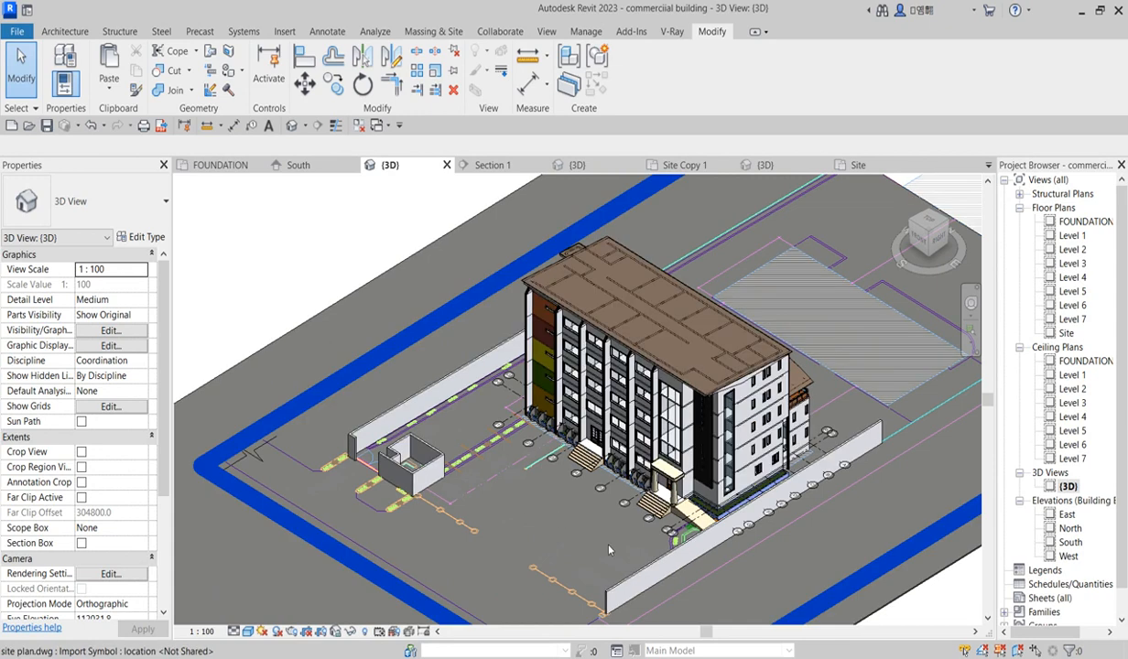
Step: Open the FOUNDATION floor plan and inspect the parking area and curbs near the building's lower left corner
{"action": "scroll", "coordinate": [751, 542], "scroll_direction": "up", "scroll_amount": 1}
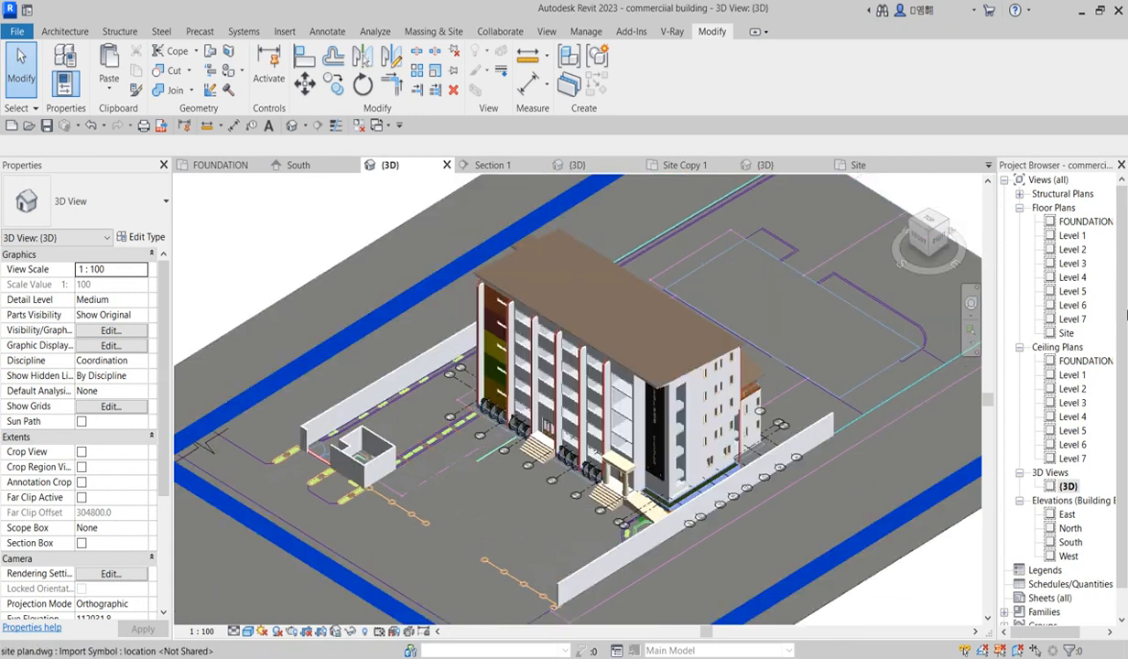
{"action": "double_click", "coordinate": [1073, 225]}
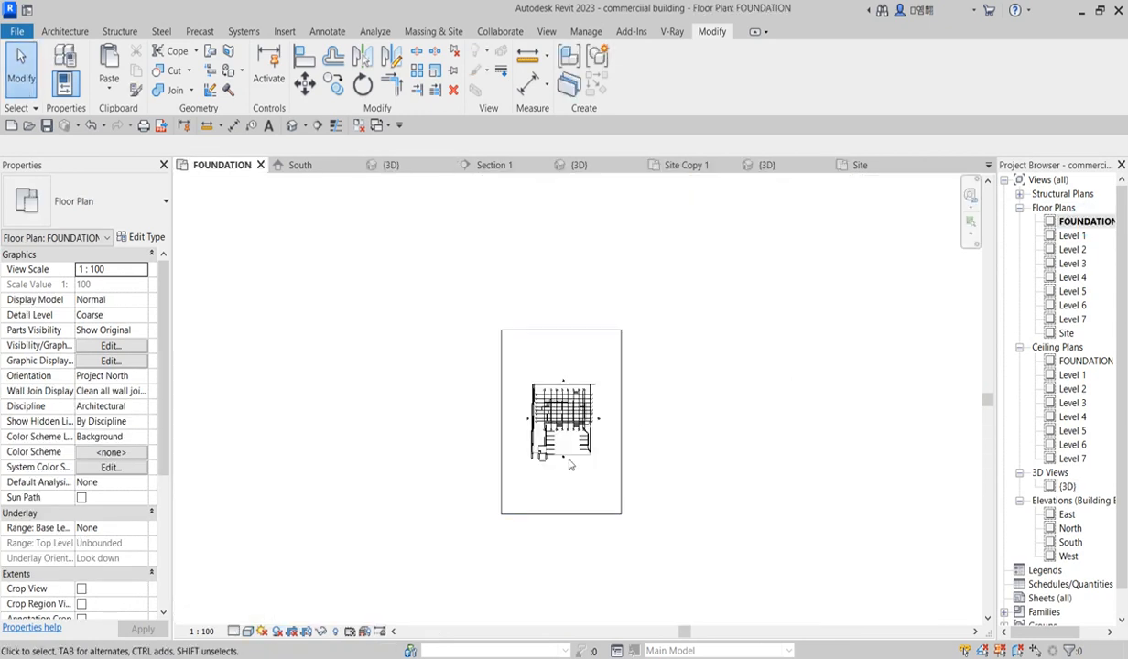
{"action": "scroll", "coordinate": [543, 445], "scroll_direction": "up", "scroll_amount": 6}
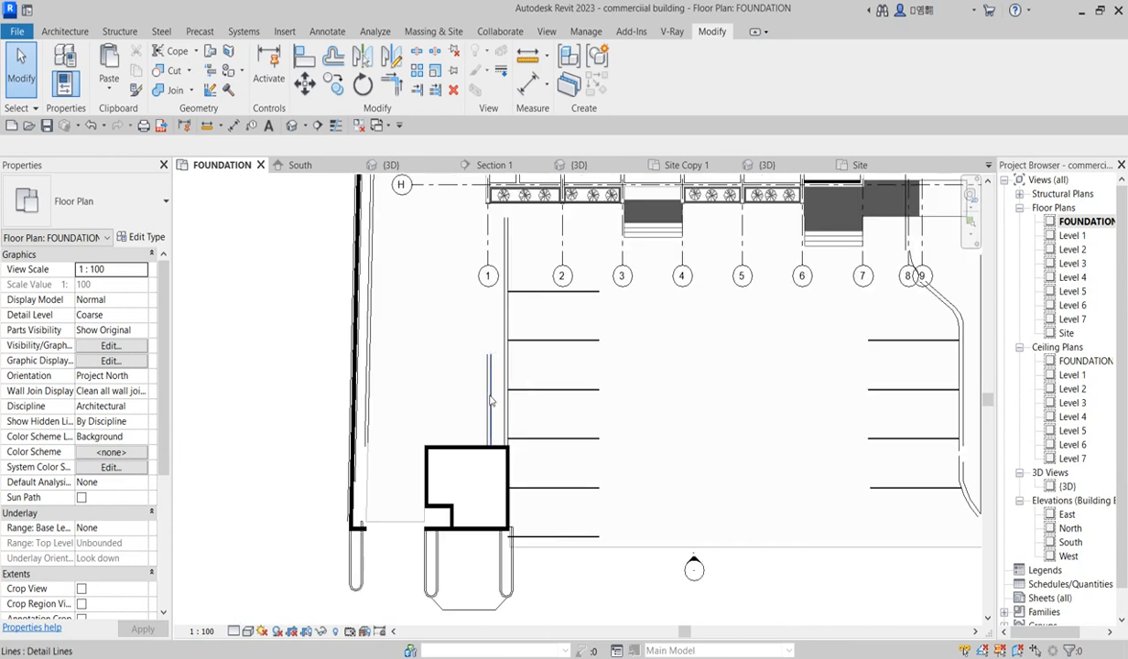
{"action": "scroll", "coordinate": [490, 367], "scroll_direction": "down", "scroll_amount": 5}
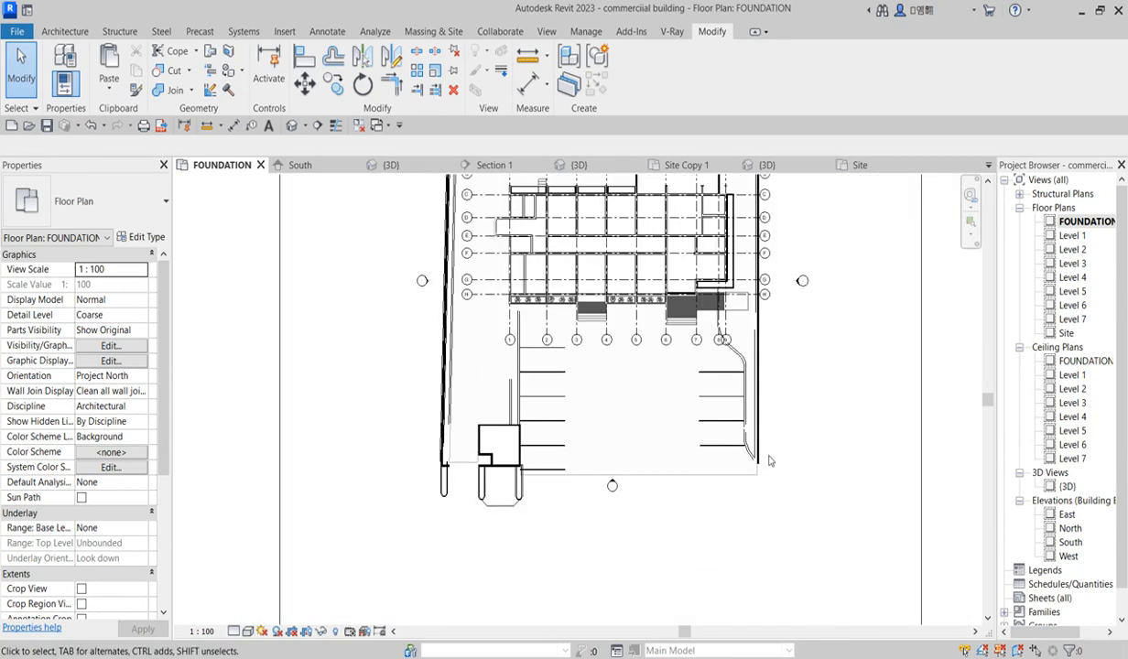
{"action": "scroll", "coordinate": [765, 462], "scroll_direction": "up", "scroll_amount": 2}
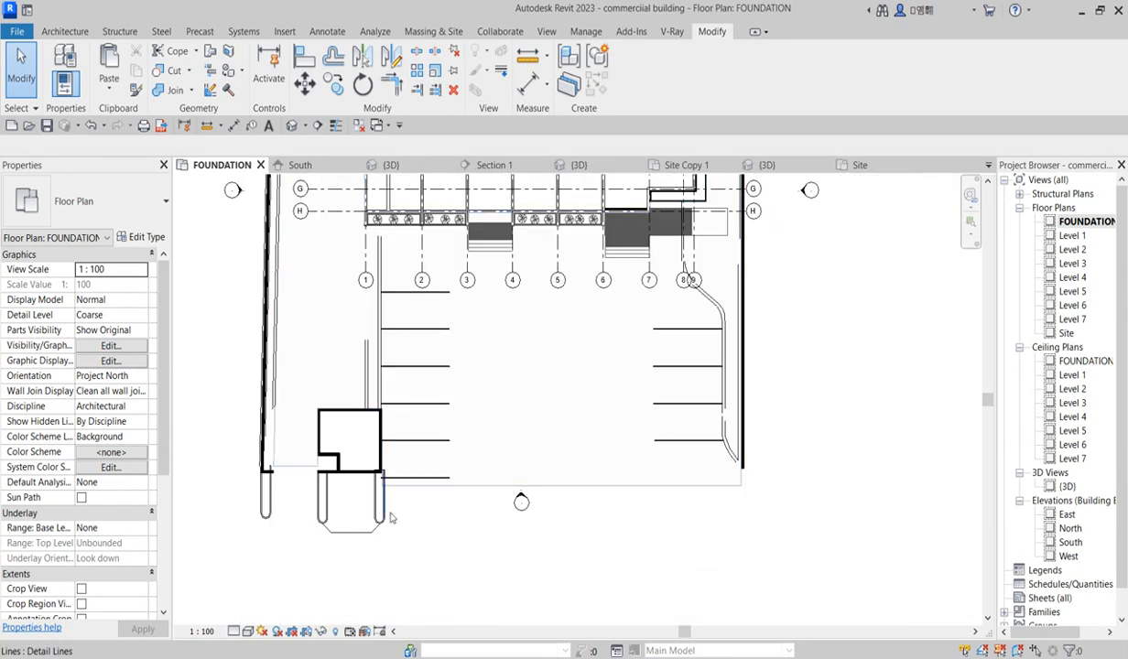
{"action": "scroll", "coordinate": [394, 502], "scroll_direction": "up", "scroll_amount": 1}
{"action": "scroll", "coordinate": [458, 495], "scroll_direction": "down", "scroll_amount": 2}
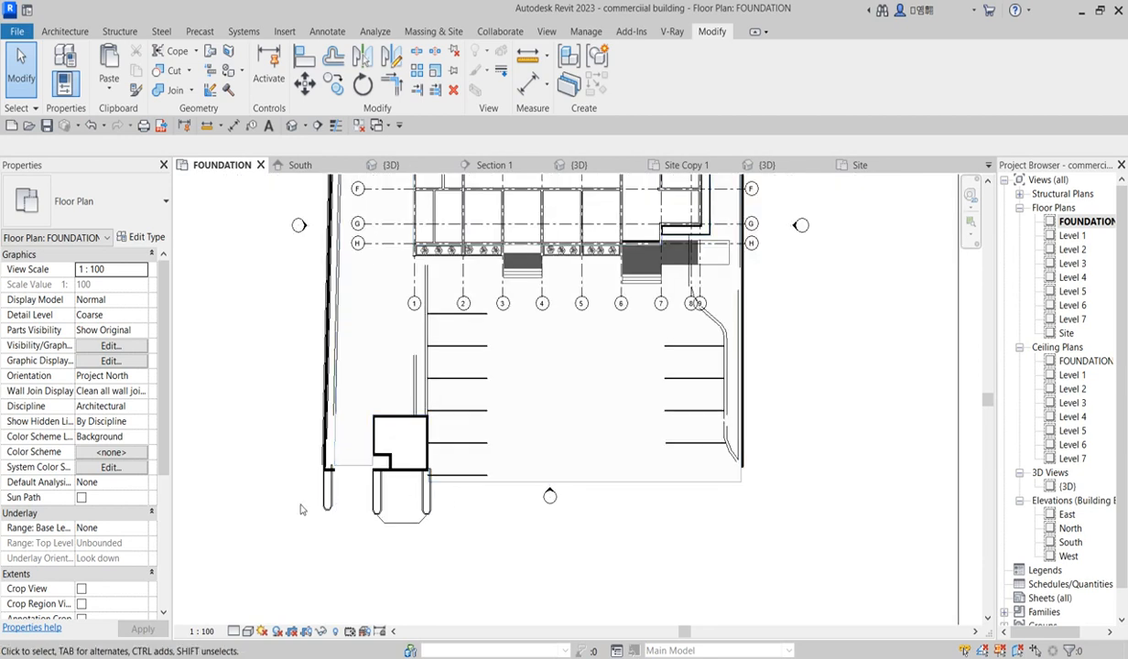
{"action": "scroll", "coordinate": [387, 499], "scroll_direction": "up", "scroll_amount": 3}
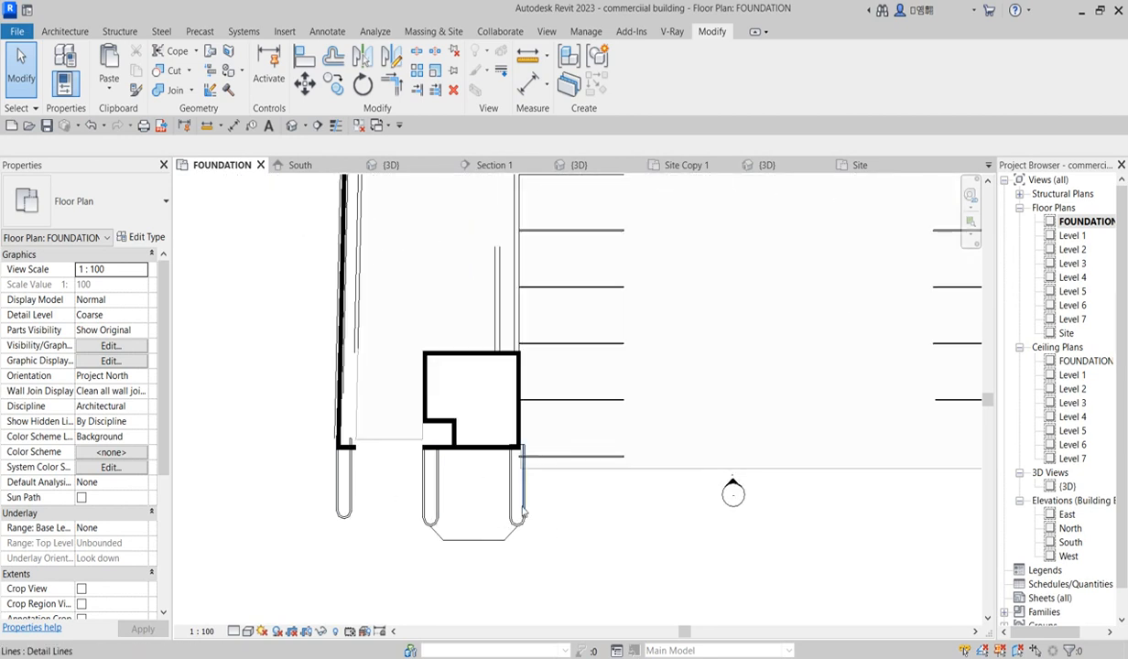
{"action": "scroll", "coordinate": [517, 513], "scroll_direction": "down", "scroll_amount": 2}
{"action": "scroll", "coordinate": [499, 494], "scroll_direction": "down", "scroll_amount": 2}
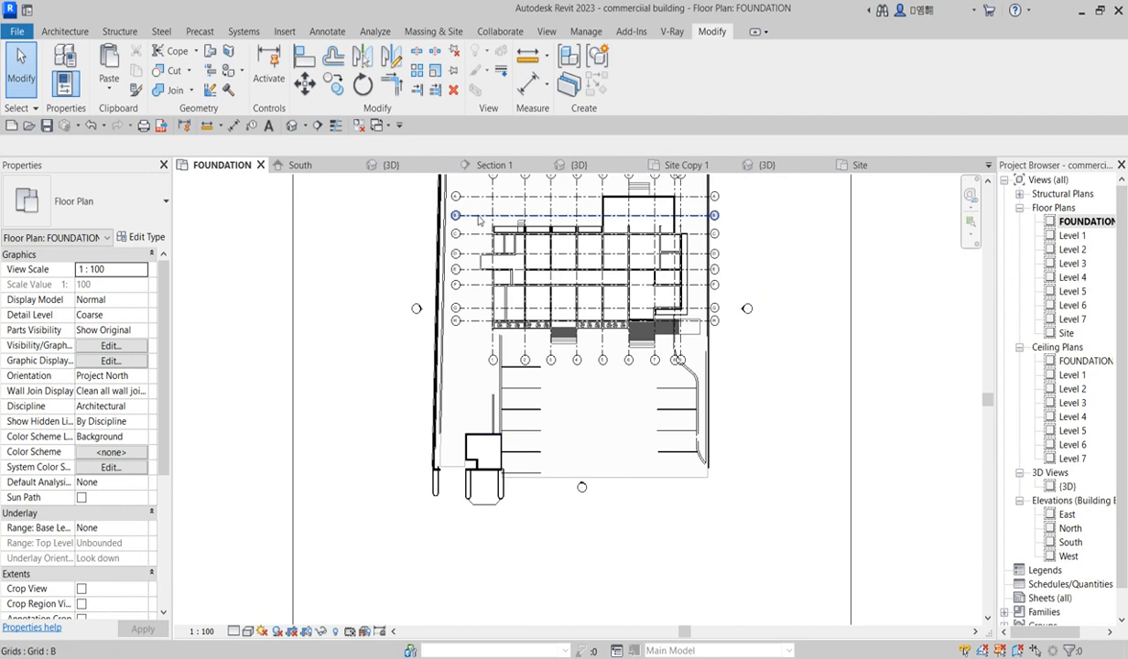
{"action": "scroll", "coordinate": [513, 417], "scroll_direction": "up", "scroll_amount": 3}
{"action": "scroll", "coordinate": [513, 423], "scroll_direction": "down", "scroll_amount": 2}
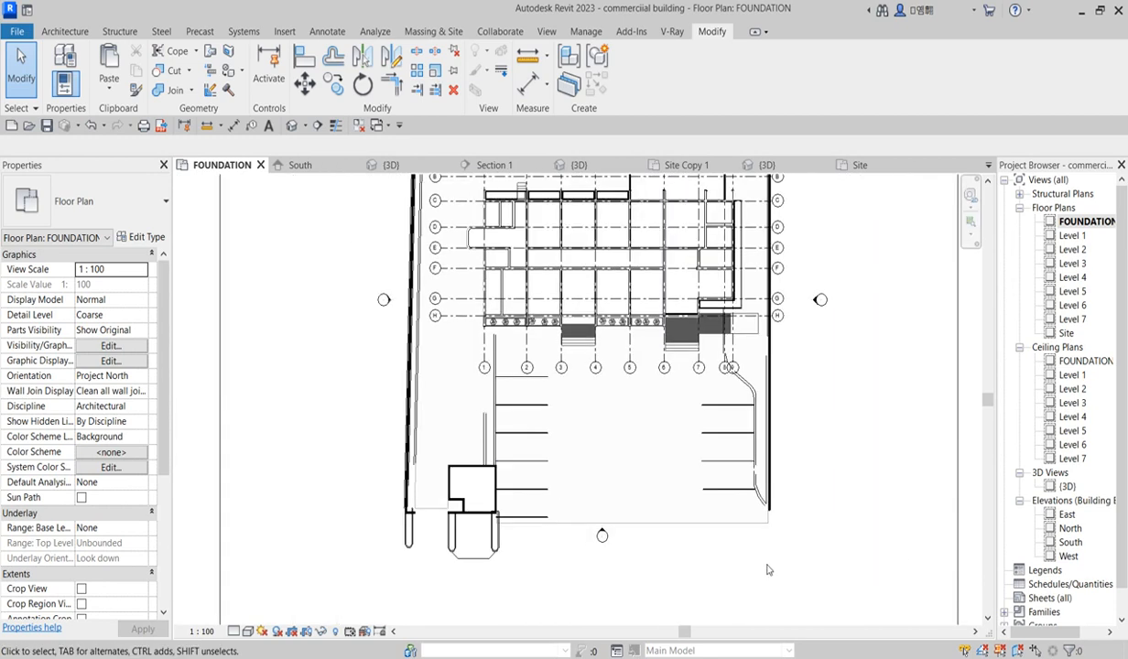
{"action": "scroll", "coordinate": [544, 520], "scroll_direction": "up", "scroll_amount": 3}
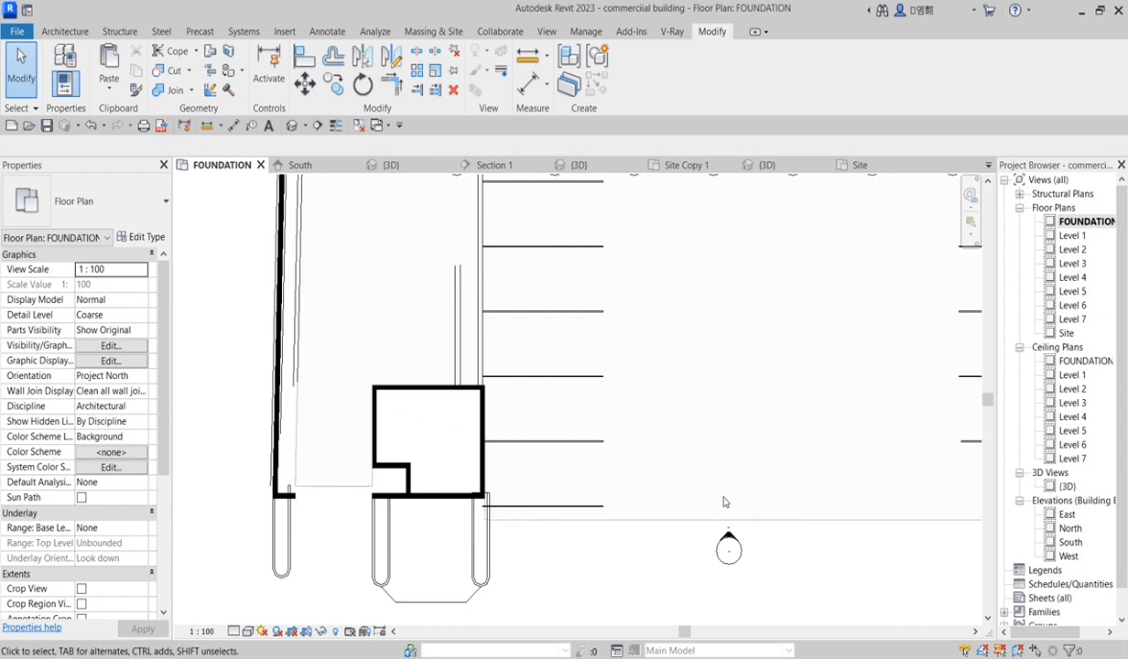
{"action": "scroll", "coordinate": [710, 512], "scroll_direction": "down", "scroll_amount": 2}
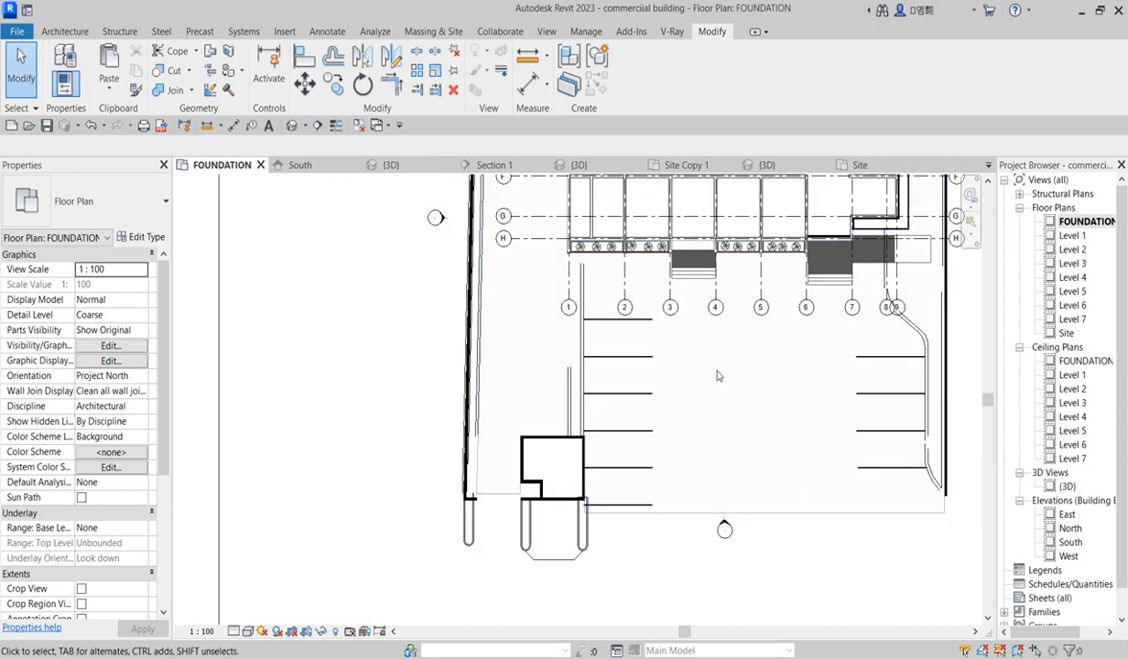
{"action": "scroll", "coordinate": [487, 566], "scroll_direction": "up", "scroll_amount": 2}
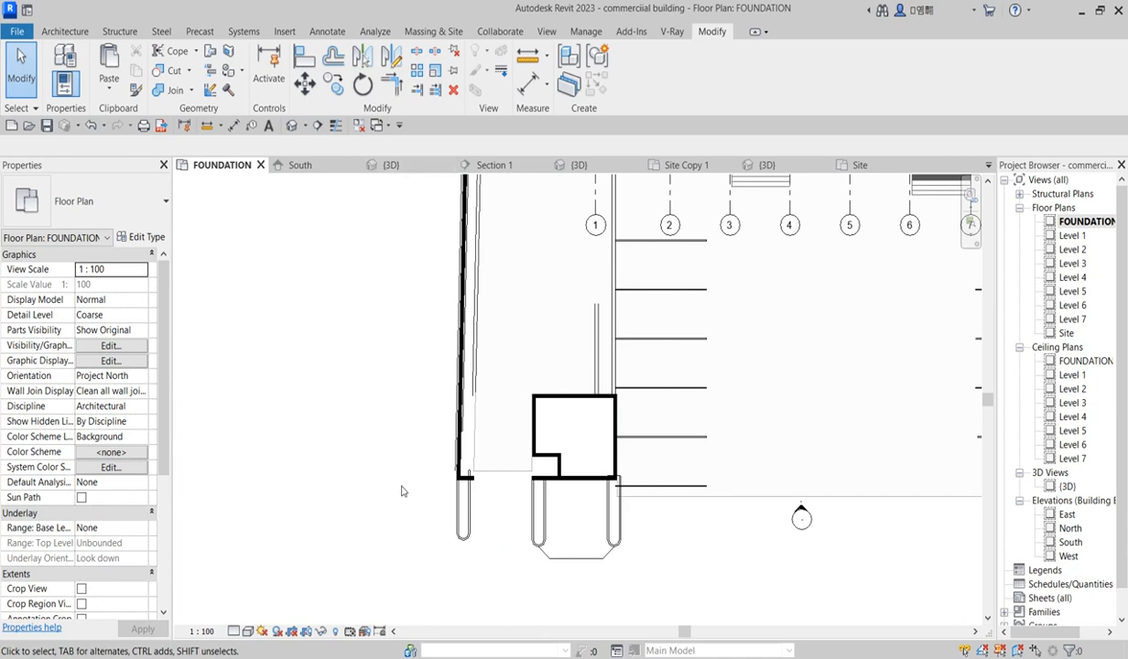
{"action": "scroll", "coordinate": [395, 472], "scroll_direction": "down", "scroll_amount": 2}
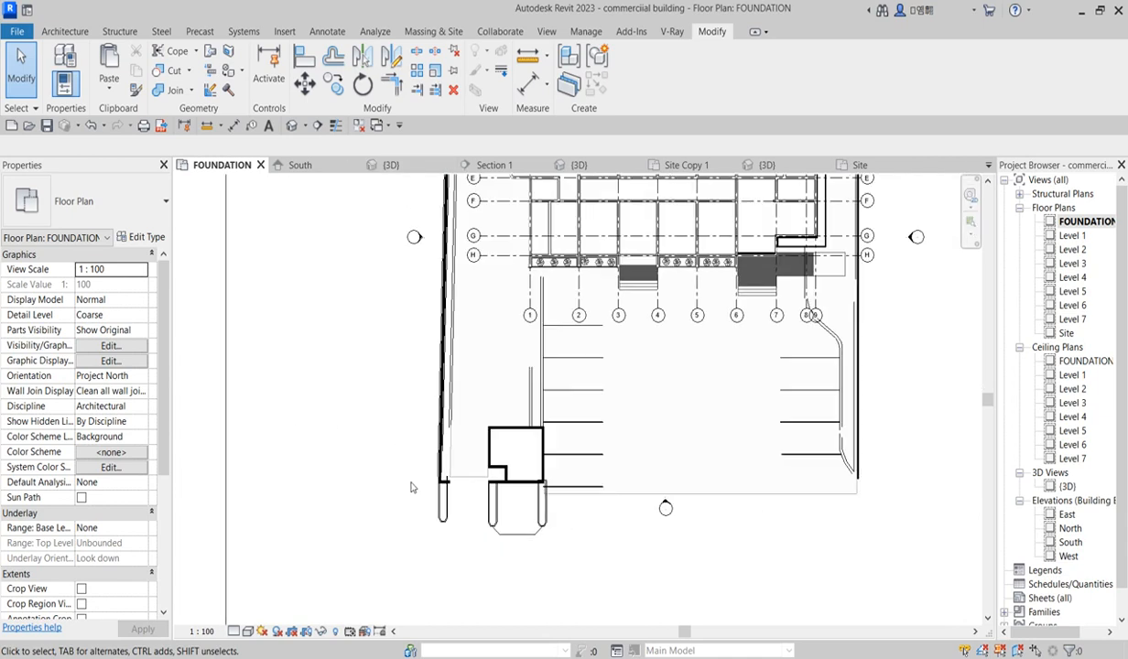
Step: Start a Model In-Place component in the Casework category and name it floor
{"action": "left_click", "coordinate": [64, 32]}
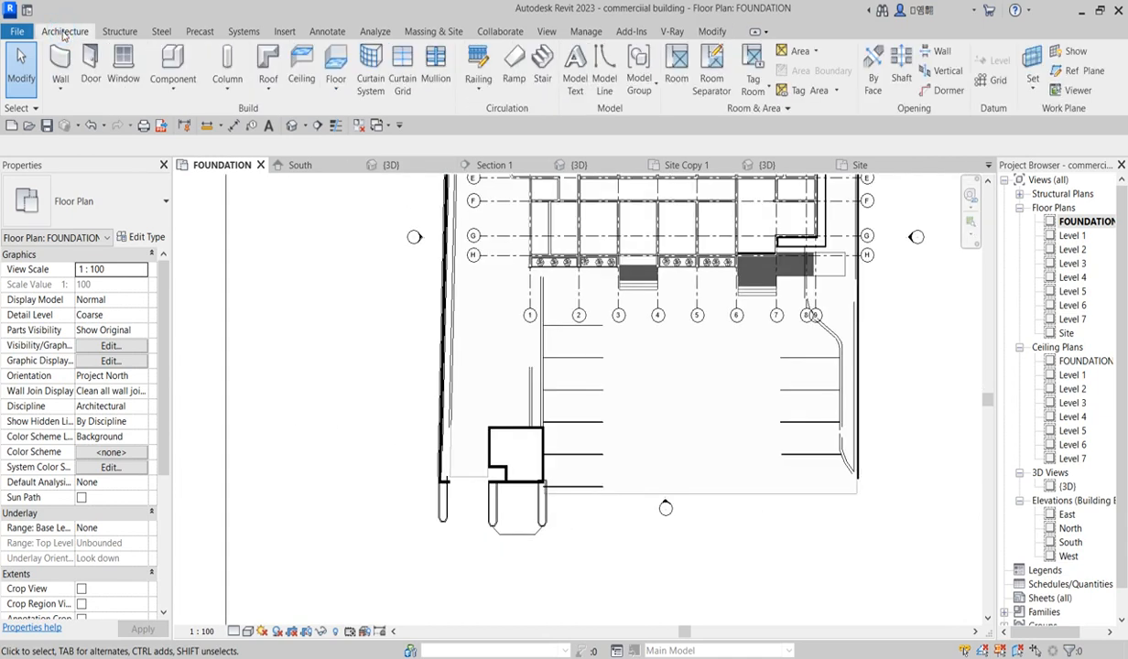
{"action": "left_click", "coordinate": [173, 84]}
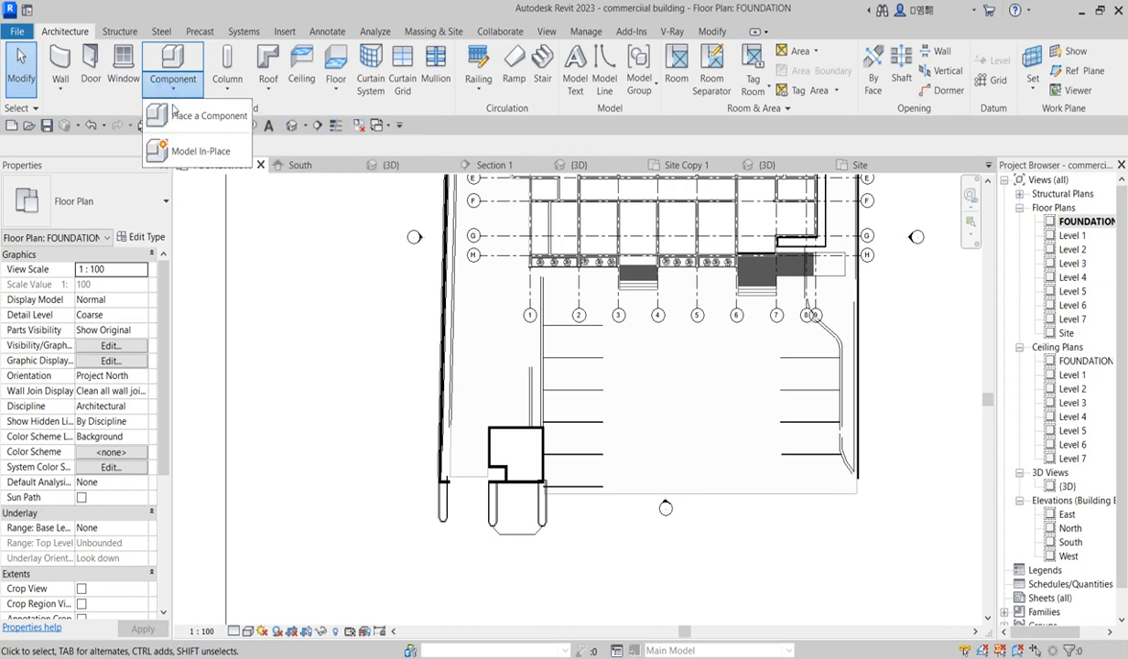
{"action": "left_click", "coordinate": [188, 150]}
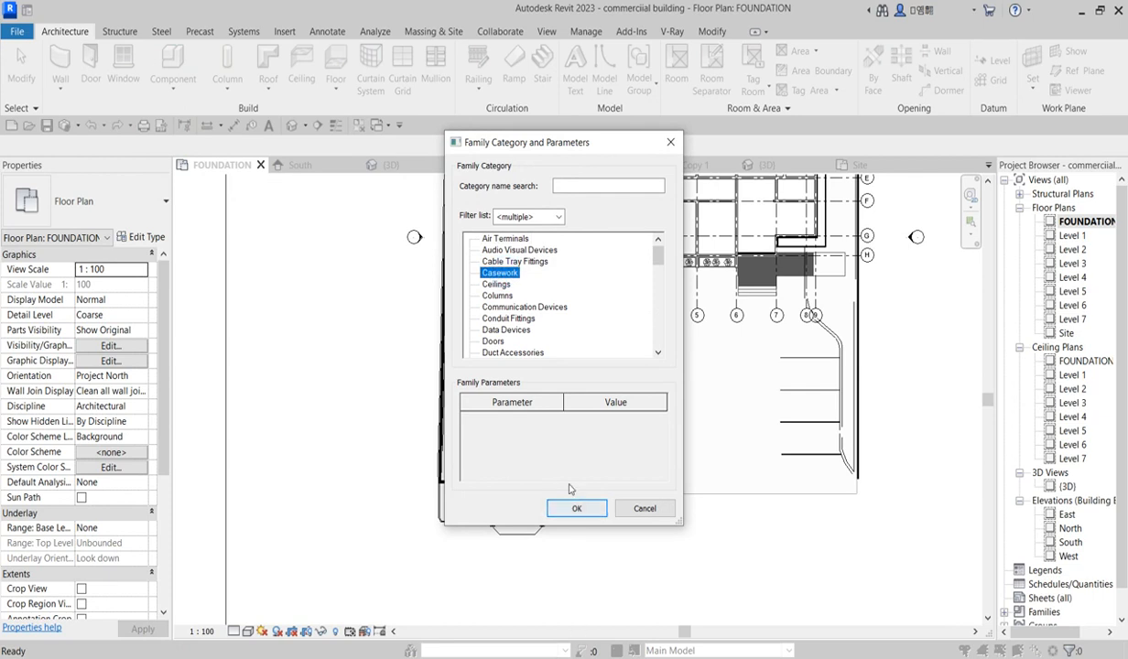
{"action": "mouse_move", "coordinate": [656, 258]}
{"action": "left_mouse_down"}
{"action": "mouse_move", "coordinate": [655, 330]}
{"action": "mouse_move", "coordinate": [656, 259]}
{"action": "left_mouse_up"}
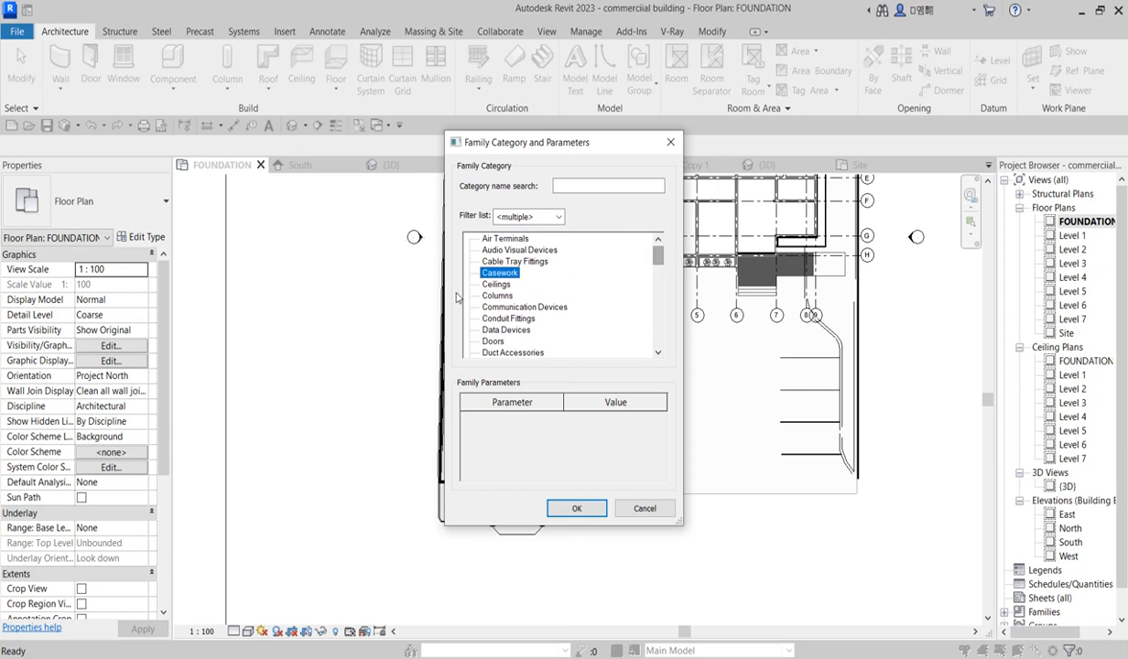
{"action": "left_click", "coordinate": [572, 509]}
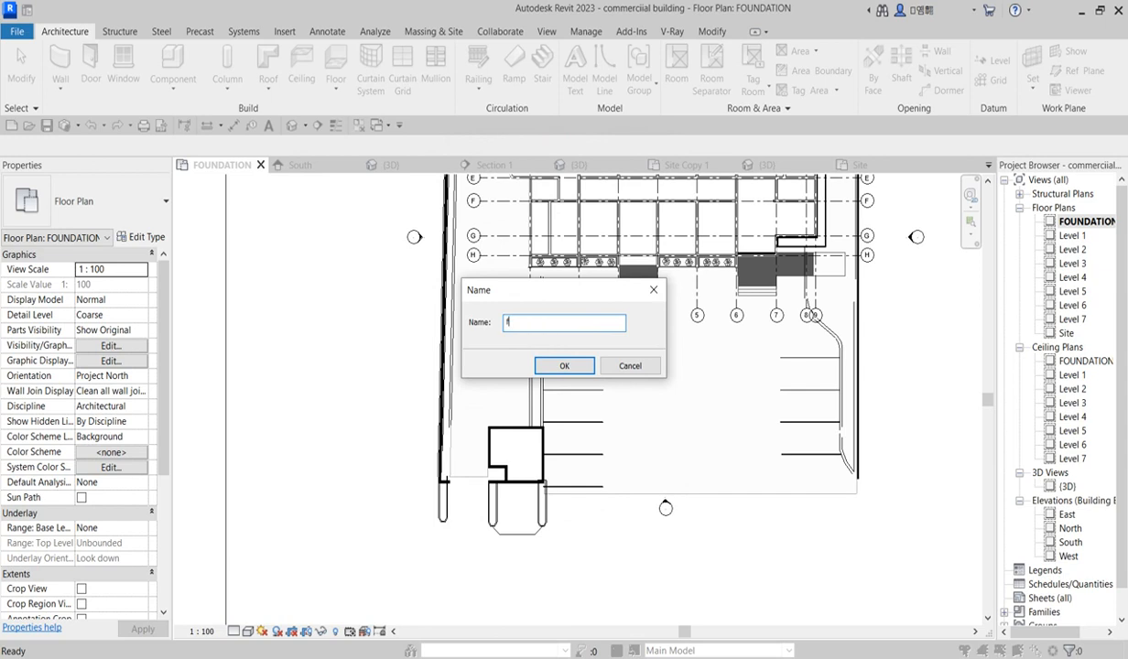
{"action": "left_click", "coordinate": [564, 366]}
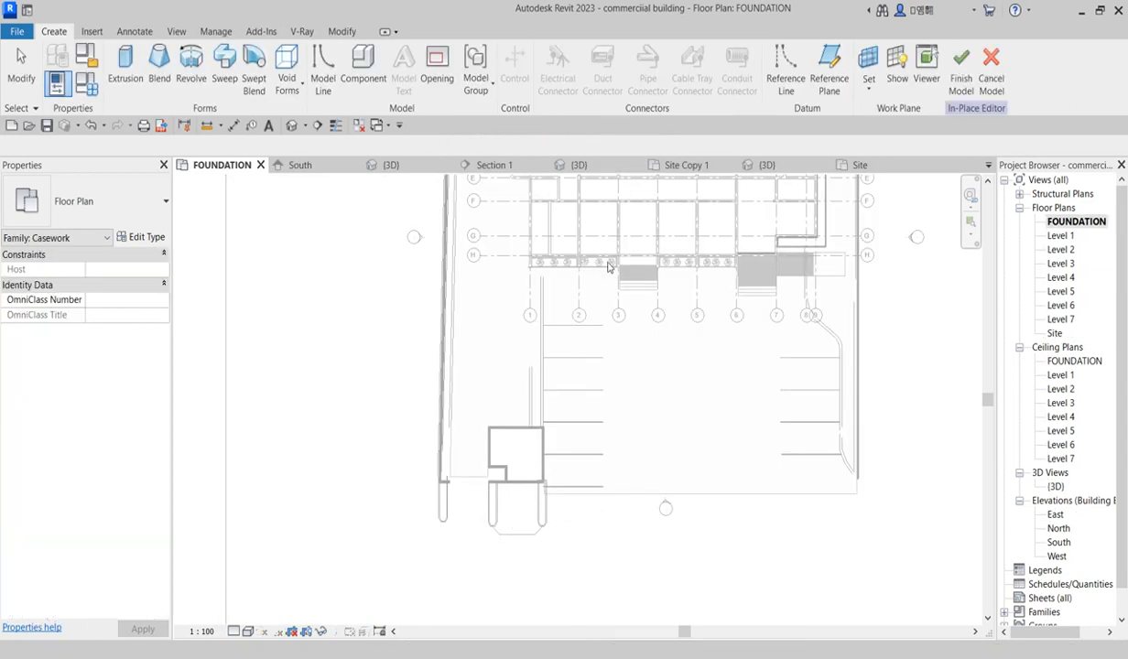
Step: Start an Extrusion and pick the straight lines and arc of the first U-shaped curb as sketch lines
{"action": "left_click", "coordinate": [126, 82]}
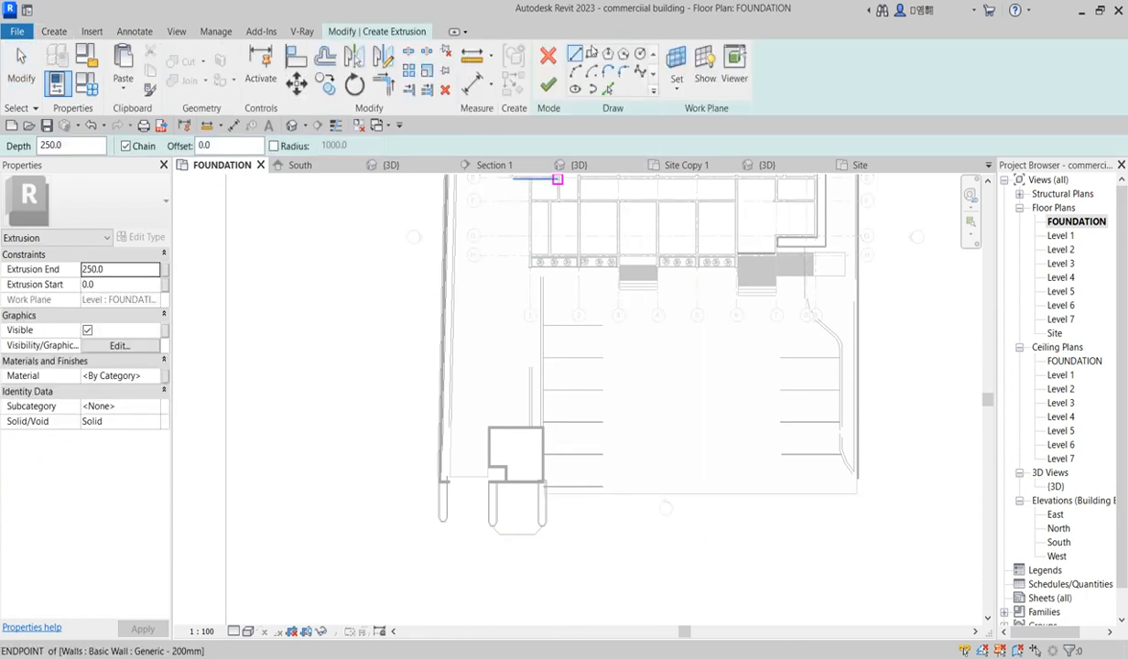
{"action": "scroll", "coordinate": [563, 557], "scroll_direction": "up", "scroll_amount": 3}
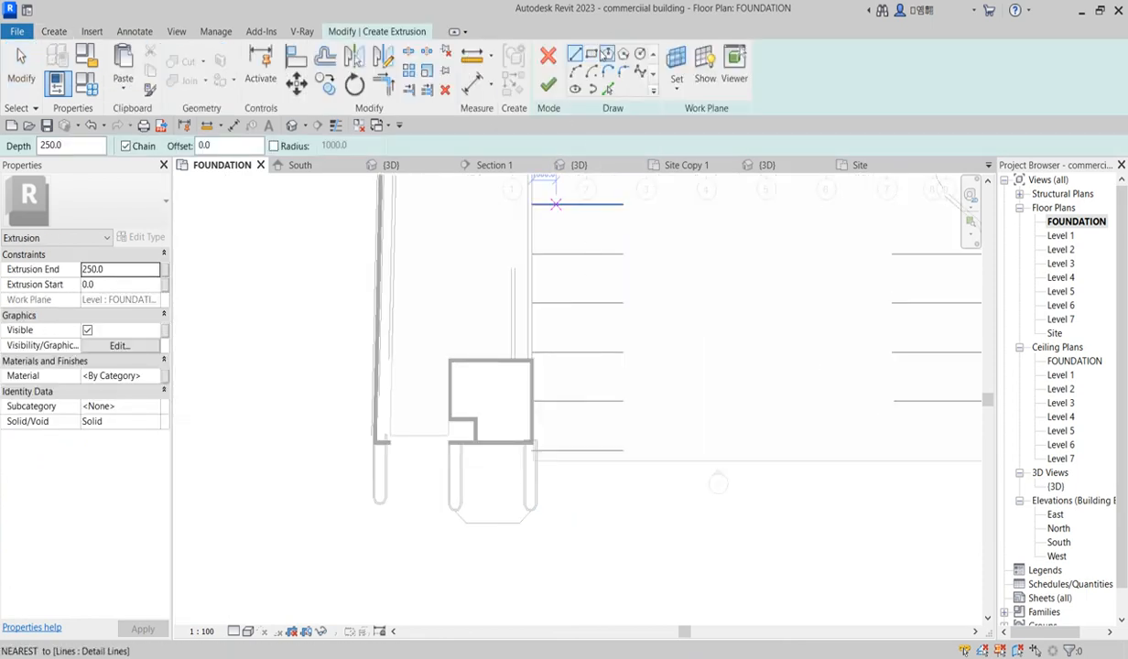
{"action": "left_click", "coordinate": [607, 89]}
{"action": "scroll", "coordinate": [478, 511], "scroll_direction": "up", "scroll_amount": 5}
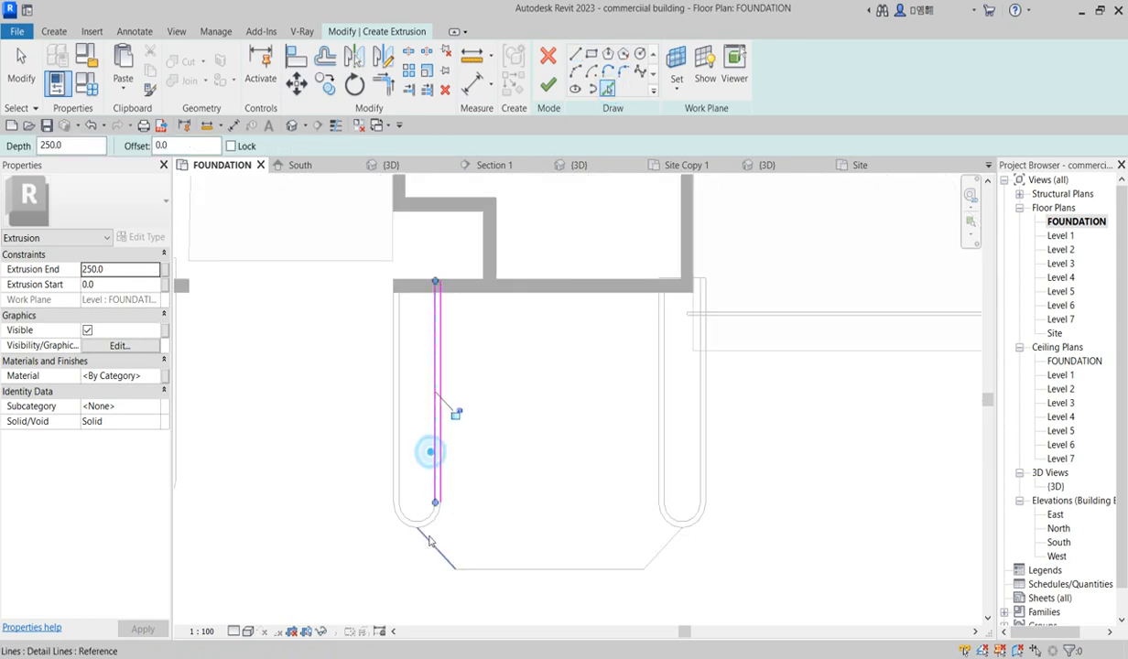
{"action": "scroll", "coordinate": [429, 542], "scroll_direction": "up", "scroll_amount": 2}
{"action": "left_click", "coordinate": [427, 506]}
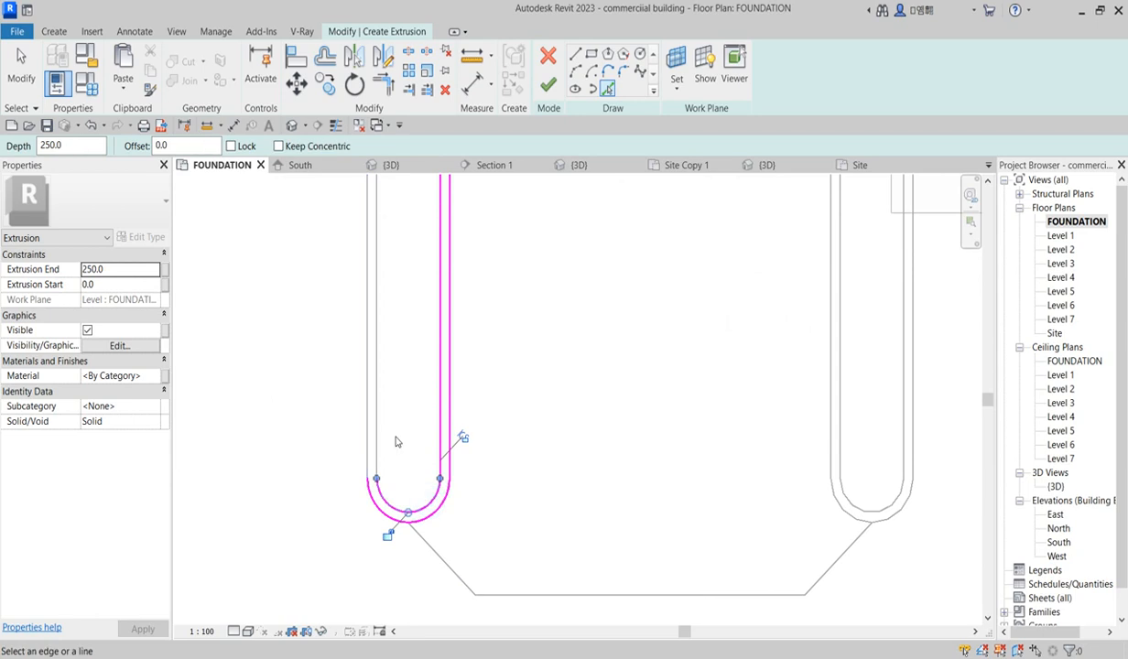
{"action": "left_click", "coordinate": [369, 428]}
Step: Pick the lines and arcs of the remaining U-shaped curbs as extrusion sketch lines
{"action": "scroll", "coordinate": [446, 528], "scroll_direction": "down", "scroll_amount": 3}
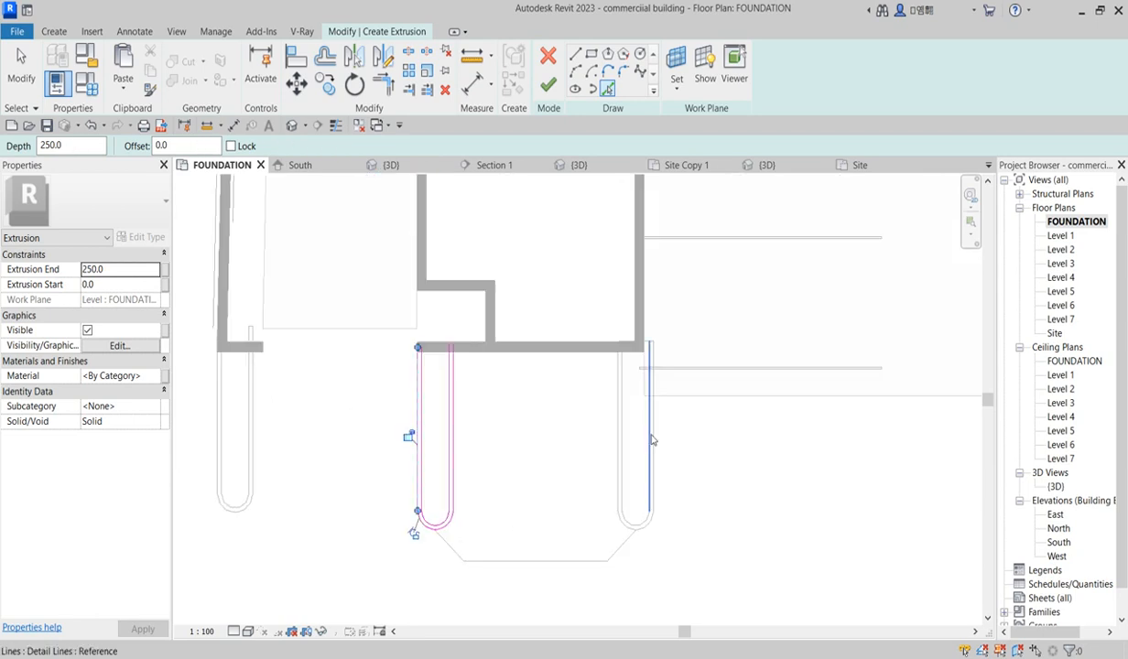
{"action": "scroll", "coordinate": [616, 441], "scroll_direction": "up", "scroll_amount": 2}
{"action": "left_click", "coordinate": [622, 438]}
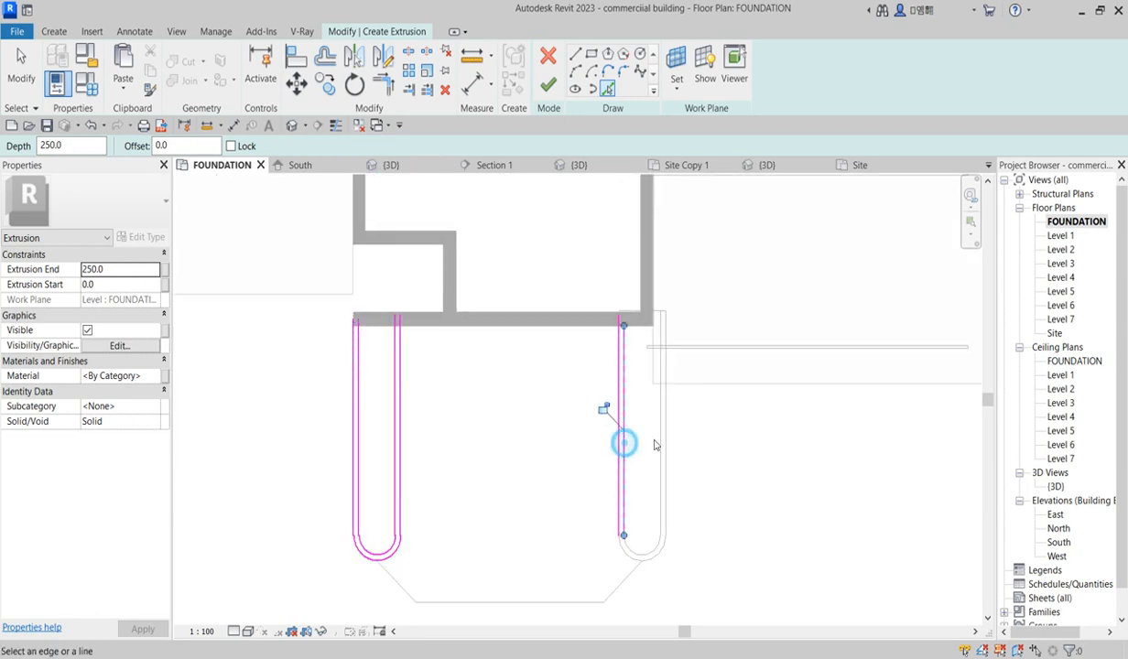
{"action": "left_click", "coordinate": [669, 417]}
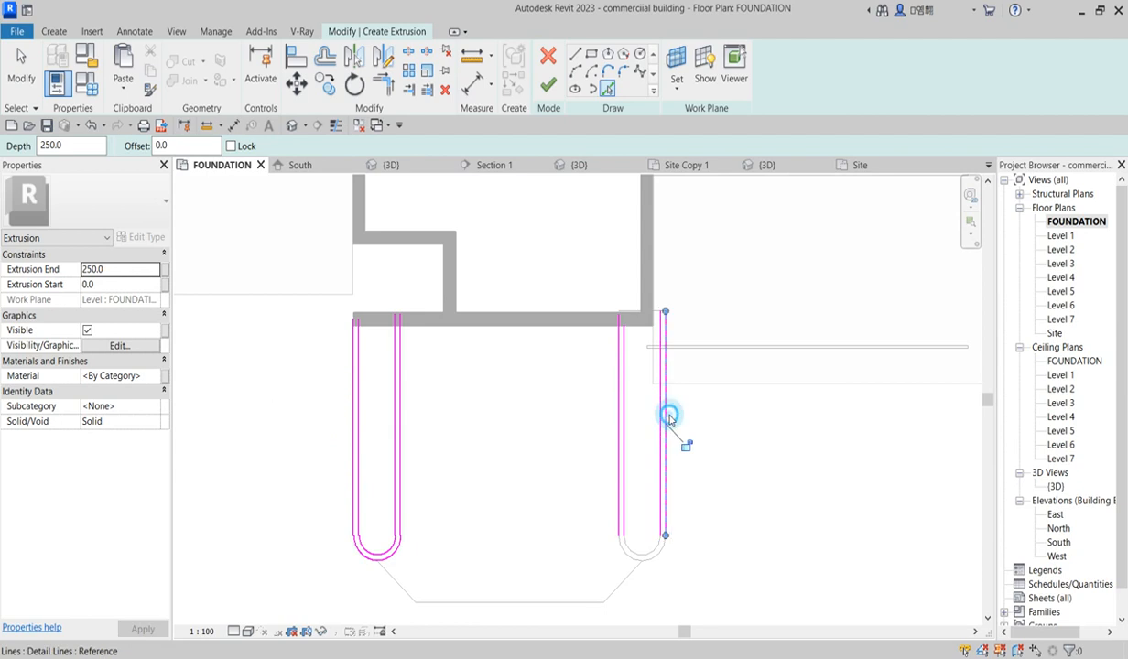
{"action": "left_click", "coordinate": [654, 547]}
{"action": "left_click", "coordinate": [630, 558]}
{"action": "scroll", "coordinate": [365, 554], "scroll_direction": "down", "scroll_amount": 2}
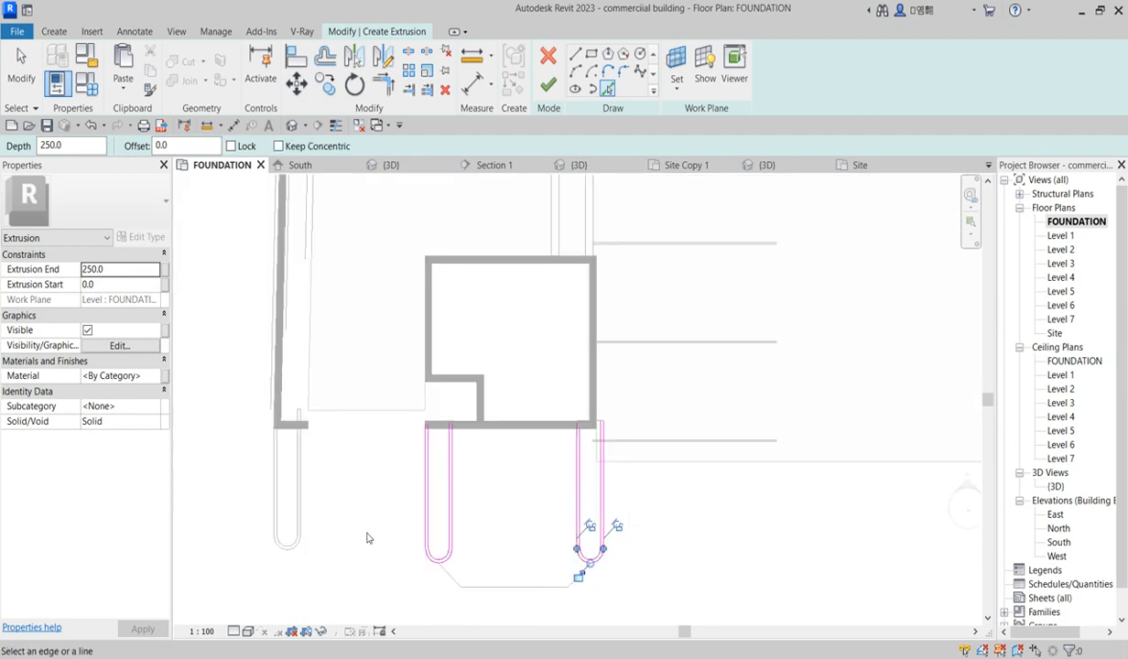
{"action": "scroll", "coordinate": [303, 460], "scroll_direction": "up", "scroll_amount": 2}
{"action": "left_click", "coordinate": [291, 458]}
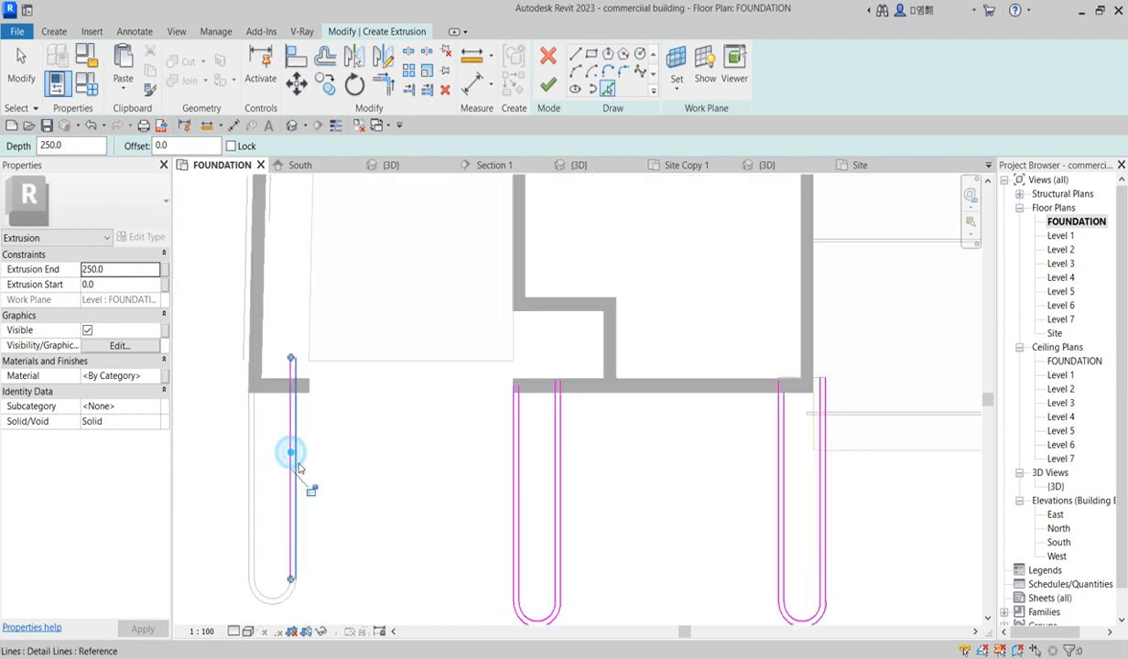
{"action": "left_click", "coordinate": [284, 596]}
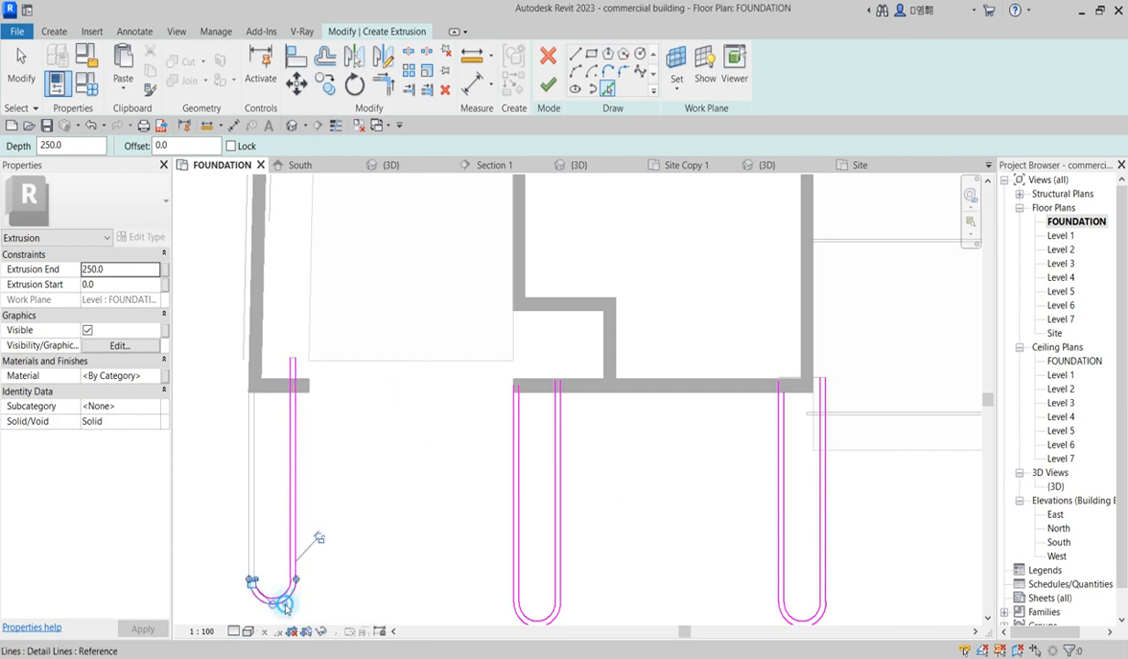
{"action": "left_click", "coordinate": [259, 550]}
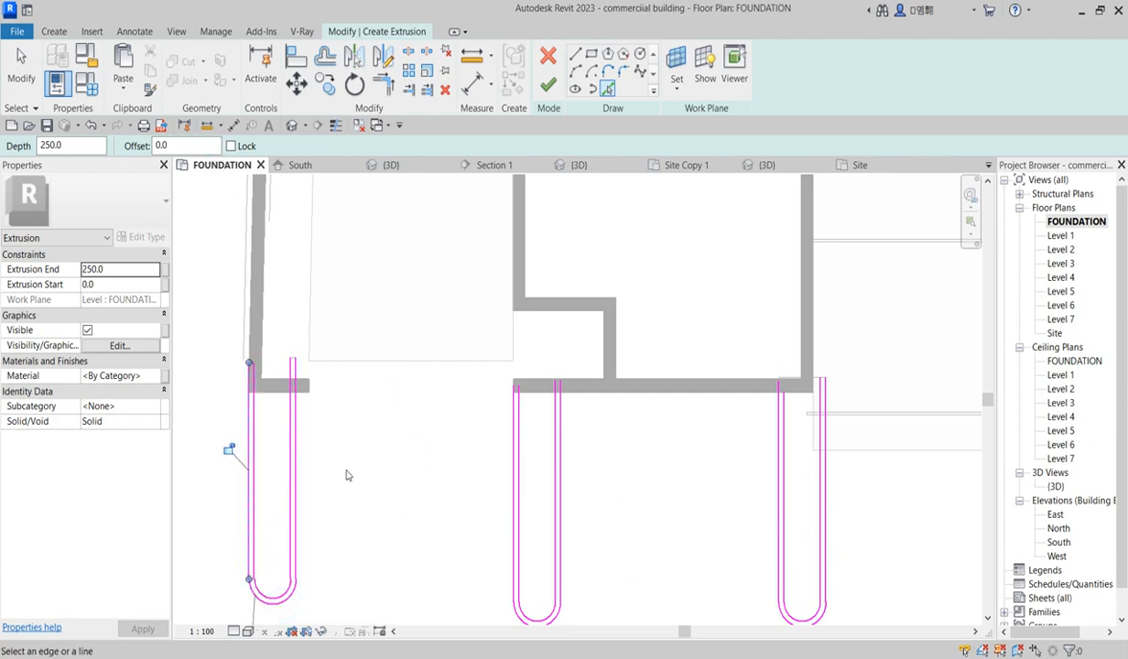
Step: Draw a horizontal sketch line across the curb tops along the wall's lower edge
{"action": "scroll", "coordinate": [344, 471], "scroll_direction": "down", "scroll_amount": 3}
{"action": "left_click", "coordinate": [575, 55]}
{"action": "scroll", "coordinate": [302, 394], "scroll_direction": "up", "scroll_amount": 5}
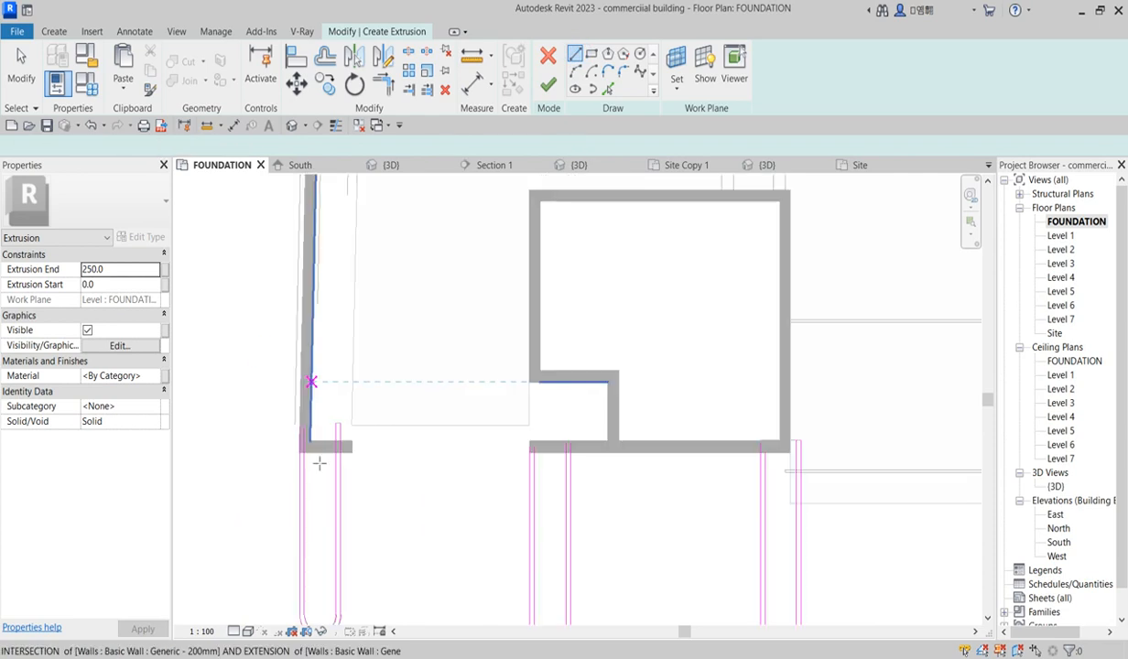
{"action": "left_click", "coordinate": [295, 405]}
{"action": "left_click", "coordinate": [276, 405]}
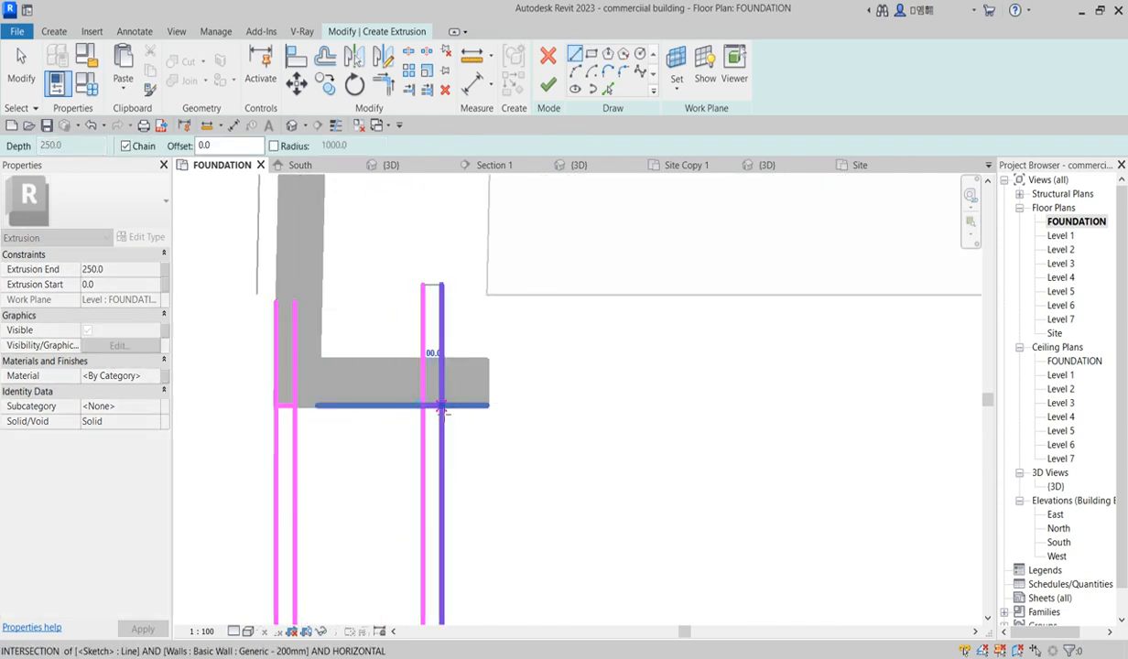
{"action": "left_click", "coordinate": [423, 406]}
Step: Trim the first curb's side lines back to the horizontal sketch line with Trim/Extend Multiple Elements
{"action": "left_click", "coordinate": [427, 89]}
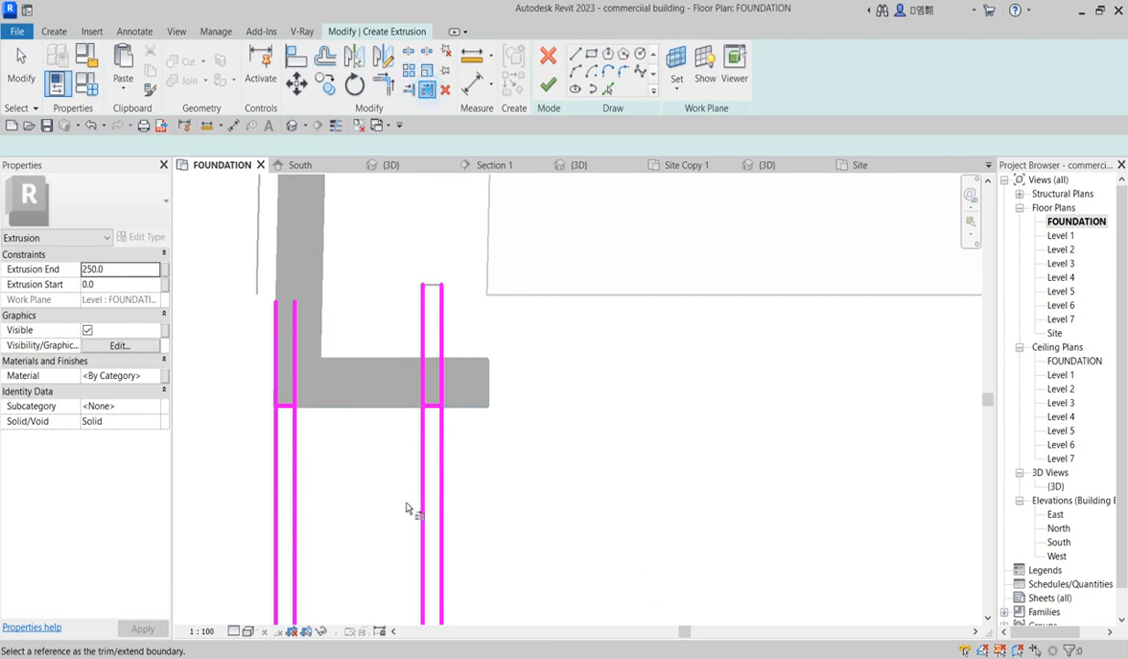
{"action": "left_click", "coordinate": [430, 407]}
{"action": "left_click", "coordinate": [441, 453]}
{"action": "left_click", "coordinate": [418, 455]}
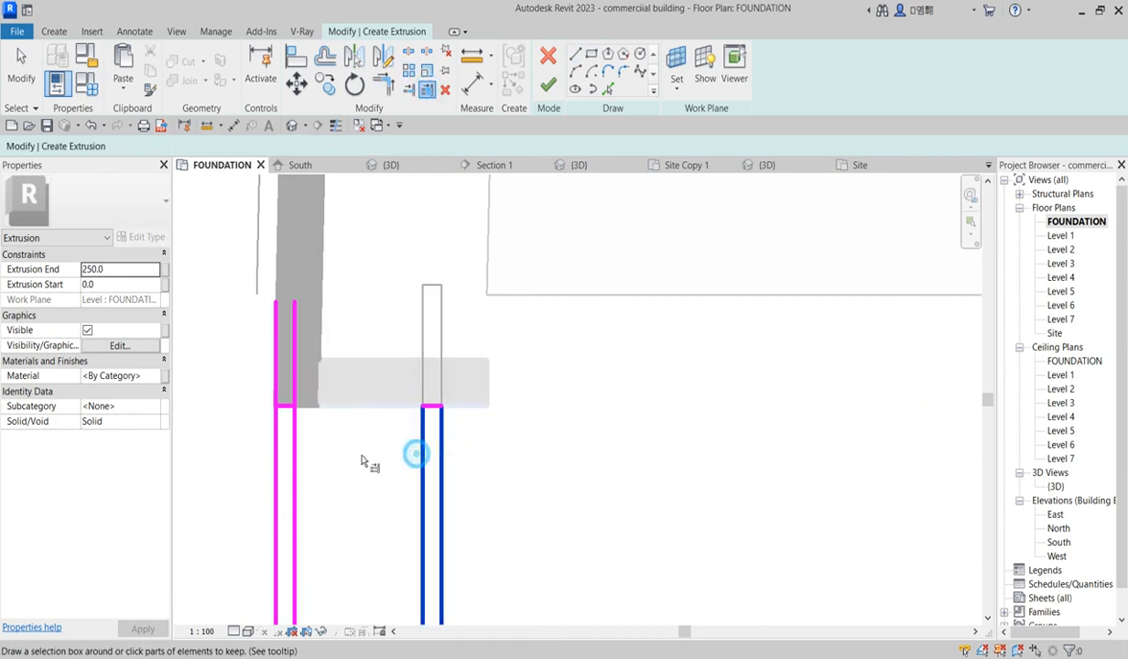
{"action": "left_click", "coordinate": [291, 467]}
{"action": "left_click", "coordinate": [276, 469]}
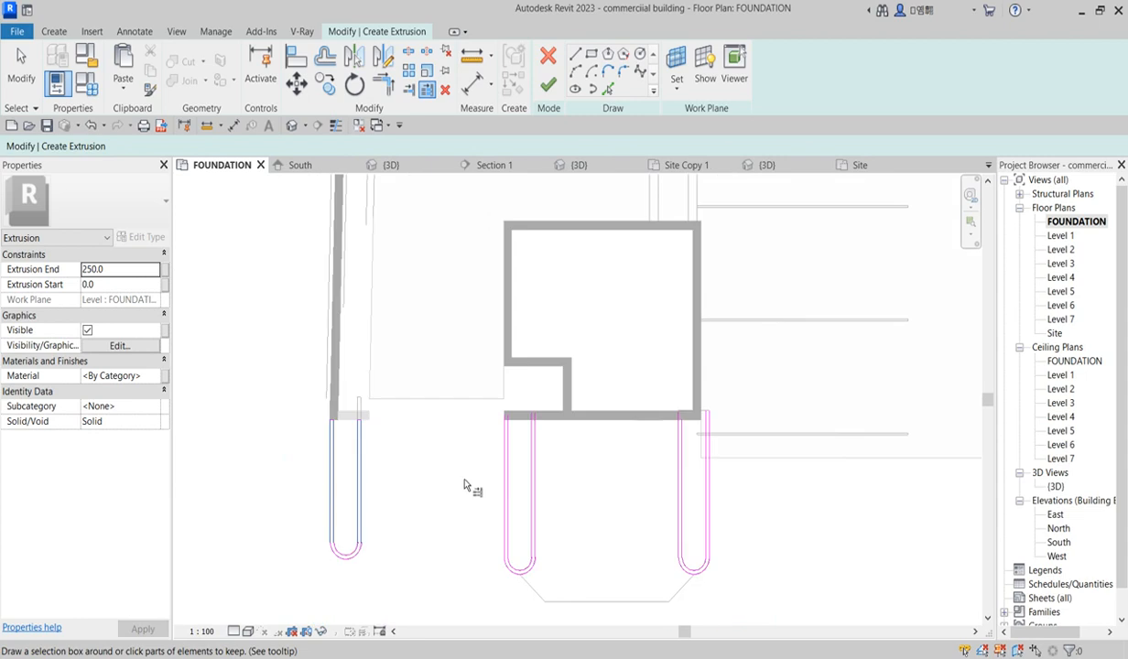
{"action": "scroll", "coordinate": [654, 455], "scroll_direction": "up", "scroll_amount": 2}
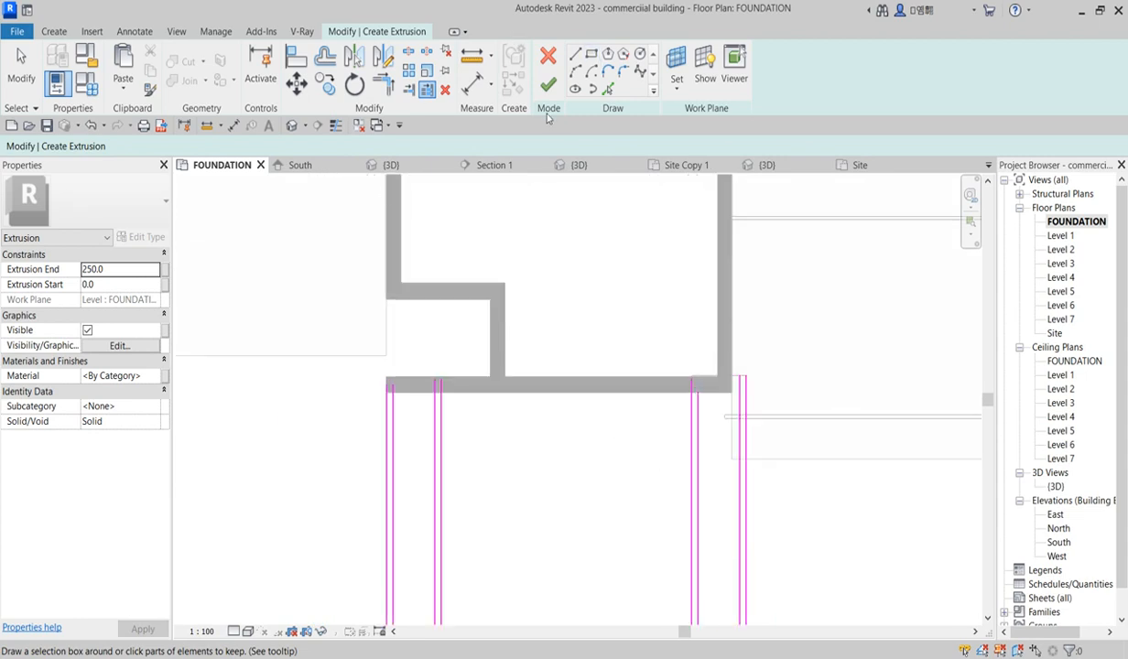
Step: Draw a horizontal sketch line across the next curb's tops along the wall's lower edge
{"action": "left_click", "coordinate": [575, 55]}
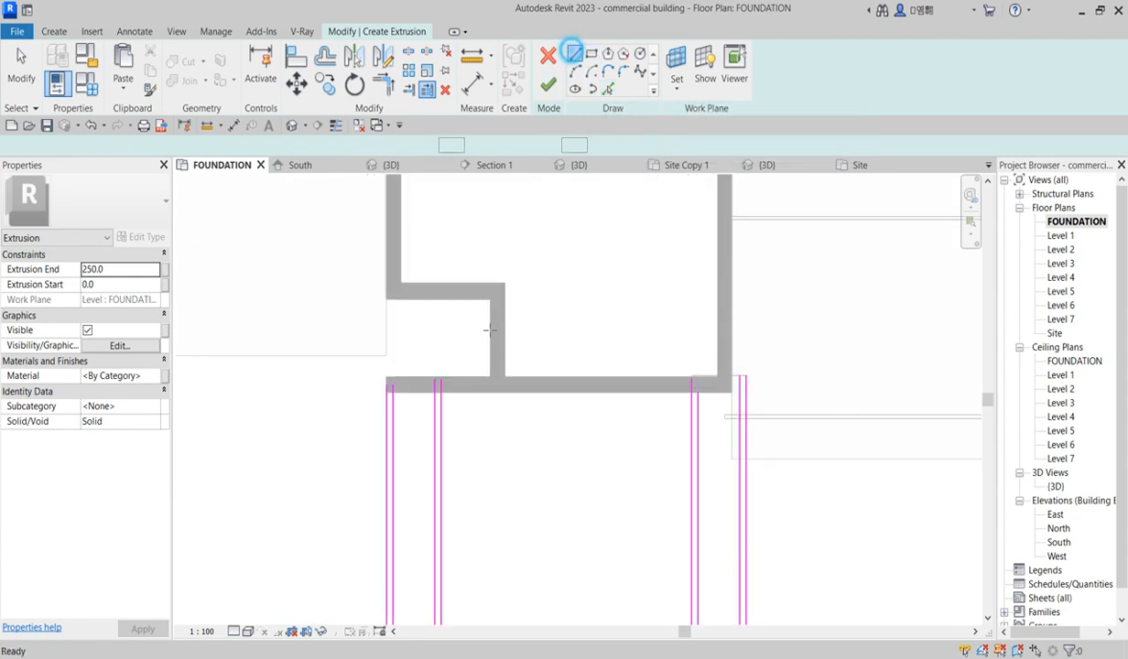
{"action": "scroll", "coordinate": [440, 394], "scroll_direction": "up", "scroll_amount": 4}
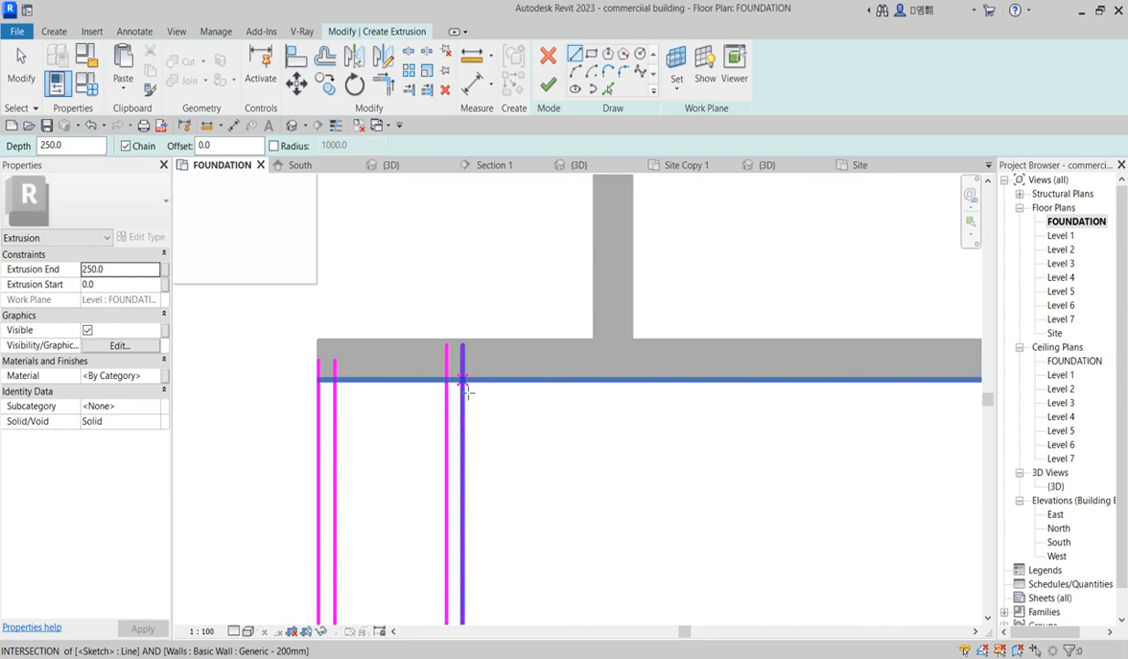
{"action": "left_click", "coordinate": [463, 380]}
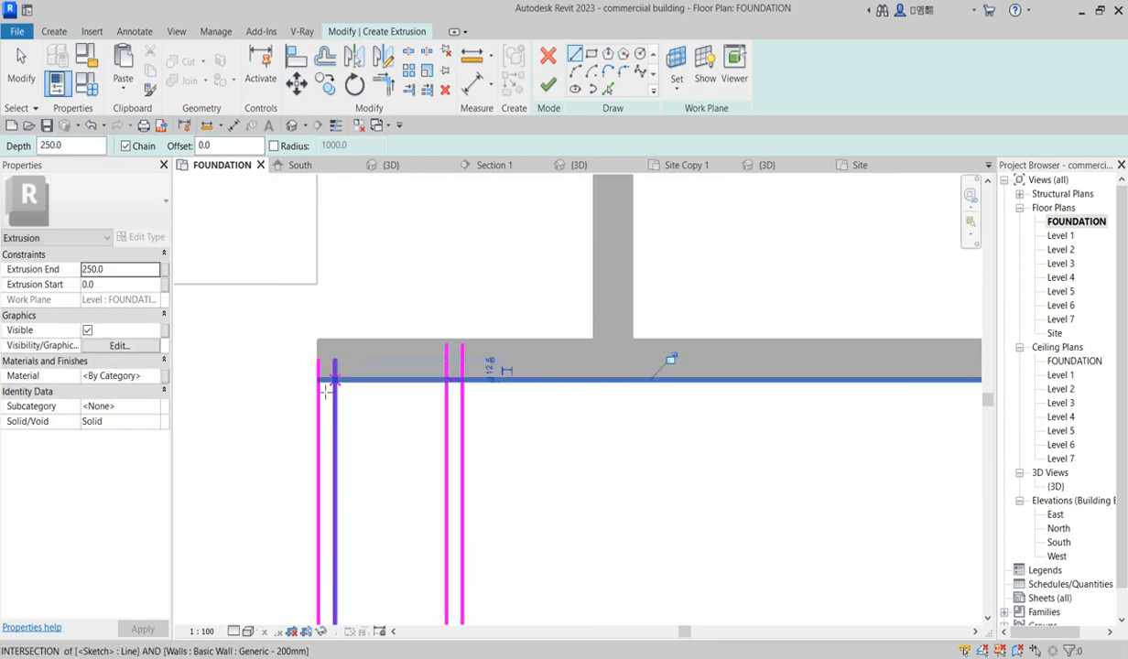
{"action": "left_click", "coordinate": [336, 381]}
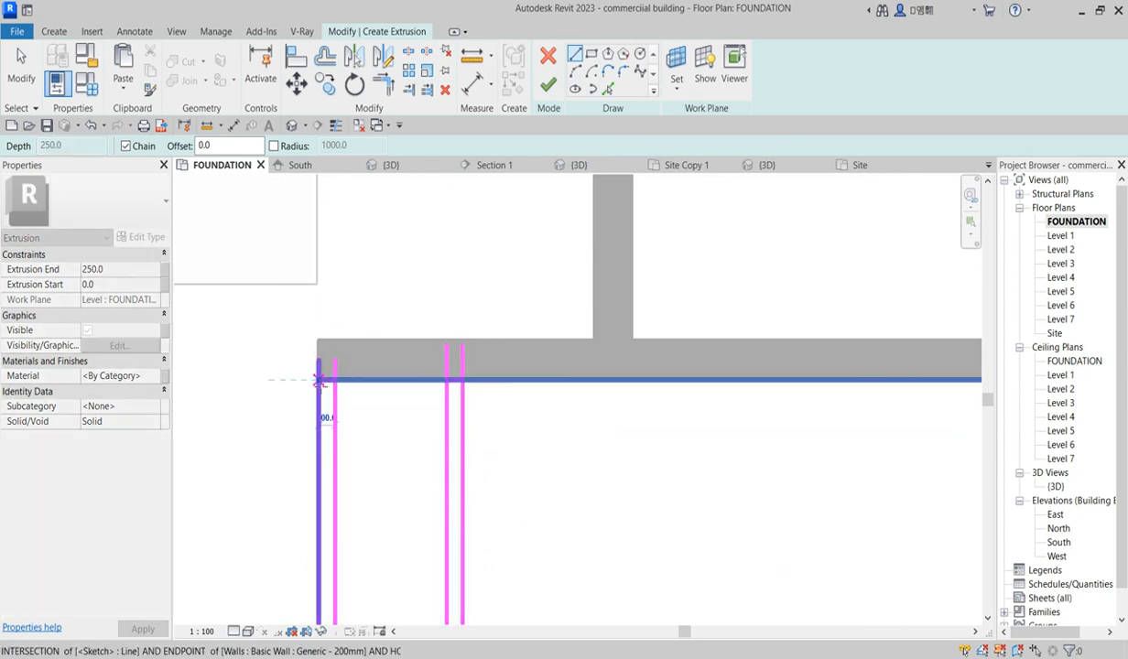
{"action": "left_click", "coordinate": [319, 381]}
Step: Trim the side lines of the remaining curbs back to the horizontal line, keeping the parts below the wall
{"action": "left_click", "coordinate": [417, 95]}
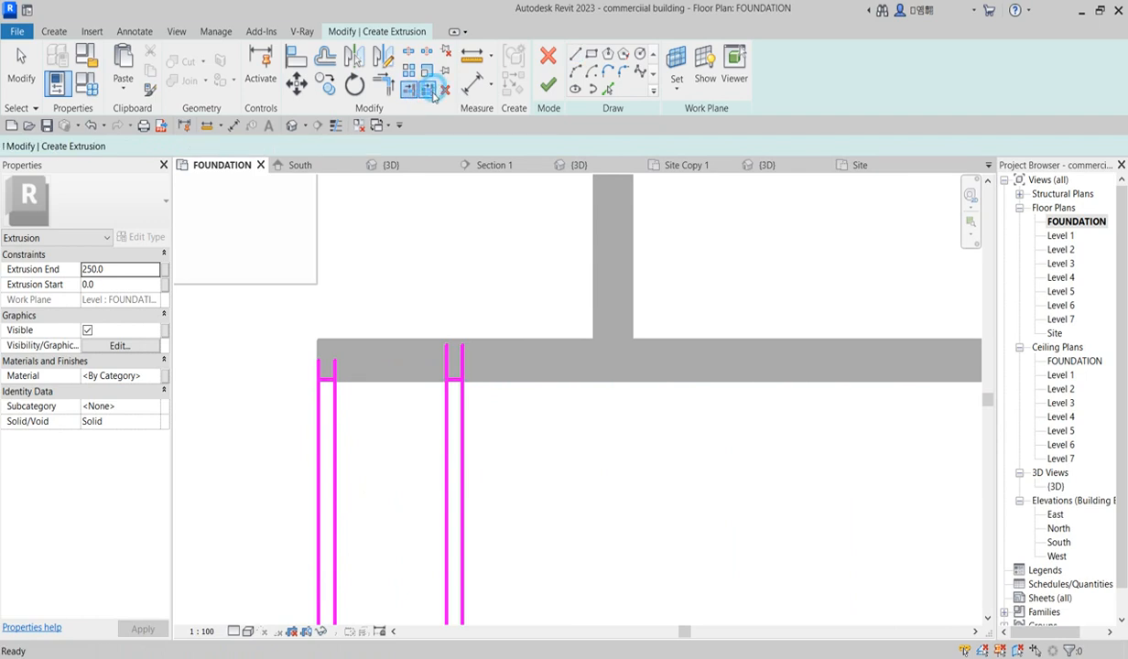
{"action": "scroll", "coordinate": [458, 389], "scroll_direction": "up", "scroll_amount": 1}
{"action": "left_click", "coordinate": [455, 383]}
{"action": "left_click", "coordinate": [462, 420]}
{"action": "left_click", "coordinate": [447, 427]}
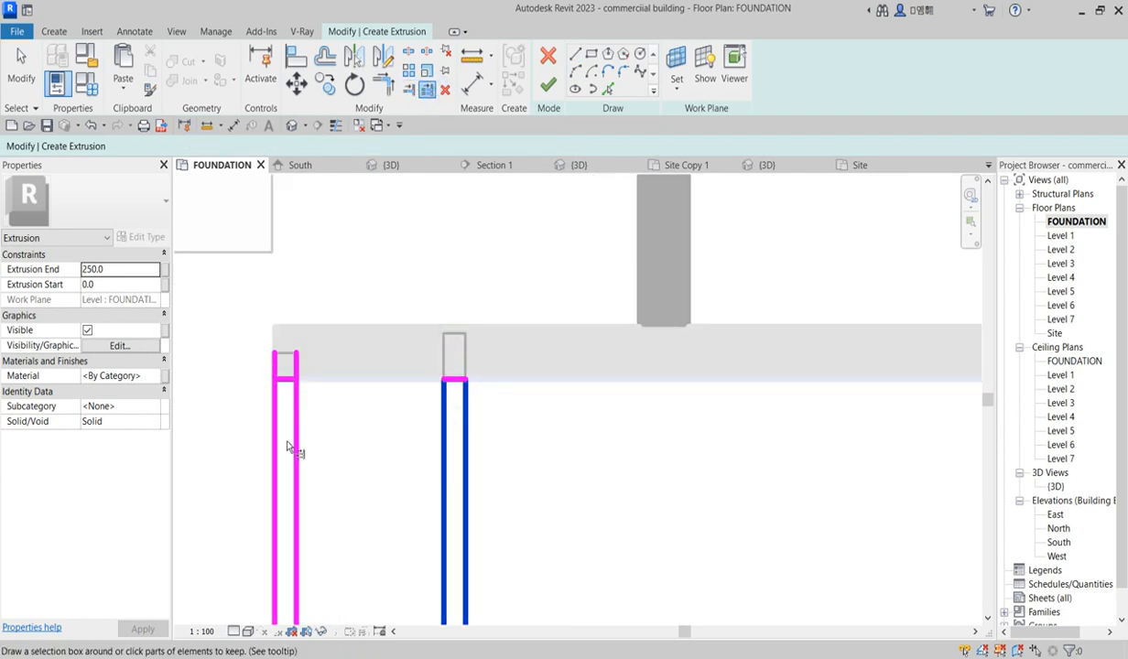
{"action": "left_click", "coordinate": [290, 448]}
{"action": "left_click", "coordinate": [278, 442]}
{"action": "scroll", "coordinate": [284, 440], "scroll_direction": "down", "scroll_amount": 4}
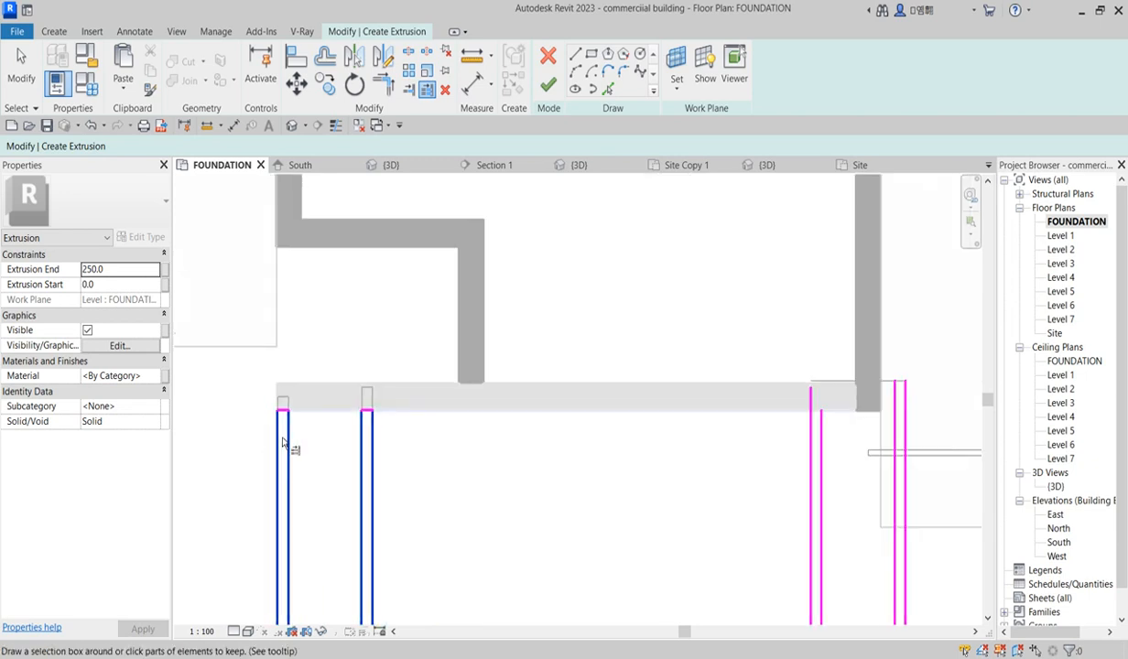
{"action": "scroll", "coordinate": [693, 457], "scroll_direction": "up", "scroll_amount": 2}
{"action": "left_click", "coordinate": [601, 465]}
{"action": "left_click", "coordinate": [589, 481]}
{"action": "left_click", "coordinate": [516, 496]}
{"action": "left_click", "coordinate": [502, 497]}
Step: Draw short sketch lines closing the curb tops at the wall corner, then exit the Line tool
{"action": "left_click", "coordinate": [575, 54]}
{"action": "scroll", "coordinate": [609, 397], "scroll_direction": "up", "scroll_amount": 1}
{"action": "left_click", "coordinate": [597, 401]}
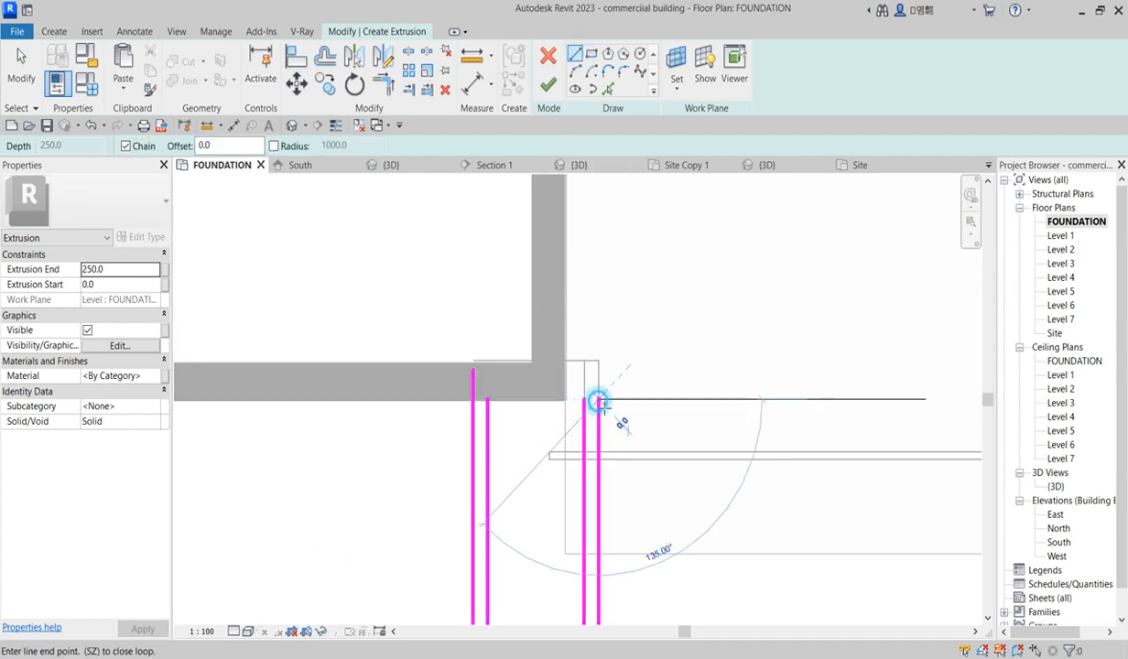
{"action": "left_click", "coordinate": [588, 402]}
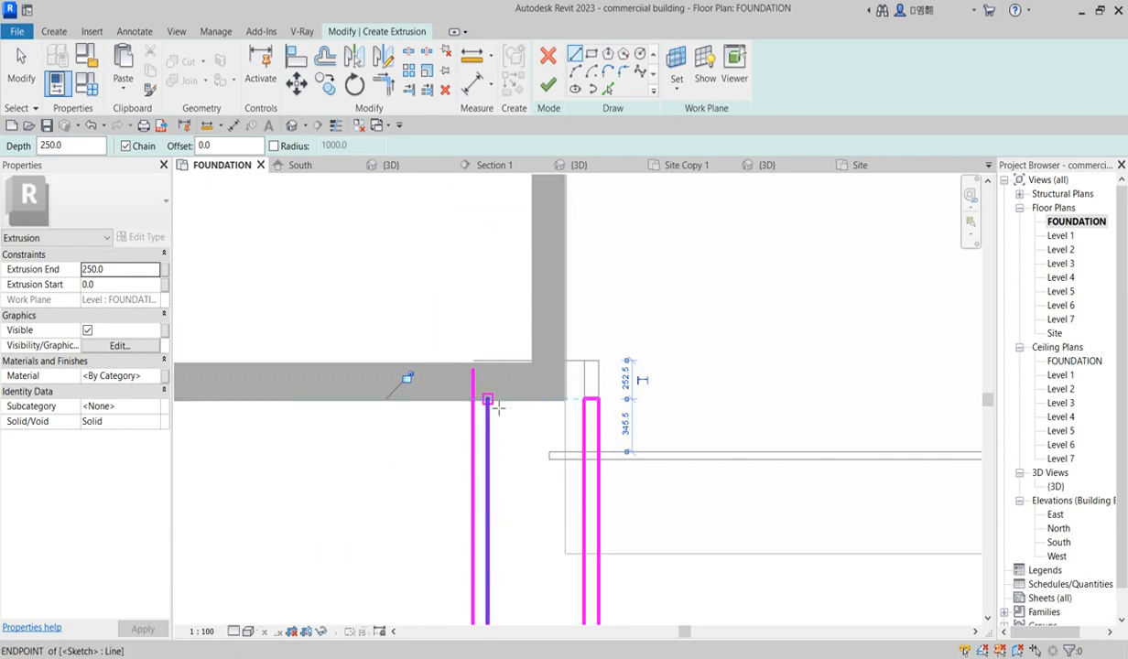
{"action": "left_click", "coordinate": [489, 400]}
{"action": "left_click", "coordinate": [474, 400]}
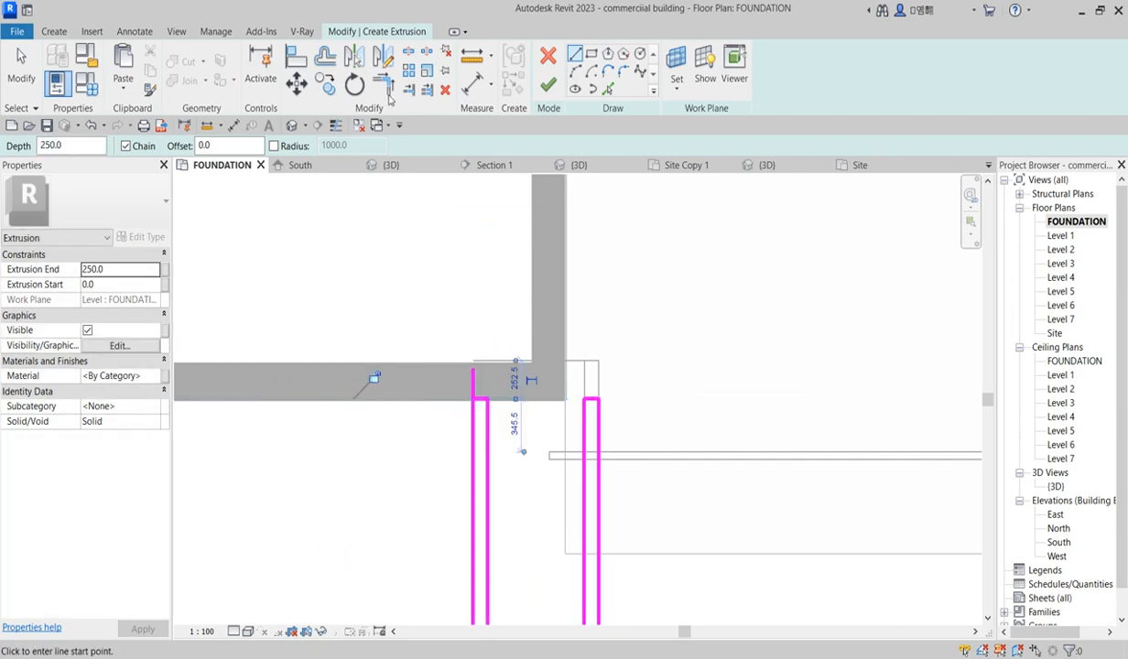
{"action": "key", "text": "Escape"}
{"action": "key", "text": "Escape"}
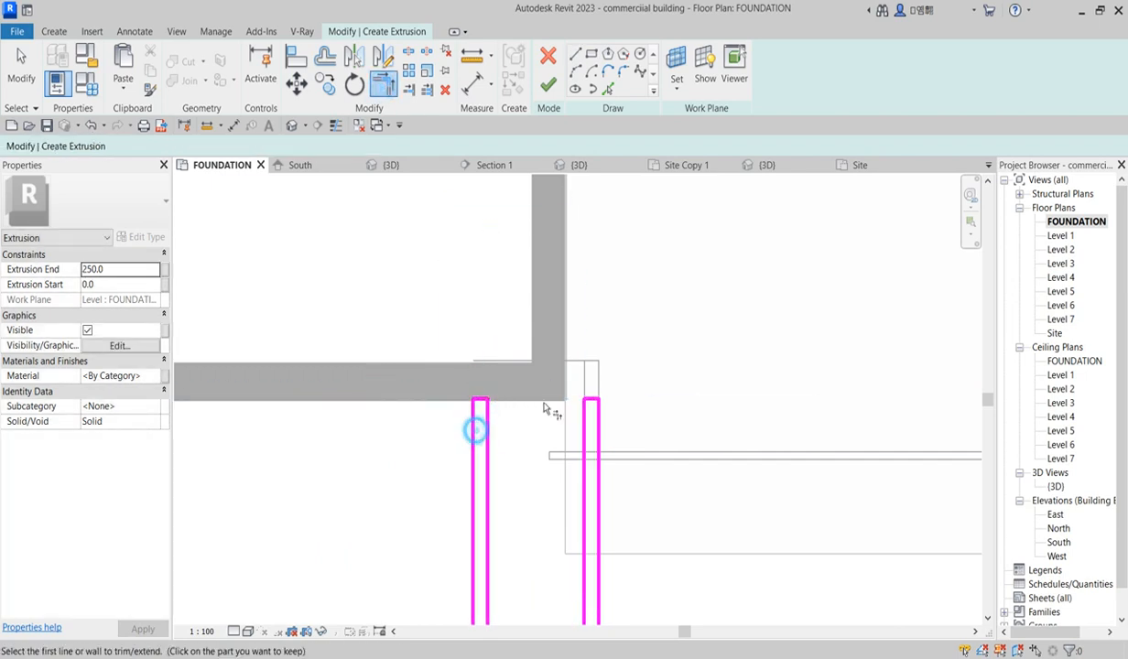
Step: Pick the parking row's edge line and an offset copy beside it as extrusion sketch lines
{"action": "scroll", "coordinate": [485, 438], "scroll_direction": "down", "scroll_amount": 10}
{"action": "scroll", "coordinate": [742, 481], "scroll_direction": "up", "scroll_amount": 5}
{"action": "scroll", "coordinate": [676, 511], "scroll_direction": "down", "scroll_amount": 3}
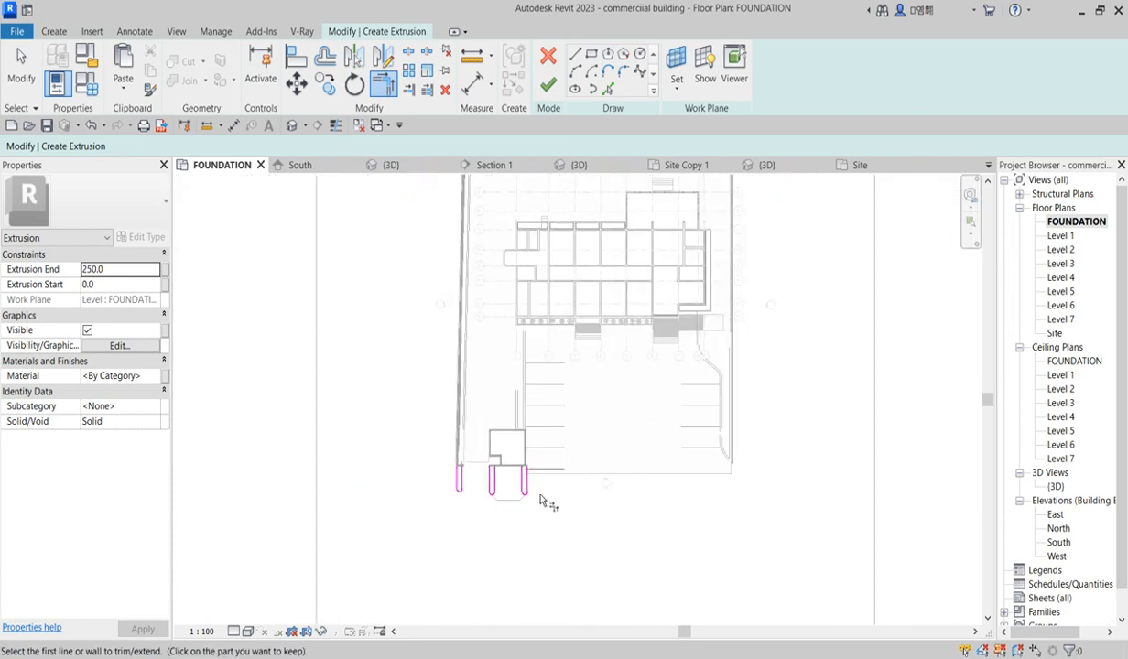
{"action": "scroll", "coordinate": [530, 334], "scroll_direction": "up", "scroll_amount": 2}
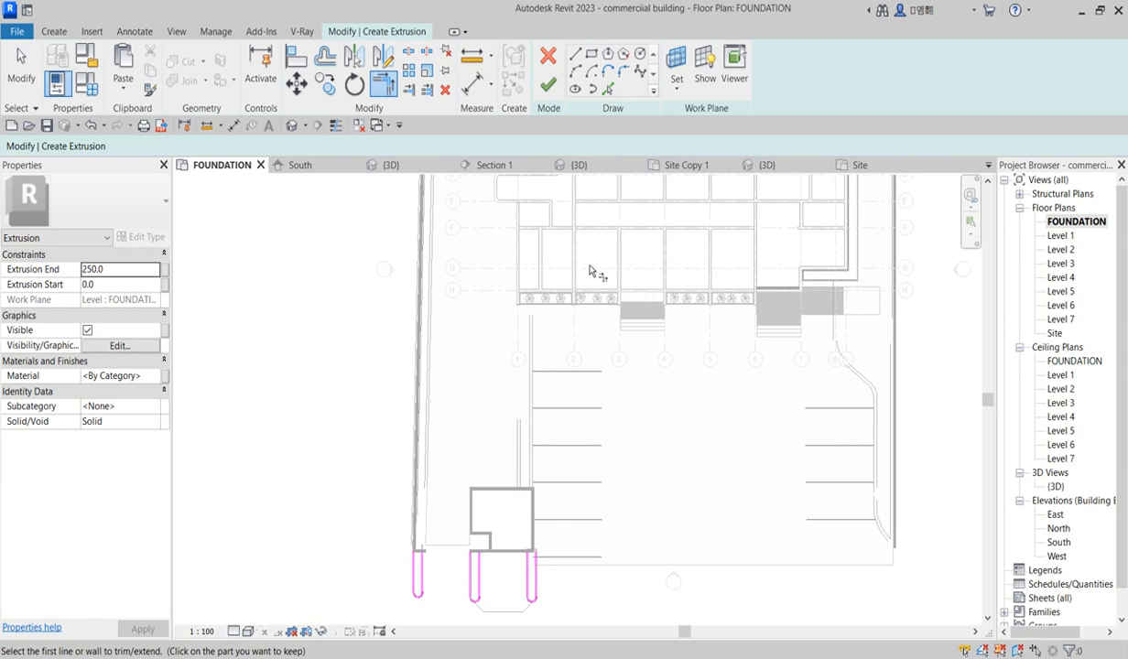
{"action": "left_click", "coordinate": [609, 89]}
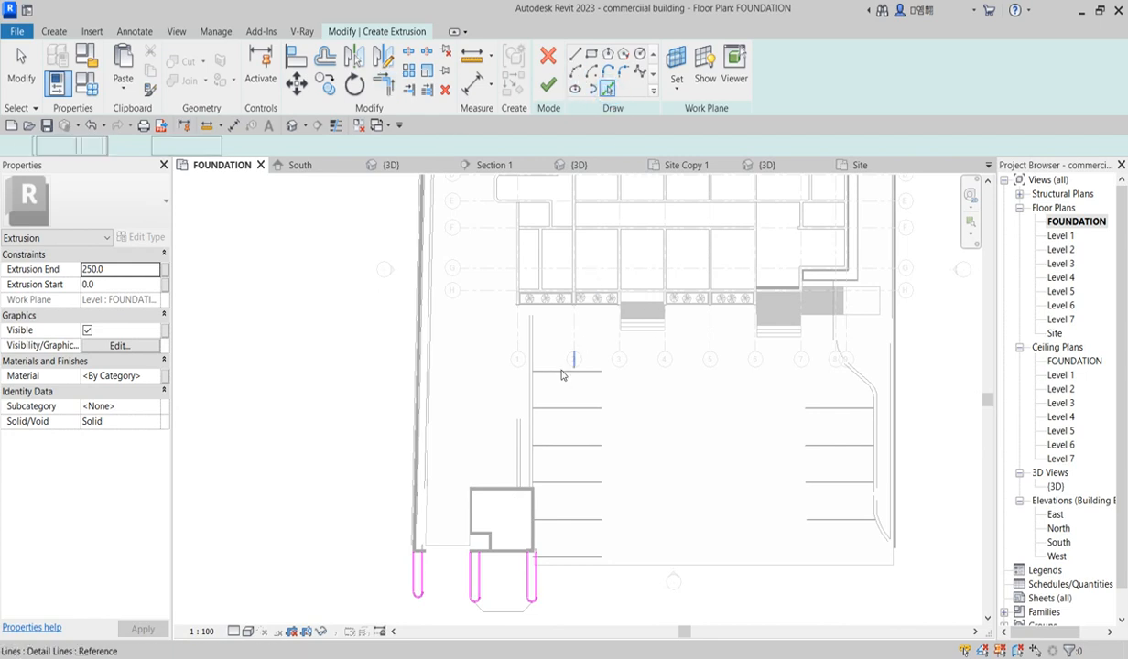
{"action": "scroll", "coordinate": [565, 373], "scroll_direction": "up", "scroll_amount": 2}
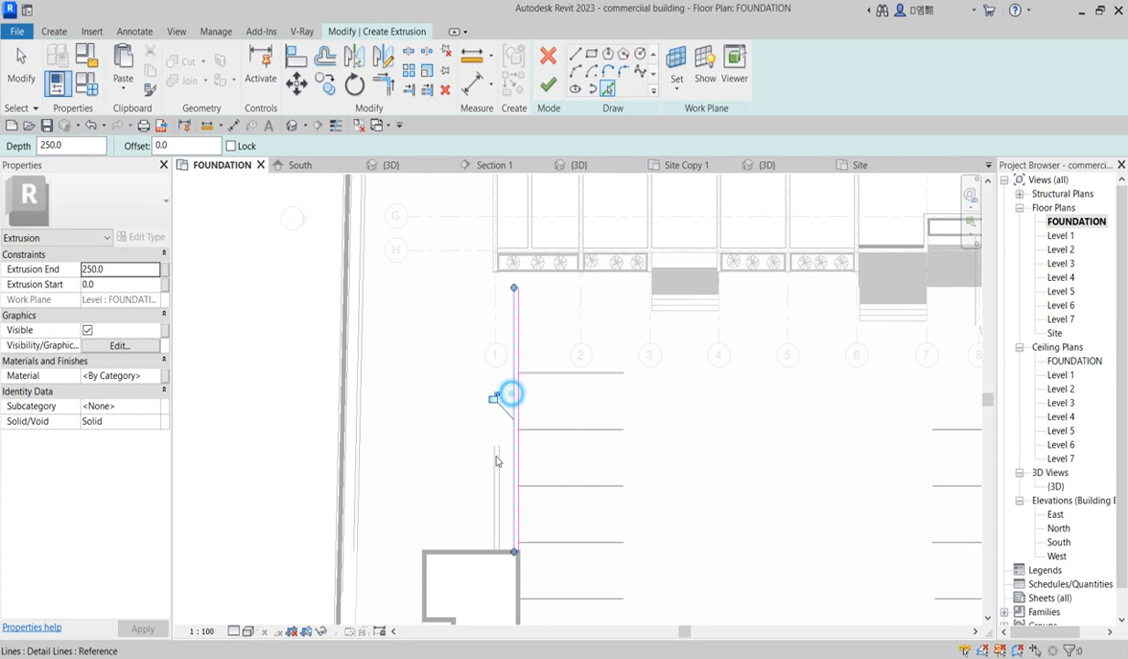
{"action": "left_click", "coordinate": [499, 487]}
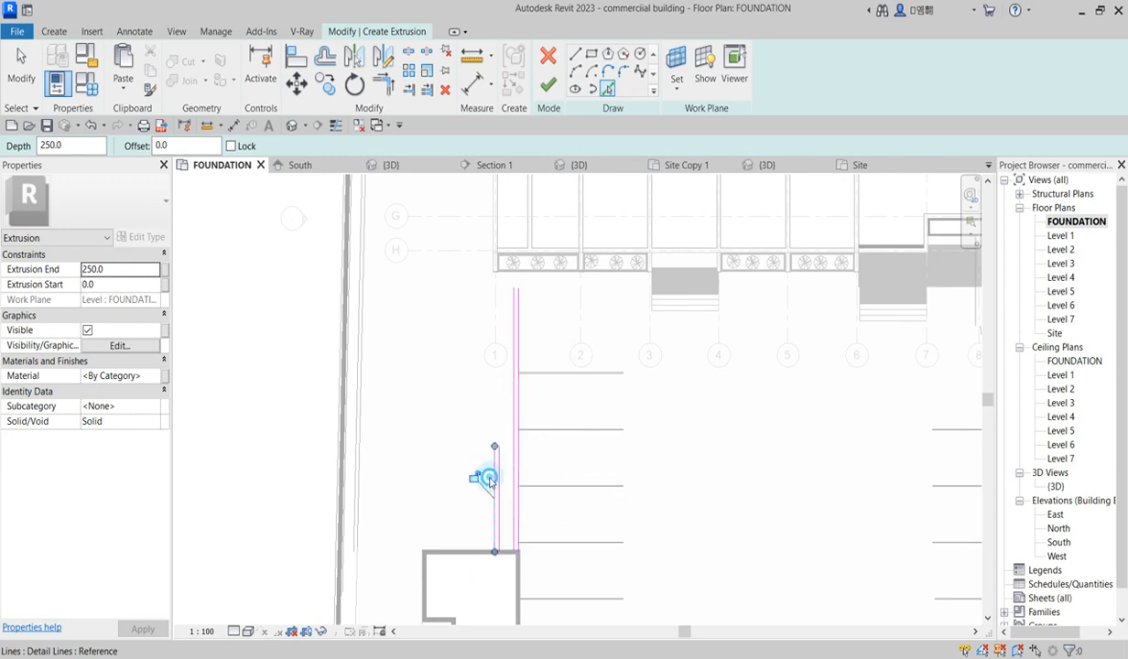
{"action": "scroll", "coordinate": [527, 247], "scroll_direction": "up", "scroll_amount": 2}
Step: Draw a short horizontal sketch line at the top of the parking edge lines along the planter
{"action": "left_click", "coordinate": [574, 54]}
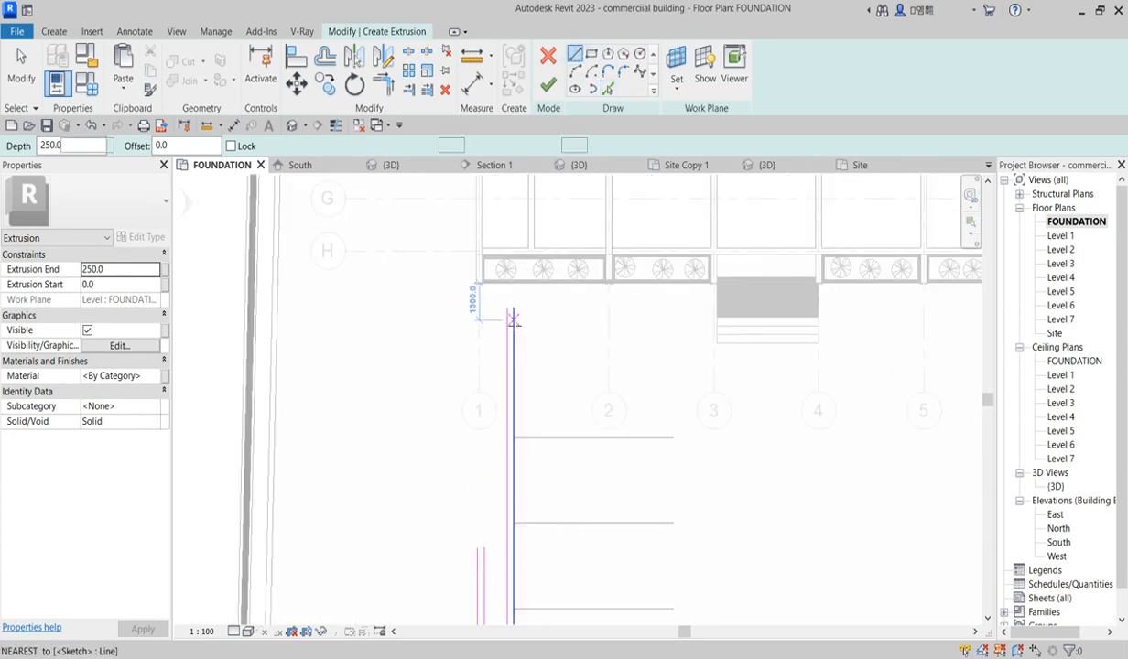
{"action": "left_click", "coordinate": [517, 292]}
{"action": "left_click", "coordinate": [472, 287]}
{"action": "key", "text": "Escape"}
{"action": "key", "text": "Escape"}
Step: Trim the parking edge sketch lines to the planter line, keeping the segments down to the curbs
{"action": "left_click", "coordinate": [469, 82]}
{"action": "left_click", "coordinate": [427, 89]}
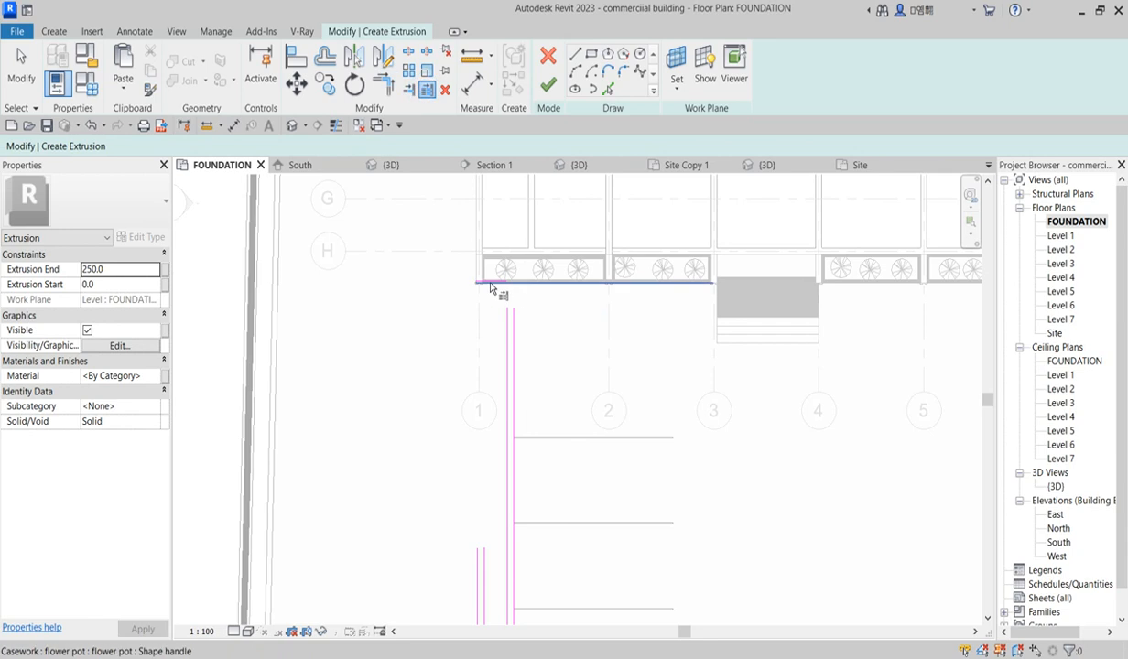
{"action": "left_click", "coordinate": [513, 334]}
{"action": "scroll", "coordinate": [515, 339], "scroll_direction": "up", "scroll_amount": 3}
{"action": "left_click", "coordinate": [498, 342]}
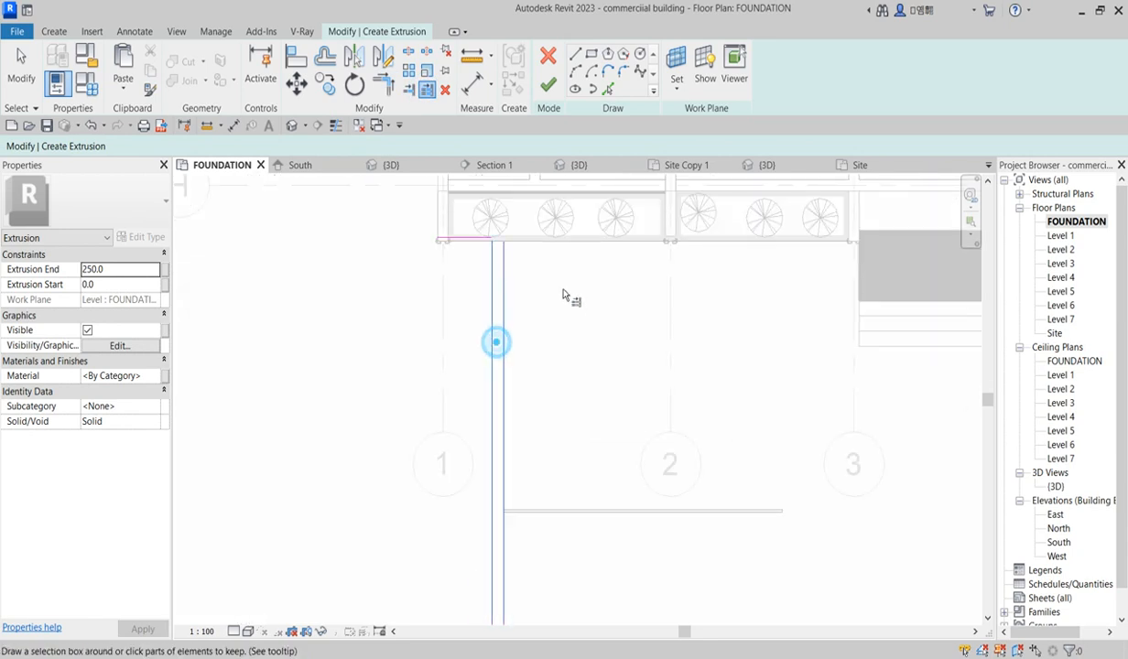
{"action": "scroll", "coordinate": [571, 295], "scroll_direction": "down", "scroll_amount": 4}
{"action": "left_click", "coordinate": [518, 488]}
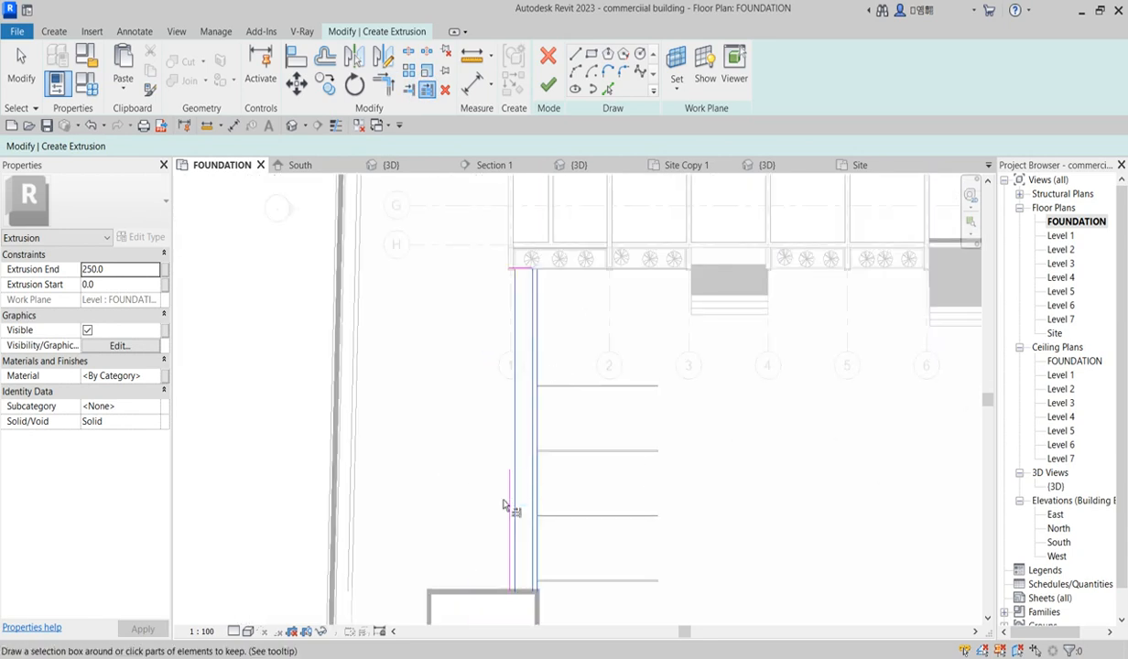
{"action": "left_click", "coordinate": [506, 501]}
{"action": "scroll", "coordinate": [526, 394], "scroll_direction": "down", "scroll_amount": 3}
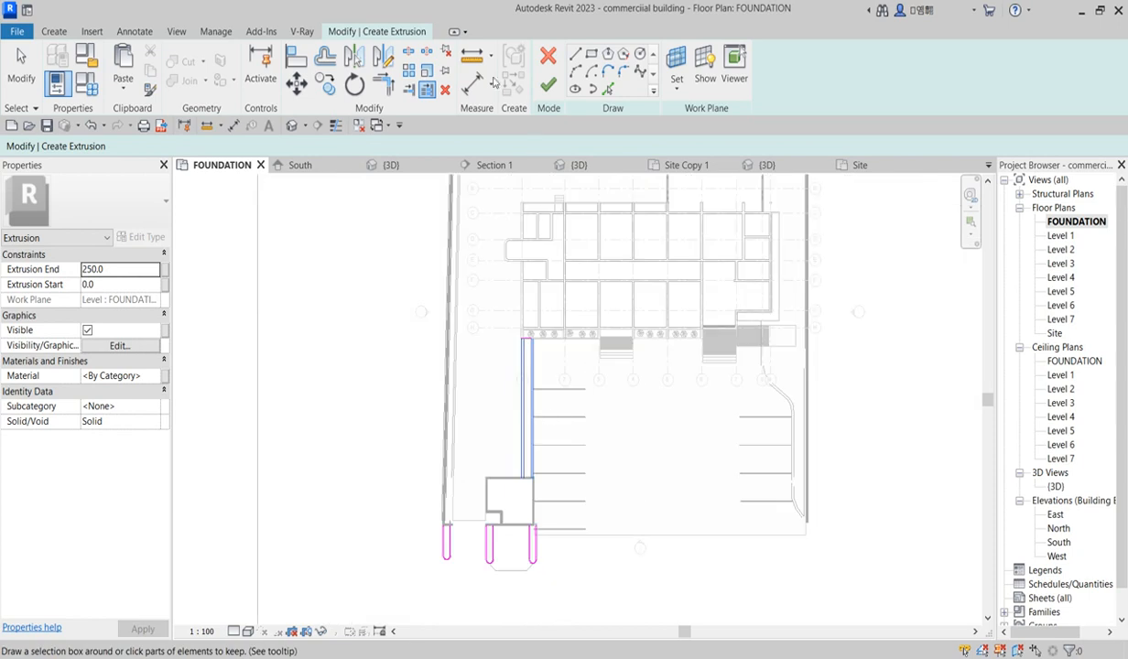
Step: Draw a sketch line closing the bottom of the parking edge strip at the wall corner
{"action": "key", "text": "l"}
{"action": "key", "text": "i"}
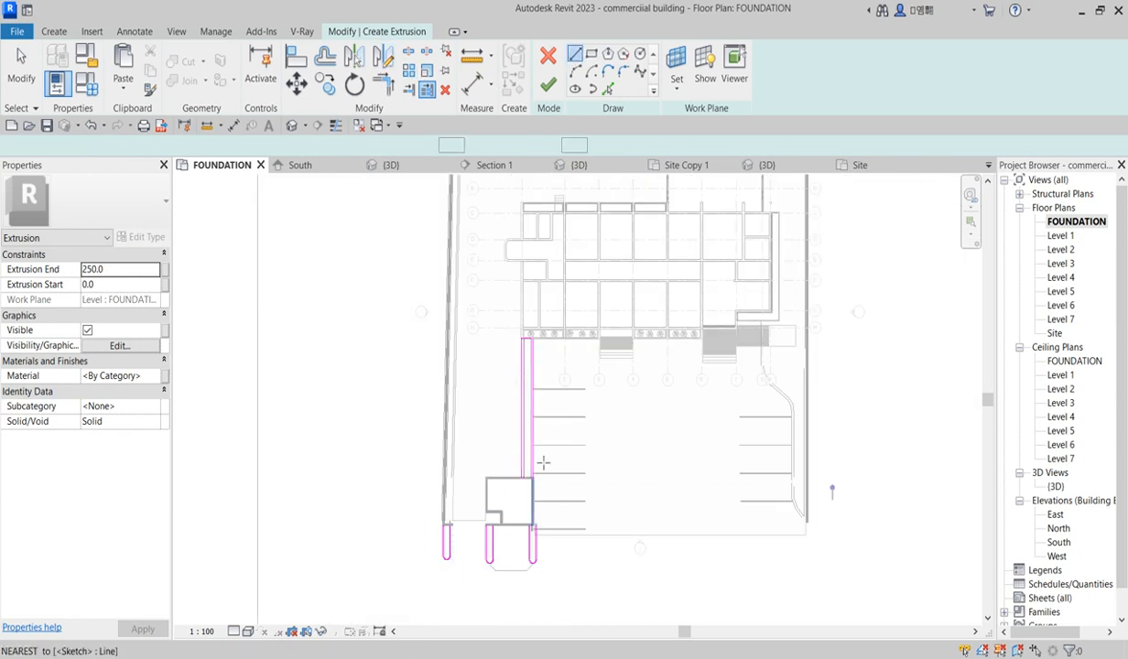
{"action": "scroll", "coordinate": [526, 499], "scroll_direction": "up", "scroll_amount": 5}
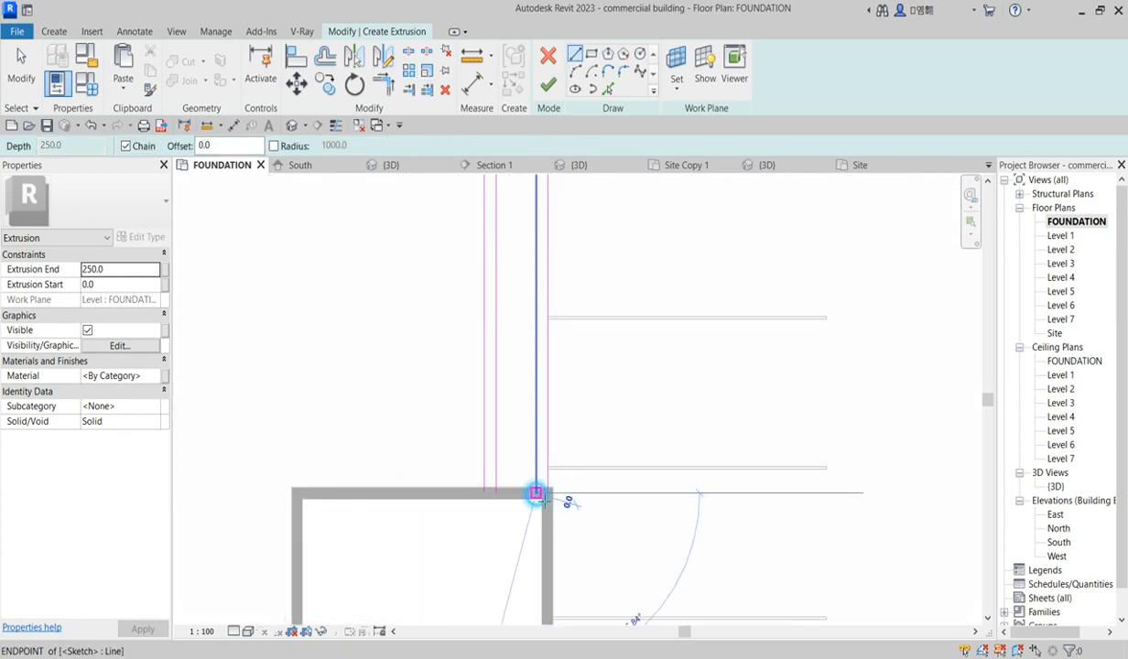
{"action": "left_click", "coordinate": [540, 495]}
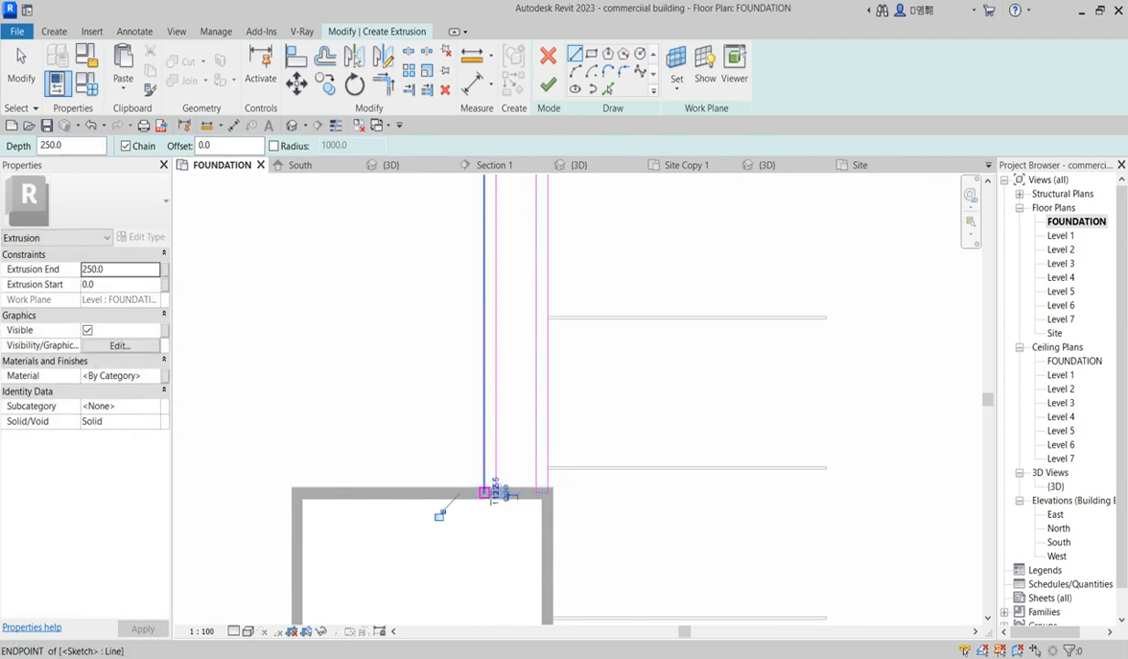
{"action": "left_click", "coordinate": [483, 488]}
{"action": "left_click", "coordinate": [496, 488]}
Step: Draw a sketch line closing the top of the parking edge strip along the planter
{"action": "scroll", "coordinate": [521, 554], "scroll_direction": "down", "scroll_amount": 2}
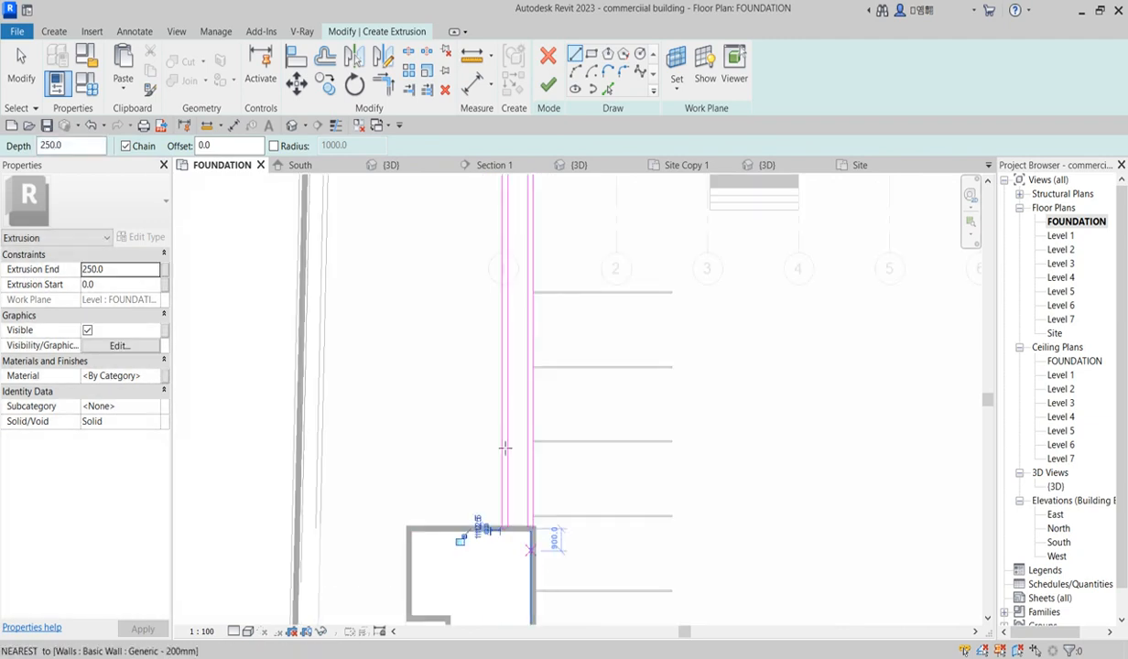
{"action": "scroll", "coordinate": [483, 458], "scroll_direction": "down", "scroll_amount": 3}
{"action": "scroll", "coordinate": [503, 302], "scroll_direction": "up", "scroll_amount": 5}
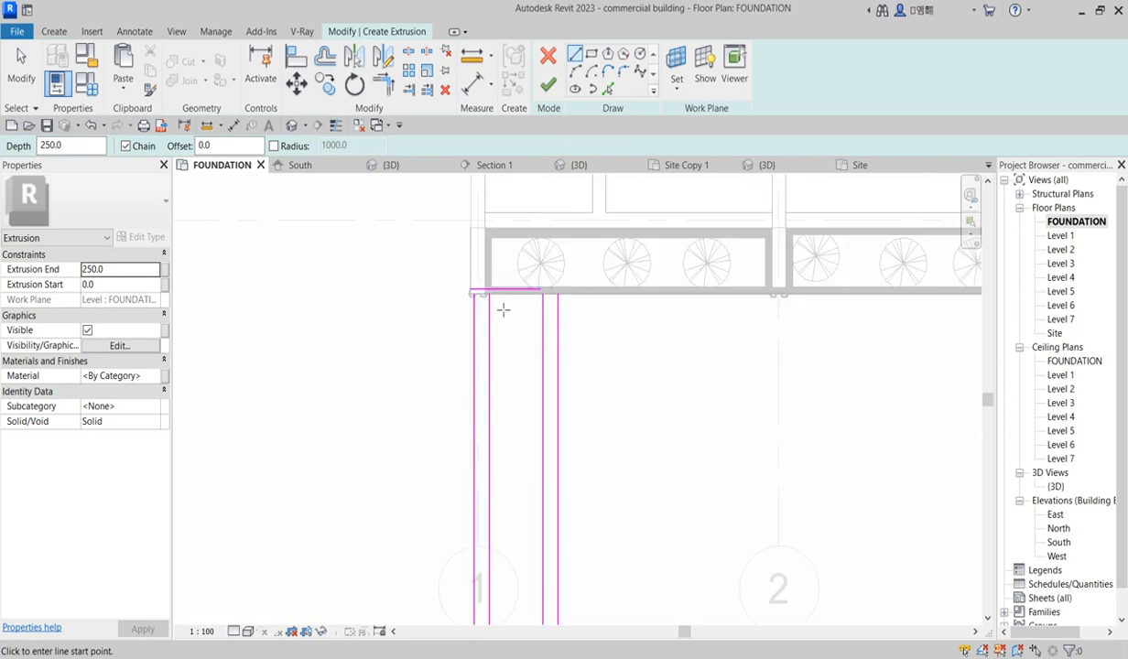
{"action": "scroll", "coordinate": [502, 310], "scroll_direction": "up", "scroll_amount": 3}
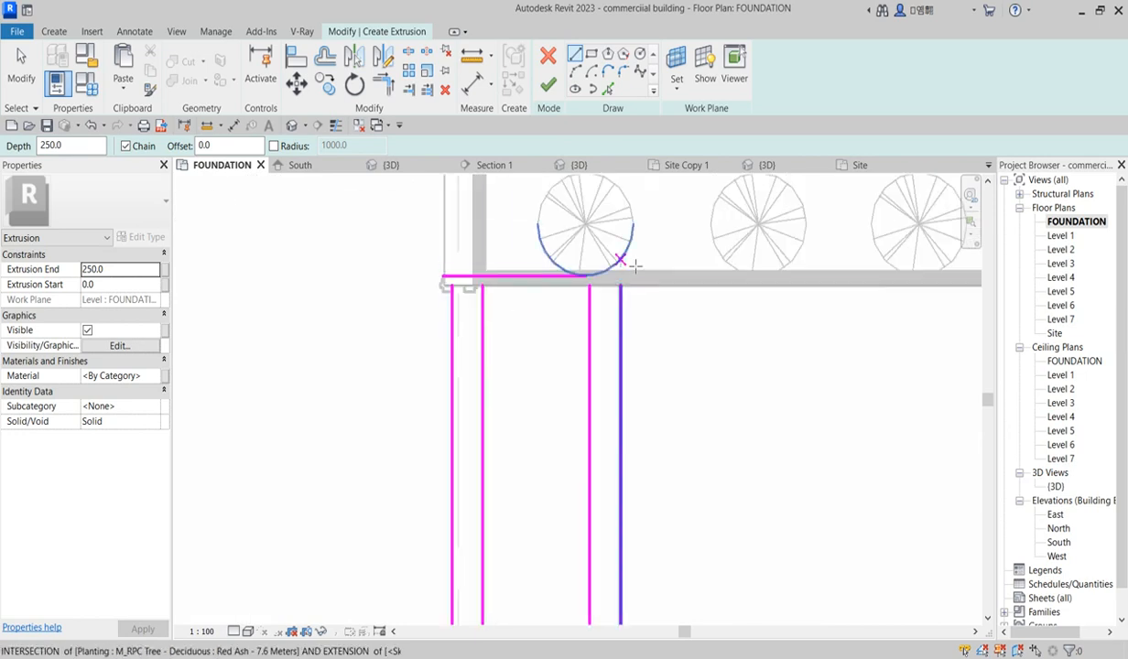
{"action": "left_click", "coordinate": [428, 90]}
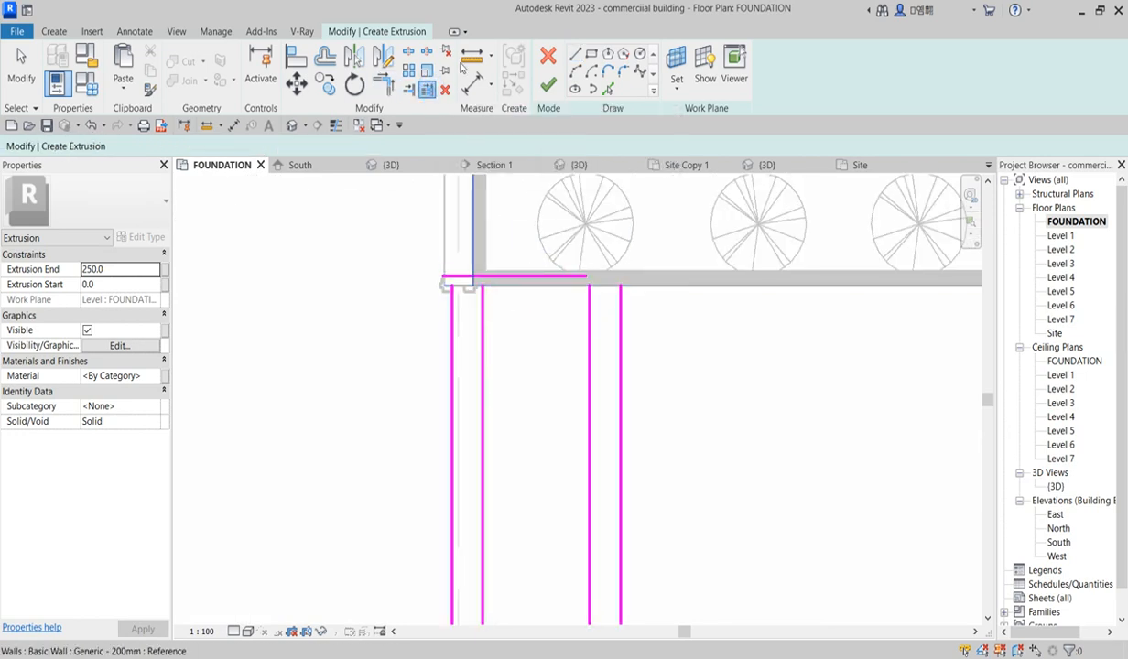
{"action": "left_click", "coordinate": [574, 53]}
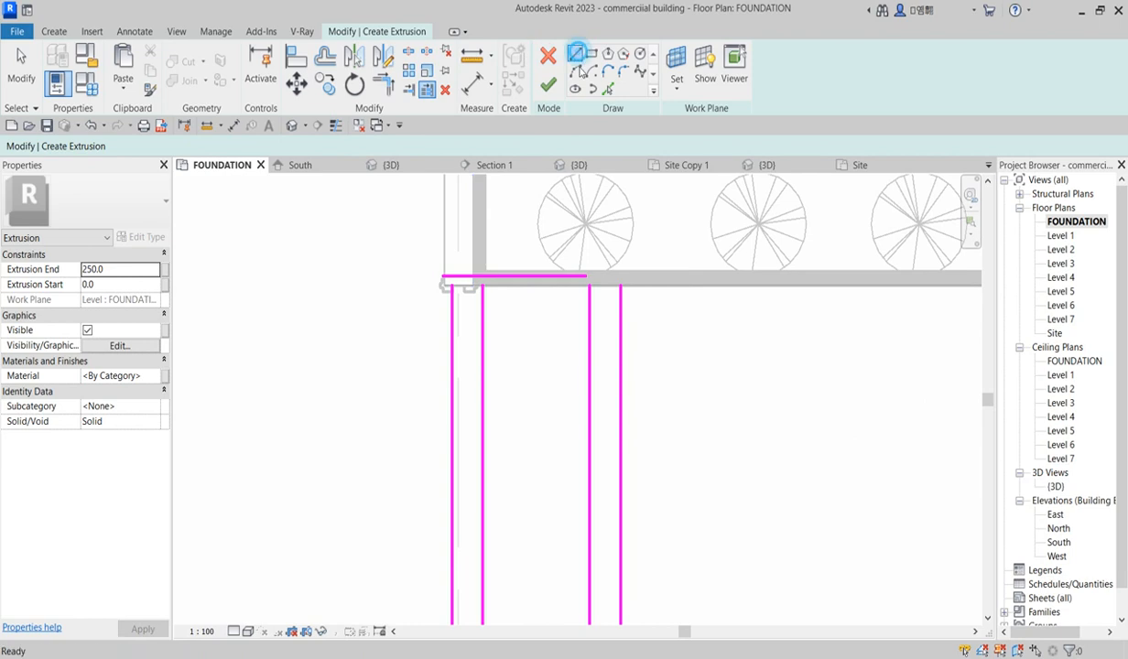
{"action": "left_click", "coordinate": [589, 286]}
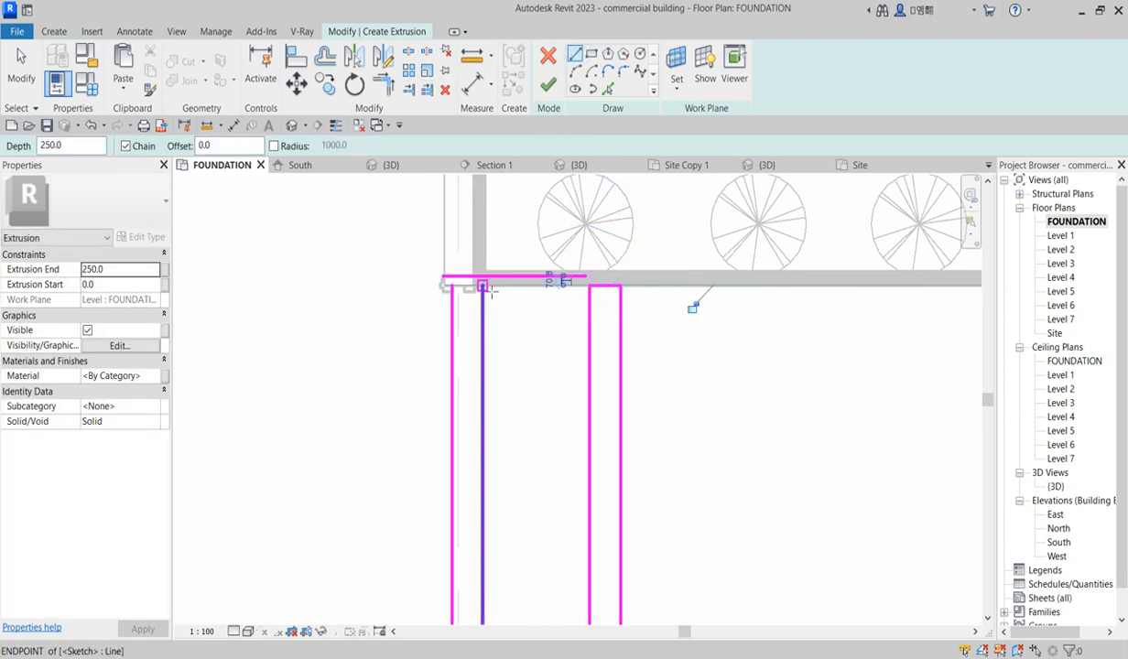
{"action": "left_click", "coordinate": [449, 286]}
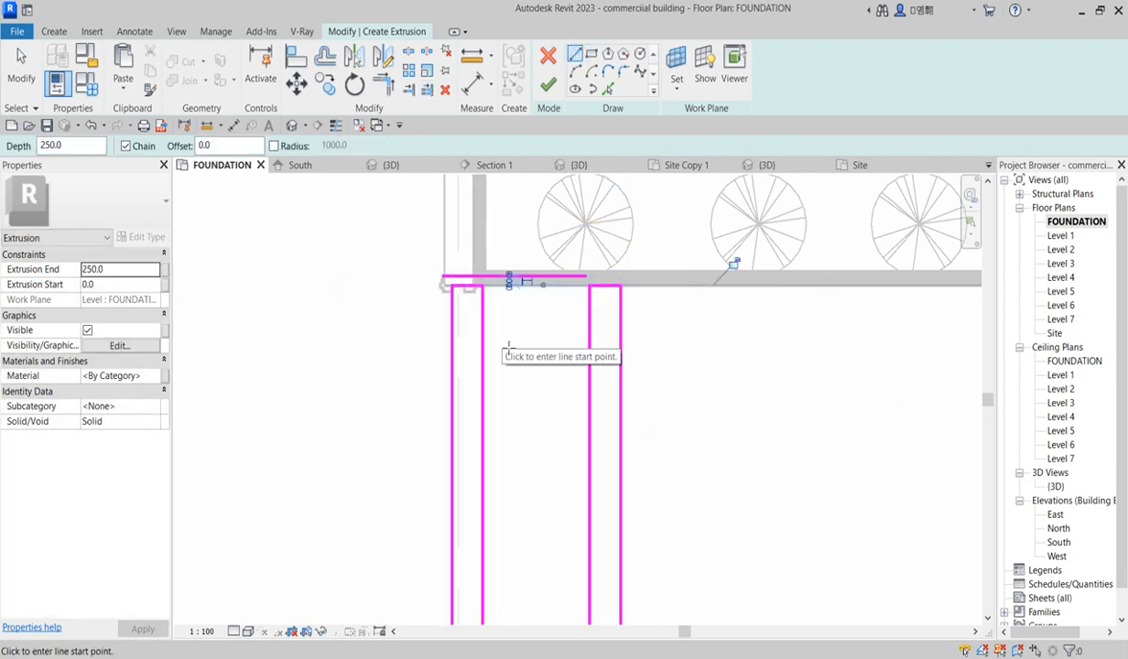
Step: Finish editing the extrusion sketch to create the curb extrusion
{"action": "key", "text": "Escape"}
{"action": "key", "text": "Escape"}
{"action": "left_click", "coordinate": [529, 277]}
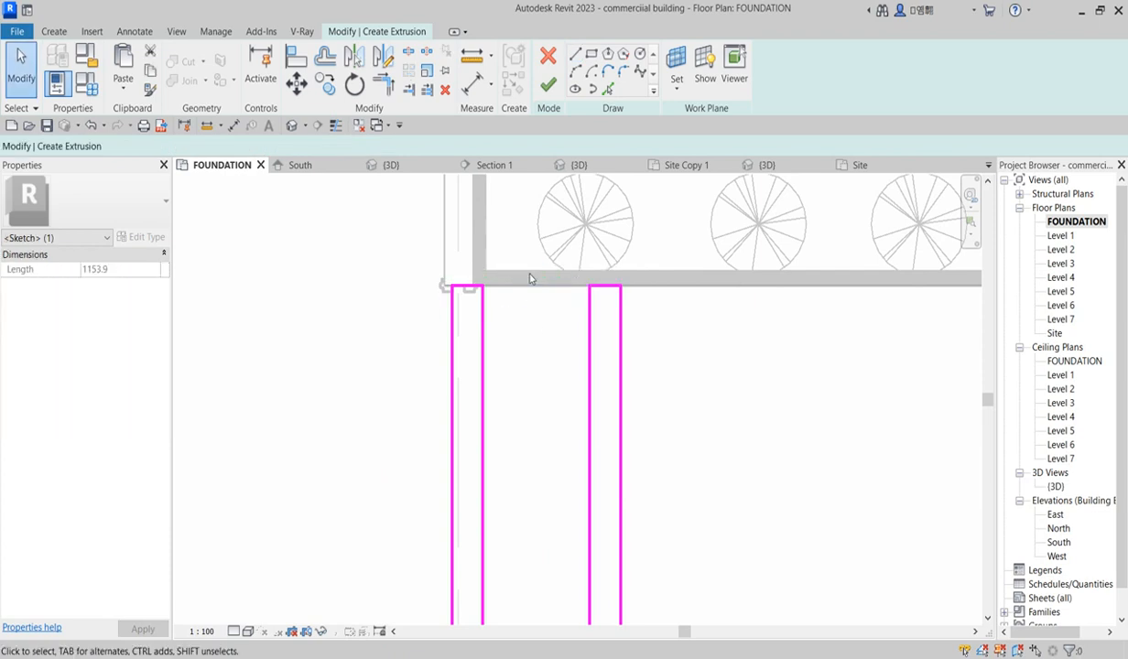
{"action": "key", "text": "Escape"}
{"action": "scroll", "coordinate": [567, 352], "scroll_direction": "down", "scroll_amount": 8}
{"action": "scroll", "coordinate": [545, 486], "scroll_direction": "down", "scroll_amount": 2}
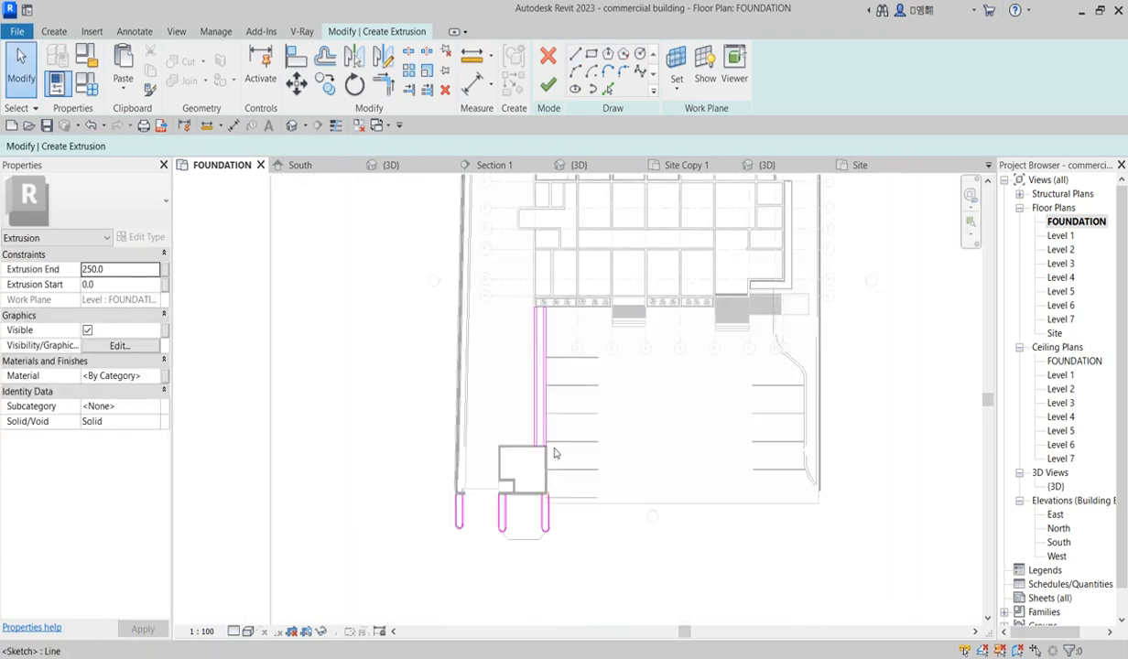
{"action": "left_click", "coordinate": [547, 87]}
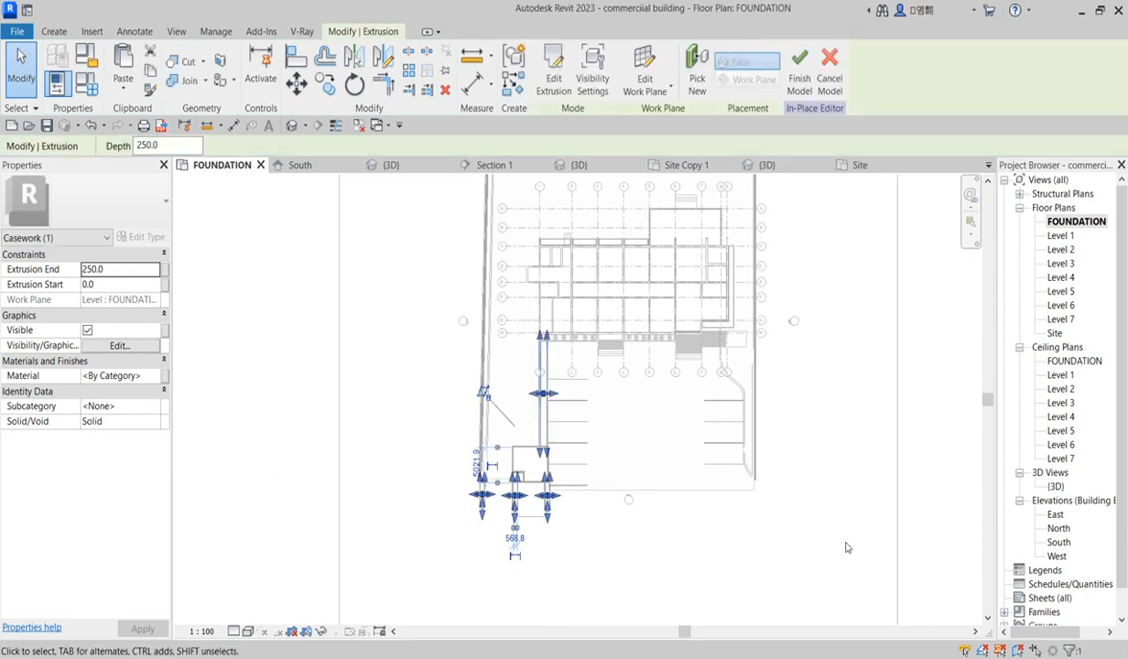
Step: Open the South elevation and stretch the curb extrusion's shape handles so it spans from about -86 to 292 mm
{"action": "scroll", "coordinate": [550, 531], "scroll_direction": "up", "scroll_amount": 4}
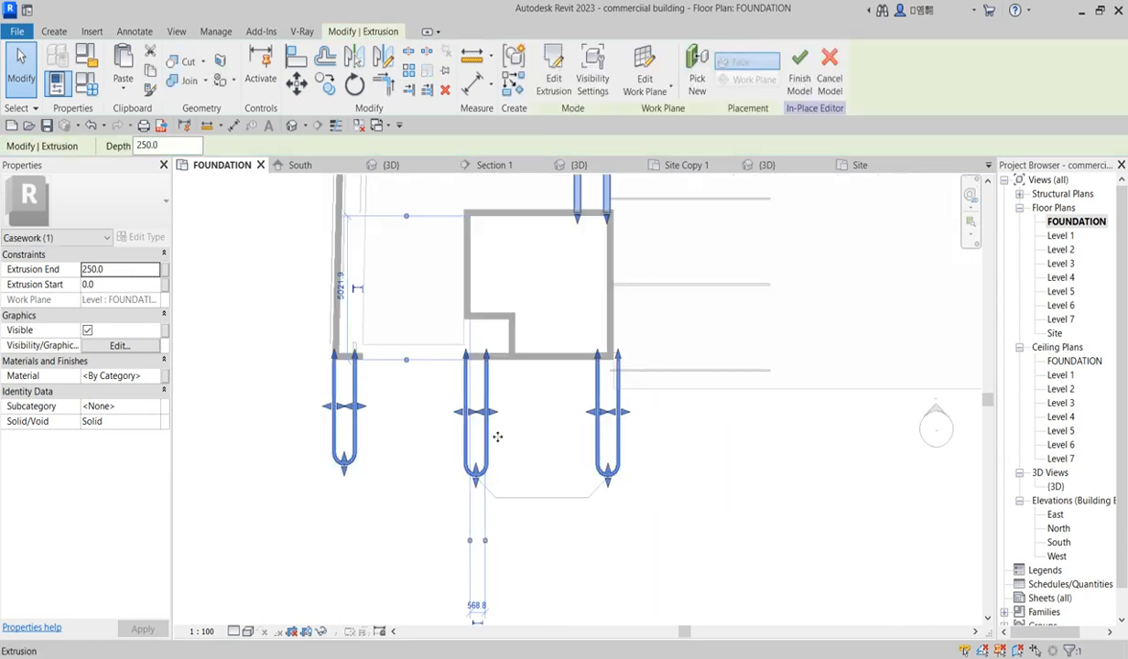
{"action": "scroll", "coordinate": [438, 391], "scroll_direction": "up", "scroll_amount": 2}
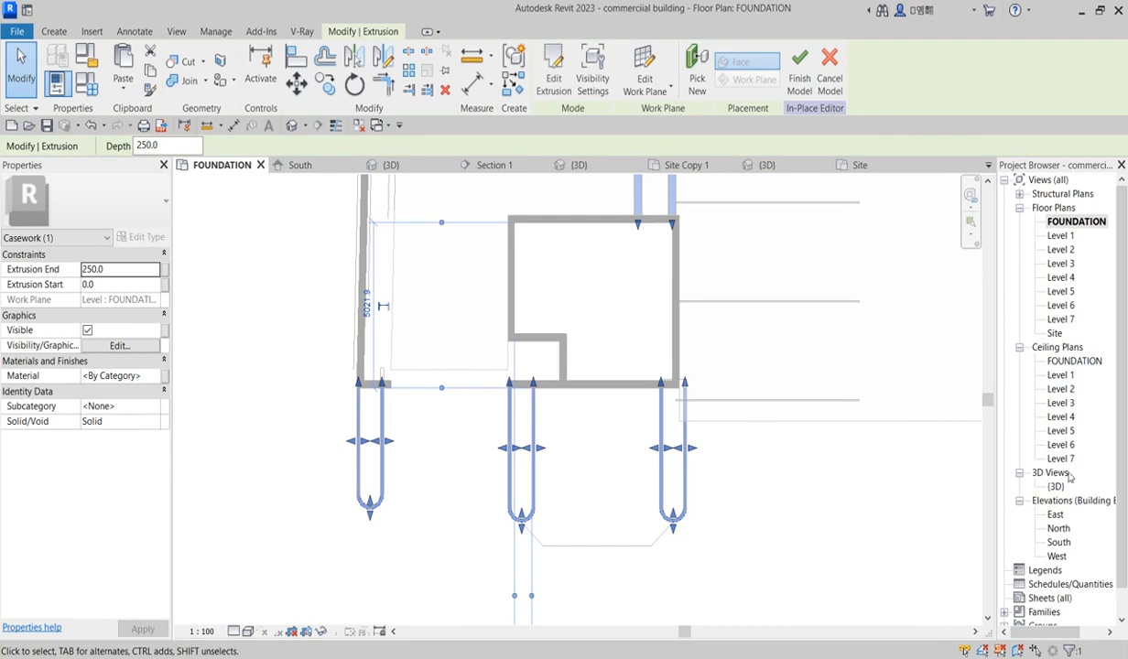
{"action": "double_click", "coordinate": [1059, 542]}
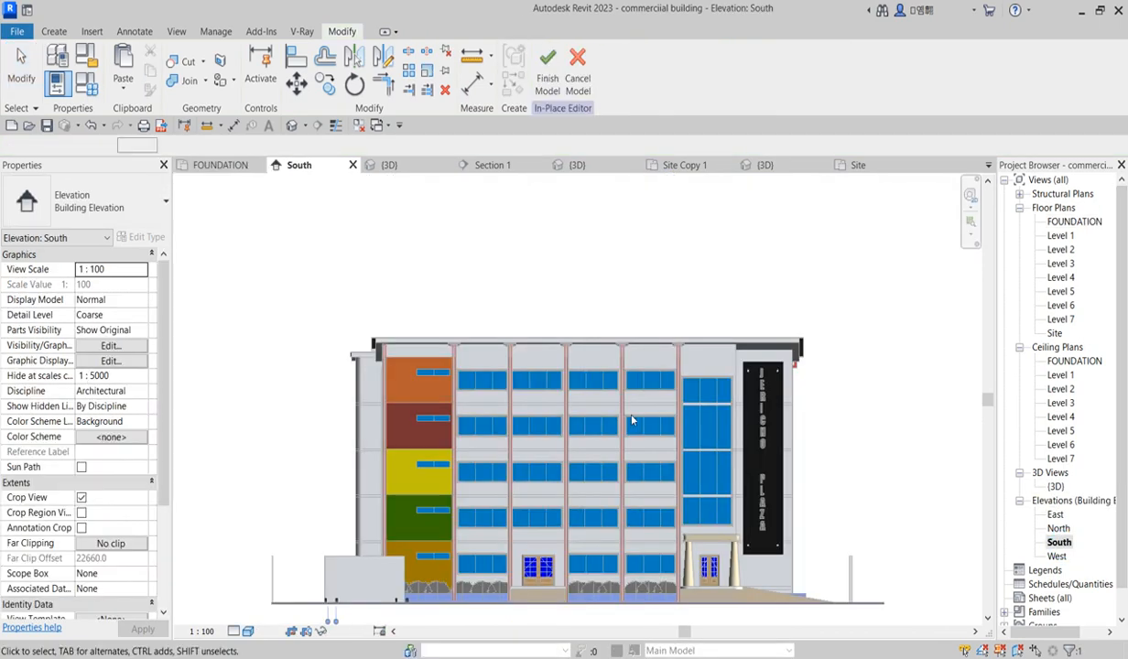
{"action": "scroll", "coordinate": [425, 531], "scroll_direction": "up", "scroll_amount": 4}
{"action": "scroll", "coordinate": [441, 462], "scroll_direction": "up", "scroll_amount": 5}
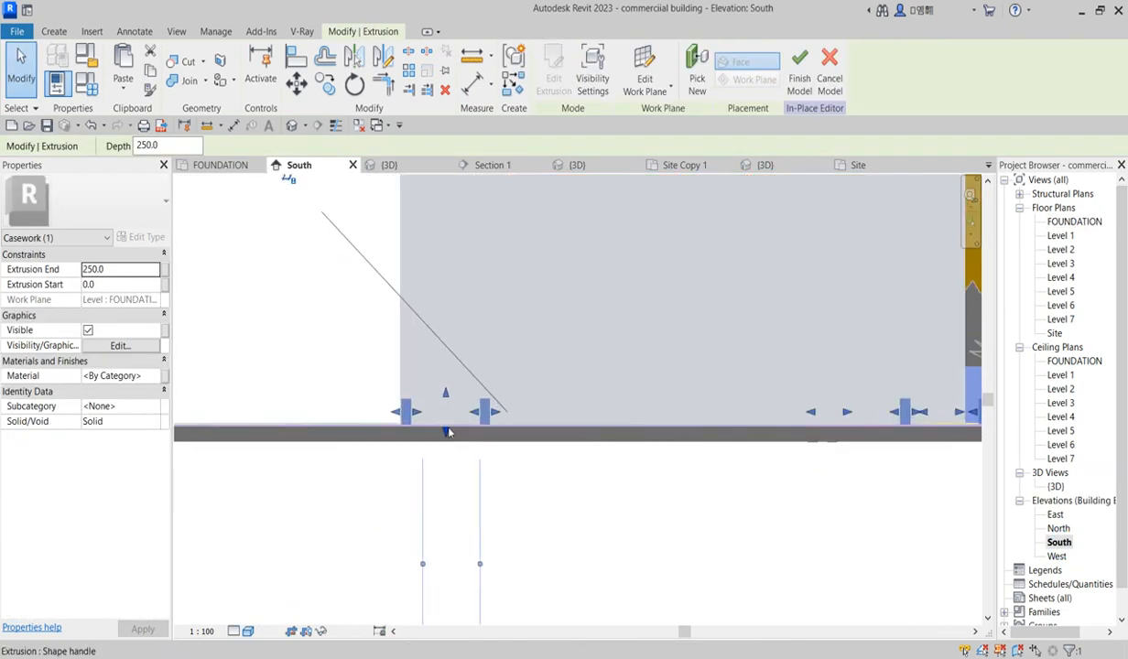
{"action": "left_click_drag", "start_coordinate": [444, 439], "coordinate": [446, 451]}
{"action": "left_click_drag", "start_coordinate": [446, 368], "coordinate": [451, 367]}
{"action": "scroll", "coordinate": [632, 541], "scroll_direction": "down", "scroll_amount": 3}
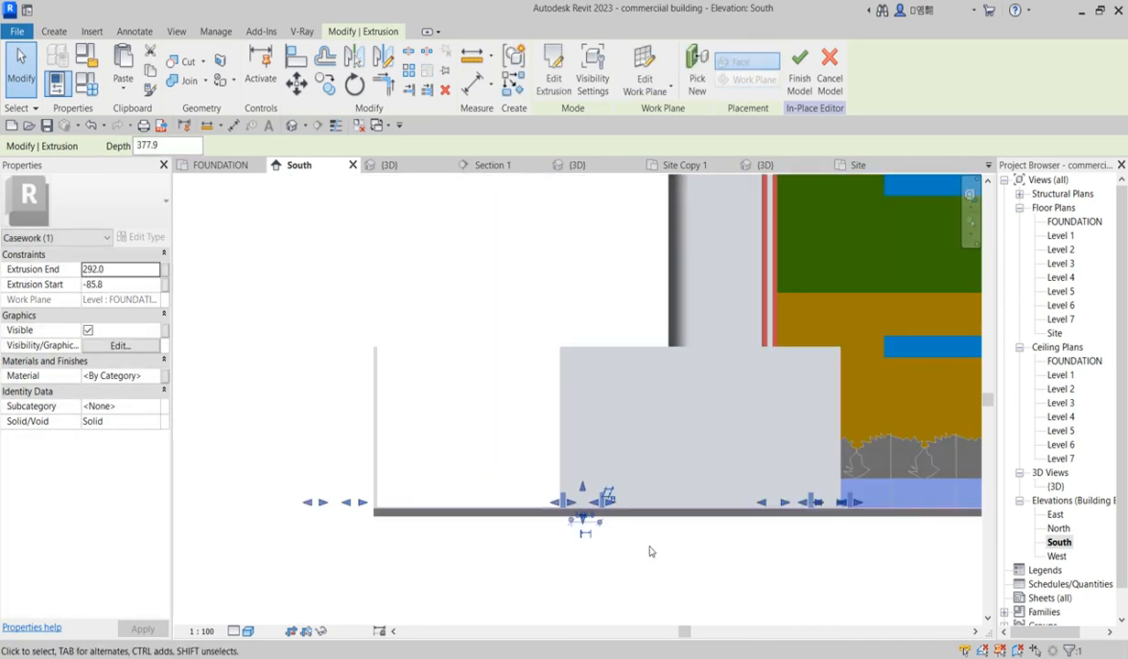
Step: Open the 3D view and inspect the curb extrusions around the parking area and planters
{"action": "left_click", "coordinate": [569, 542]}
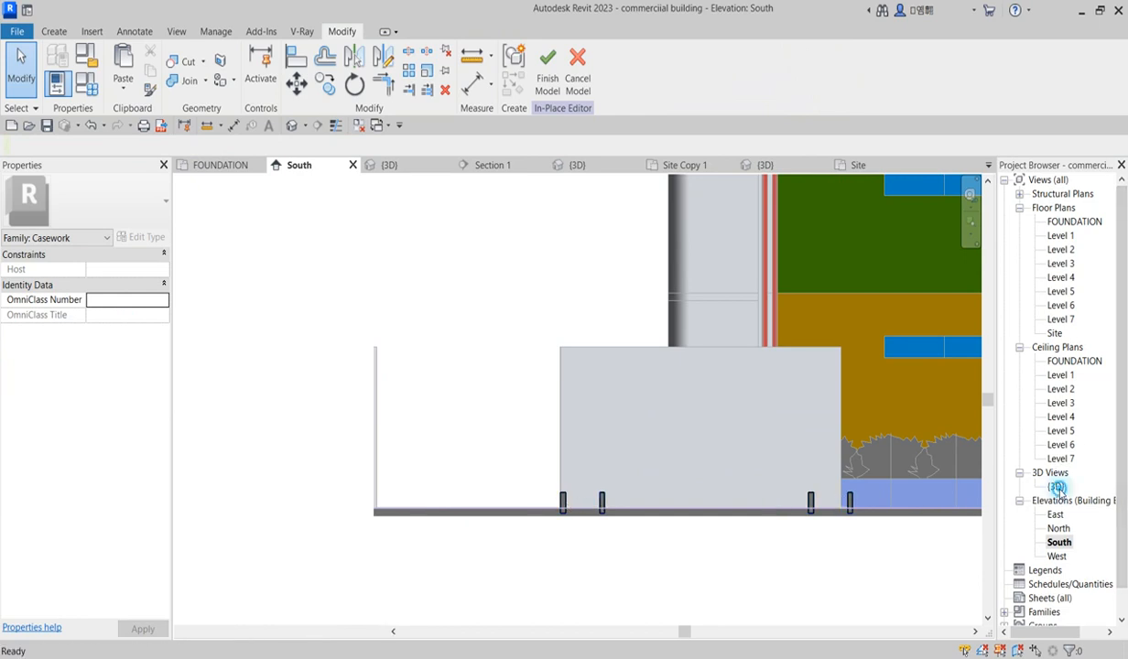
{"action": "double_click", "coordinate": [1056, 486]}
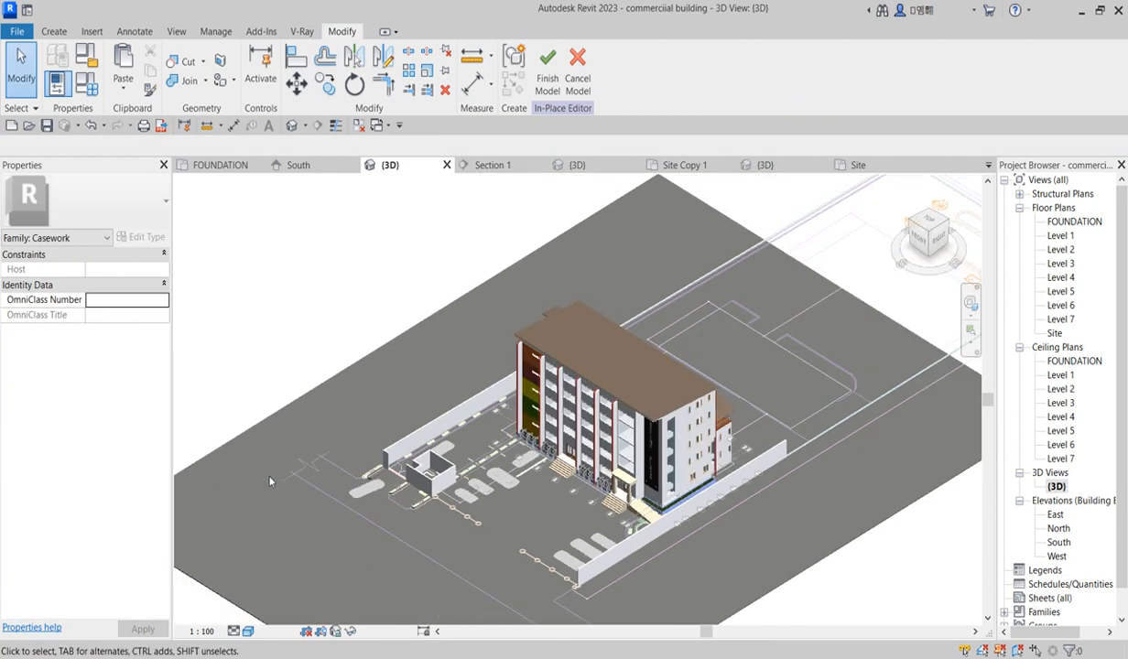
{"action": "scroll", "coordinate": [271, 483], "scroll_direction": "up", "scroll_amount": 5}
{"action": "scroll", "coordinate": [858, 547], "scroll_direction": "up", "scroll_amount": 3}
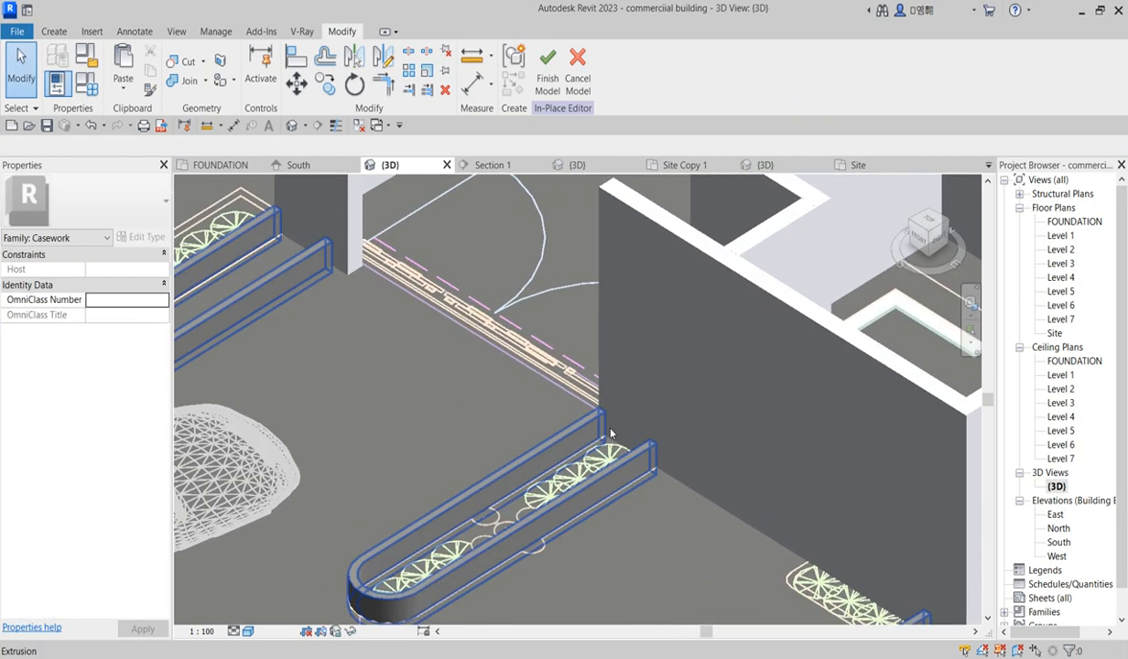
{"action": "scroll", "coordinate": [596, 462], "scroll_direction": "down", "scroll_amount": 2}
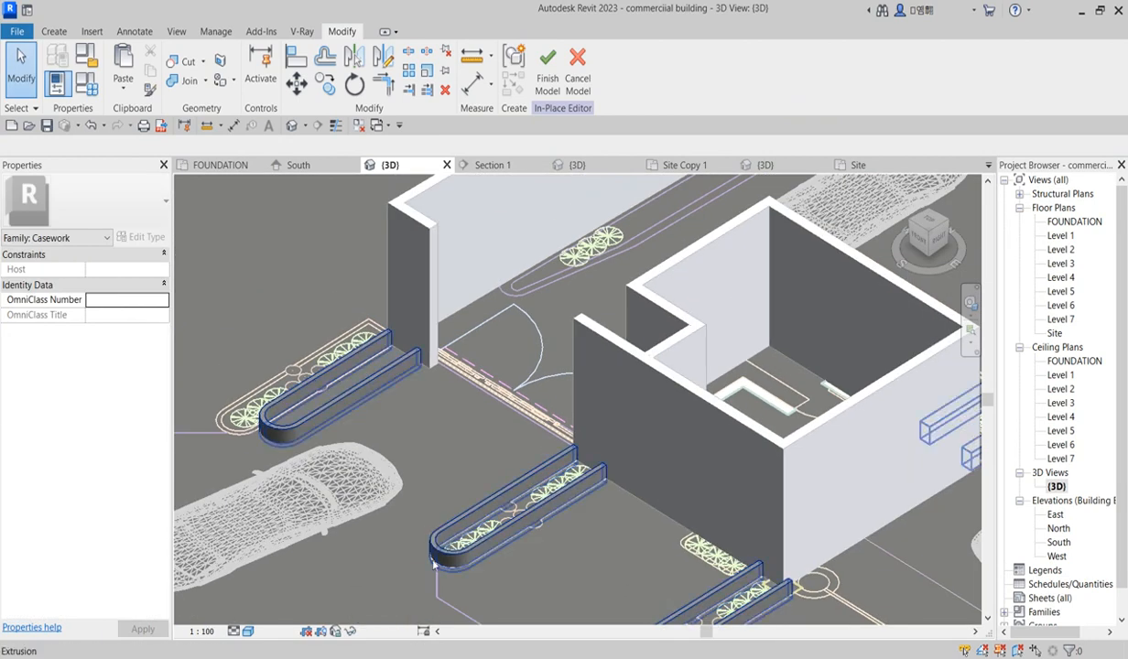
{"action": "scroll", "coordinate": [403, 439], "scroll_direction": "down", "scroll_amount": 3}
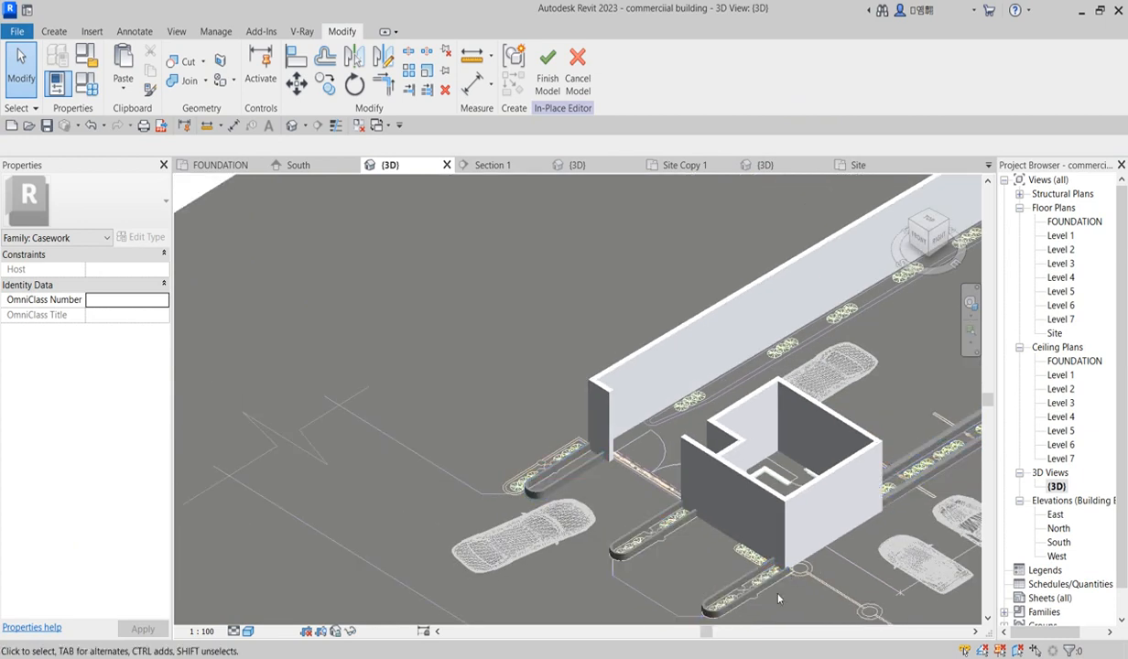
{"action": "scroll", "coordinate": [604, 477], "scroll_direction": "down", "scroll_amount": 1}
{"action": "scroll", "coordinate": [925, 415], "scroll_direction": "up", "scroll_amount": 2}
{"action": "scroll", "coordinate": [924, 415], "scroll_direction": "up", "scroll_amount": 1}
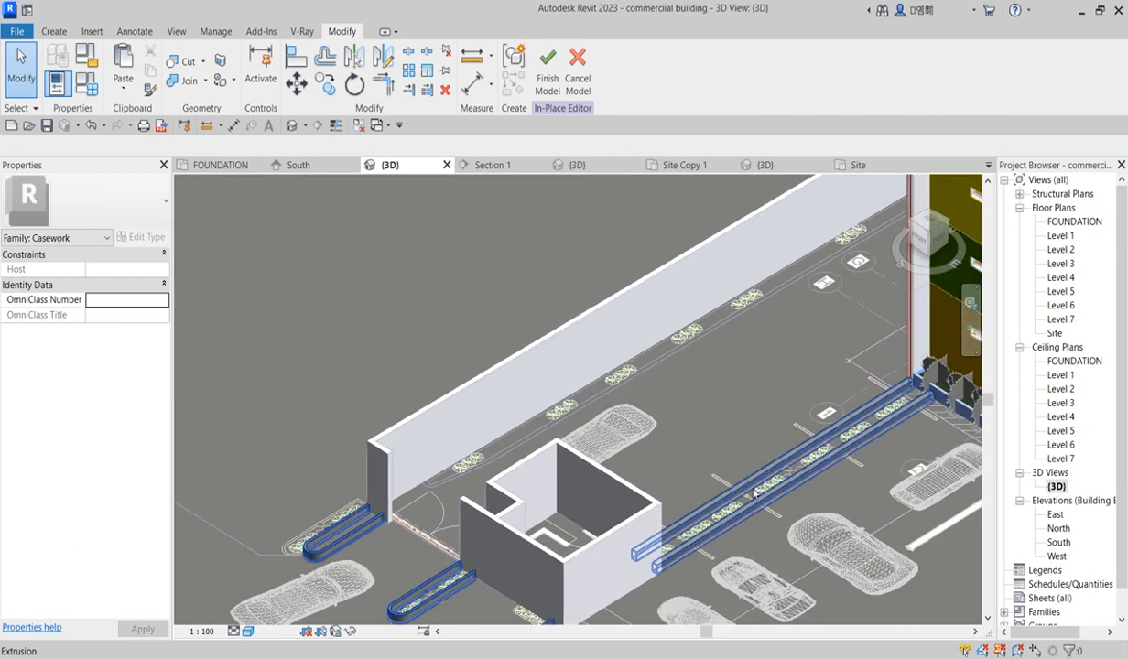
{"action": "scroll", "coordinate": [453, 475], "scroll_direction": "down", "scroll_amount": 4}
{"action": "scroll", "coordinate": [442, 490], "scroll_direction": "up", "scroll_amount": 1}
{"action": "scroll", "coordinate": [442, 494], "scroll_direction": "up", "scroll_amount": 2}
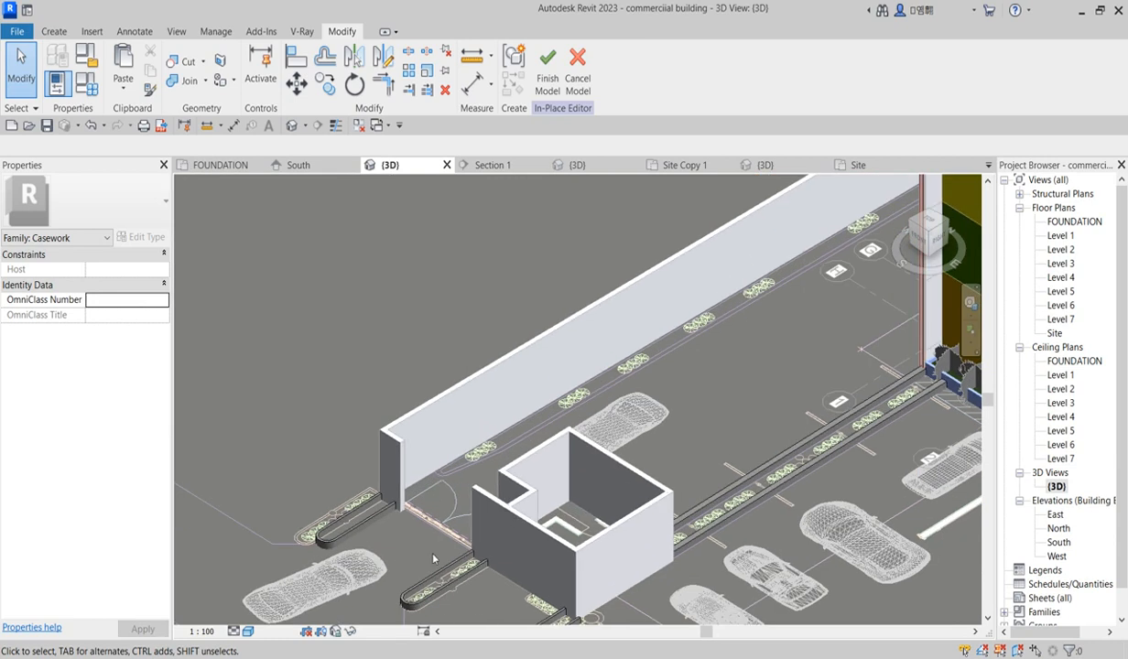
{"action": "left_click", "coordinate": [474, 572]}
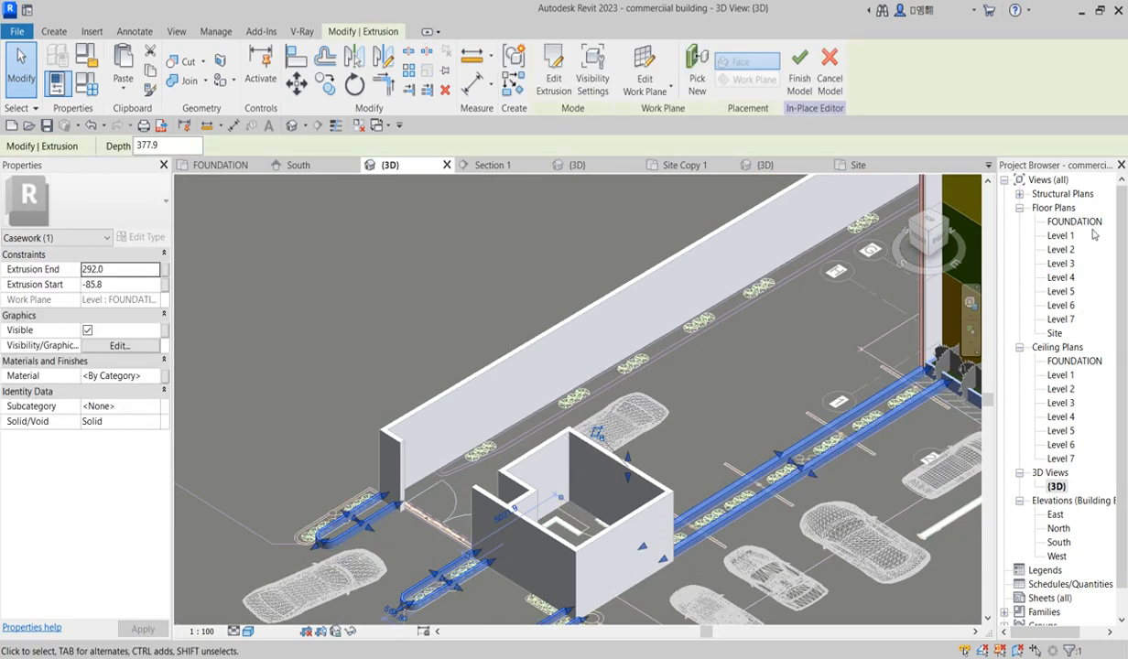
Step: Reopen the extrusion sketch in the FOUNDATION plan and pick the wall's inner edge along the left side as a sketch line
{"action": "double_click", "coordinate": [1061, 235]}
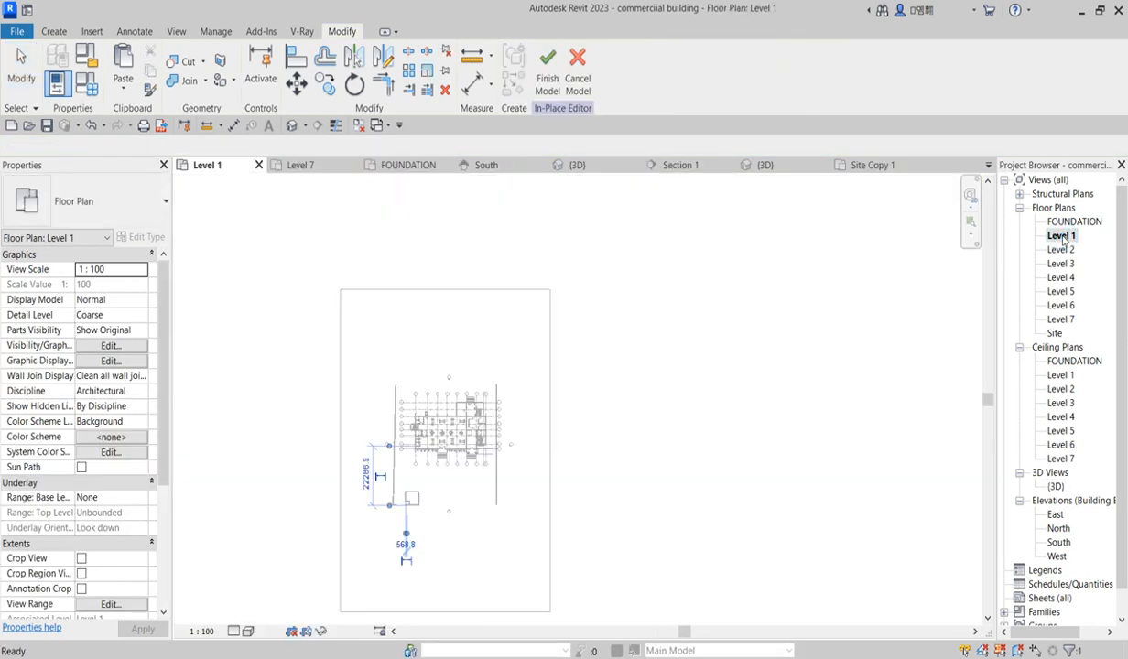
{"action": "double_click", "coordinate": [1067, 222]}
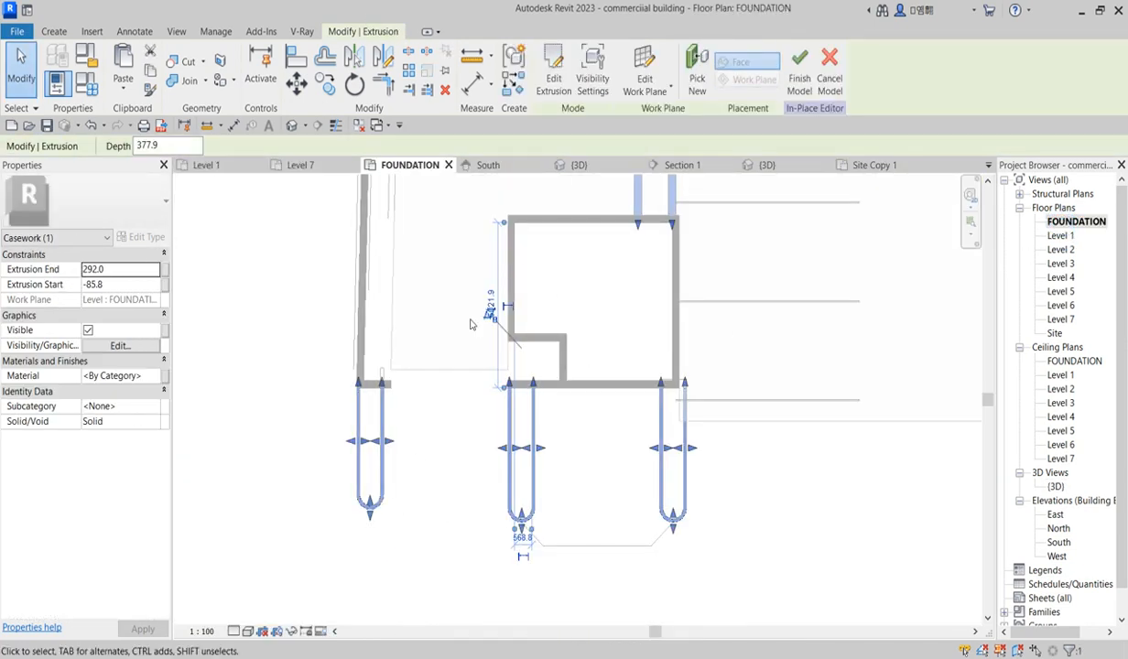
{"action": "left_click", "coordinate": [554, 74]}
{"action": "scroll", "coordinate": [390, 461], "scroll_direction": "down", "scroll_amount": 5}
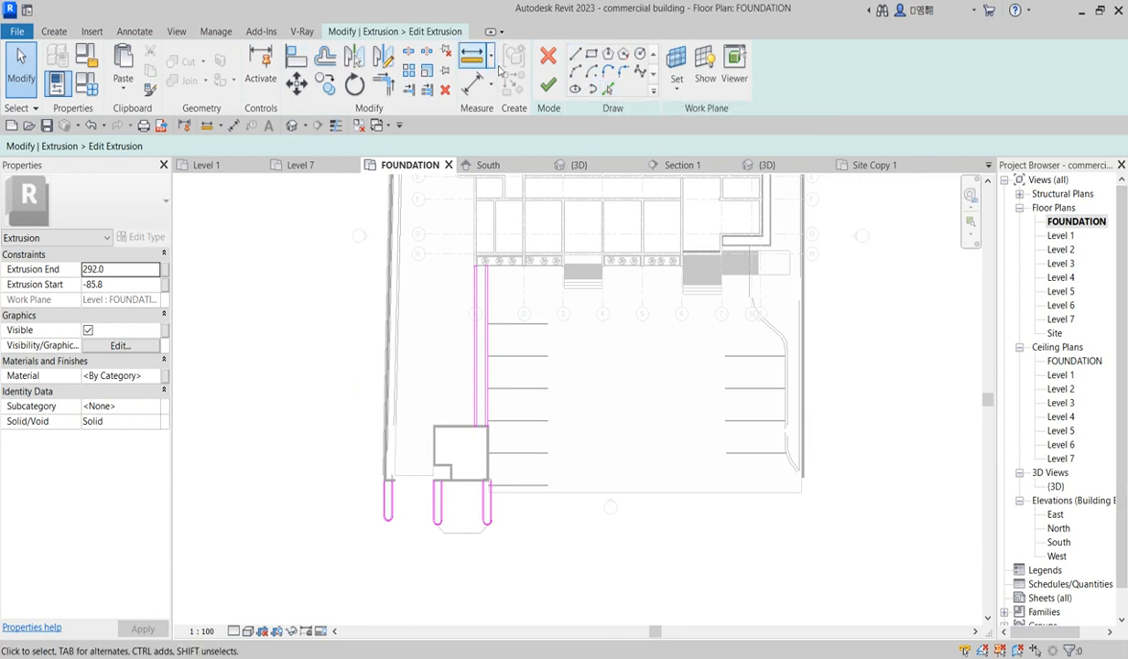
{"action": "left_click", "coordinate": [609, 89]}
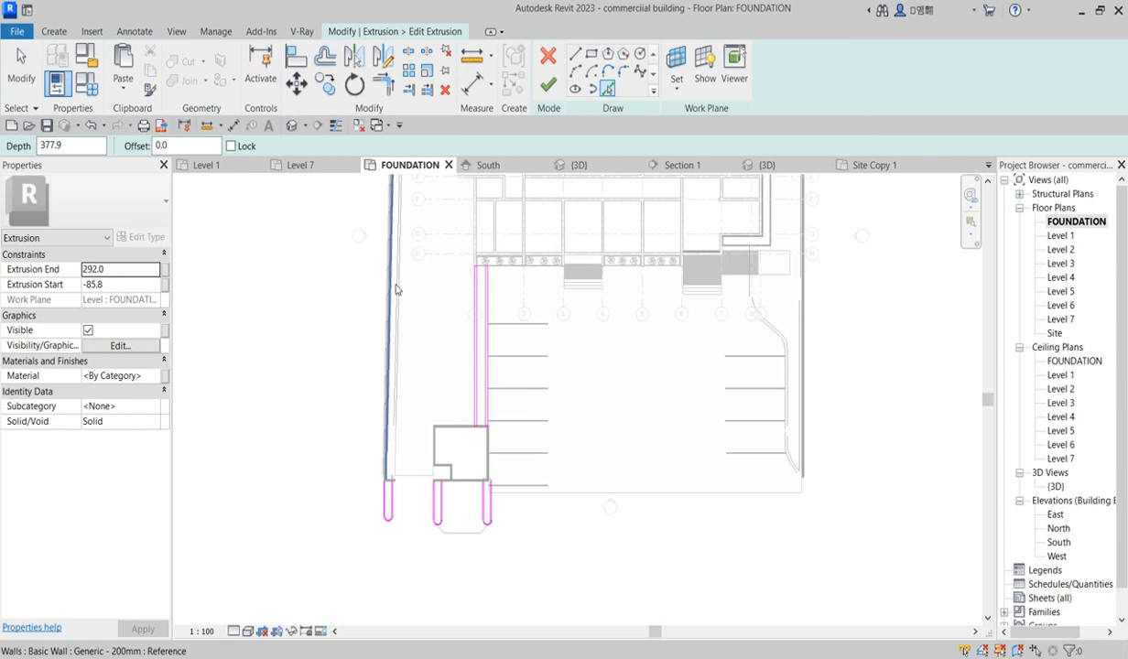
{"action": "scroll", "coordinate": [396, 290], "scroll_direction": "up", "scroll_amount": 4}
{"action": "left_click", "coordinate": [396, 289]}
{"action": "scroll", "coordinate": [413, 392], "scroll_direction": "down", "scroll_amount": 4}
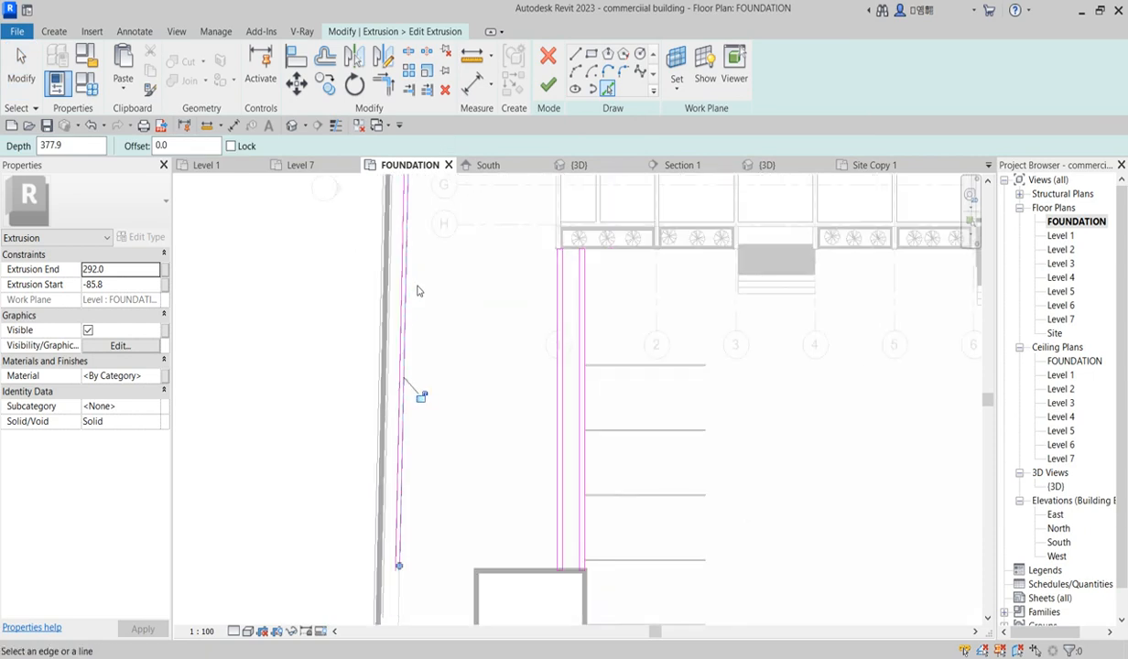
Step: Draw a slanted sketch line from the curb strip near the planter down to the wall
{"action": "scroll", "coordinate": [407, 452], "scroll_direction": "up", "scroll_amount": 5}
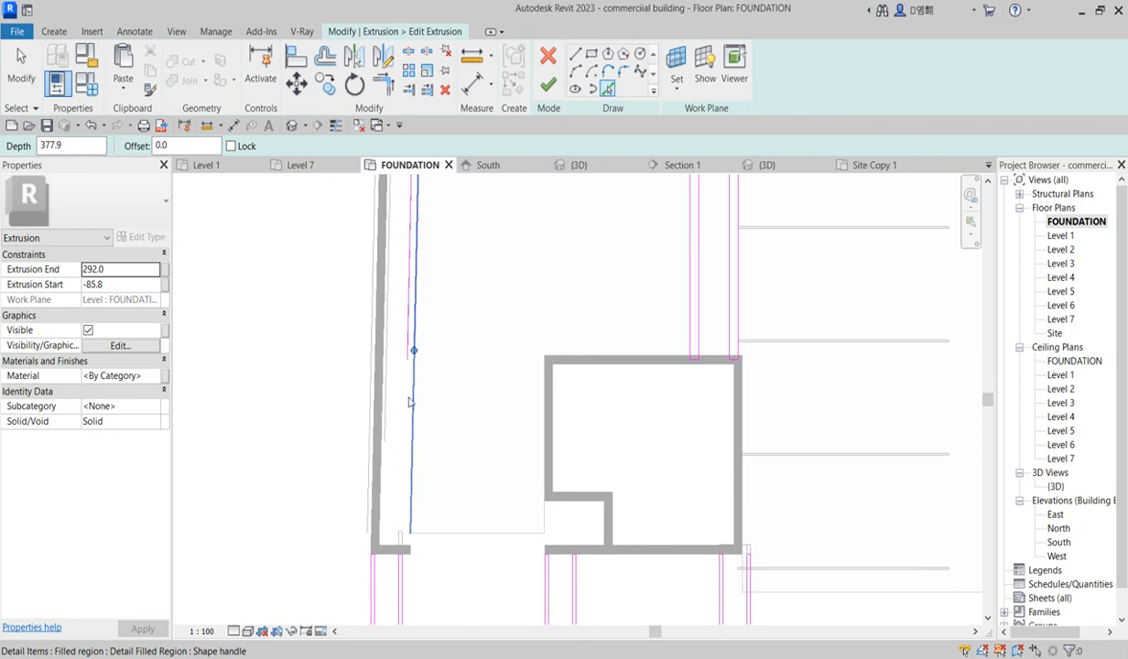
{"action": "left_click", "coordinate": [414, 351]}
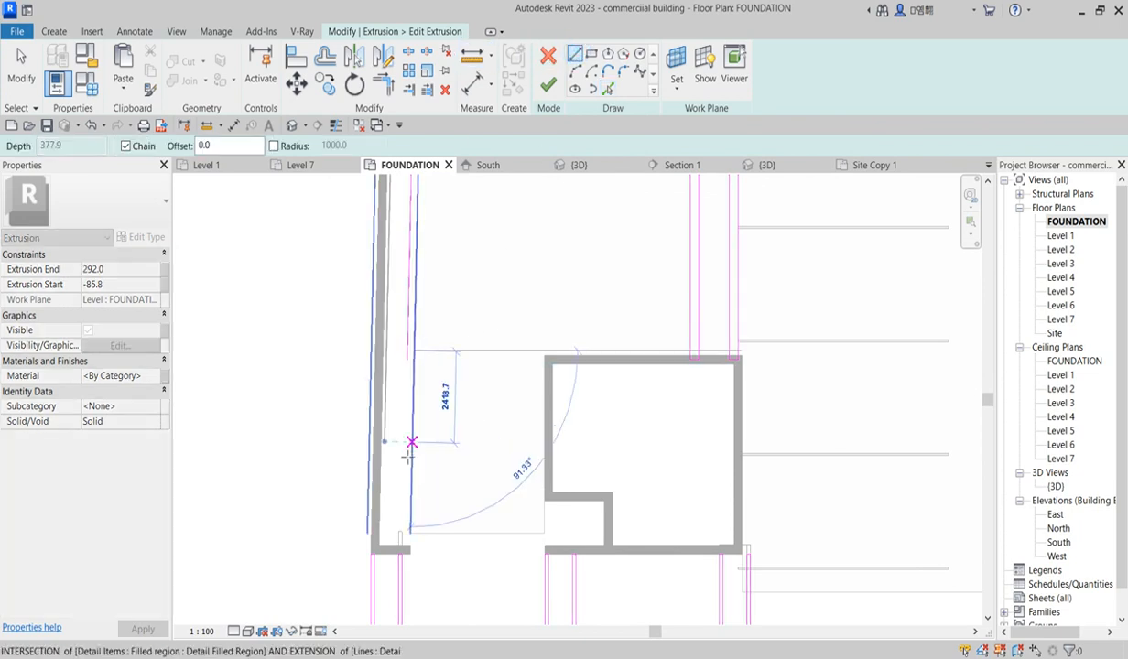
{"action": "scroll", "coordinate": [396, 453], "scroll_direction": "up", "scroll_amount": 3}
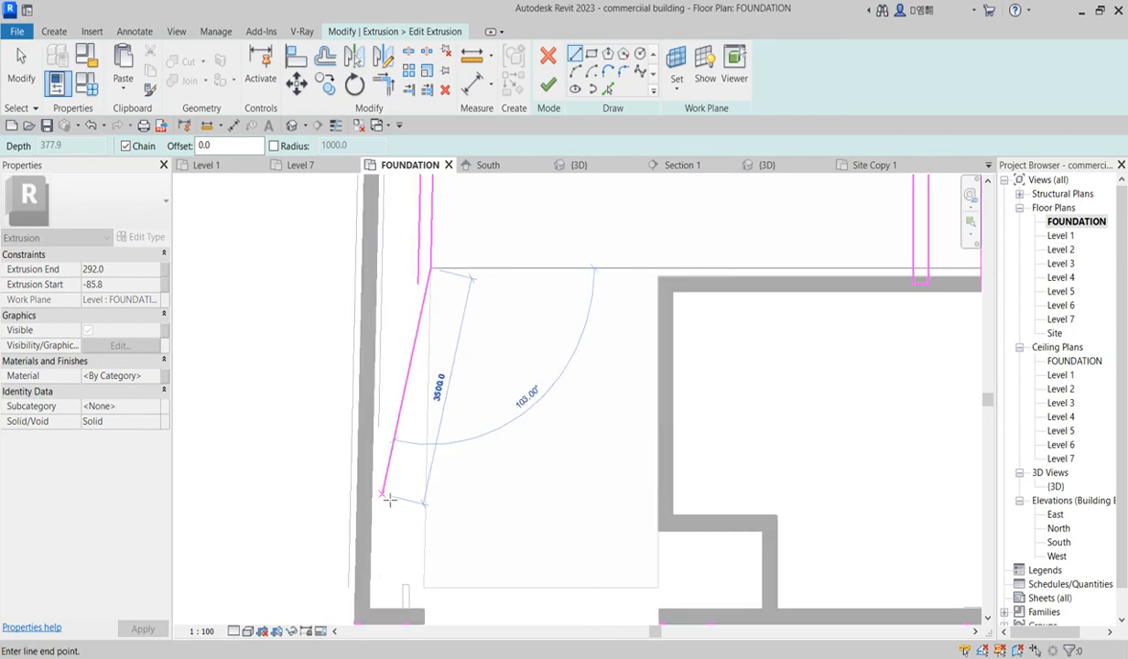
{"action": "left_click", "coordinate": [378, 495]}
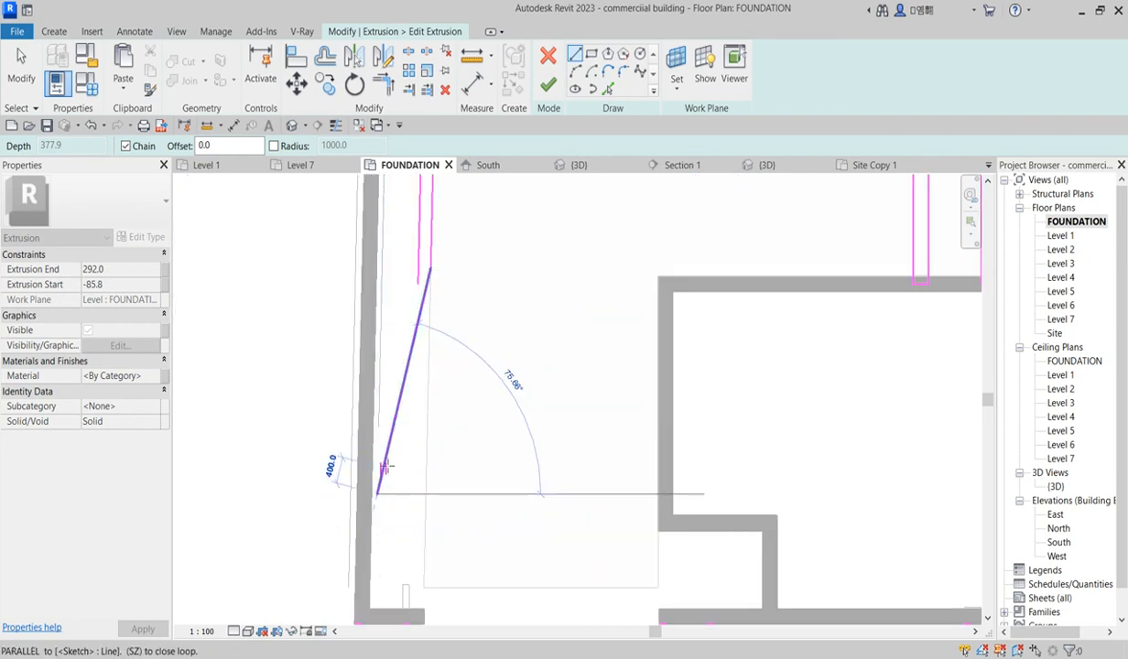
{"action": "right_click", "coordinate": [414, 232]}
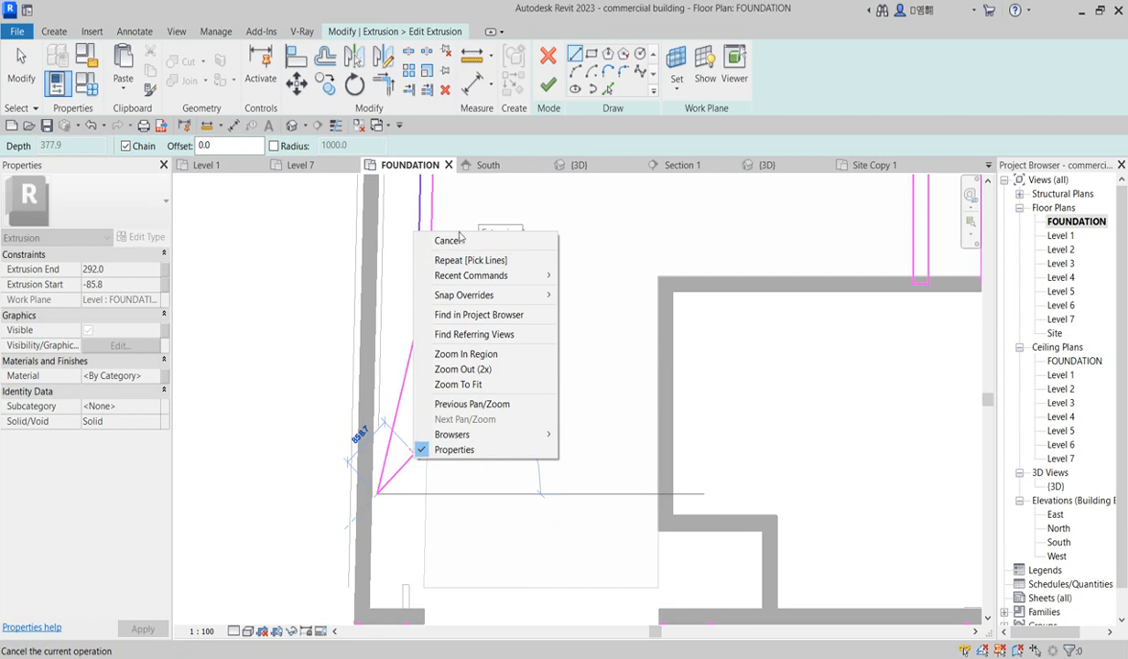
{"action": "left_click", "coordinate": [458, 240]}
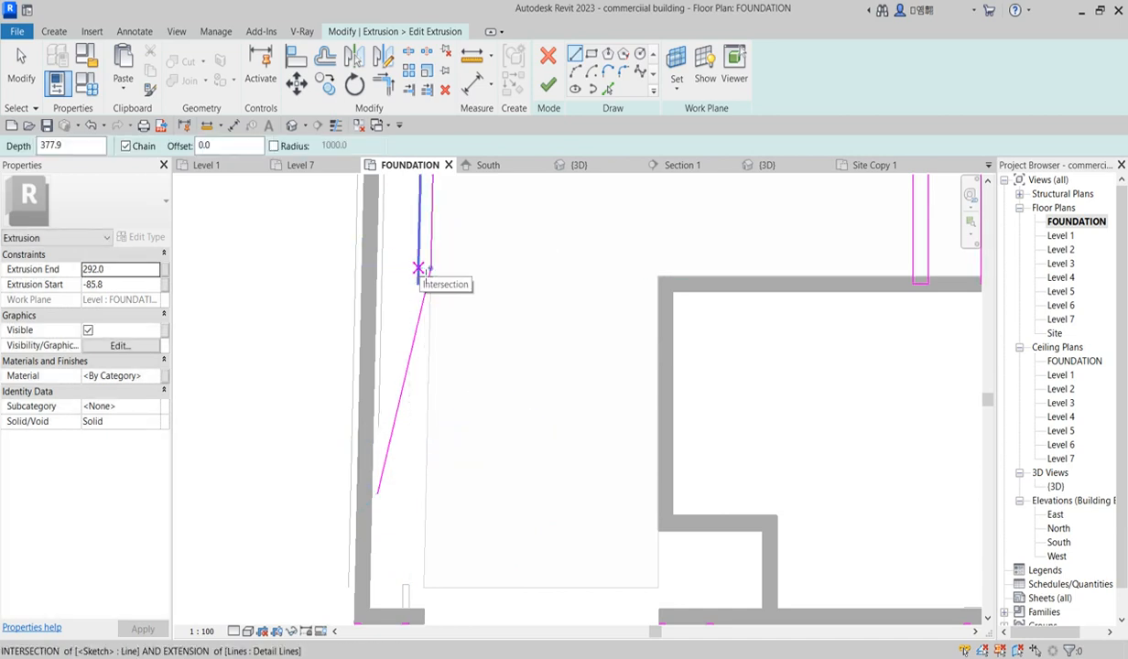
Step: Draw a second slanted sketch line parallel to the first, about 100 mm away, from the curb line down to the wall
{"action": "left_click", "coordinate": [418, 268]}
{"action": "left_click", "coordinate": [382, 437]}
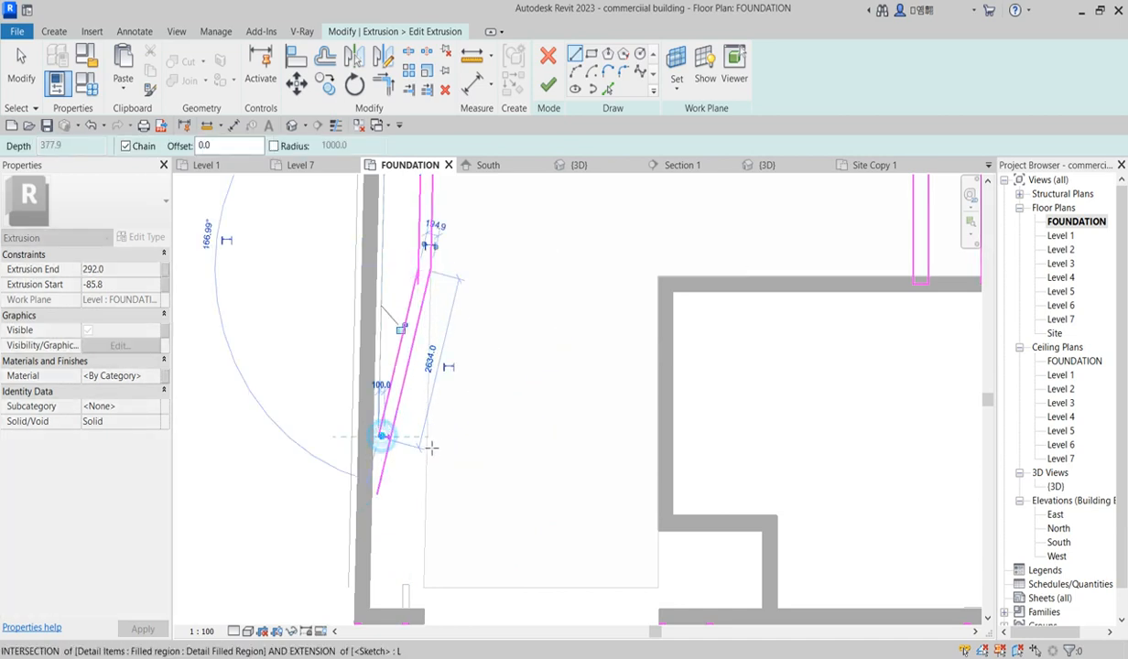
{"action": "scroll", "coordinate": [435, 452], "scroll_direction": "down", "scroll_amount": 3}
{"action": "left_click", "coordinate": [606, 90]}
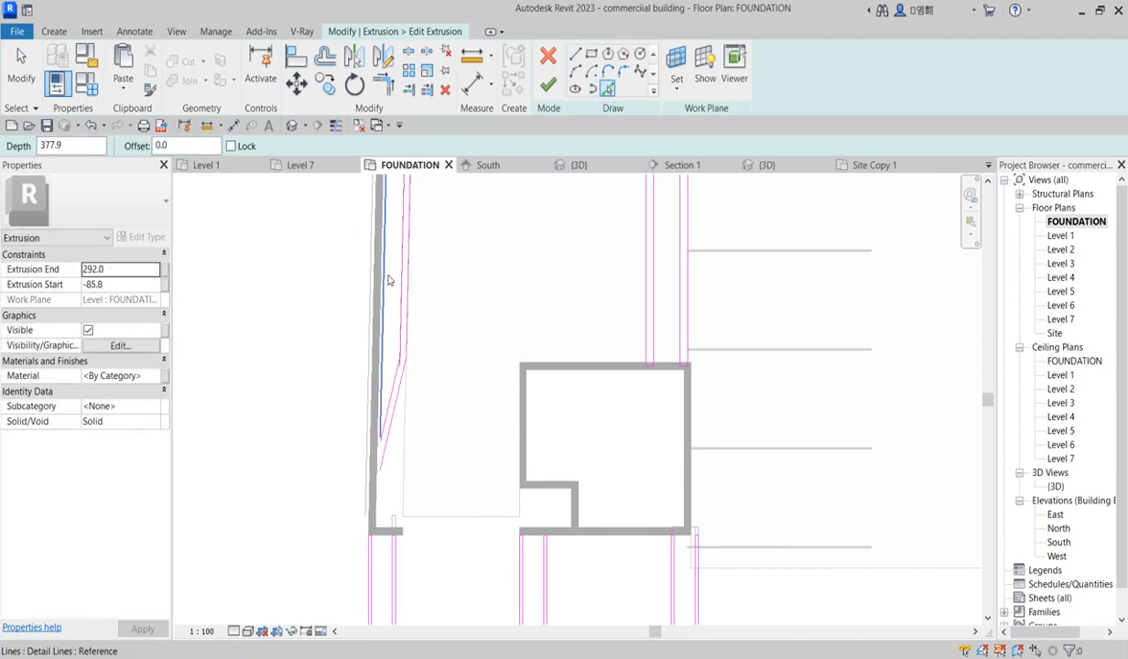
{"action": "scroll", "coordinate": [377, 352], "scroll_direction": "up", "scroll_amount": 2}
{"action": "scroll", "coordinate": [375, 352], "scroll_direction": "up", "scroll_amount": 1}
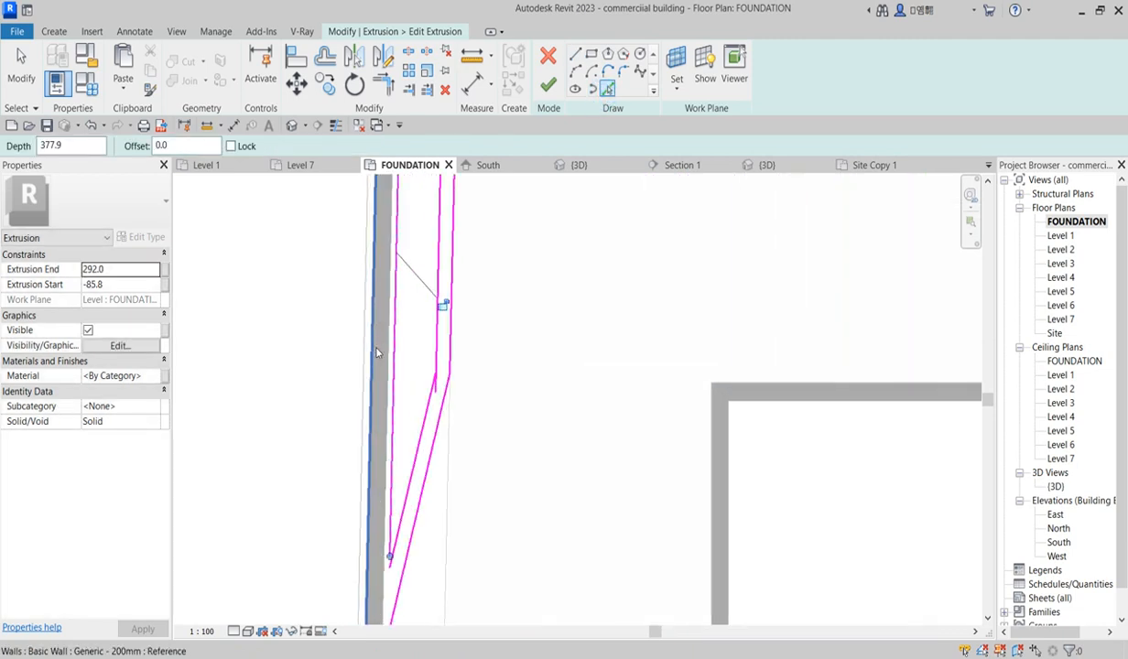
{"action": "scroll", "coordinate": [357, 376], "scroll_direction": "down", "scroll_amount": 3}
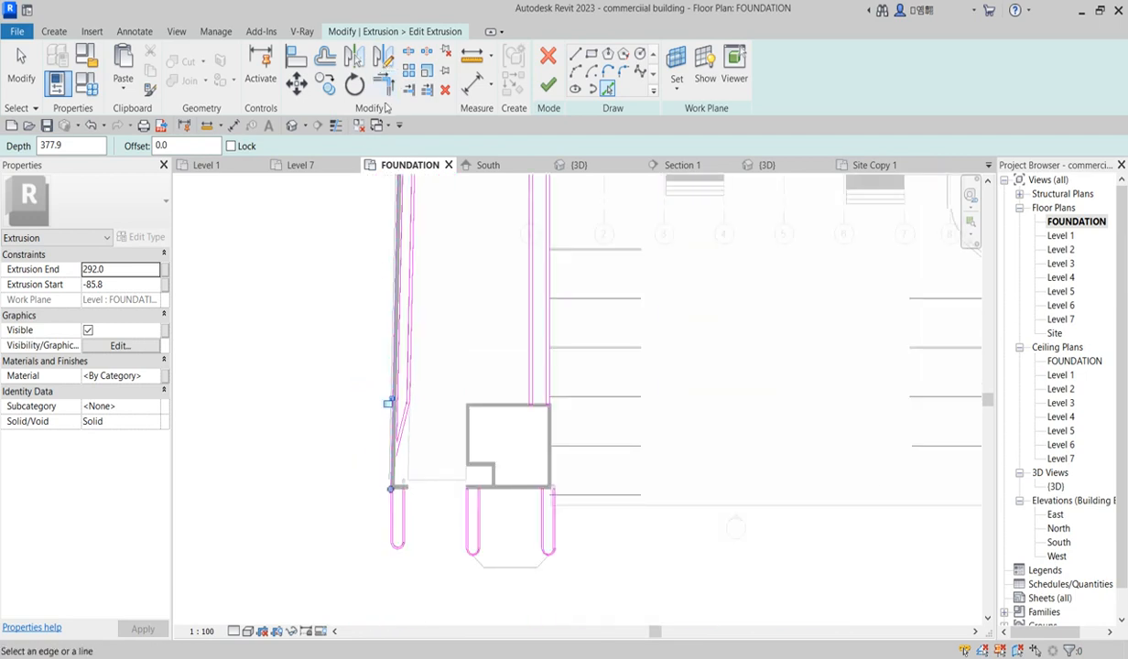
{"action": "key", "text": "Escape"}
Step: Trim the slanted sketch lines where they meet the curb strip near the wall's lower end
{"action": "scroll", "coordinate": [403, 458], "scroll_direction": "up", "scroll_amount": 3}
{"action": "left_click", "coordinate": [404, 462]}
{"action": "scroll", "coordinate": [407, 448], "scroll_direction": "up", "scroll_amount": 2}
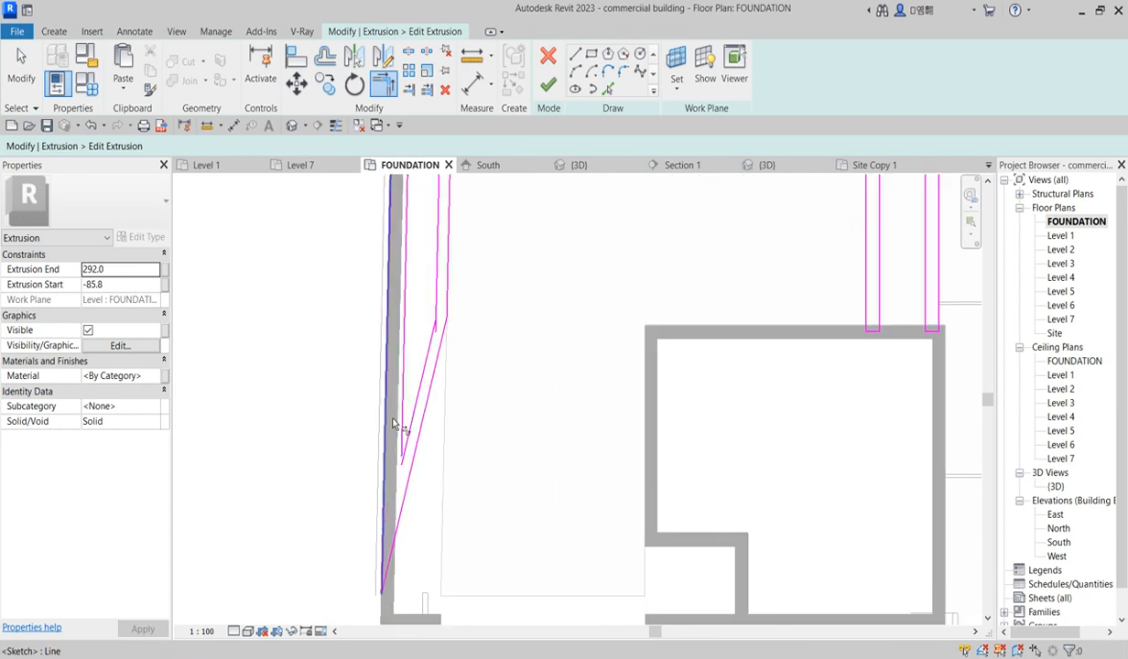
{"action": "left_click", "coordinate": [409, 442]}
{"action": "scroll", "coordinate": [409, 442], "scroll_direction": "down", "scroll_amount": 8}
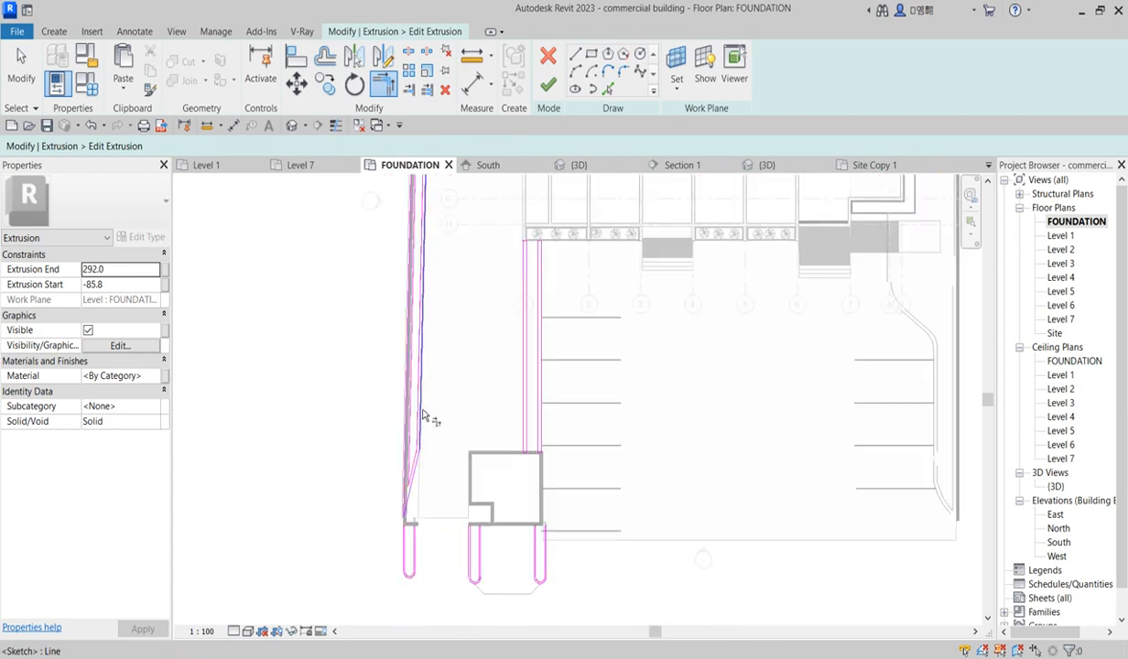
{"action": "scroll", "coordinate": [536, 375], "scroll_direction": "up", "scroll_amount": 4}
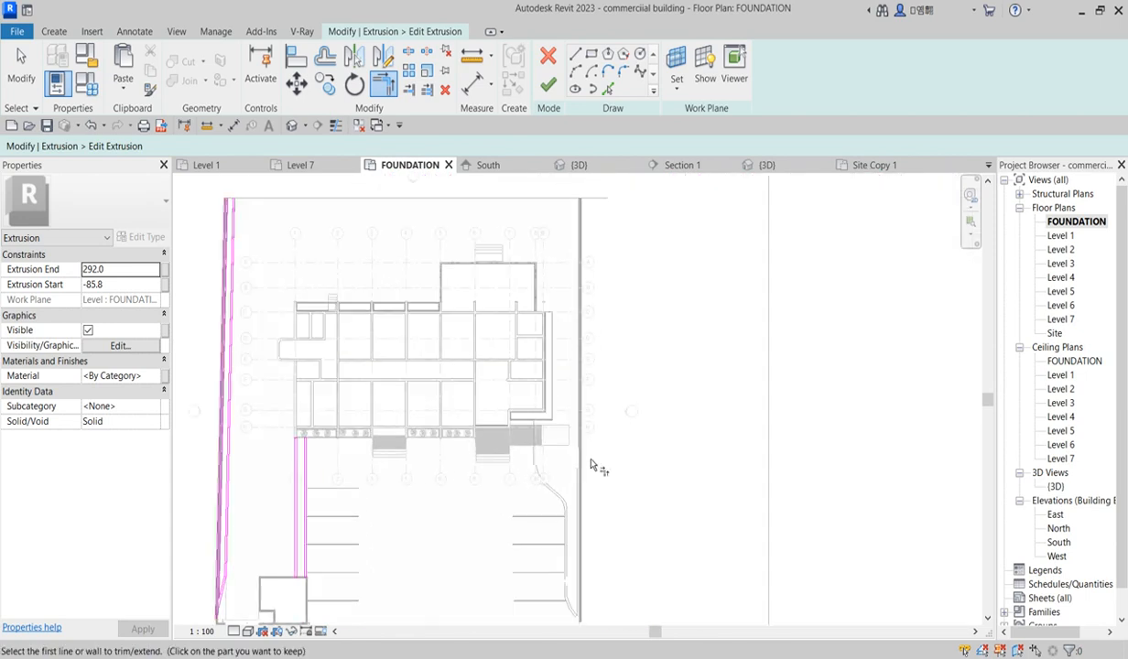
{"action": "scroll", "coordinate": [411, 496], "scroll_direction": "down", "scroll_amount": 2}
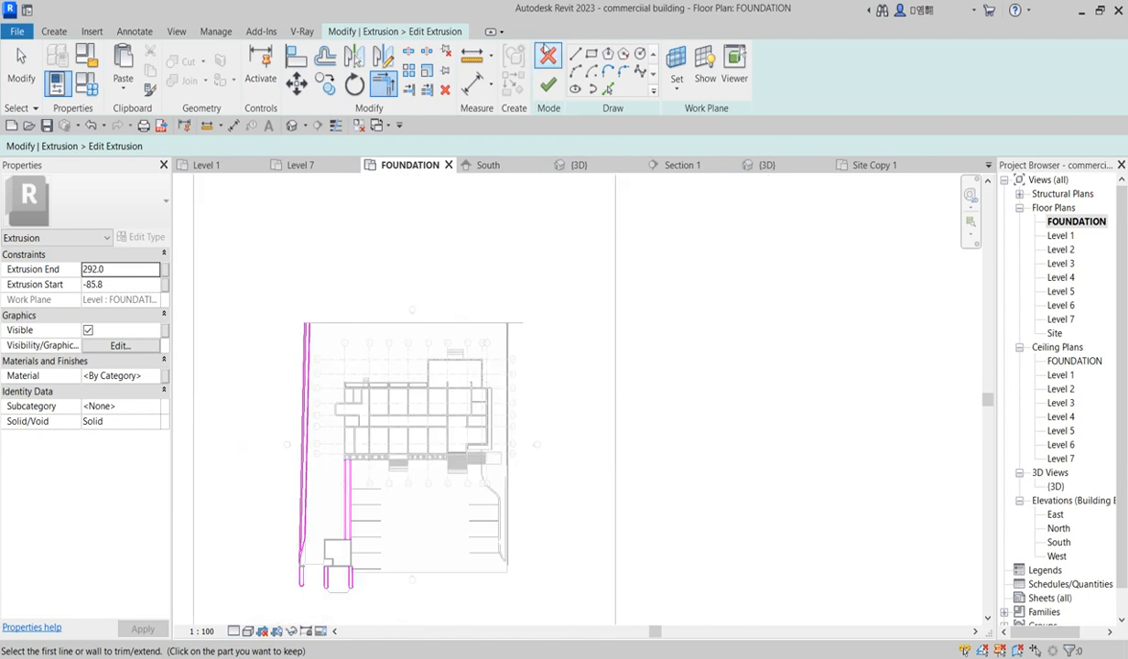
Step: Draw short horizontal sketch lines closing the top ends of both curb strips, and try to finish the sketch
{"action": "left_click", "coordinate": [574, 53]}
{"action": "scroll", "coordinate": [302, 348], "scroll_direction": "up", "scroll_amount": 5}
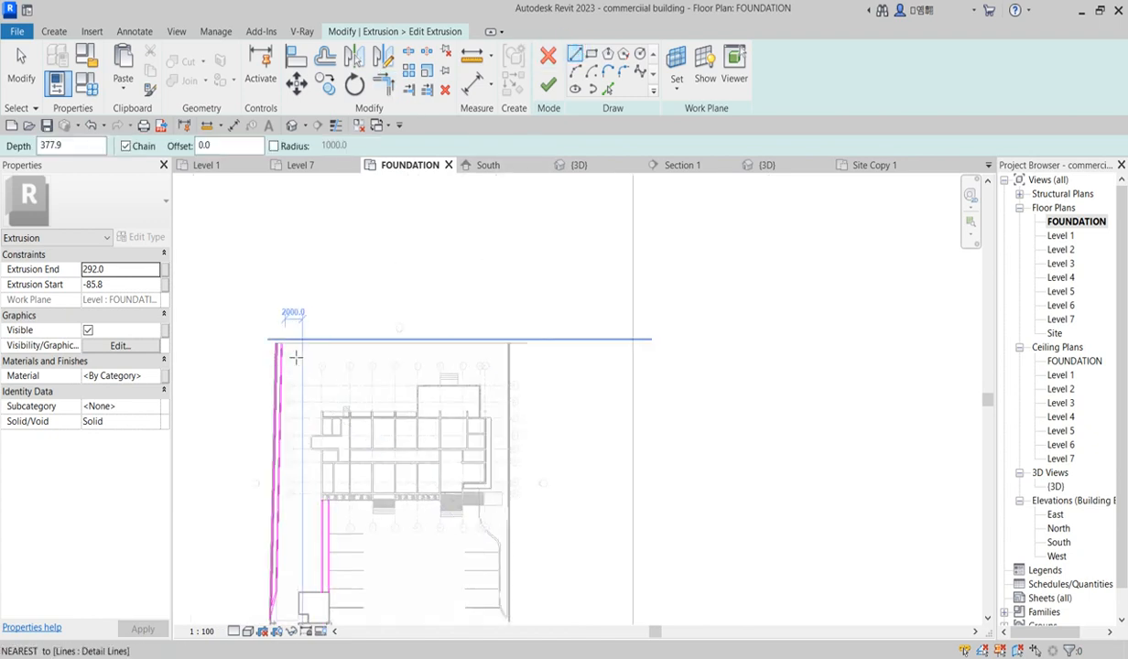
{"action": "scroll", "coordinate": [275, 346], "scroll_direction": "up", "scroll_amount": 2}
{"action": "left_click", "coordinate": [217, 316]}
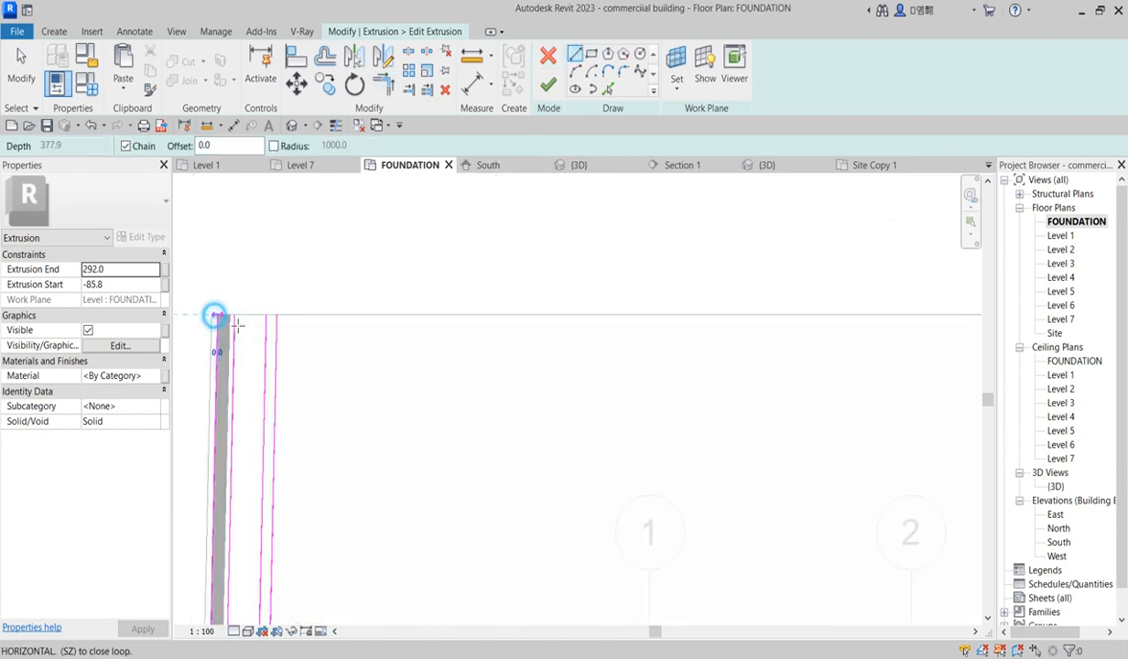
{"action": "left_click", "coordinate": [234, 317]}
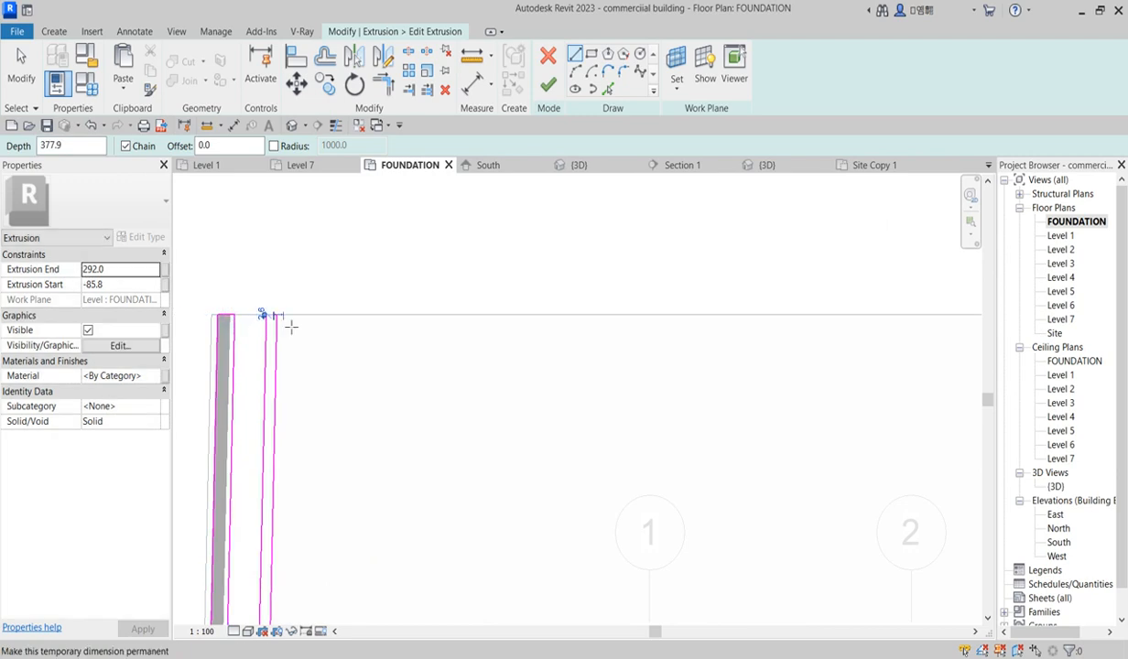
{"action": "scroll", "coordinate": [280, 321], "scroll_direction": "up", "scroll_amount": 1}
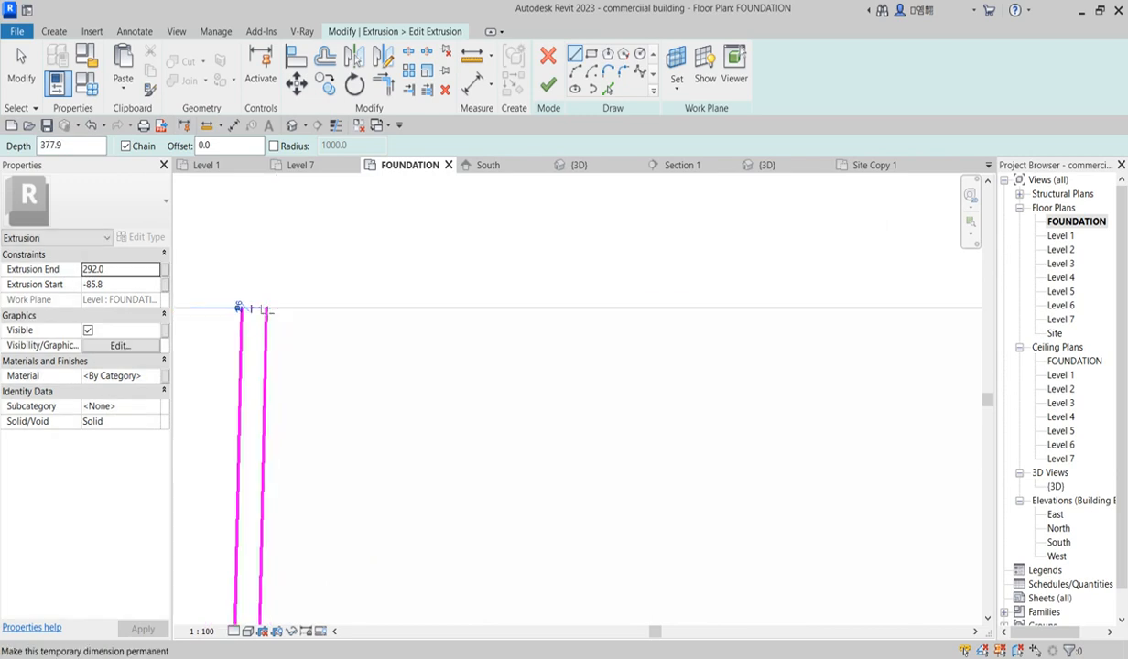
{"action": "left_click", "coordinate": [267, 309]}
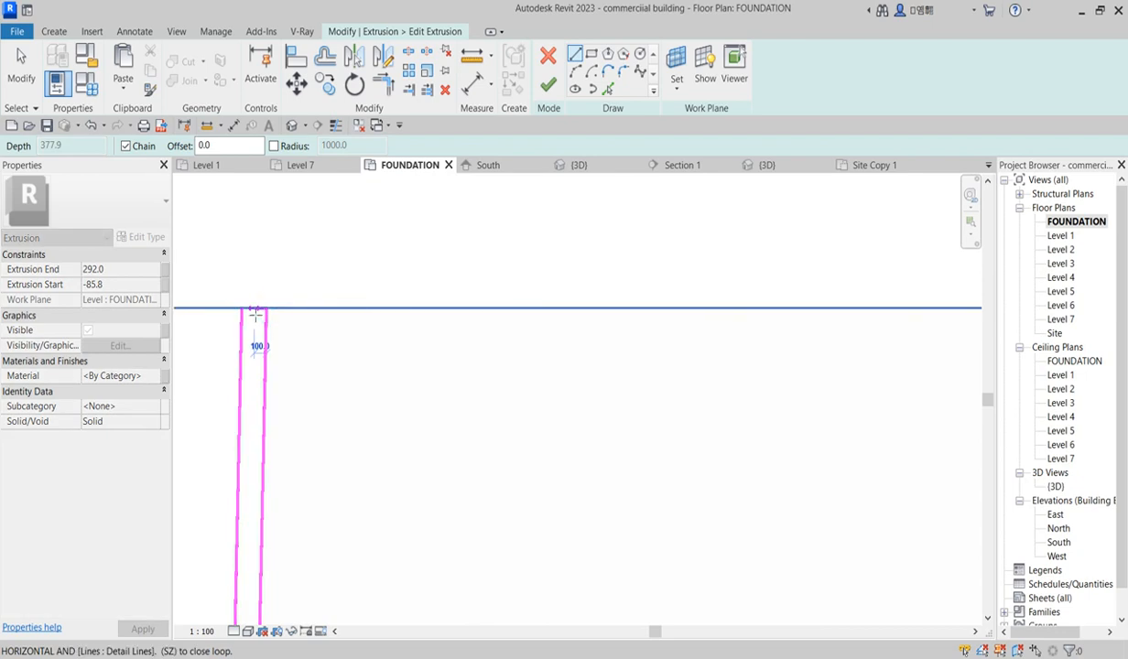
{"action": "left_click", "coordinate": [242, 310]}
{"action": "left_click", "coordinate": [548, 85]}
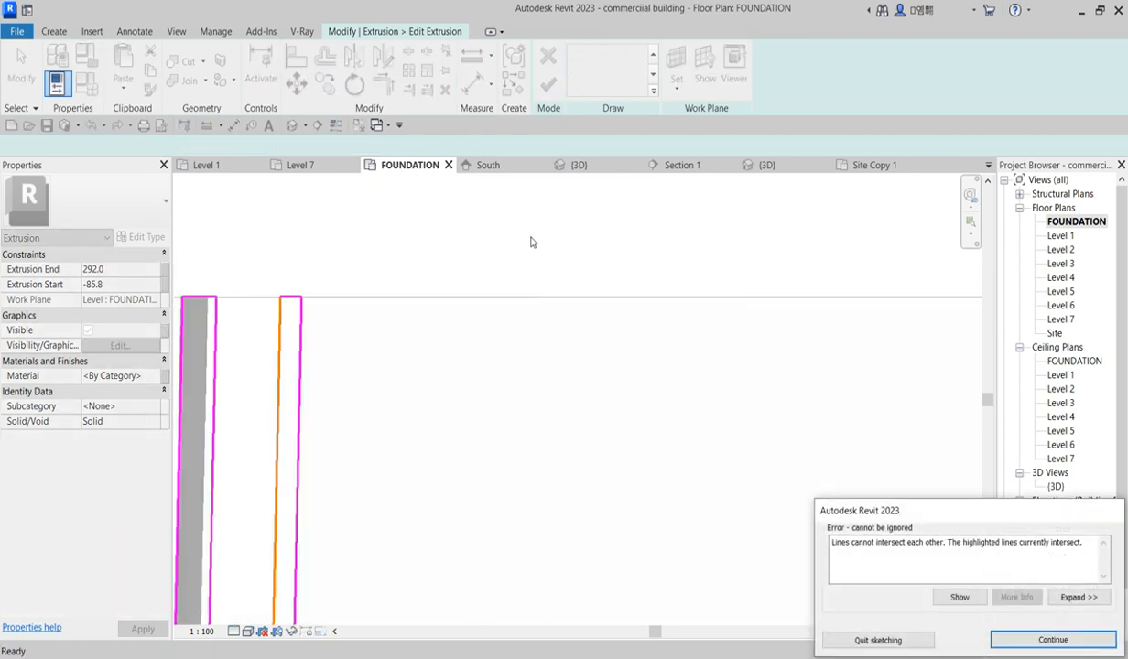
{"action": "scroll", "coordinate": [542, 221], "scroll_direction": "down", "scroll_amount": 2}
{"action": "left_click", "coordinate": [1054, 640]}
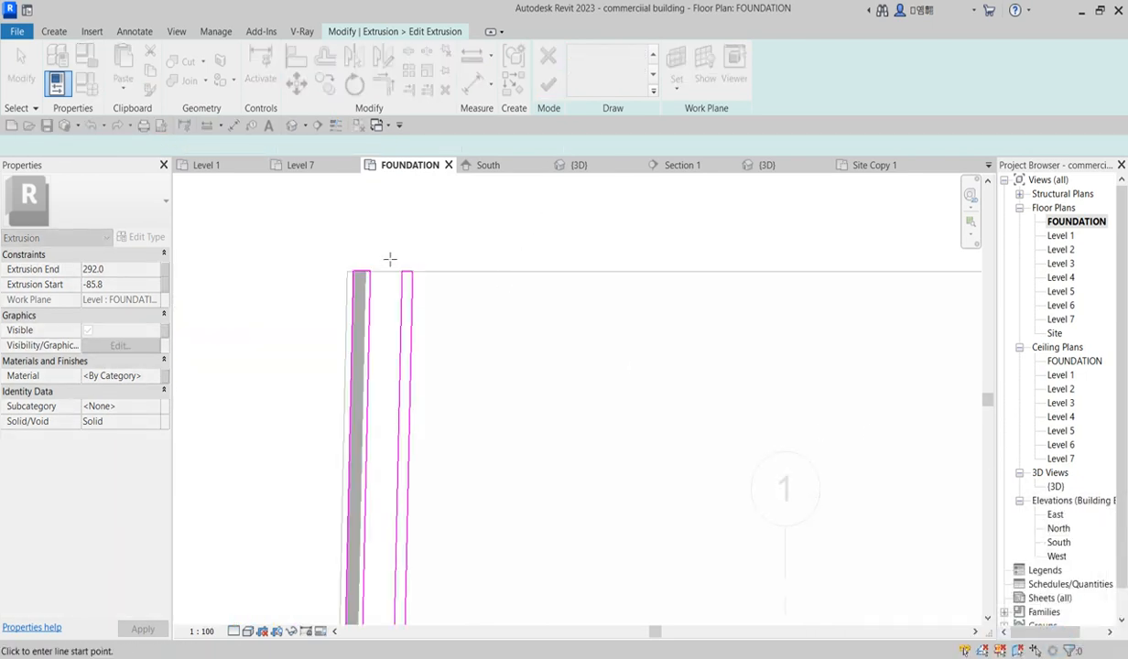
Step: Trim the slanted line and the curb line to a corner, and finish the extrusion sketch
{"action": "scroll", "coordinate": [412, 303], "scroll_direction": "down", "scroll_amount": 3}
{"action": "right_click", "coordinate": [503, 357]}
{"action": "left_click", "coordinate": [542, 366]}
{"action": "scroll", "coordinate": [455, 419], "scroll_direction": "down", "scroll_amount": 3}
{"action": "scroll", "coordinate": [434, 519], "scroll_direction": "up", "scroll_amount": 3}
{"action": "scroll", "coordinate": [468, 325], "scroll_direction": "down", "scroll_amount": 3}
{"action": "scroll", "coordinate": [453, 475], "scroll_direction": "up", "scroll_amount": 3}
{"action": "scroll", "coordinate": [441, 504], "scroll_direction": "up", "scroll_amount": 4}
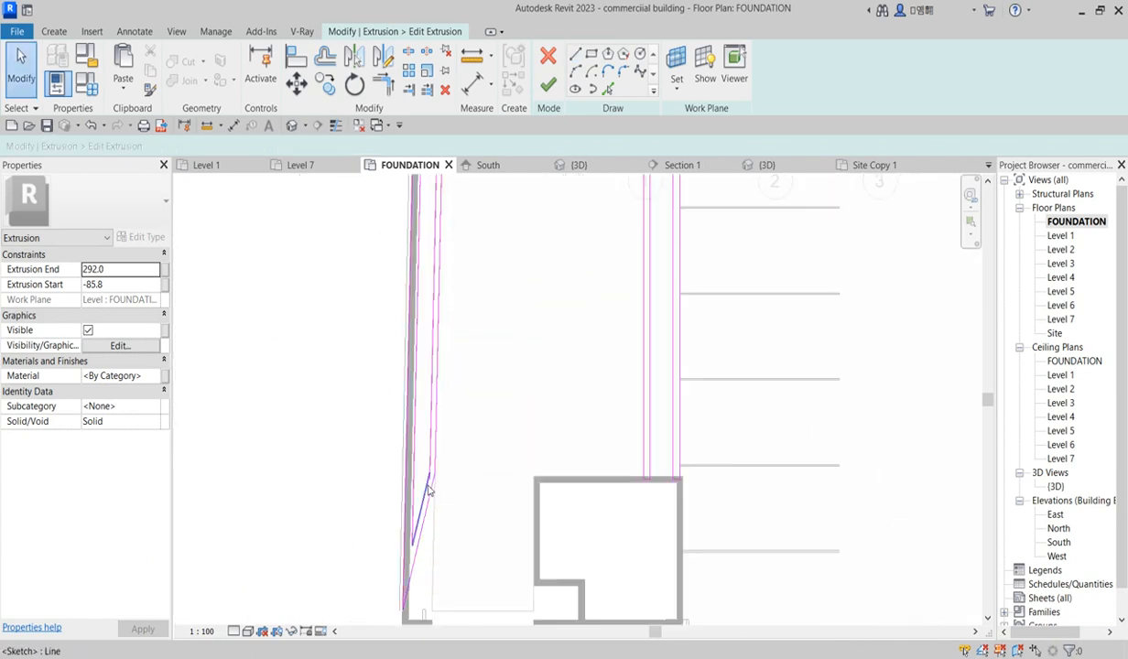
{"action": "left_click", "coordinate": [383, 84]}
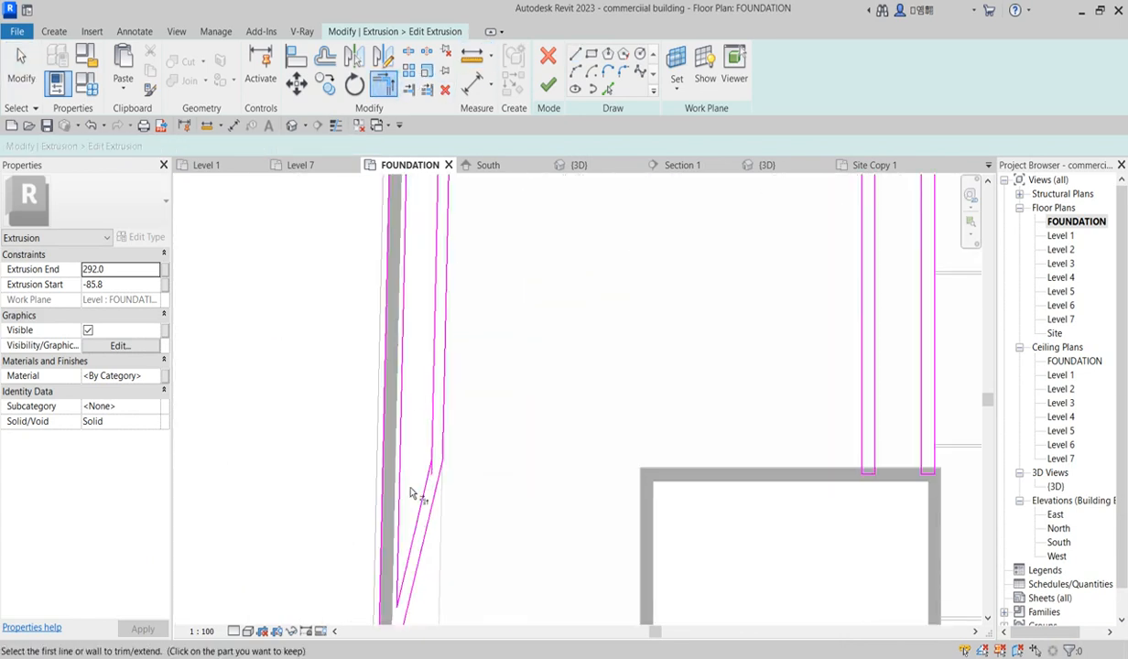
{"action": "left_click", "coordinate": [433, 431]}
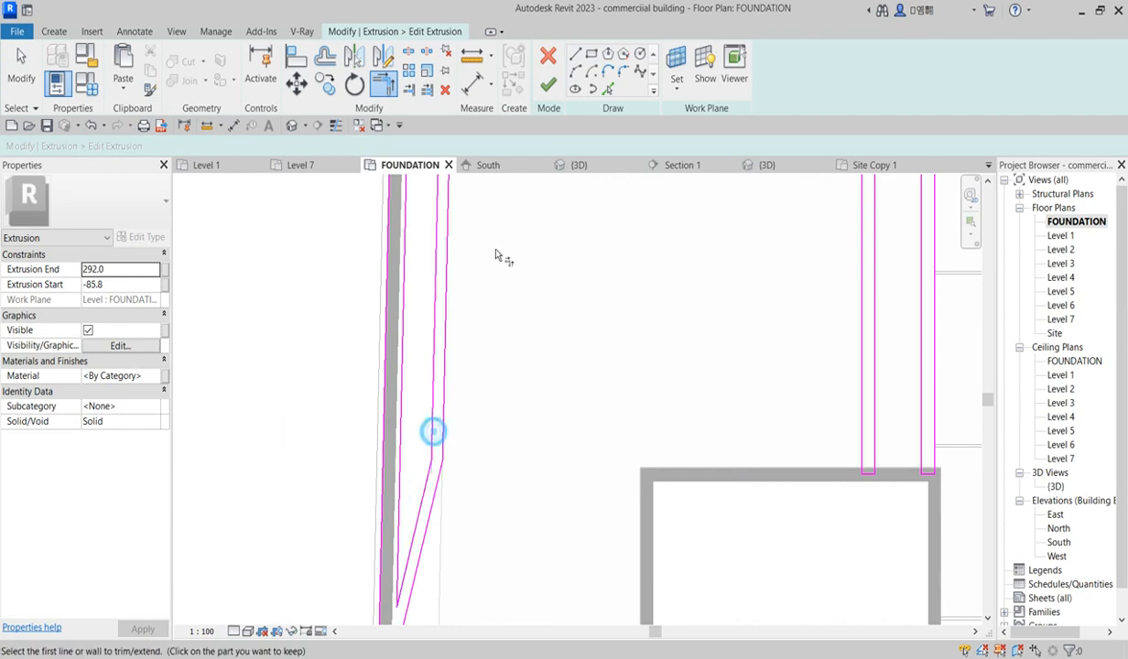
{"action": "left_click", "coordinate": [548, 84]}
Step: Select the curb extrusion and move it 1 mm from the planter's top corner
{"action": "scroll", "coordinate": [486, 449], "scroll_direction": "down", "scroll_amount": 5}
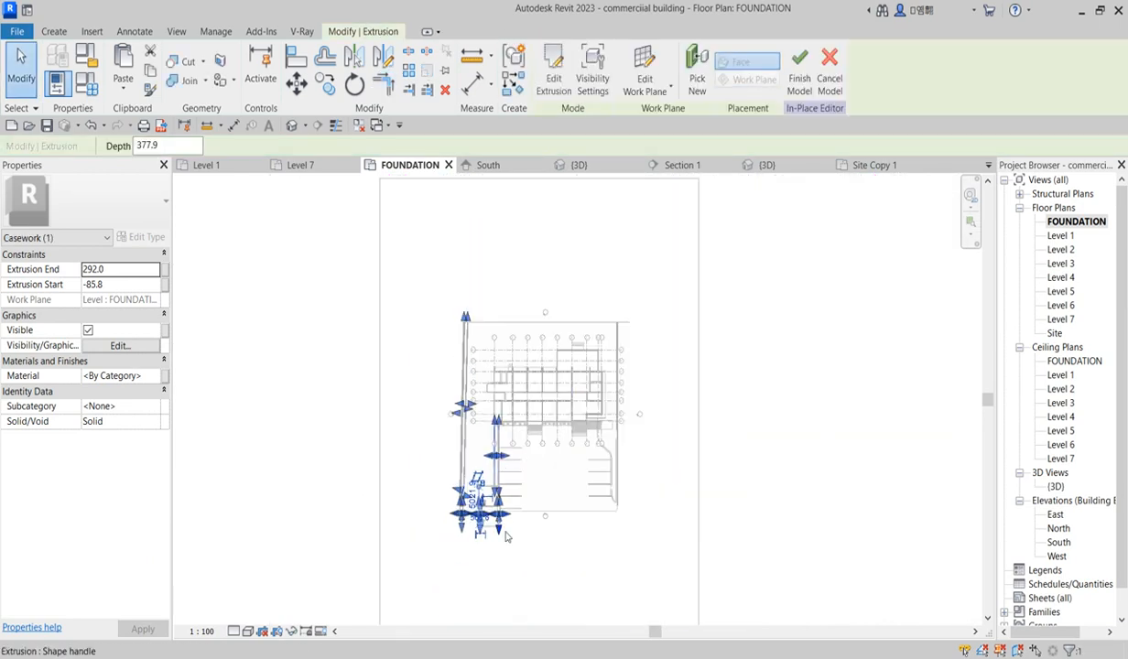
{"action": "scroll", "coordinate": [506, 538], "scroll_direction": "up", "scroll_amount": 3}
{"action": "scroll", "coordinate": [515, 476], "scroll_direction": "up", "scroll_amount": 5}
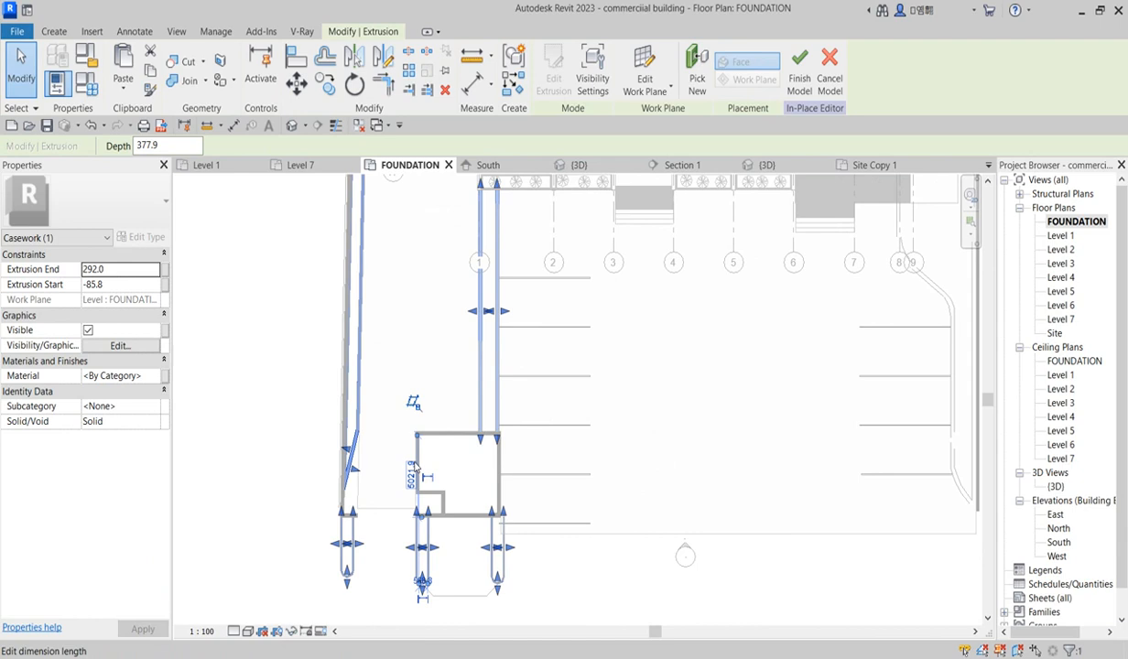
{"action": "left_click", "coordinate": [447, 382]}
{"action": "scroll", "coordinate": [742, 530], "scroll_direction": "down", "scroll_amount": 3}
{"action": "scroll", "coordinate": [613, 494], "scroll_direction": "down", "scroll_amount": 2}
{"action": "scroll", "coordinate": [517, 533], "scroll_direction": "up", "scroll_amount": 3}
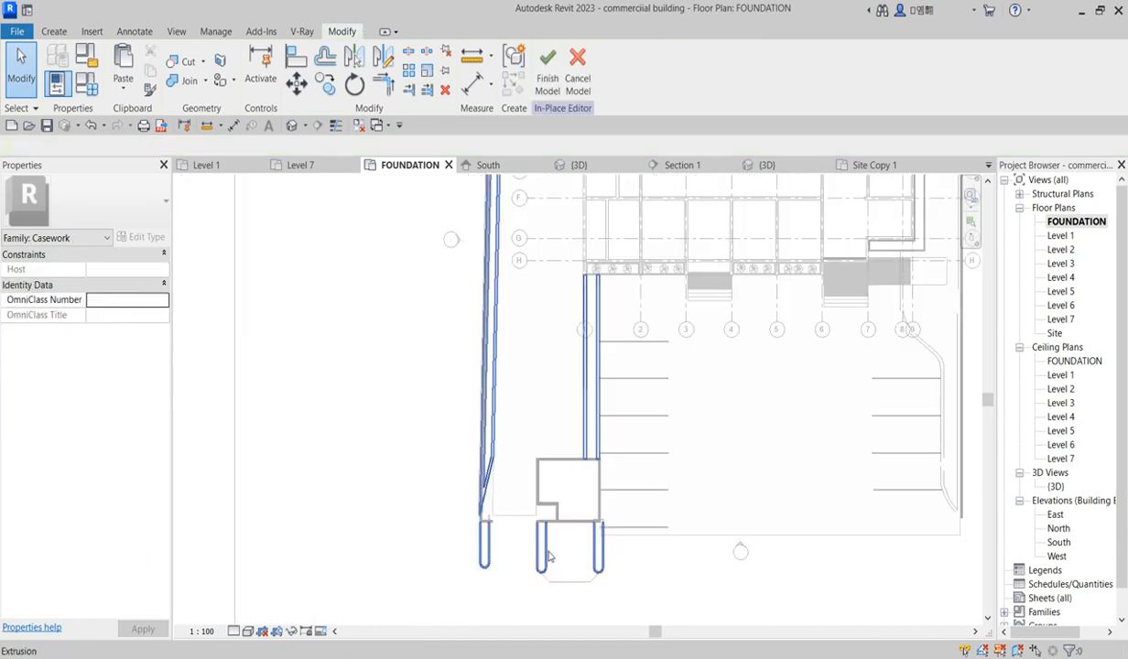
{"action": "left_click", "coordinate": [492, 365]}
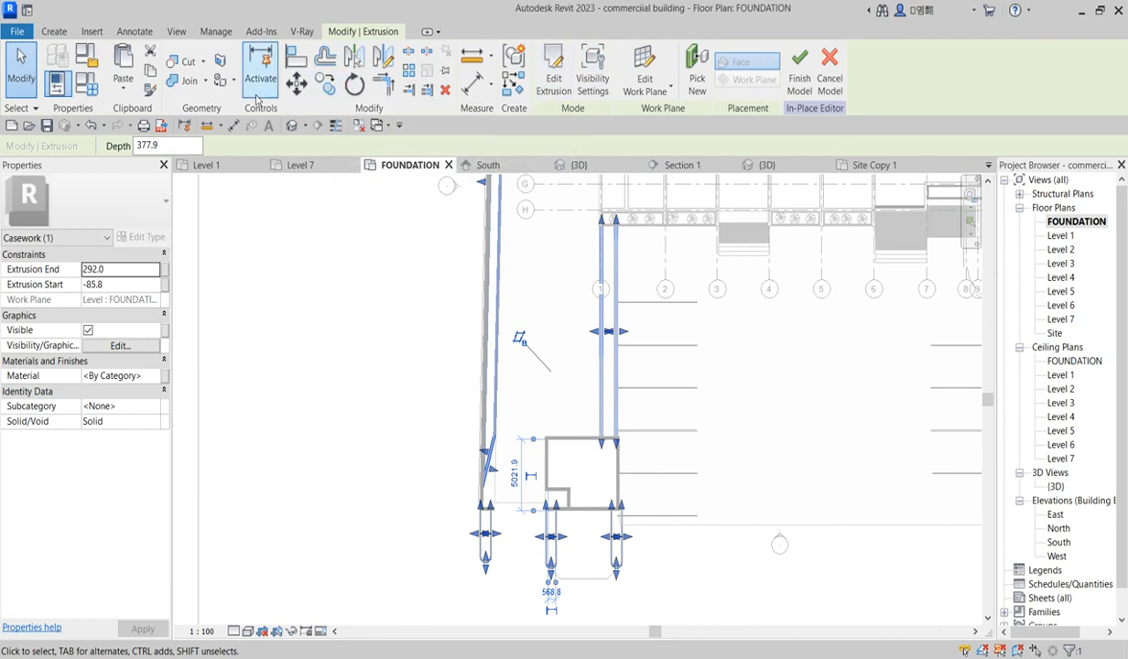
{"action": "left_click", "coordinate": [326, 83]}
{"action": "scroll", "coordinate": [614, 462], "scroll_direction": "up", "scroll_amount": 2}
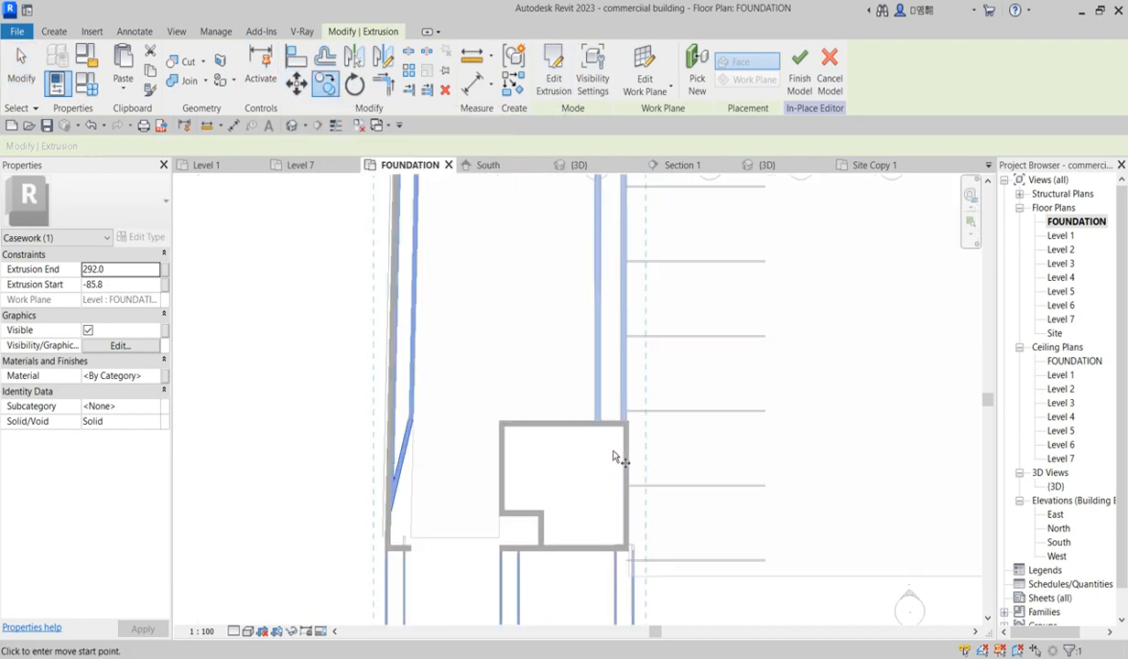
{"action": "scroll", "coordinate": [614, 463], "scroll_direction": "up", "scroll_amount": 3}
{"action": "left_click", "coordinate": [628, 397]}
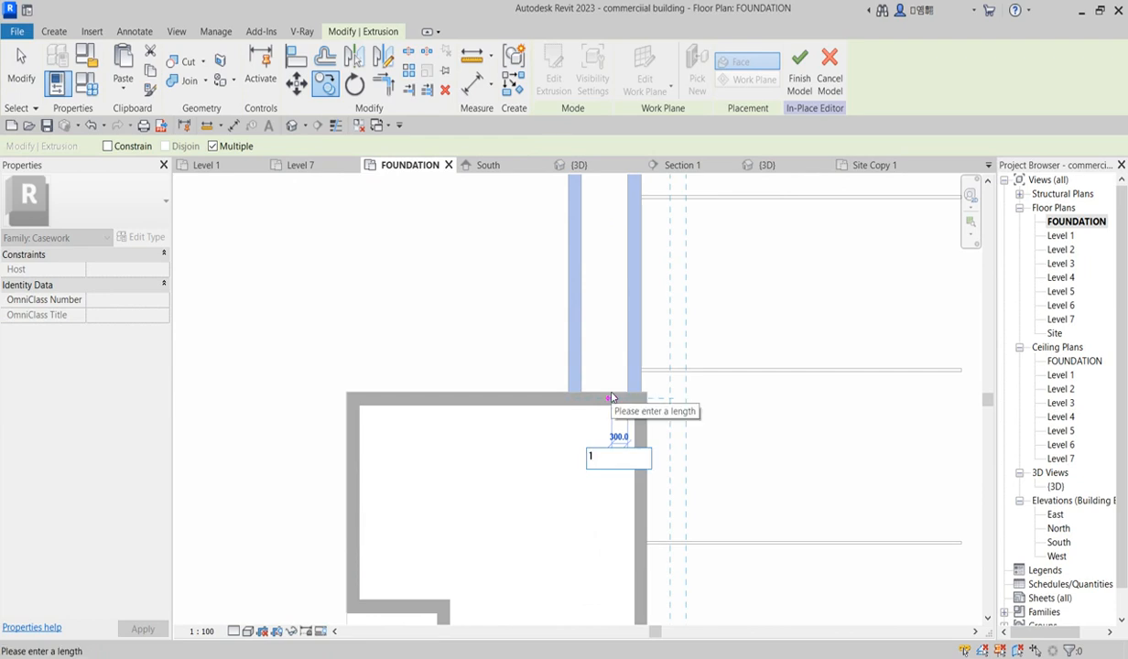
{"action": "key", "text": "Return"}
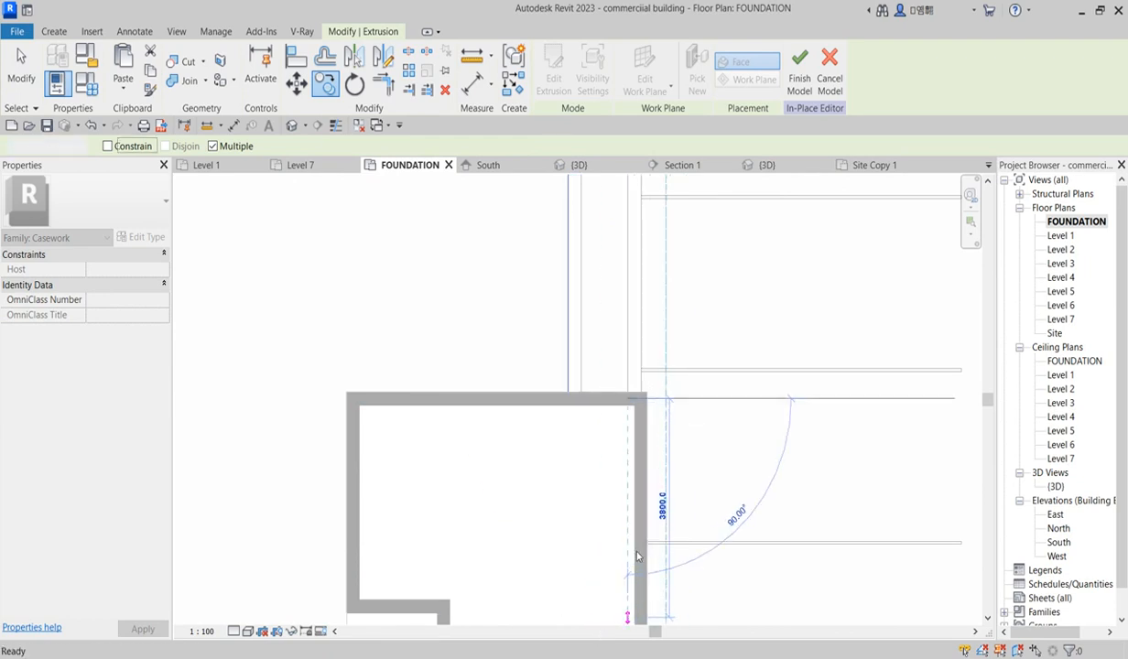
Step: Reopen the extrusion sketch and delete the sketch lines along the left strip and around the planter
{"action": "key", "text": "Escape"}
{"action": "left_click", "coordinate": [553, 71]}
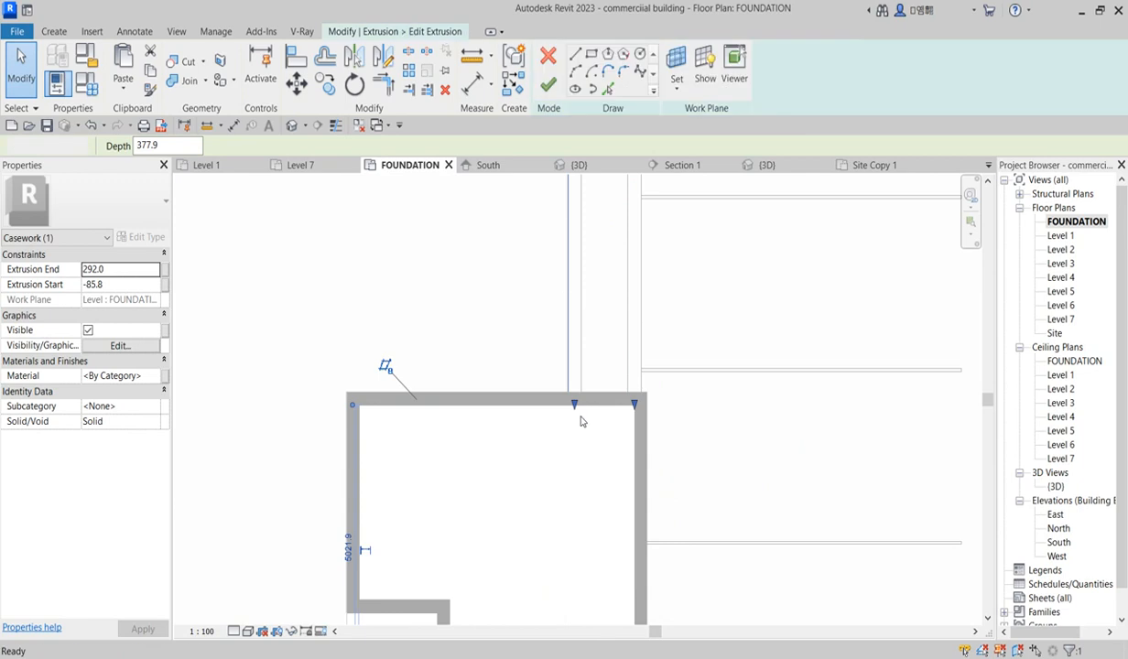
{"action": "scroll", "coordinate": [577, 449], "scroll_direction": "down", "scroll_amount": 3}
{"action": "scroll", "coordinate": [577, 449], "scroll_direction": "down", "scroll_amount": 5}
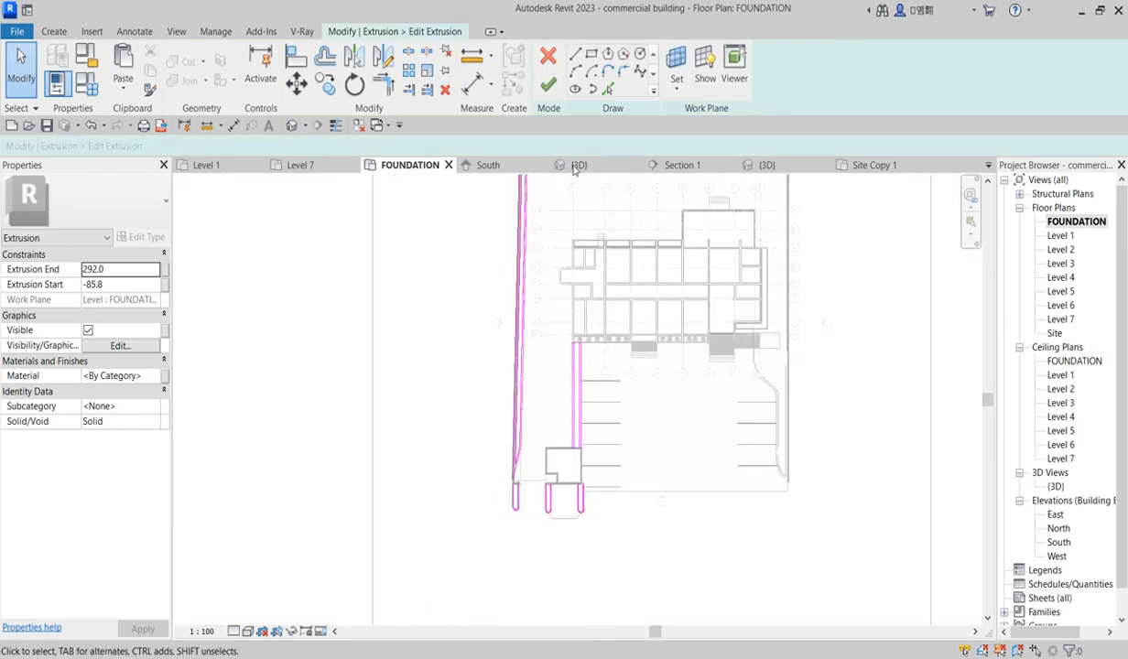
{"action": "scroll", "coordinate": [523, 536], "scroll_direction": "up", "scroll_amount": 5}
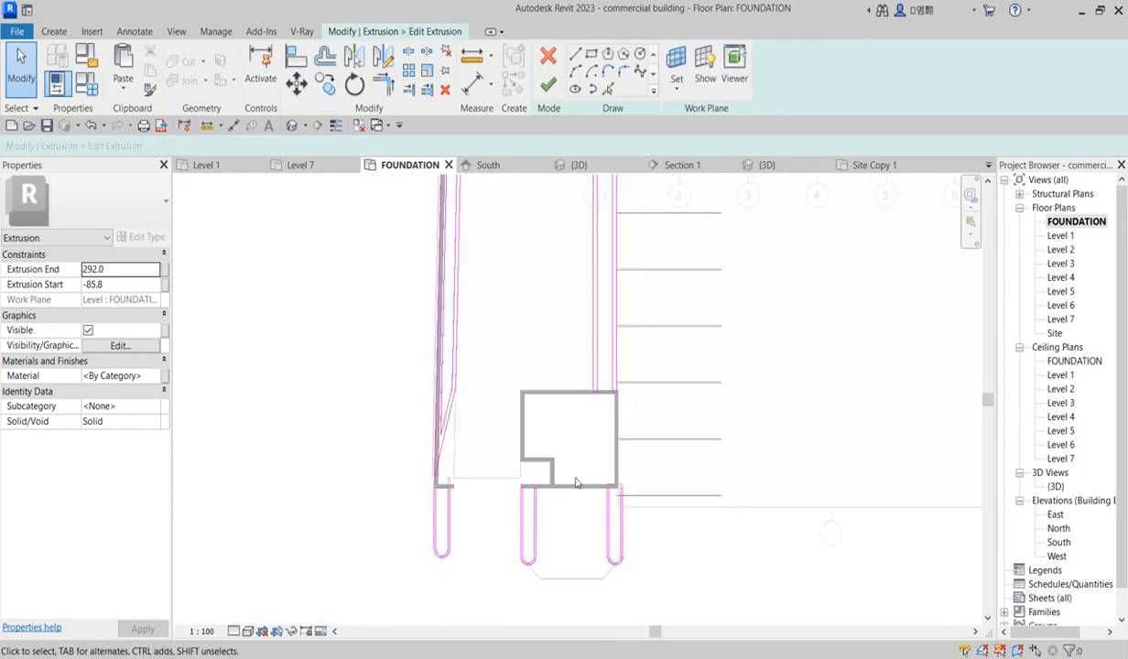
{"action": "scroll", "coordinate": [497, 461], "scroll_direction": "up", "scroll_amount": 3}
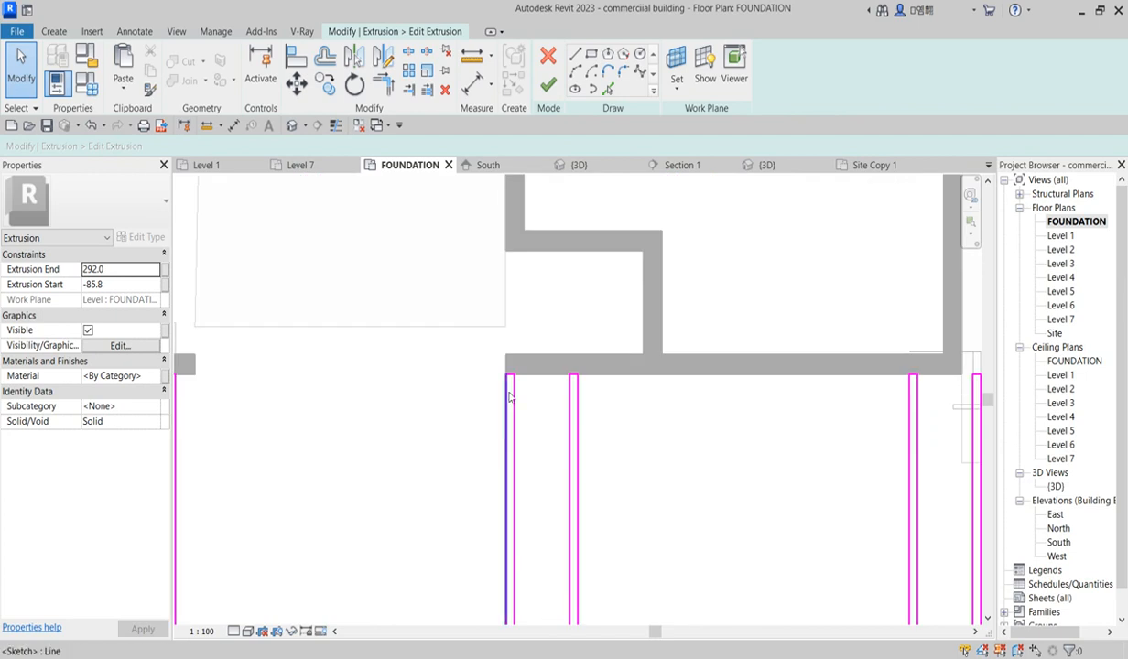
{"action": "scroll", "coordinate": [510, 381], "scroll_direction": "down", "scroll_amount": 5}
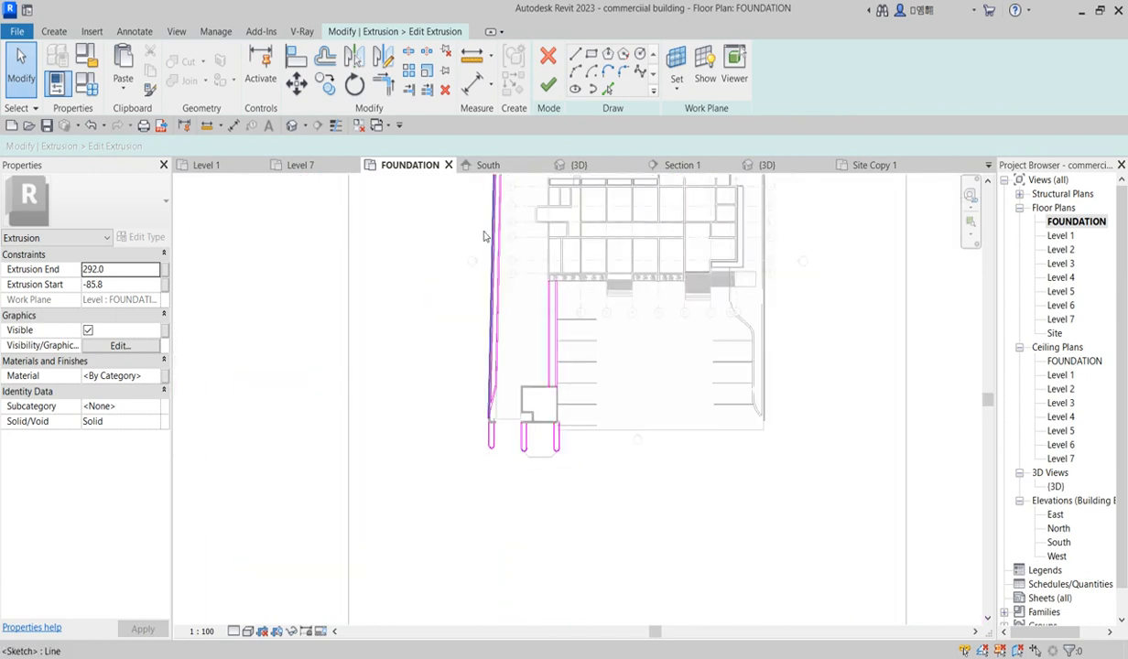
{"action": "left_click_drag", "start_coordinate": [457, 234], "coordinate": [576, 554]}
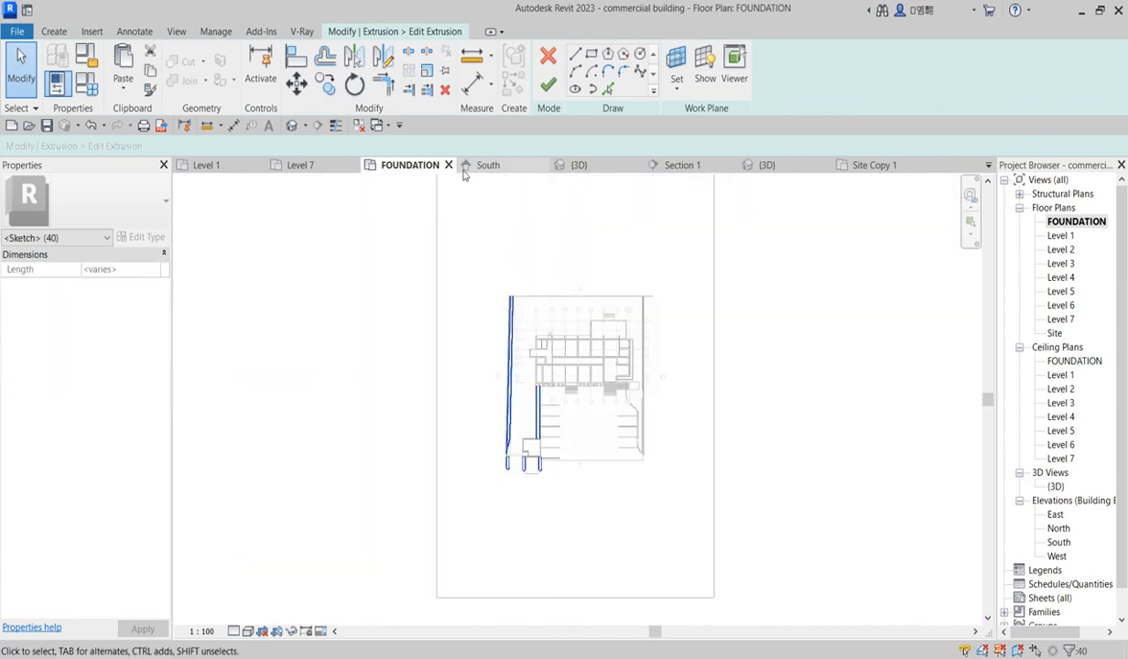
{"action": "left_click", "coordinate": [445, 90]}
Step: Pick the planter wall's bottom edge and the U-shaped curb outline below it as sketch lines
{"action": "left_click", "coordinate": [607, 89]}
{"action": "scroll", "coordinate": [544, 468], "scroll_direction": "up", "scroll_amount": 6}
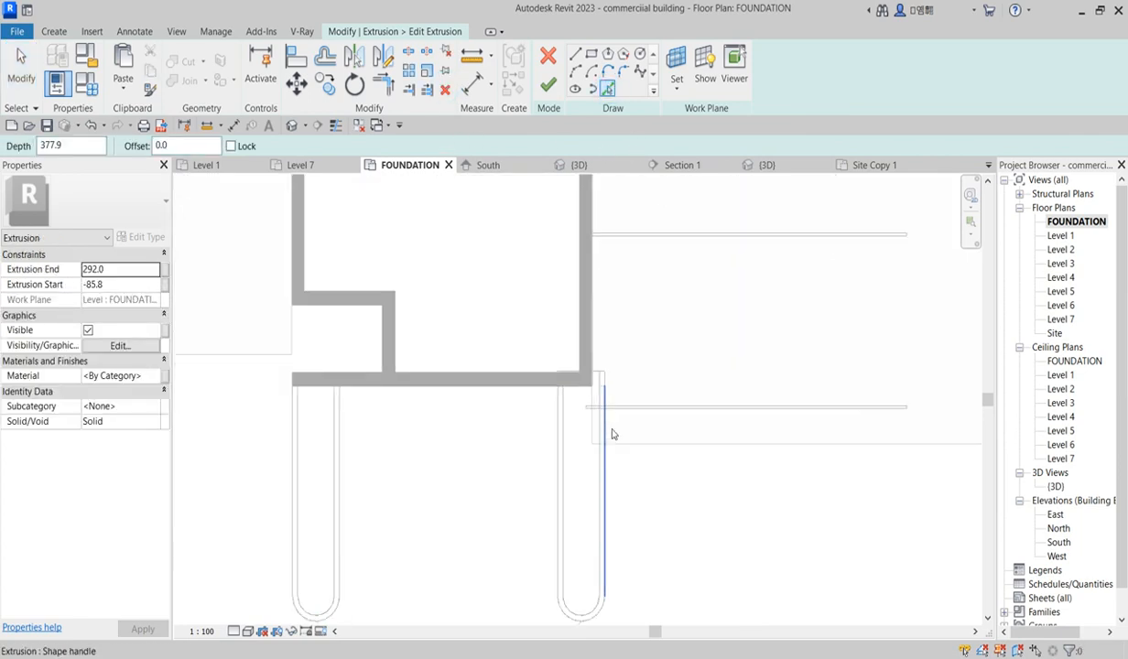
{"action": "scroll", "coordinate": [614, 434], "scroll_direction": "up", "scroll_amount": 2}
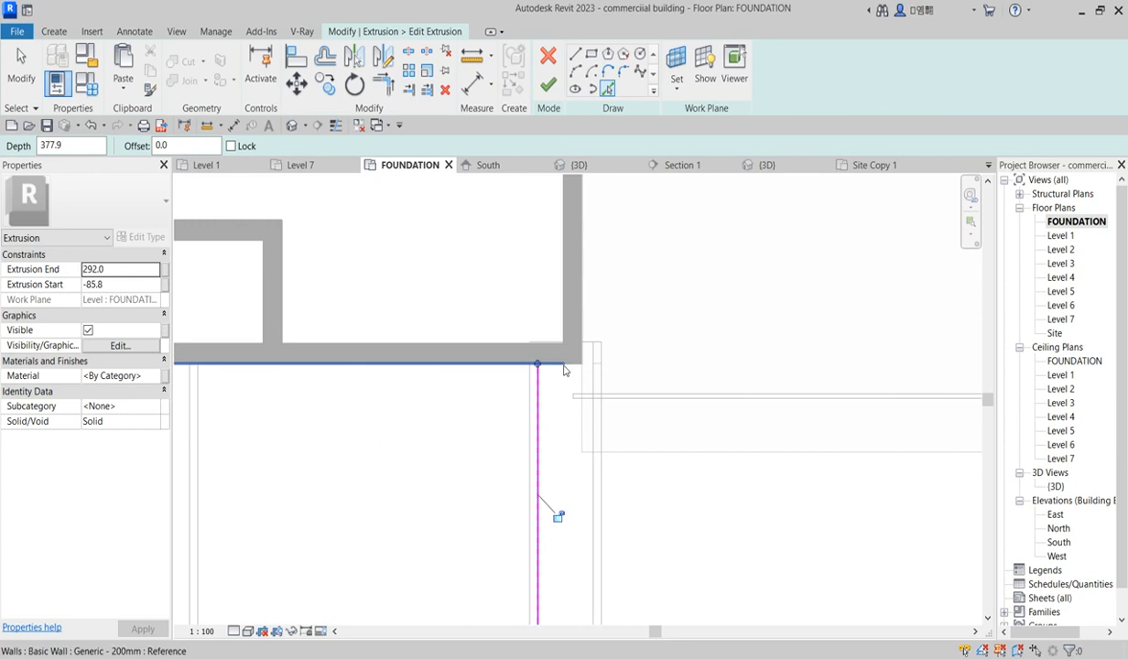
{"action": "left_click", "coordinate": [564, 367]}
{"action": "left_click", "coordinate": [594, 487]}
{"action": "scroll", "coordinate": [586, 489], "scroll_direction": "down", "scroll_amount": 4}
{"action": "scroll", "coordinate": [552, 586], "scroll_direction": "up", "scroll_amount": 3}
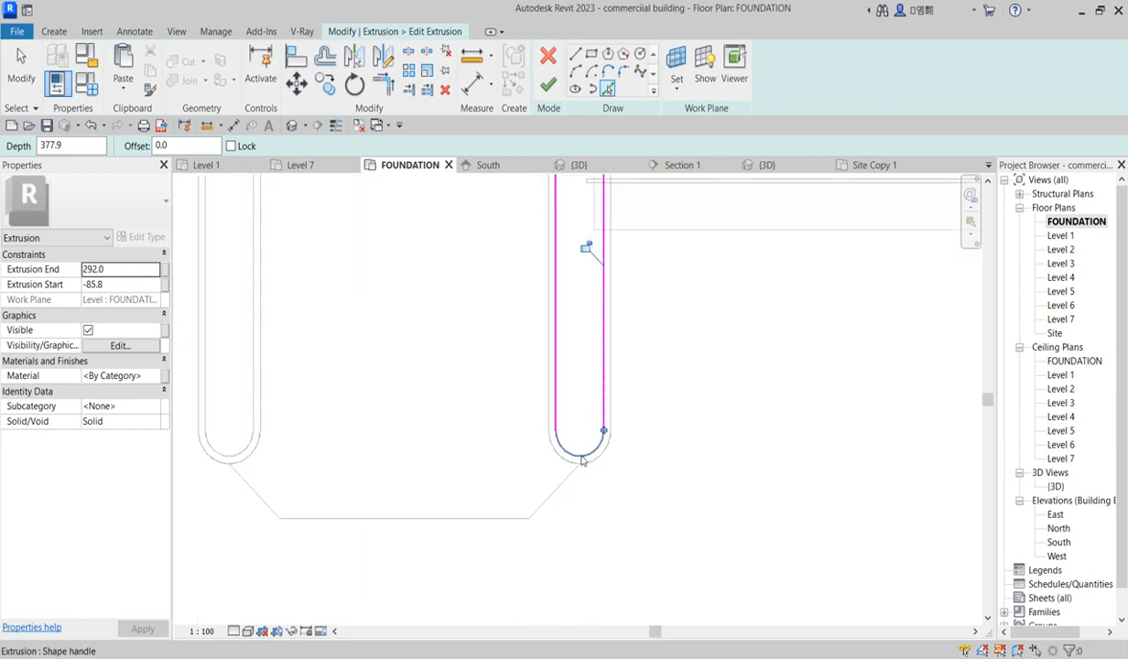
{"action": "left_click", "coordinate": [583, 460]}
{"action": "scroll", "coordinate": [551, 472], "scroll_direction": "down", "scroll_amount": 3}
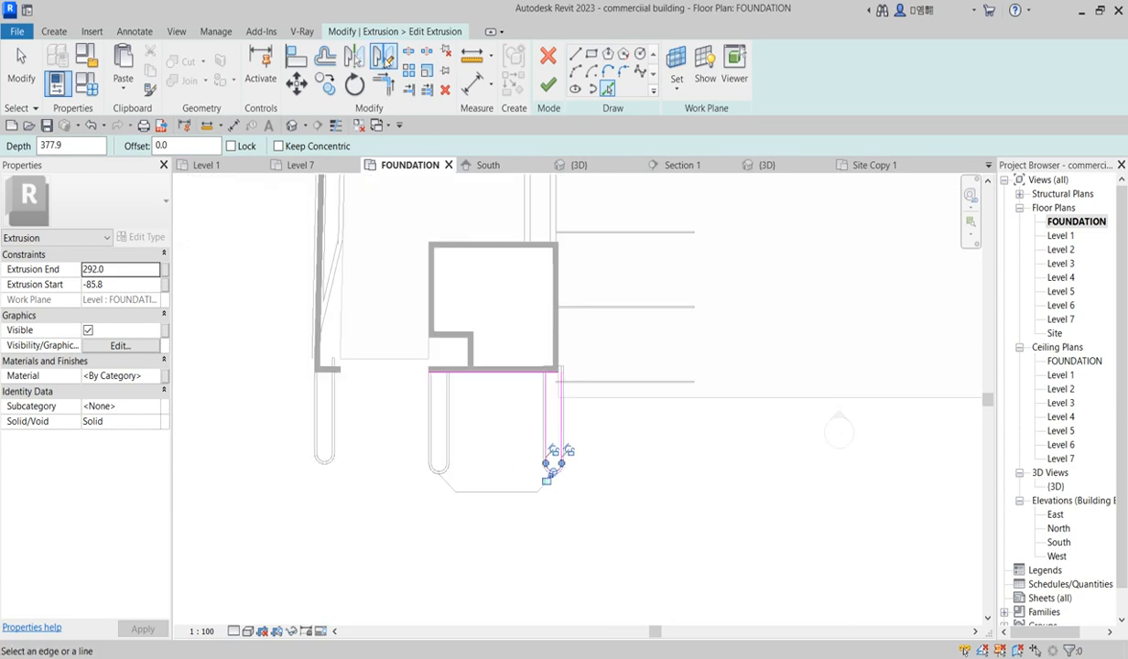
Step: Trim the picked curb line and wall edge to a corner at the planter's lower right
{"action": "left_click", "coordinate": [383, 84]}
{"action": "scroll", "coordinate": [567, 421], "scroll_direction": "up", "scroll_amount": 3}
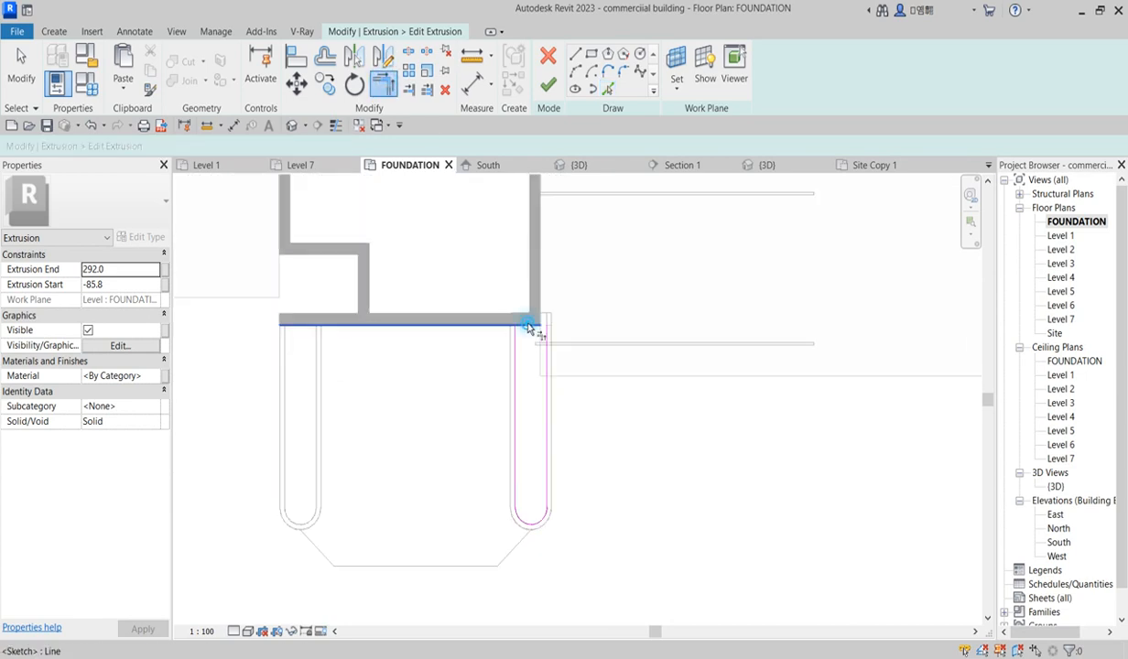
{"action": "left_click", "coordinate": [531, 327]}
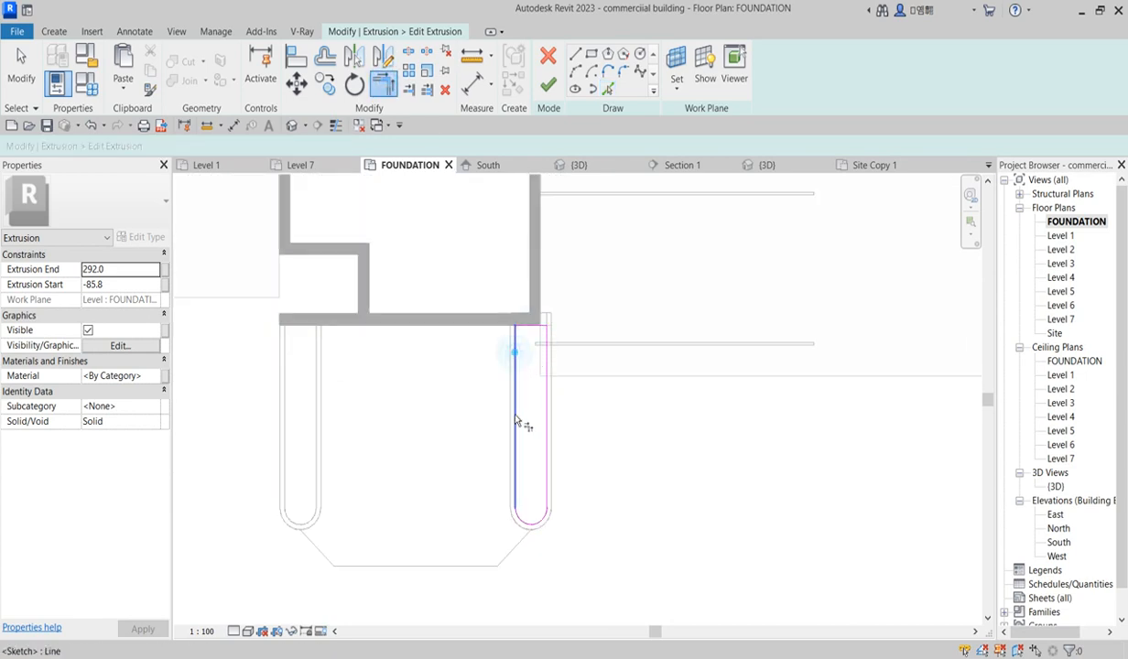
{"action": "scroll", "coordinate": [514, 385], "scroll_direction": "down", "scroll_amount": 2}
{"action": "scroll", "coordinate": [505, 383], "scroll_direction": "up", "scroll_amount": 3}
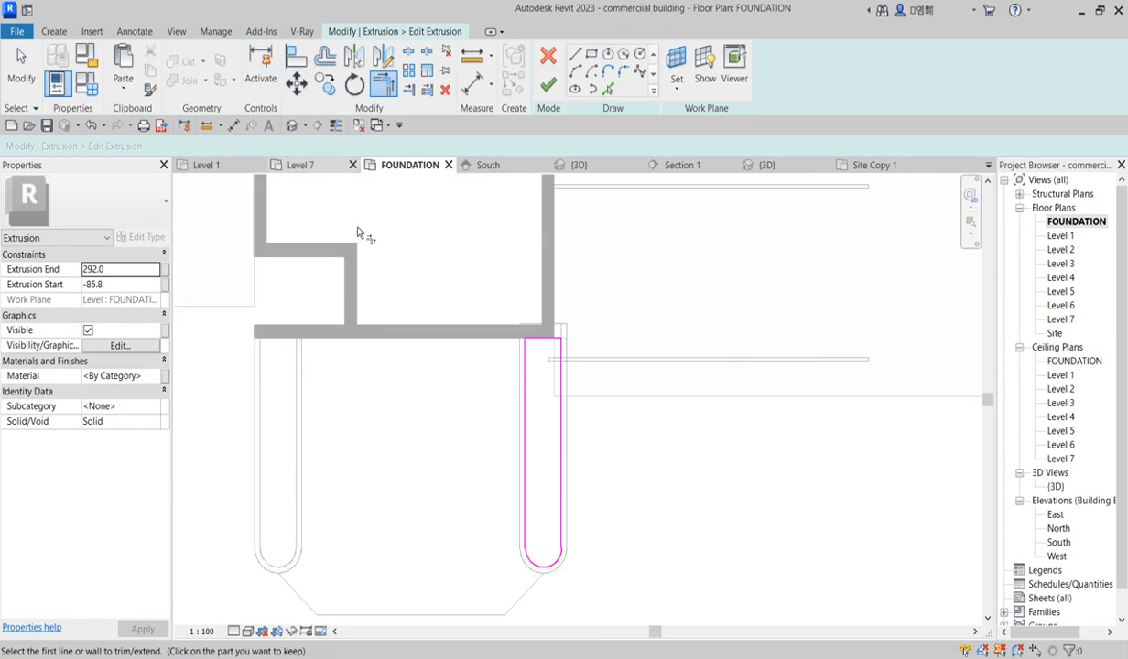
{"action": "right_click", "coordinate": [404, 218]}
{"action": "left_click", "coordinate": [455, 222]}
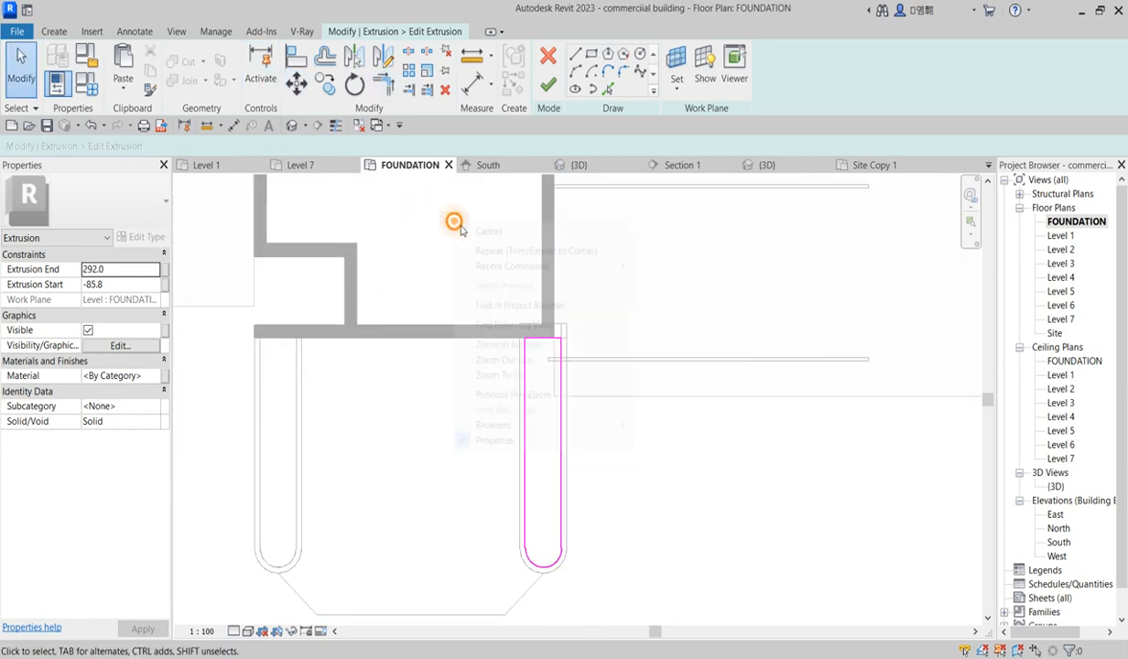
Step: Copy the right U-shaped curb outline twice to the left, placing copies under the left wall strips
{"action": "mouse_move", "coordinate": [449, 257]}
{"action": "left_mouse_down"}
{"action": "mouse_move", "coordinate": [495, 367]}
{"action": "mouse_move", "coordinate": [626, 586]}
{"action": "left_mouse_up"}
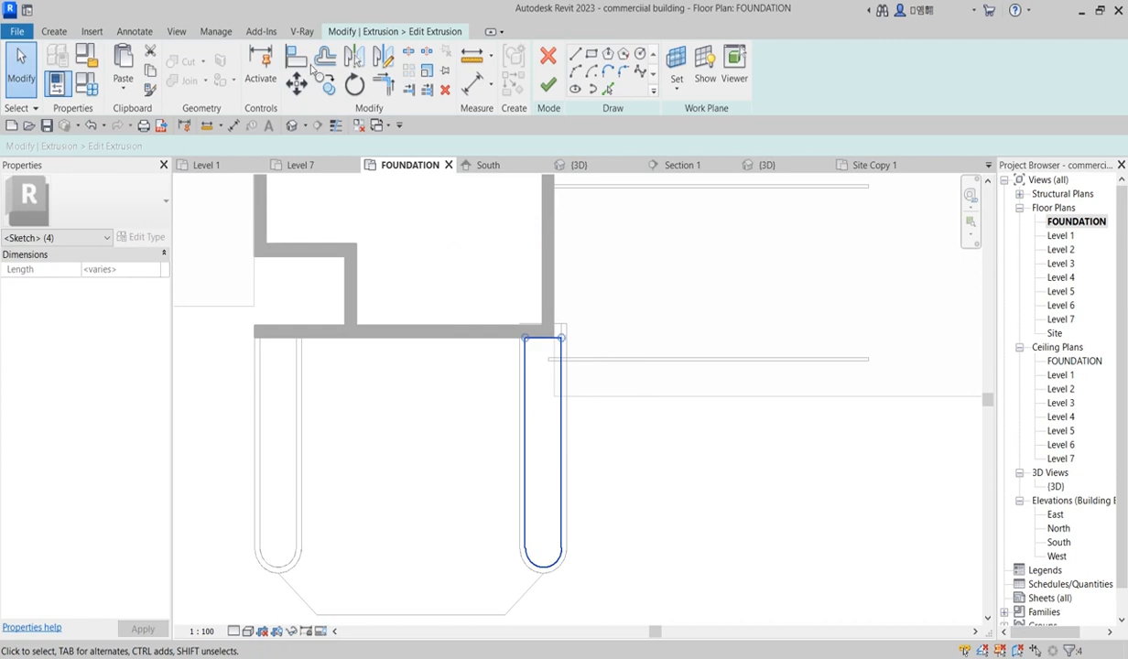
{"action": "left_click", "coordinate": [326, 84]}
{"action": "scroll", "coordinate": [560, 343], "scroll_direction": "up", "scroll_amount": 2}
{"action": "left_click", "coordinate": [561, 337]}
{"action": "left_click", "coordinate": [214, 335]}
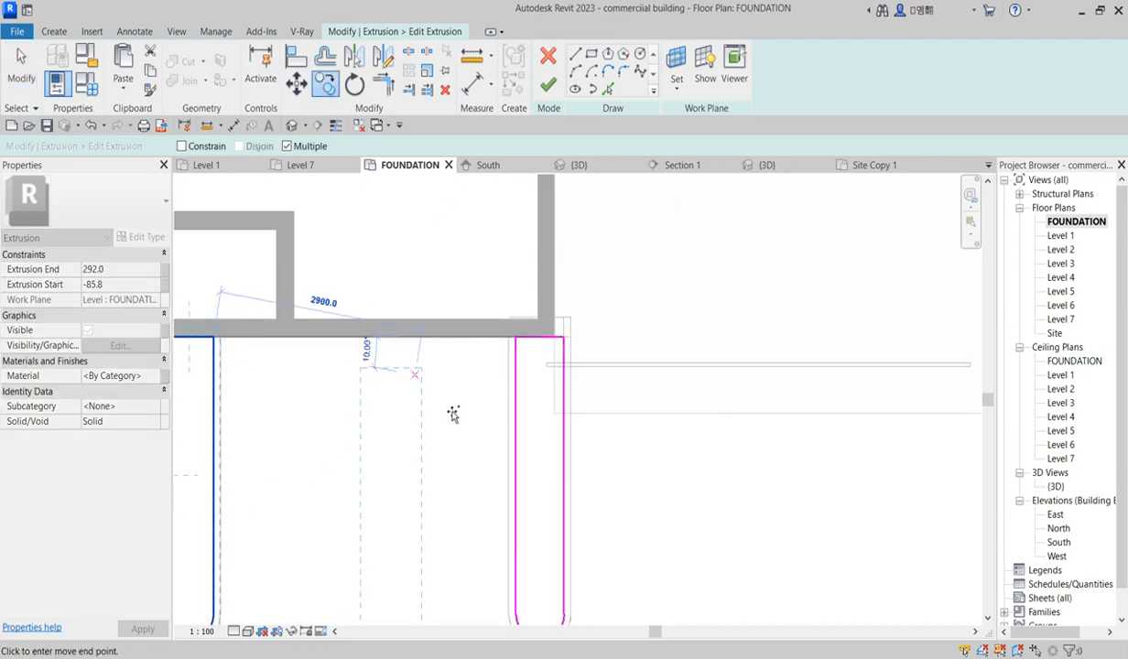
{"action": "scroll", "coordinate": [453, 403], "scroll_direction": "down", "scroll_amount": 2}
{"action": "scroll", "coordinate": [222, 352], "scroll_direction": "up", "scroll_amount": 4}
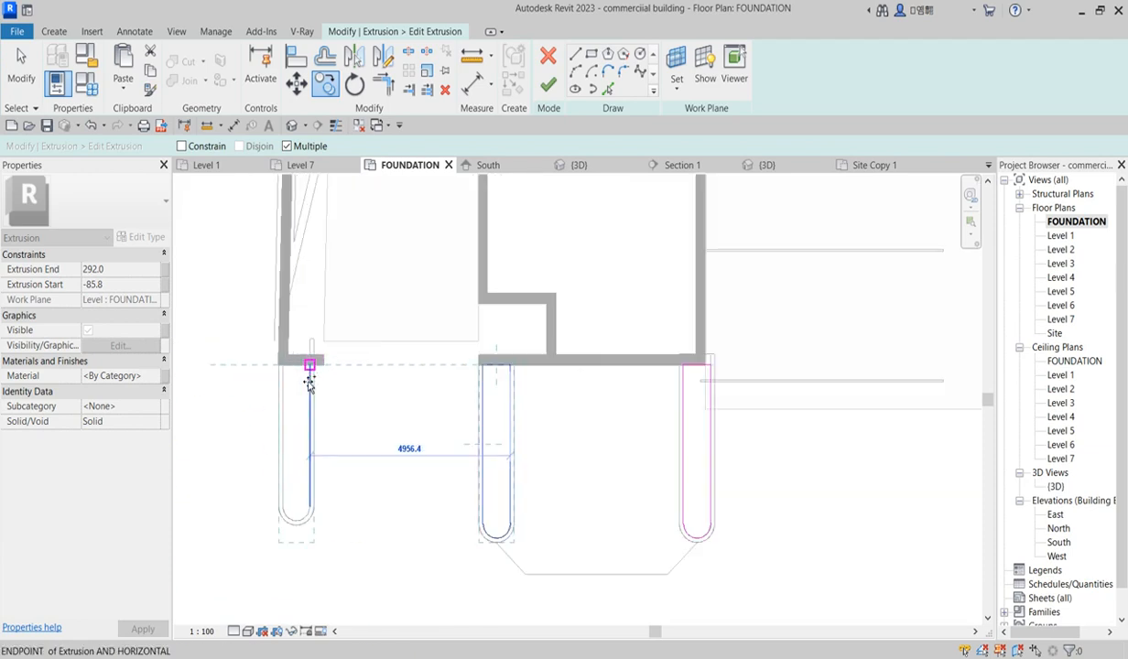
{"action": "left_click", "coordinate": [319, 359]}
{"action": "scroll", "coordinate": [423, 365], "scroll_direction": "down", "scroll_amount": 2}
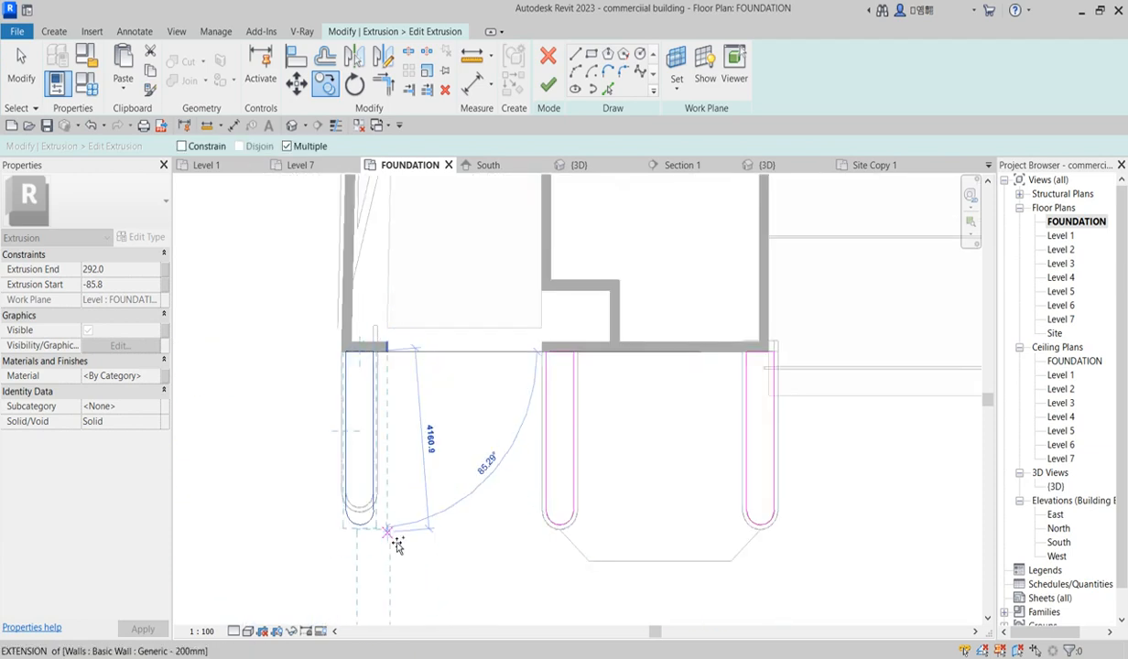
{"action": "key", "text": "Escape"}
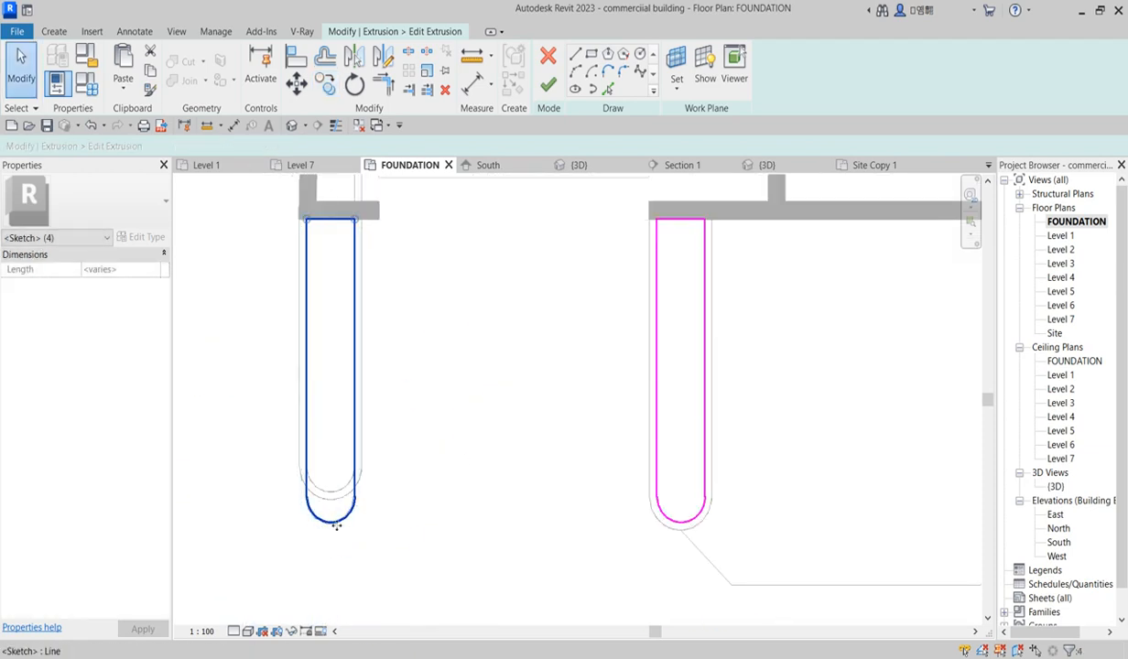
Step: Nudge the bottom arc of the copied left curb outline slightly upward
{"action": "left_click", "coordinate": [329, 521]}
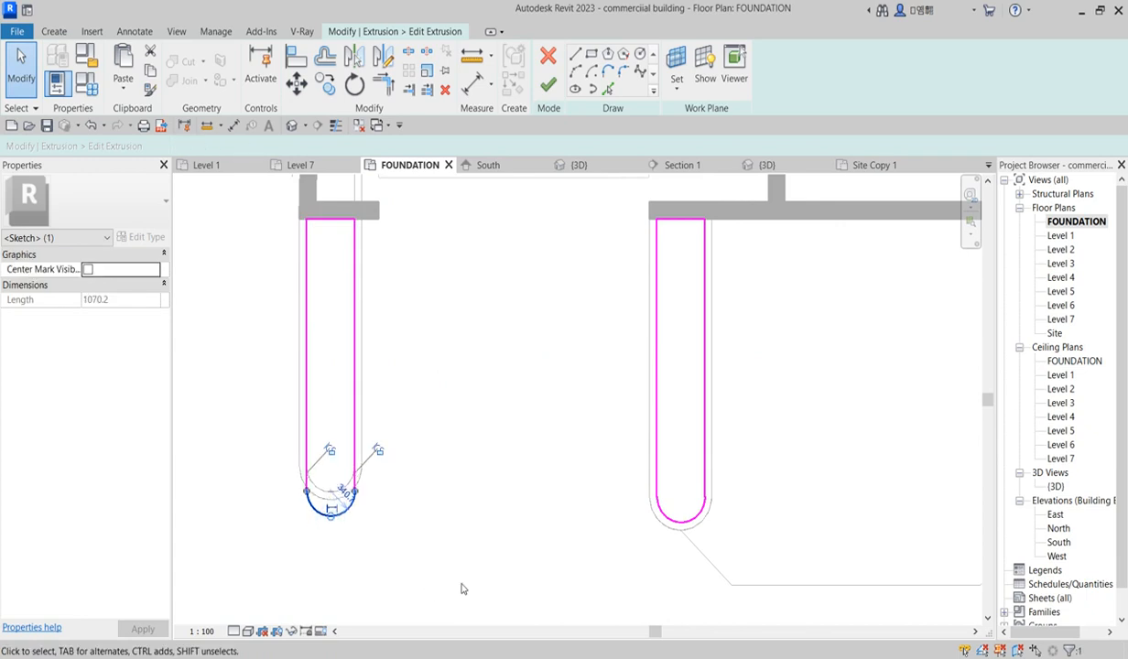
{"action": "key", "text": "Up"}
{"action": "key", "text": "Up"}
{"action": "scroll", "coordinate": [373, 530], "scroll_direction": "up", "scroll_amount": 2}
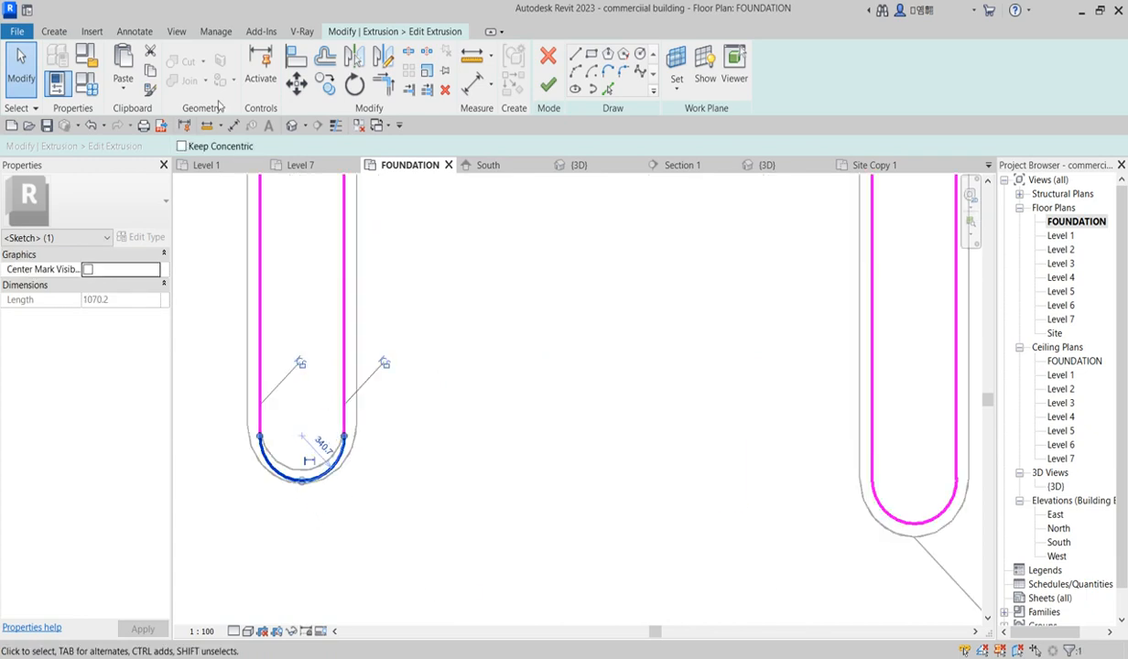
{"action": "scroll", "coordinate": [323, 496], "scroll_direction": "up", "scroll_amount": 2}
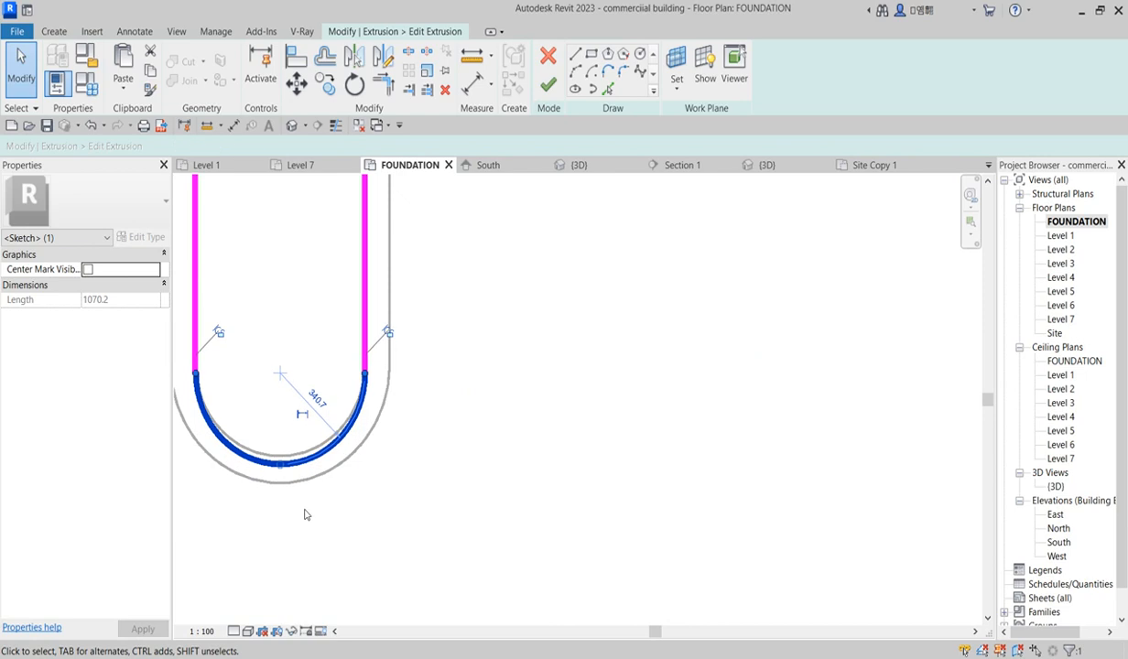
{"action": "left_click", "coordinate": [480, 371]}
{"action": "scroll", "coordinate": [454, 467], "scroll_direction": "down", "scroll_amount": 5}
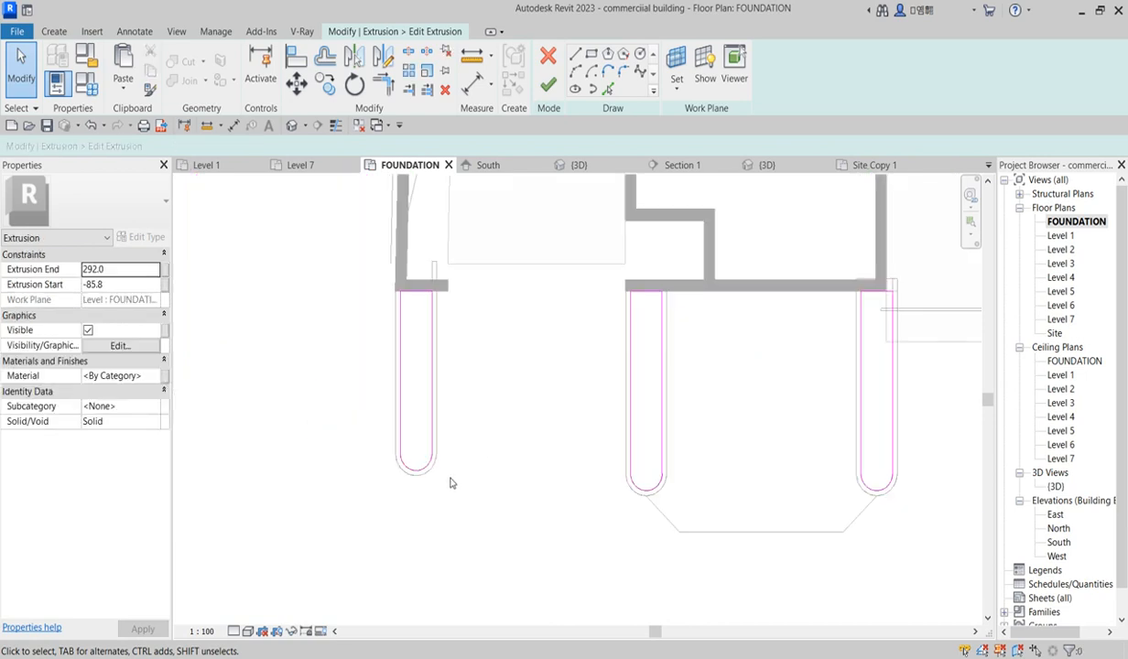
Step: Pick the top edge of the slanted strip as a sketch line
{"action": "left_click", "coordinate": [606, 88]}
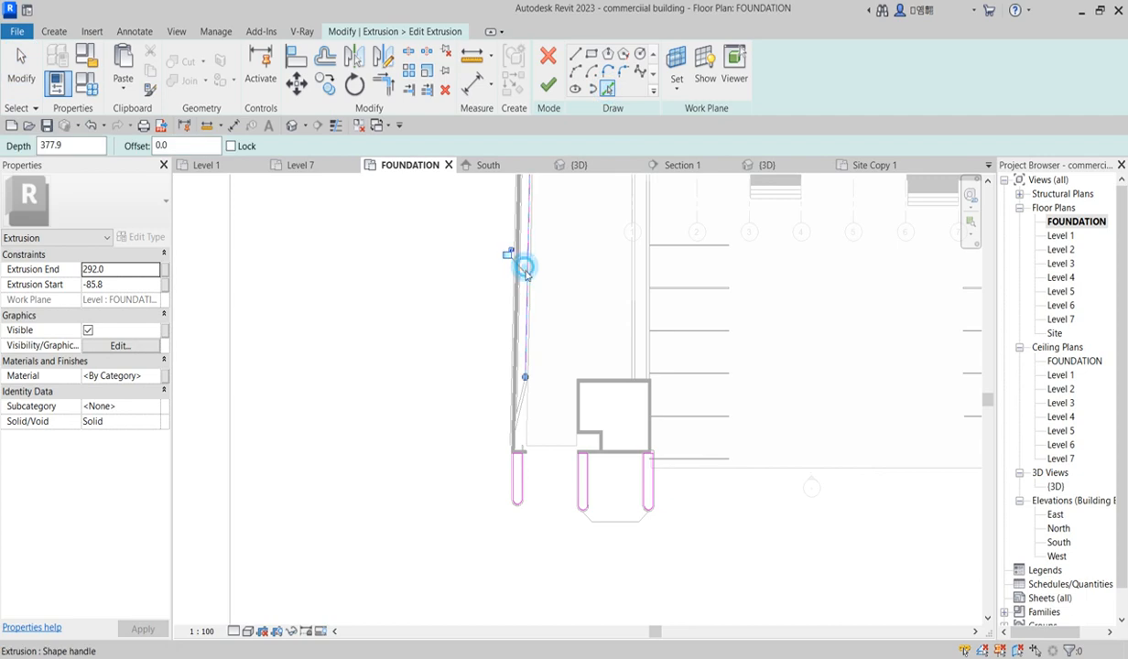
{"action": "scroll", "coordinate": [520, 391], "scroll_direction": "up", "scroll_amount": 3}
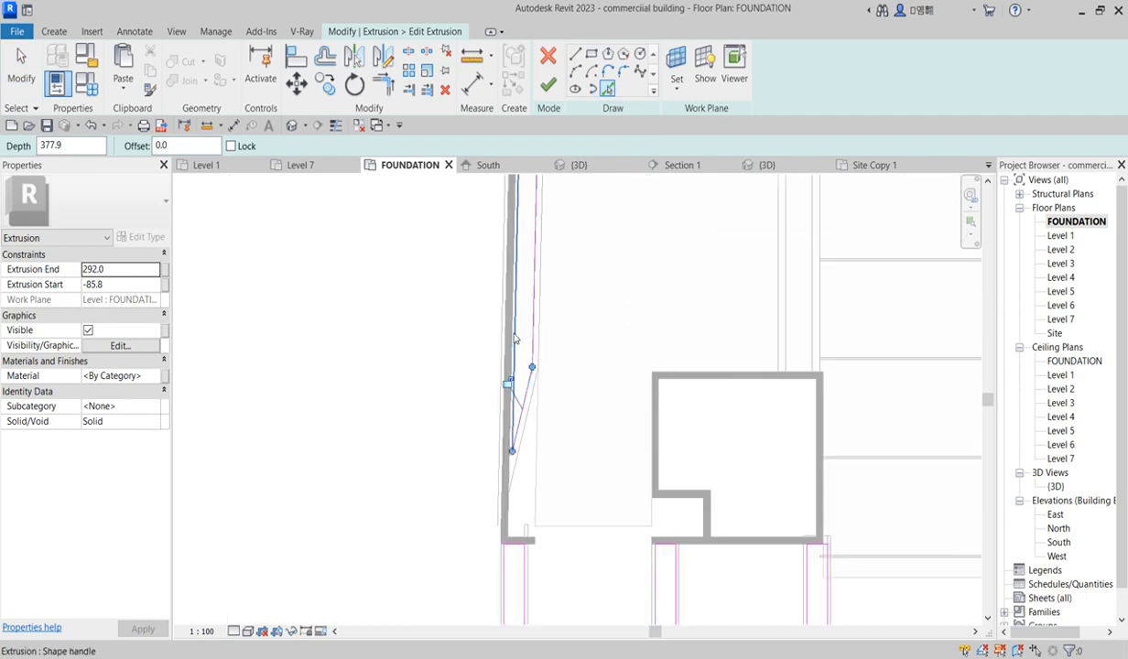
{"action": "scroll", "coordinate": [498, 435], "scroll_direction": "down", "scroll_amount": 4}
{"action": "scroll", "coordinate": [501, 229], "scroll_direction": "up", "scroll_amount": 6}
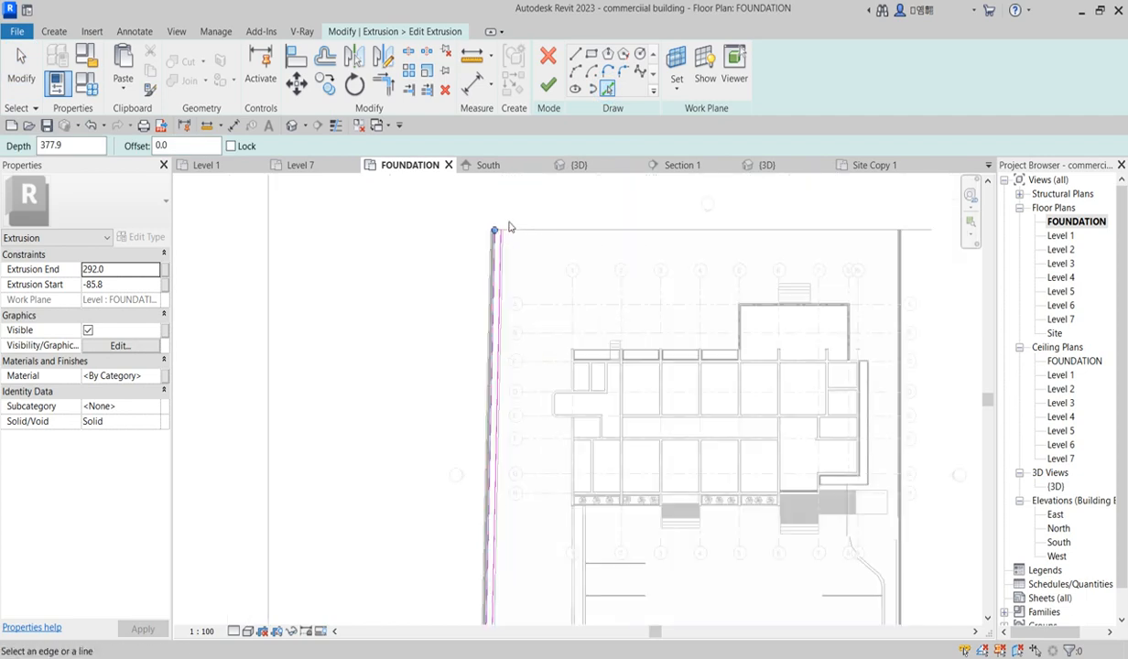
{"action": "scroll", "coordinate": [476, 251], "scroll_direction": "up", "scroll_amount": 1}
{"action": "left_click", "coordinate": [461, 257]}
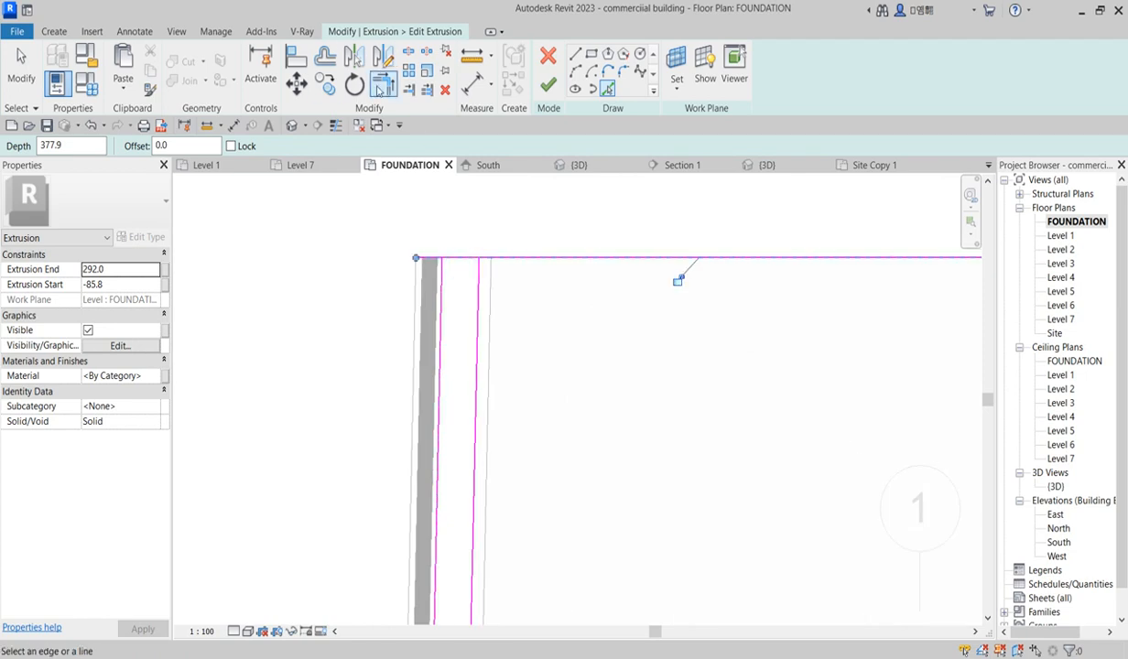
{"action": "key", "text": "Escape"}
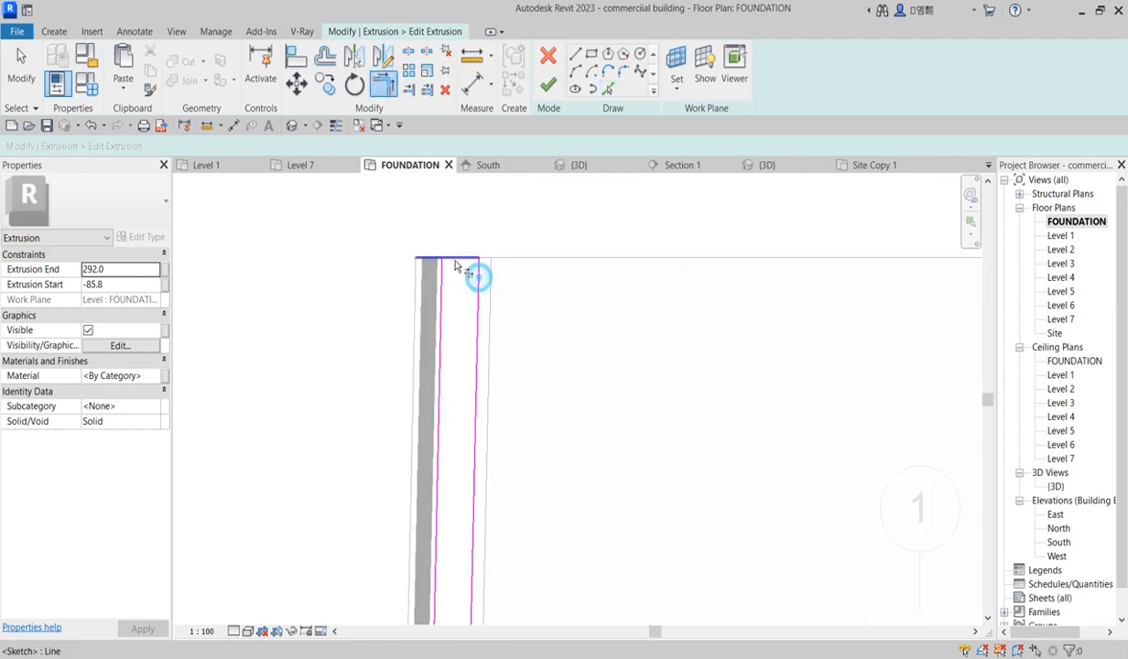
Step: Finish editing the extrusion sketch
{"action": "key", "text": "t"}
{"action": "key", "text": "r"}
{"action": "scroll", "coordinate": [501, 366], "scroll_direction": "down", "scroll_amount": 4}
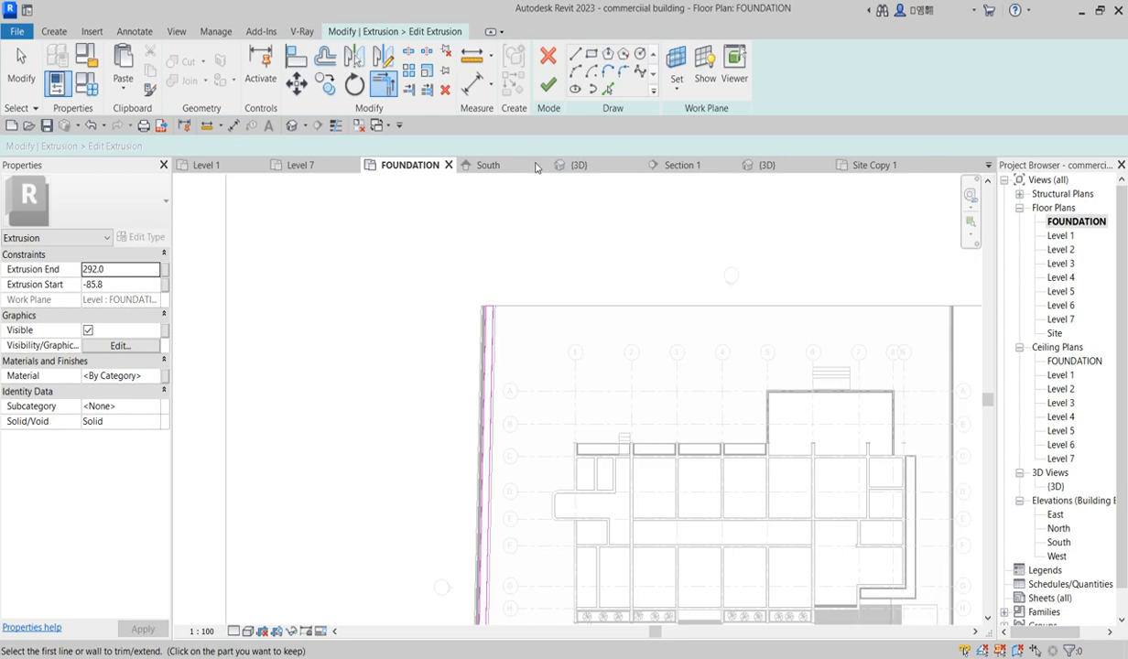
{"action": "scroll", "coordinate": [526, 385], "scroll_direction": "down", "scroll_amount": 1}
{"action": "scroll", "coordinate": [533, 458], "scroll_direction": "up", "scroll_amount": 6}
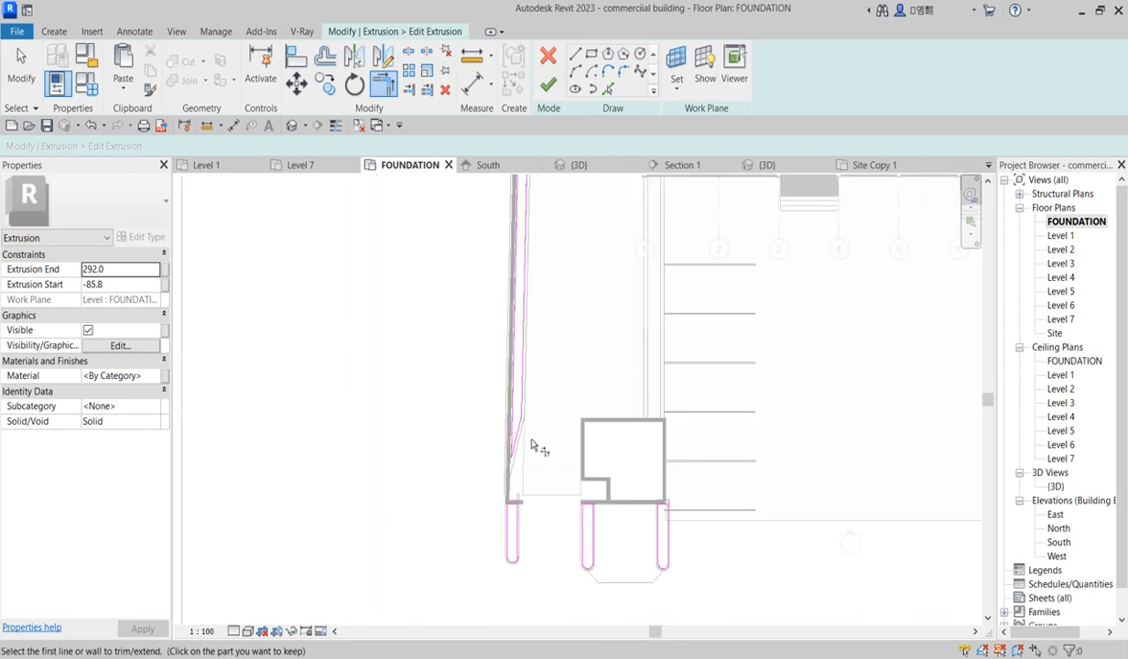
{"action": "scroll", "coordinate": [510, 453], "scroll_direction": "up", "scroll_amount": 1}
{"action": "scroll", "coordinate": [511, 364], "scroll_direction": "down", "scroll_amount": 2}
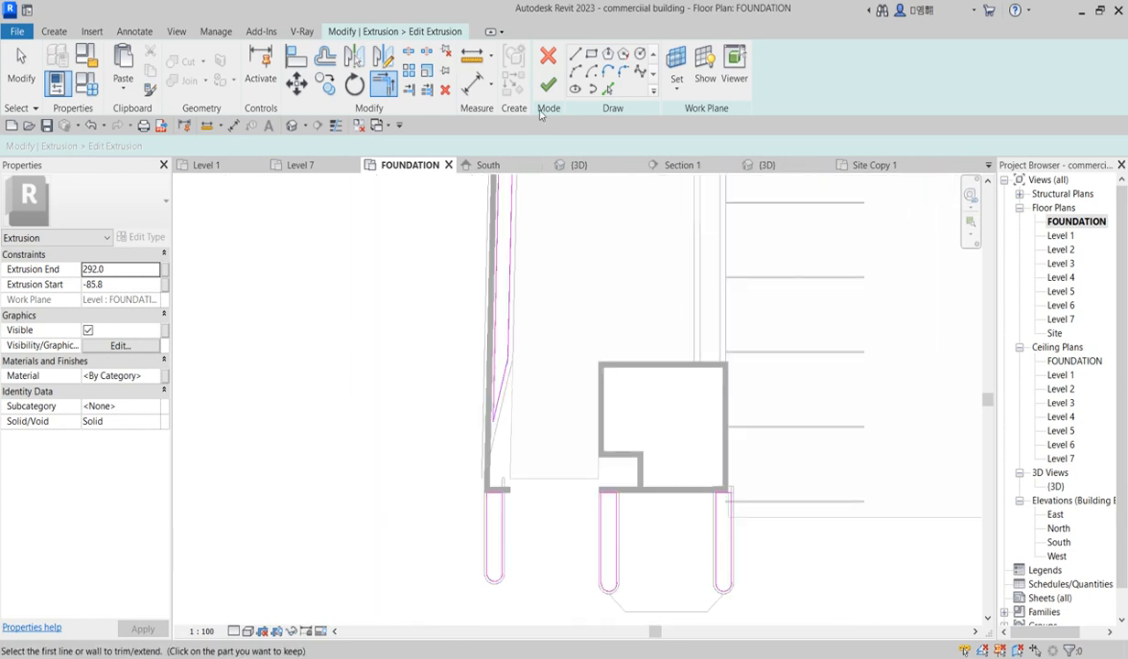
{"action": "left_click", "coordinate": [548, 83]}
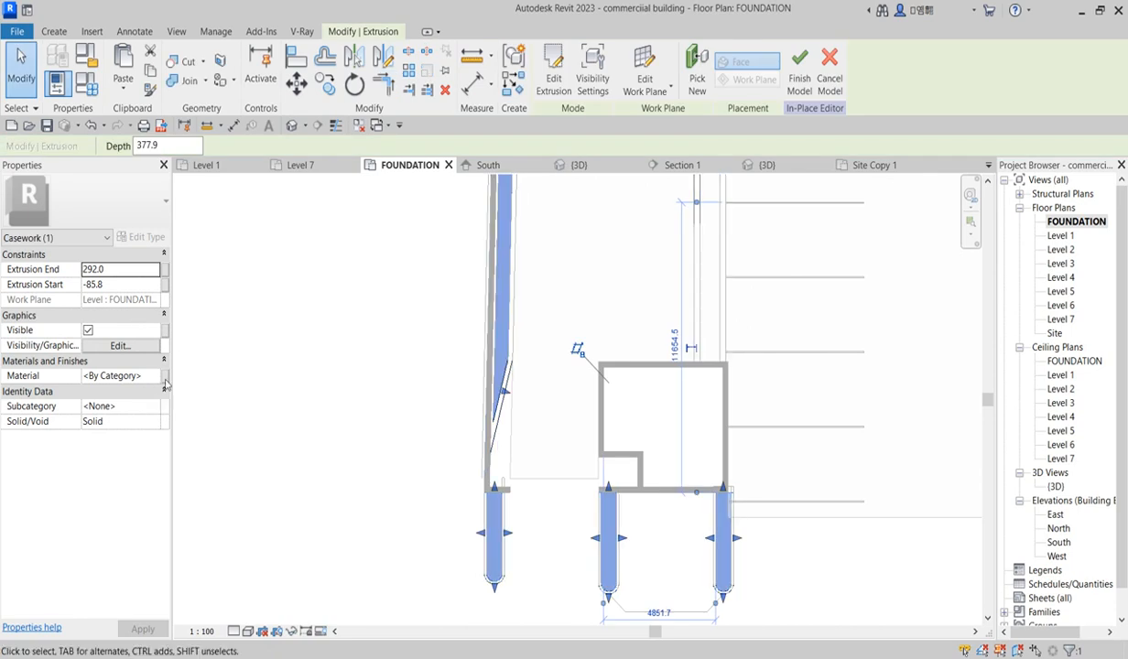
Step: Open the extrusion's material list and duplicate the Aluminum material
{"action": "left_click", "coordinate": [156, 377]}
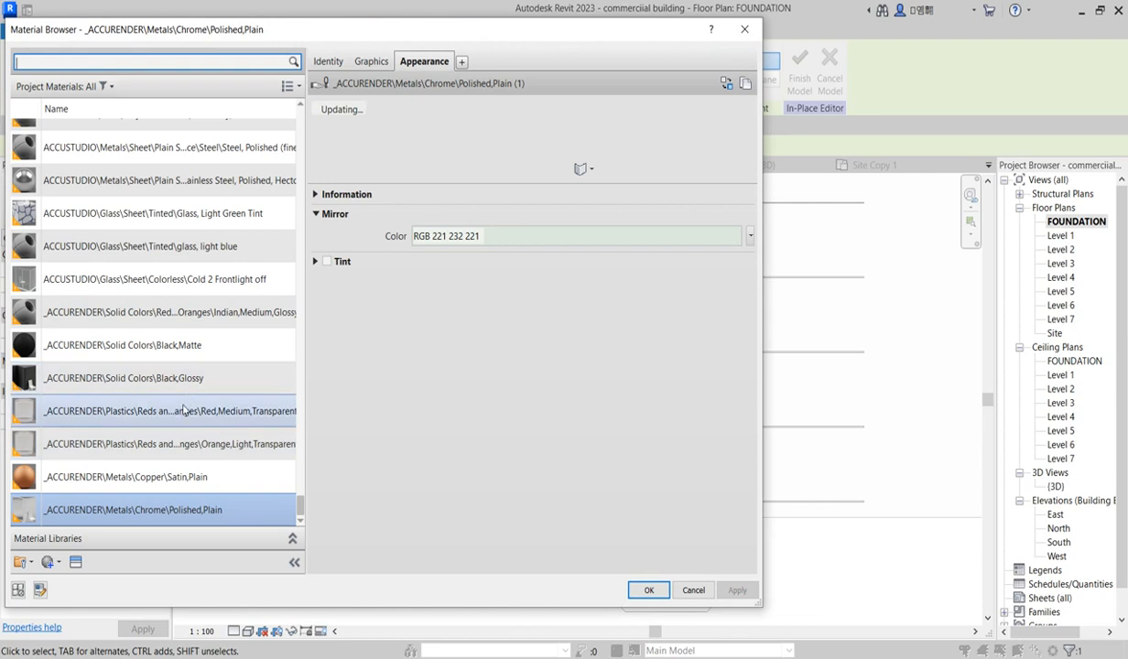
{"action": "scroll", "coordinate": [181, 369], "scroll_direction": "up", "scroll_amount": 10}
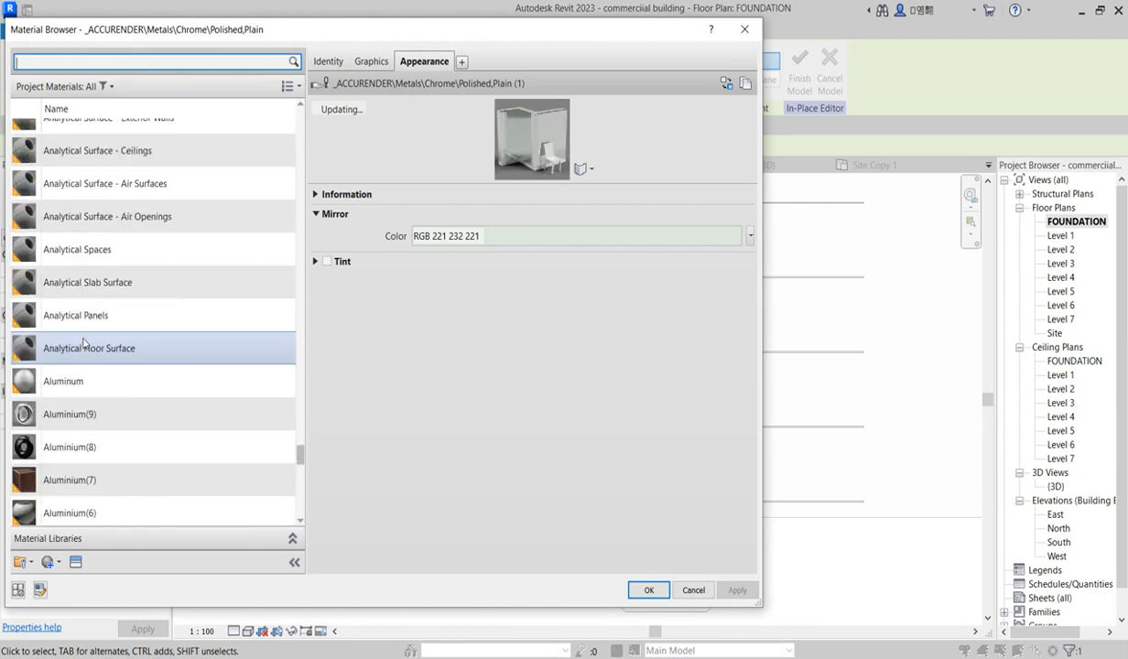
{"action": "right_click", "coordinate": [126, 378]}
{"action": "left_click", "coordinate": [210, 407]}
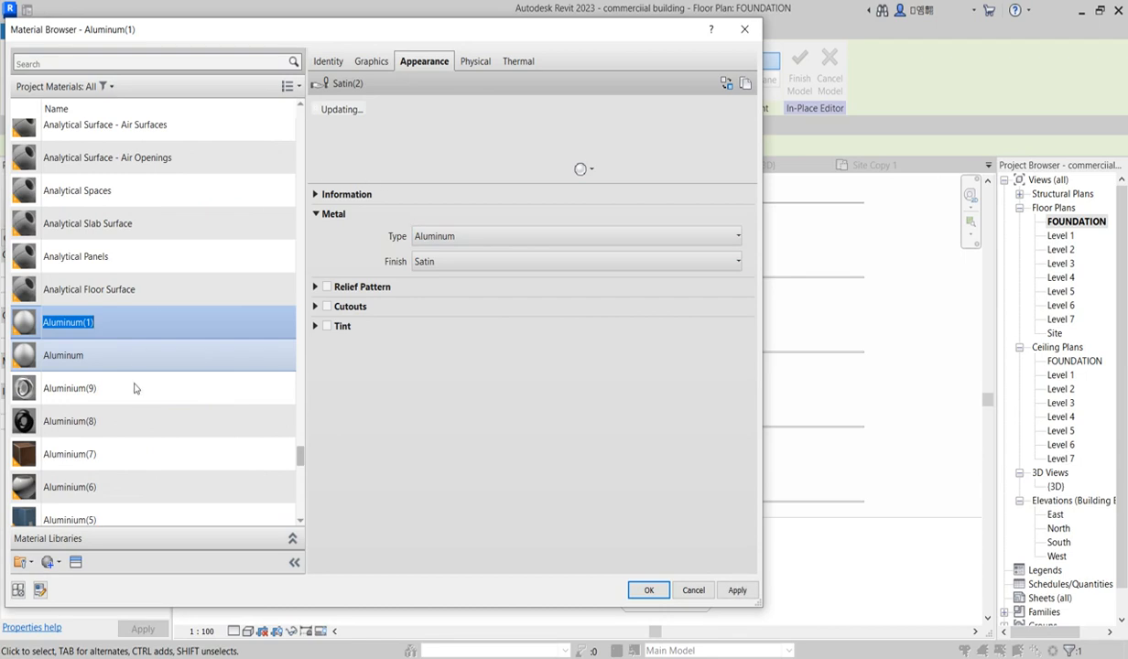
Step: Replace the duplicated material's appearance with the Grass - Dark Rye asset from the Sitework appearance library
{"action": "left_click", "coordinate": [371, 63]}
{"action": "left_click", "coordinate": [417, 105]}
{"action": "left_click", "coordinate": [424, 61]}
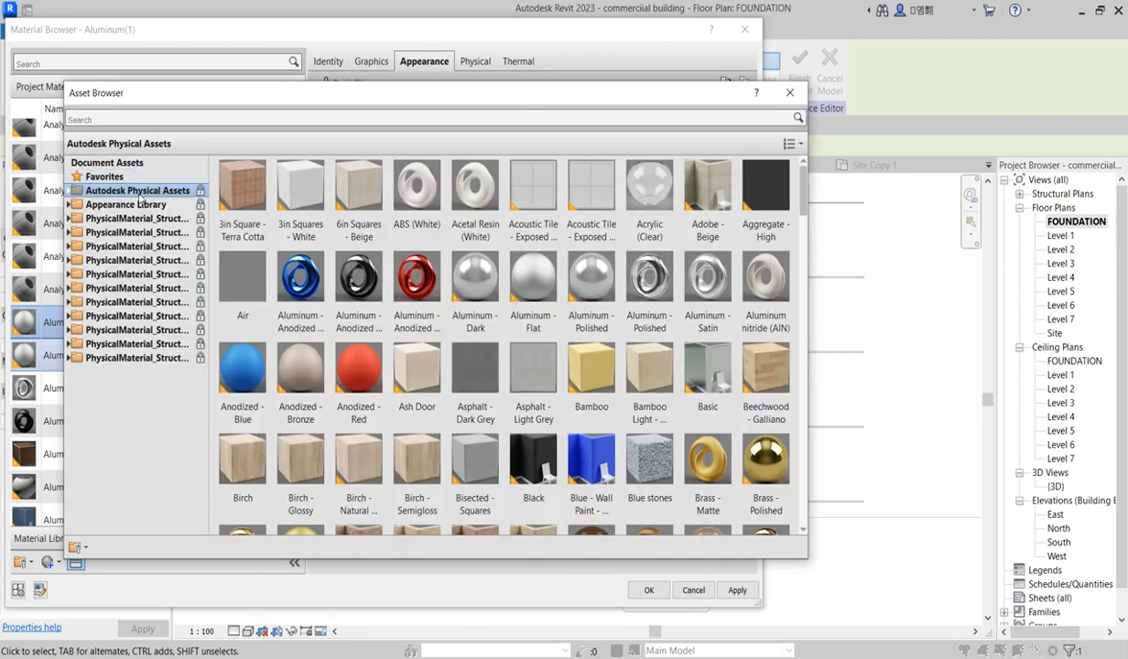
{"action": "left_click", "coordinate": [70, 190]}
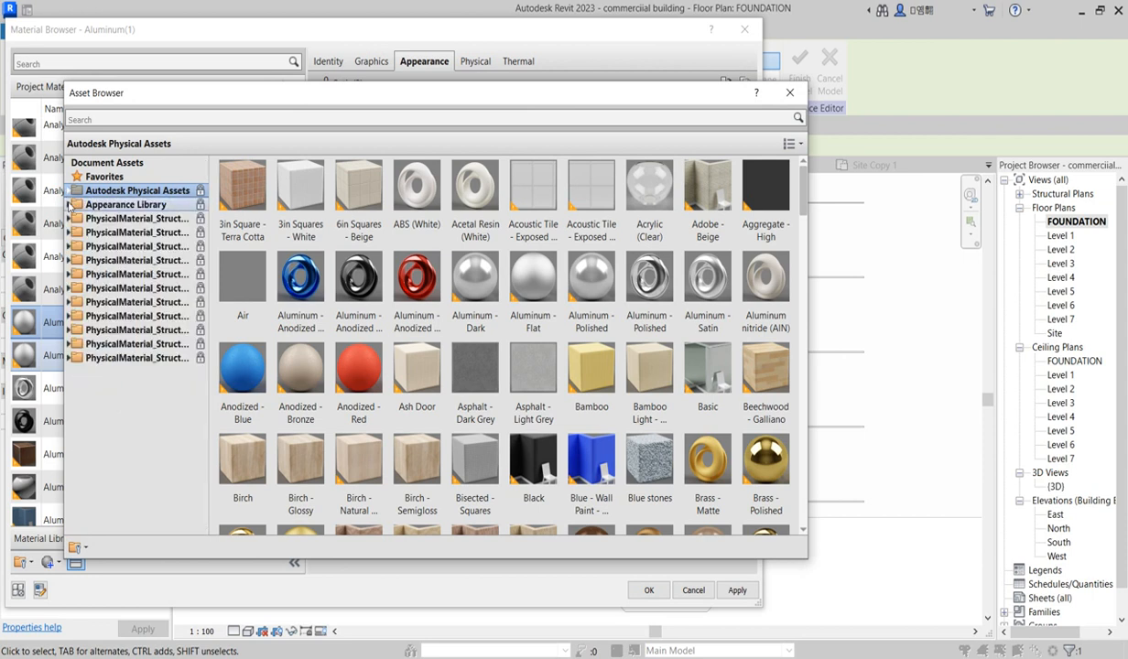
{"action": "left_click", "coordinate": [69, 205]}
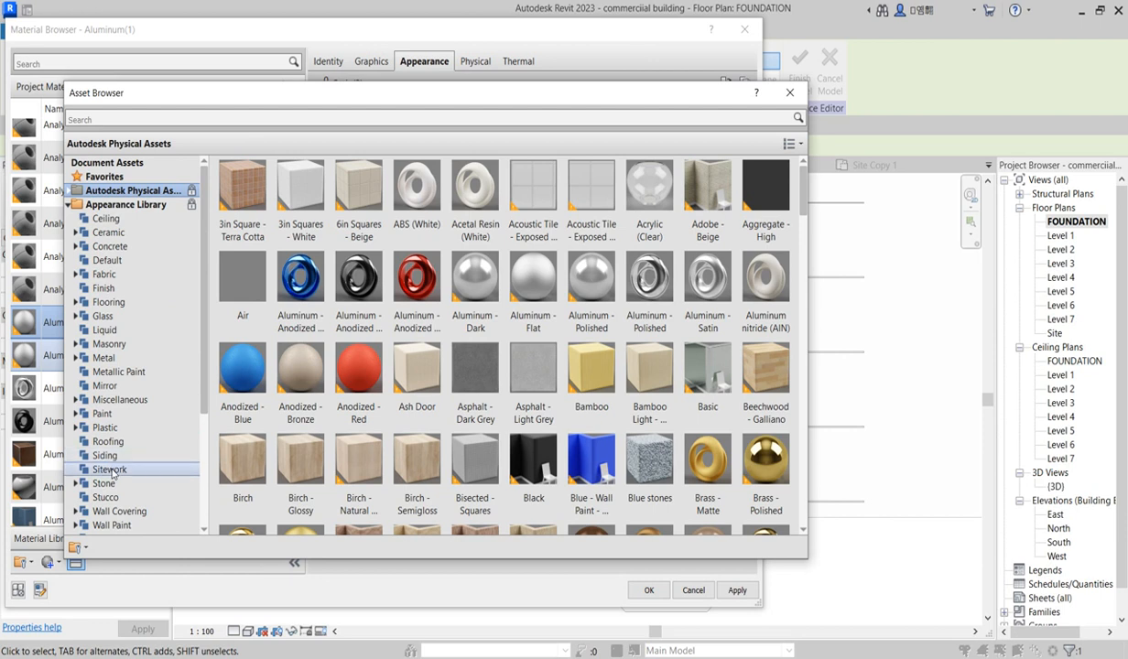
{"action": "left_click", "coordinate": [109, 470]}
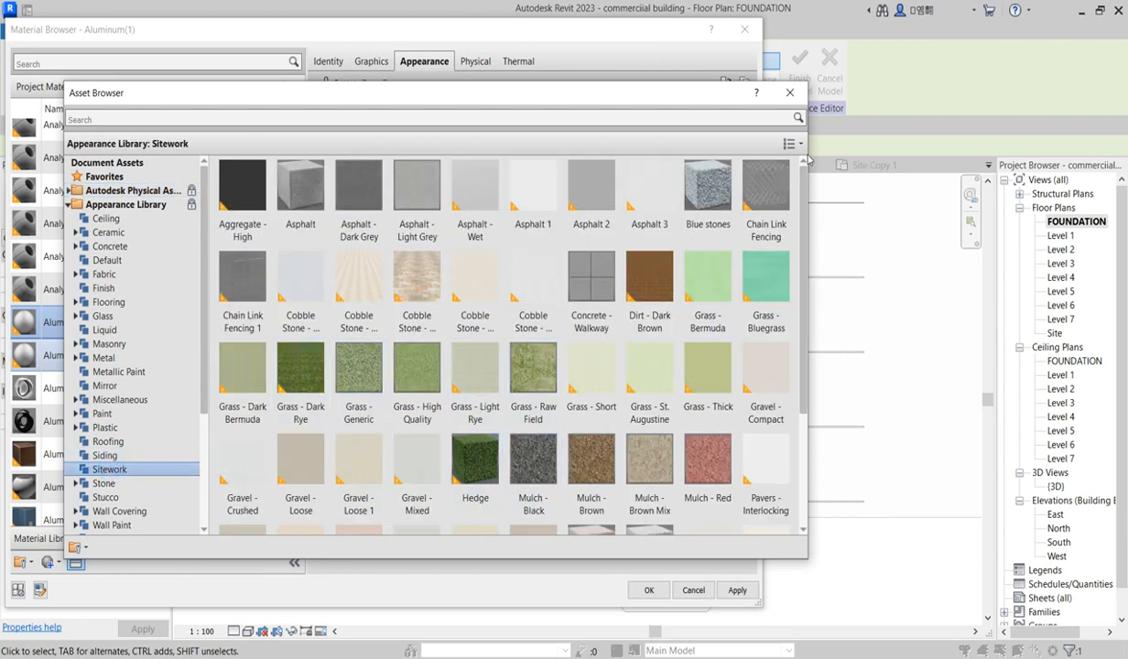
{"action": "left_click", "coordinate": [793, 92]}
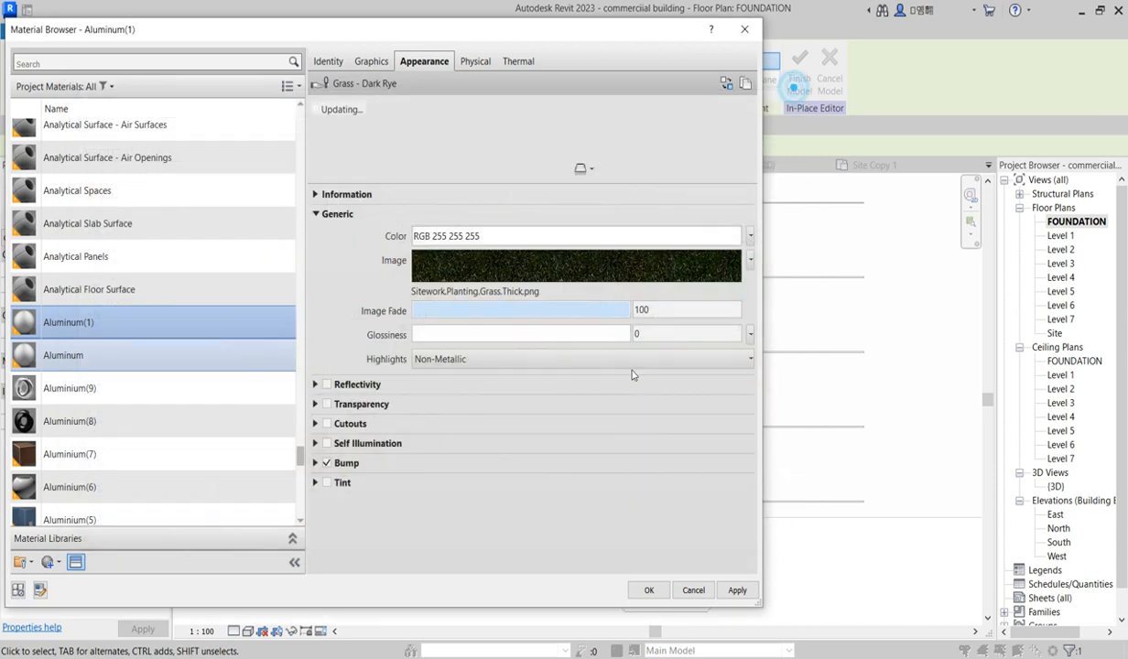
{"action": "left_click", "coordinate": [650, 591]}
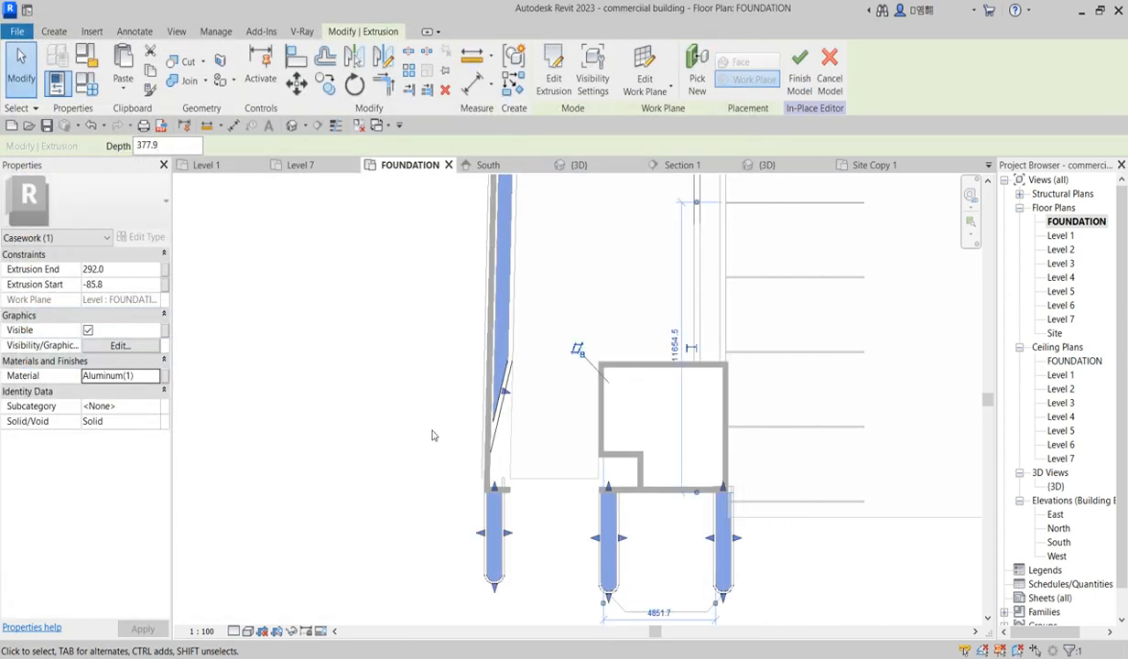
Step: Open the 3D view and inspect the planter curbs
{"action": "scroll", "coordinate": [430, 446], "scroll_direction": "down", "scroll_amount": 2}
{"action": "double_click", "coordinate": [1054, 486]}
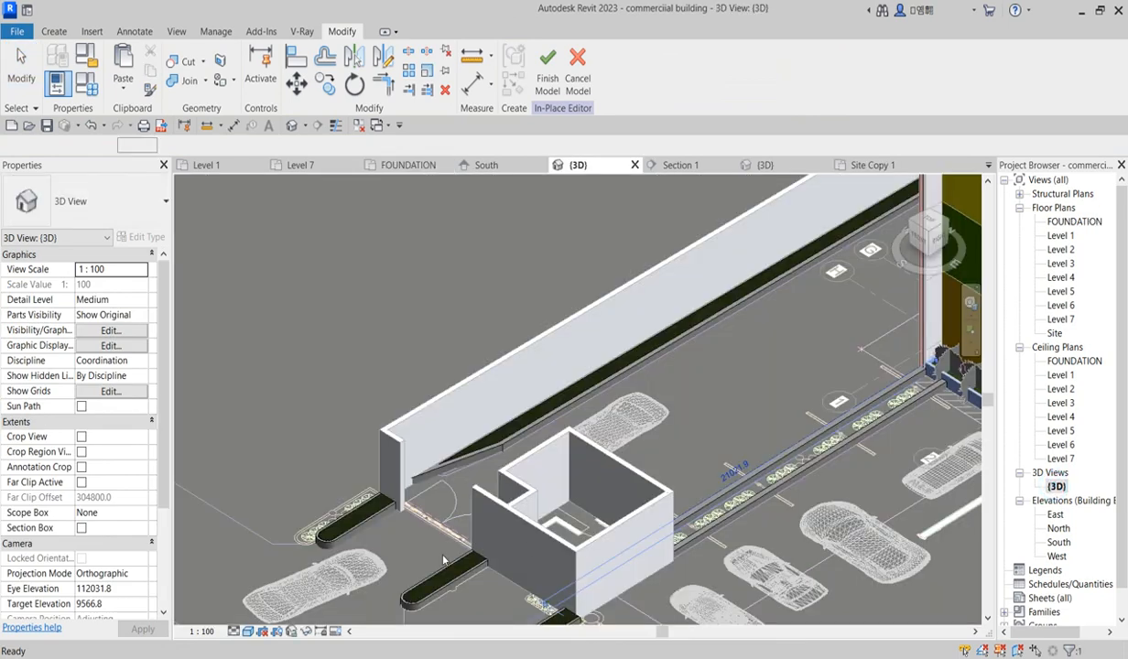
{"action": "left_click", "coordinate": [351, 382]}
{"action": "scroll", "coordinate": [325, 563], "scroll_direction": "up", "scroll_amount": 3}
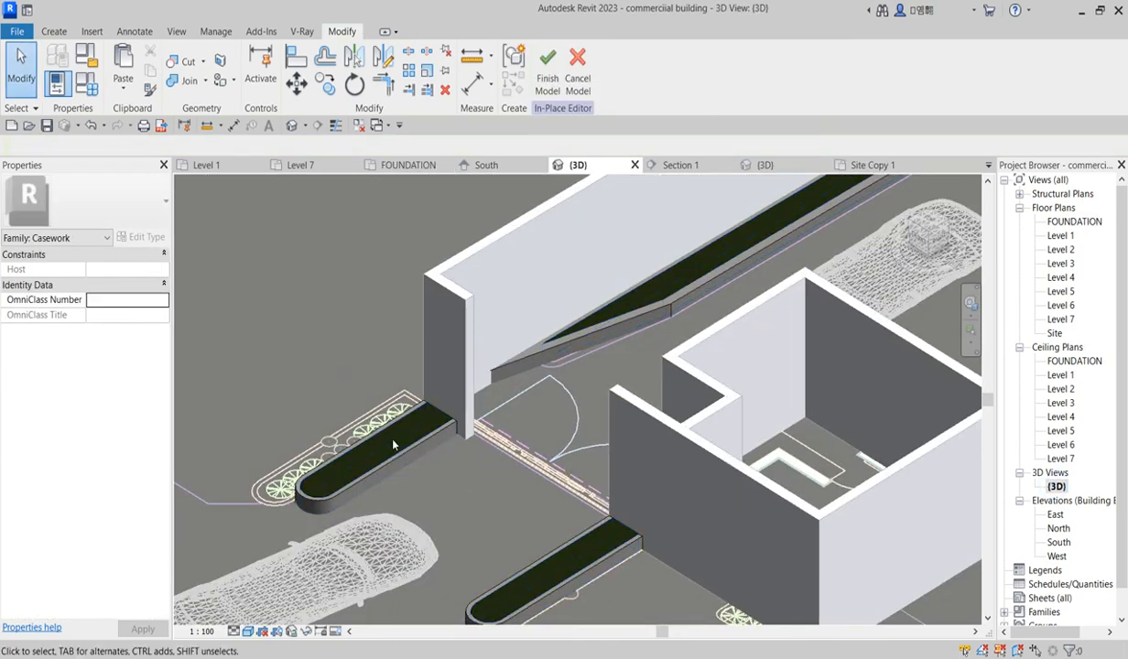
{"action": "left_click", "coordinate": [427, 414]}
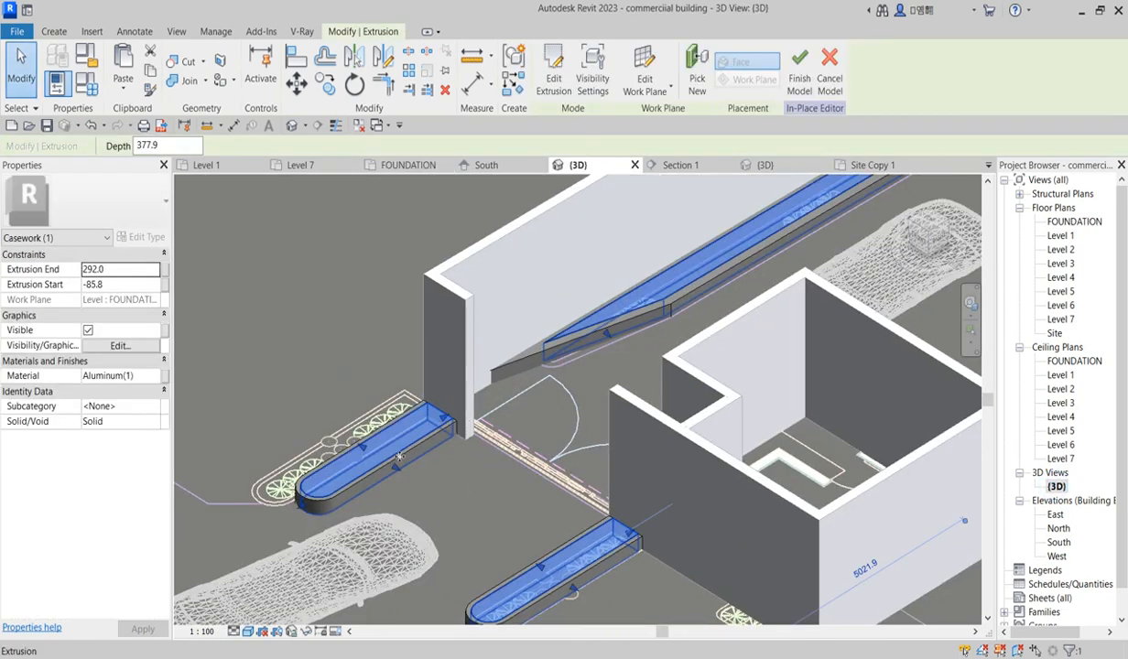
{"action": "scroll", "coordinate": [599, 529], "scroll_direction": "down", "scroll_amount": 5}
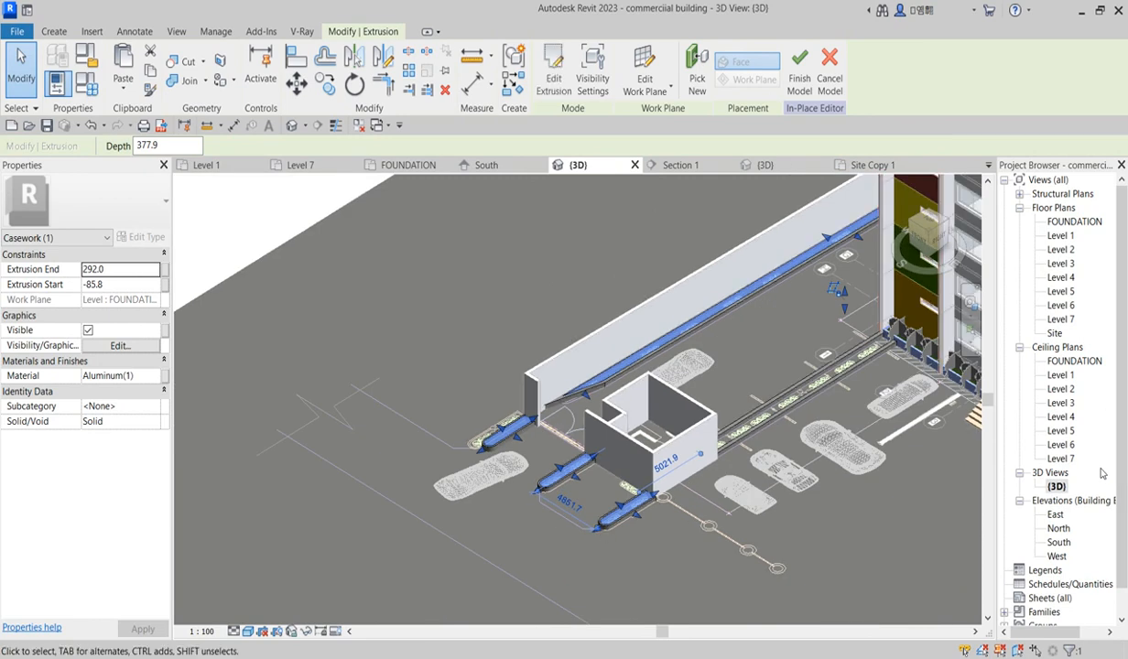
{"action": "scroll", "coordinate": [549, 532], "scroll_direction": "up", "scroll_amount": 2}
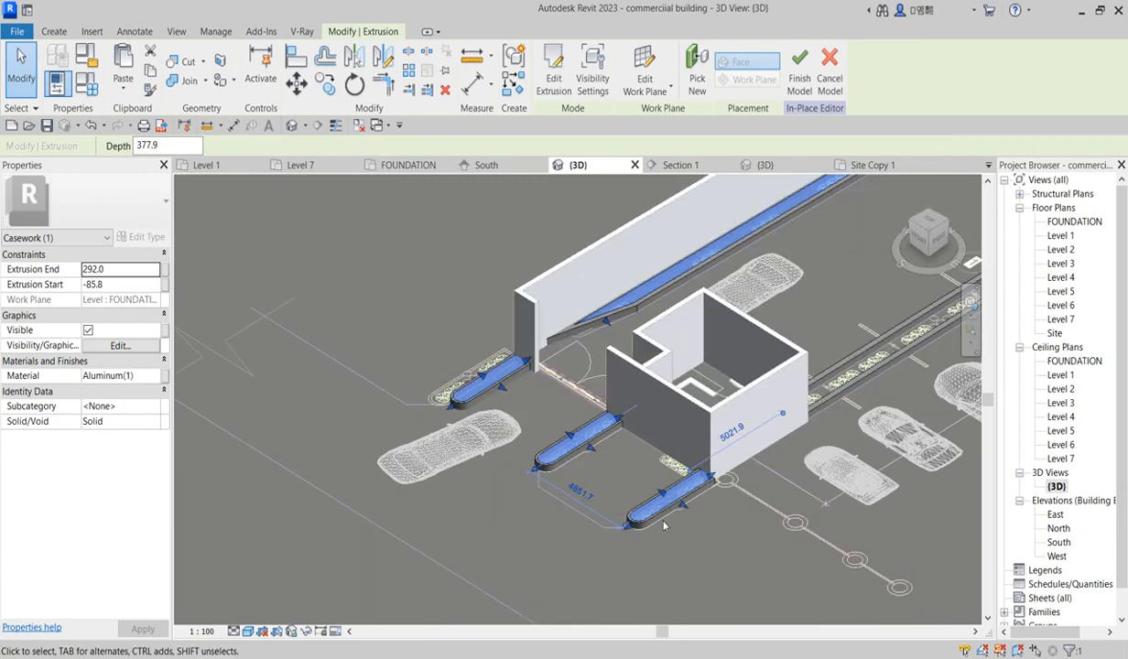
Step: In the South elevation, raise the curb extrusion's top to an extrusion end of about 309
{"action": "double_click", "coordinate": [1059, 528]}
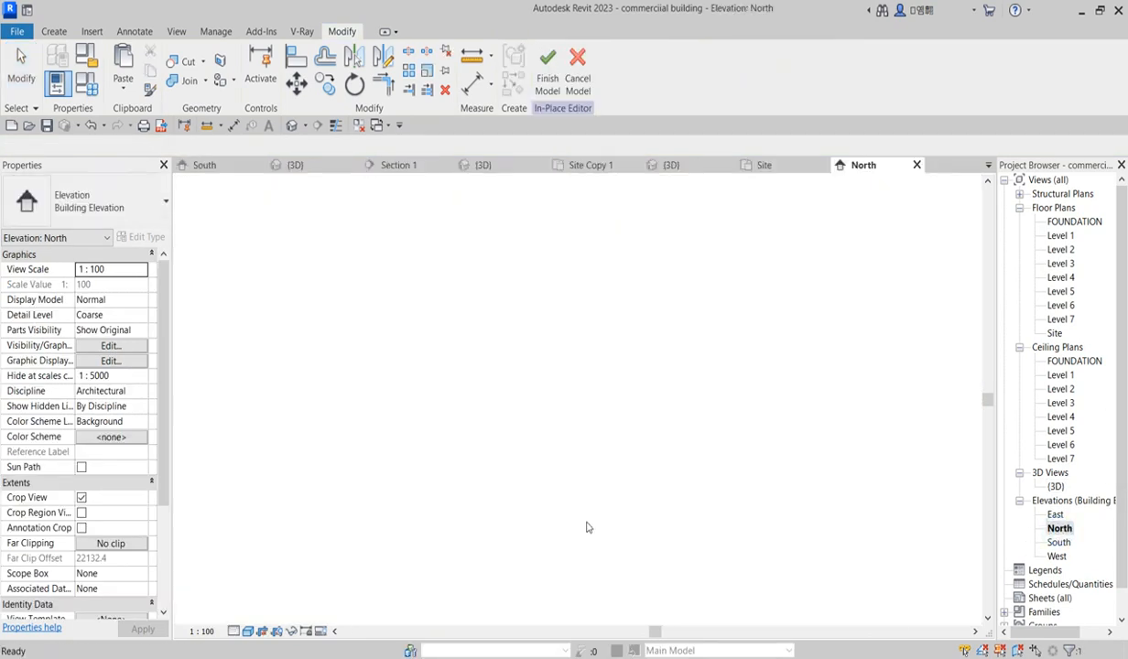
{"action": "double_click", "coordinate": [1058, 542]}
{"action": "left_click", "coordinate": [559, 499]}
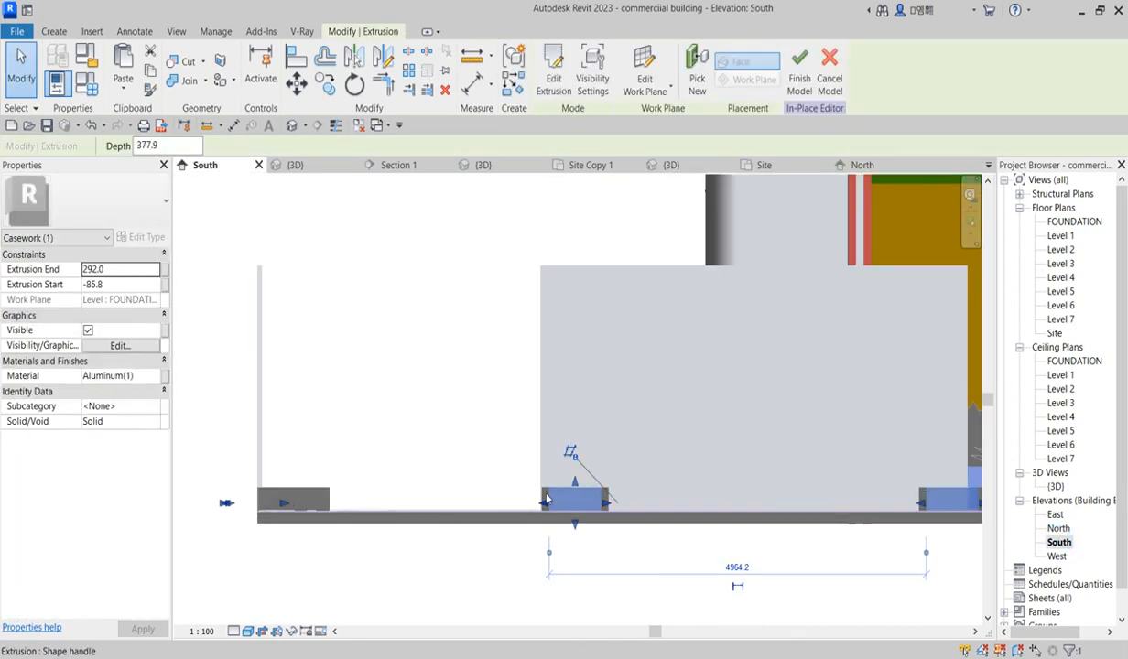
{"action": "scroll", "coordinate": [546, 500], "scroll_direction": "up", "scroll_amount": 10}
{"action": "left_click_drag", "start_coordinate": [580, 468], "coordinate": [579, 452]}
{"action": "scroll", "coordinate": [661, 441], "scroll_direction": "down", "scroll_amount": 4}
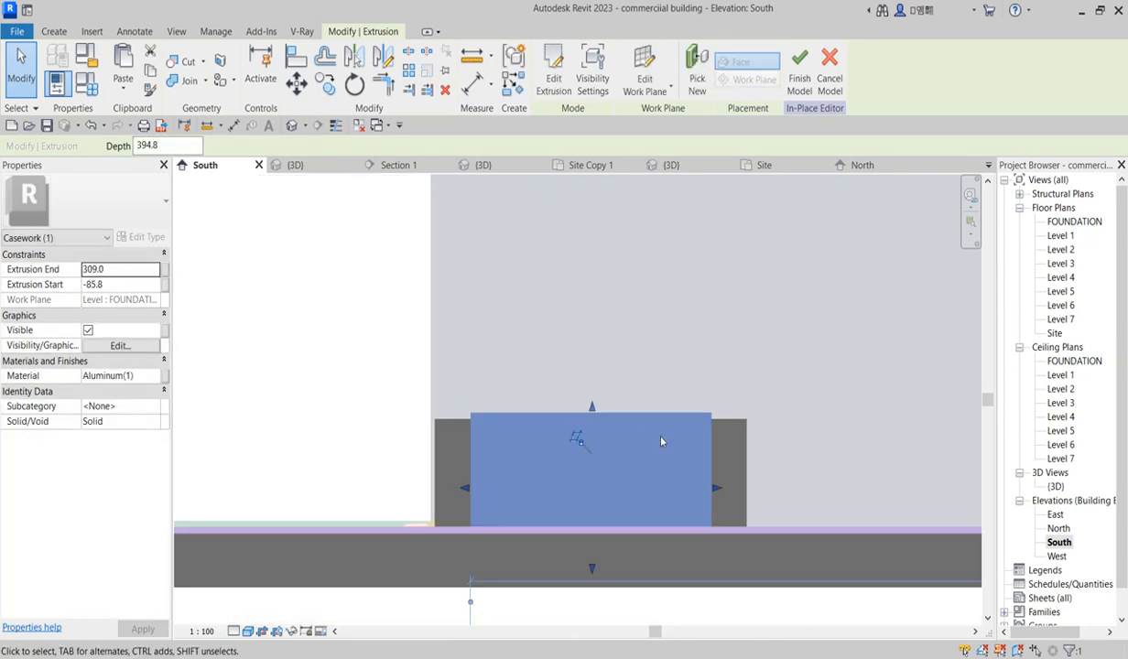
Step: Try to duplicate the Analytical Panels material for the lower curb extrusion in the South elevation
{"action": "scroll", "coordinate": [661, 441], "scroll_direction": "down", "scroll_amount": 2}
{"action": "left_click", "coordinate": [705, 595]}
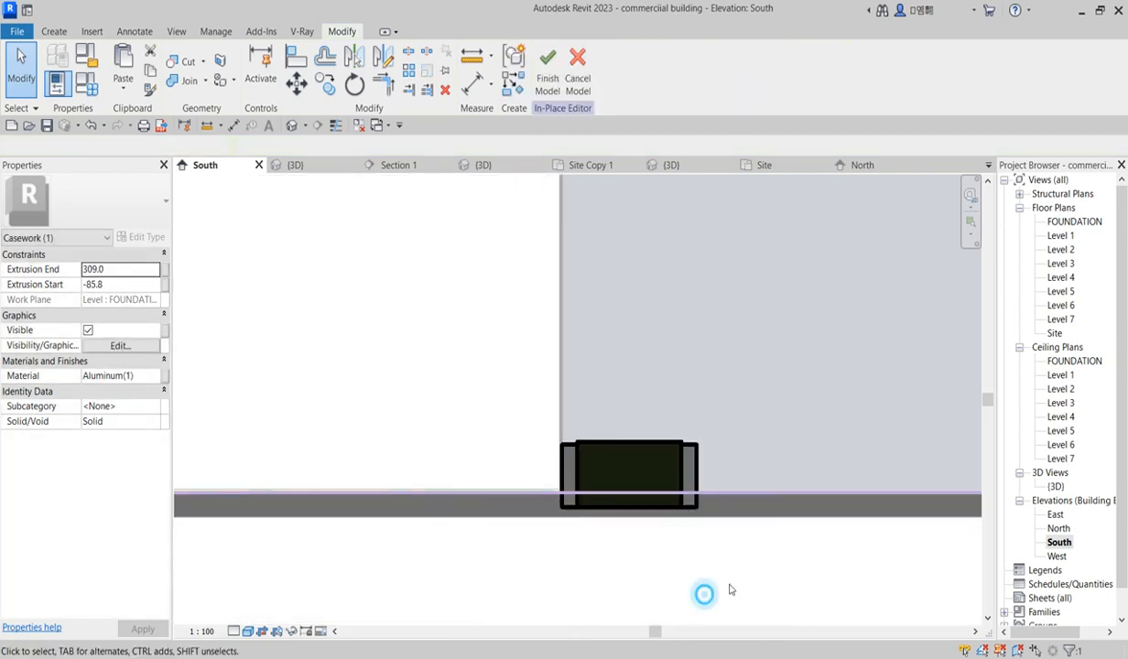
{"action": "left_click", "coordinate": [690, 458]}
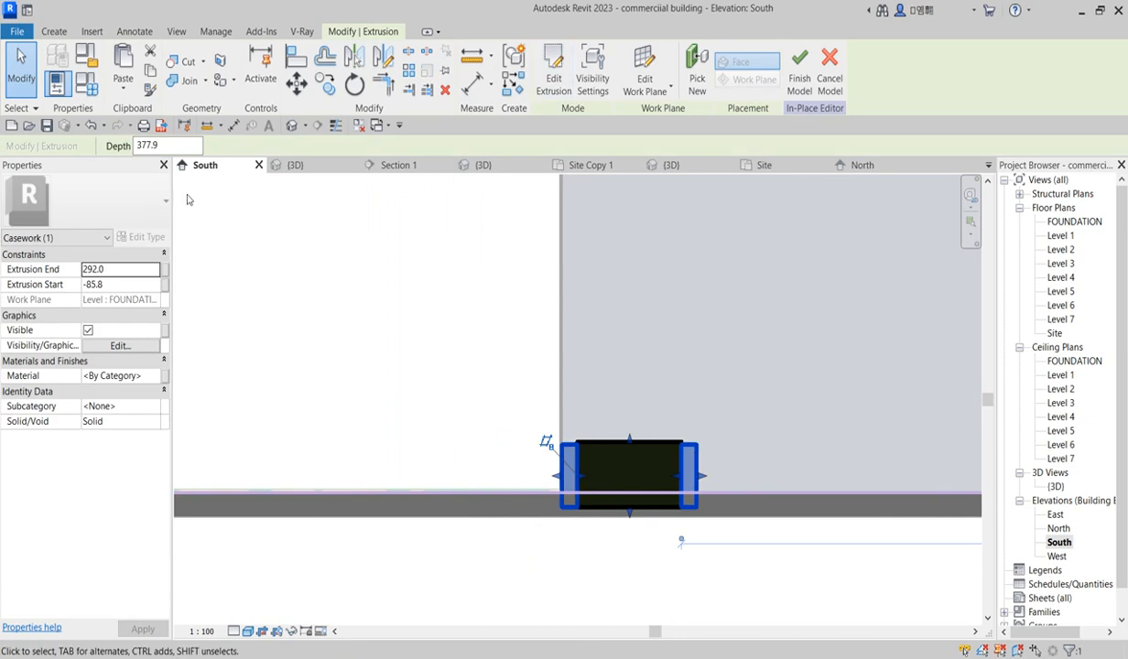
{"action": "left_click", "coordinate": [160, 377]}
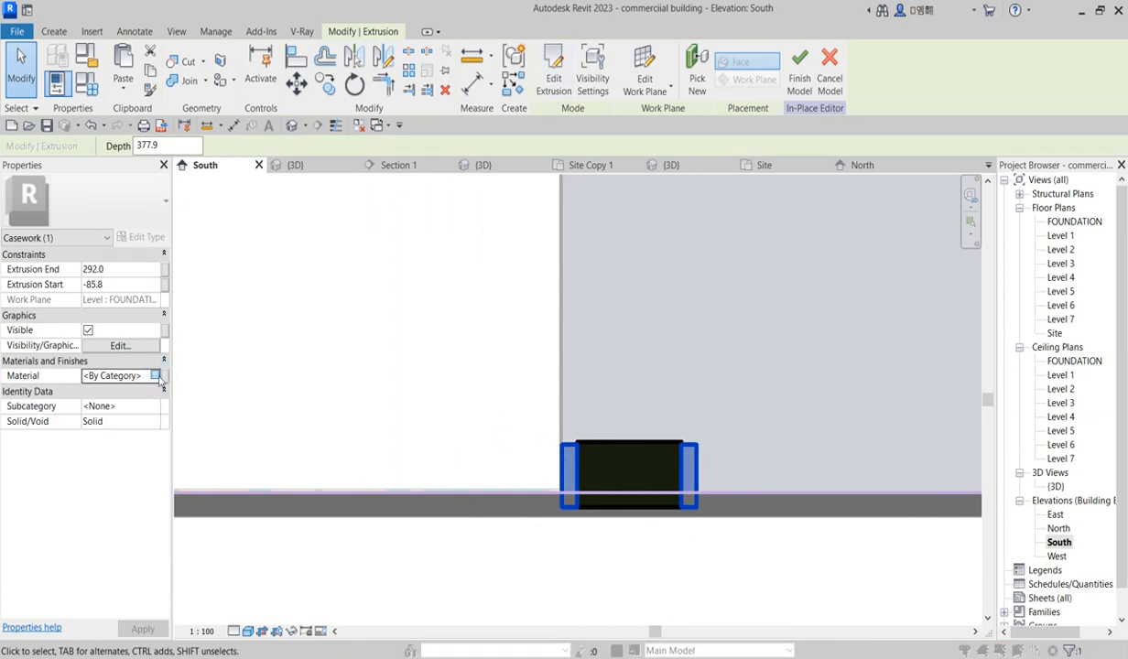
{"action": "left_click", "coordinate": [155, 375]}
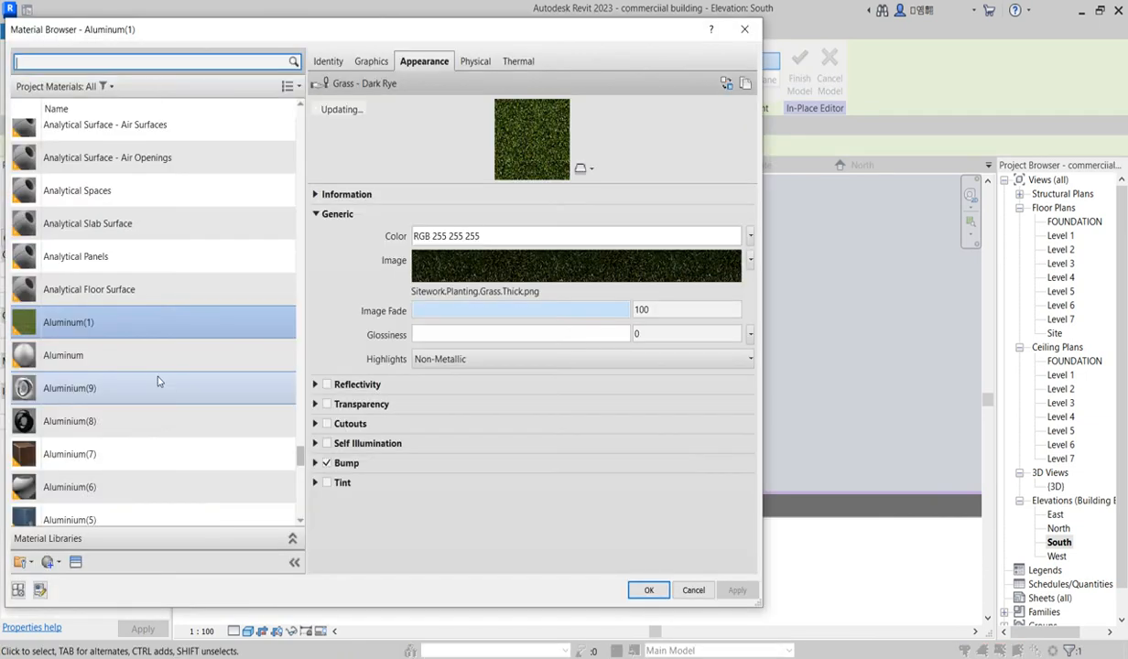
{"action": "left_click", "coordinate": [100, 266]}
{"action": "right_click", "coordinate": [100, 265]}
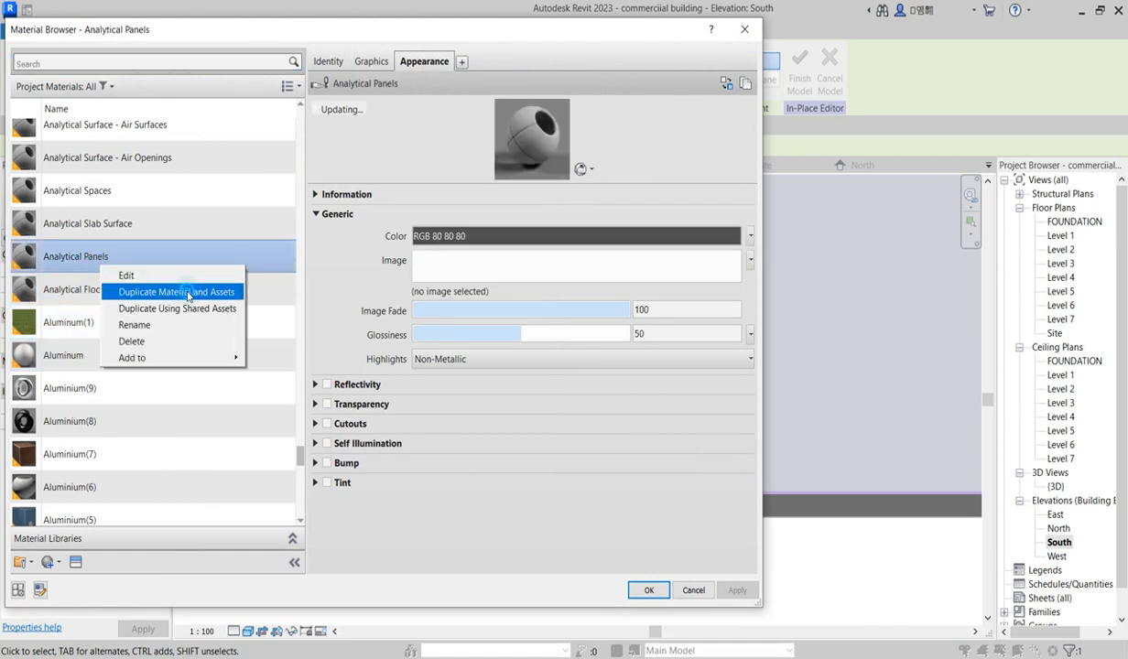
{"action": "left_click", "coordinate": [189, 295]}
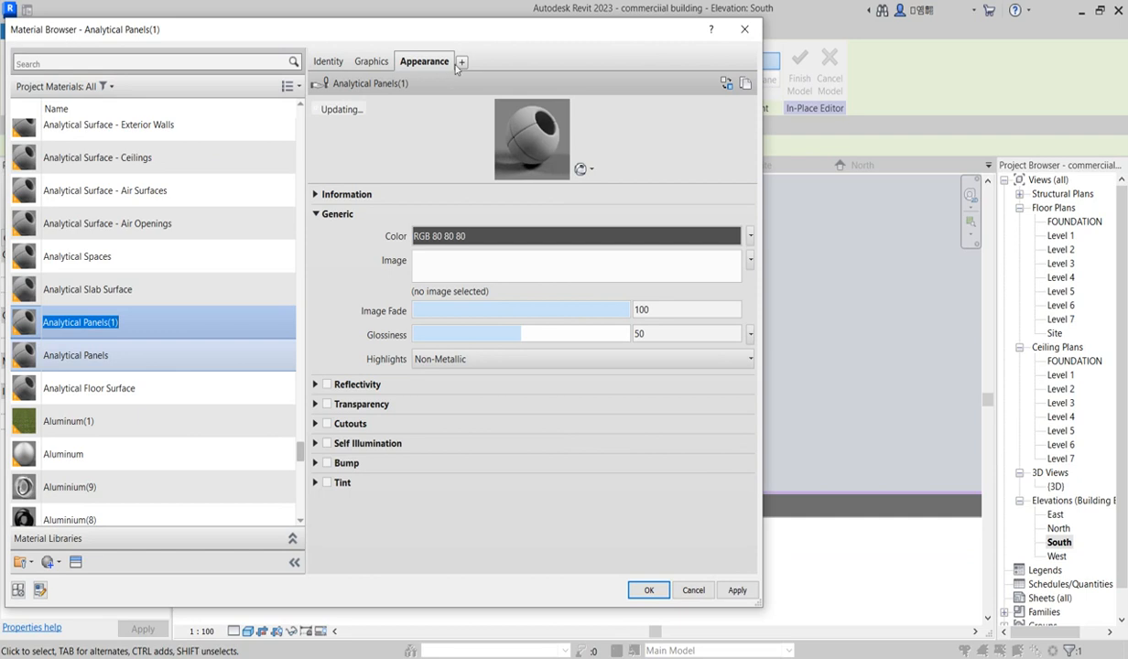
Step: Try to give the duplicate a Wax (White) appearance with Use Render Appearance, then close the material browser
{"action": "left_click", "coordinate": [372, 62]}
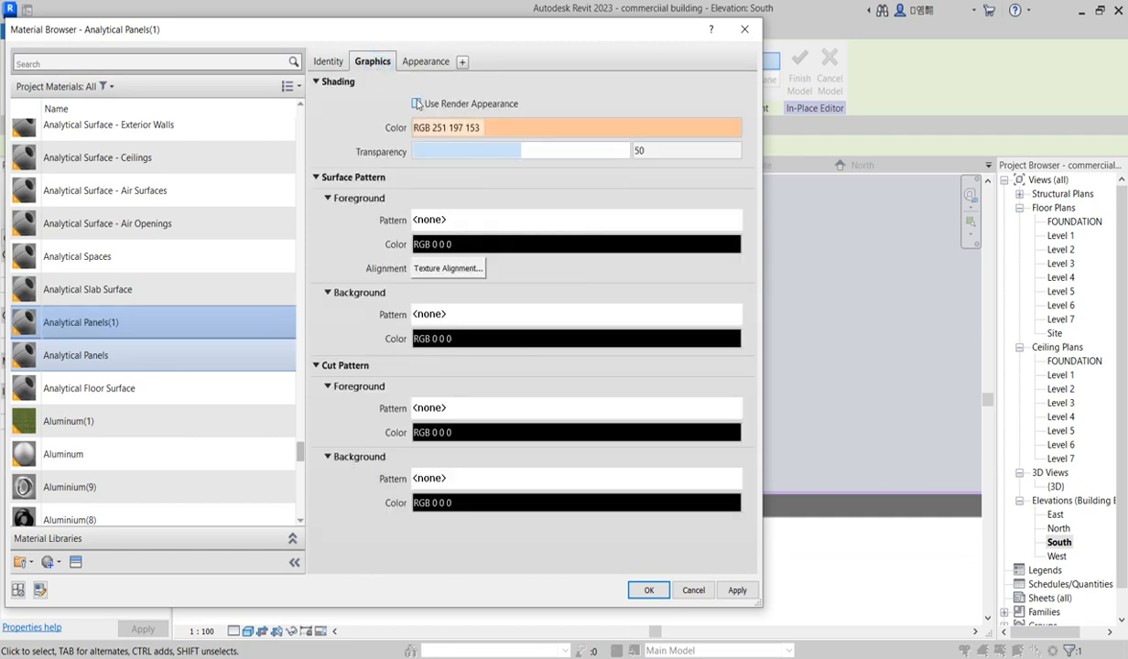
{"action": "left_click", "coordinate": [417, 103]}
{"action": "left_click", "coordinate": [426, 63]}
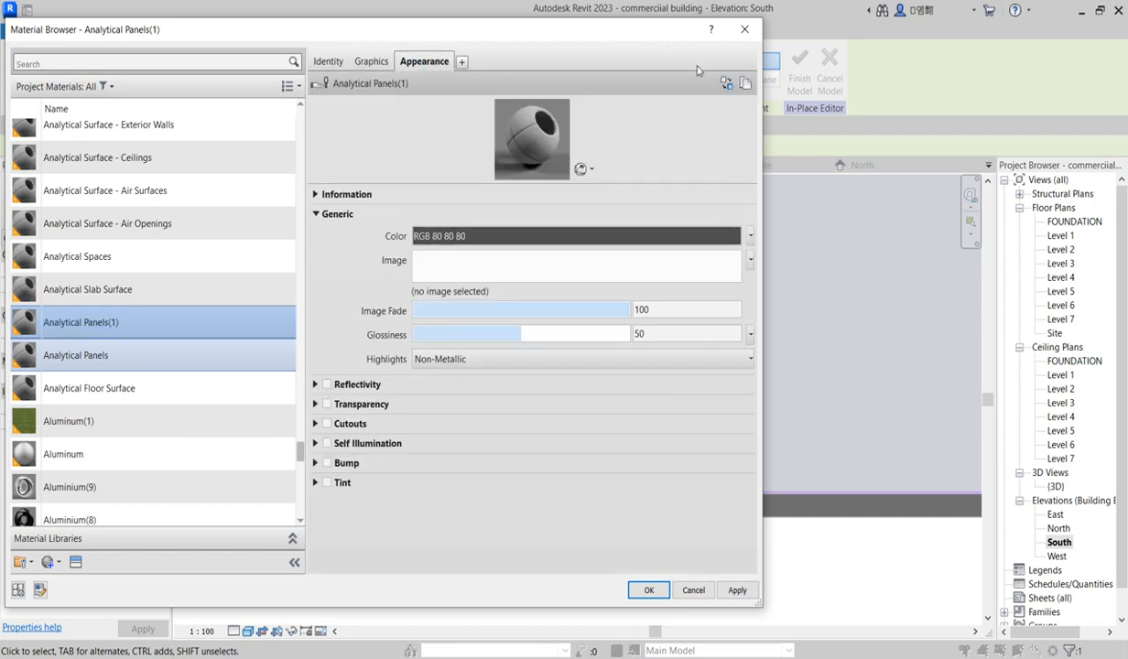
{"action": "left_click", "coordinate": [727, 83]}
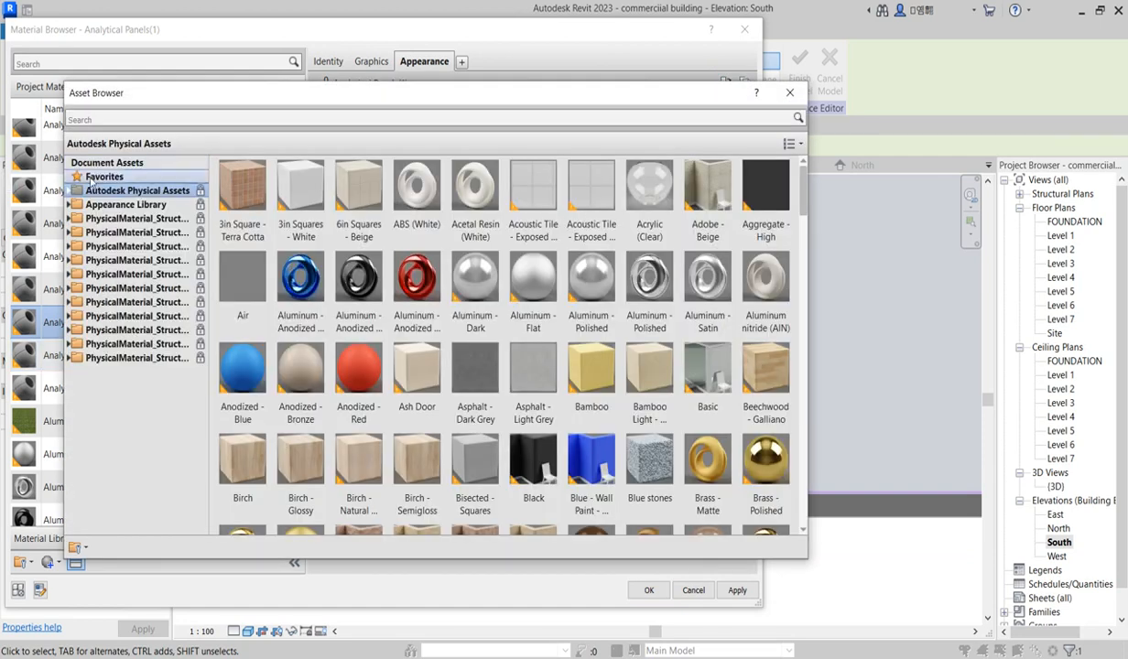
{"action": "left_click", "coordinate": [70, 207]}
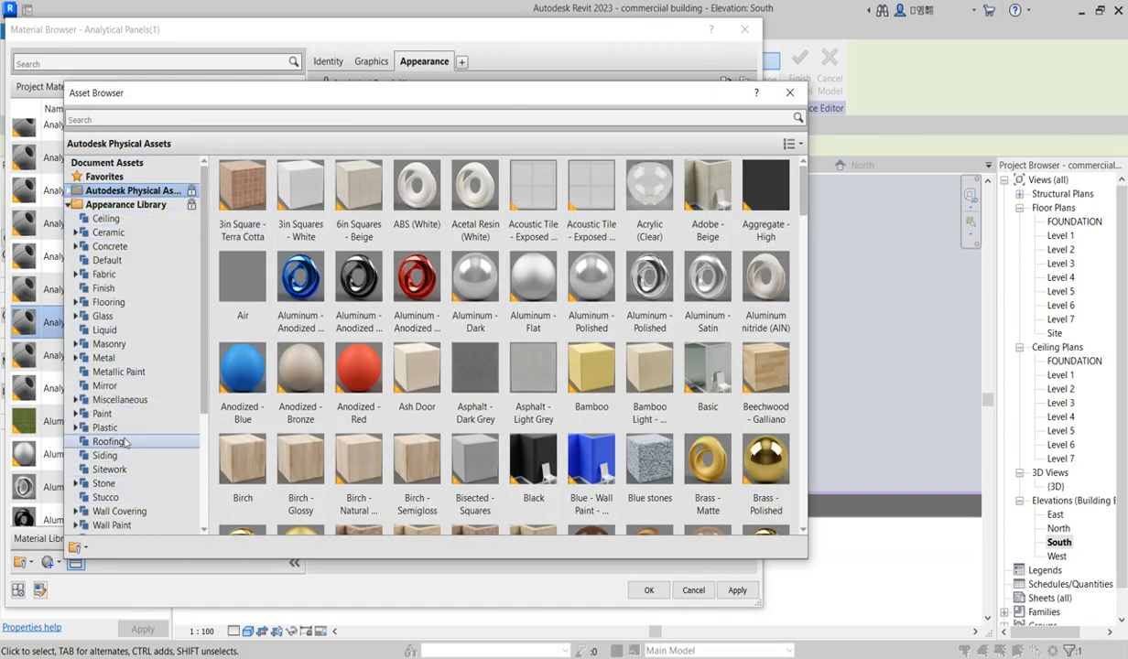
{"action": "left_click", "coordinate": [120, 400]}
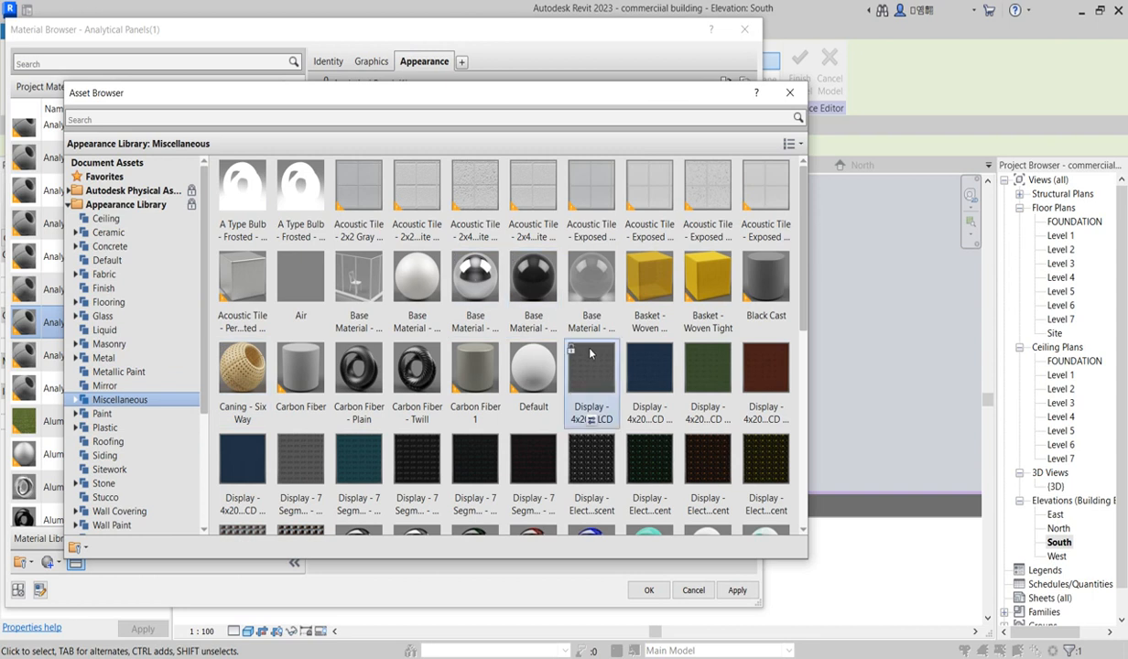
{"action": "scroll", "coordinate": [567, 335], "scroll_direction": "down", "scroll_amount": 5}
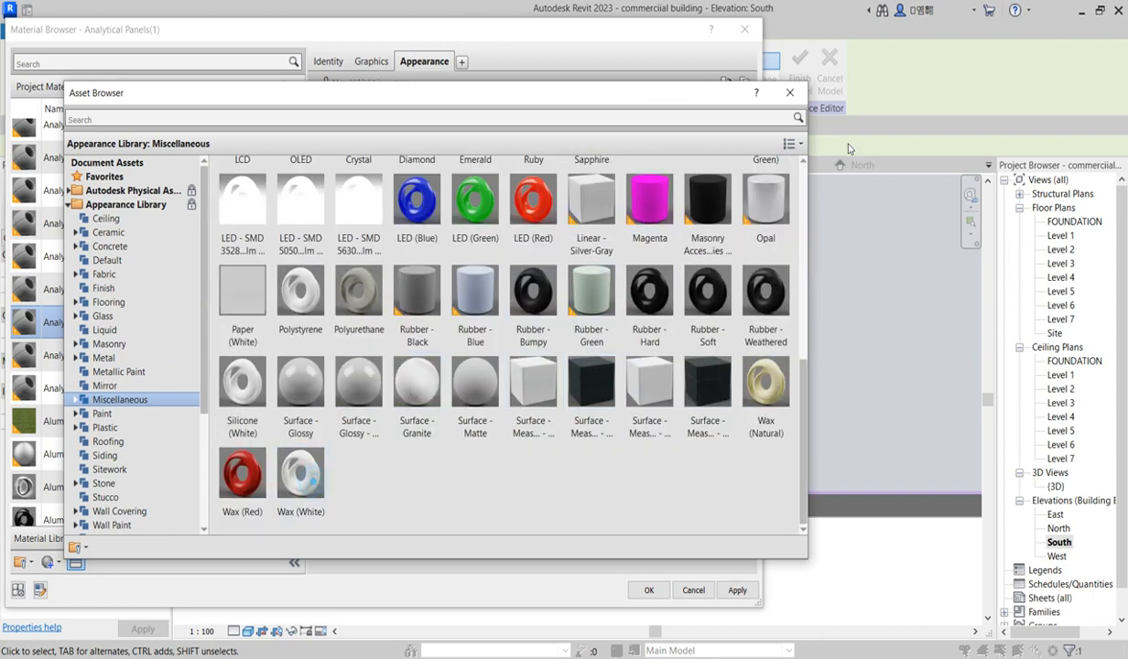
{"action": "left_click", "coordinate": [798, 95]}
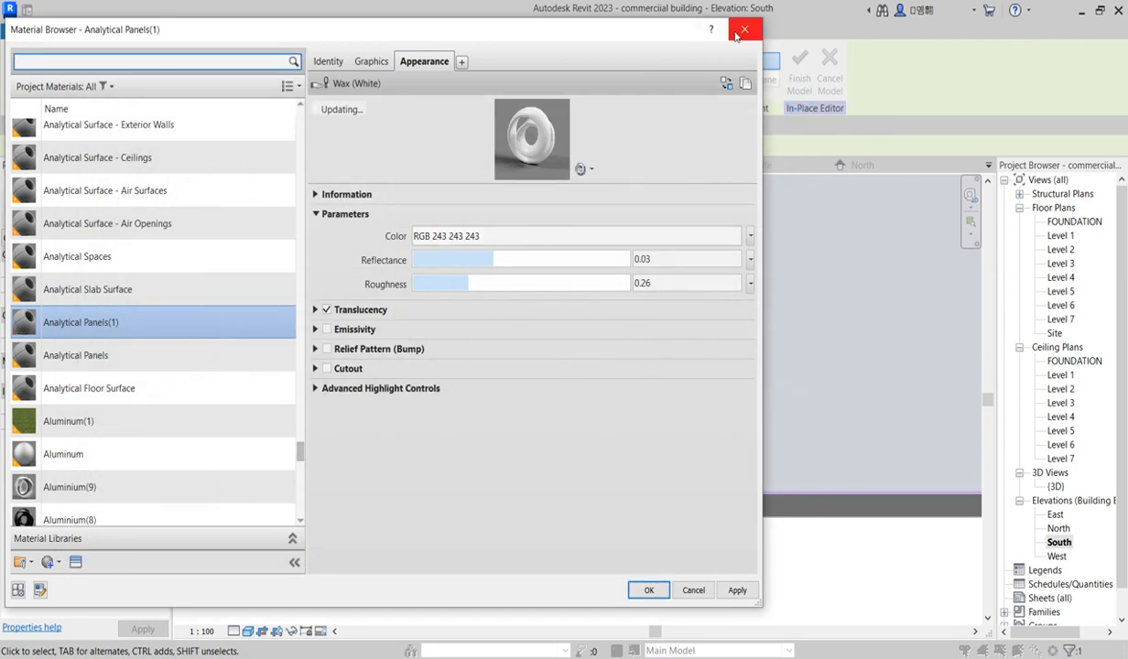
{"action": "left_click", "coordinate": [744, 30]}
{"action": "left_click", "coordinate": [478, 427]}
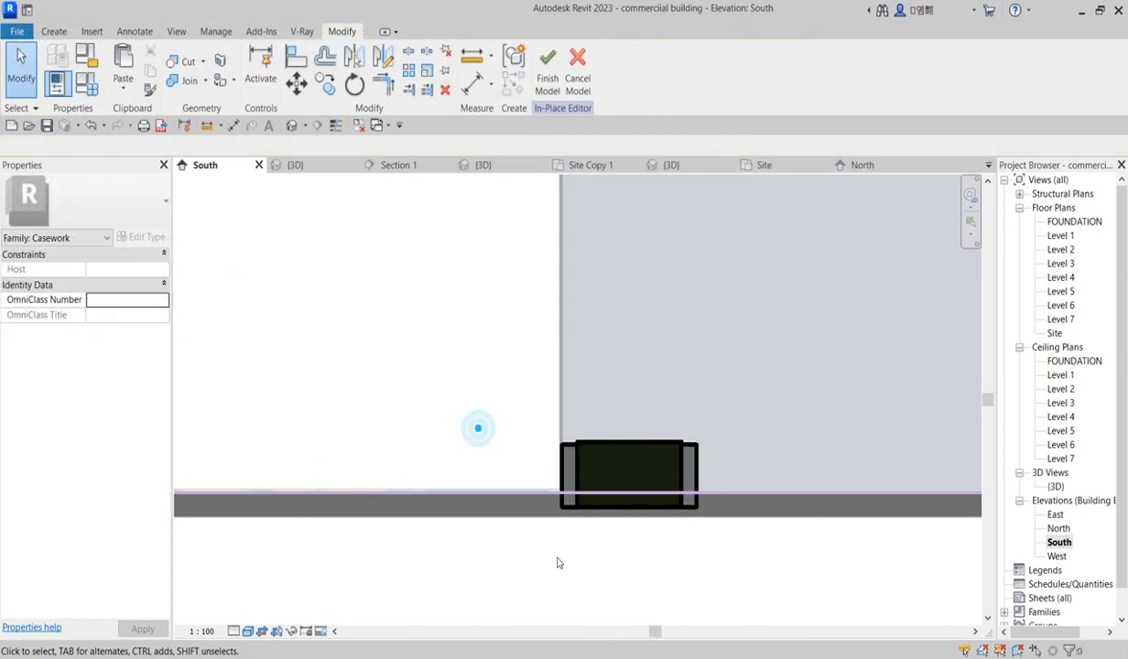
Step: In the 3D view, select the parking curb extrusion and duplicate the Analytical Panels material for it
{"action": "scroll", "coordinate": [557, 559], "scroll_direction": "down", "scroll_amount": 4}
{"action": "scroll", "coordinate": [639, 516], "scroll_direction": "up", "scroll_amount": 3}
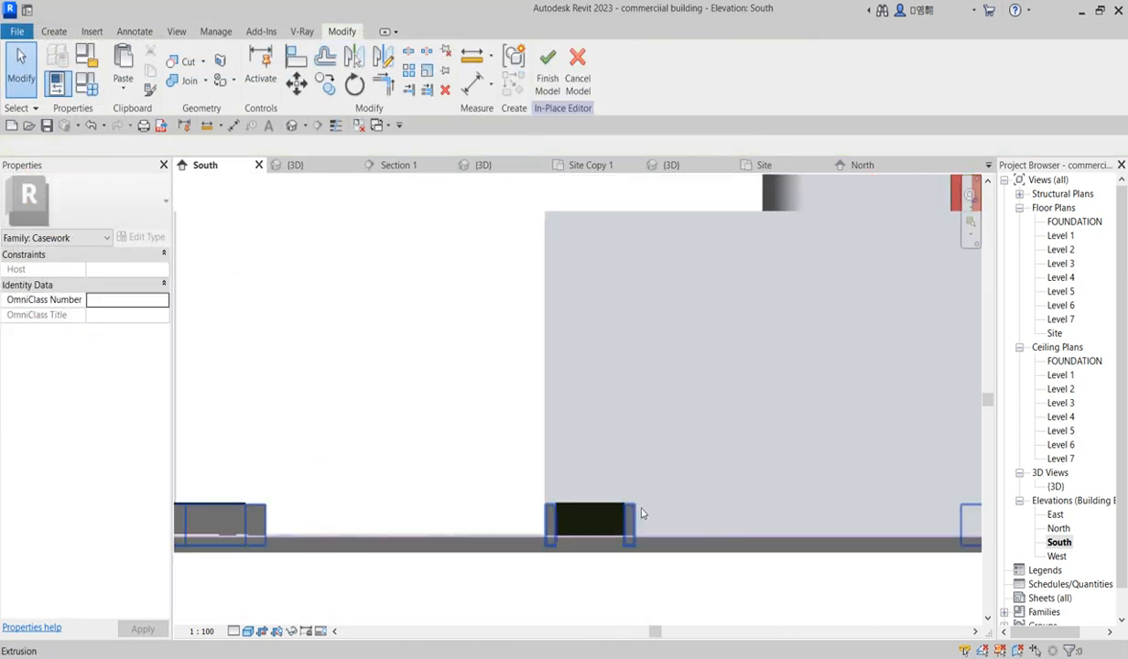
{"action": "double_click", "coordinate": [1058, 488]}
{"action": "scroll", "coordinate": [554, 458], "scroll_direction": "up", "scroll_amount": 3}
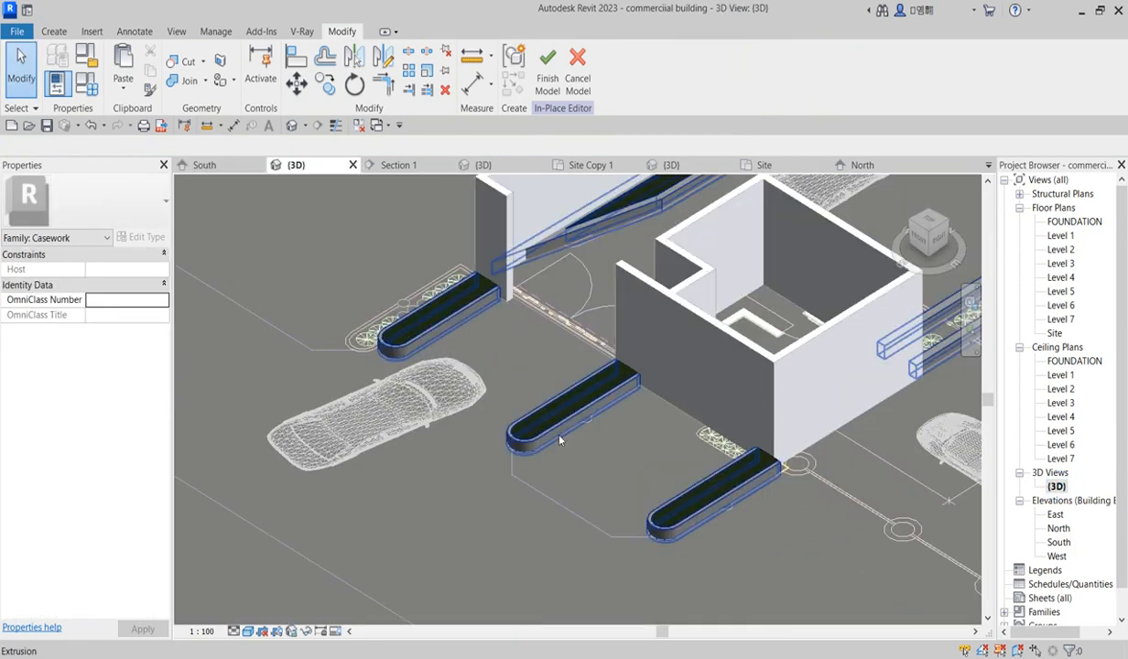
{"action": "left_click", "coordinate": [560, 438]}
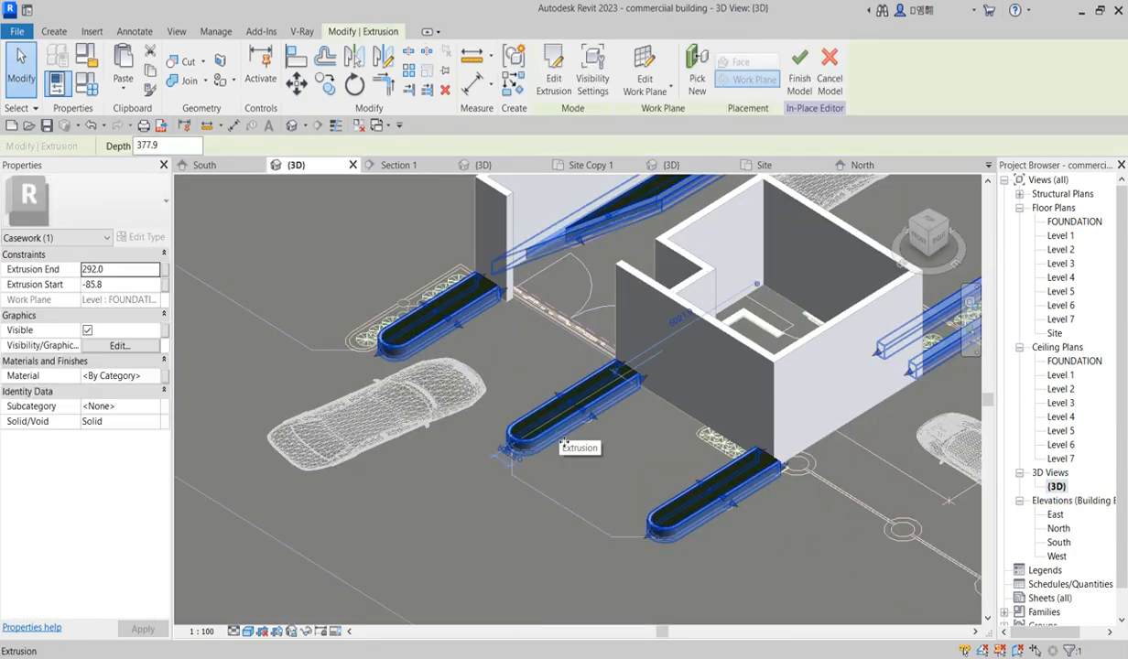
{"action": "left_click", "coordinate": [152, 377]}
{"action": "left_click", "coordinate": [154, 377]}
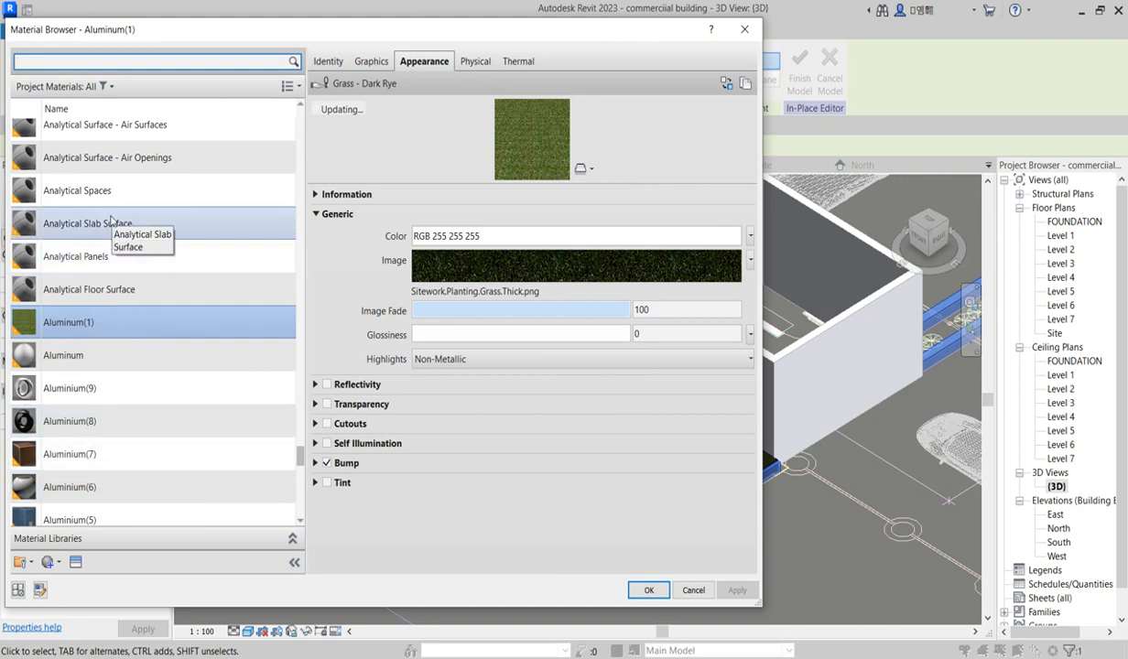
{"action": "left_click", "coordinate": [93, 257]}
{"action": "right_click", "coordinate": [99, 260]}
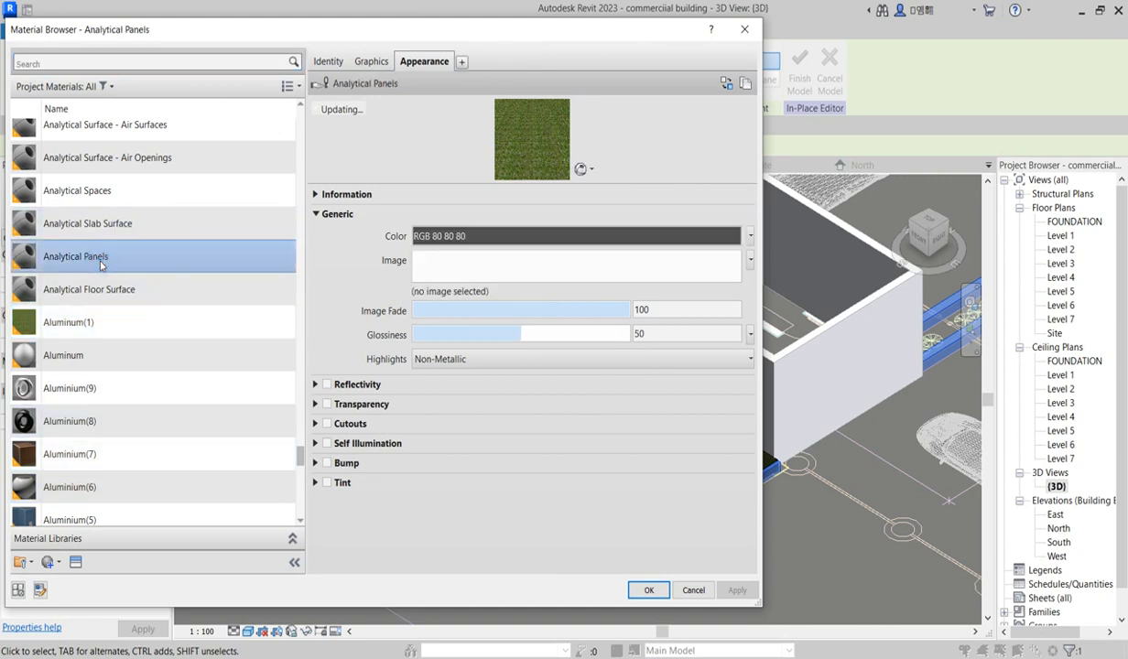
{"action": "left_click", "coordinate": [152, 291]}
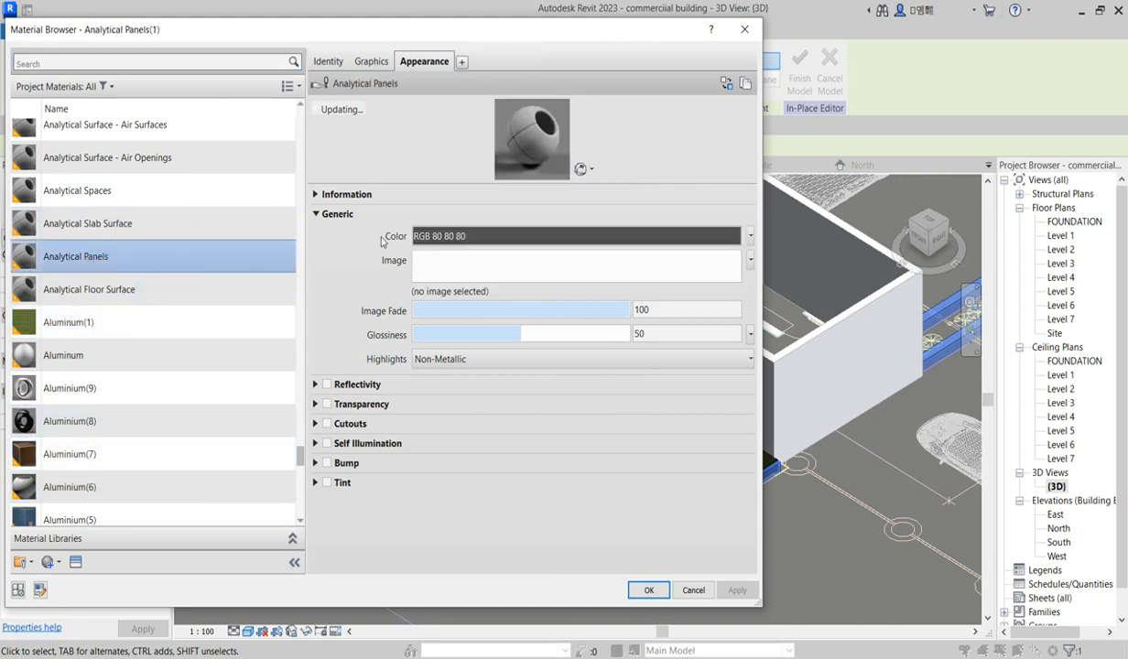
Step: Turn on Use Render Appearance and give the duplicated material a Wax (White) appearance from the Miscellaneous library, applying it
{"action": "left_click", "coordinate": [367, 62]}
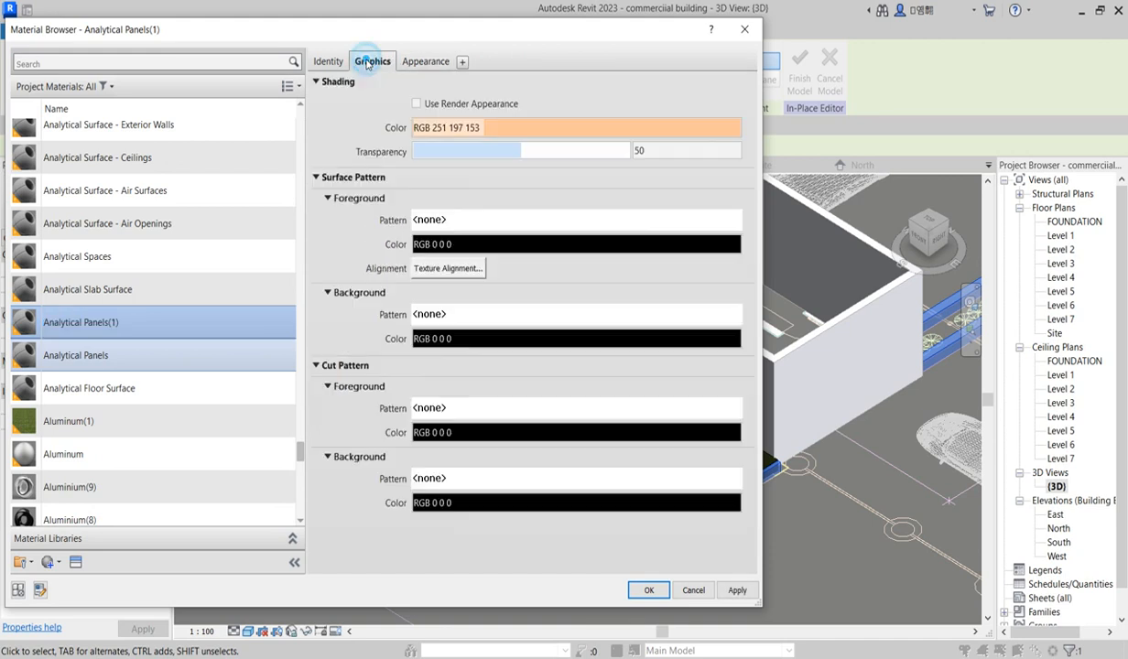
{"action": "left_click", "coordinate": [418, 103]}
{"action": "left_click", "coordinate": [431, 61]}
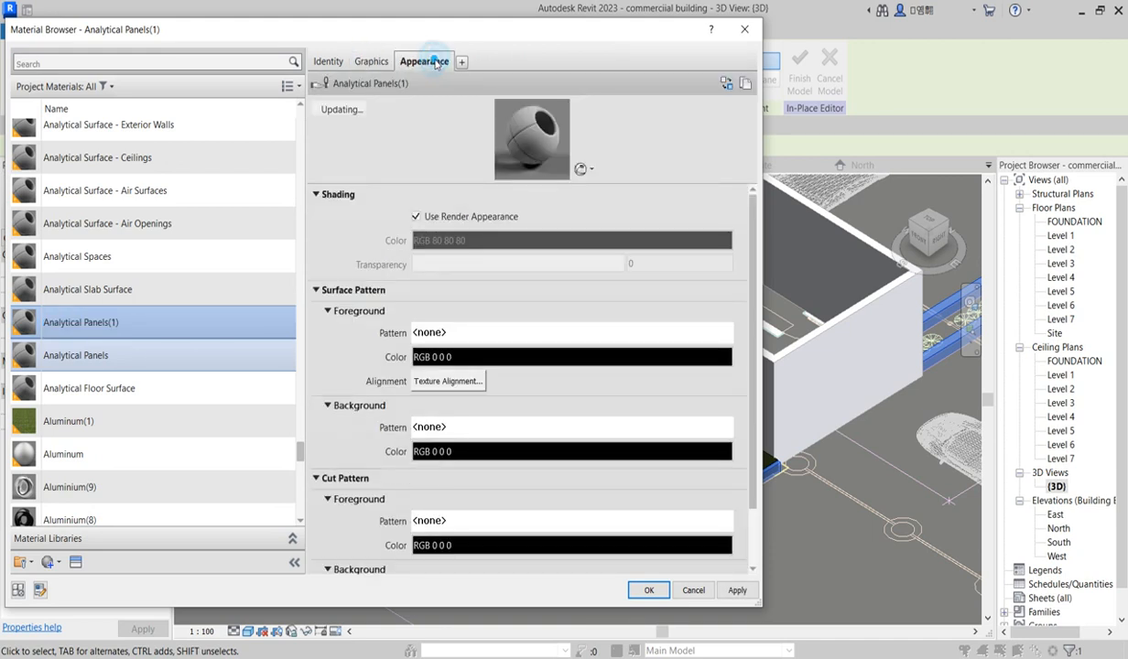
{"action": "left_click", "coordinate": [726, 83]}
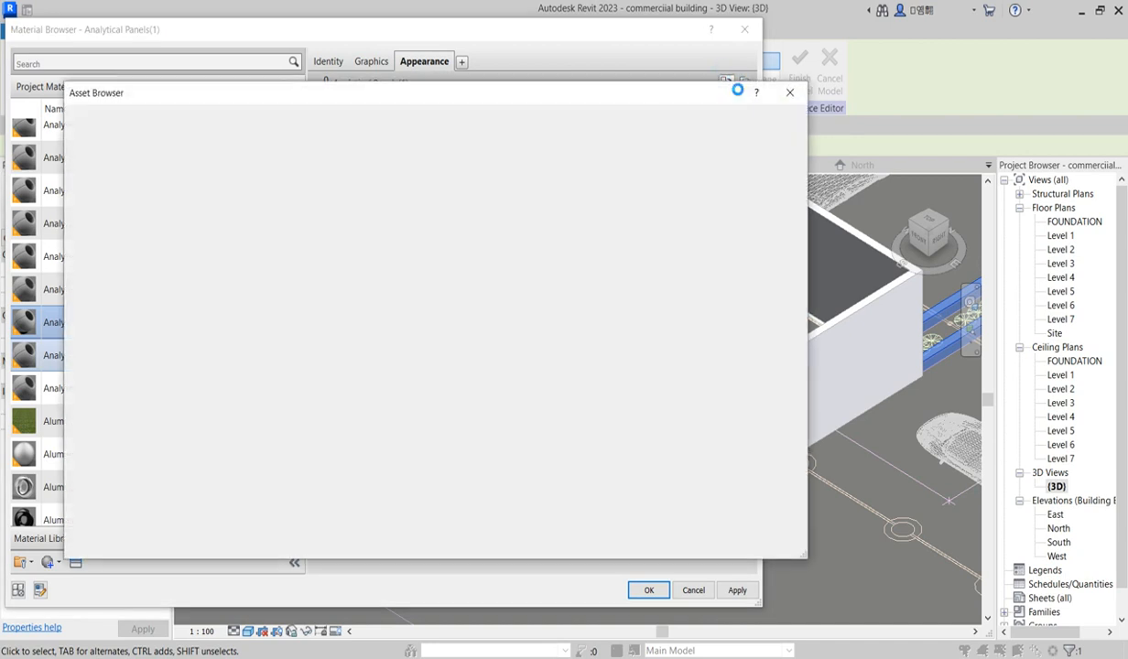
{"action": "left_click", "coordinate": [68, 205]}
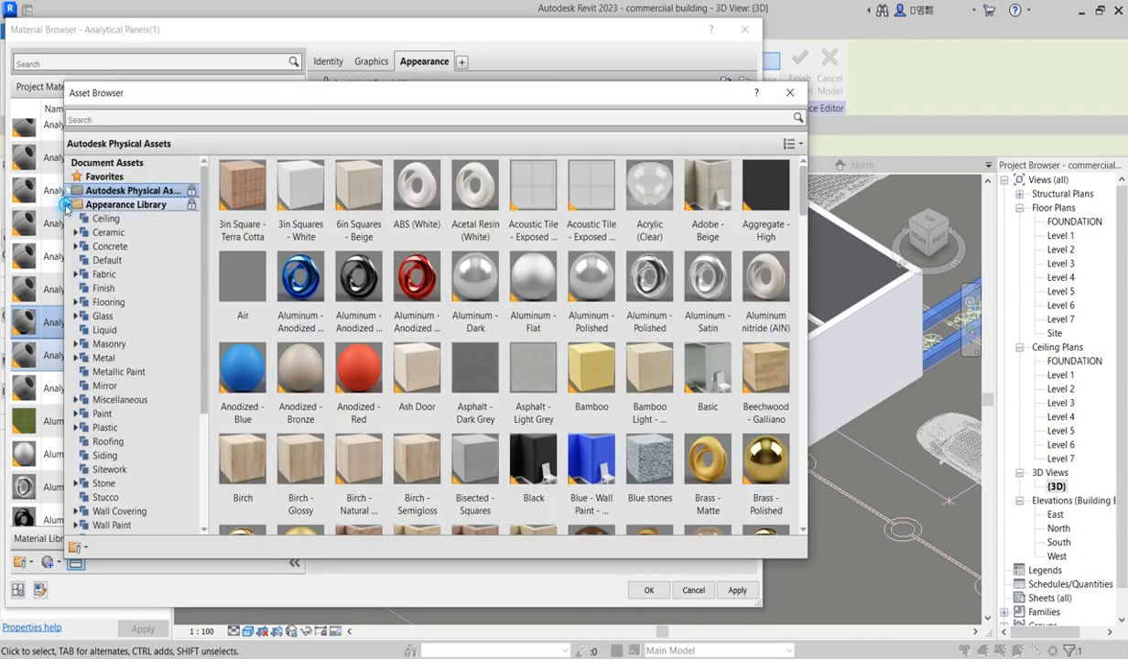
{"action": "scroll", "coordinate": [114, 366], "scroll_direction": "down", "scroll_amount": 3}
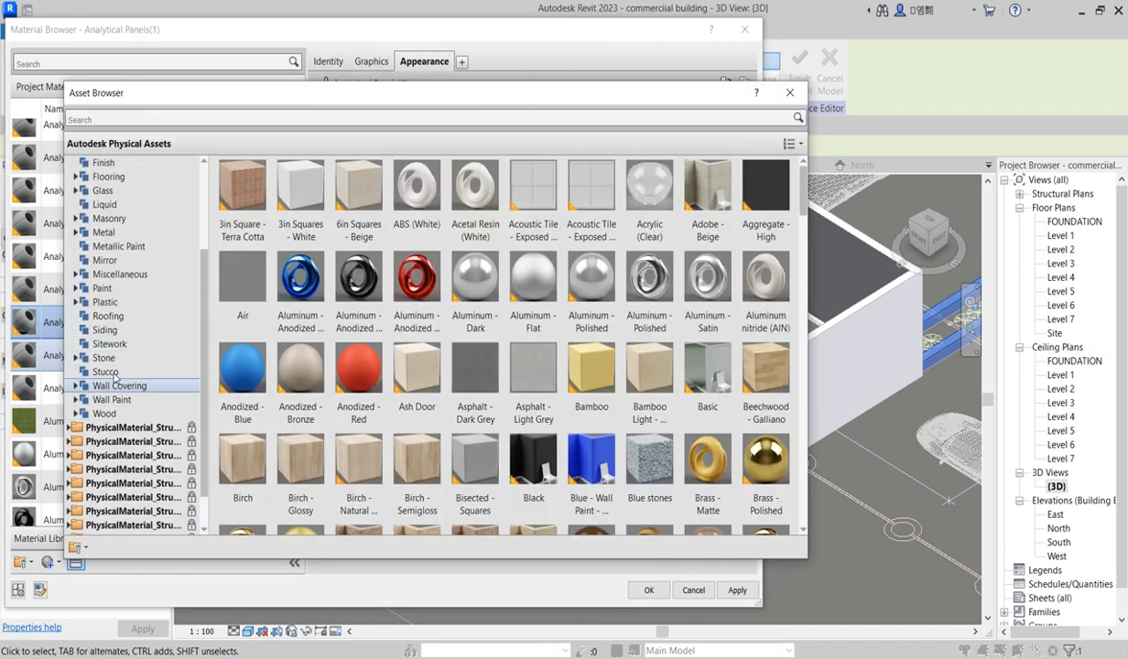
{"action": "left_click", "coordinate": [138, 276]}
{"action": "scroll", "coordinate": [474, 329], "scroll_direction": "down", "scroll_amount": 5}
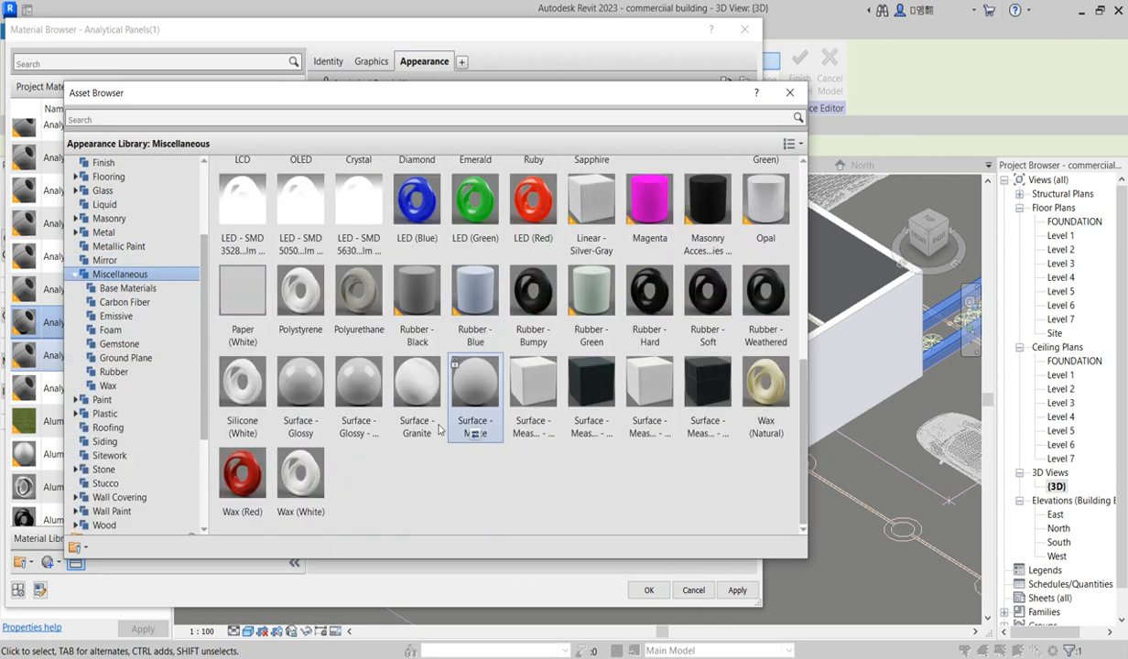
{"action": "left_click", "coordinate": [786, 99]}
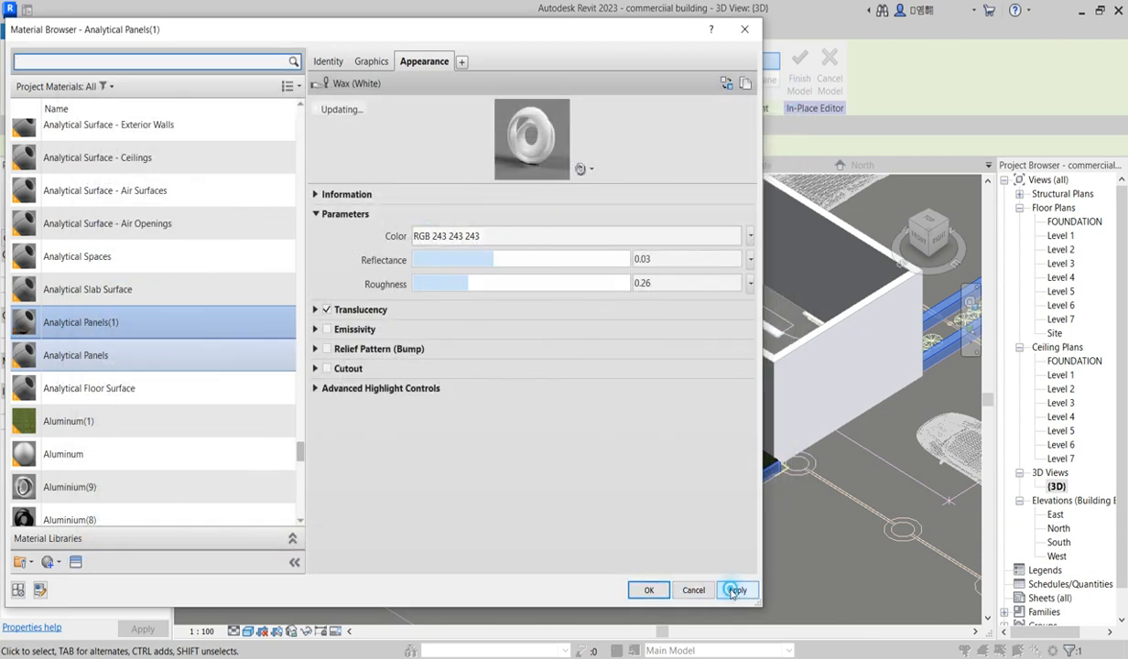
{"action": "left_click", "coordinate": [736, 591]}
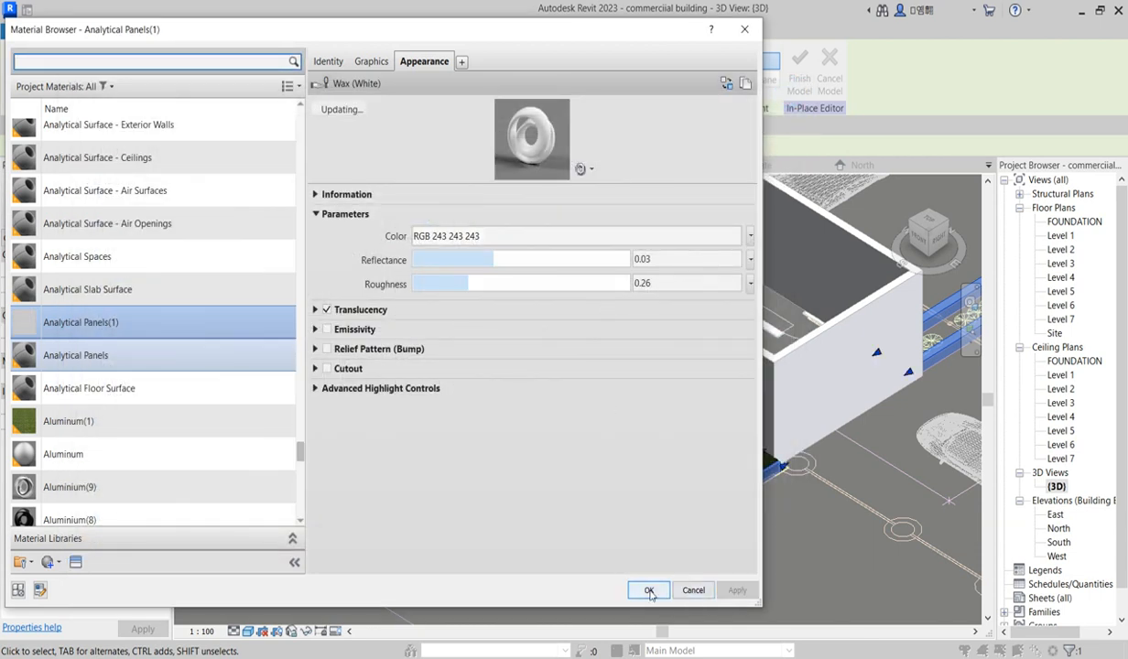
{"action": "left_click", "coordinate": [649, 590]}
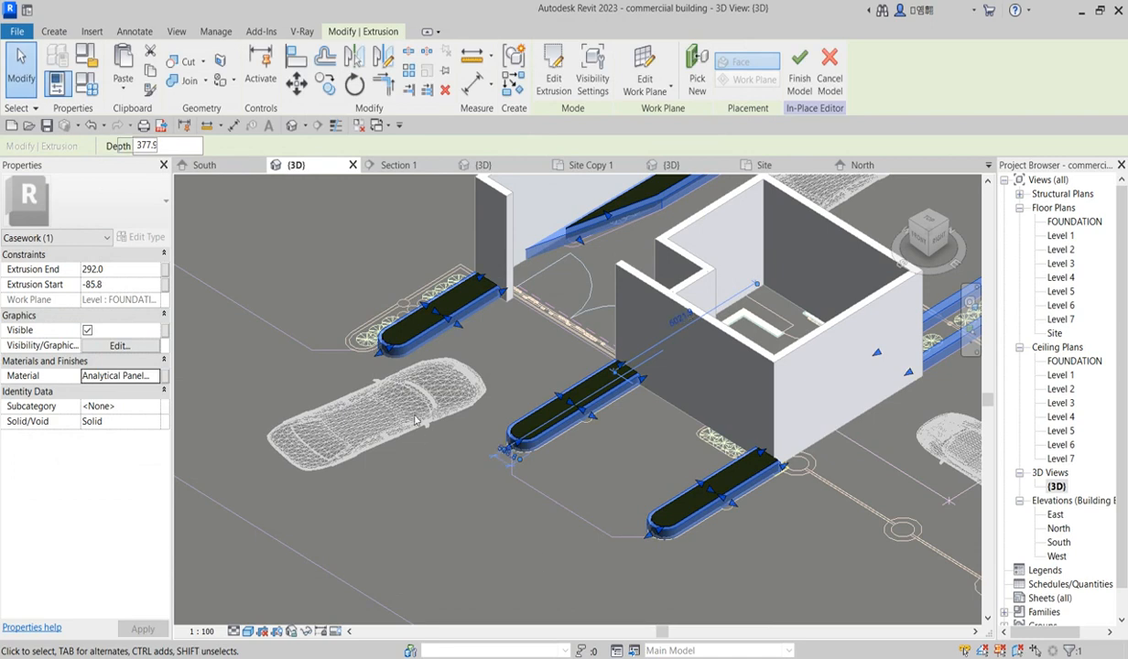
Step: Edit the planter curb extrusion's sketch and open the FOUNDATION floor plan
{"action": "left_click", "coordinate": [347, 282]}
{"action": "scroll", "coordinate": [470, 328], "scroll_direction": "down", "scroll_amount": 5}
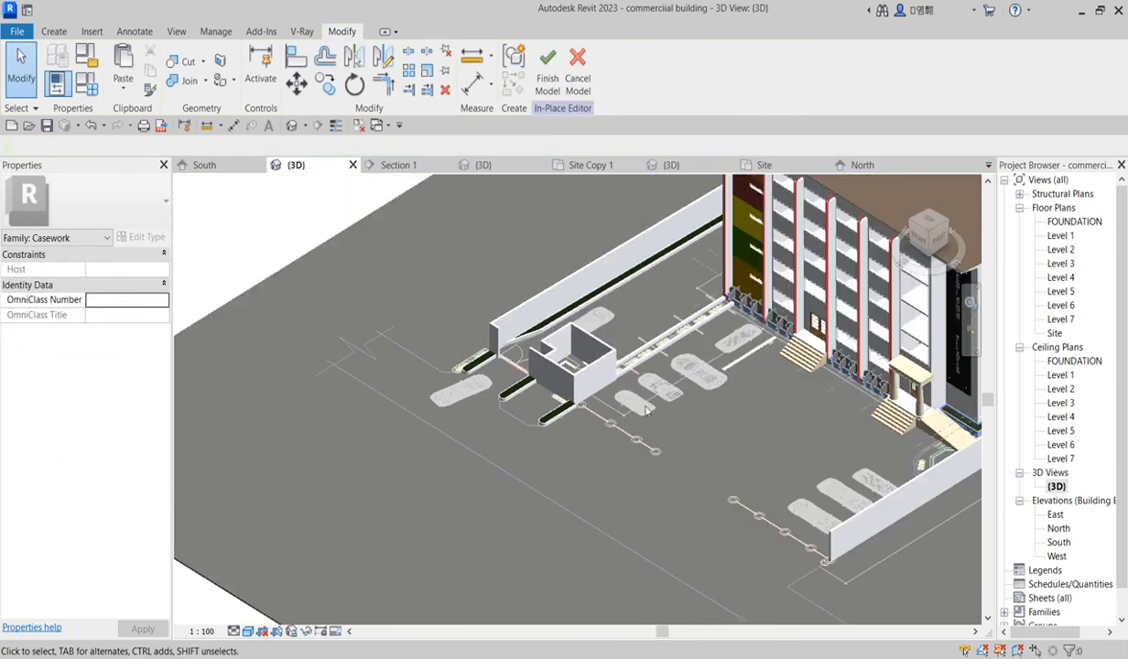
{"action": "scroll", "coordinate": [646, 394], "scroll_direction": "up", "scroll_amount": 2}
{"action": "scroll", "coordinate": [627, 317], "scroll_direction": "up", "scroll_amount": 4}
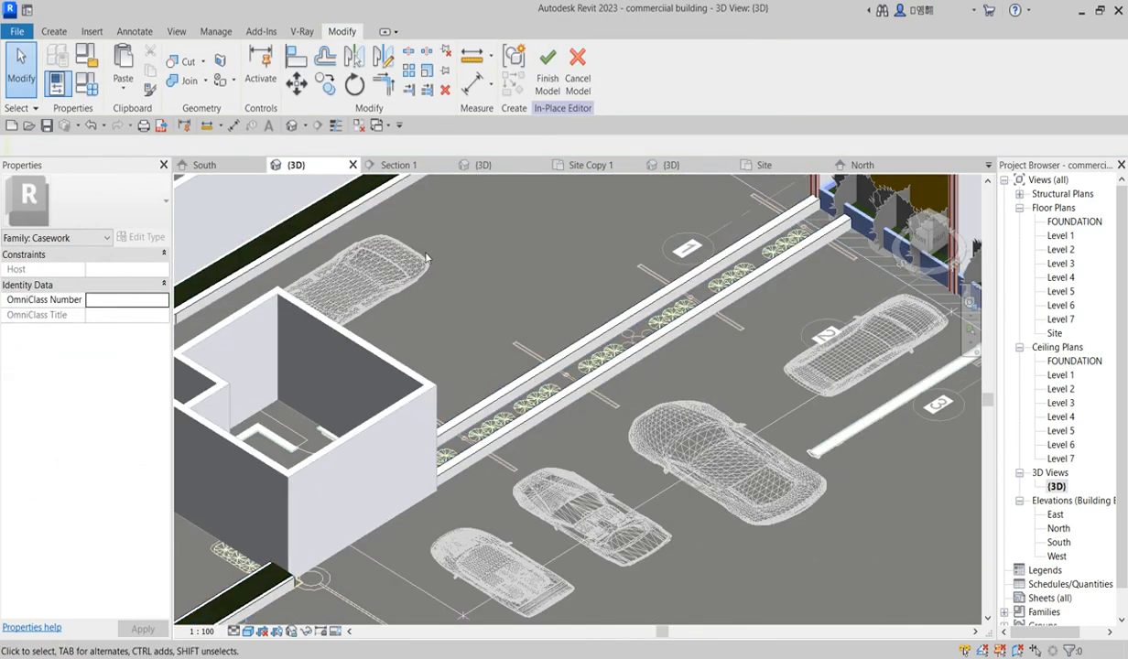
{"action": "scroll", "coordinate": [353, 293], "scroll_direction": "down", "scroll_amount": 2}
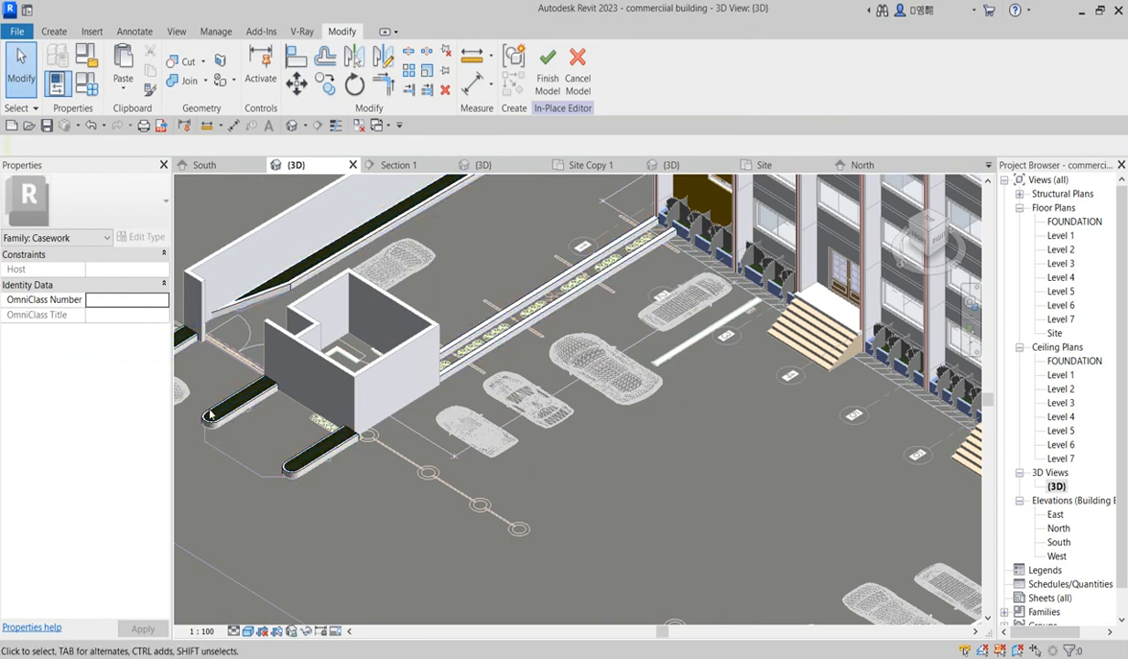
{"action": "scroll", "coordinate": [205, 414], "scroll_direction": "up", "scroll_amount": 3}
{"action": "left_click", "coordinate": [209, 429]}
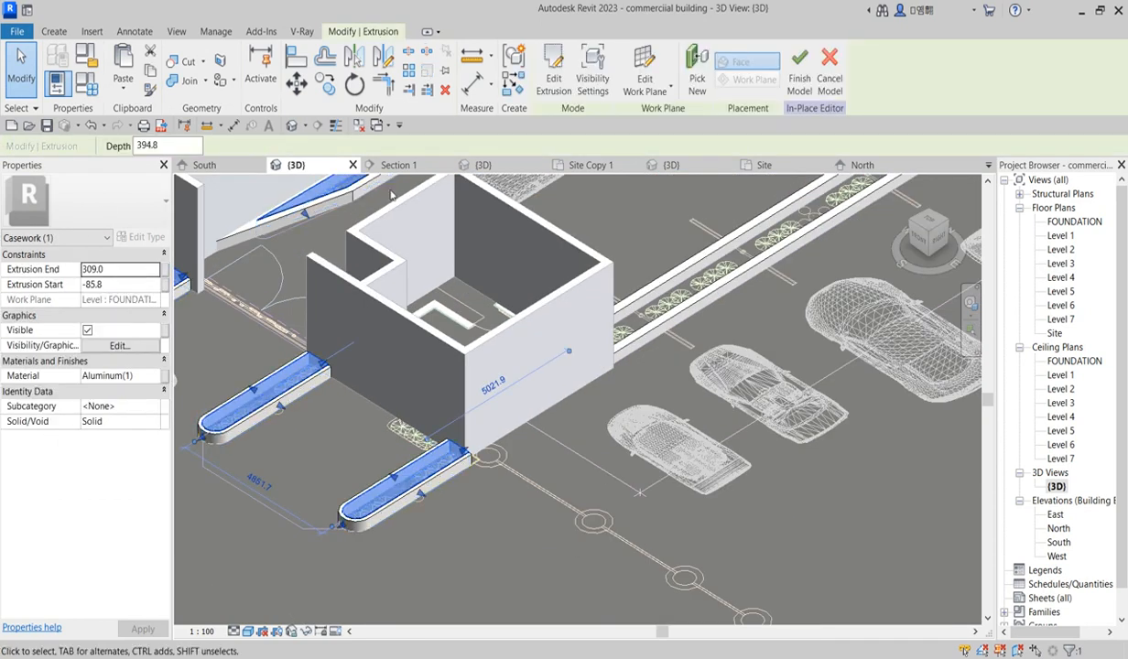
{"action": "left_click", "coordinate": [550, 73]}
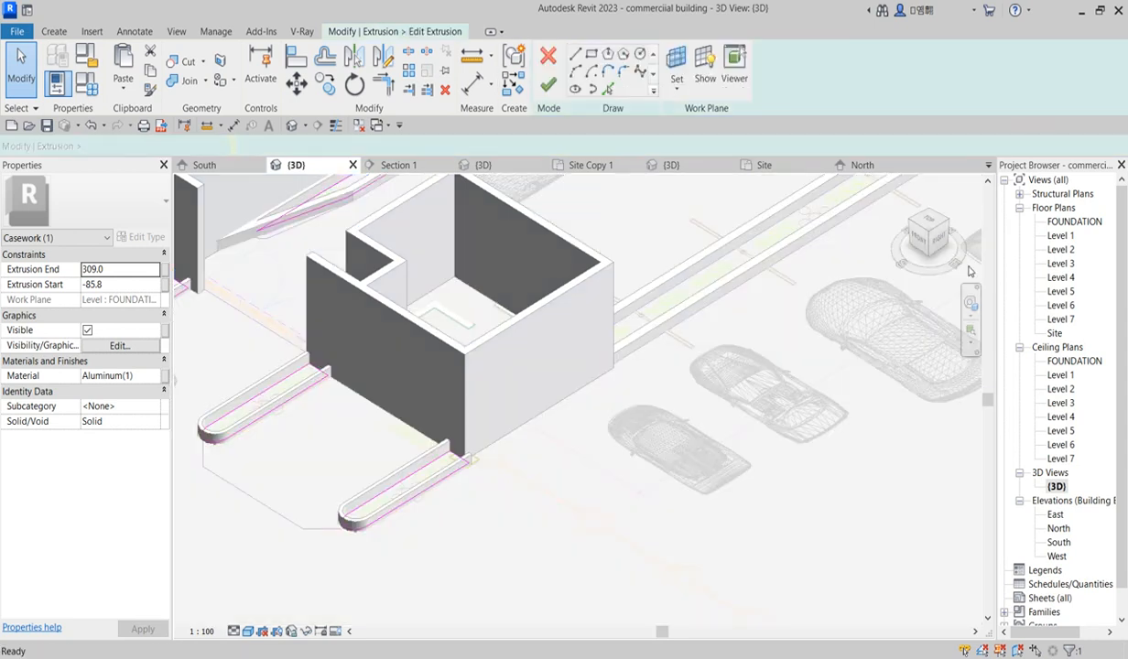
{"action": "double_click", "coordinate": [1076, 223]}
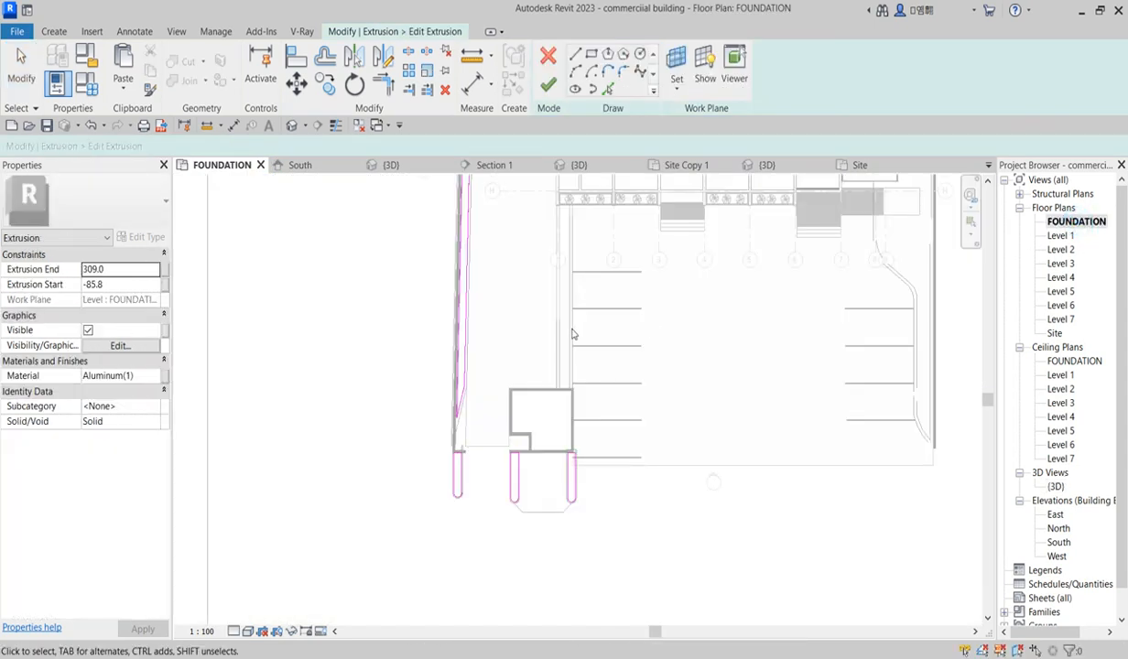
Step: Rework the planter curb's sketch by picking a wall line and trimming the sketch lines to a corner
{"action": "left_click", "coordinate": [609, 89]}
{"action": "scroll", "coordinate": [554, 245], "scroll_direction": "up", "scroll_amount": 3}
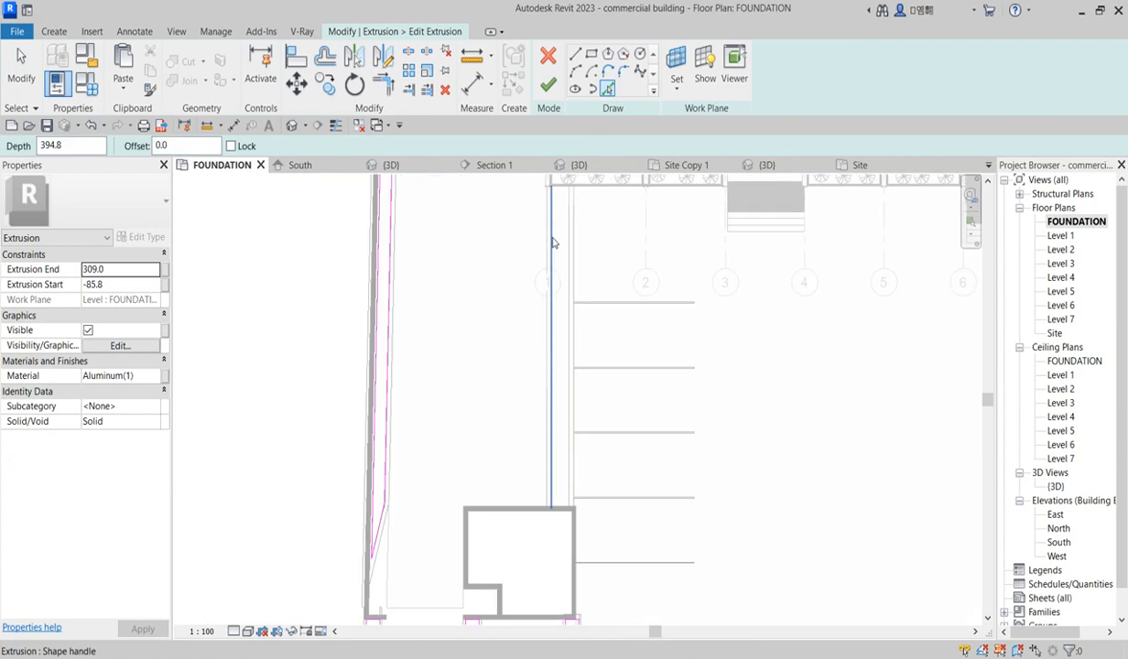
{"action": "scroll", "coordinate": [560, 225], "scroll_direction": "up", "scroll_amount": 2}
{"action": "scroll", "coordinate": [561, 225], "scroll_direction": "down", "scroll_amount": 1}
{"action": "scroll", "coordinate": [558, 220], "scroll_direction": "up", "scroll_amount": 1}
{"action": "scroll", "coordinate": [559, 238], "scroll_direction": "down", "scroll_amount": 4}
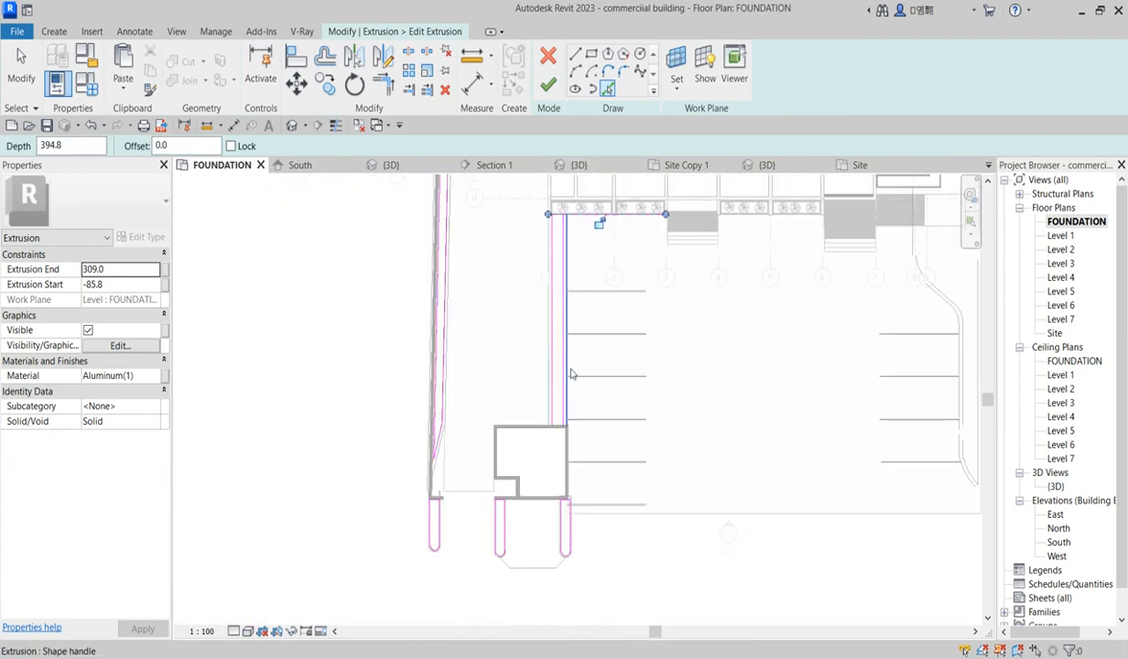
{"action": "scroll", "coordinate": [561, 448], "scroll_direction": "up", "scroll_amount": 4}
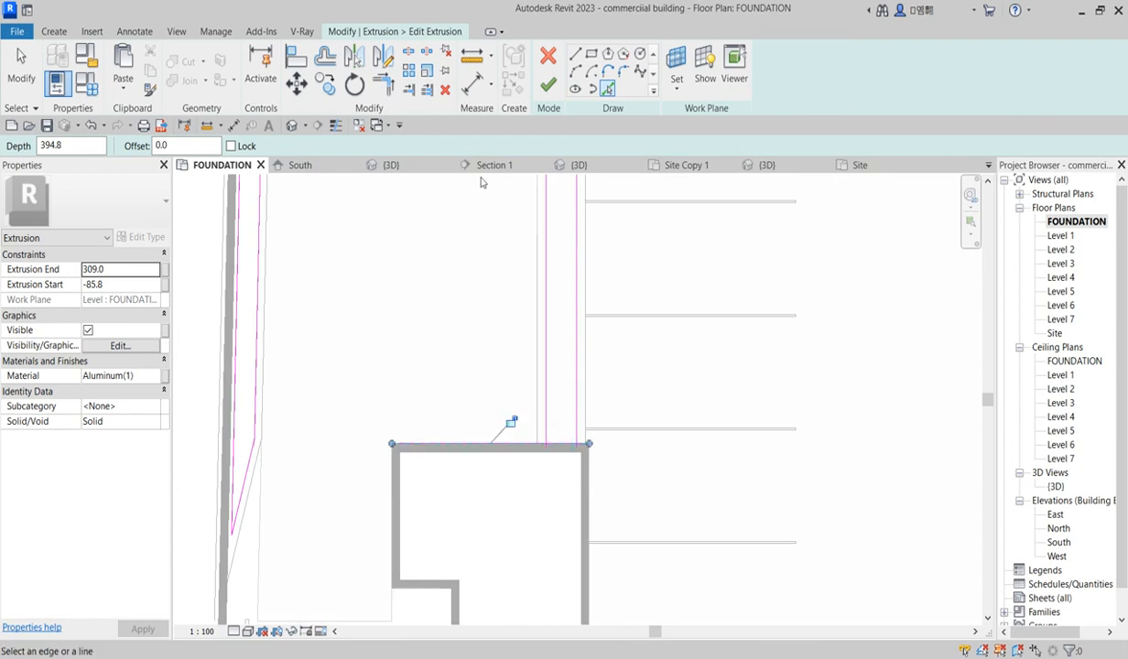
{"action": "left_click", "coordinate": [383, 88]}
{"action": "left_click", "coordinate": [570, 448]}
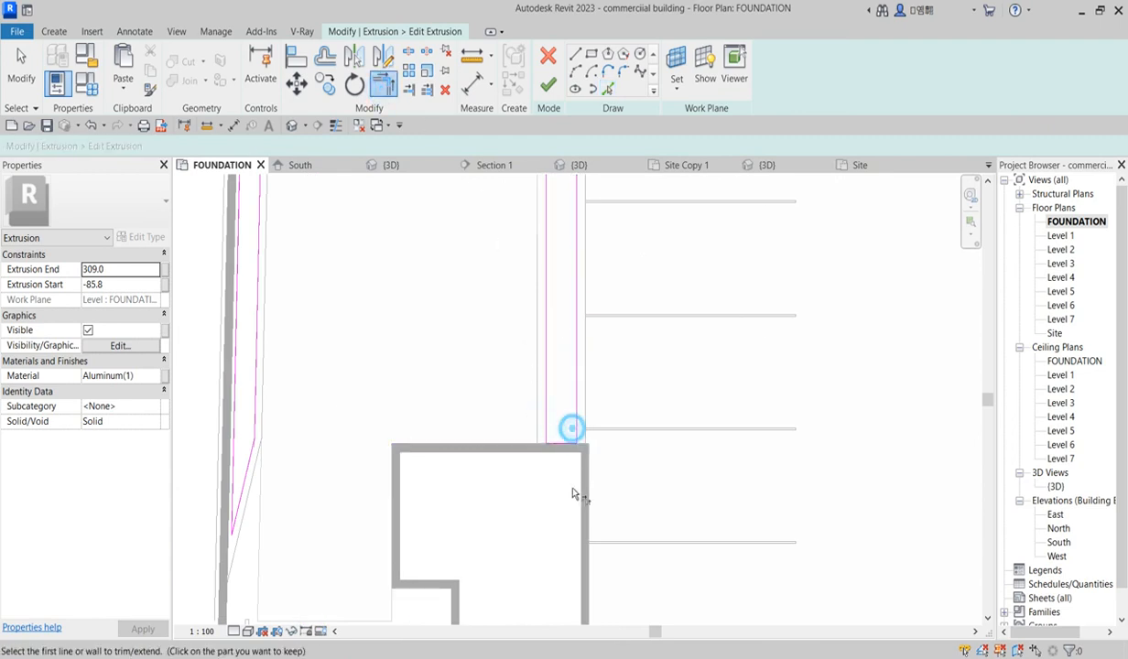
{"action": "scroll", "coordinate": [597, 245], "scroll_direction": "down", "scroll_amount": 4}
{"action": "scroll", "coordinate": [575, 249], "scroll_direction": "up", "scroll_amount": 3}
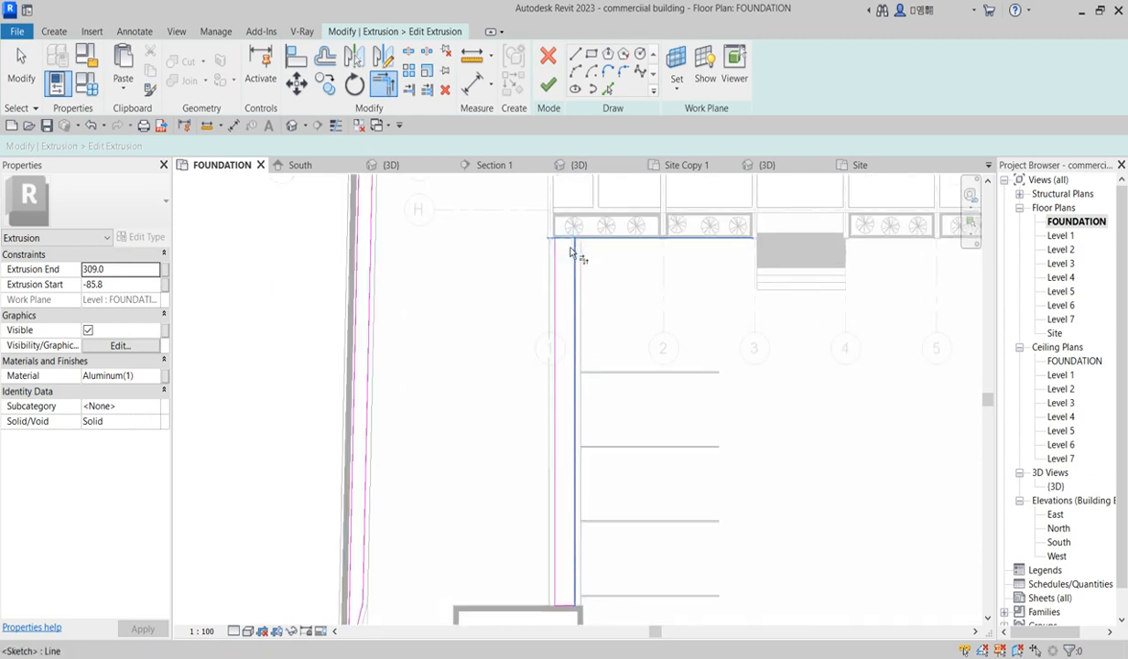
Step: Finish the extrusion sketch and then the in-place model
{"action": "left_click", "coordinate": [547, 88]}
{"action": "scroll", "coordinate": [506, 307], "scroll_direction": "down", "scroll_amount": 5}
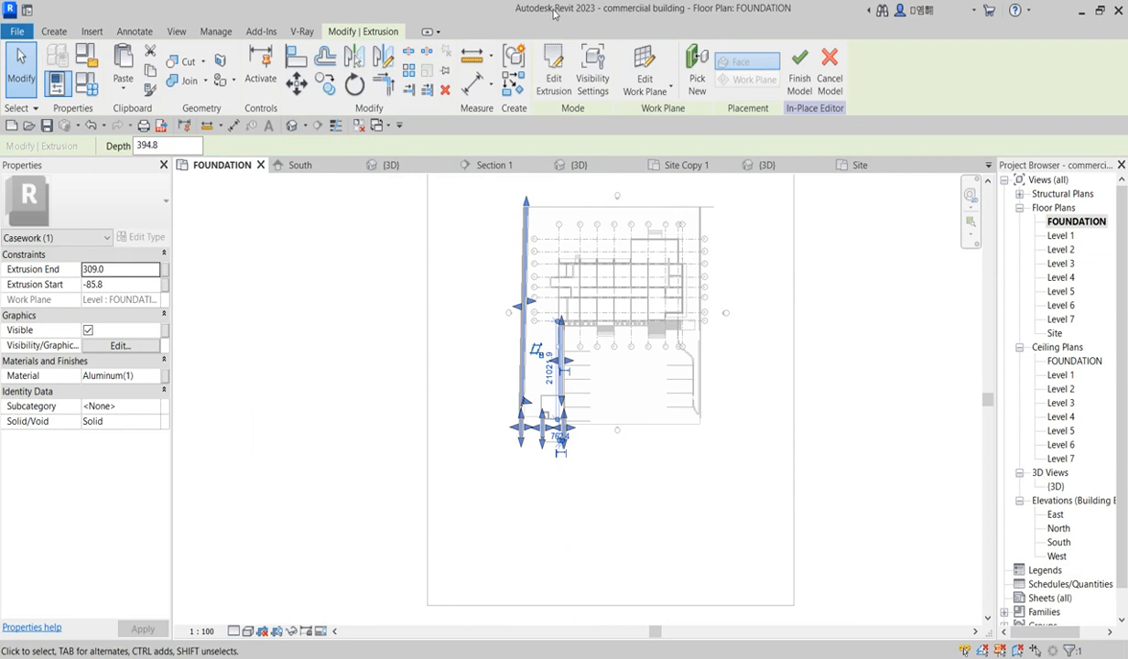
{"action": "left_click", "coordinate": [800, 64]}
{"action": "scroll", "coordinate": [565, 399], "scroll_direction": "up", "scroll_amount": 3}
{"action": "scroll", "coordinate": [565, 398], "scroll_direction": "up", "scroll_amount": 4}
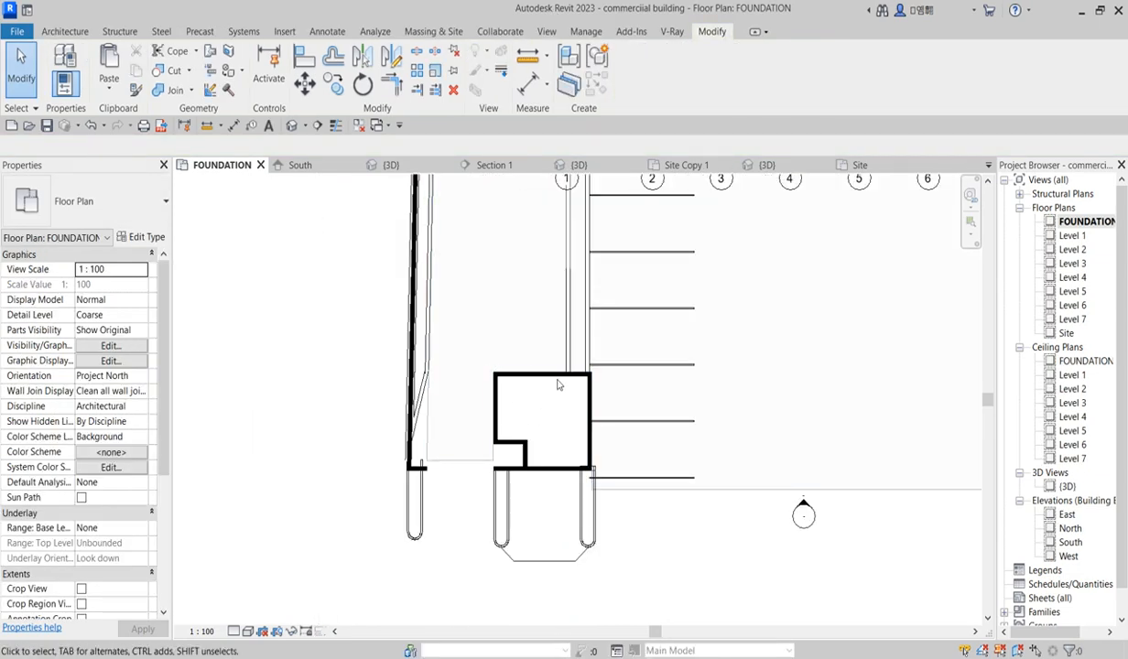
Step: Open the 3D view to inspect the edited curbs
{"action": "double_click", "coordinate": [1071, 486]}
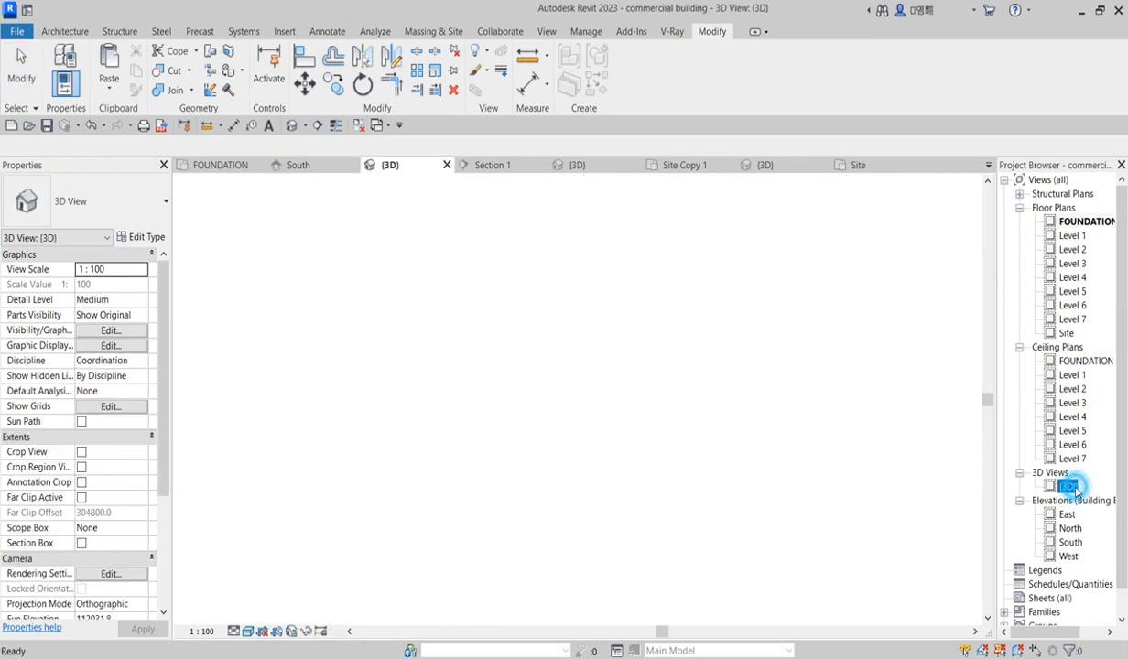
{"action": "scroll", "coordinate": [534, 396], "scroll_direction": "down", "scroll_amount": 2}
{"action": "scroll", "coordinate": [429, 356], "scroll_direction": "up", "scroll_amount": 2}
{"action": "scroll", "coordinate": [428, 355], "scroll_direction": "up", "scroll_amount": 3}
{"action": "scroll", "coordinate": [494, 383], "scroll_direction": "down", "scroll_amount": 2}
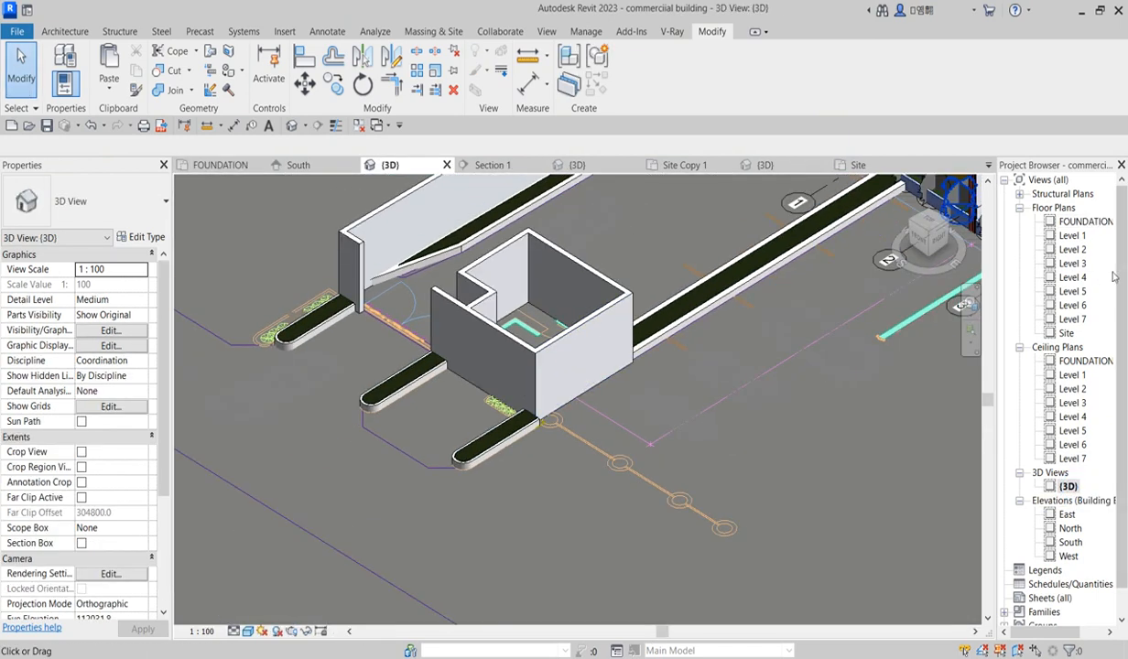
Step: Open the Level 1 plan and start an architectural floor of type Generic 150mm, reviewing its type properties
{"action": "double_click", "coordinate": [1073, 236]}
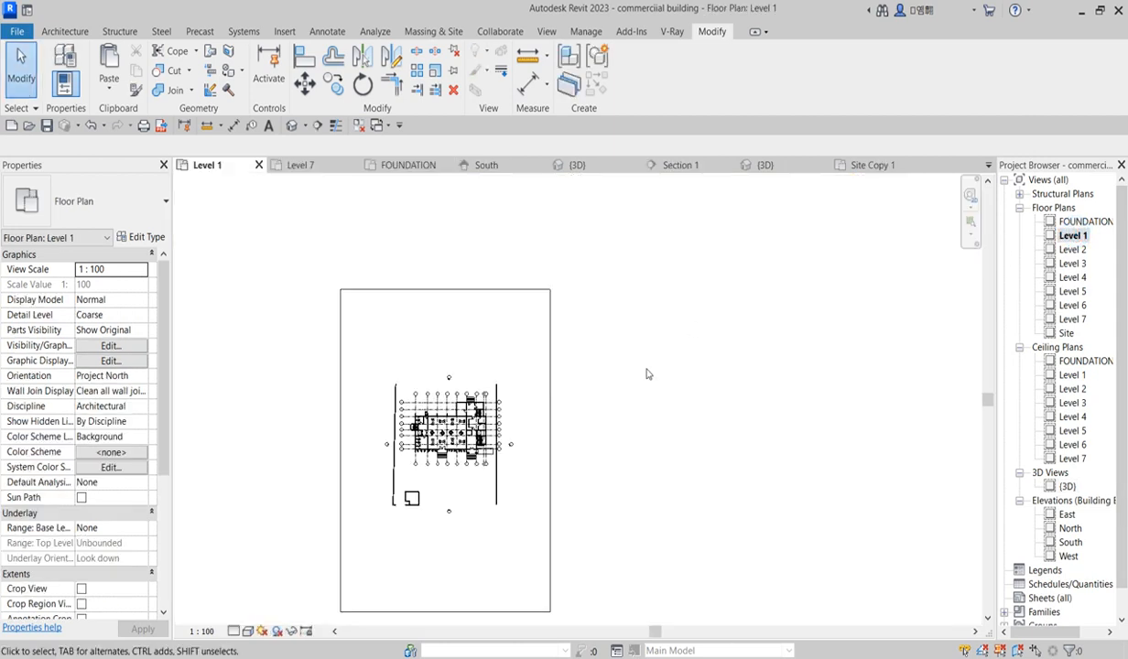
{"action": "scroll", "coordinate": [406, 542], "scroll_direction": "up", "scroll_amount": 4}
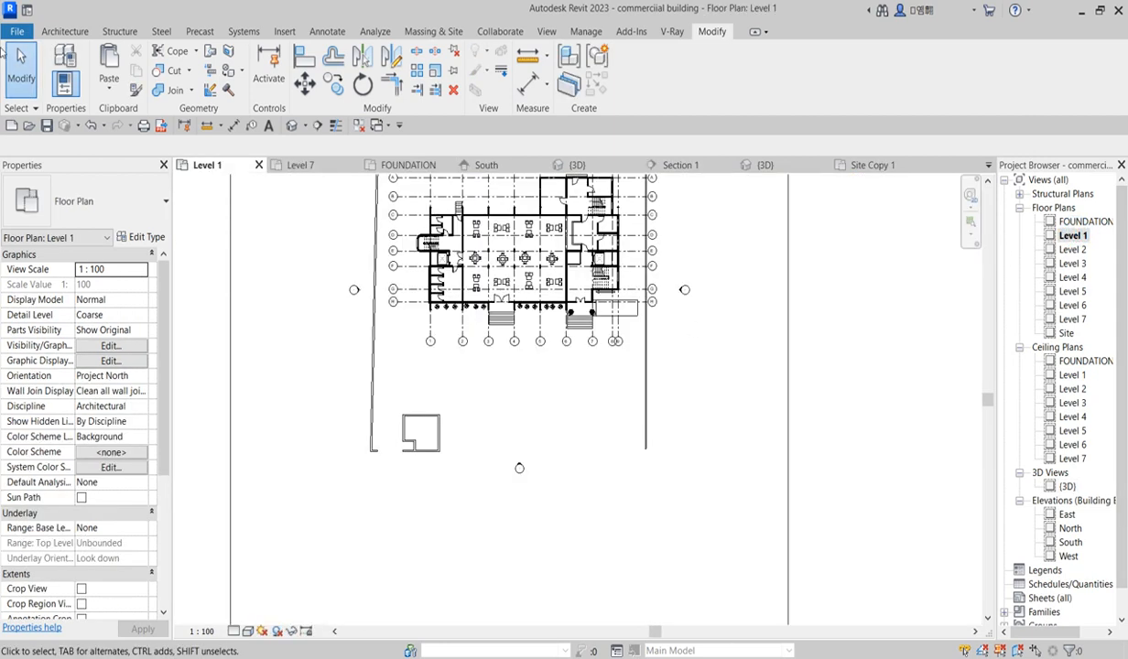
{"action": "left_click", "coordinate": [66, 32]}
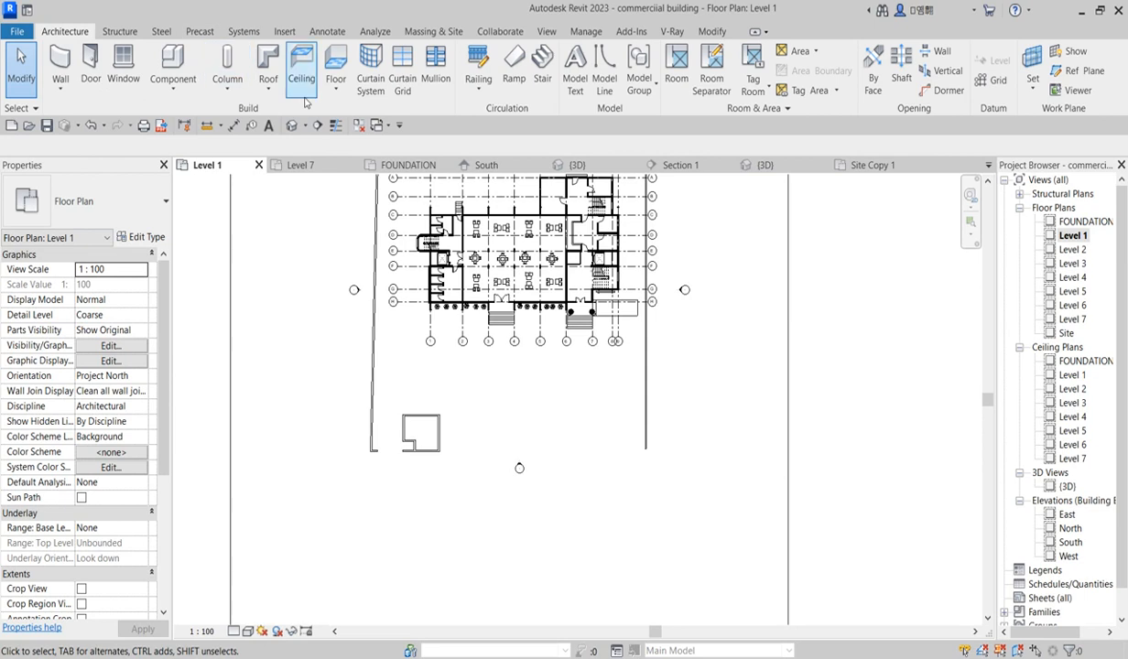
{"action": "left_click", "coordinate": [336, 91]}
{"action": "left_click", "coordinate": [360, 111]}
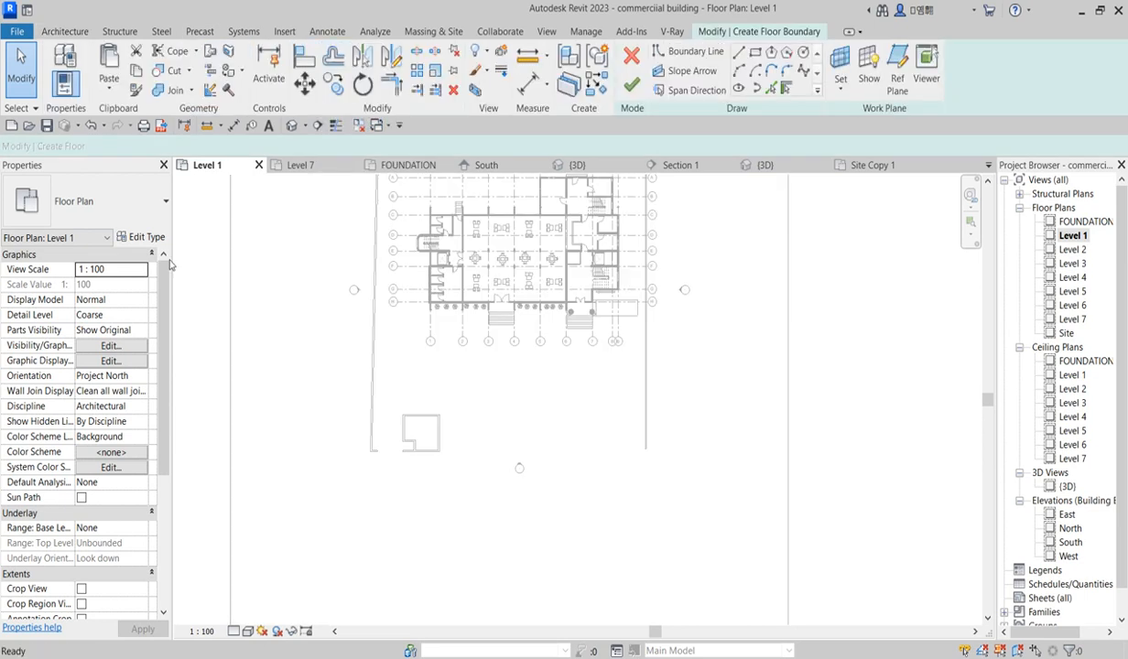
{"action": "left_click", "coordinate": [144, 237]}
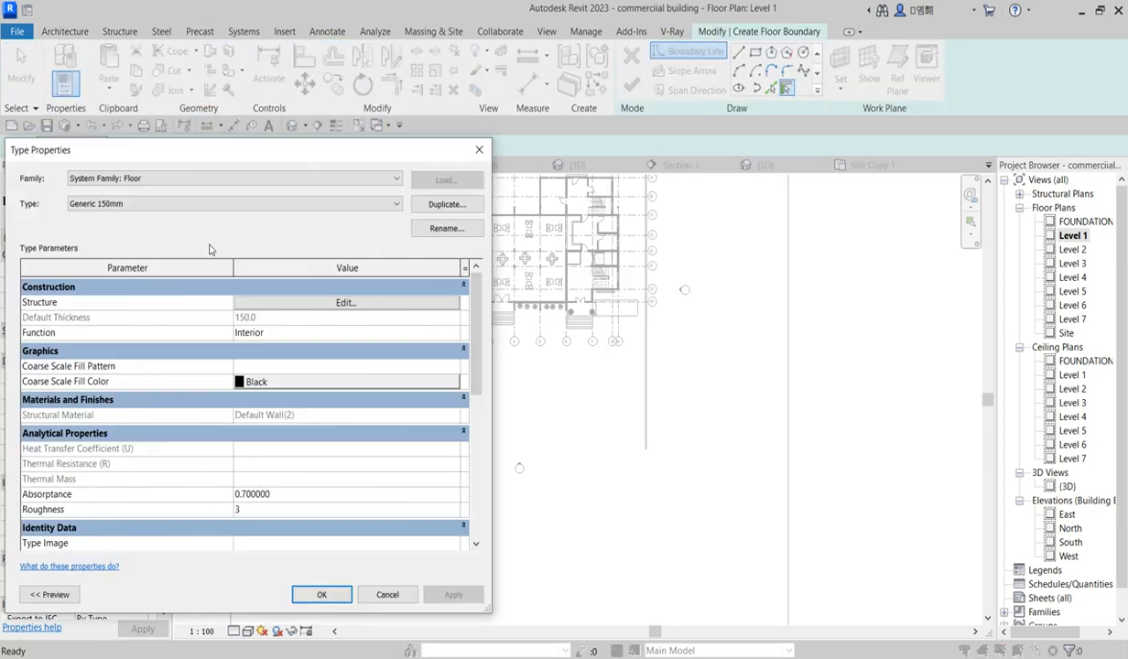
{"action": "left_click", "coordinate": [476, 151]}
{"action": "scroll", "coordinate": [383, 428], "scroll_direction": "up", "scroll_amount": 3}
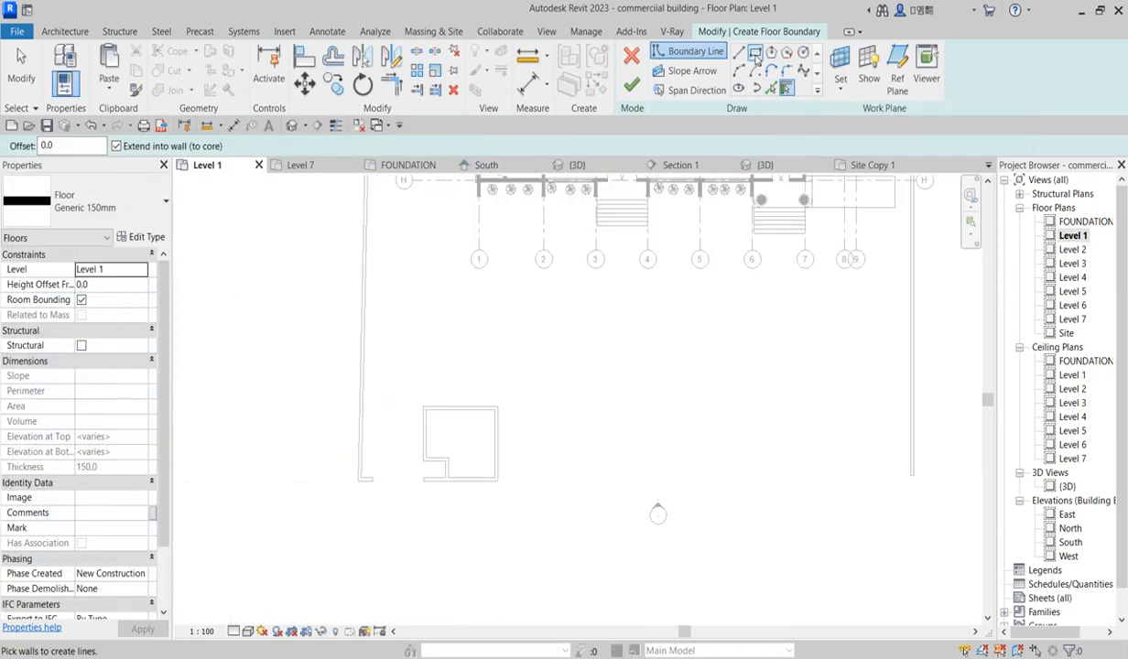
Step: Sketch a rectangular floor boundary about 5399 × 5022 inside the small enclosure's walls and finish the floor
{"action": "left_click", "coordinate": [755, 54]}
{"action": "scroll", "coordinate": [421, 410], "scroll_direction": "up", "scroll_amount": 4}
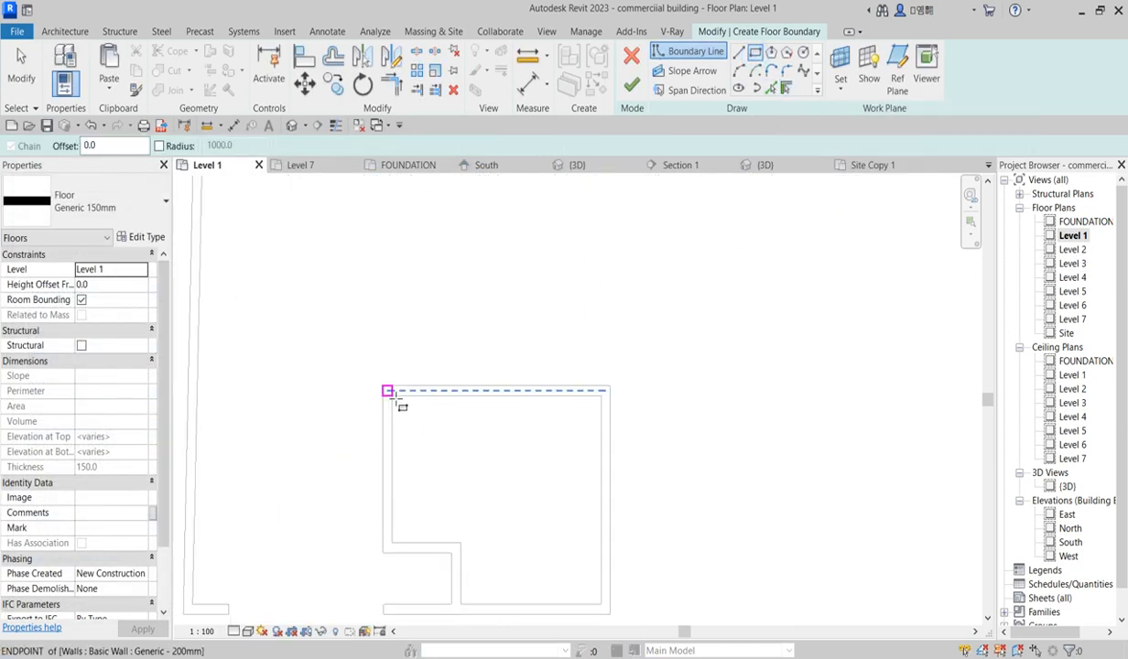
{"action": "left_click", "coordinate": [382, 387]}
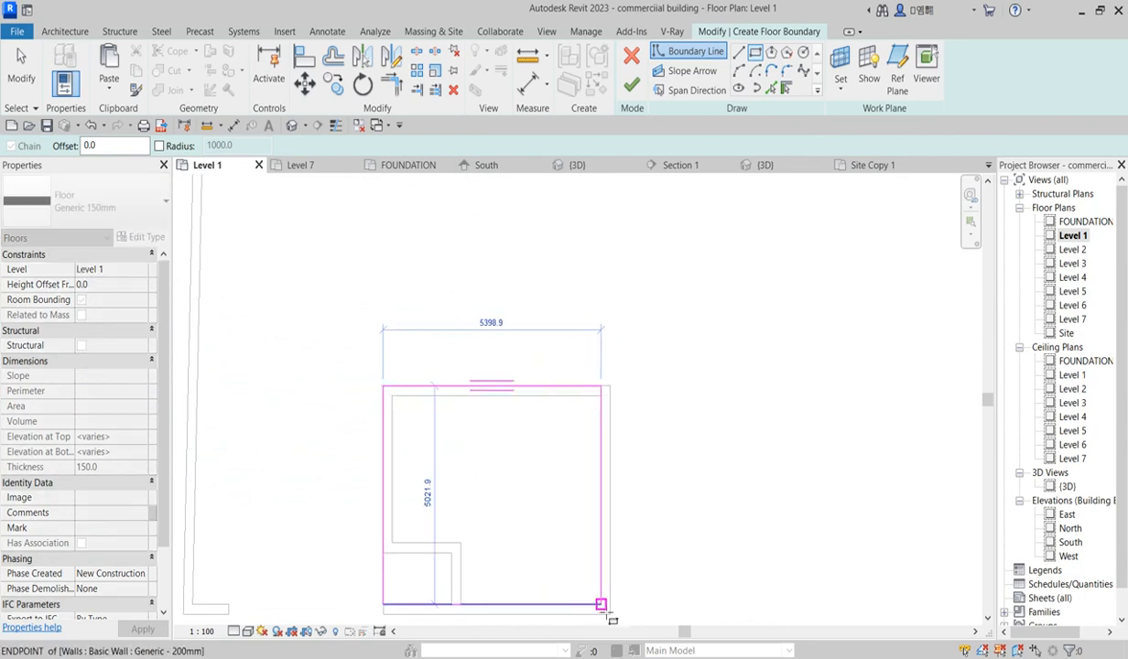
{"action": "left_click", "coordinate": [601, 605]}
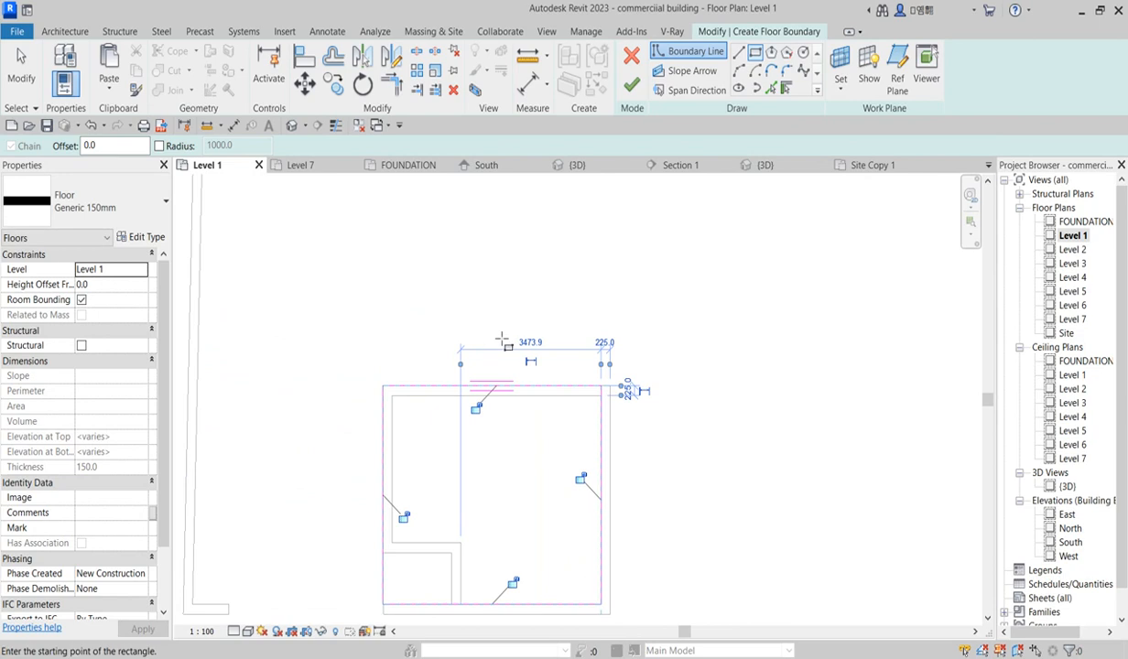
{"action": "scroll", "coordinate": [508, 336], "scroll_direction": "down", "scroll_amount": 3}
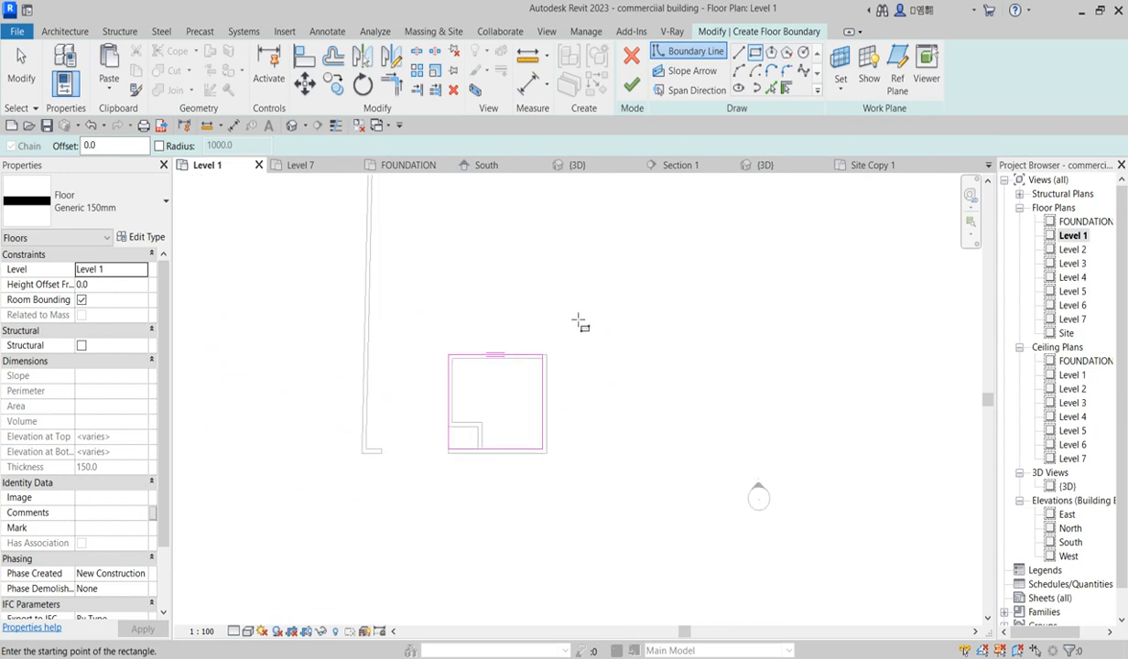
{"action": "right_click", "coordinate": [575, 271]}
{"action": "left_click", "coordinate": [655, 282]}
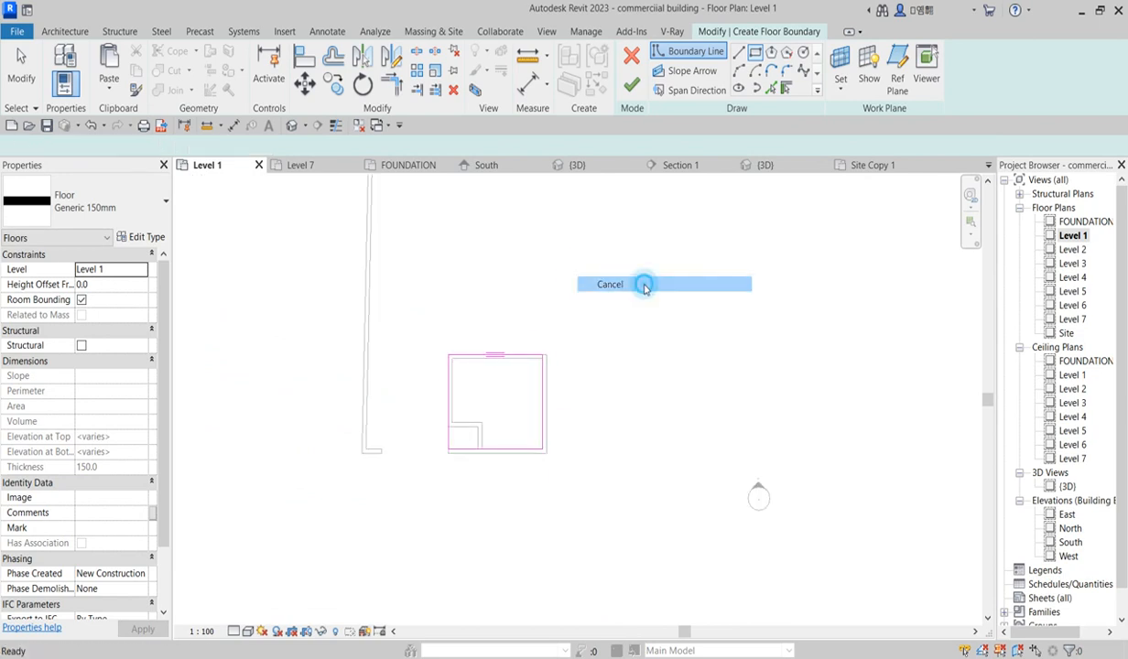
{"action": "left_click", "coordinate": [632, 85]}
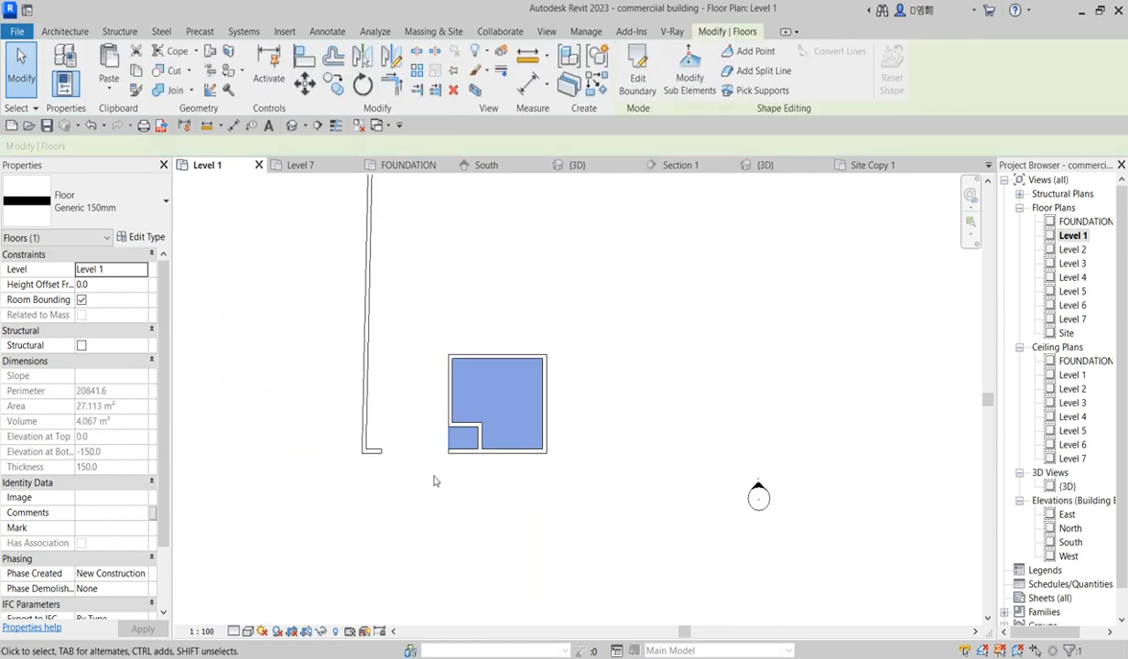
Step: Deselect the floor and return to the 3D view to inspect the enclosure
{"action": "scroll", "coordinate": [448, 454], "scroll_direction": "up", "scroll_amount": 2}
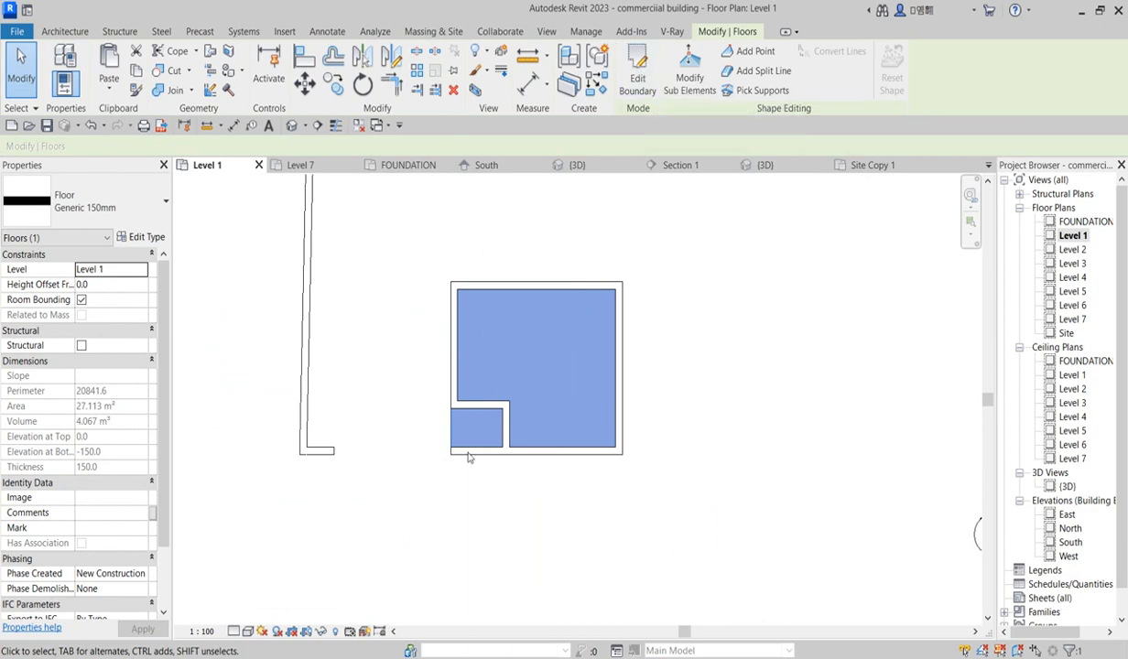
{"action": "left_click", "coordinate": [719, 282]}
{"action": "scroll", "coordinate": [595, 375], "scroll_direction": "down", "scroll_amount": 4}
{"action": "scroll", "coordinate": [609, 367], "scroll_direction": "up", "scroll_amount": 2}
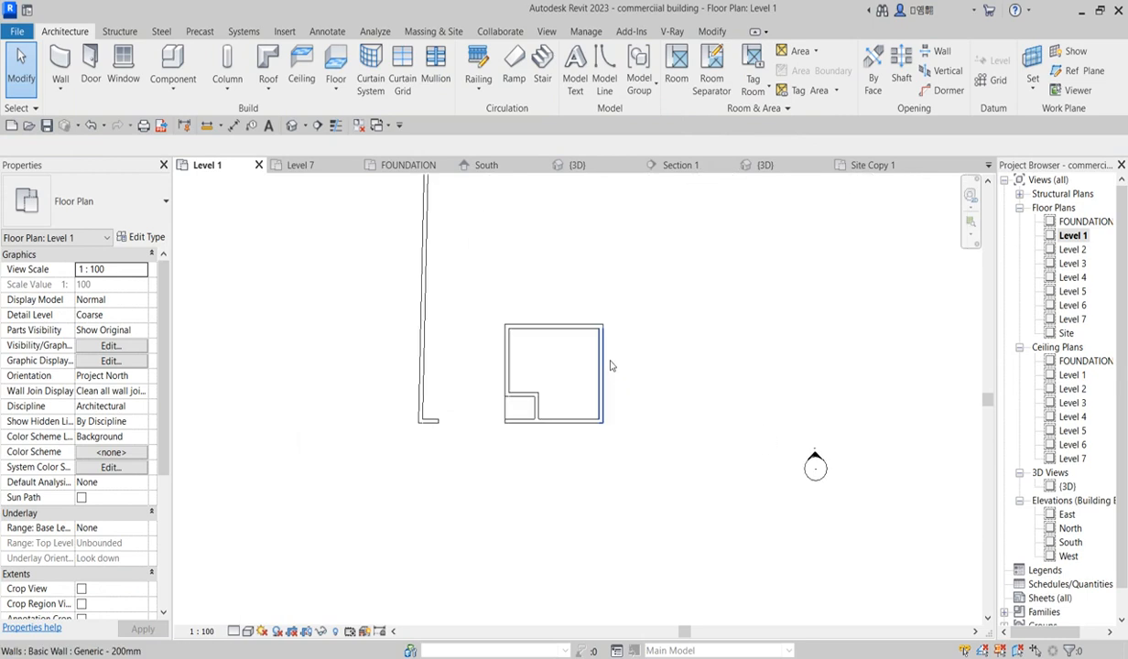
{"action": "double_click", "coordinate": [1067, 486]}
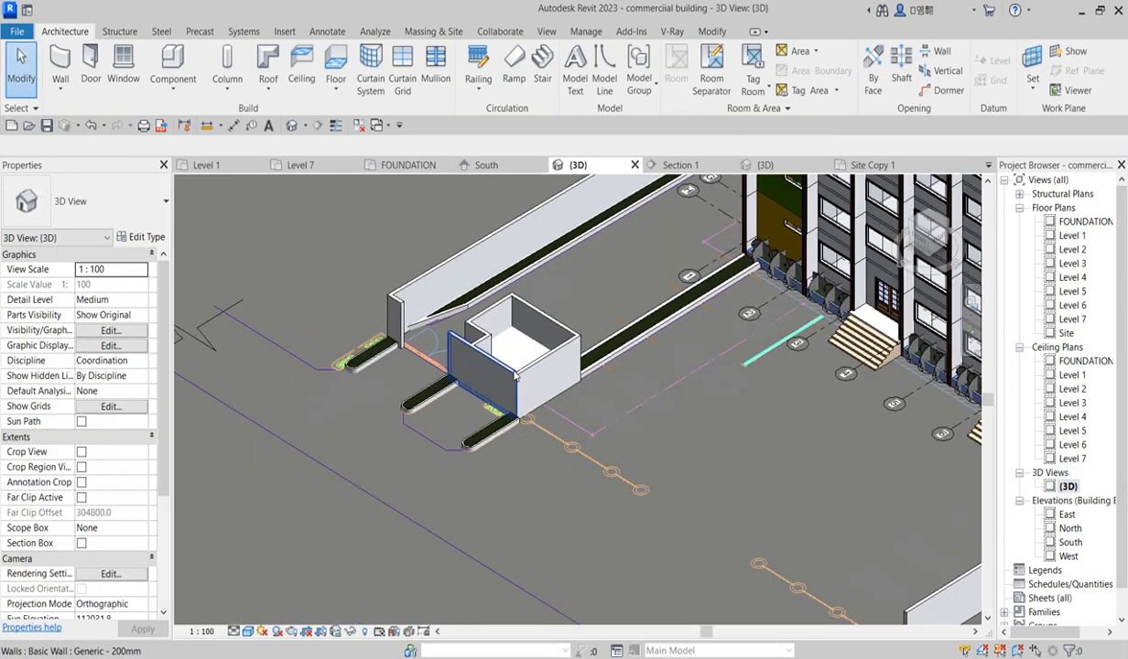
{"action": "scroll", "coordinate": [516, 375], "scroll_direction": "up", "scroll_amount": 2}
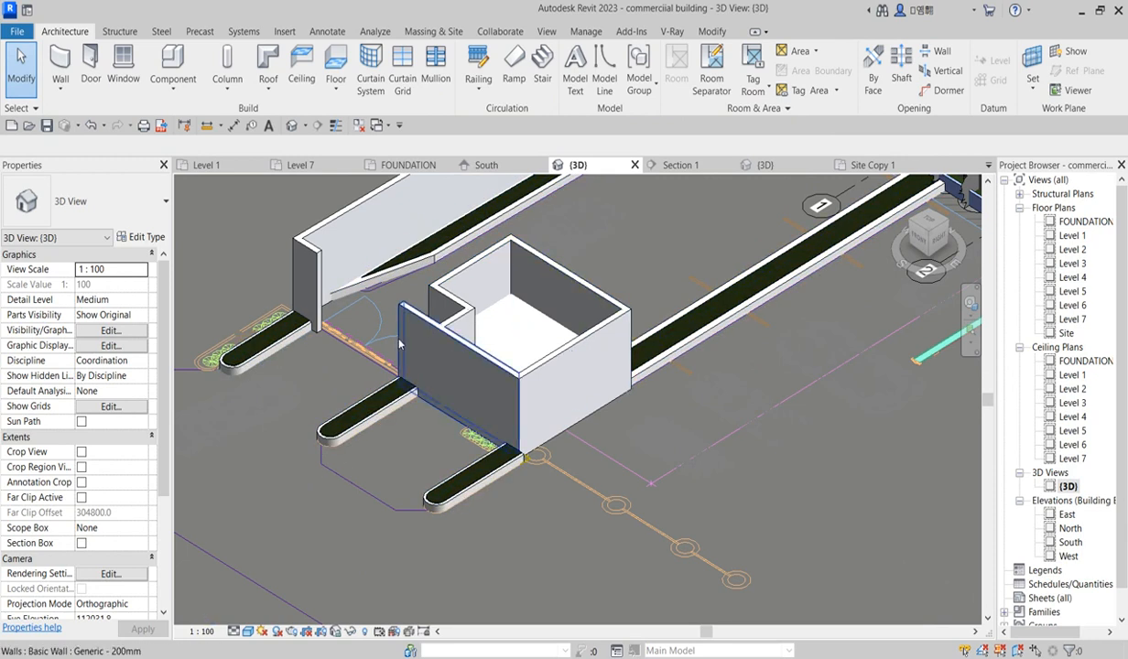
Step: Select all the walls of the small enclosure in the 3D view
{"action": "left_click", "coordinate": [448, 341]}
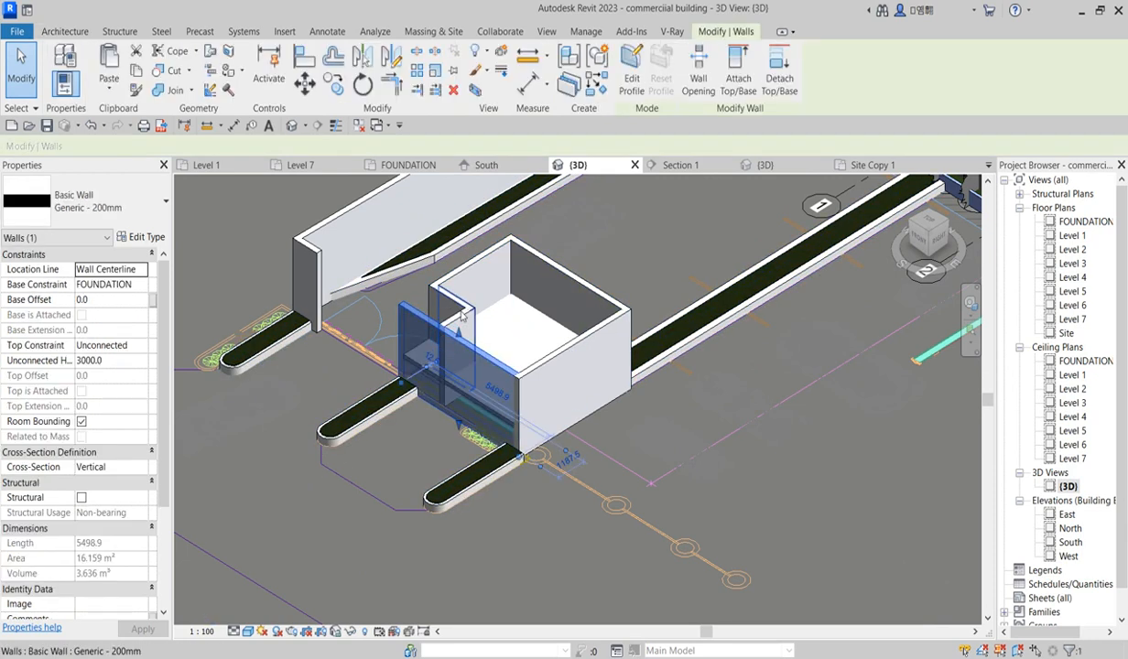
{"action": "left_click", "coordinate": [453, 280], "text": "ctrl"}
{"action": "left_click", "coordinate": [565, 275], "text": "ctrl"}
{"action": "left_click", "coordinate": [592, 332], "text": "ctrl"}
{"action": "left_click", "coordinate": [457, 325], "text": "ctrl"}
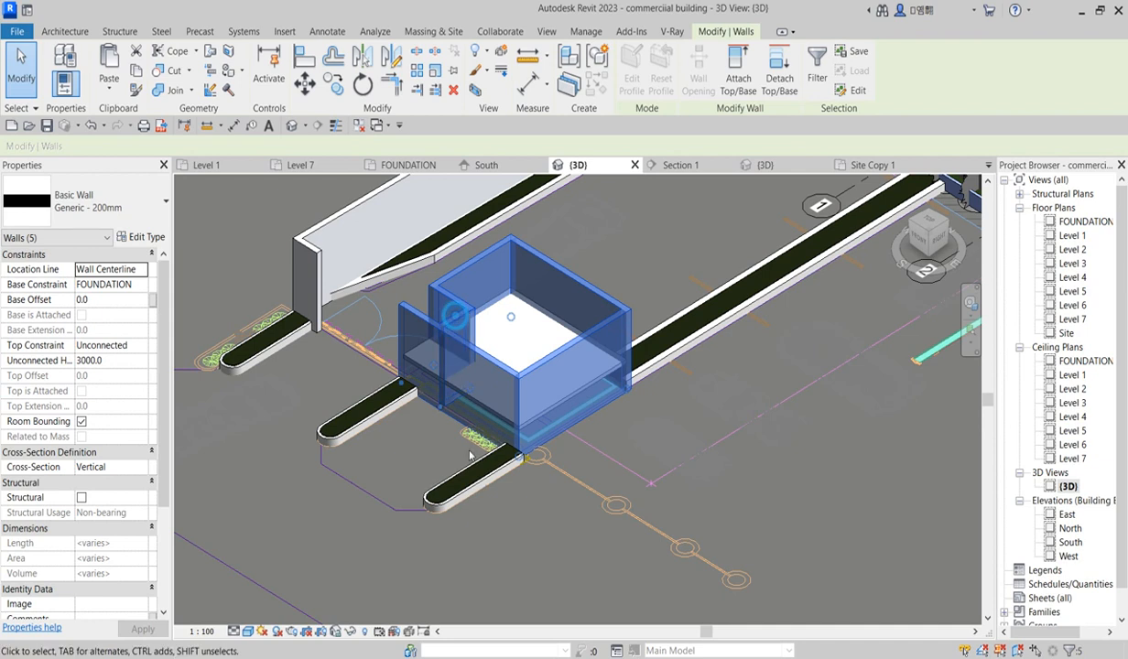
{"action": "scroll", "coordinate": [469, 469], "scroll_direction": "down", "scroll_amount": 3}
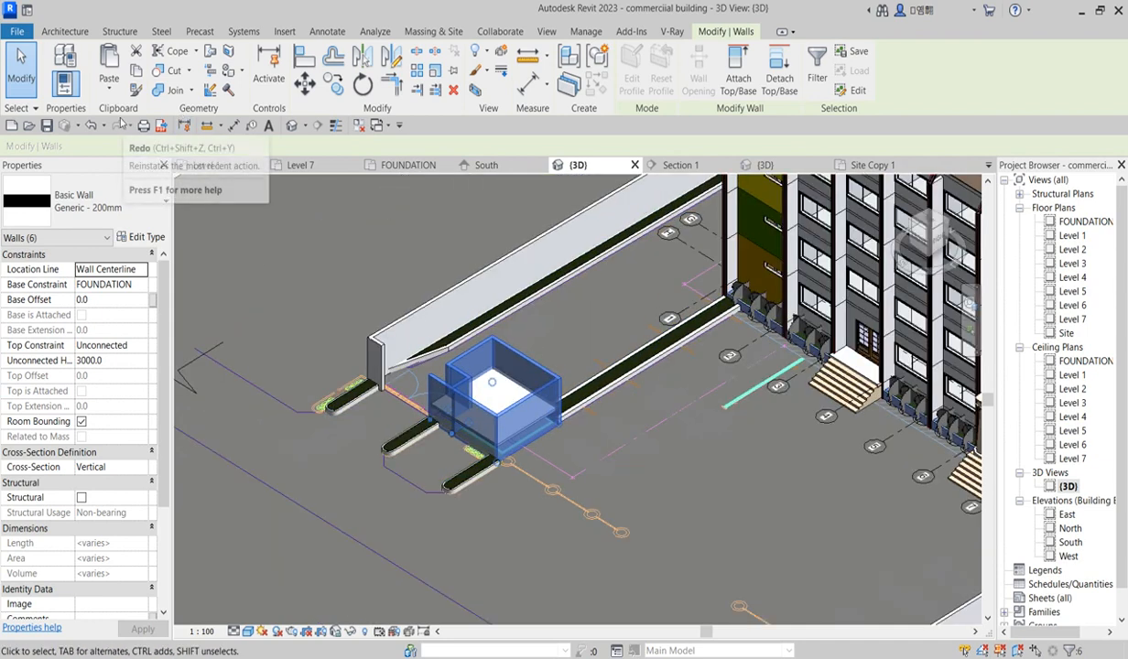
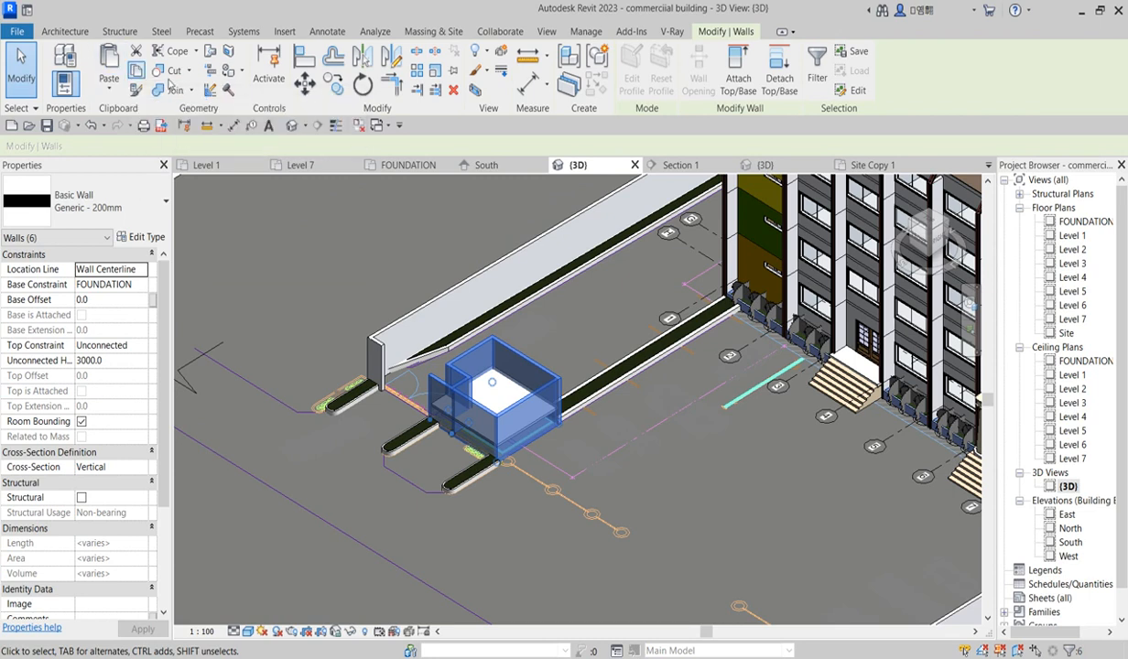
Step: Copy the selected enclosure walls and paste them aligned to Level 1
{"action": "left_click", "coordinate": [135, 70]}
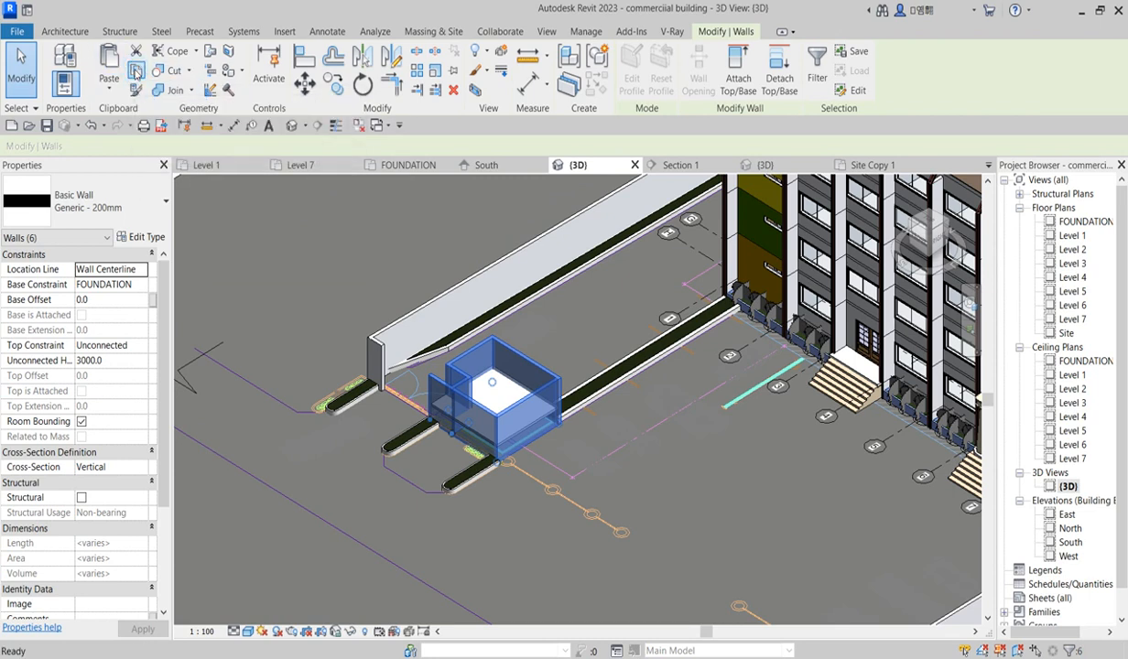
{"action": "double_click", "coordinate": [1071, 235]}
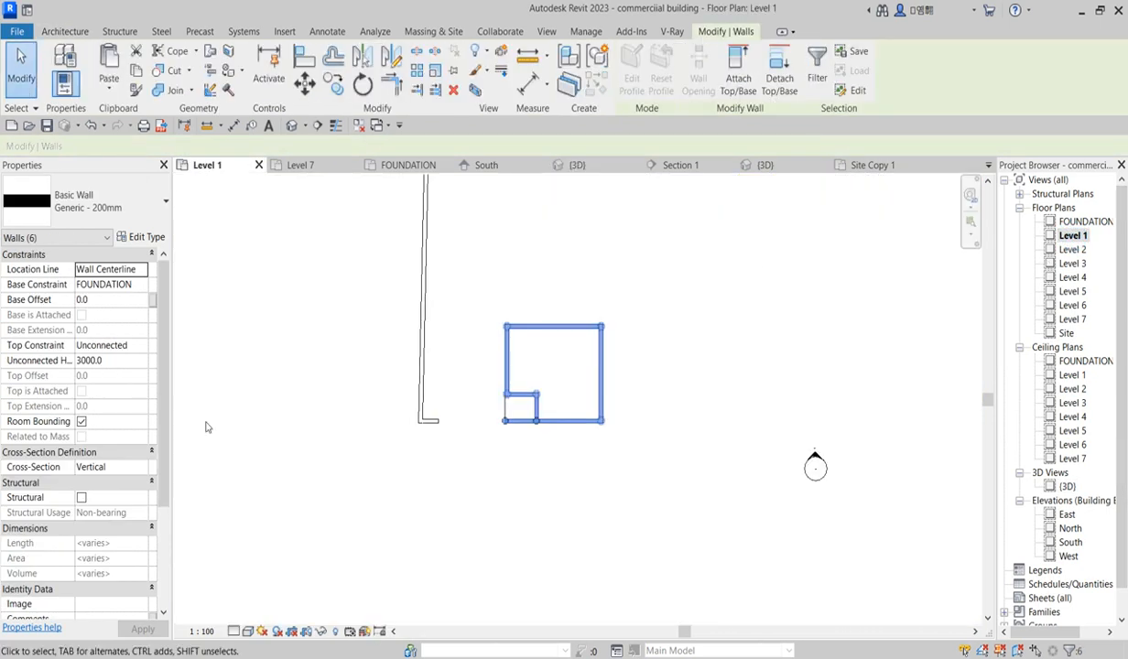
{"action": "double_click", "coordinate": [1067, 542]}
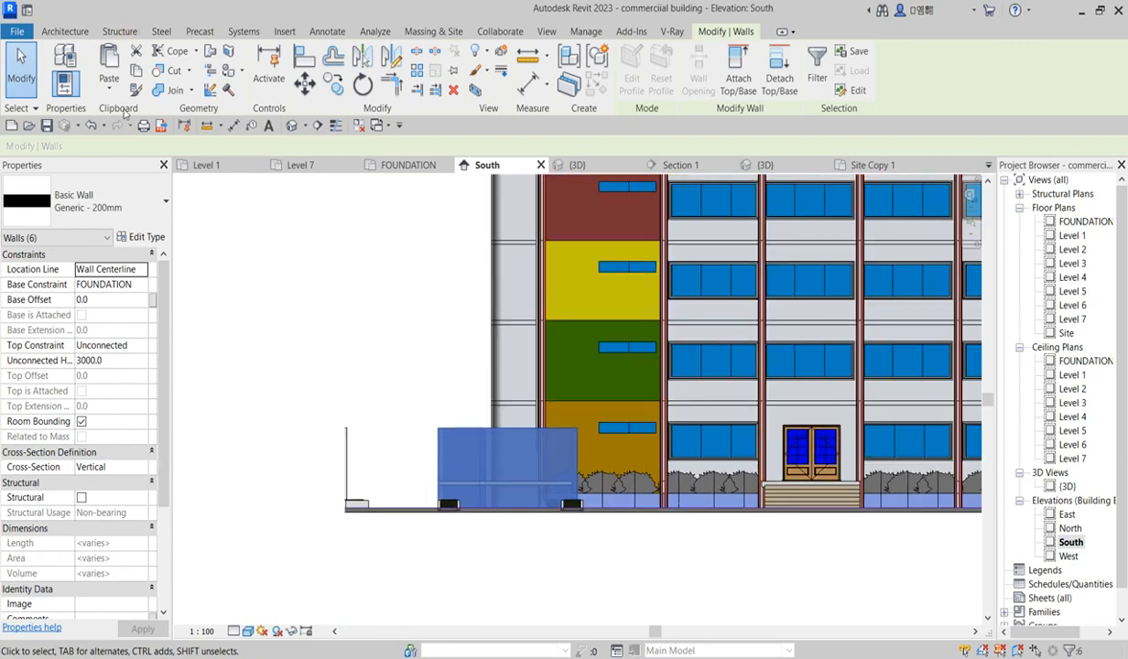
{"action": "left_click", "coordinate": [111, 92]}
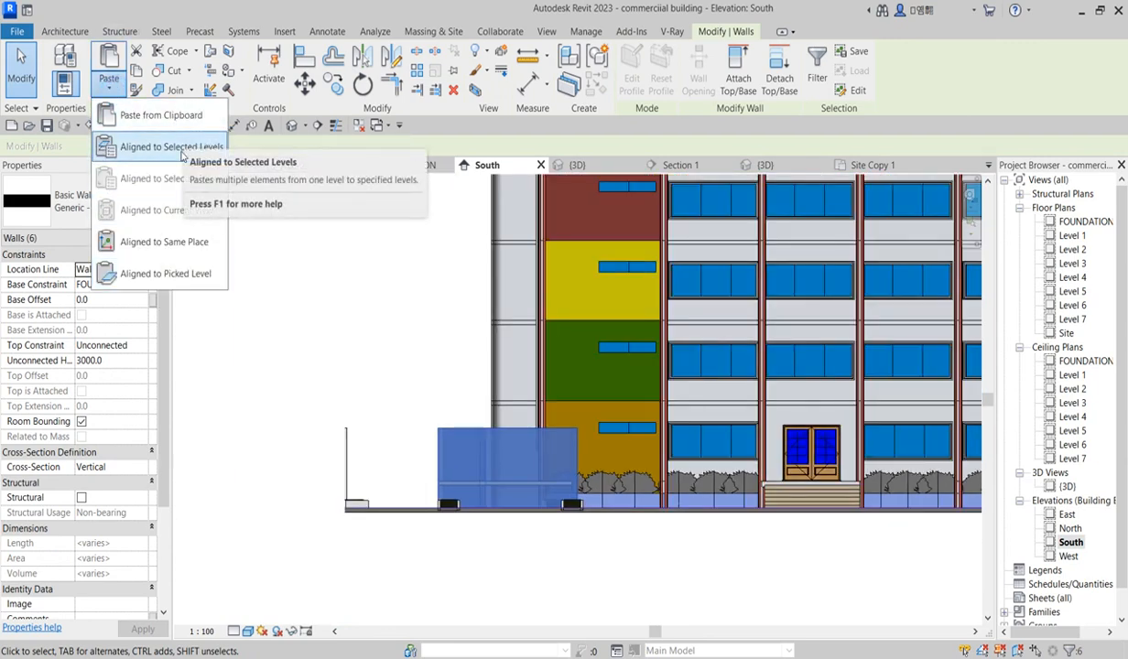
{"action": "left_click", "coordinate": [180, 150]}
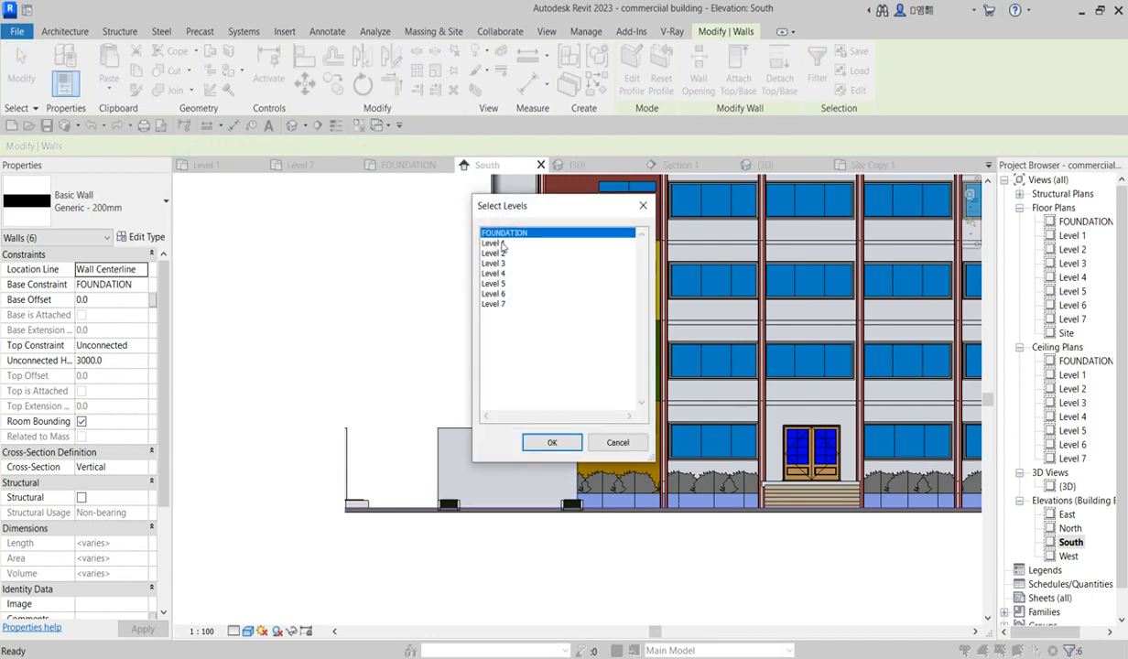
{"action": "left_click", "coordinate": [500, 243]}
{"action": "left_click", "coordinate": [551, 443]}
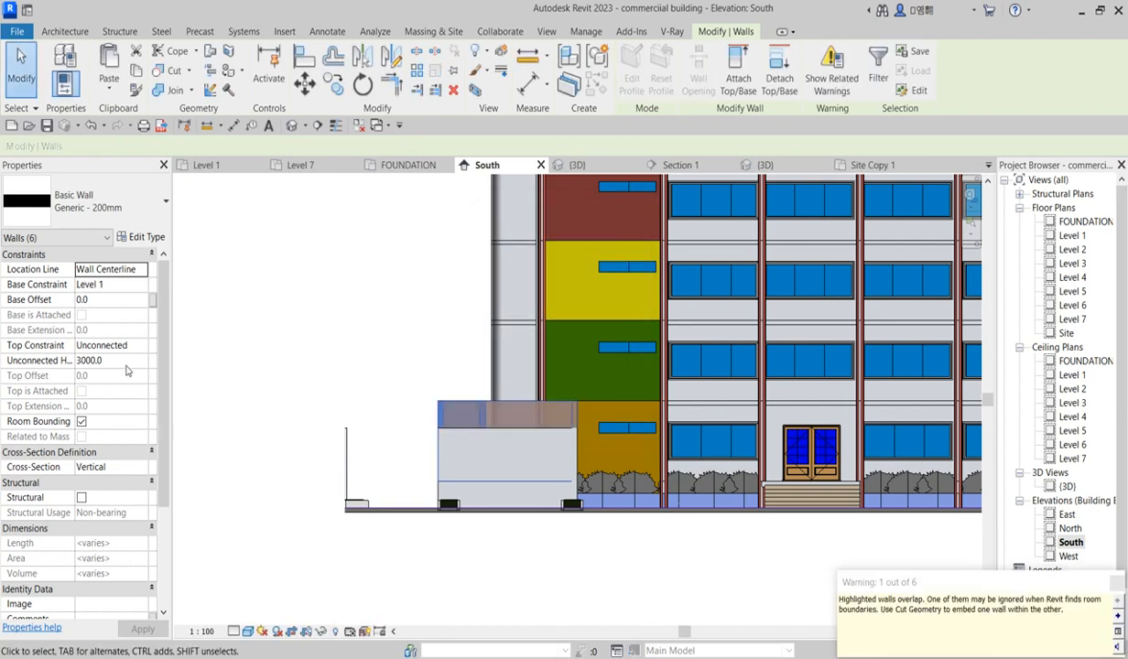
Step: Set the pasted walls' base offset to 2500 and deselect them
{"action": "left_click", "coordinate": [129, 364]}
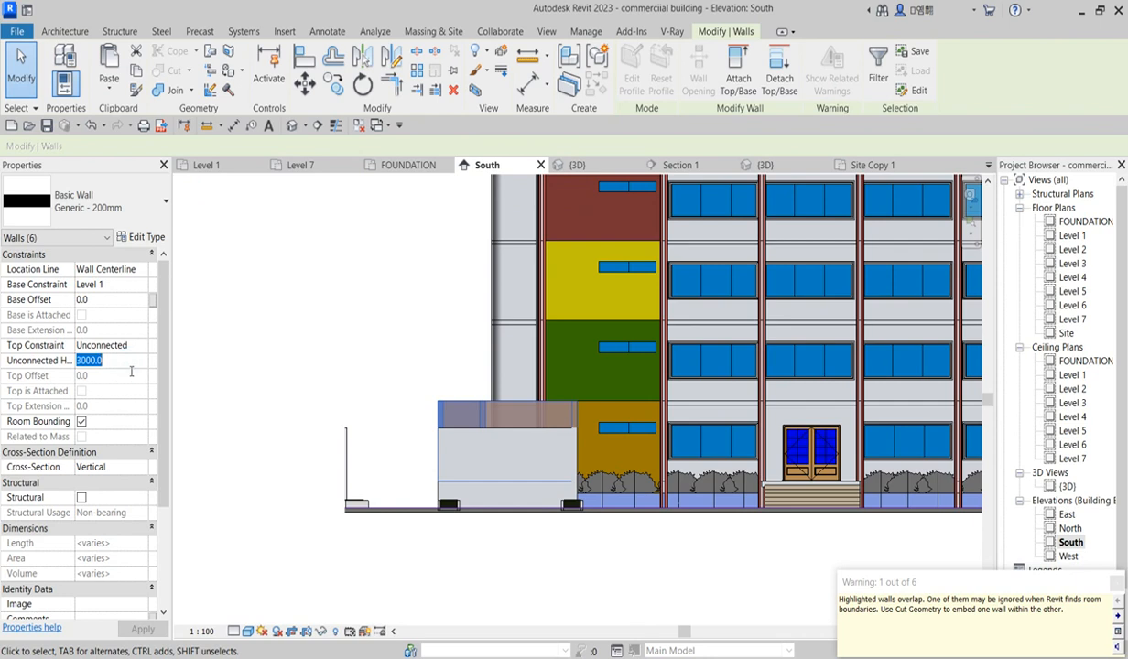
{"action": "left_click", "coordinate": [126, 301]}
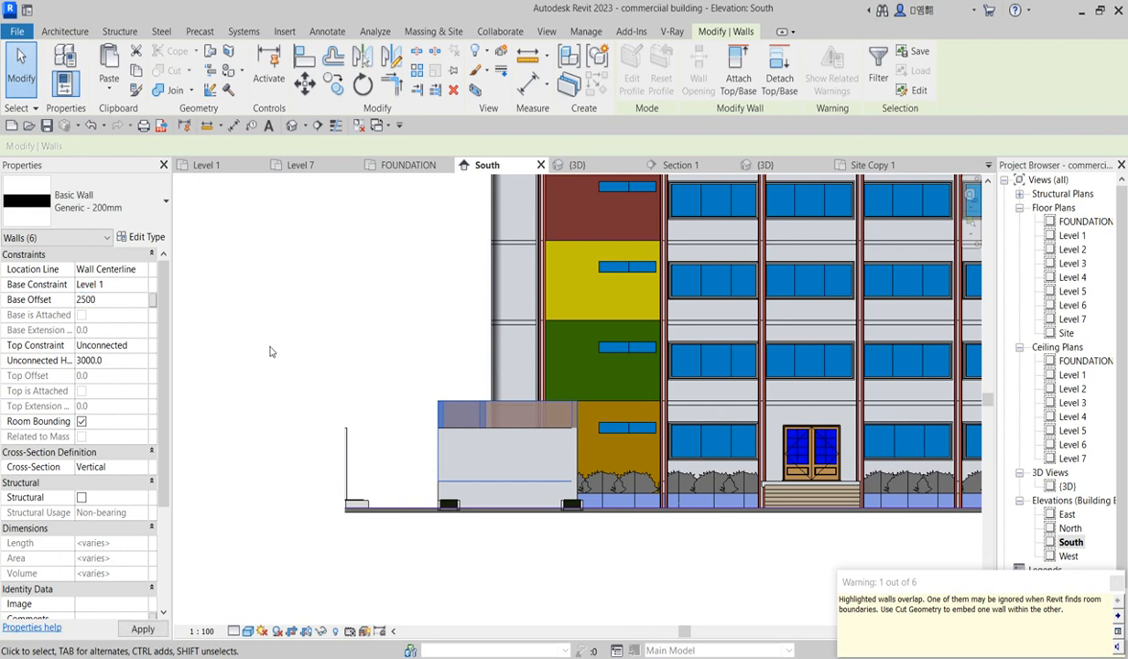
{"action": "key", "text": "Return"}
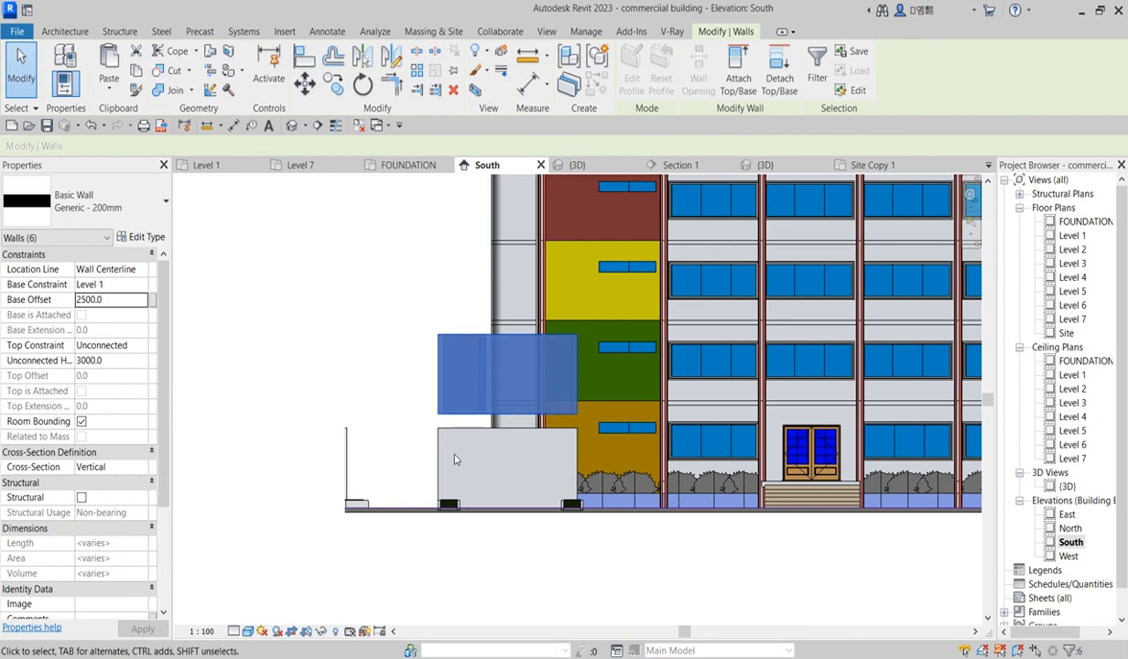
{"action": "scroll", "coordinate": [455, 459], "scroll_direction": "up", "scroll_amount": 1}
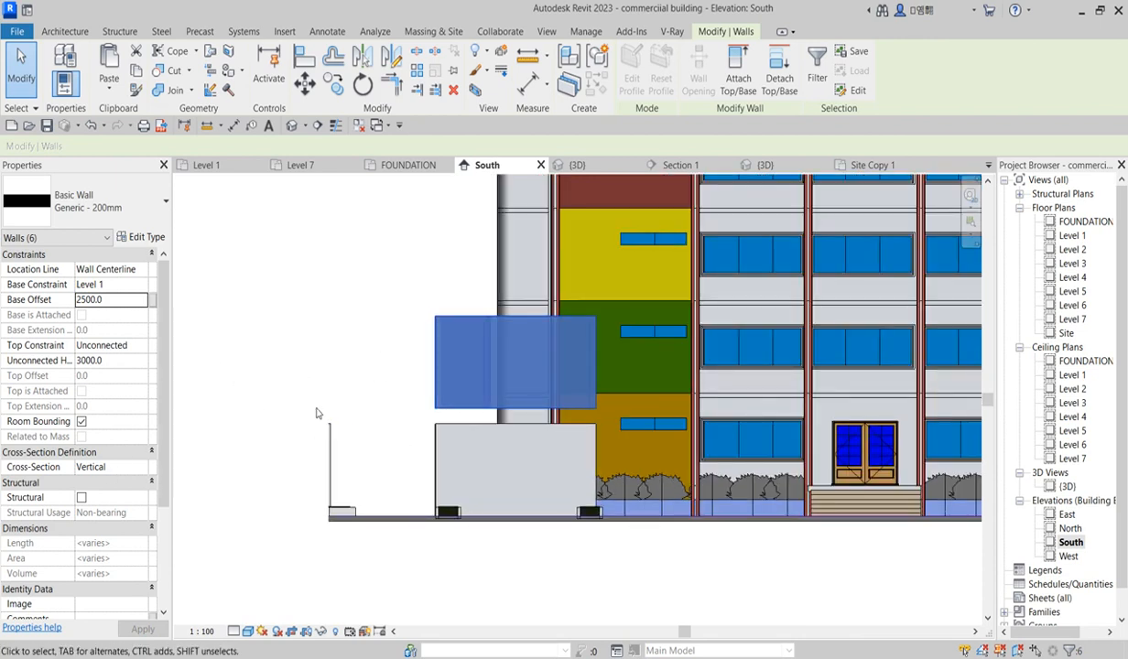
{"action": "left_click", "coordinate": [343, 345]}
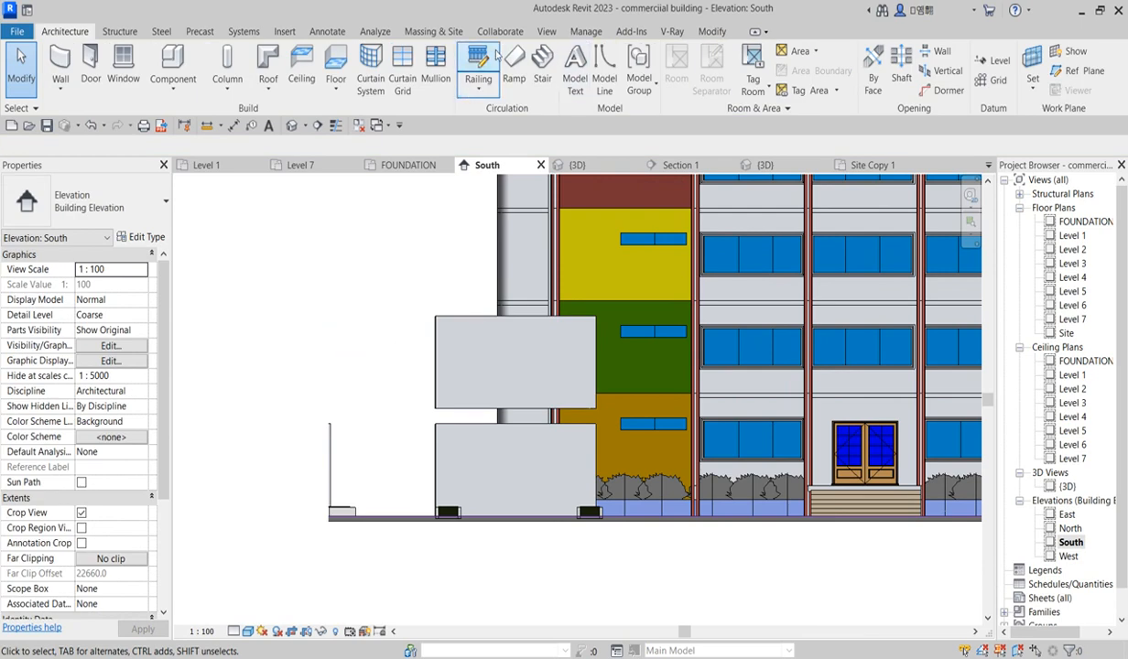
{"action": "left_click", "coordinate": [710, 32]}
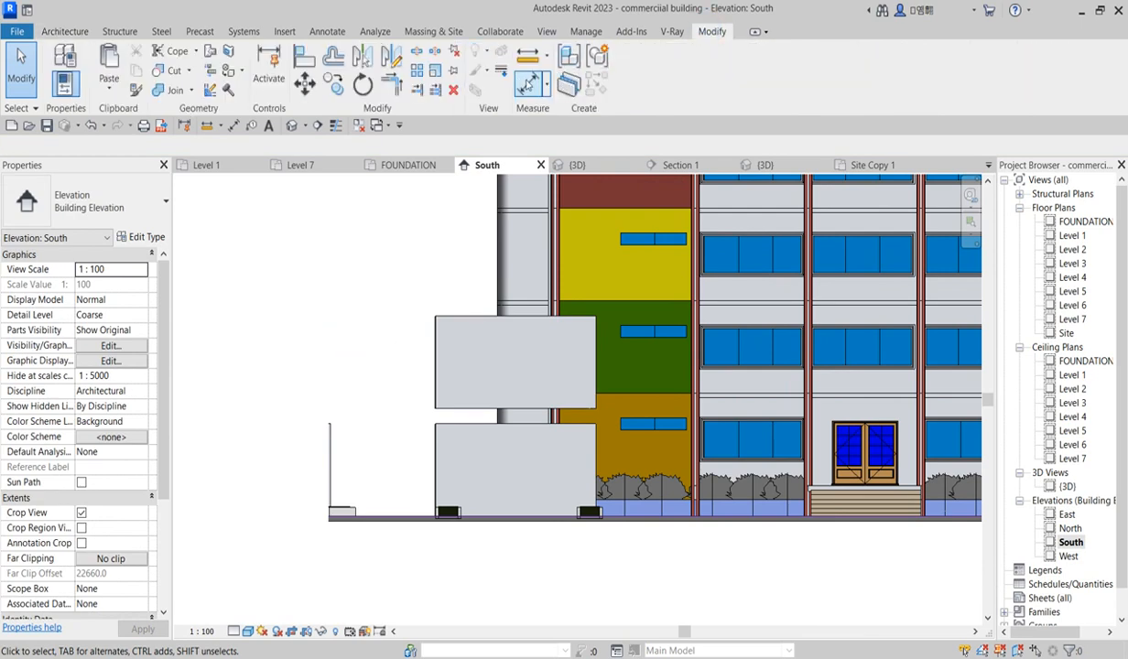
{"action": "left_click", "coordinate": [528, 83]}
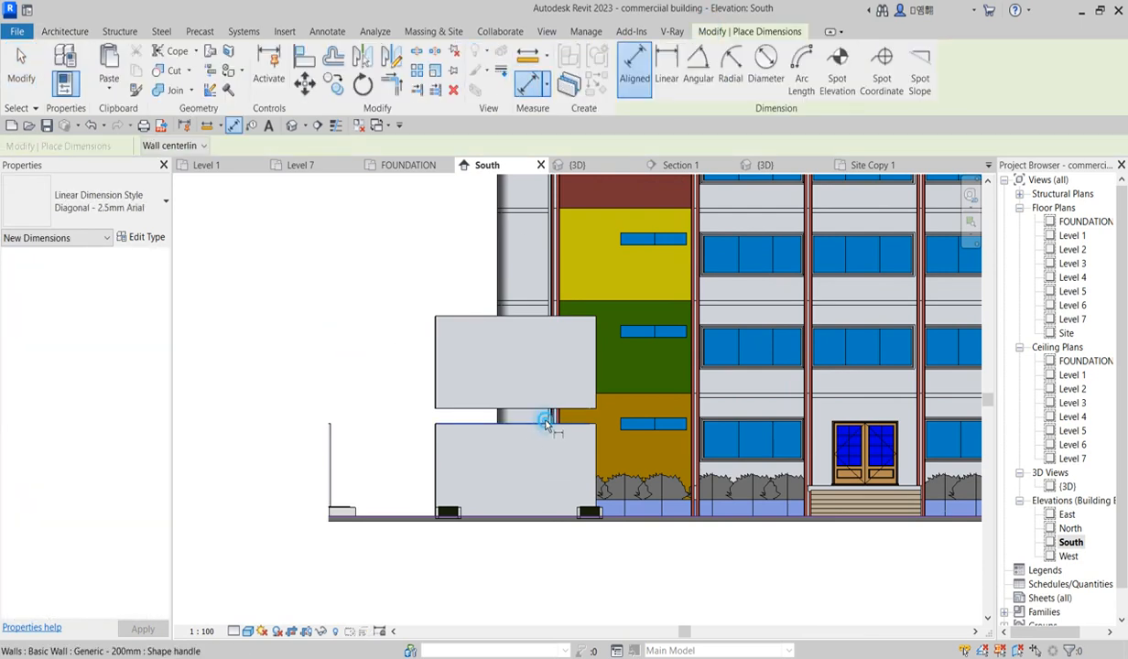
{"action": "left_click", "coordinate": [546, 425]}
{"action": "right_click", "coordinate": [347, 387]}
{"action": "left_click", "coordinate": [362, 395]}
{"action": "right_click", "coordinate": [337, 330]}
{"action": "left_click", "coordinate": [373, 339]}
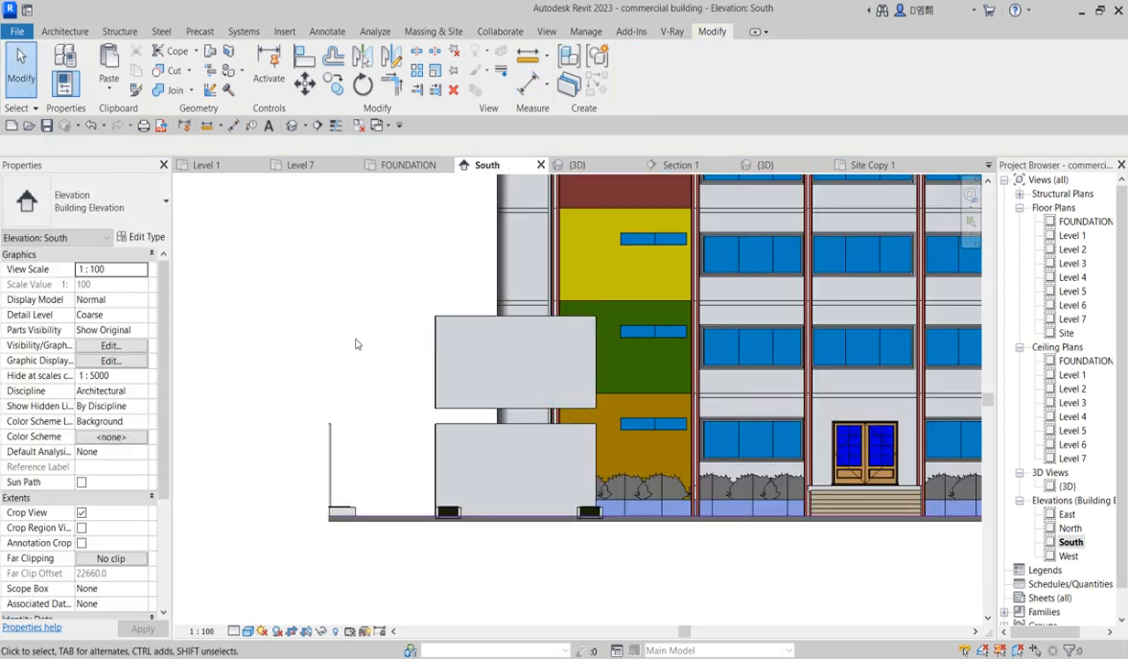
Step: Select the six upper enclosure walls in the 3D view and set their base offset to 2000 and unconnected height to 1200
{"action": "left_click_drag", "start_coordinate": [376, 267], "coordinate": [549, 380]}
{"action": "left_click_drag", "start_coordinate": [423, 321], "coordinate": [595, 418]}
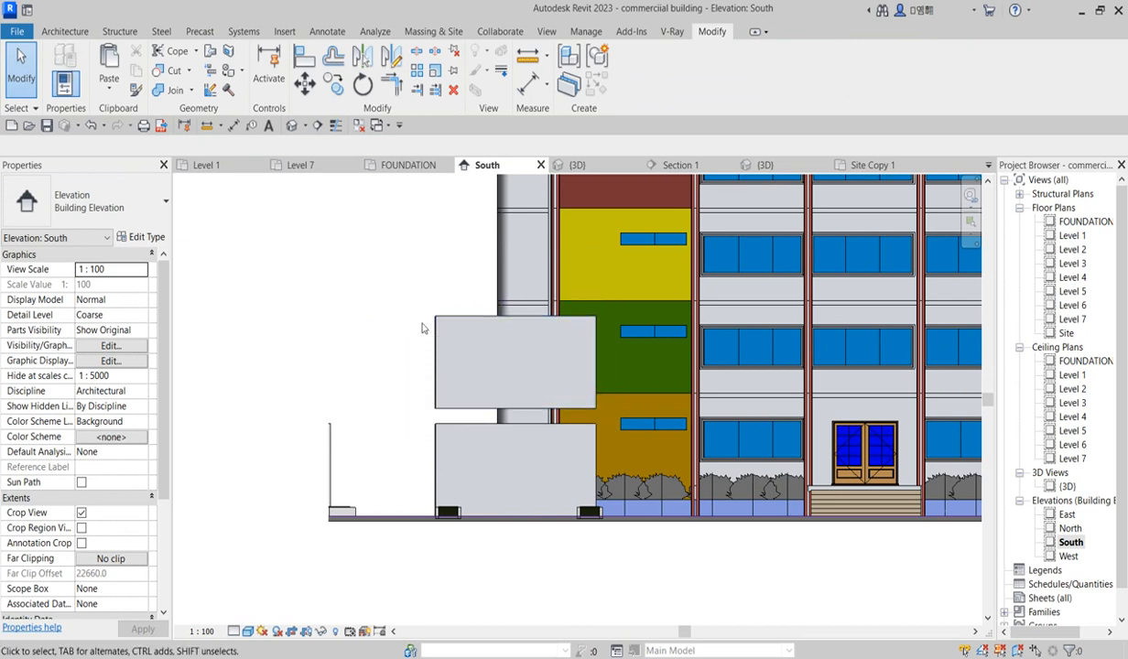
{"action": "double_click", "coordinate": [1069, 487]}
{"action": "scroll", "coordinate": [505, 324], "scroll_direction": "up", "scroll_amount": 3}
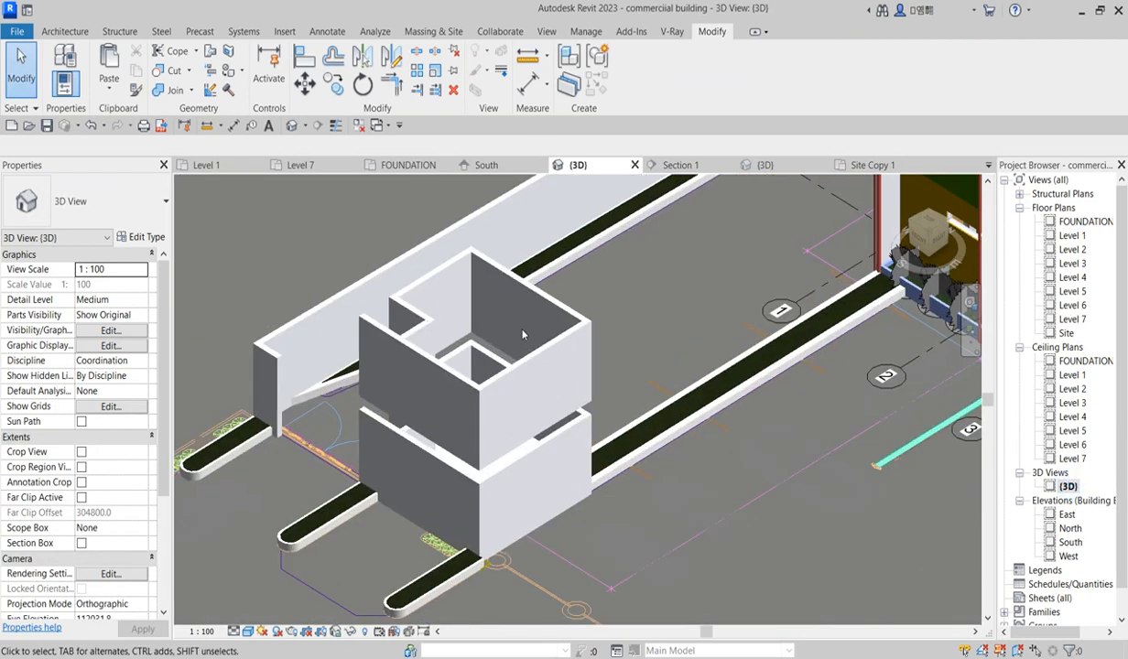
{"action": "left_click", "coordinate": [492, 266]}
{"action": "left_click", "coordinate": [433, 258], "text": "ctrl"}
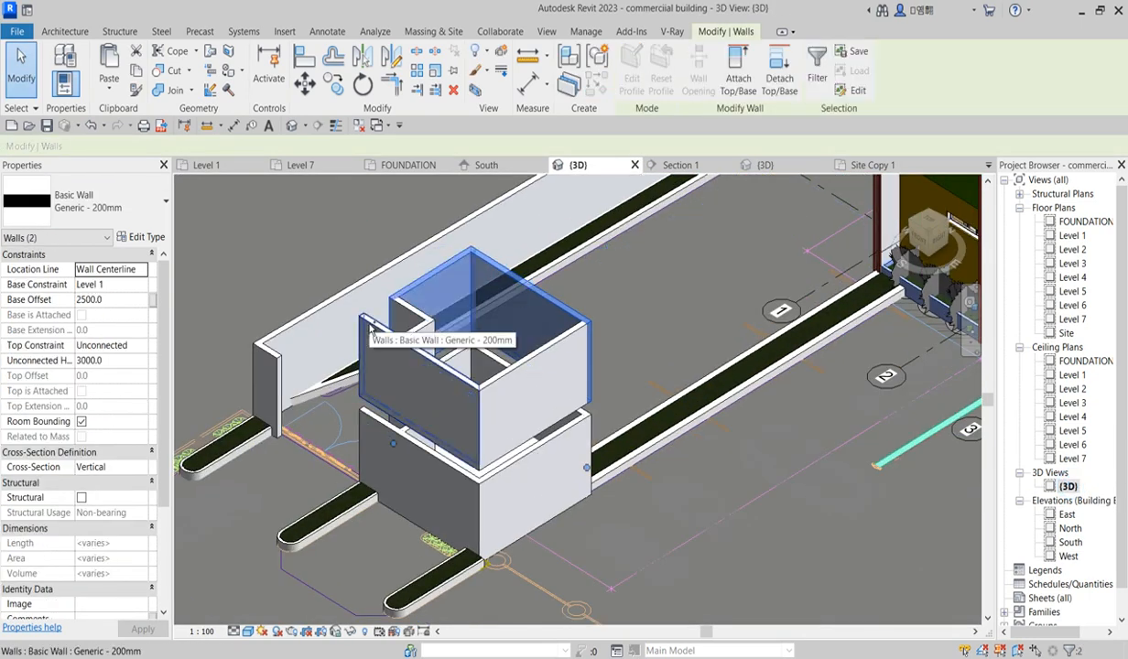
{"action": "left_click", "coordinate": [417, 336], "text": "ctrl"}
{"action": "left_click", "coordinate": [417, 336], "text": "ctrl"}
{"action": "left_click", "coordinate": [410, 313], "text": "ctrl"}
{"action": "left_click", "coordinate": [532, 370], "text": "ctrl"}
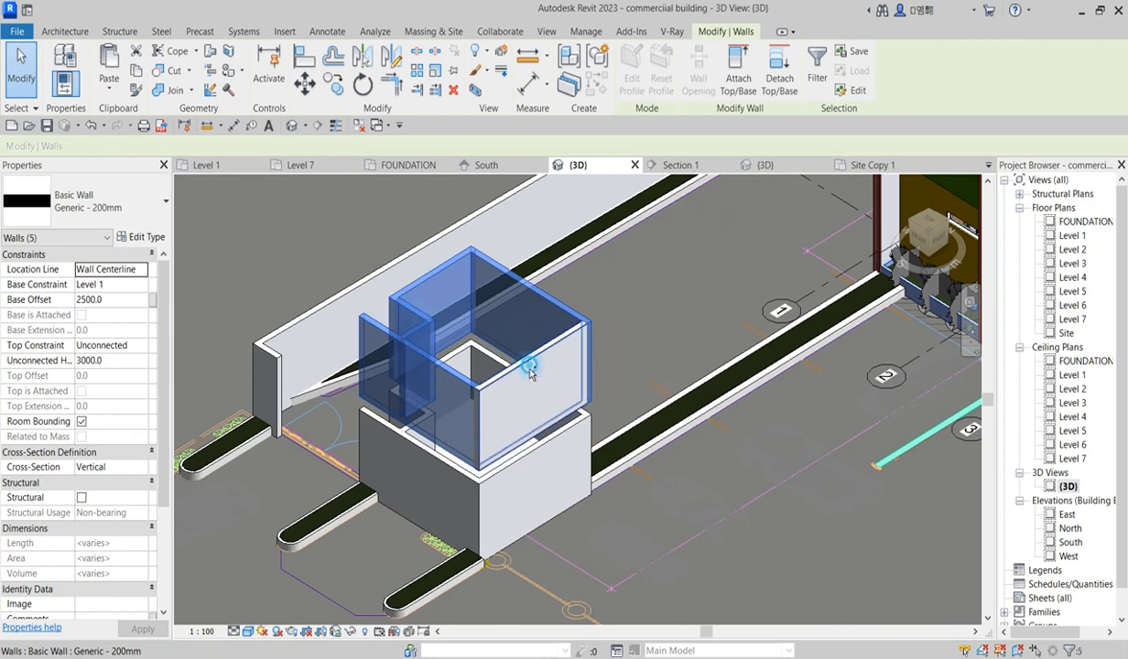
{"action": "left_click", "coordinate": [119, 302]}
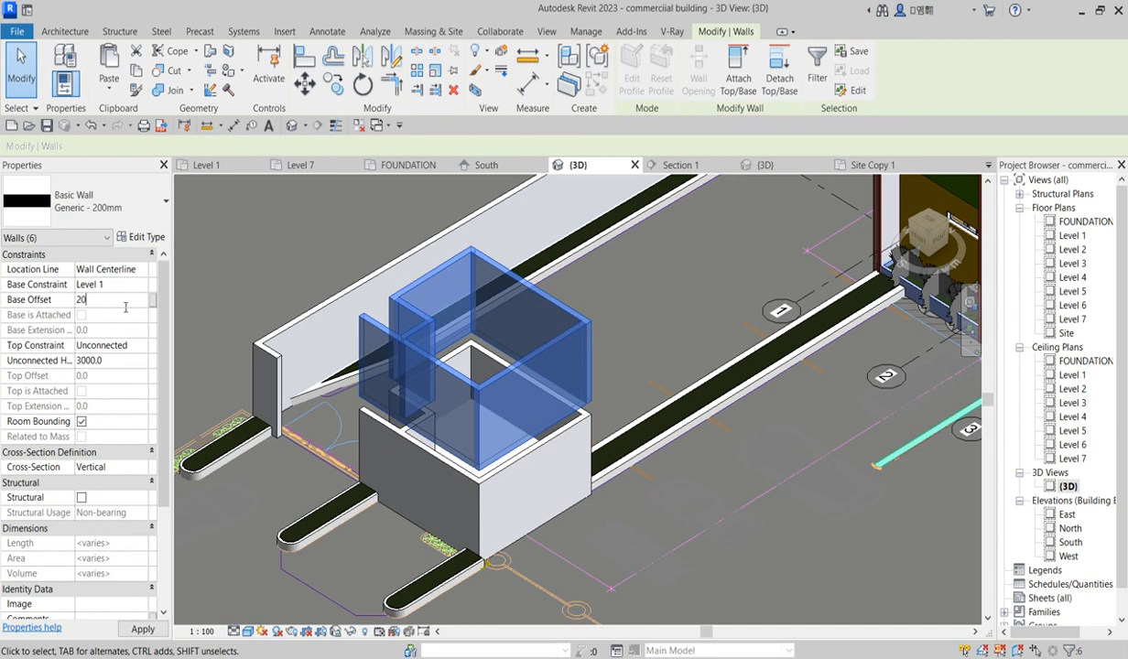
{"action": "type", "text": "2000"}
{"action": "left_click", "coordinate": [126, 361]}
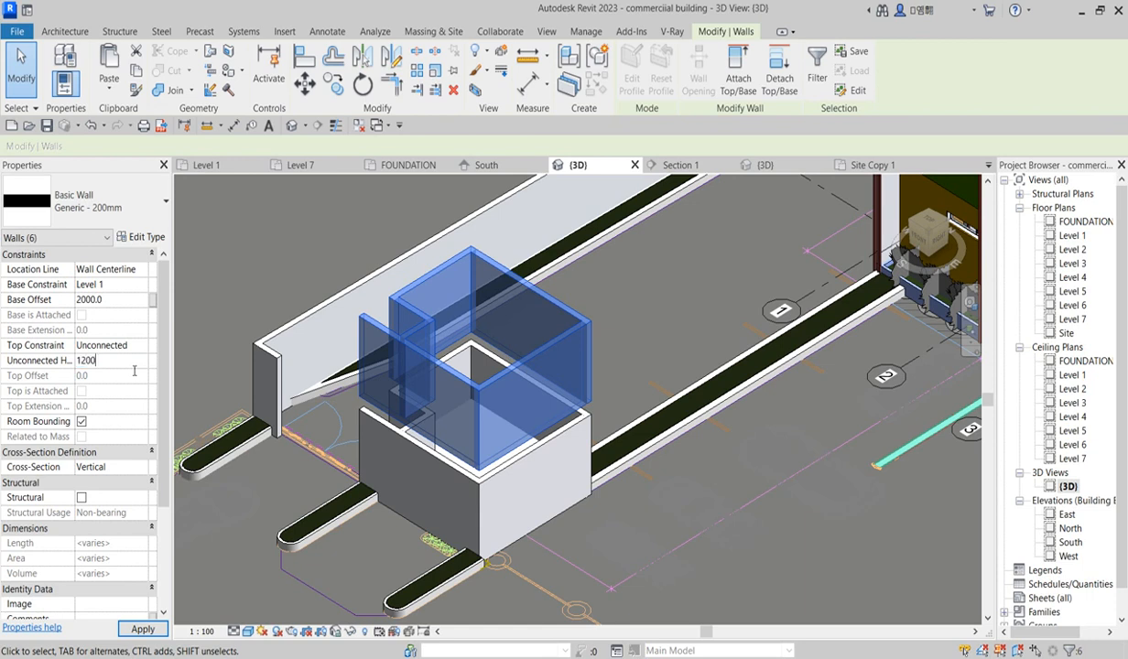
{"action": "key", "text": "Return"}
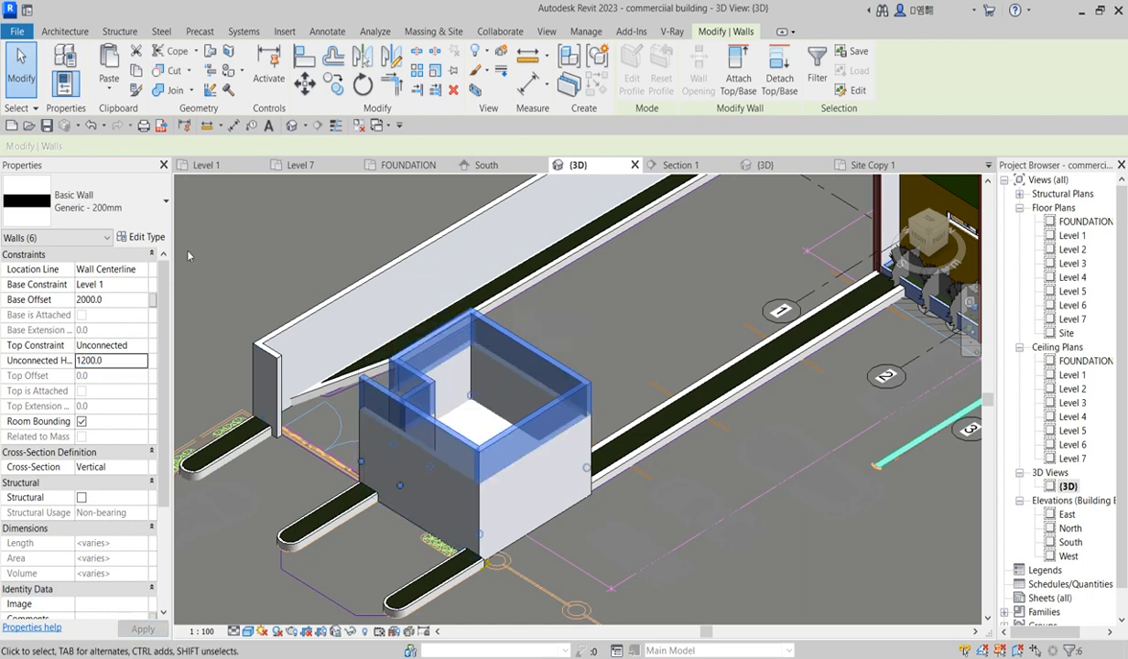
Step: Duplicate the walls' type as Generic - 200mm 2
{"action": "left_click", "coordinate": [139, 241]}
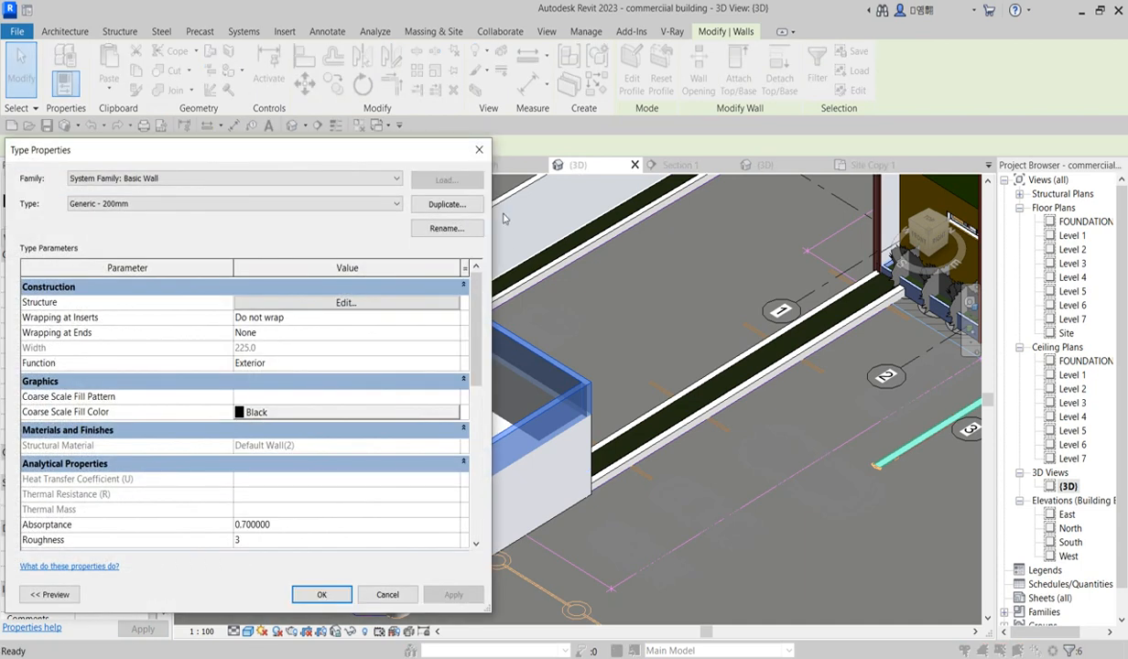
{"action": "left_click", "coordinate": [346, 303]}
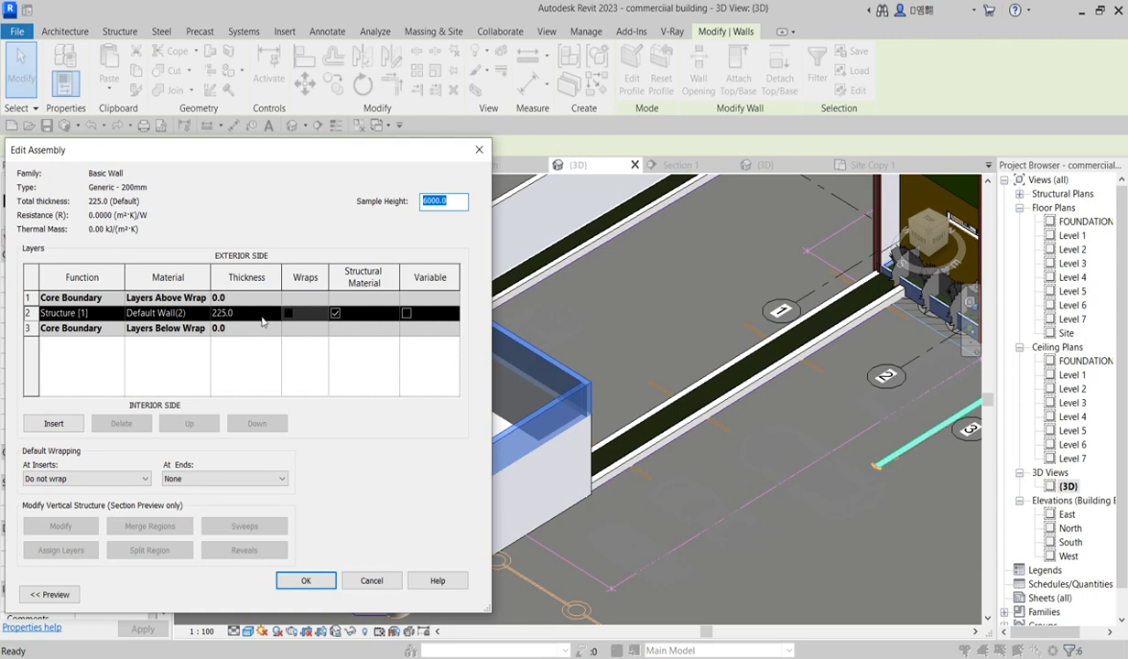
{"action": "left_click", "coordinate": [477, 156]}
{"action": "left_click", "coordinate": [446, 204]}
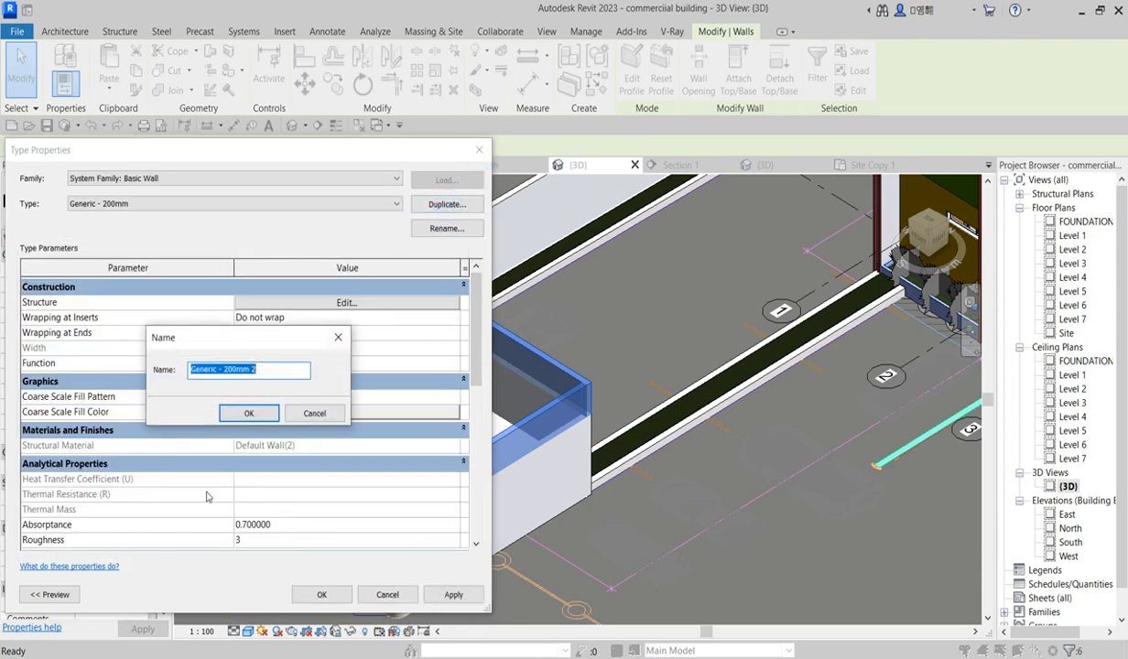
{"action": "left_click", "coordinate": [248, 413]}
Step: Set the new wall type's structure layer thickness to 150
{"action": "left_click", "coordinate": [340, 303]}
{"action": "left_click", "coordinate": [259, 314]}
{"action": "double_click", "coordinate": [259, 313]}
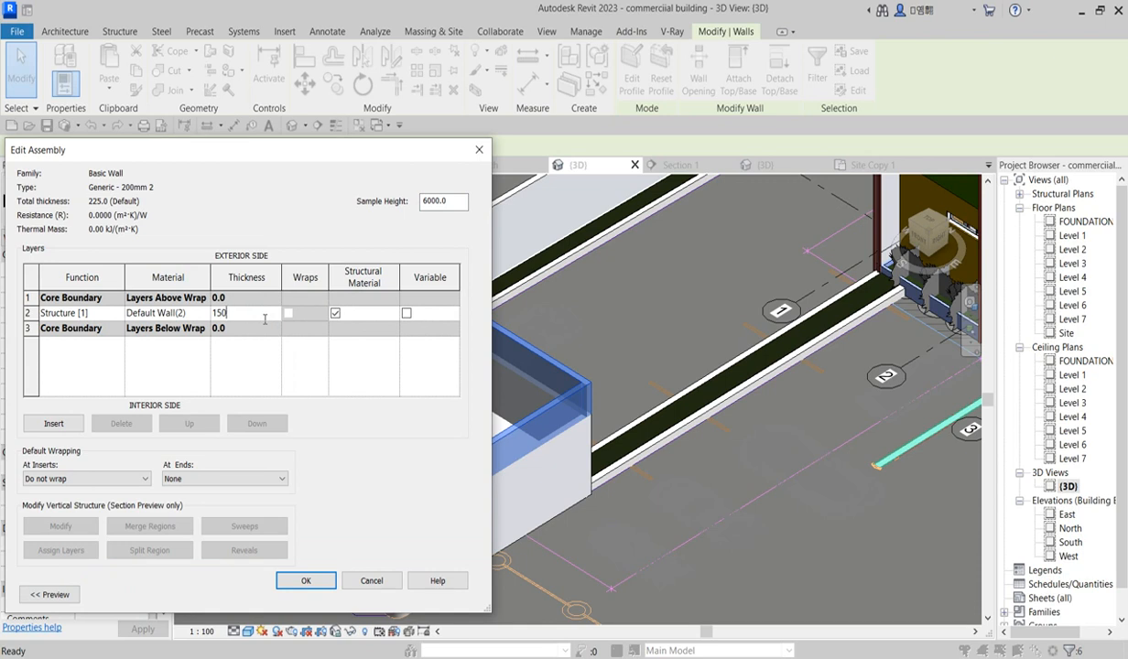
Step: Open the structure layer's material and duplicate Default Wall(2) with its material and assets
{"action": "left_click", "coordinate": [194, 313]}
{"action": "left_click", "coordinate": [204, 313]}
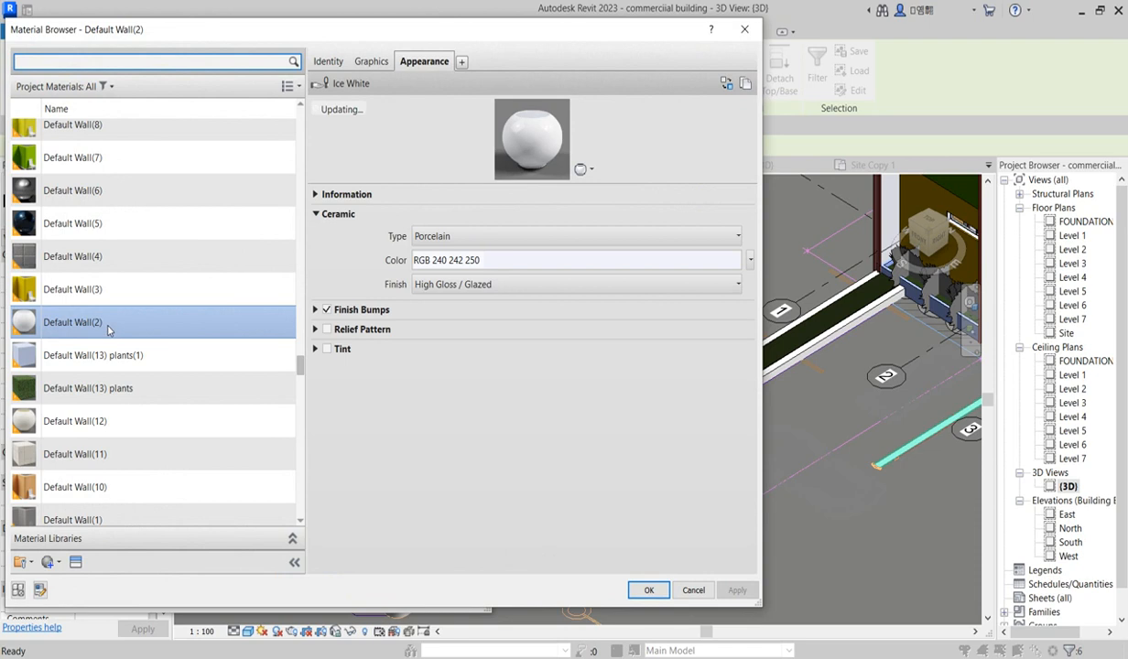
{"action": "right_click", "coordinate": [108, 328]}
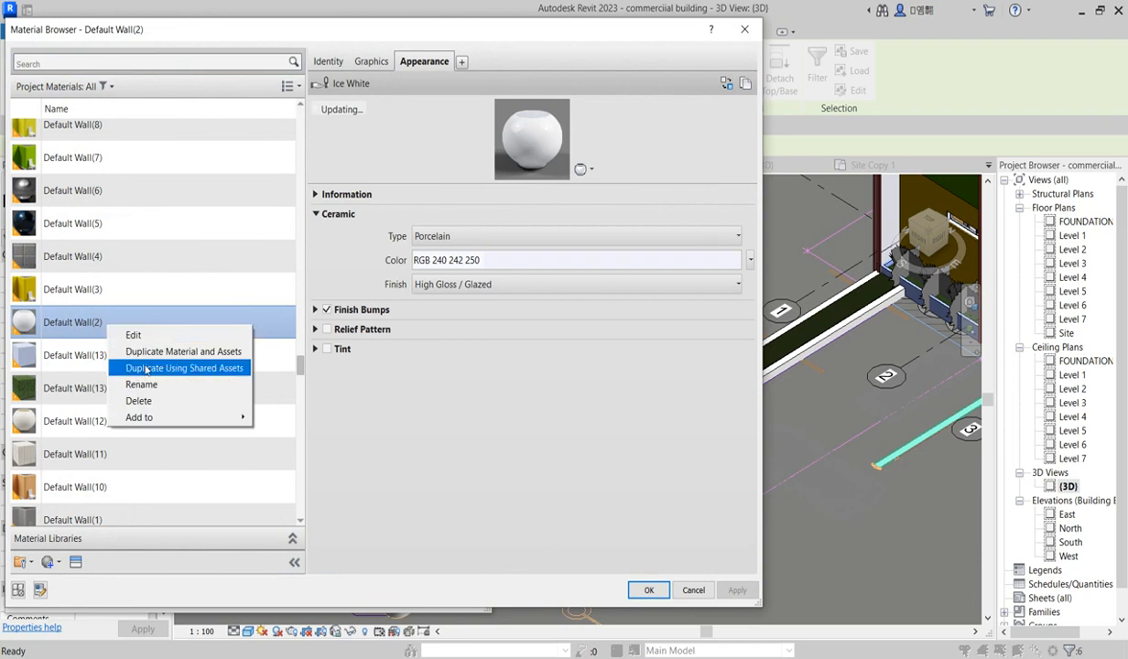
{"action": "left_click", "coordinate": [138, 352]}
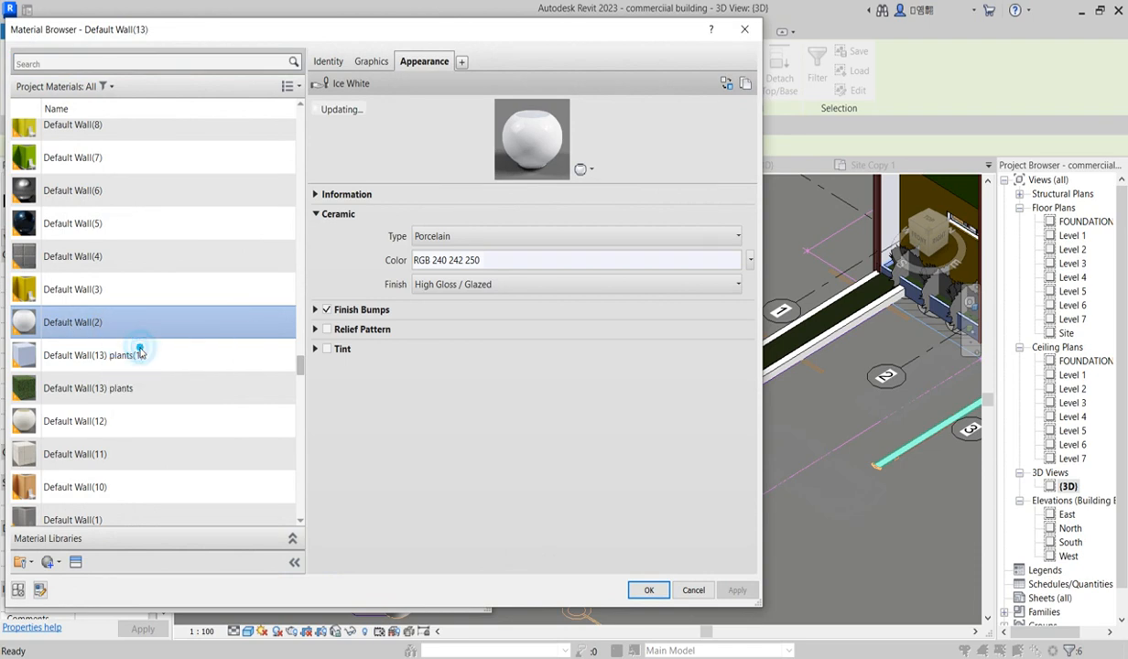
Step: Replace the new material's appearance with the glossy Maroon wall paint asset and apply it to the wall type
{"action": "left_click", "coordinate": [726, 84]}
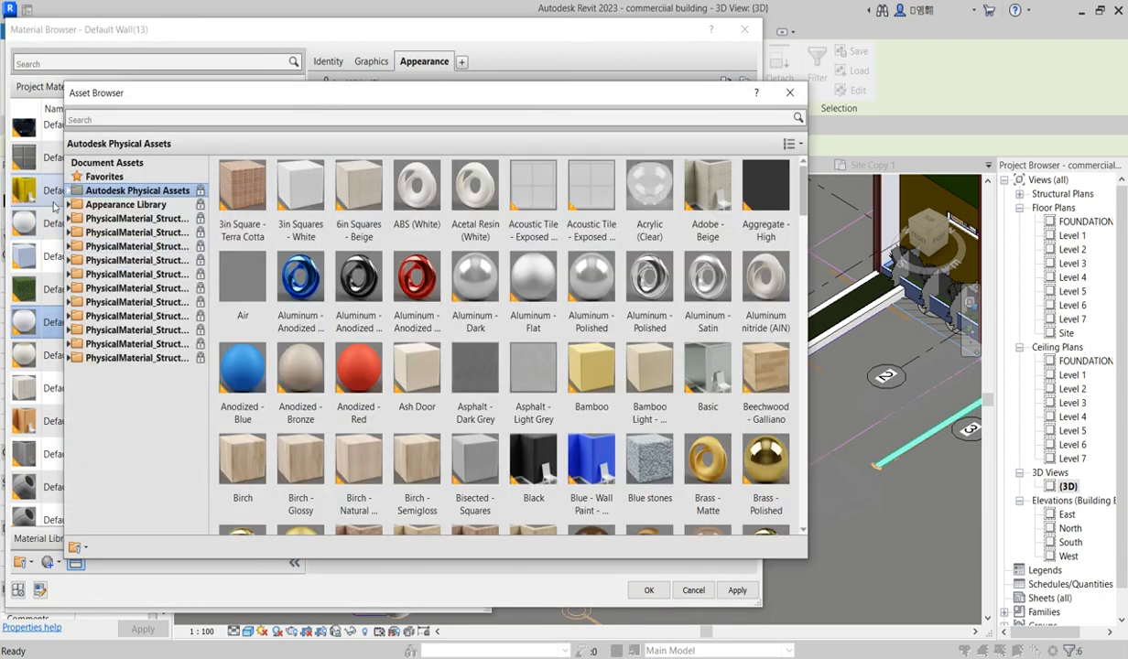
{"action": "left_click", "coordinate": [69, 204]}
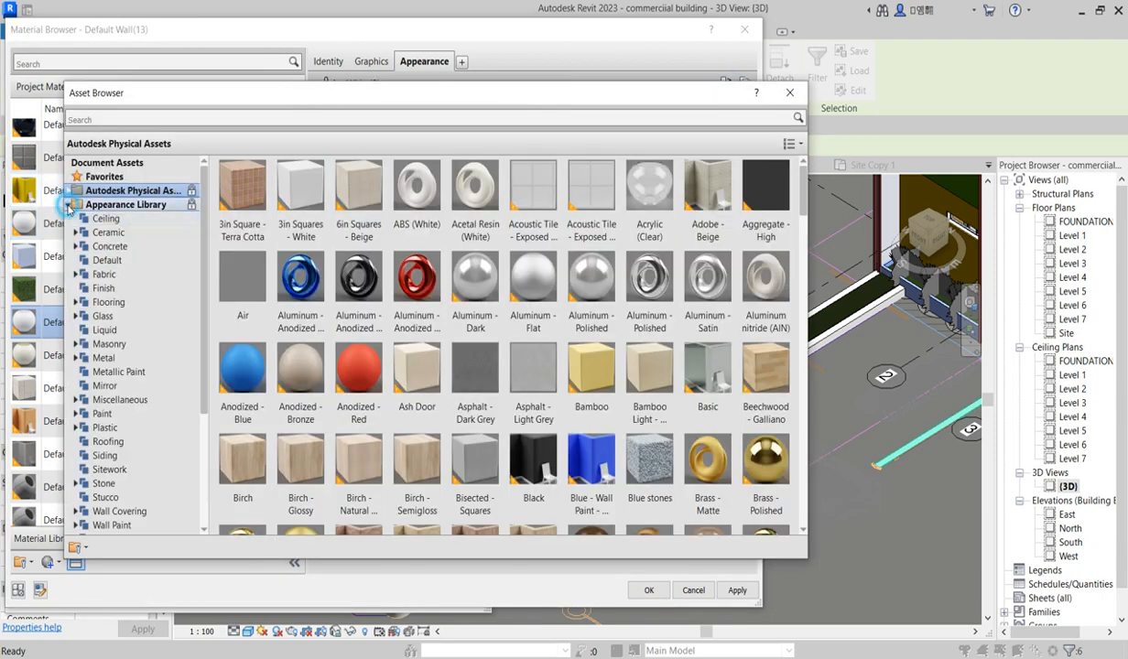
{"action": "left_click", "coordinate": [112, 525]}
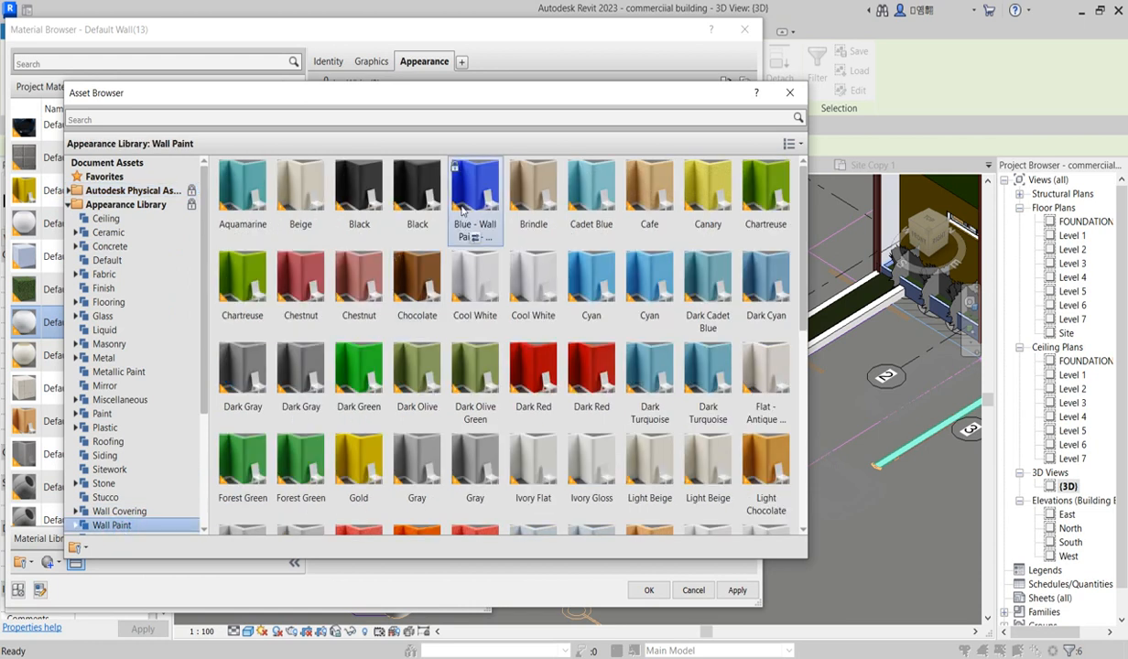
{"action": "scroll", "coordinate": [718, 455], "scroll_direction": "down", "scroll_amount": 5}
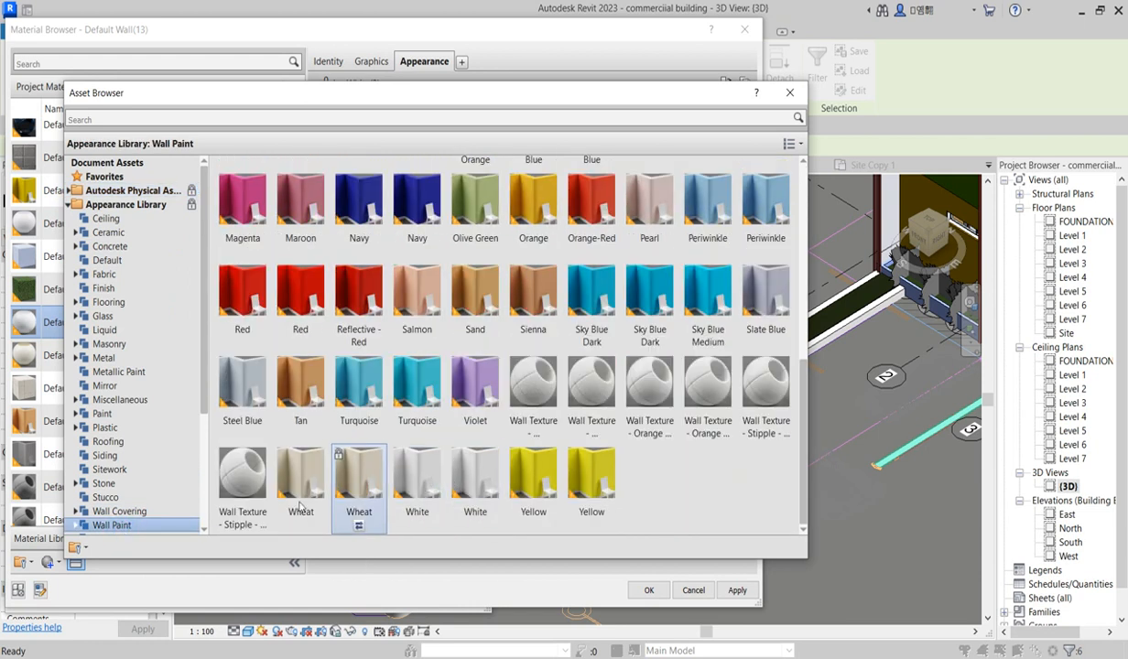
{"action": "left_click_drag", "start_coordinate": [205, 397], "coordinate": [205, 431]}
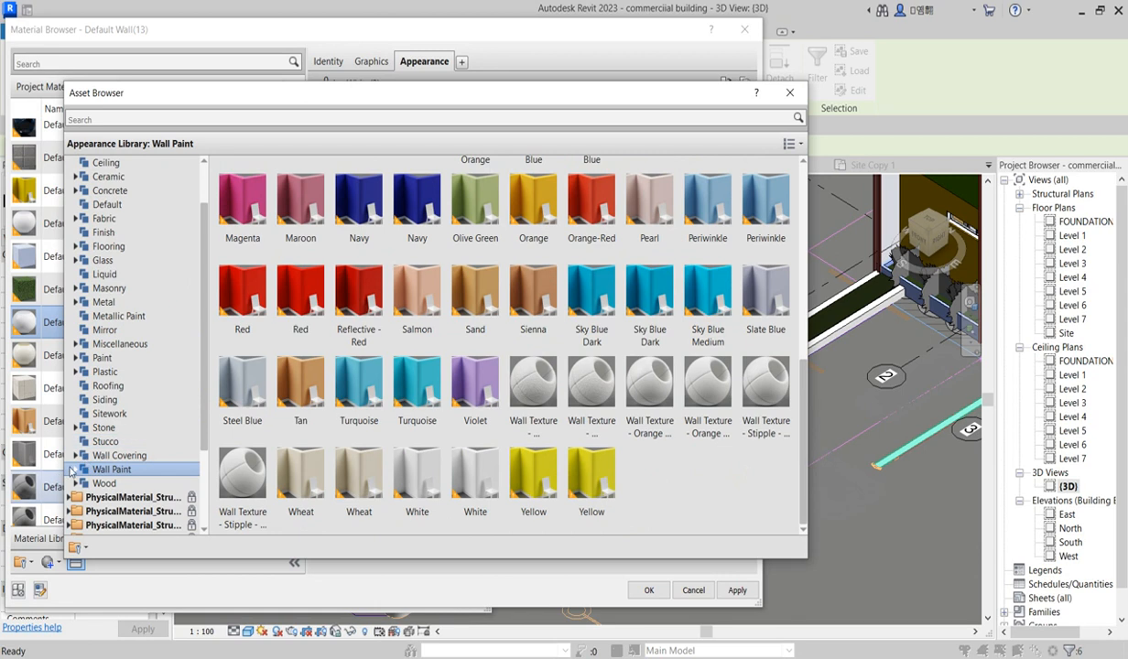
{"action": "left_click", "coordinate": [76, 469]}
{"action": "left_click", "coordinate": [112, 484]}
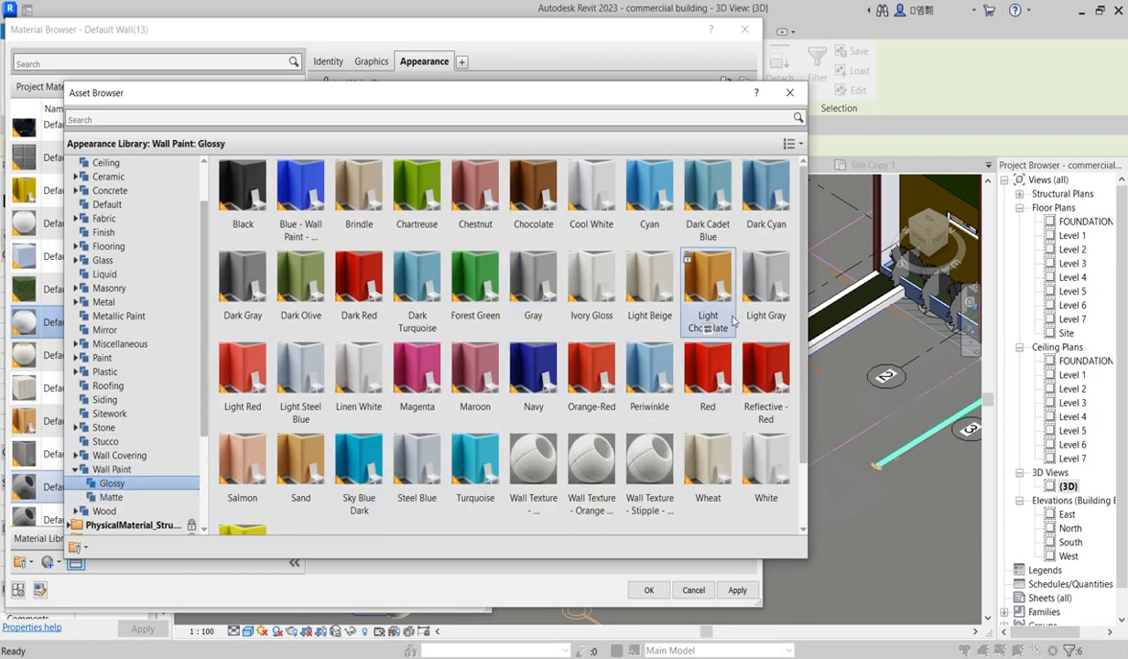
{"action": "scroll", "coordinate": [804, 233], "scroll_direction": "down", "scroll_amount": 2}
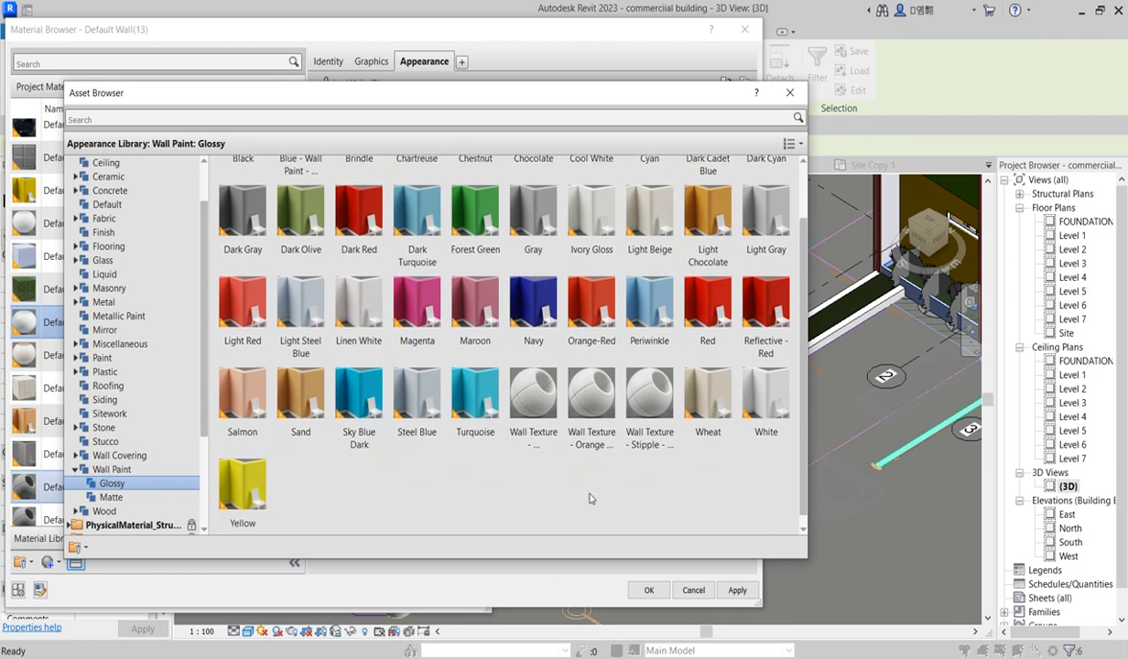
{"action": "scroll", "coordinate": [299, 355], "scroll_direction": "up", "scroll_amount": 2}
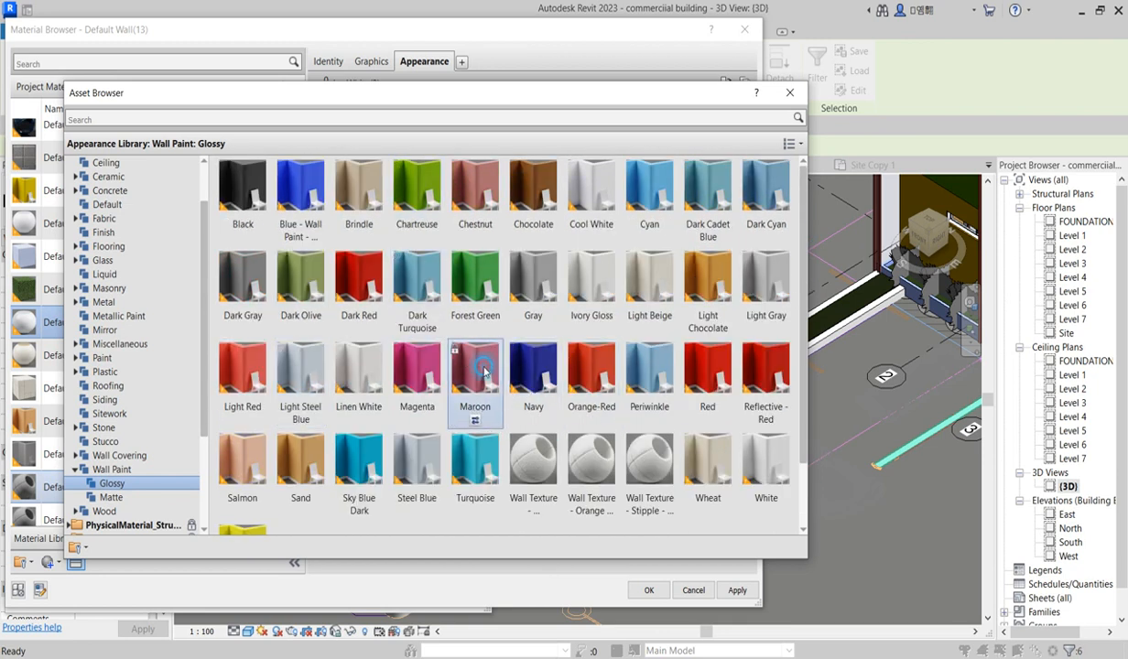
{"action": "left_click", "coordinate": [789, 92]}
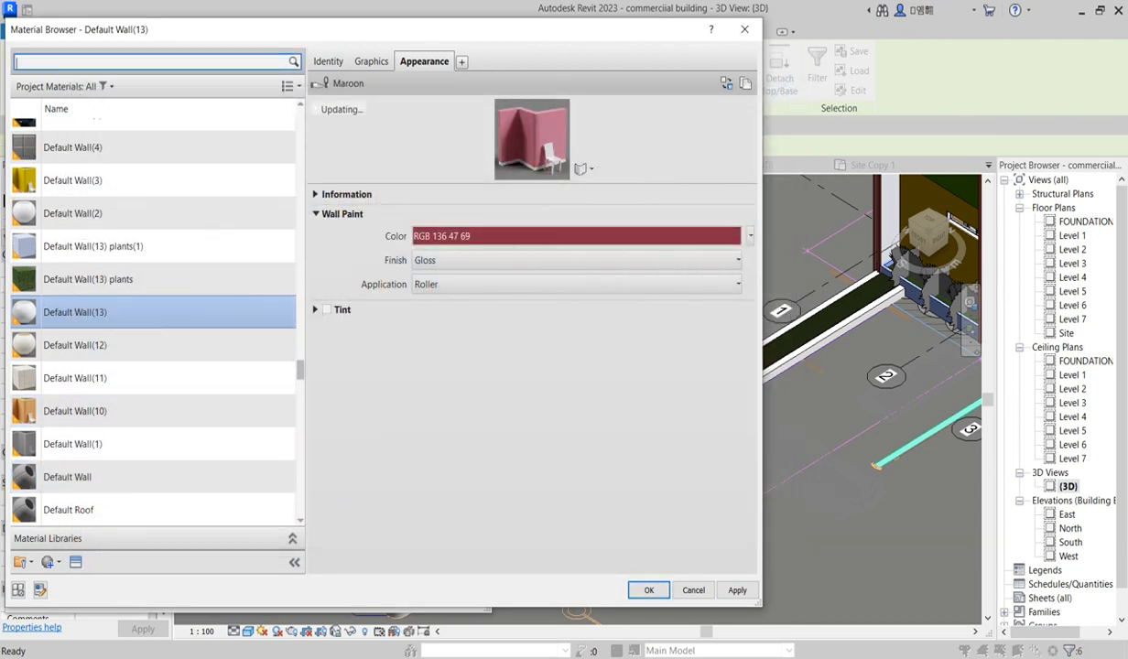
{"action": "left_click", "coordinate": [649, 590]}
{"action": "left_click", "coordinate": [306, 581]}
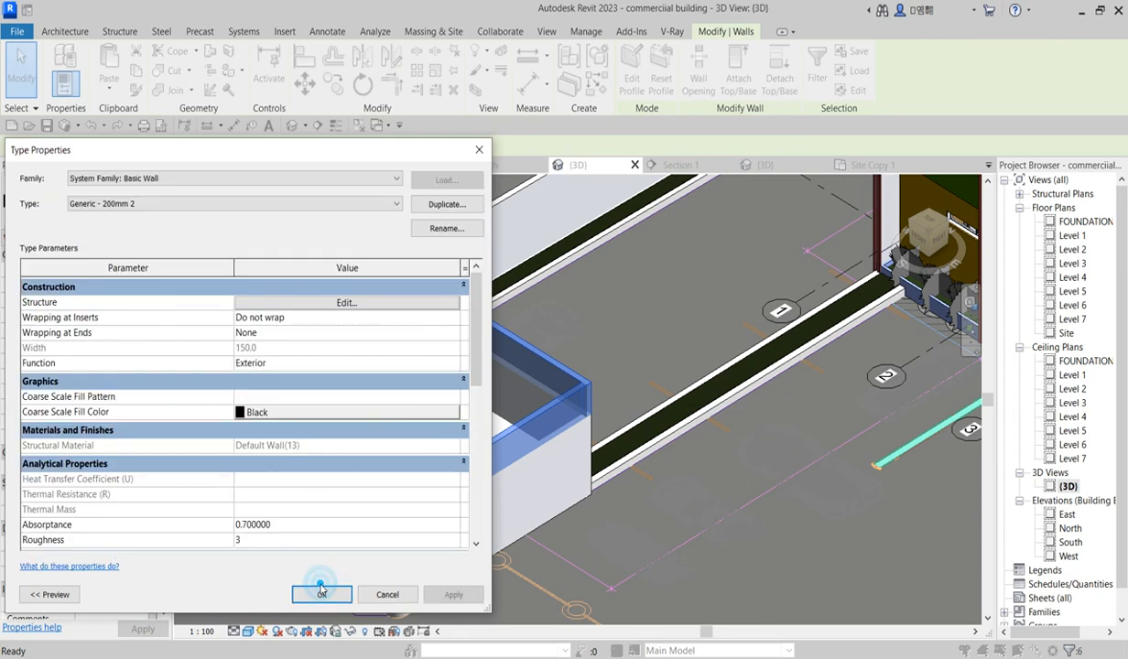
{"action": "left_click", "coordinate": [321, 595]}
Step: Align an upper enclosure wall's inner face with the face of the wall below it
{"action": "left_click", "coordinate": [639, 355]}
{"action": "scroll", "coordinate": [550, 449], "scroll_direction": "up", "scroll_amount": 5}
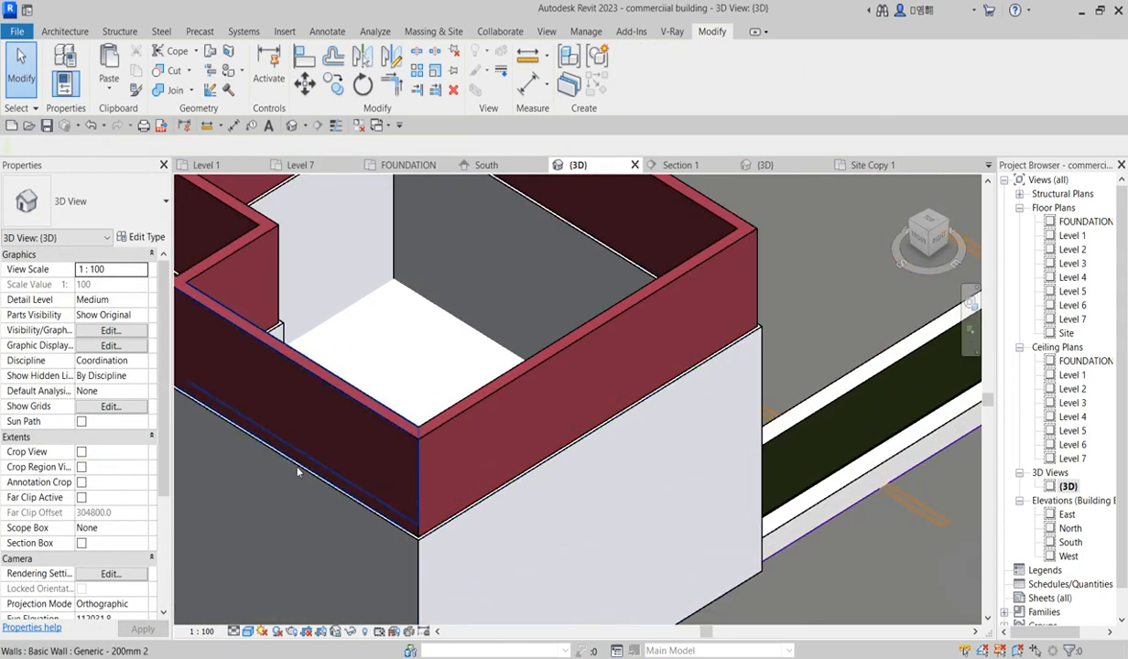
{"action": "scroll", "coordinate": [458, 541], "scroll_direction": "up", "scroll_amount": 4}
{"action": "scroll", "coordinate": [522, 518], "scroll_direction": "down", "scroll_amount": 6}
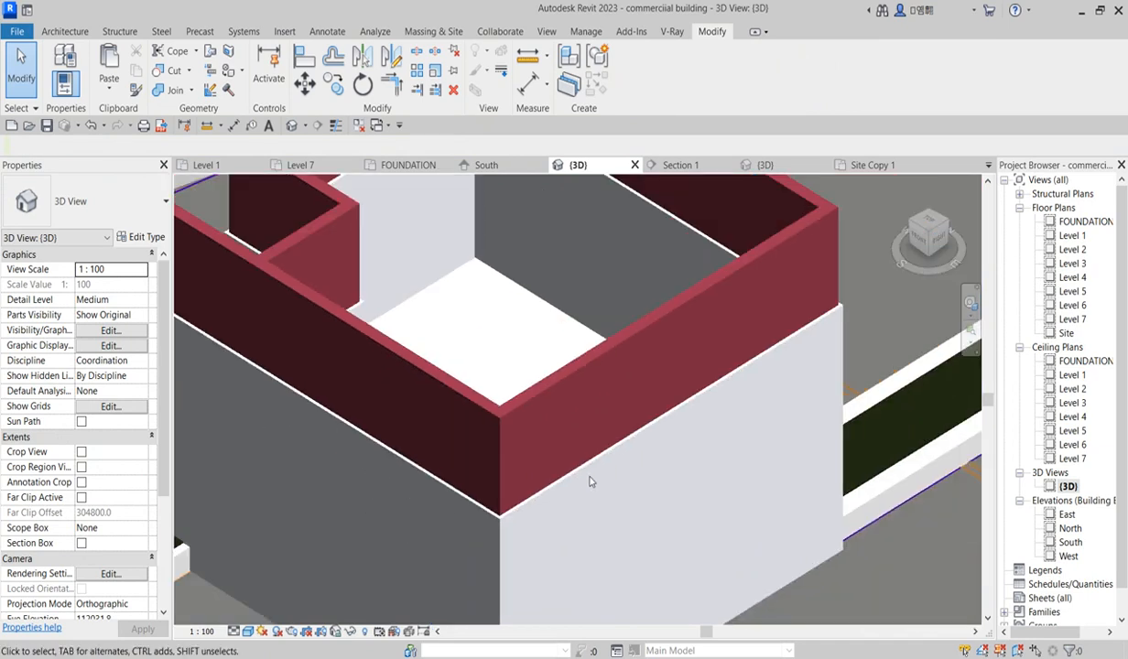
{"action": "scroll", "coordinate": [576, 350], "scroll_direction": "up", "scroll_amount": 2}
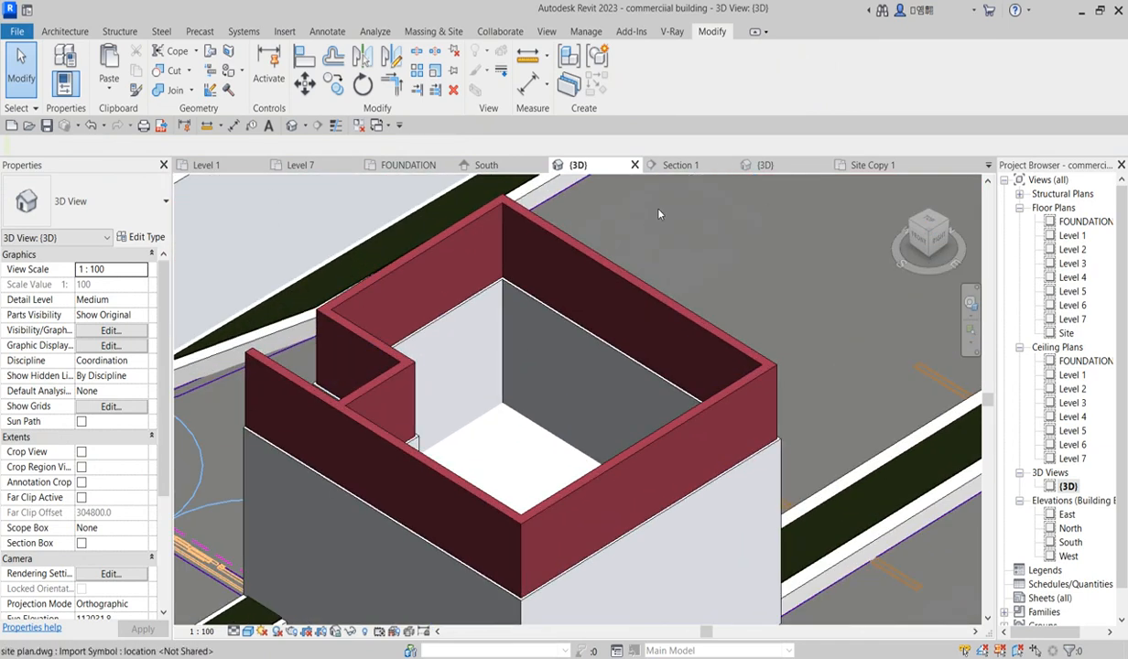
{"action": "left_click", "coordinate": [305, 56]}
{"action": "scroll", "coordinate": [502, 297], "scroll_direction": "up", "scroll_amount": 2}
{"action": "scroll", "coordinate": [501, 297], "scroll_direction": "up", "scroll_amount": 2}
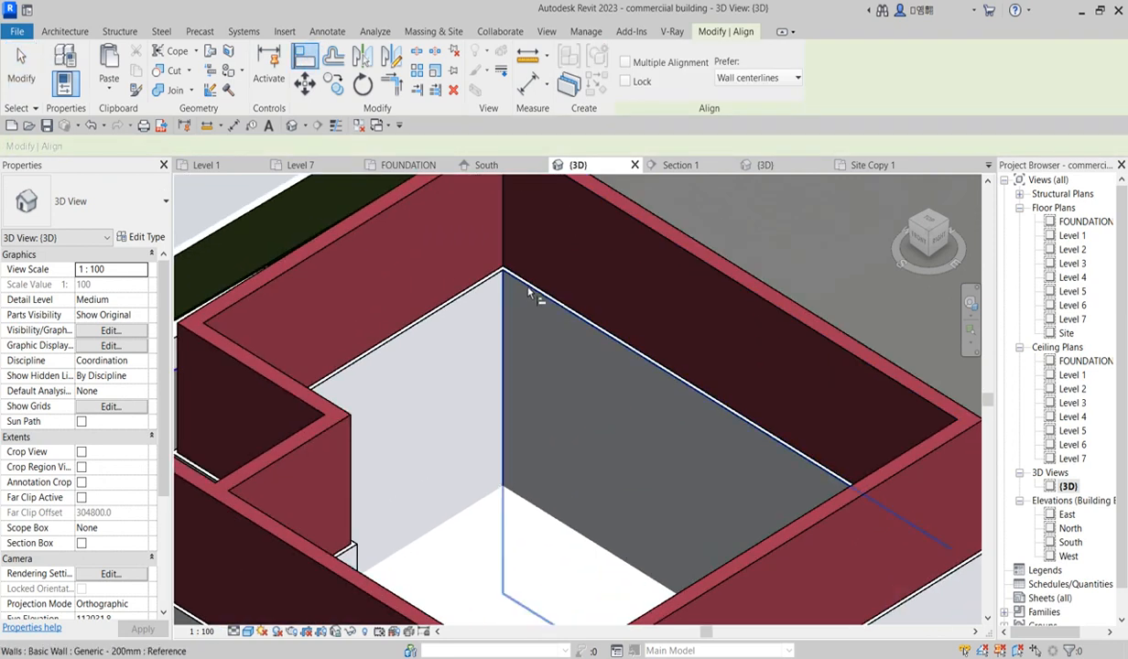
{"action": "left_click", "coordinate": [624, 215]}
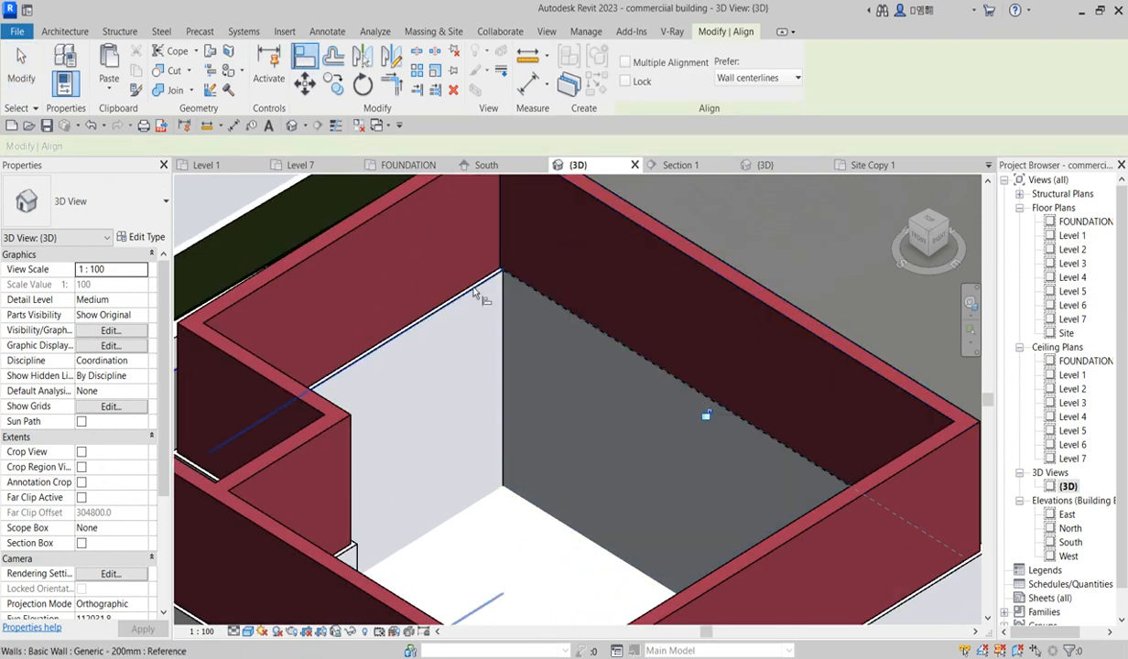
{"action": "left_click", "coordinate": [383, 205]}
Step: Align another upper enclosure wall's face with the wall face below it
{"action": "scroll", "coordinate": [474, 265], "scroll_direction": "down", "scroll_amount": 4}
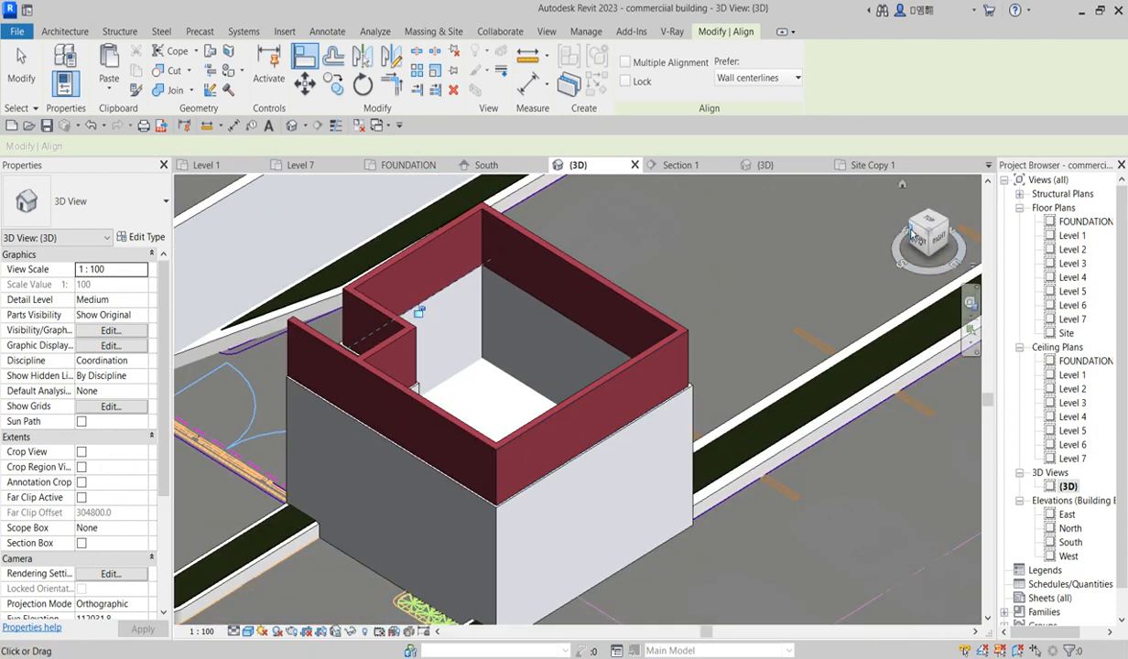
{"action": "left_click", "coordinate": [913, 224]}
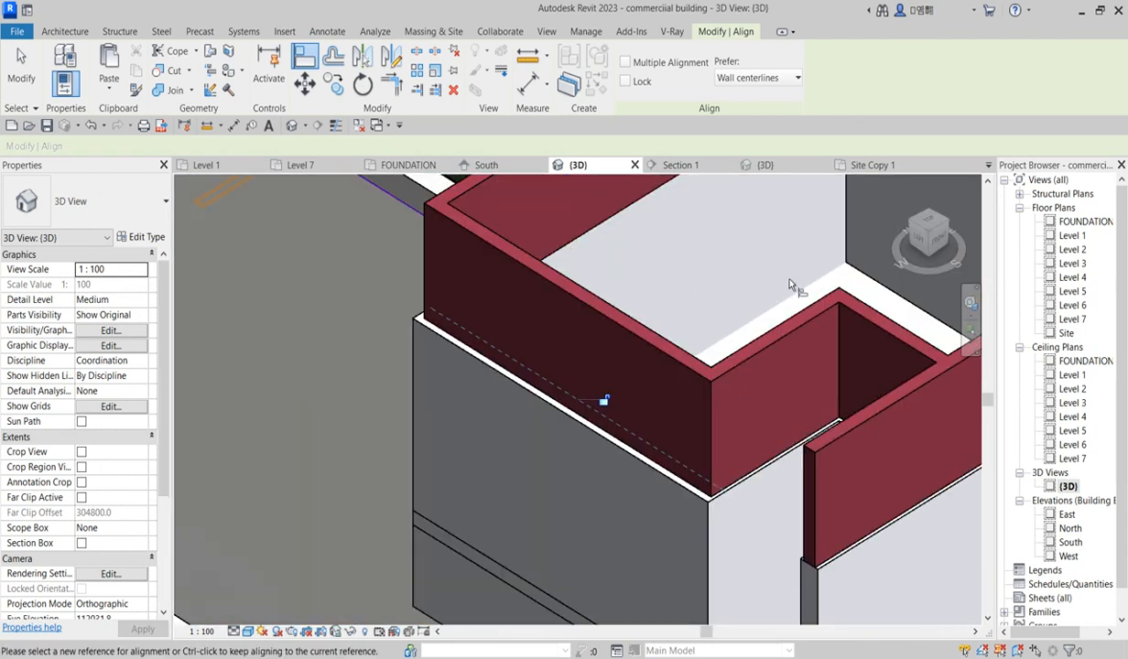
{"action": "scroll", "coordinate": [754, 299], "scroll_direction": "up", "scroll_amount": 5}
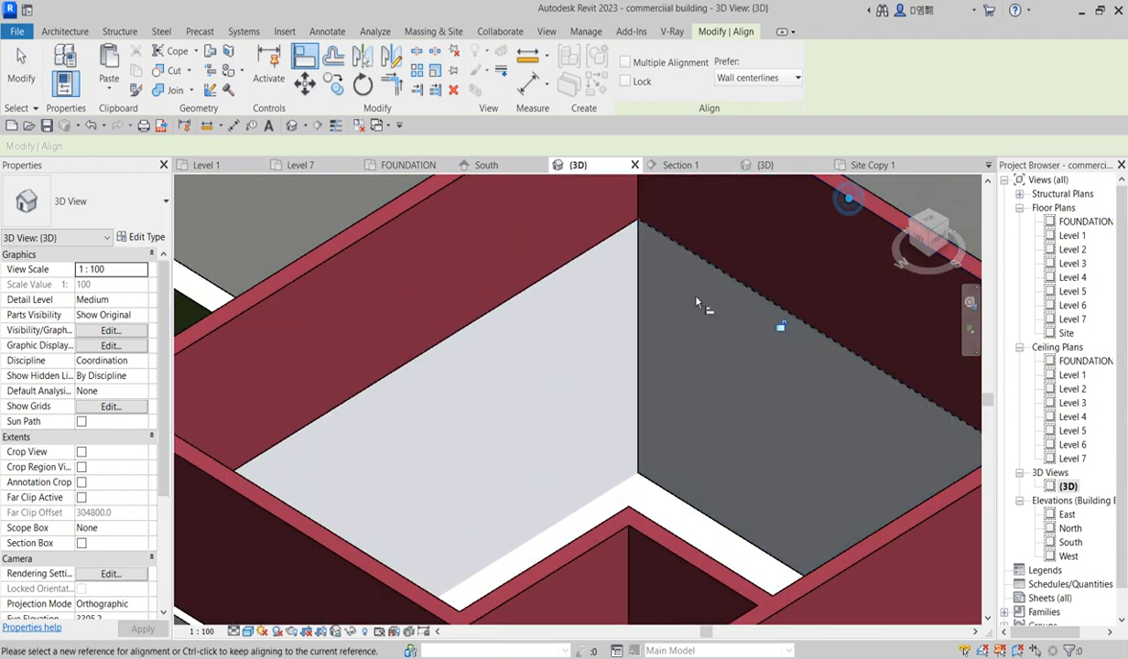
{"action": "scroll", "coordinate": [713, 303], "scroll_direction": "down", "scroll_amount": 5}
{"action": "left_click", "coordinate": [913, 223]}
{"action": "scroll", "coordinate": [843, 316], "scroll_direction": "up", "scroll_amount": 4}
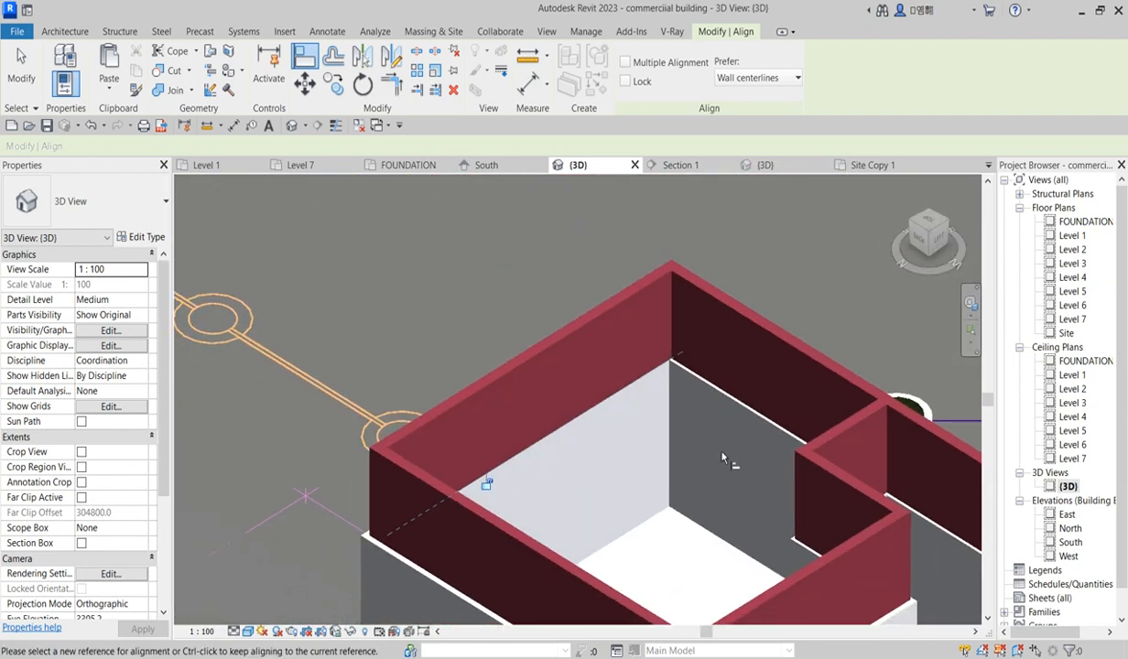
{"action": "scroll", "coordinate": [844, 316], "scroll_direction": "down", "scroll_amount": 4}
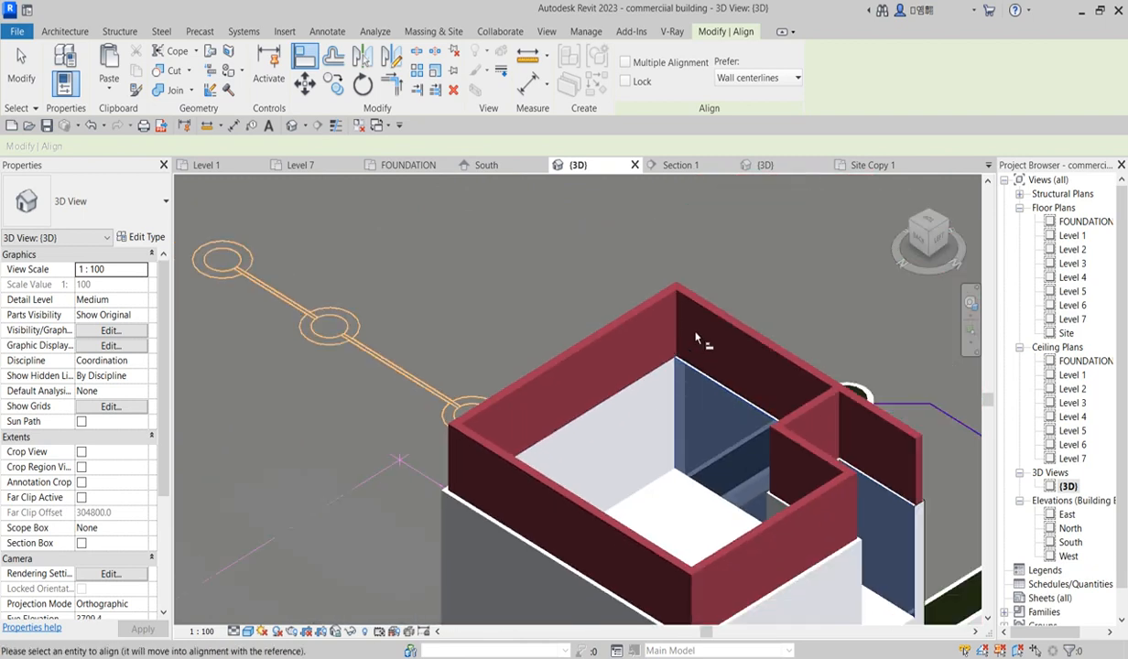
{"action": "scroll", "coordinate": [715, 322], "scroll_direction": "down", "scroll_amount": 3}
{"action": "scroll", "coordinate": [704, 366], "scroll_direction": "up", "scroll_amount": 4}
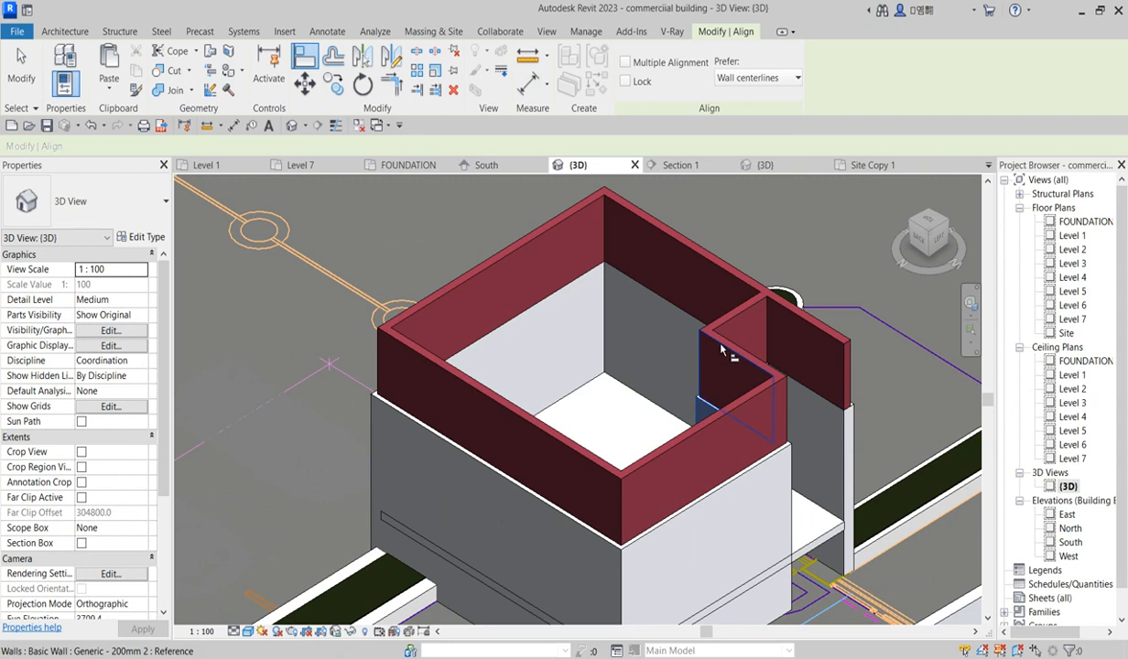
{"action": "scroll", "coordinate": [701, 344], "scroll_direction": "down", "scroll_amount": 3}
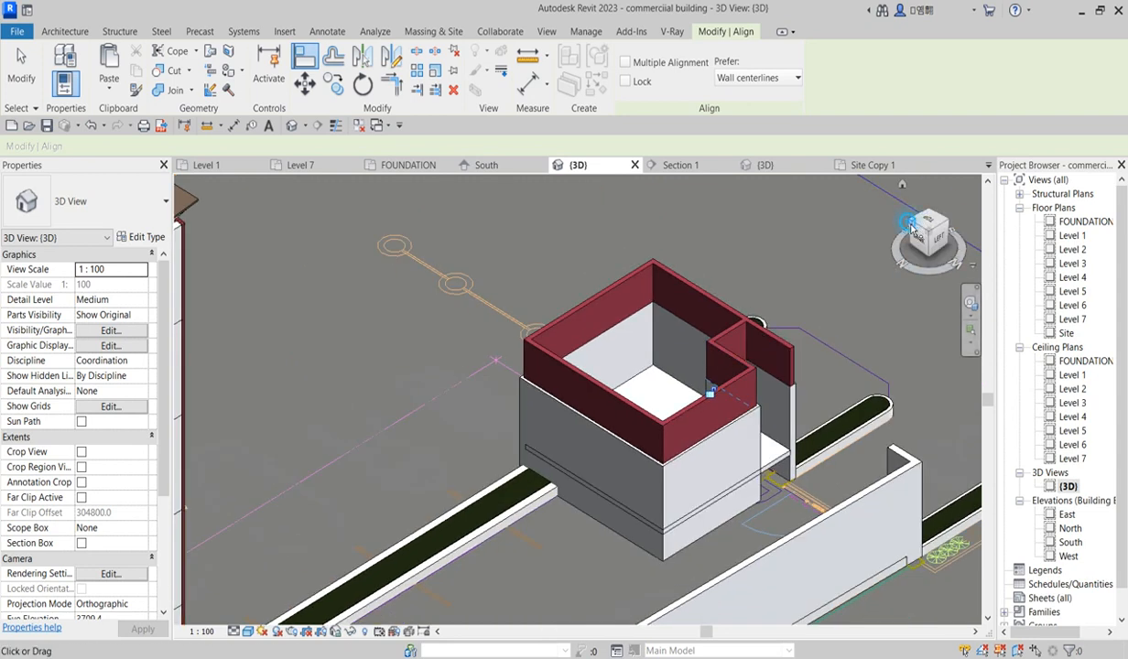
{"action": "scroll", "coordinate": [723, 343], "scroll_direction": "up", "scroll_amount": 6}
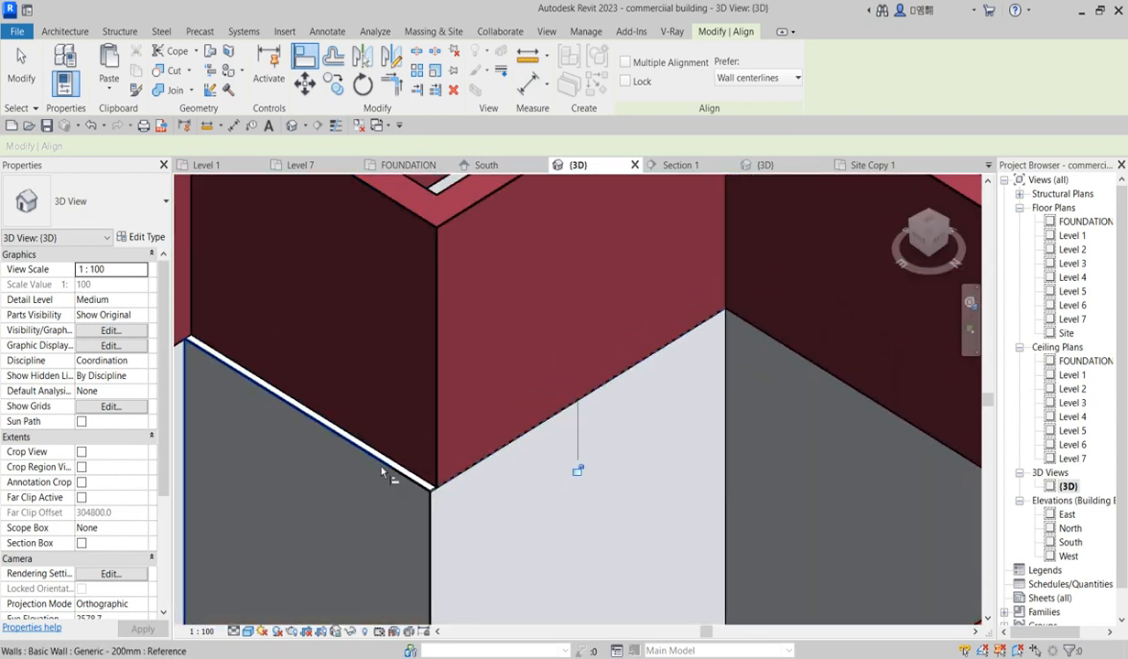
{"action": "left_click", "coordinate": [403, 209]}
{"action": "scroll", "coordinate": [586, 439], "scroll_direction": "down", "scroll_amount": 3}
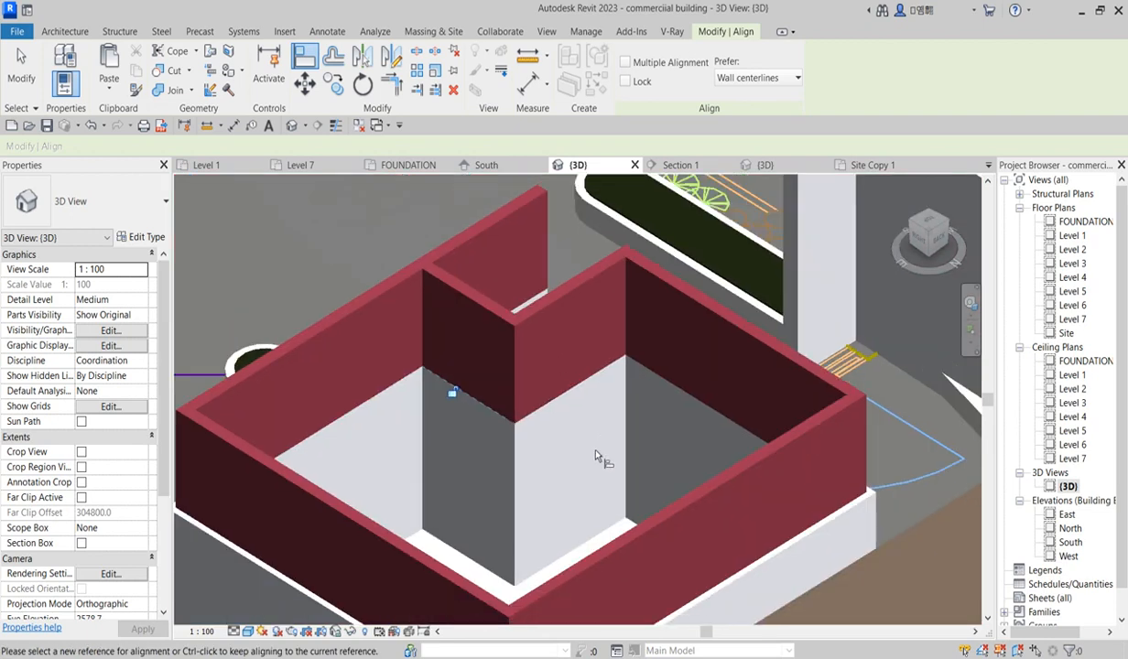
{"action": "scroll", "coordinate": [596, 455], "scroll_direction": "down", "scroll_amount": 5}
{"action": "scroll", "coordinate": [586, 470], "scroll_direction": "up", "scroll_amount": 2}
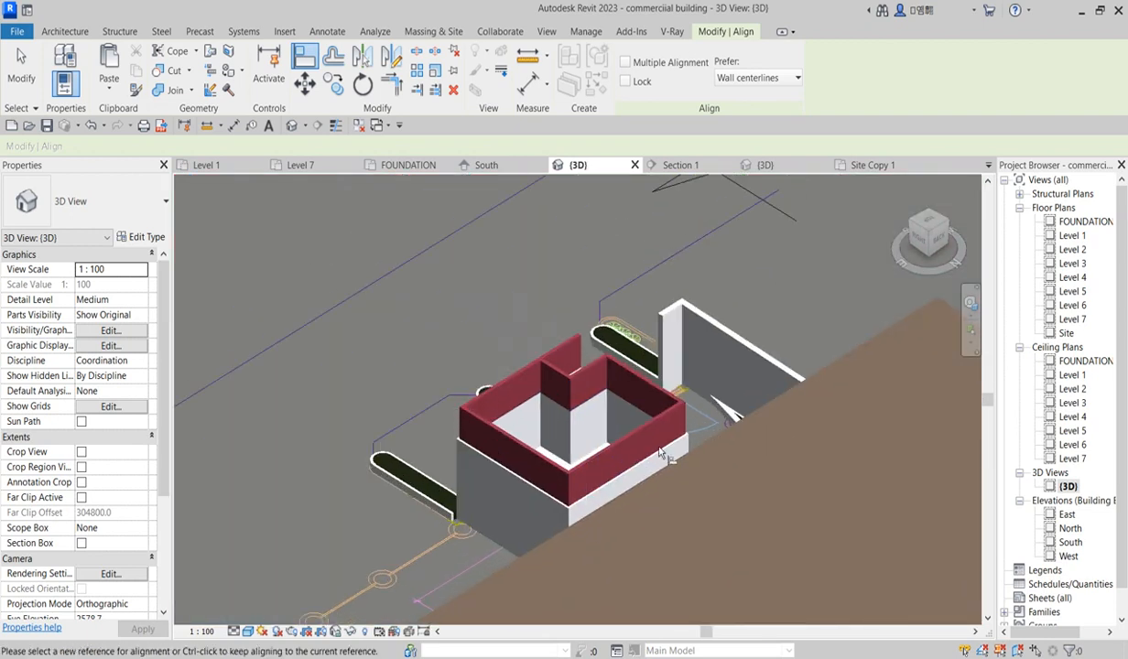
Step: On Level 2, sketch a rectangular roof footprint around the small enclosure with a 600 offset
{"action": "double_click", "coordinate": [1072, 249]}
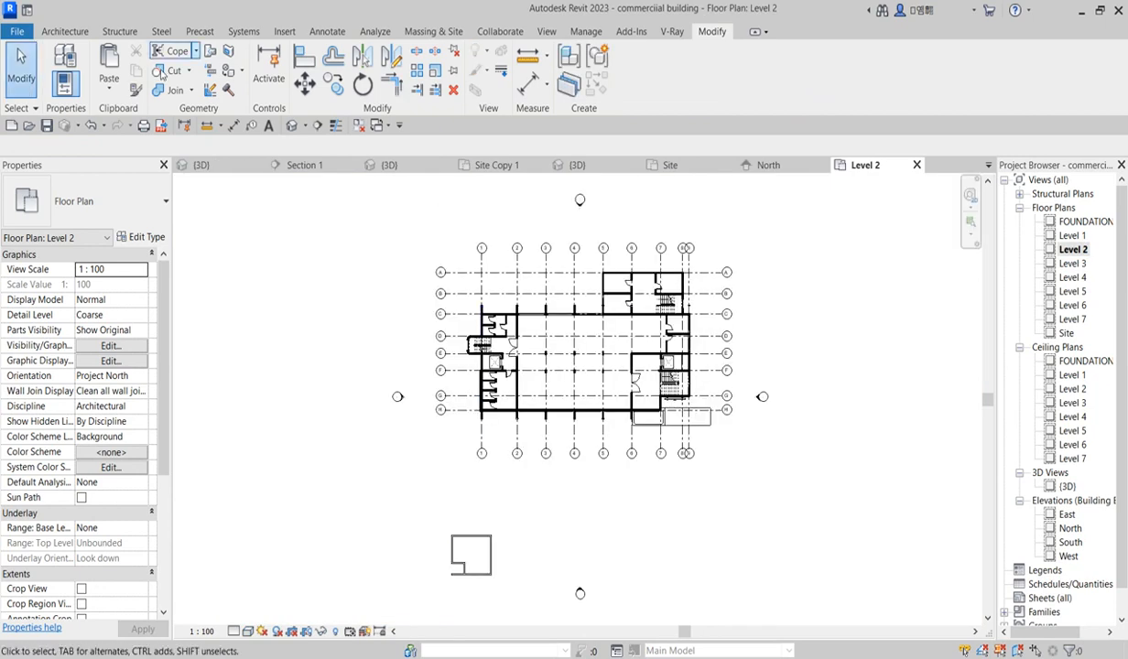
{"action": "left_click", "coordinate": [79, 32]}
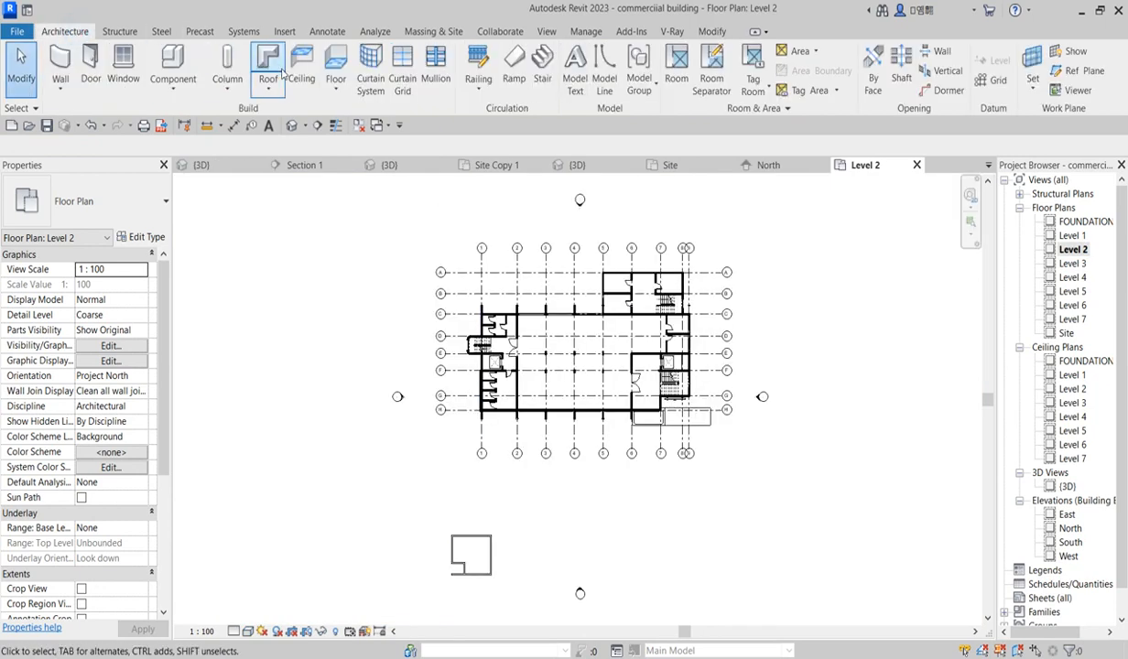
{"action": "left_click", "coordinate": [326, 117]}
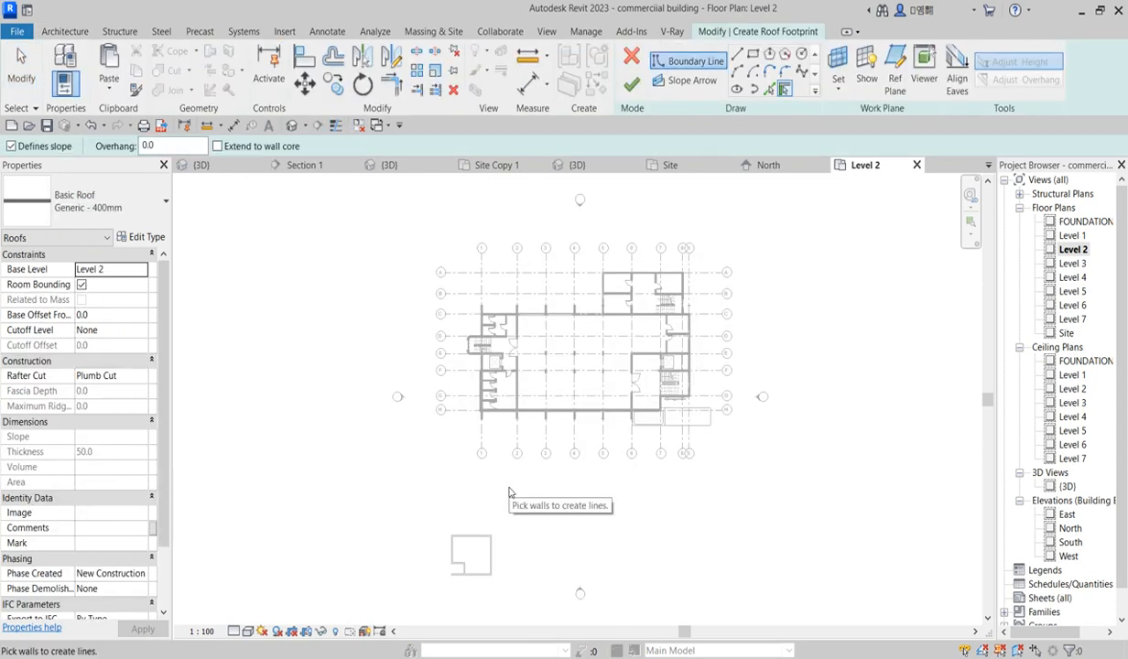
{"action": "scroll", "coordinate": [521, 378], "scroll_direction": "down", "scroll_amount": 2}
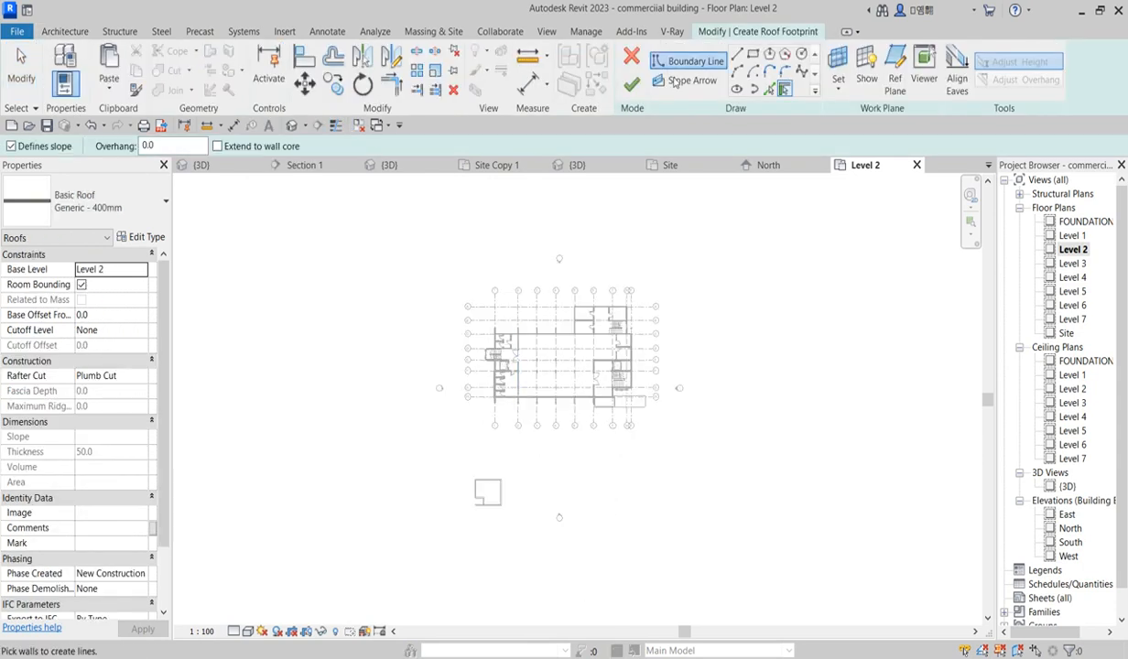
{"action": "left_click", "coordinate": [753, 53]}
{"action": "scroll", "coordinate": [522, 513], "scroll_direction": "up", "scroll_amount": 3}
{"action": "scroll", "coordinate": [534, 500], "scroll_direction": "up", "scroll_amount": 1}
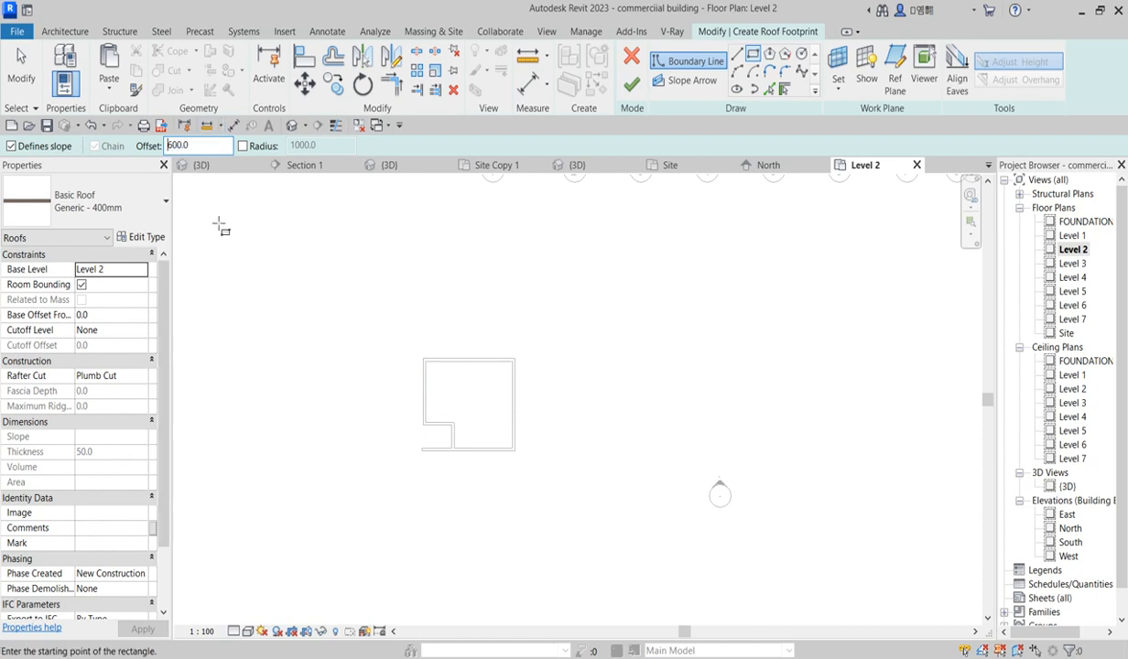
{"action": "left_click", "coordinate": [421, 357]}
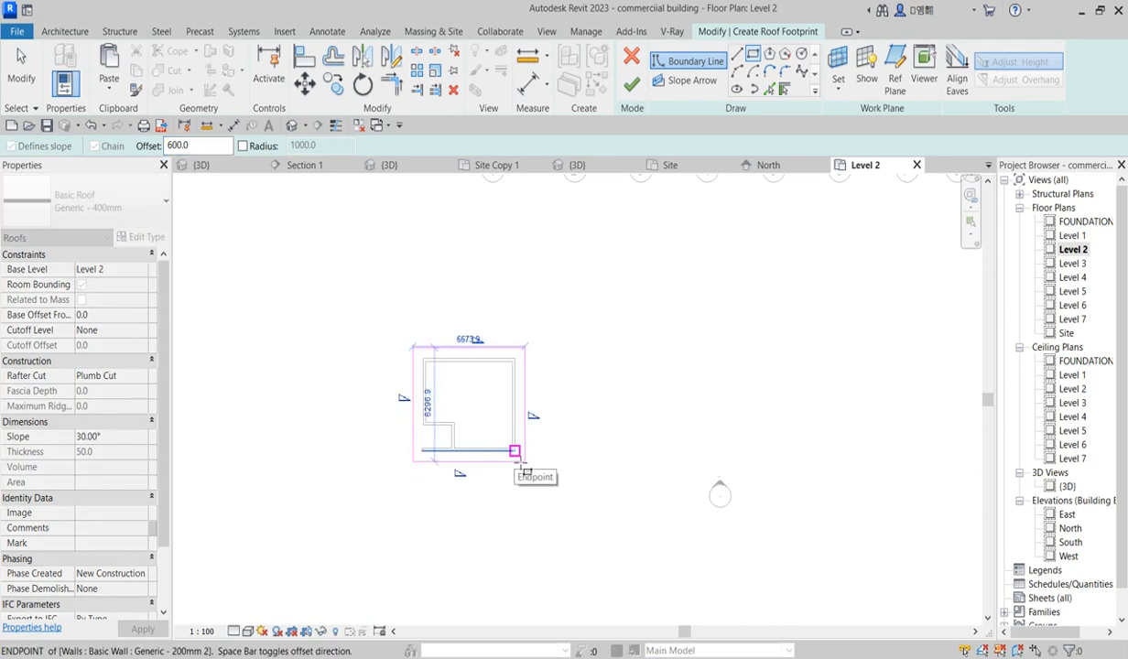
{"action": "left_click", "coordinate": [522, 460]}
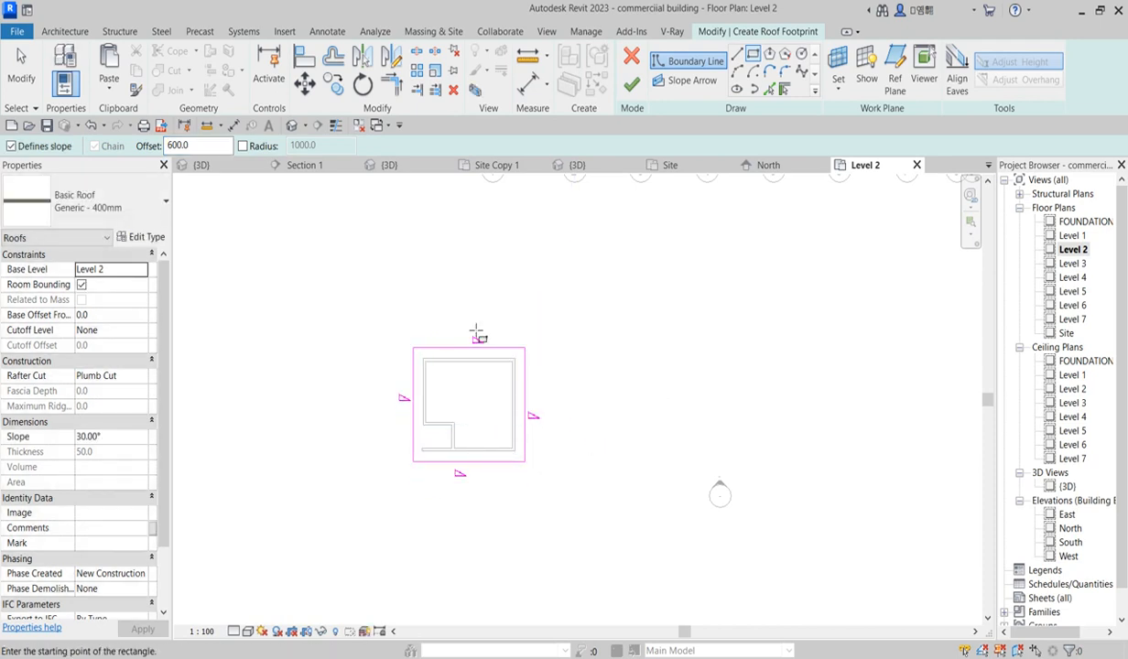
{"action": "key", "text": "Escape"}
{"action": "key", "text": "Escape"}
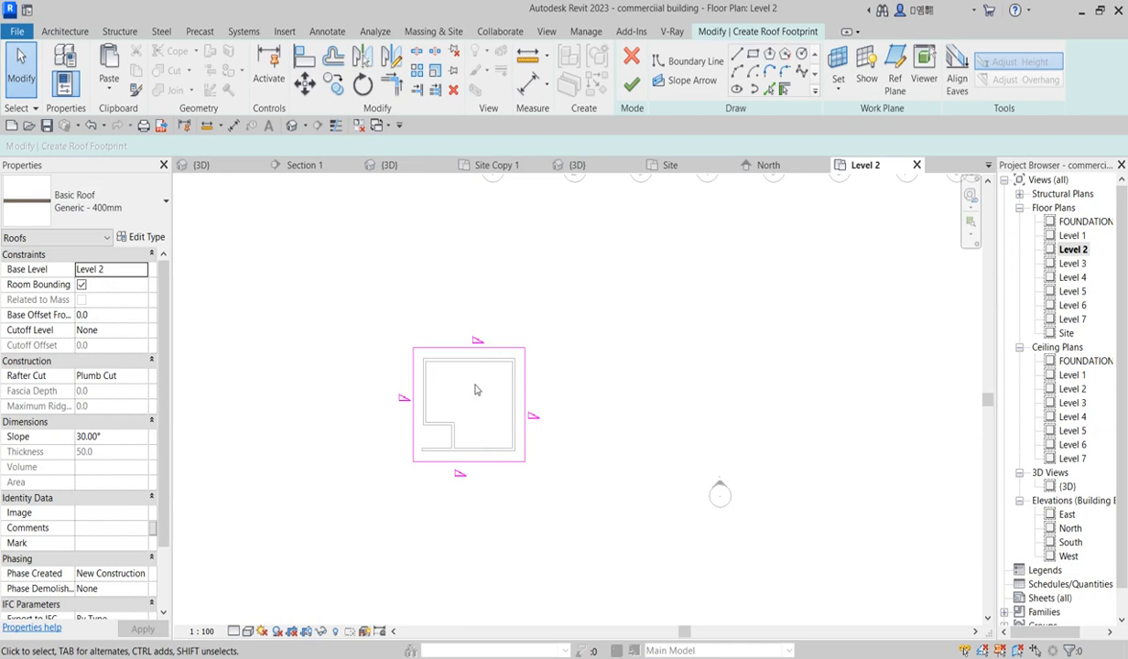
Step: Turn off slope definition for three of the roof footprint's edges, leaving the top edge sloped
{"action": "left_click", "coordinate": [464, 461]}
{"action": "left_click", "coordinate": [523, 416], "text": "ctrl"}
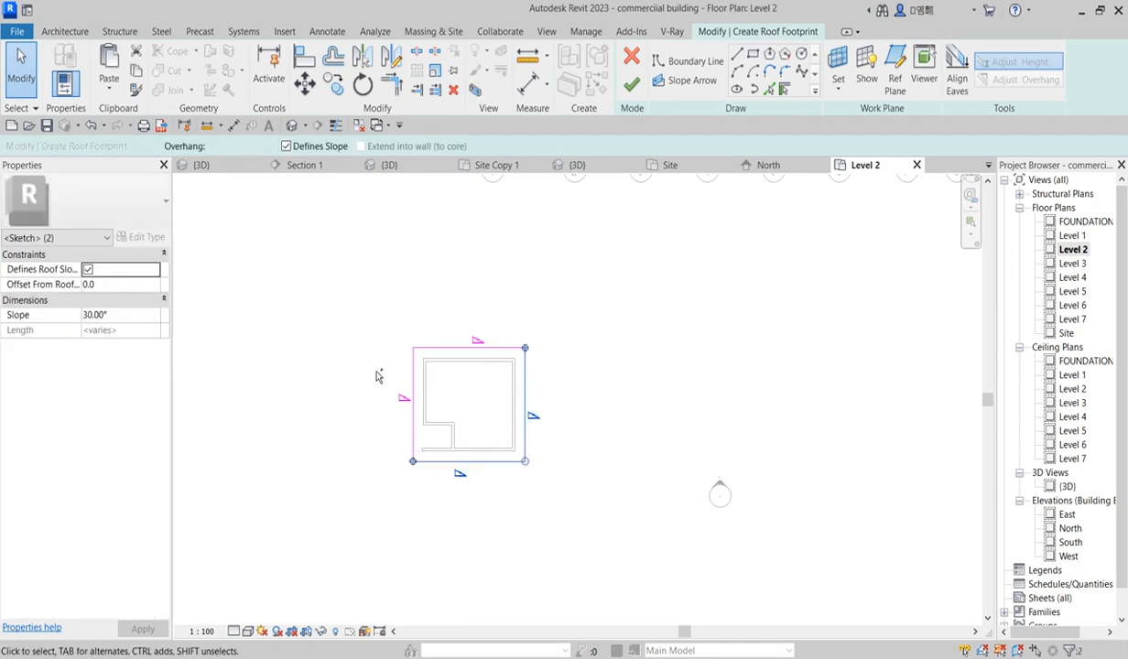
{"action": "left_click", "coordinate": [412, 399], "text": "ctrl"}
{"action": "left_click", "coordinate": [383, 311]}
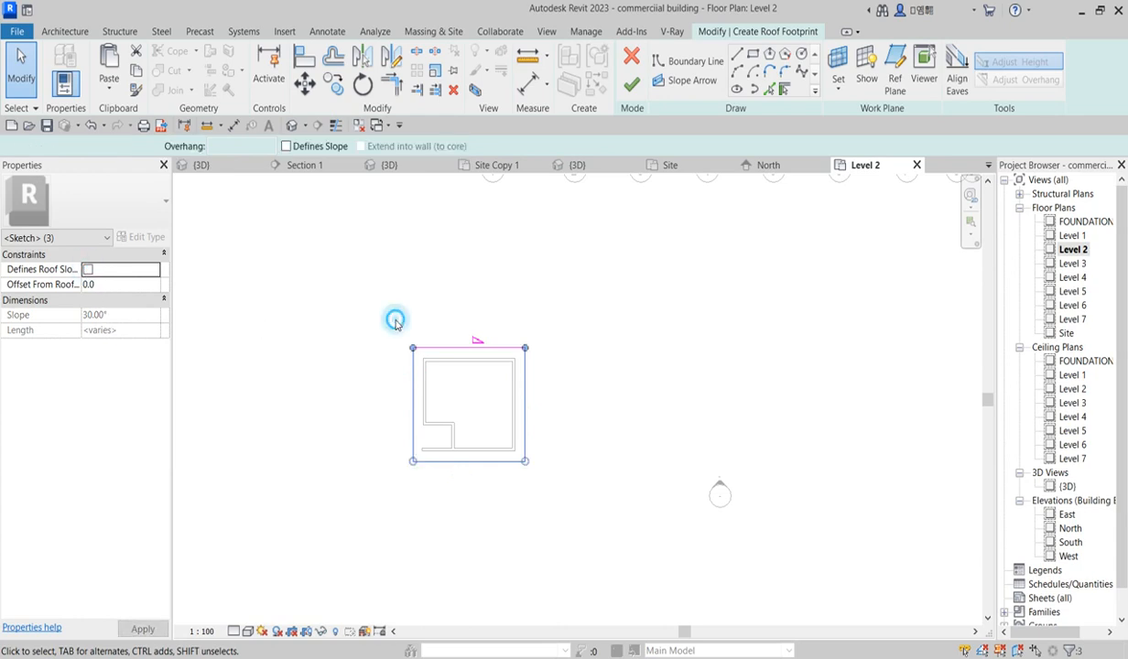
Step: Finish the roof footprint and attach the highlighted enclosure walls to the new roof
{"action": "left_click", "coordinate": [447, 349]}
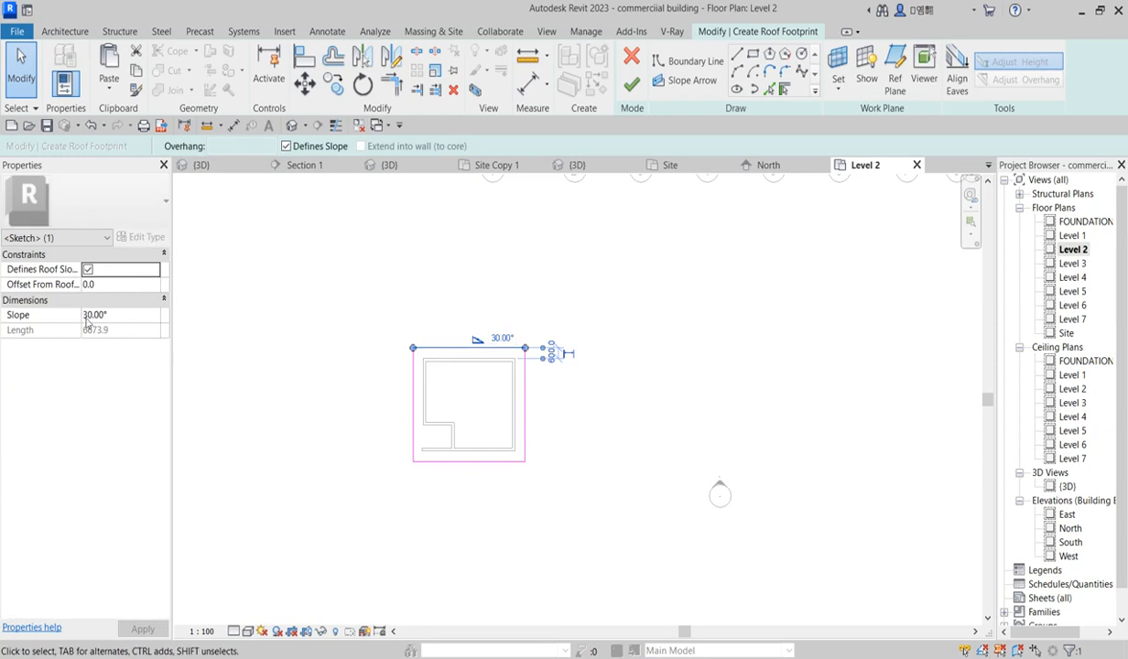
{"action": "left_click", "coordinate": [139, 319]}
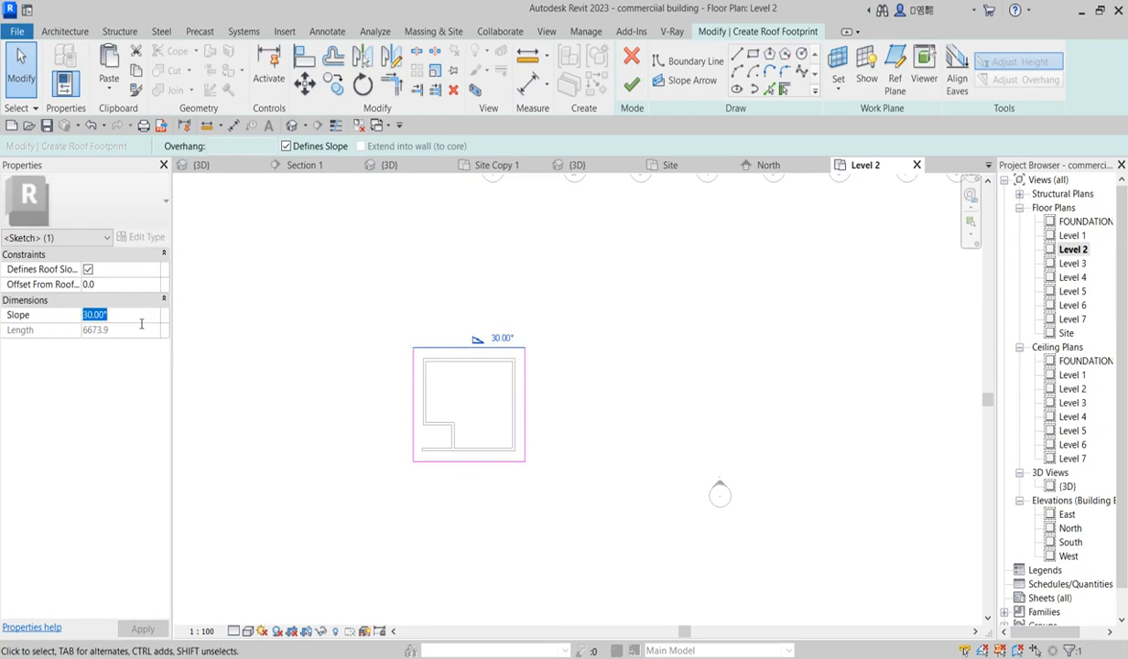
{"action": "left_click", "coordinate": [401, 303]}
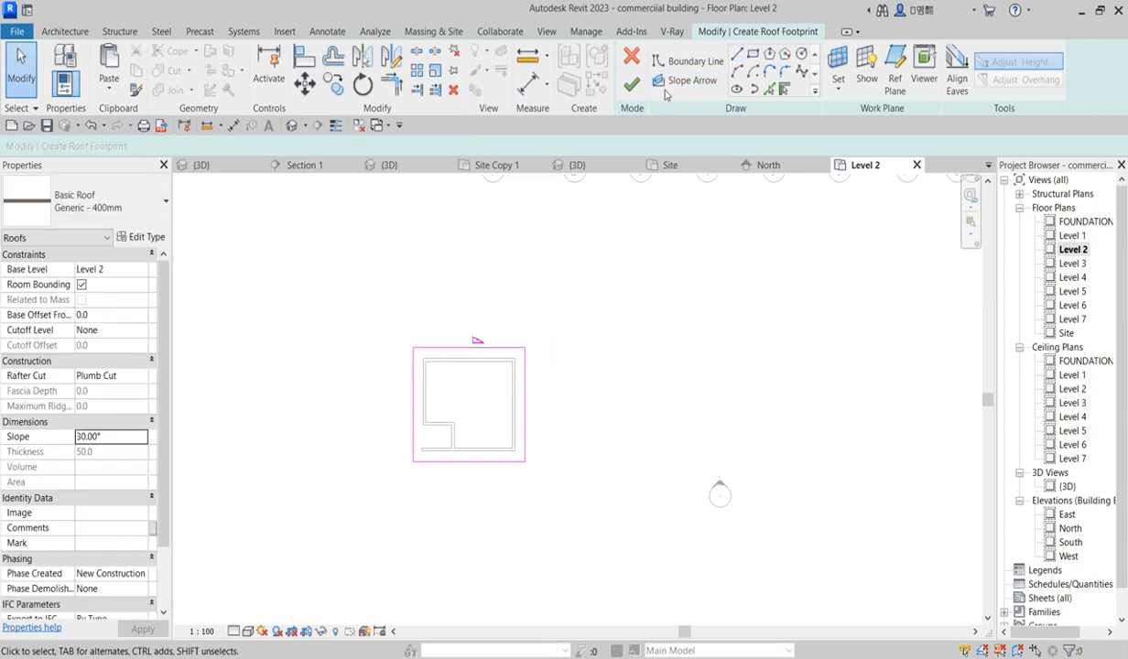
{"action": "left_click", "coordinate": [634, 90]}
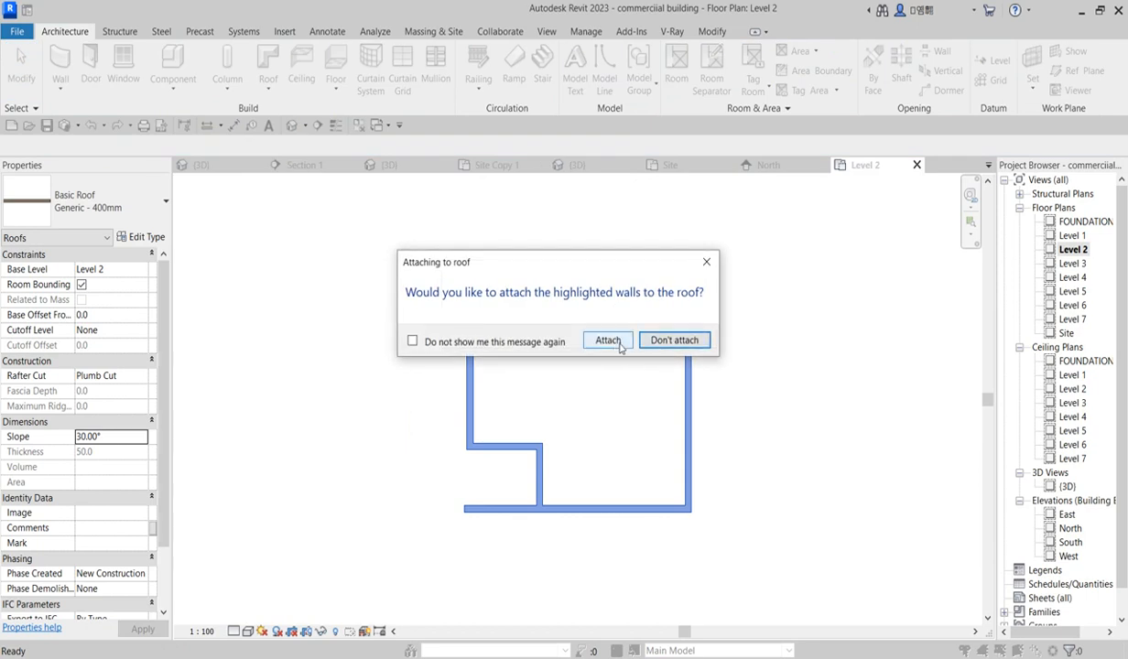
{"action": "left_click", "coordinate": [608, 341]}
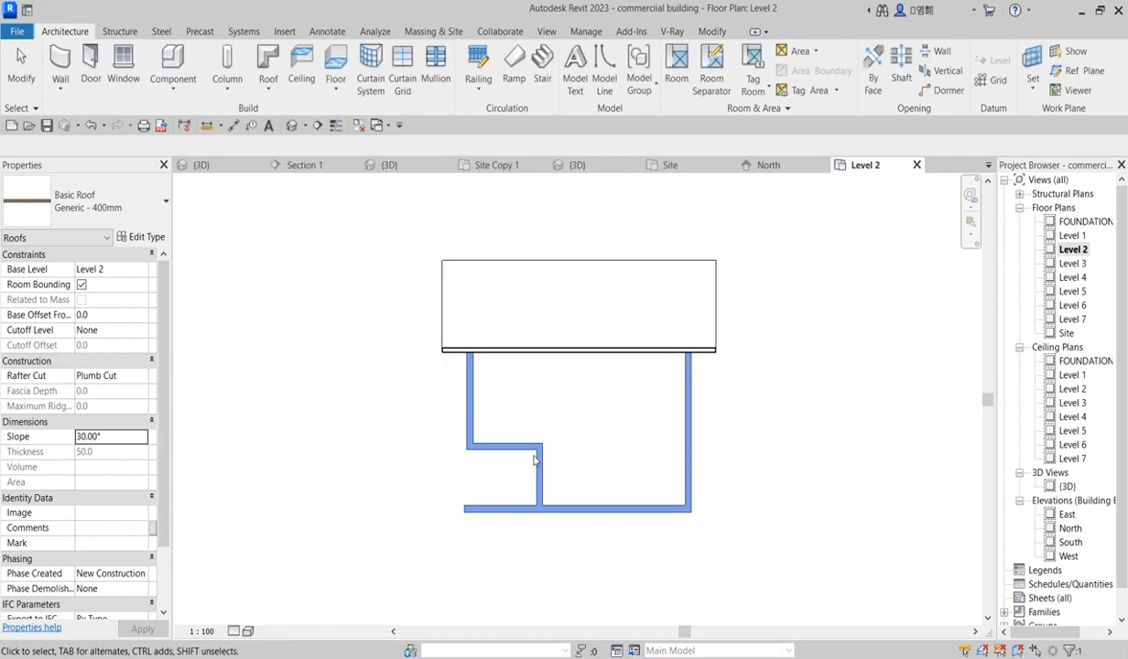
Step: In the 3D view, set the enclosure roof's slope to 5°
{"action": "scroll", "coordinate": [641, 430], "scroll_direction": "down", "scroll_amount": 2}
{"action": "double_click", "coordinate": [1065, 487]}
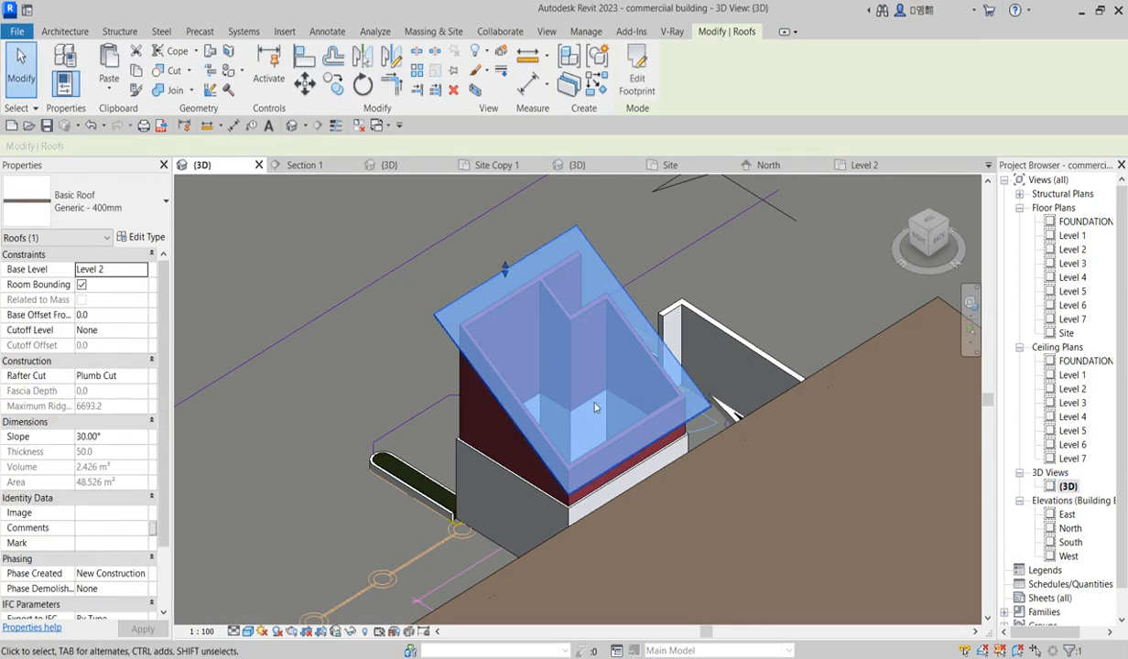
{"action": "scroll", "coordinate": [635, 493], "scroll_direction": "down", "scroll_amount": 5}
{"action": "scroll", "coordinate": [635, 493], "scroll_direction": "up", "scroll_amount": 3}
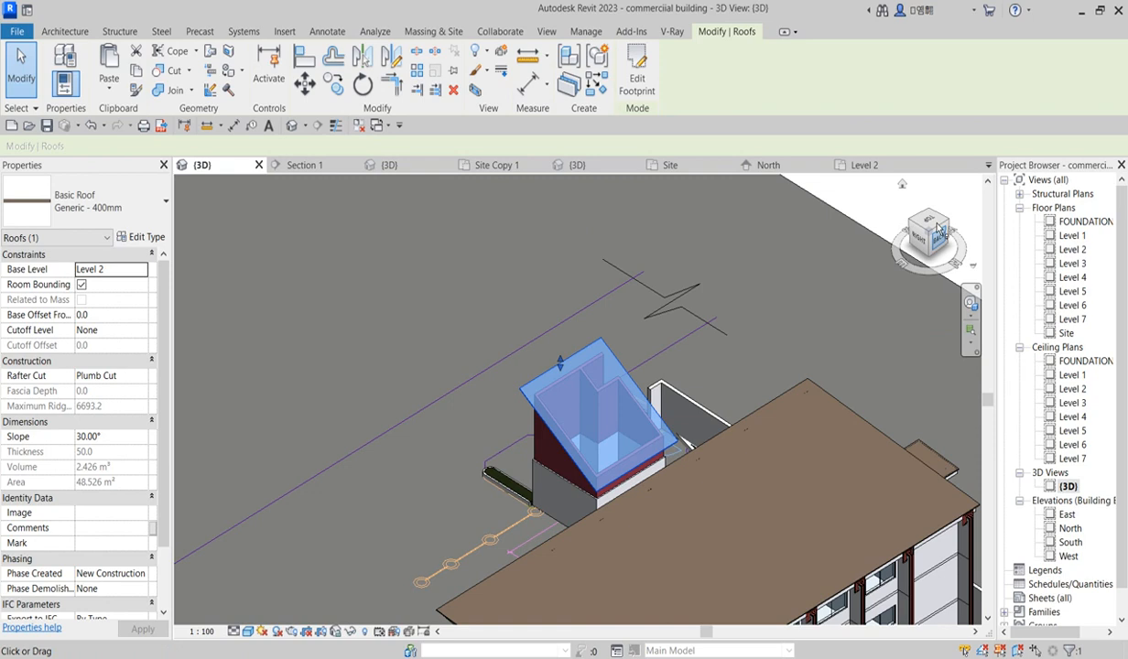
{"action": "left_click", "coordinate": [903, 185]}
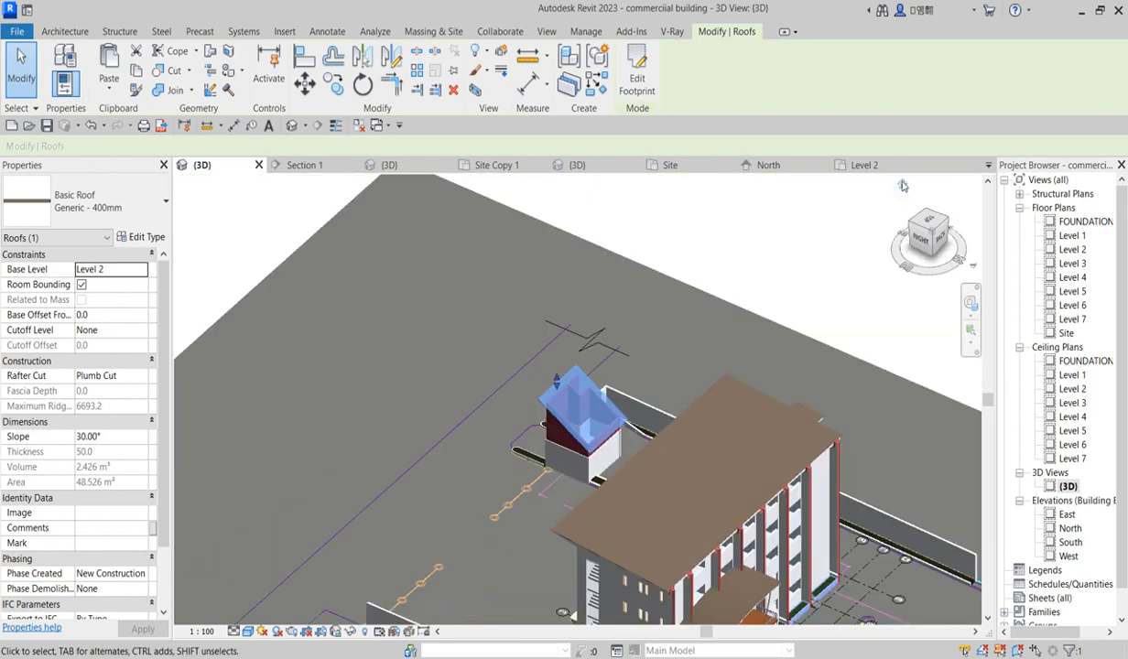
{"action": "scroll", "coordinate": [723, 503], "scroll_direction": "up", "scroll_amount": 3}
{"action": "scroll", "coordinate": [462, 443], "scroll_direction": "up", "scroll_amount": 4}
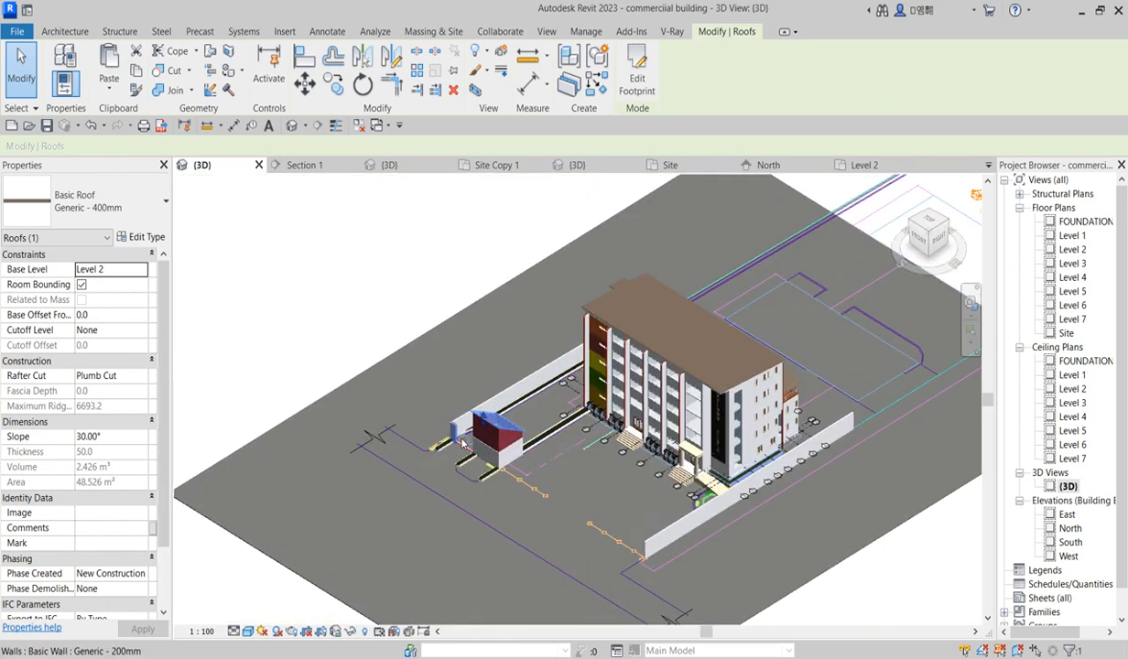
{"action": "scroll", "coordinate": [462, 444], "scroll_direction": "up", "scroll_amount": 5}
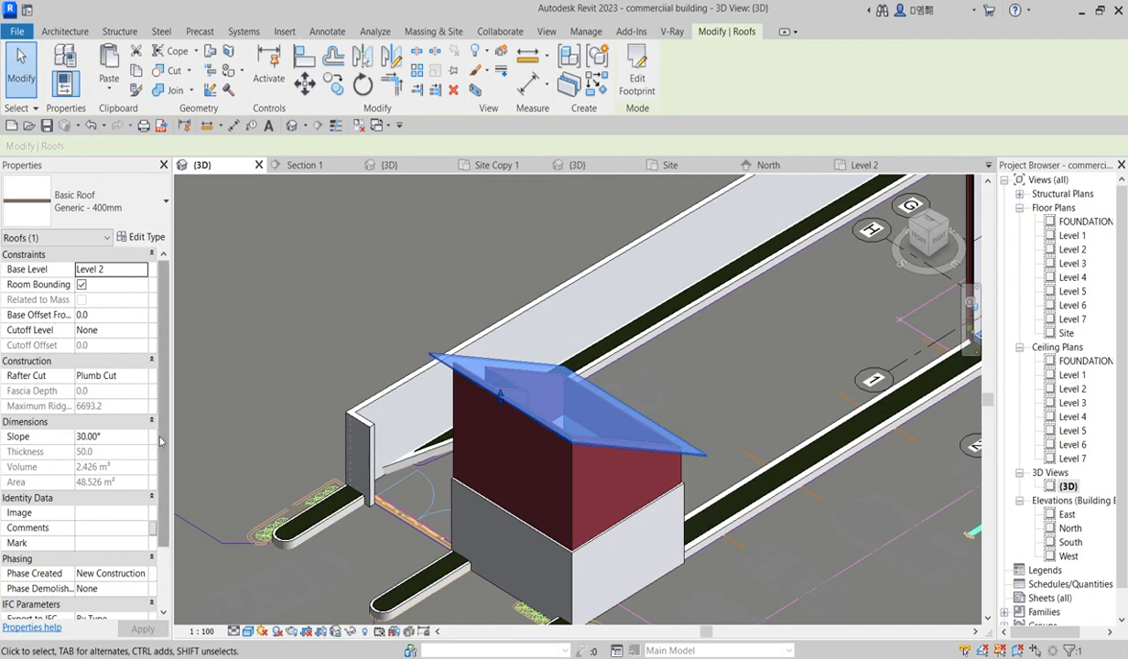
{"action": "left_click", "coordinate": [115, 443]}
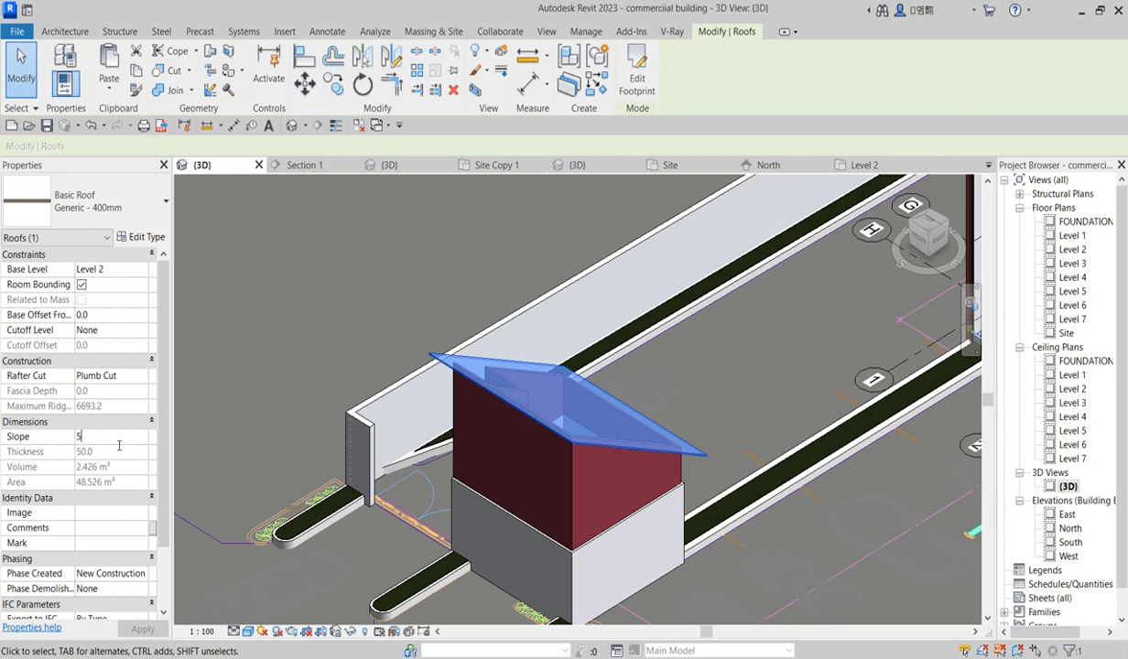
{"action": "type", "text": "5"}
{"action": "key", "text": "Return"}
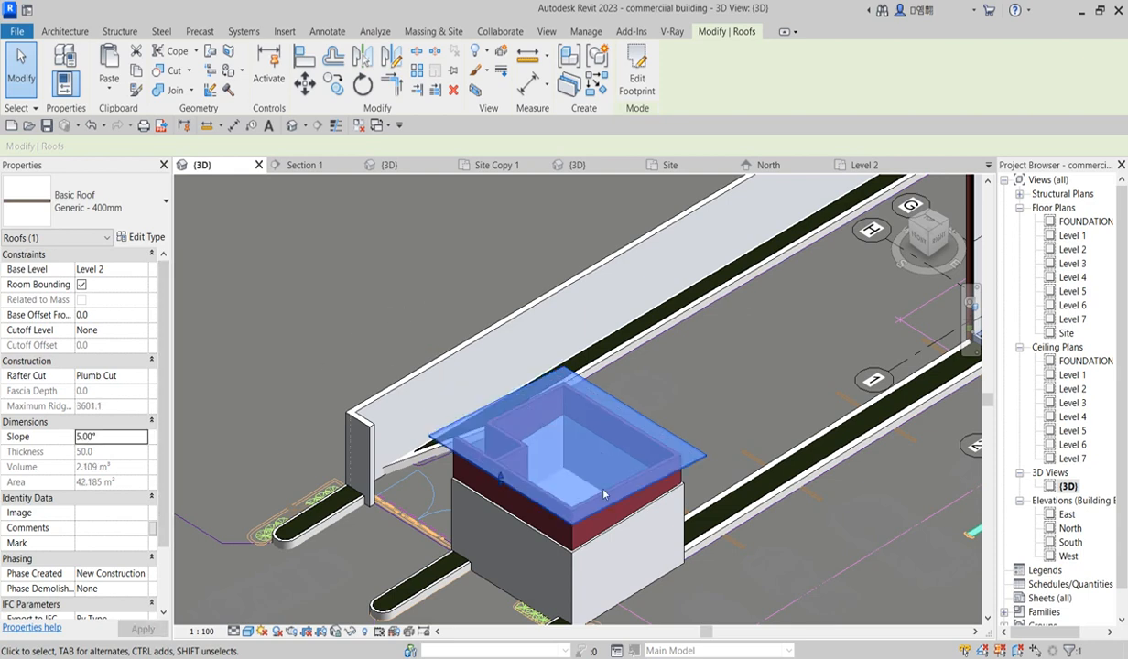
Step: Inspect the finished enclosure roof and walls from several angles in 3D
{"action": "left_click", "coordinate": [694, 392]}
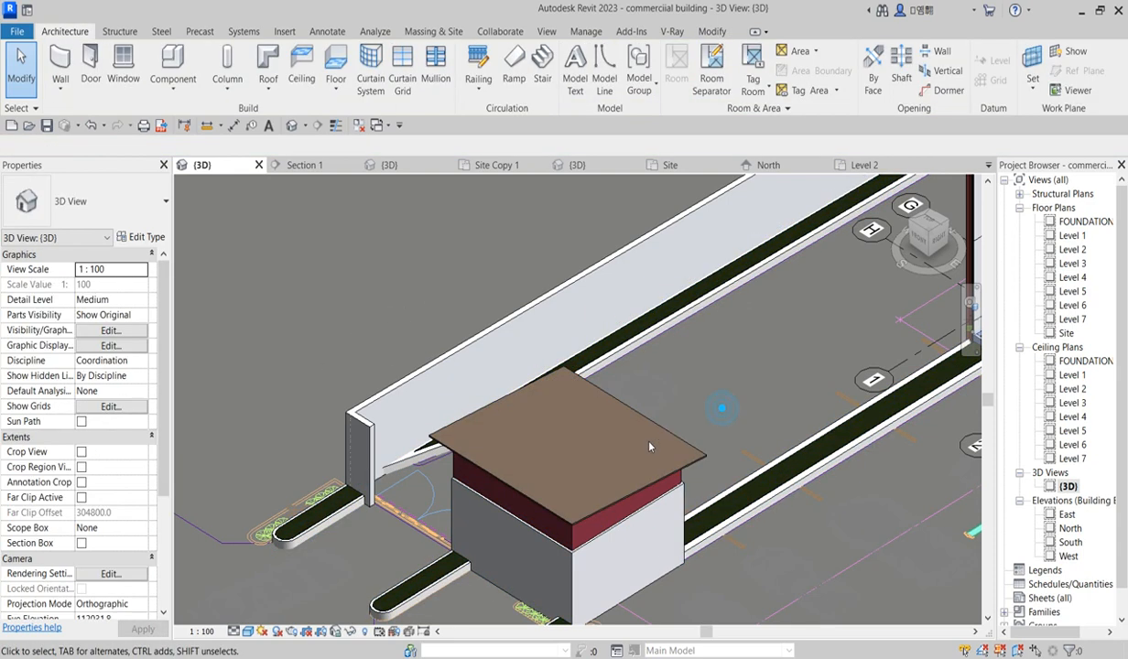
{"action": "scroll", "coordinate": [664, 472], "scroll_direction": "down", "scroll_amount": 2}
{"action": "scroll", "coordinate": [608, 497], "scroll_direction": "up", "scroll_amount": 5}
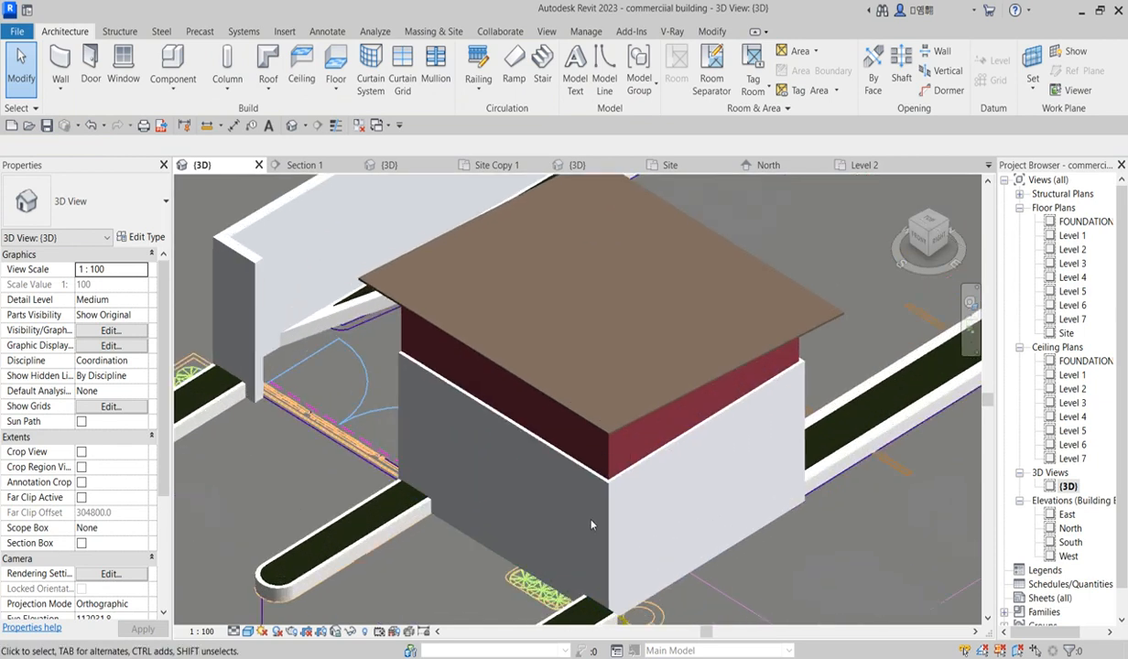
{"action": "scroll", "coordinate": [619, 401], "scroll_direction": "down", "scroll_amount": 3}
{"action": "scroll", "coordinate": [728, 369], "scroll_direction": "up", "scroll_amount": 4}
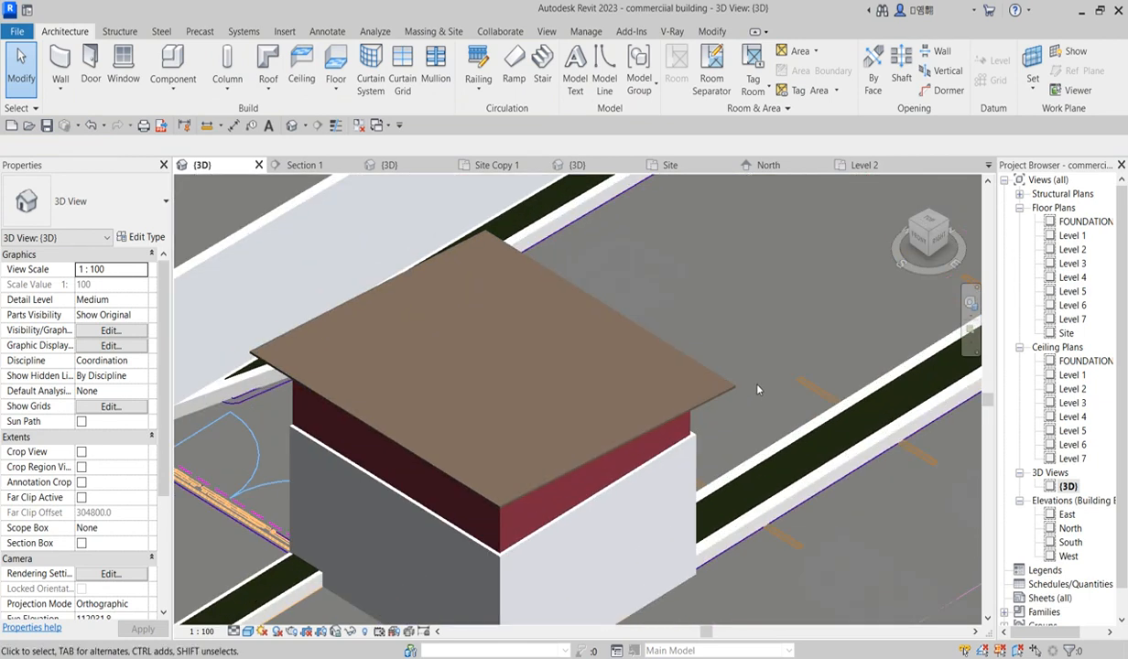
{"action": "scroll", "coordinate": [495, 449], "scroll_direction": "down", "scroll_amount": 2}
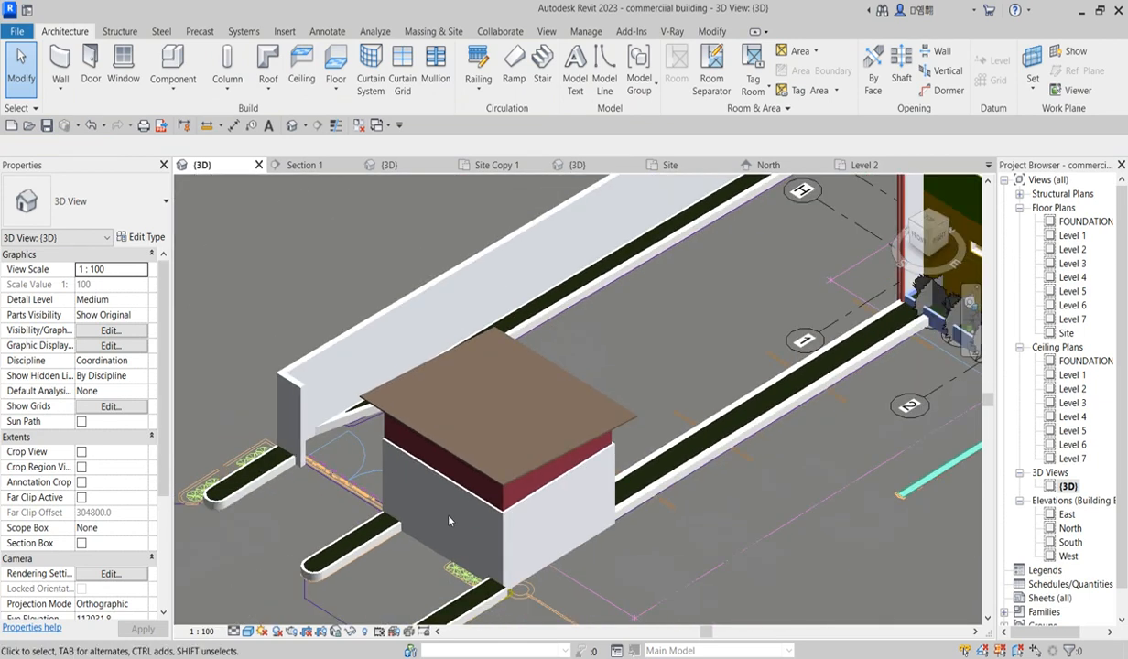
{"action": "scroll", "coordinate": [511, 402], "scroll_direction": "down", "scroll_amount": 4}
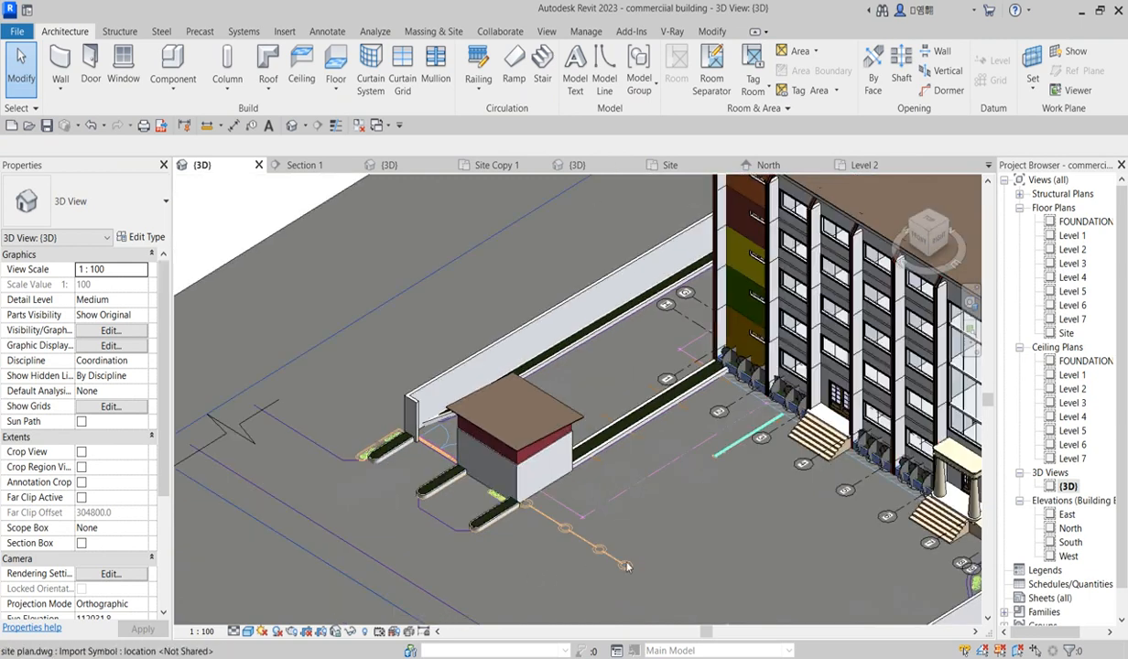
{"action": "scroll", "coordinate": [494, 458], "scroll_direction": "down", "scroll_amount": 3}
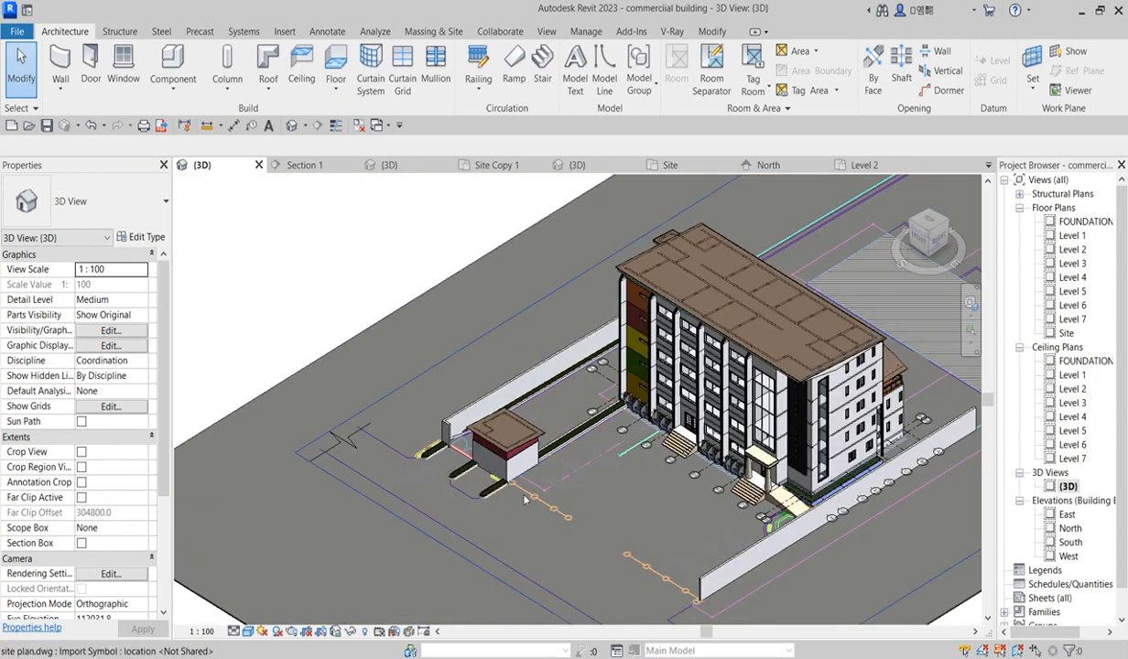
{"action": "left_click", "coordinate": [902, 218]}
{"action": "left_click", "coordinate": [909, 221]}
{"action": "scroll", "coordinate": [523, 388], "scroll_direction": "down", "scroll_amount": 4}
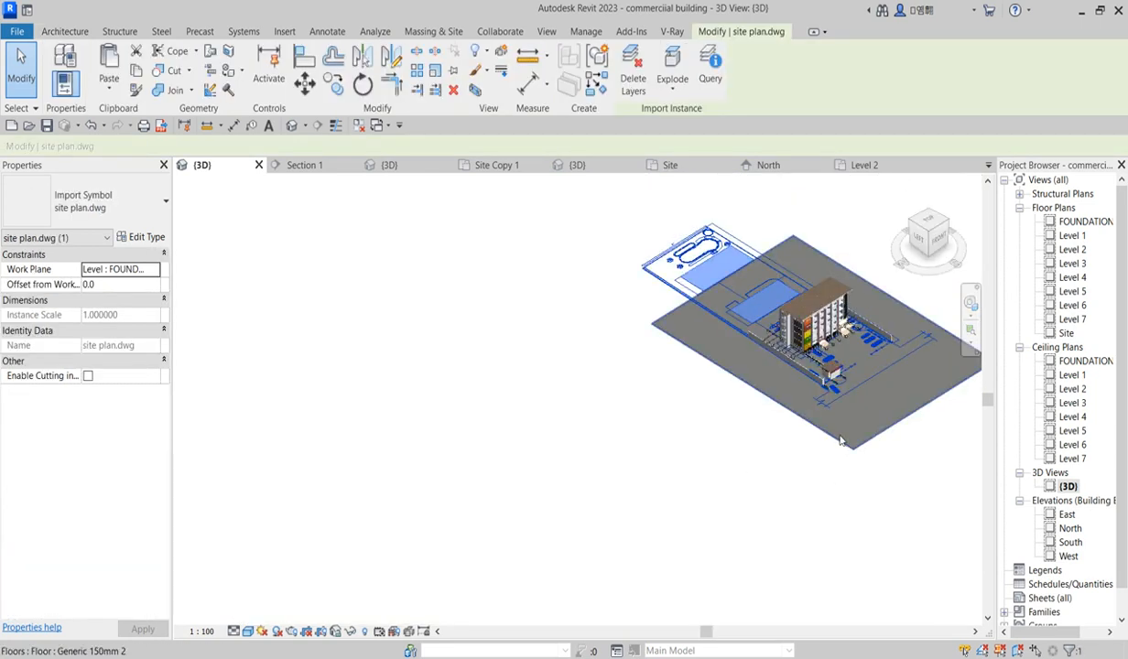
{"action": "middle_click_drag", "start_coordinate": [836, 398], "coordinate": [570, 513]}
{"action": "scroll", "coordinate": [550, 506], "scroll_direction": "up", "scroll_amount": 3}
{"action": "scroll", "coordinate": [557, 510], "scroll_direction": "up", "scroll_amount": 8}
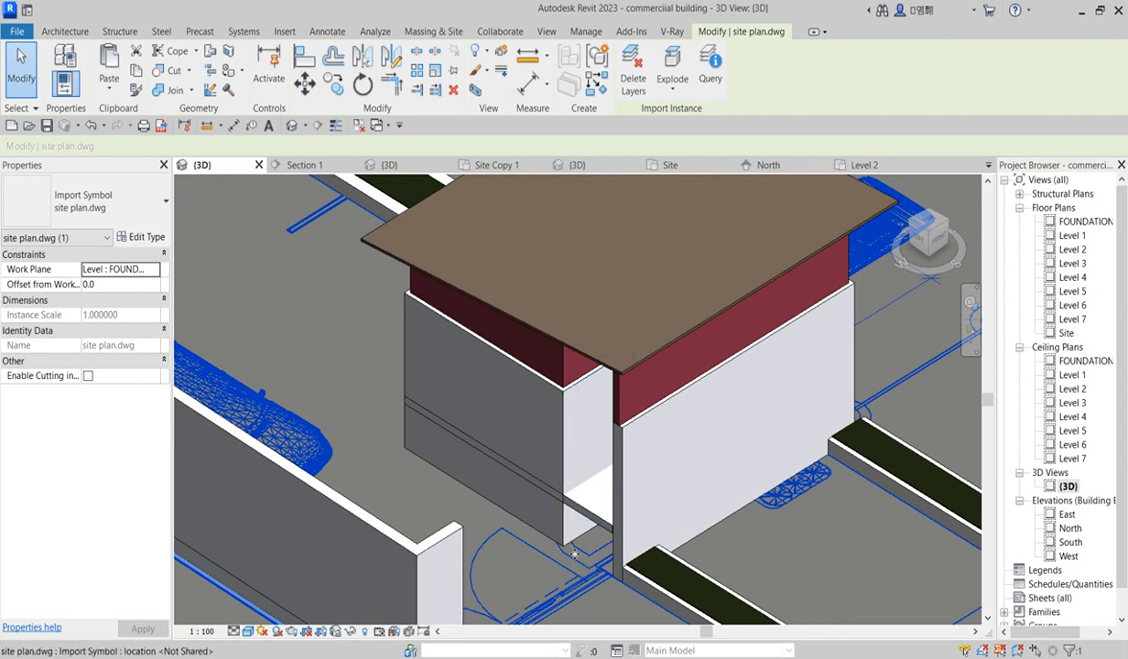
{"action": "scroll", "coordinate": [582, 558], "scroll_direction": "down", "scroll_amount": 2}
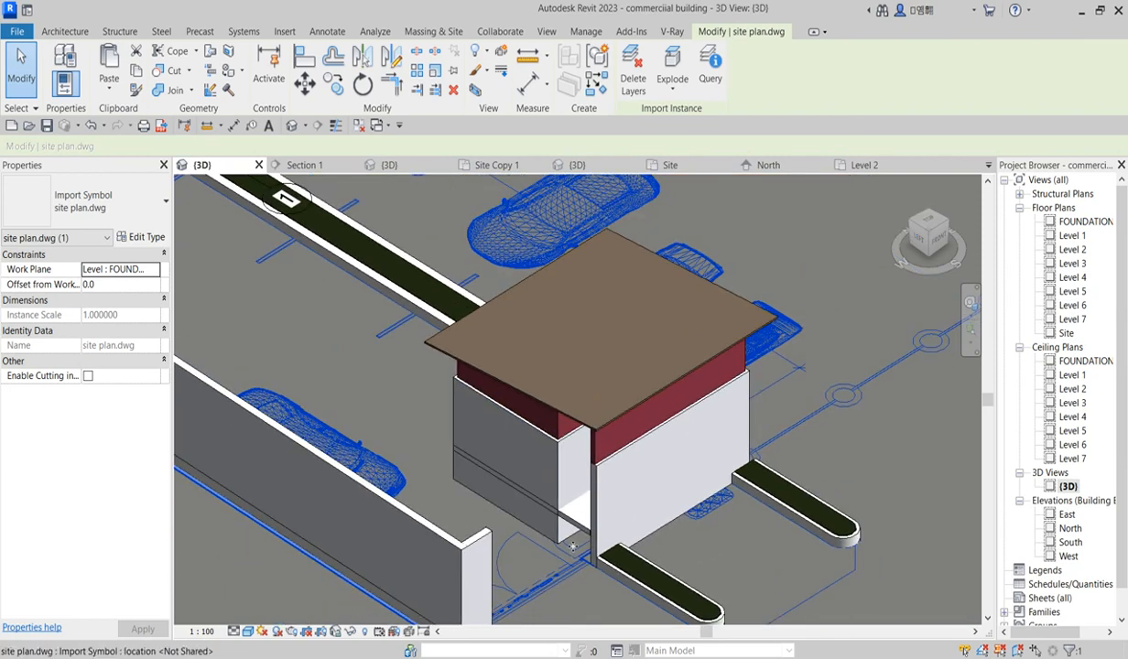
{"action": "scroll", "coordinate": [571, 547], "scroll_direction": "up", "scroll_amount": 2}
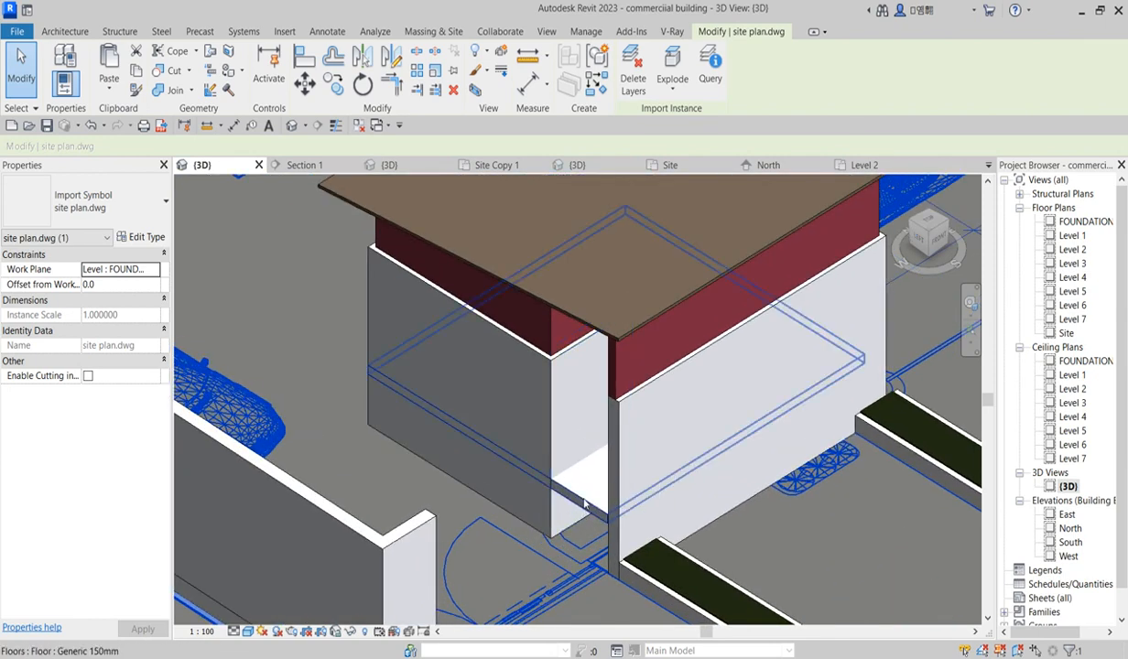
{"action": "scroll", "coordinate": [579, 521], "scroll_direction": "down", "scroll_amount": 2}
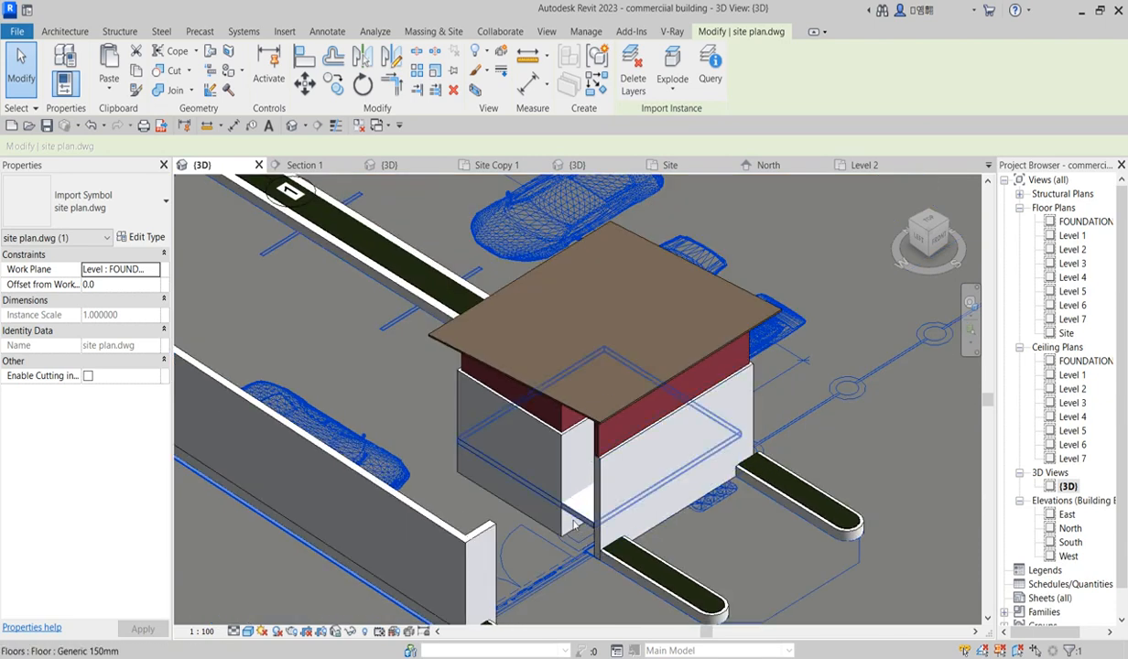
{"action": "scroll", "coordinate": [583, 519], "scroll_direction": "up", "scroll_amount": 2}
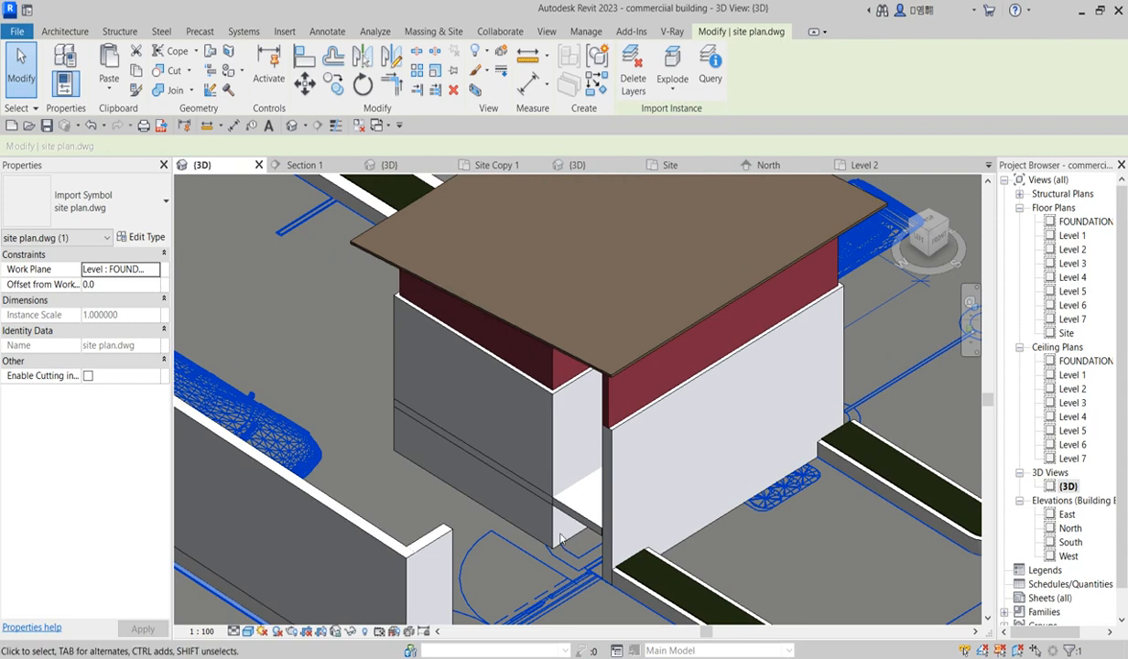
{"action": "scroll", "coordinate": [576, 499], "scroll_direction": "down", "scroll_amount": 2}
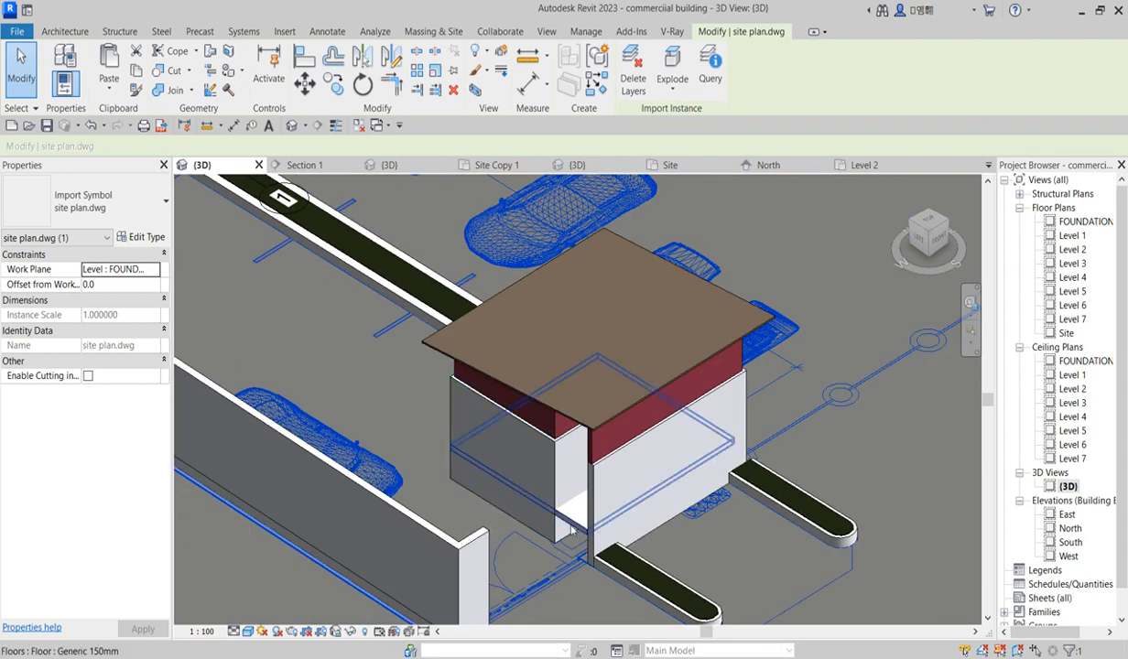
{"action": "scroll", "coordinate": [571, 530], "scroll_direction": "down", "scroll_amount": 2}
{"action": "scroll", "coordinate": [482, 479], "scroll_direction": "up", "scroll_amount": 2}
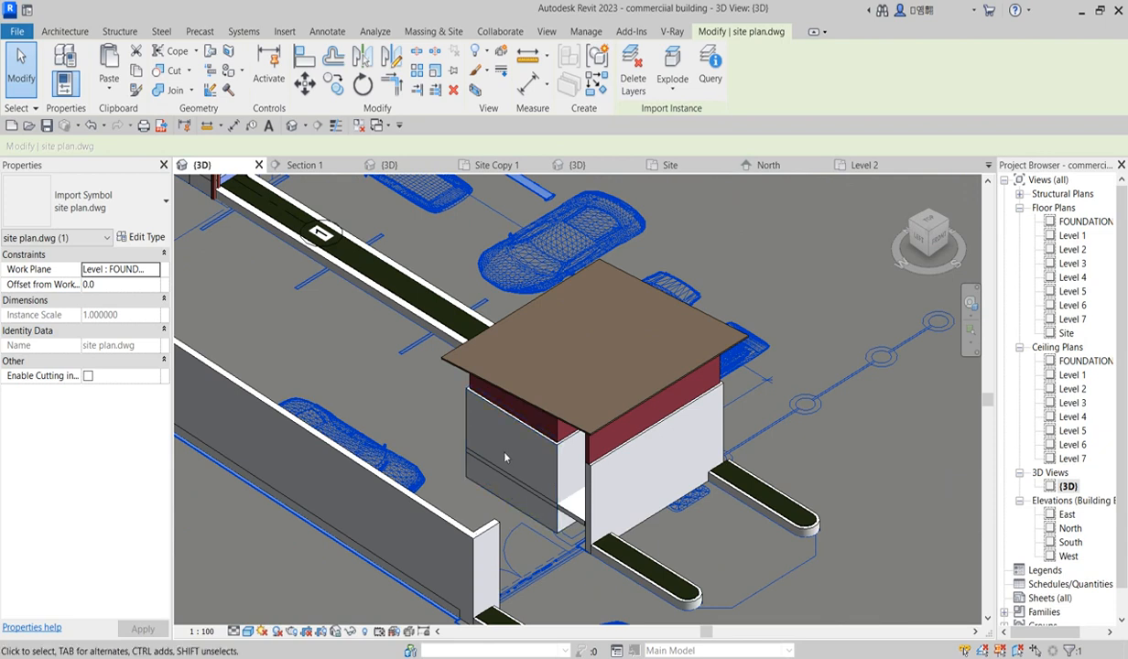
{"action": "scroll", "coordinate": [534, 477], "scroll_direction": "up", "scroll_amount": 2}
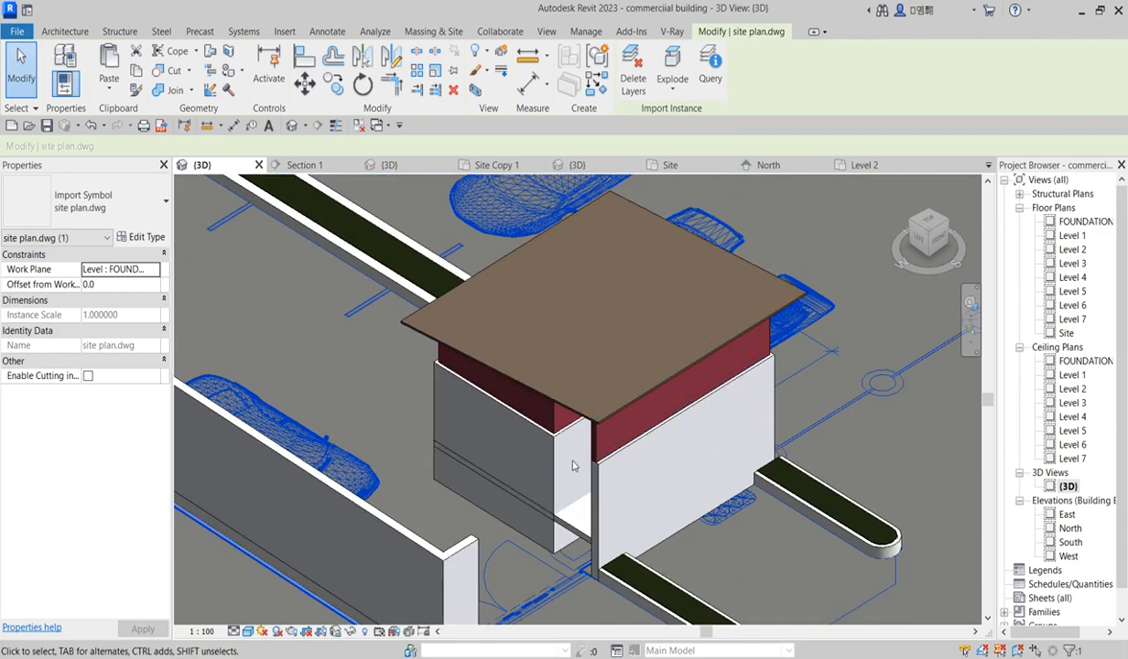
Step: On Level 1, place an M_Single-Flush 0915 x 2032mm door in the enclosure's inner notch wall
{"action": "double_click", "coordinate": [1071, 235]}
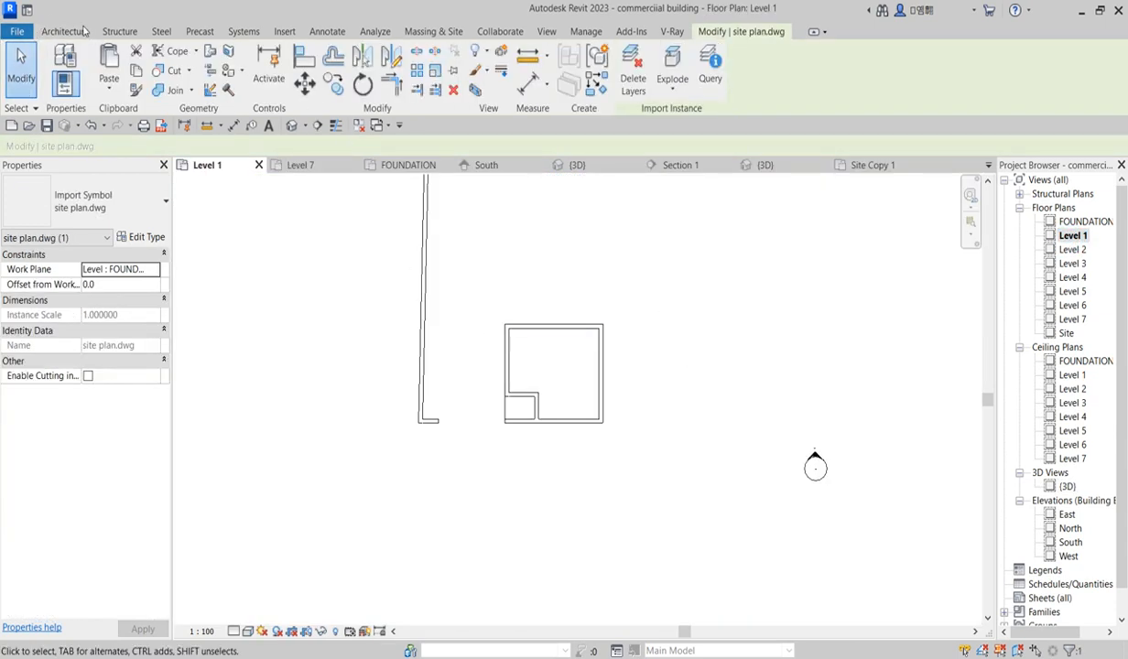
{"action": "left_click", "coordinate": [75, 32]}
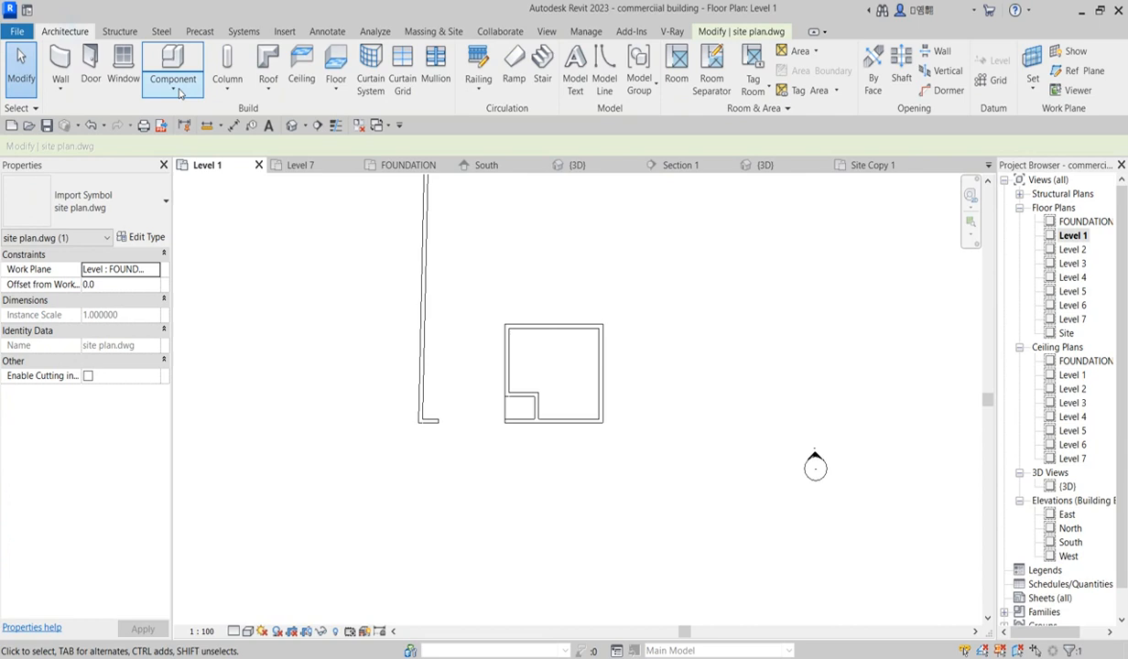
{"action": "left_click", "coordinate": [91, 64]}
{"action": "left_click", "coordinate": [139, 214]}
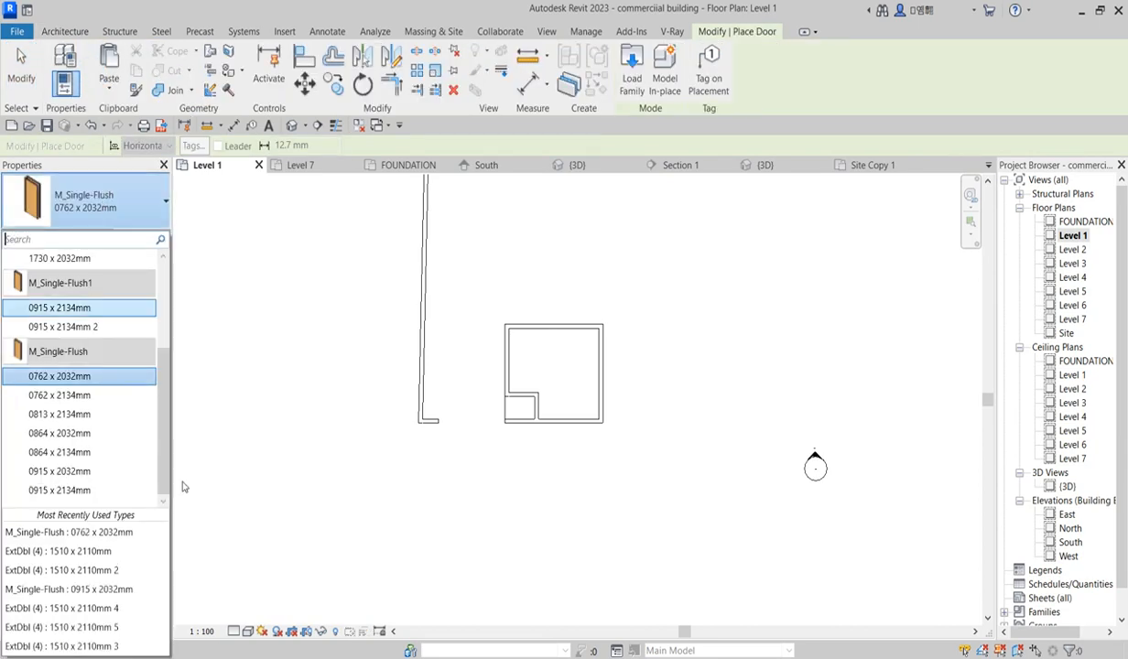
{"action": "left_click_drag", "start_coordinate": [167, 437], "coordinate": [172, 478]}
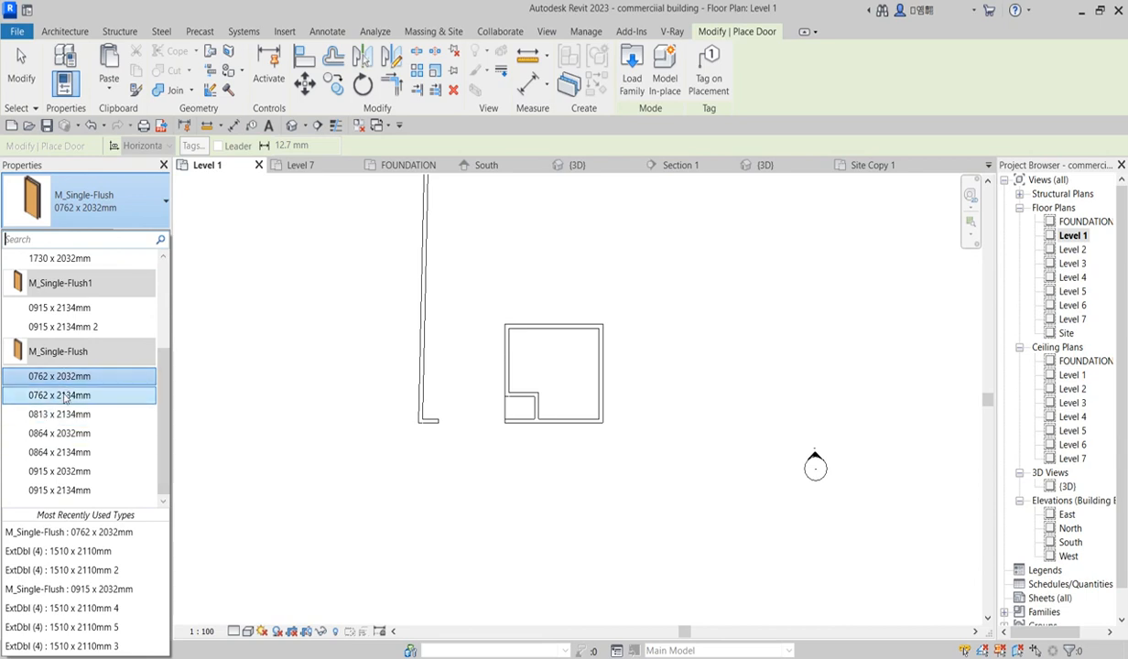
{"action": "left_click", "coordinate": [83, 470]}
{"action": "scroll", "coordinate": [527, 400], "scroll_direction": "up", "scroll_amount": 3}
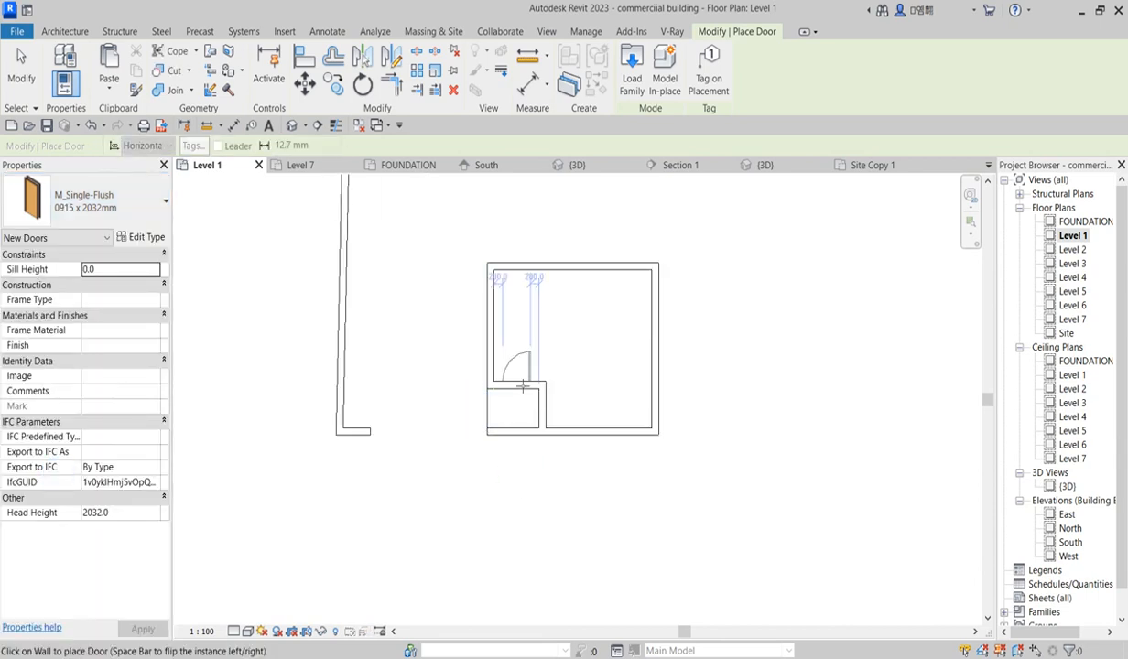
{"action": "left_click", "coordinate": [518, 379]}
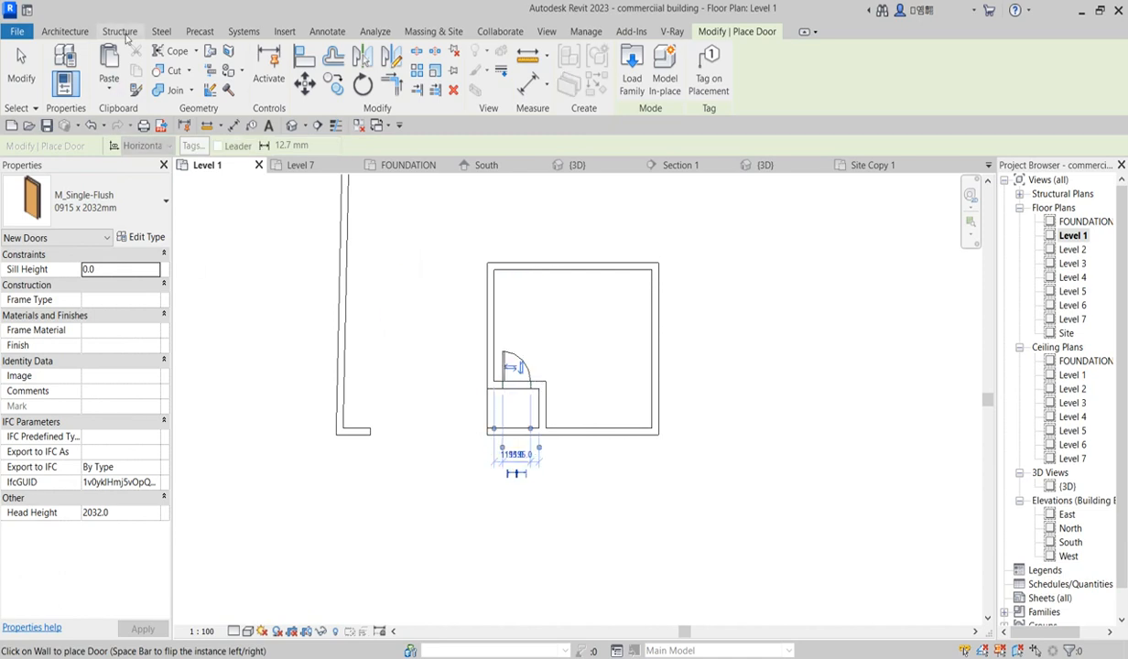
{"action": "left_click", "coordinate": [312, 64]}
{"action": "scroll", "coordinate": [462, 297], "scroll_direction": "up", "scroll_amount": 2}
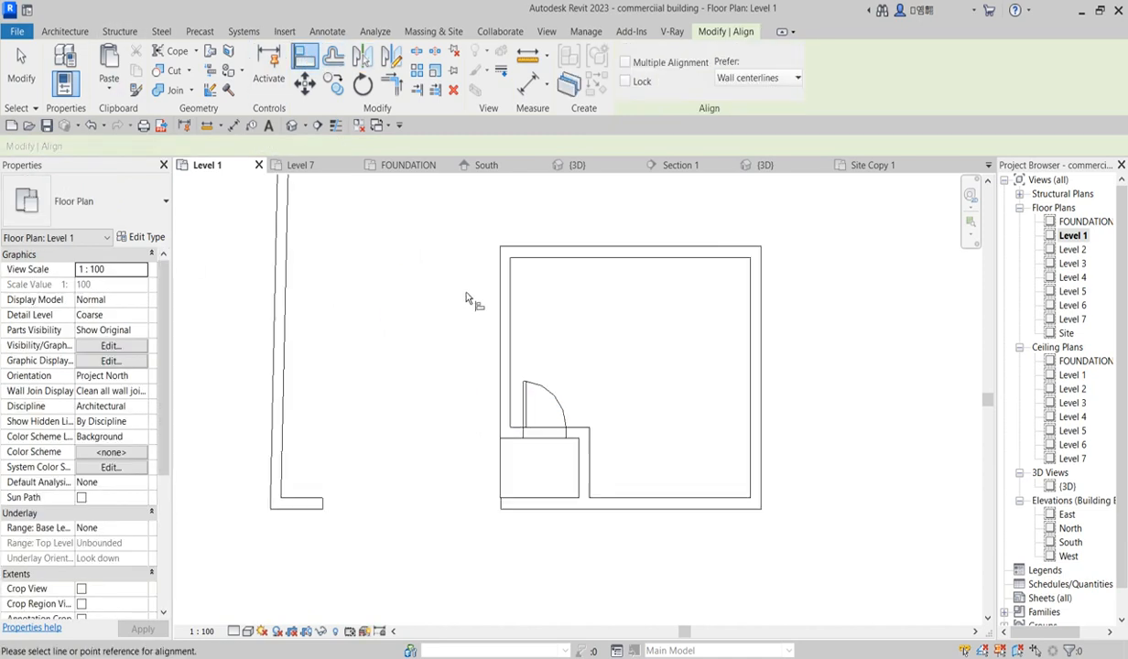
{"action": "left_click", "coordinate": [529, 412]}
{"action": "scroll", "coordinate": [576, 325], "scroll_direction": "down", "scroll_amount": 2}
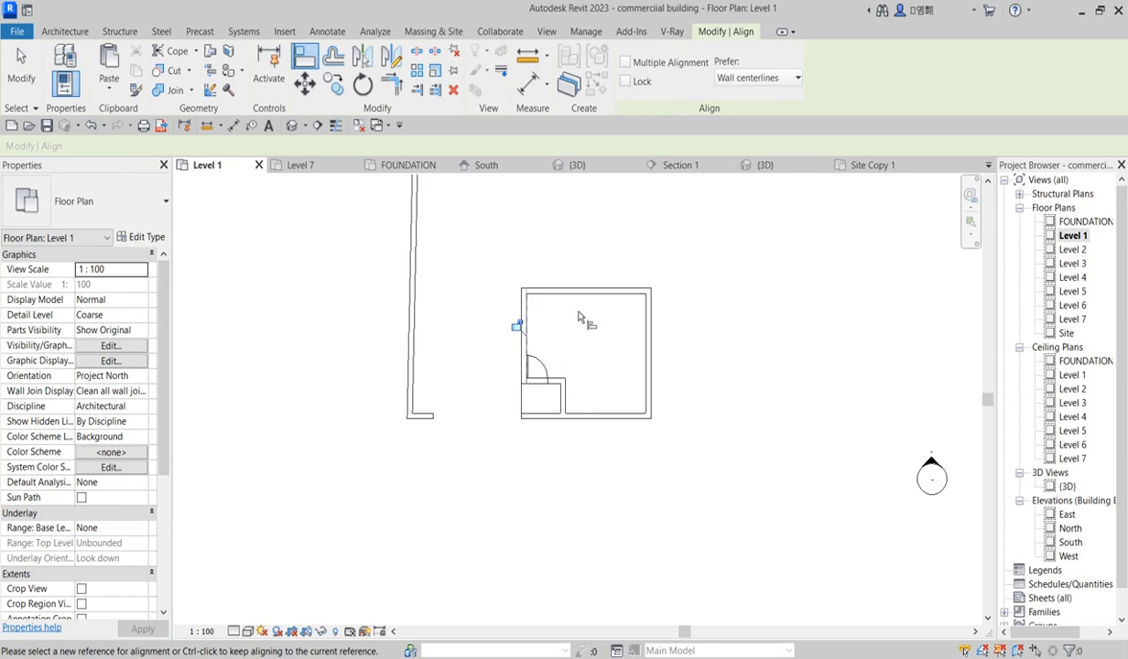
{"action": "right_click", "coordinate": [591, 326]}
{"action": "left_click", "coordinate": [627, 337]}
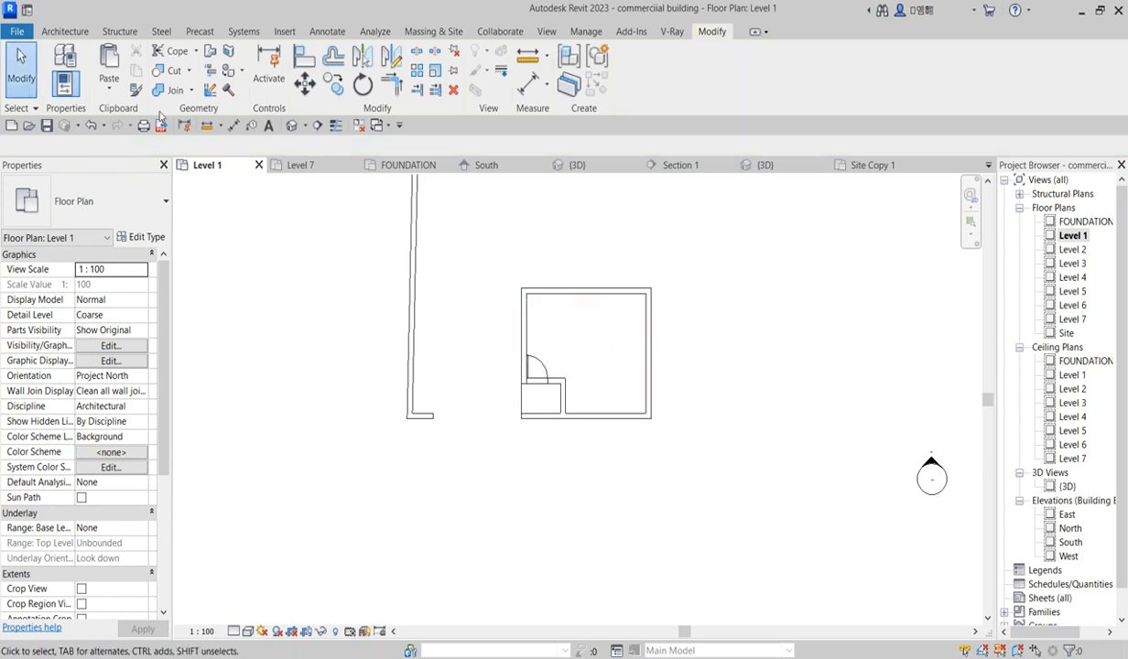
Step: In the 3D view, cut a rectangular wall opening into the enclosure's grey side wall
{"action": "left_click", "coordinate": [66, 32]}
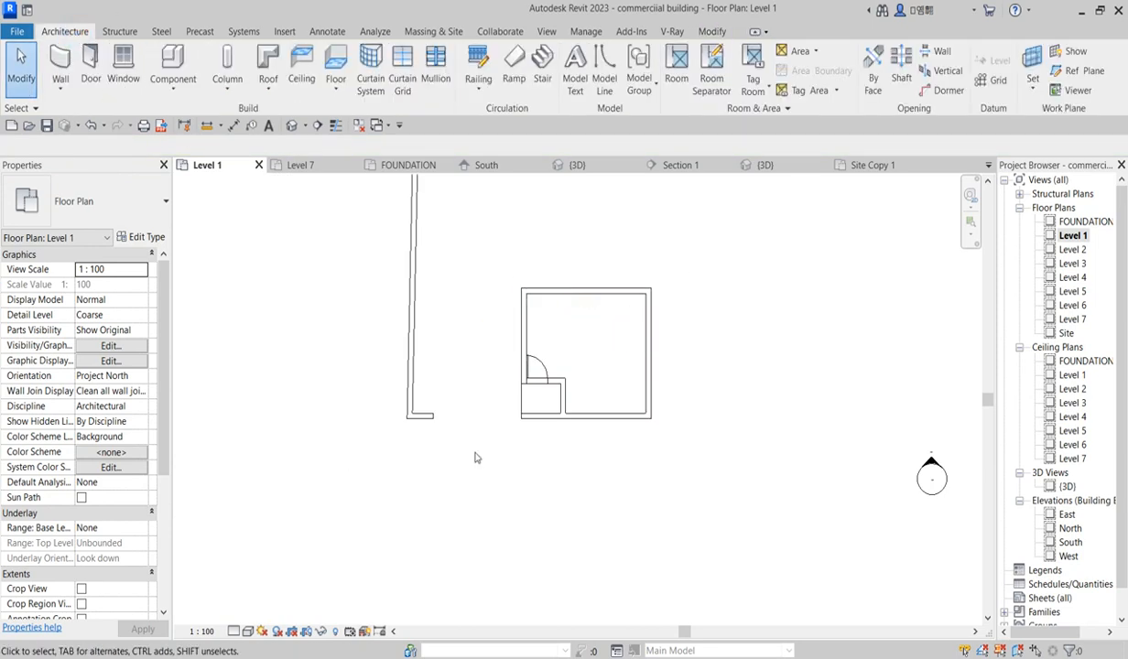
{"action": "scroll", "coordinate": [530, 340], "scroll_direction": "up", "scroll_amount": 1}
{"action": "scroll", "coordinate": [541, 350], "scroll_direction": "down", "scroll_amount": 1}
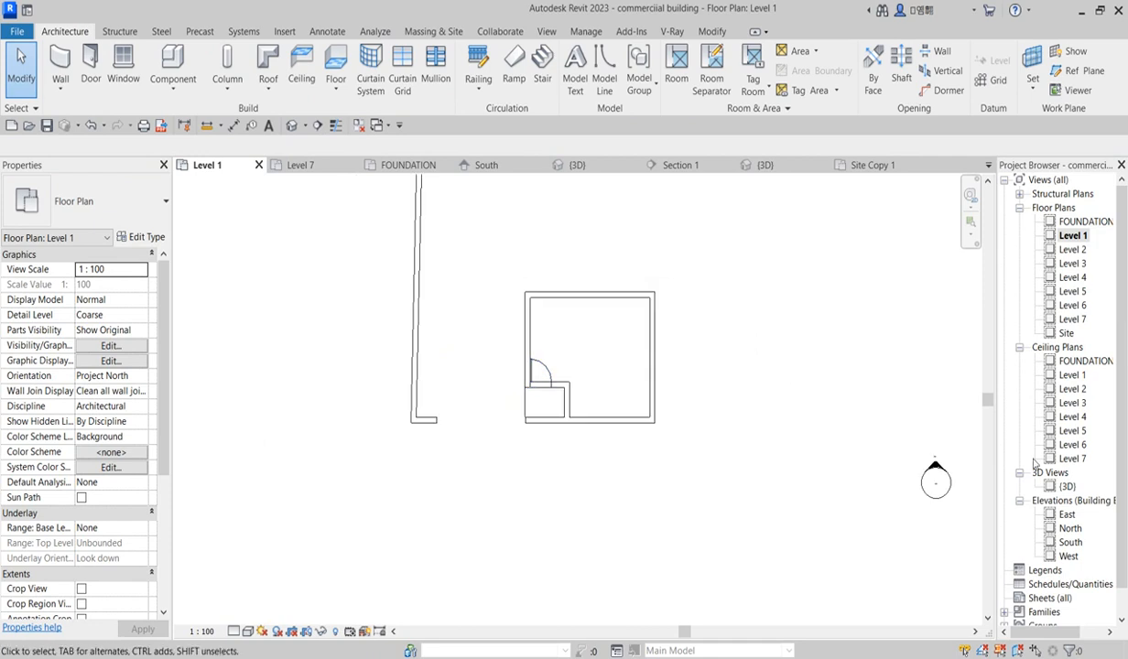
{"action": "double_click", "coordinate": [1066, 487]}
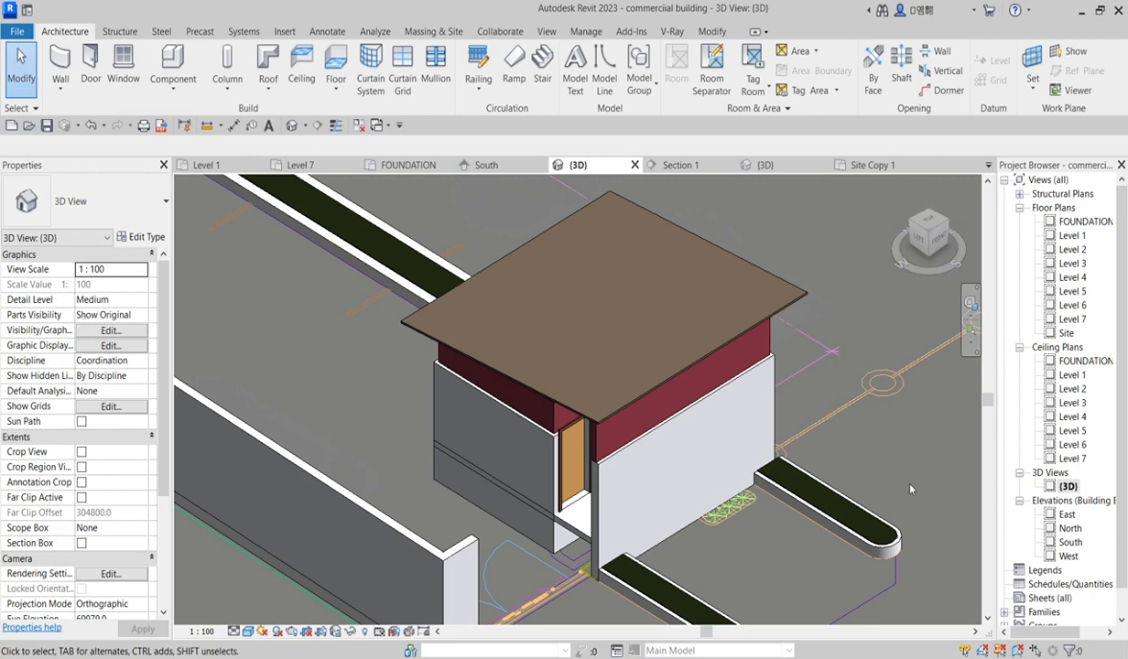
{"action": "left_click", "coordinate": [952, 53]}
{"action": "left_click", "coordinate": [443, 414]}
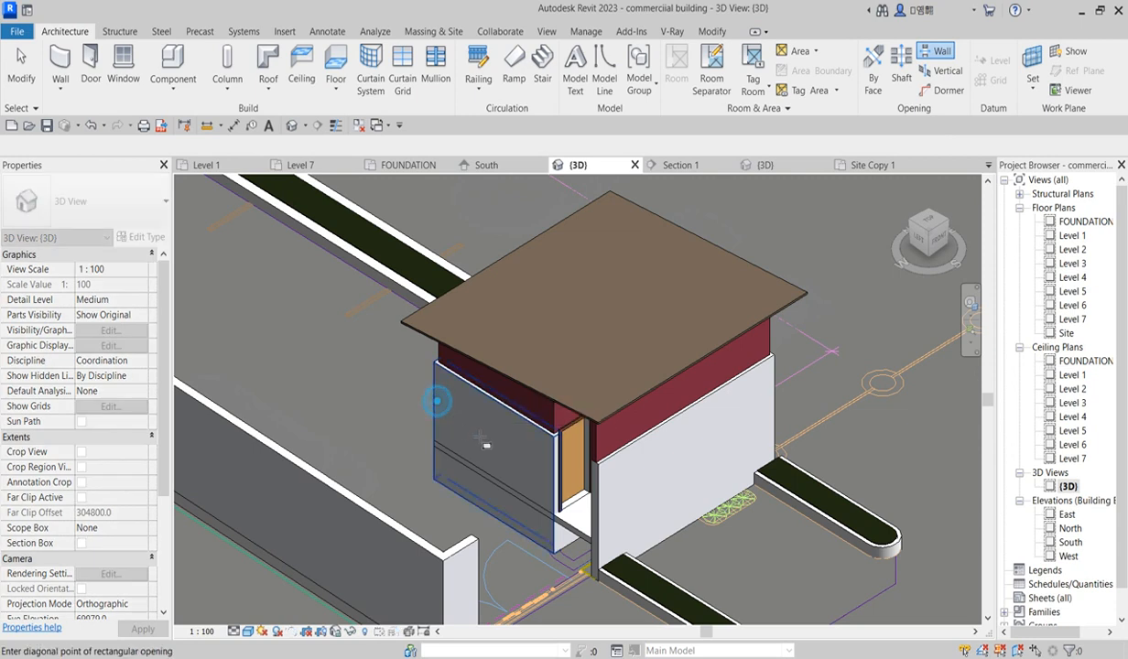
{"action": "left_click", "coordinate": [511, 481]}
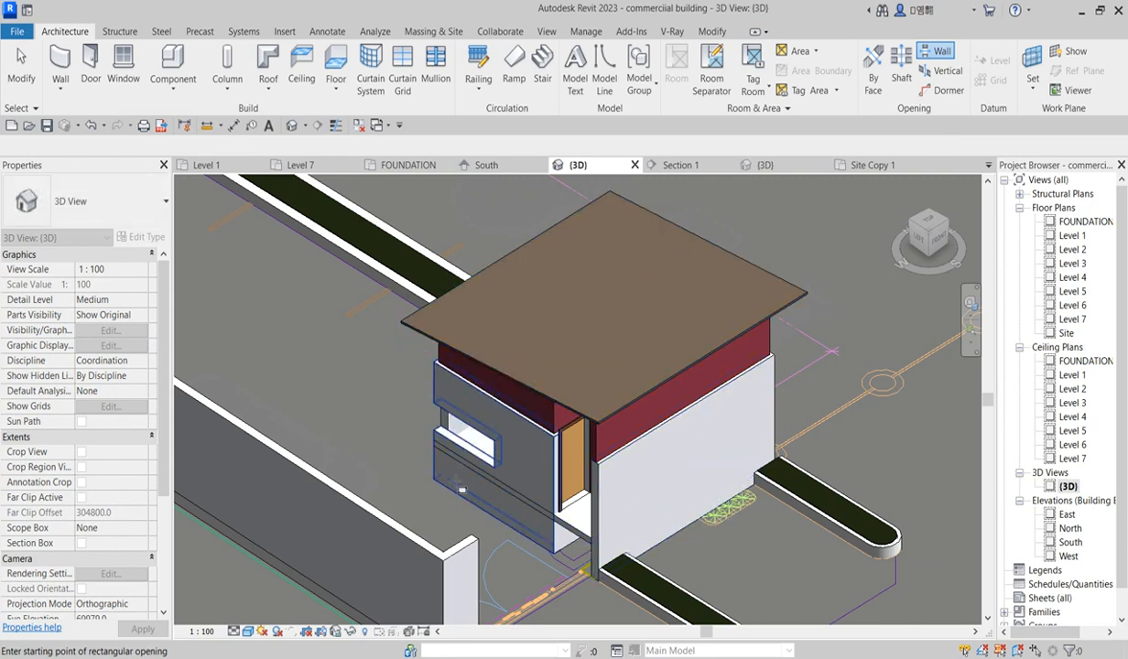
{"action": "scroll", "coordinate": [490, 472], "scroll_direction": "up", "scroll_amount": 2}
{"action": "scroll", "coordinate": [487, 467], "scroll_direction": "up", "scroll_amount": 2}
{"action": "scroll", "coordinate": [591, 475], "scroll_direction": "down", "scroll_amount": 3}
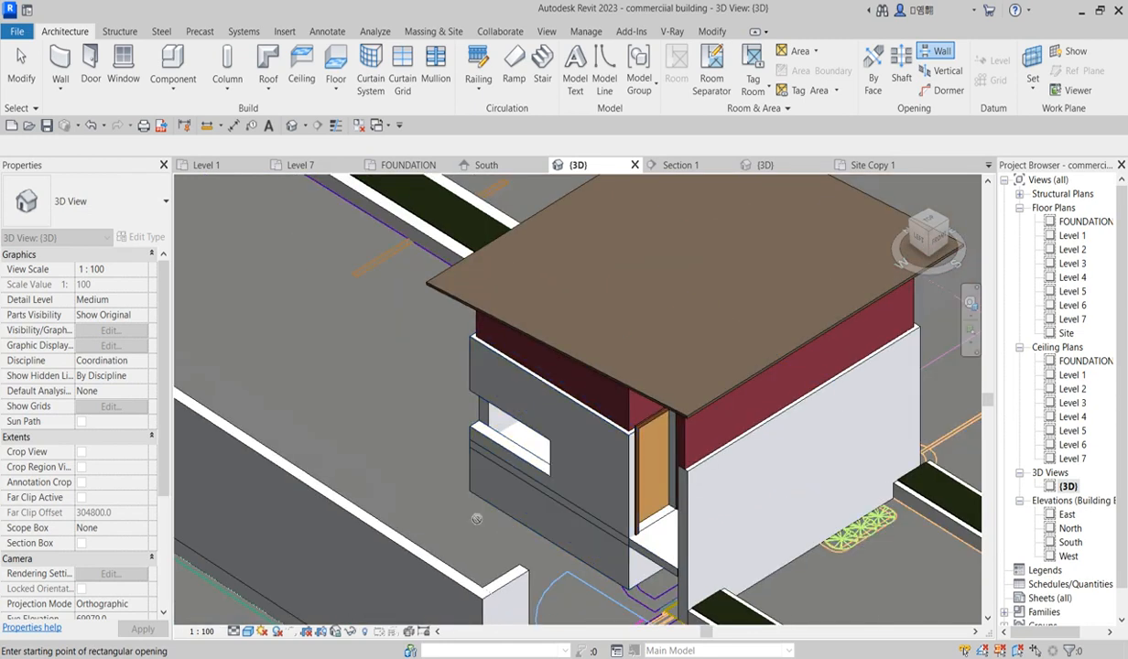
{"action": "right_click", "coordinate": [263, 277]}
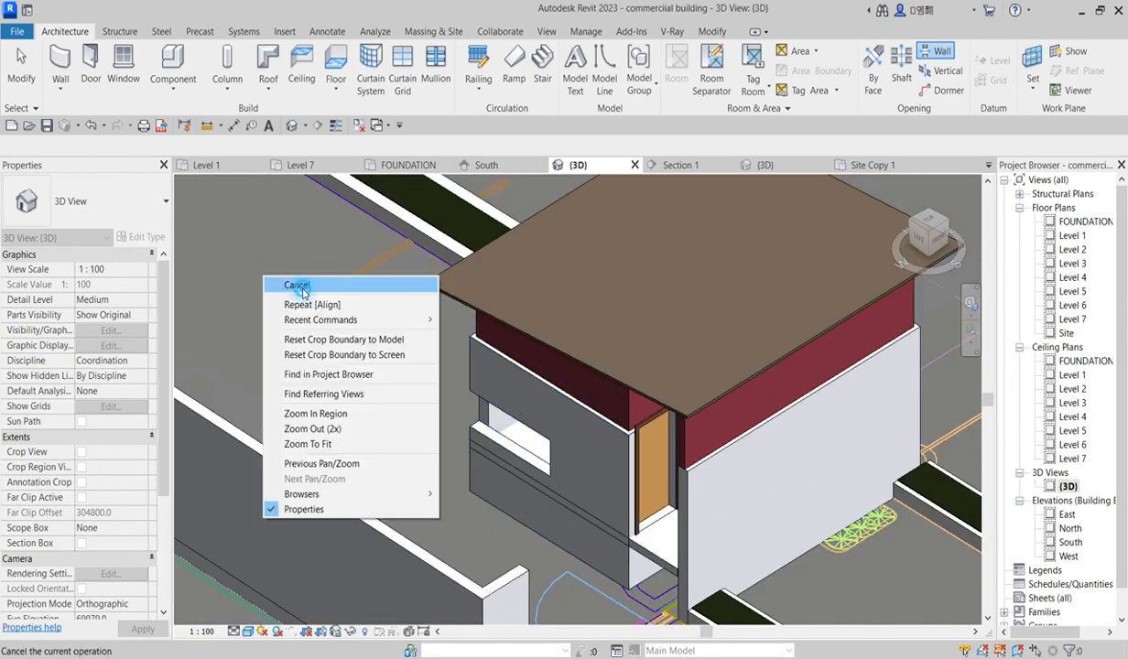
{"action": "left_click", "coordinate": [292, 285]}
{"action": "right_click", "coordinate": [295, 282]}
{"action": "left_click", "coordinate": [320, 291]}
Step: Start a new in-place component in the Windows category
{"action": "scroll", "coordinate": [509, 403], "scroll_direction": "up", "scroll_amount": 4}
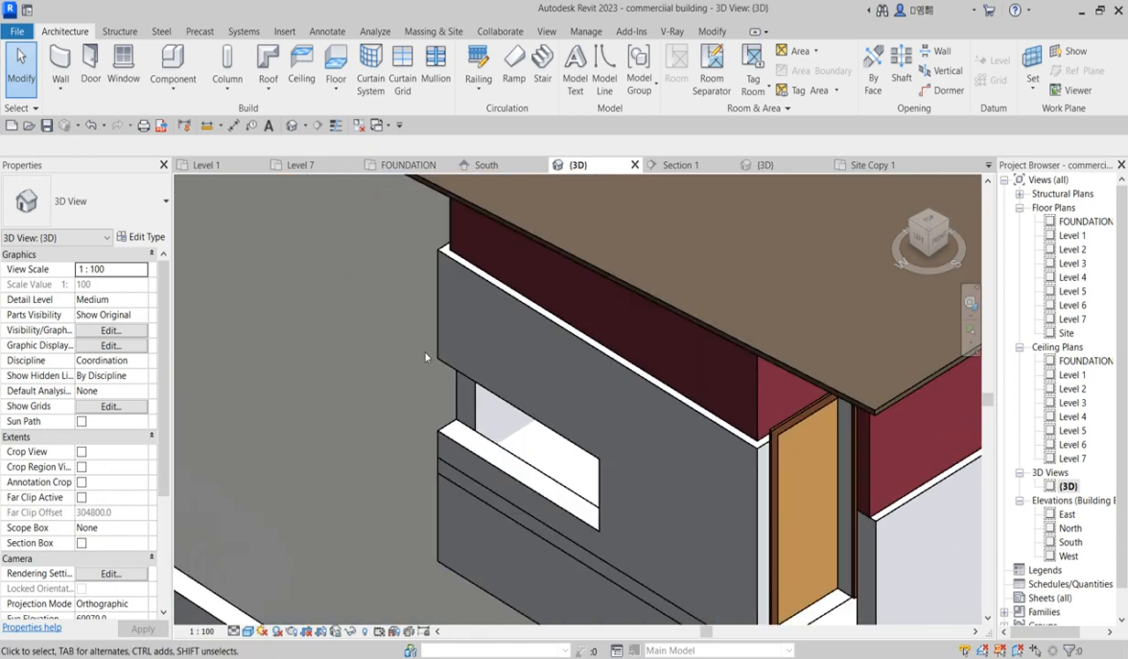
{"action": "scroll", "coordinate": [502, 458], "scroll_direction": "down", "scroll_amount": 1}
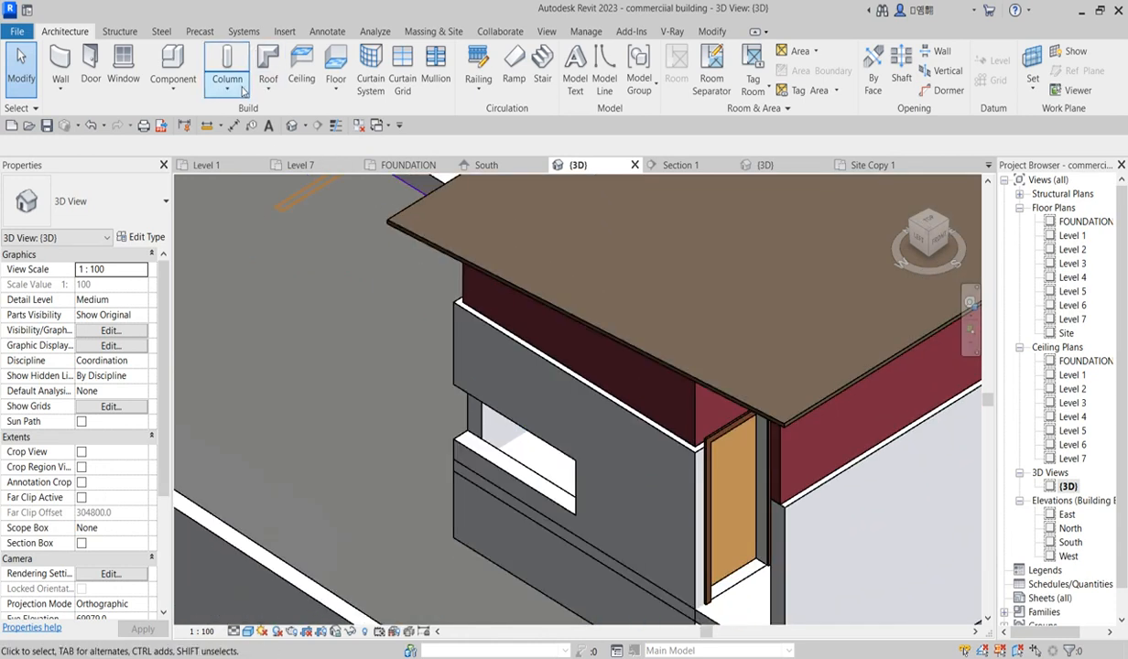
{"action": "left_click", "coordinate": [183, 93]}
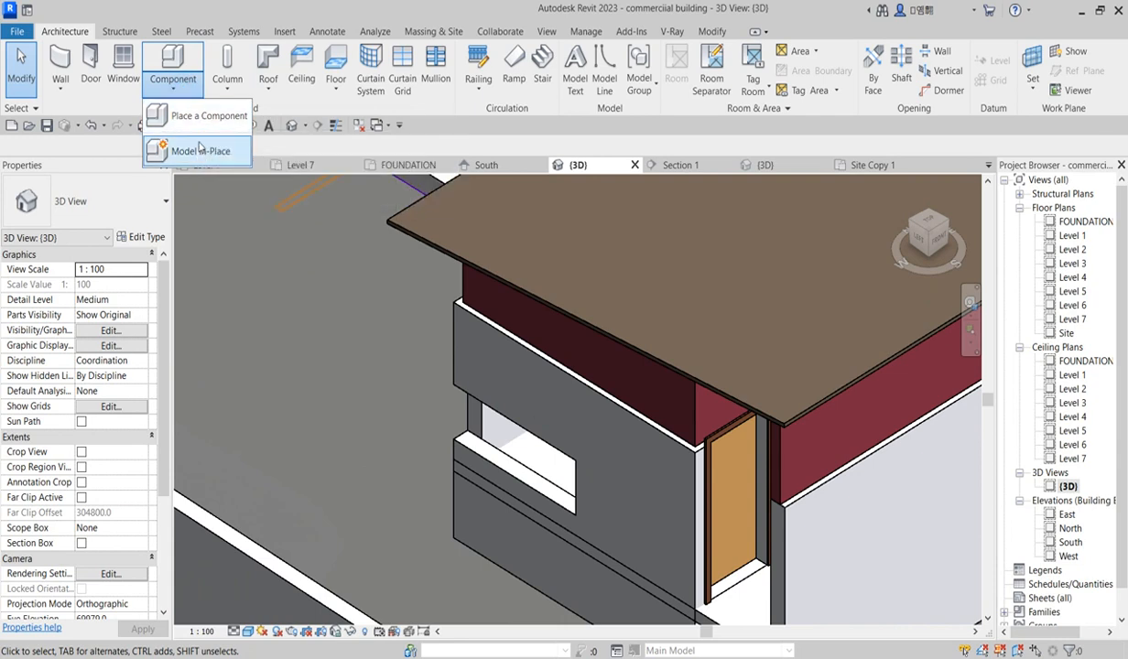
{"action": "left_click", "coordinate": [200, 153]}
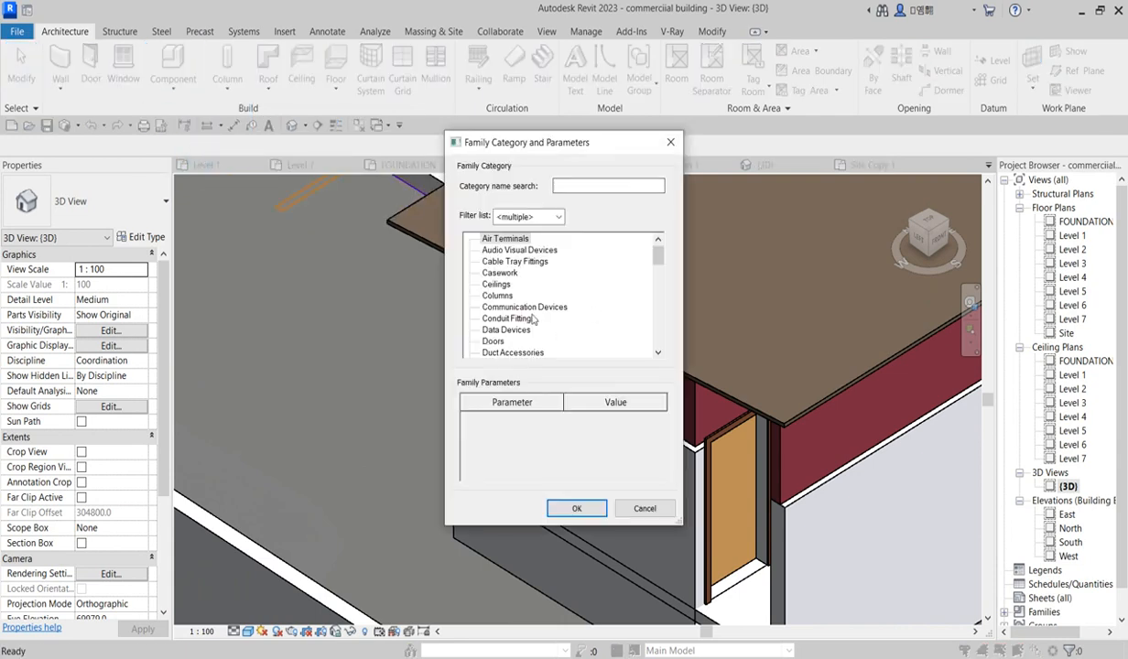
{"action": "scroll", "coordinate": [501, 287], "scroll_direction": "down", "scroll_amount": 8}
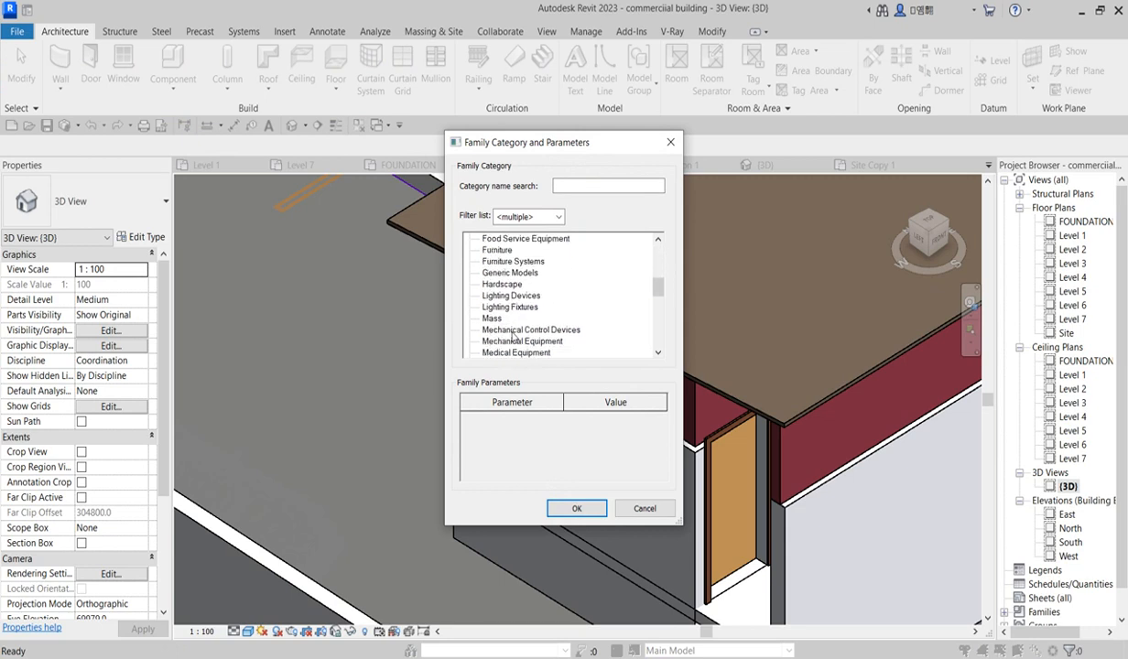
{"action": "scroll", "coordinate": [512, 341], "scroll_direction": "down", "scroll_amount": 7}
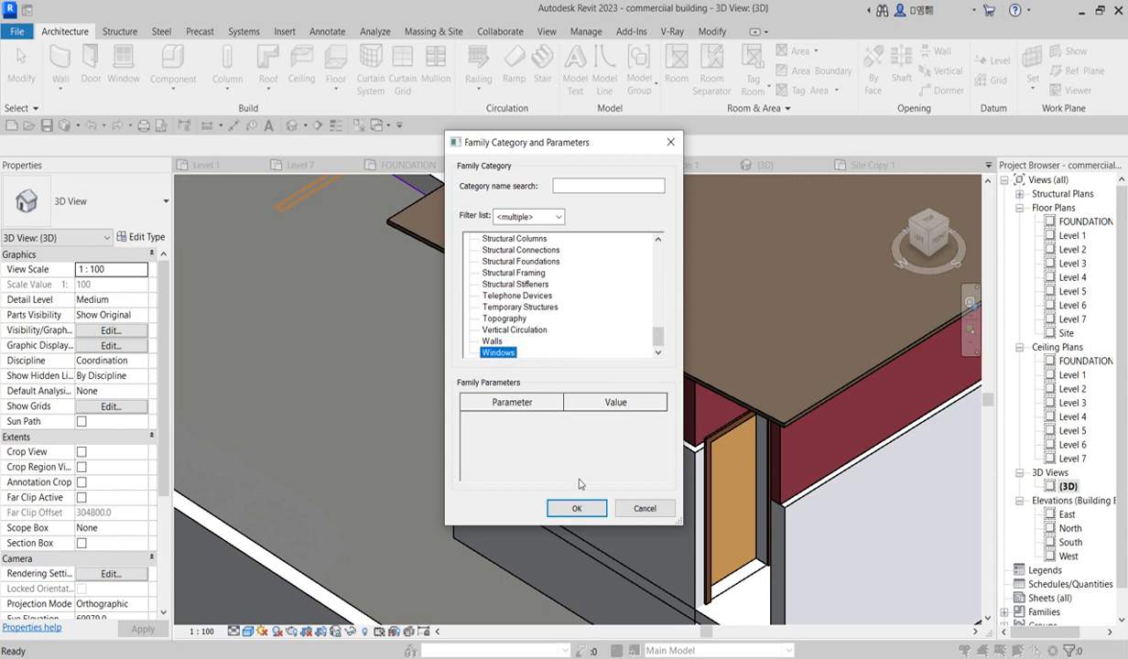
{"action": "left_click", "coordinate": [577, 509]}
{"action": "left_click", "coordinate": [575, 363]}
Step: Start a Sweep and pick the wall opening's edges as its path, then finish the path
{"action": "left_click", "coordinate": [229, 72]}
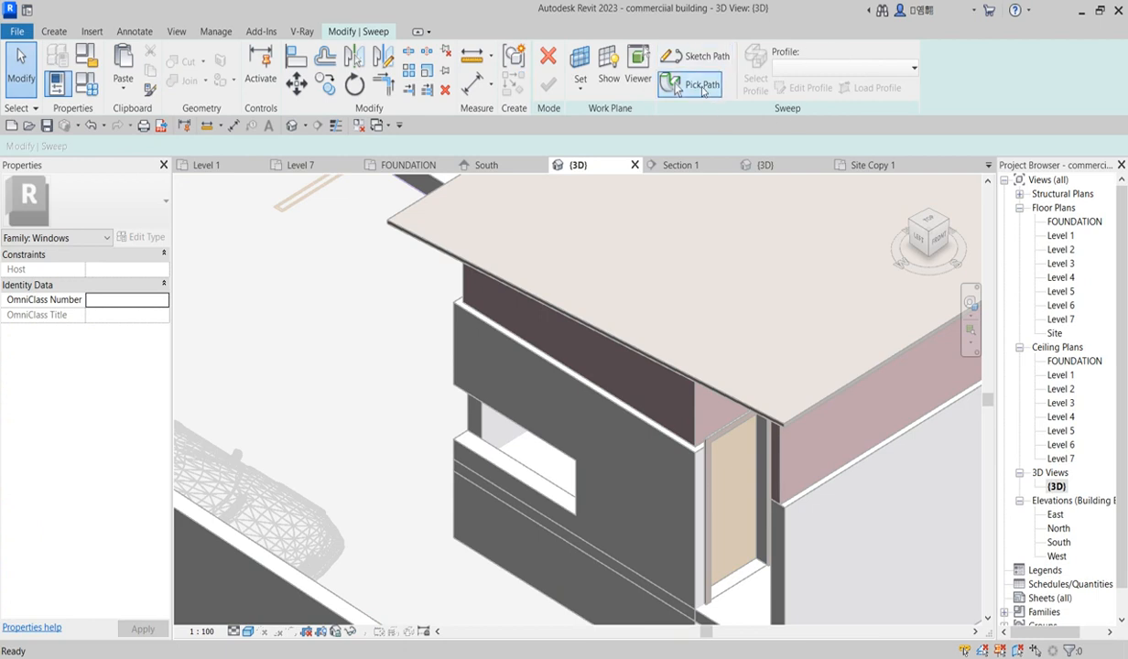
{"action": "left_click", "coordinate": [703, 88]}
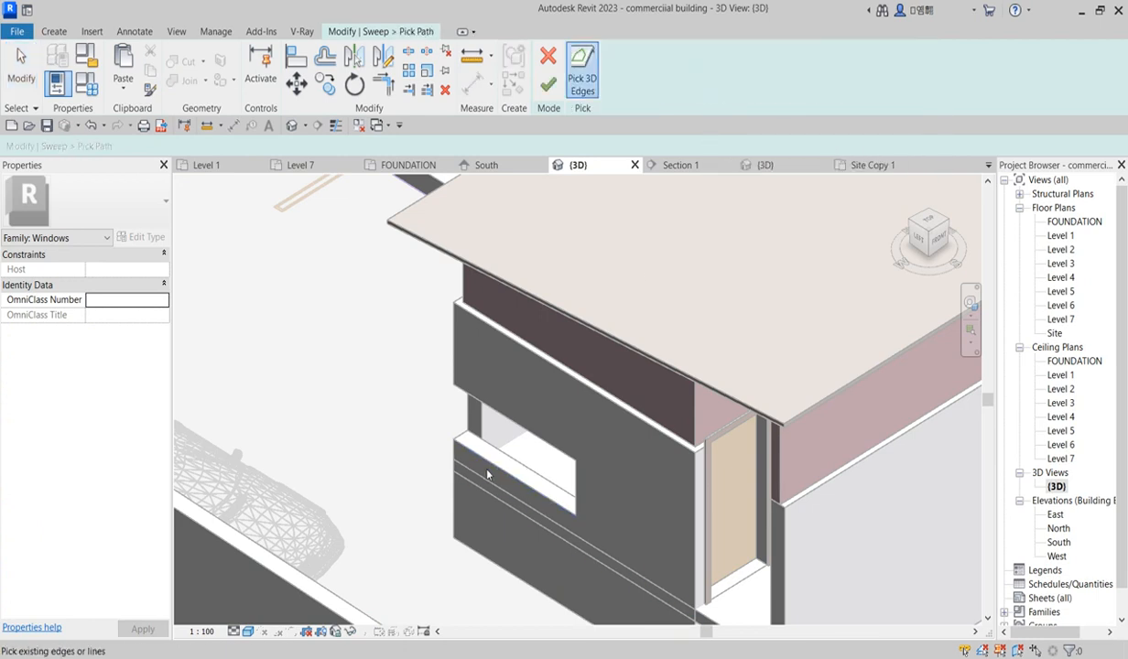
{"action": "left_click", "coordinate": [467, 447]}
{"action": "scroll", "coordinate": [569, 501], "scroll_direction": "up", "scroll_amount": 3}
{"action": "left_click", "coordinate": [582, 453]}
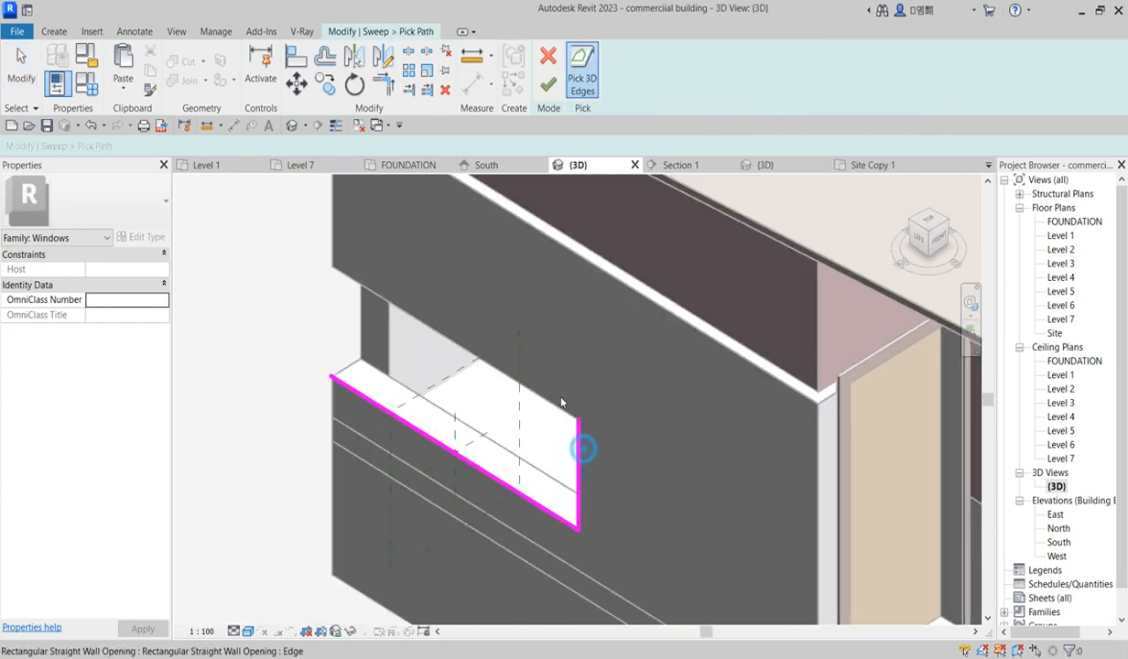
{"action": "left_click", "coordinate": [550, 404]}
{"action": "scroll", "coordinate": [551, 404], "scroll_direction": "down", "scroll_amount": 3}
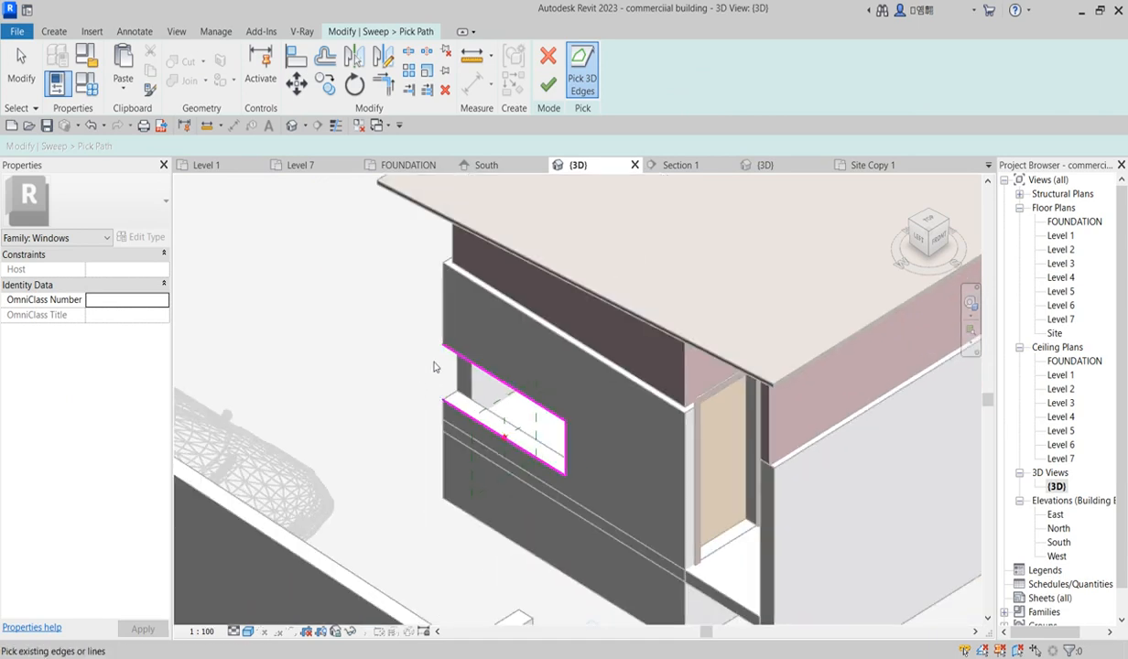
{"action": "left_click_drag", "start_coordinate": [913, 226], "coordinate": [816, 284]}
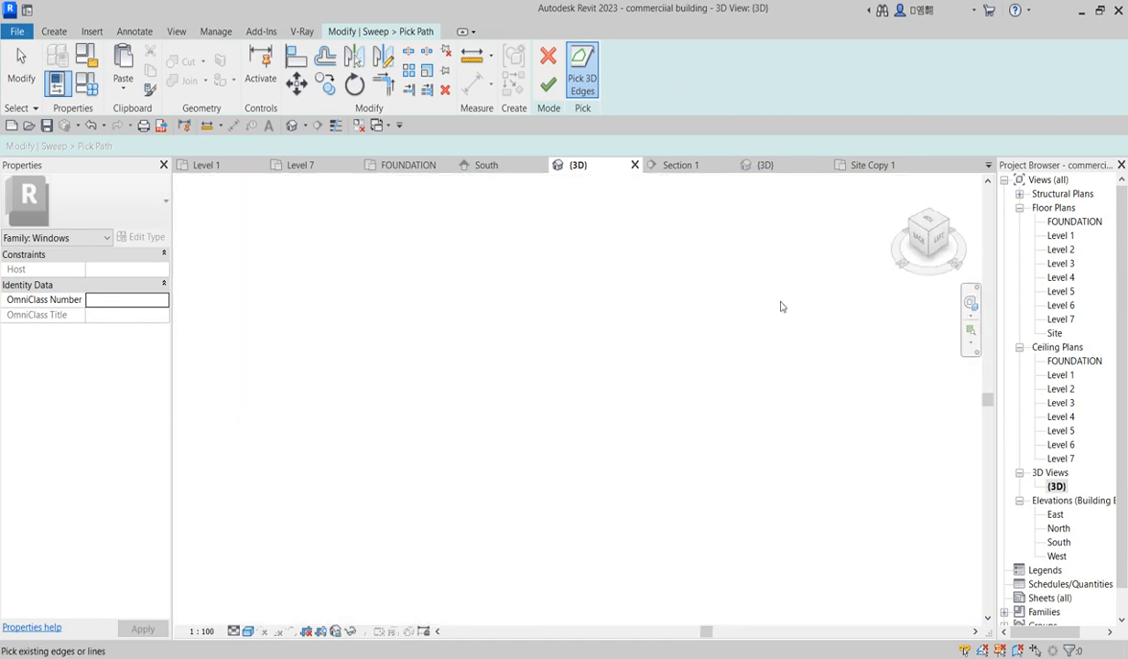
{"action": "scroll", "coordinate": [709, 433], "scroll_direction": "down", "scroll_amount": 5}
{"action": "scroll", "coordinate": [674, 396], "scroll_direction": "up", "scroll_amount": 5}
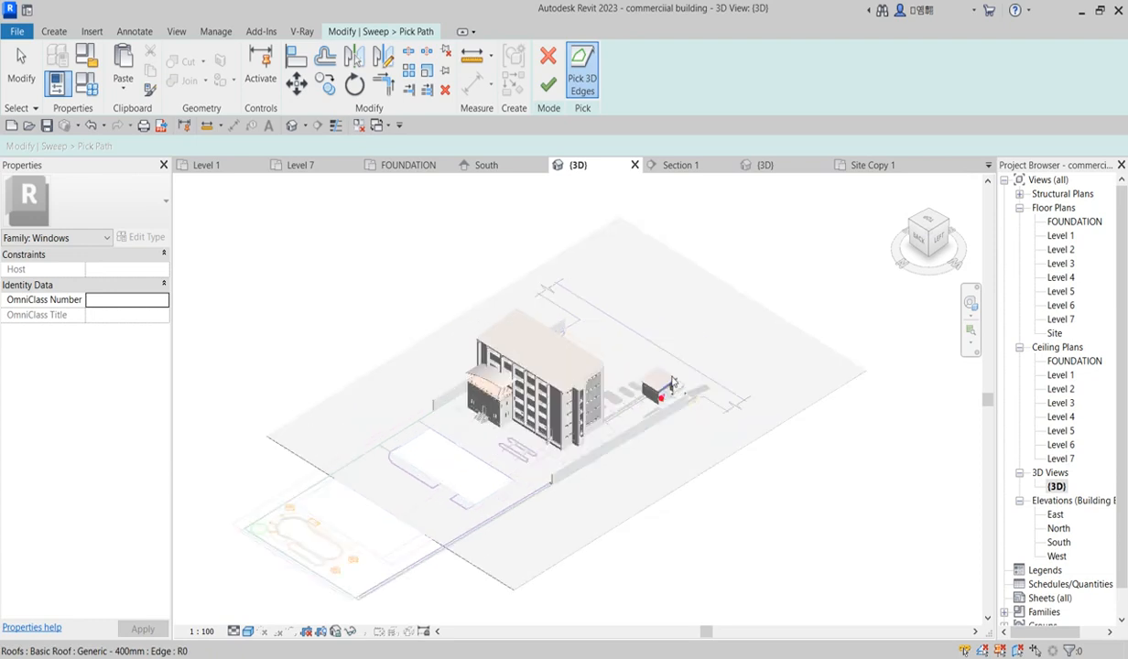
{"action": "scroll", "coordinate": [674, 395], "scroll_direction": "up", "scroll_amount": 10}
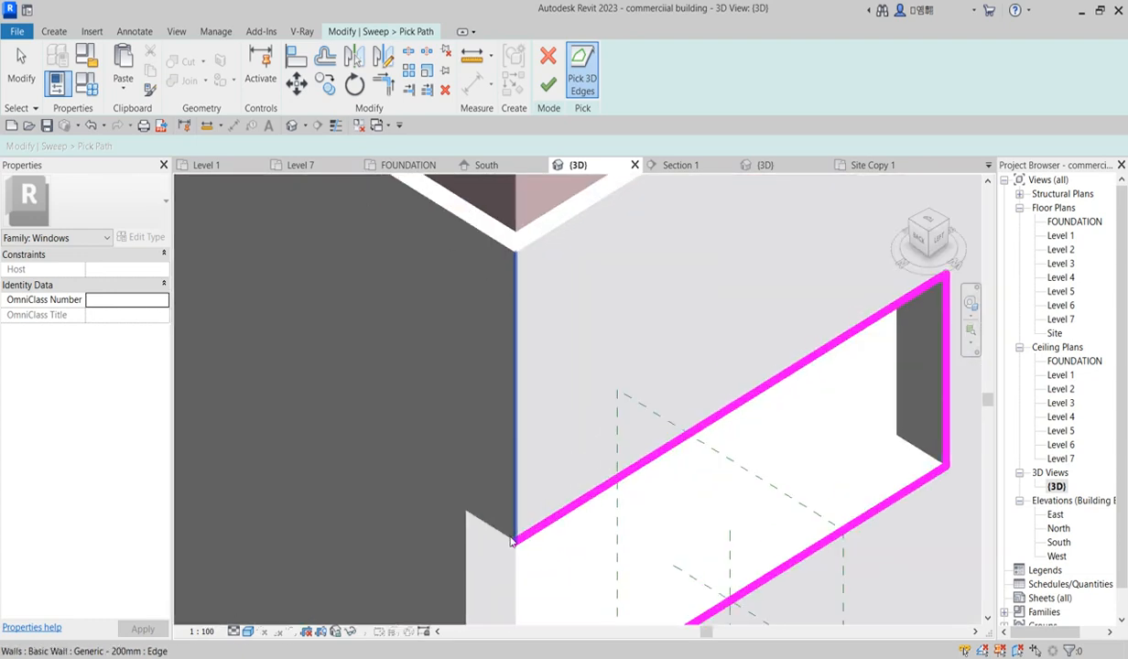
{"action": "scroll", "coordinate": [505, 540], "scroll_direction": "down", "scroll_amount": 4}
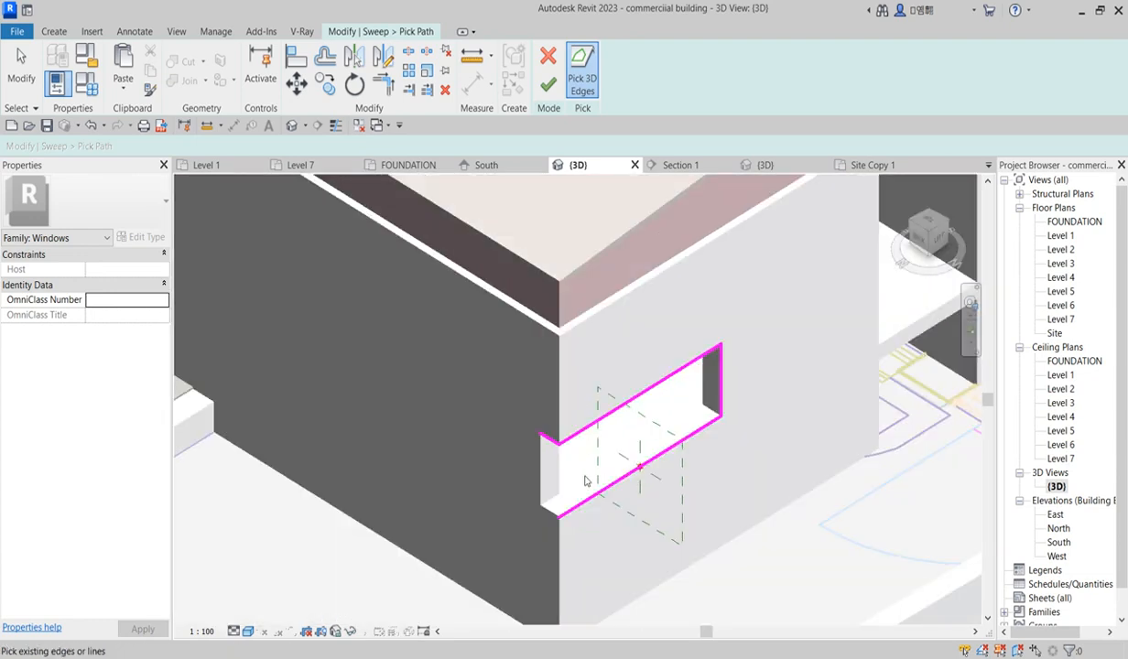
{"action": "left_click", "coordinate": [540, 517]}
{"action": "left_click", "coordinate": [540, 478]}
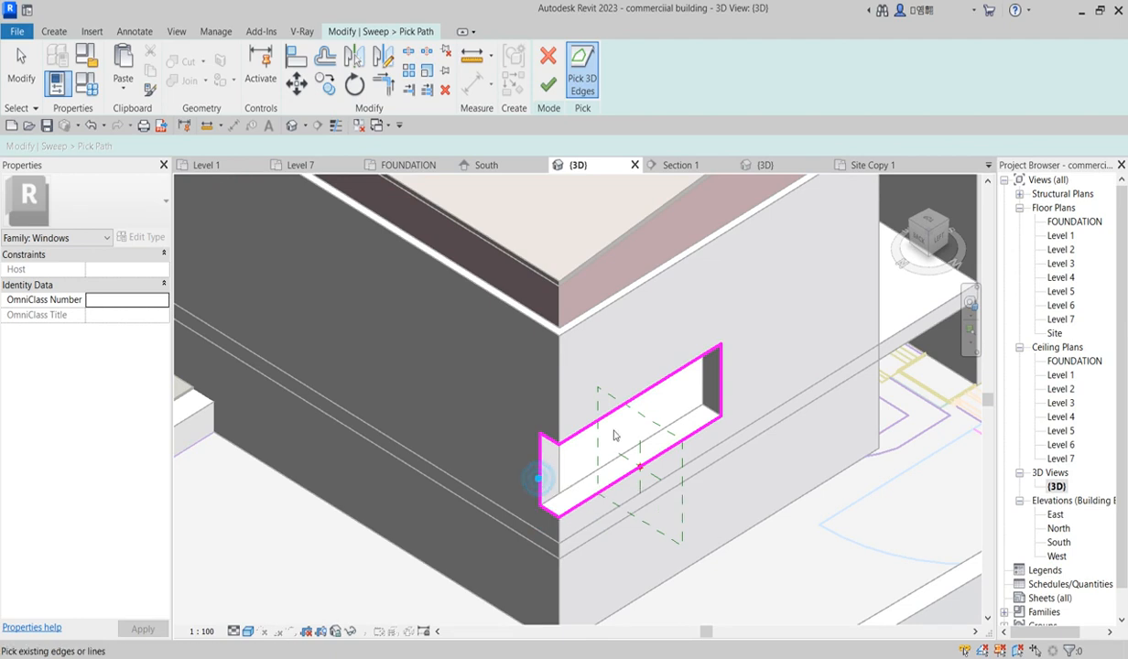
{"action": "scroll", "coordinate": [615, 428], "scroll_direction": "down", "scroll_amount": 3}
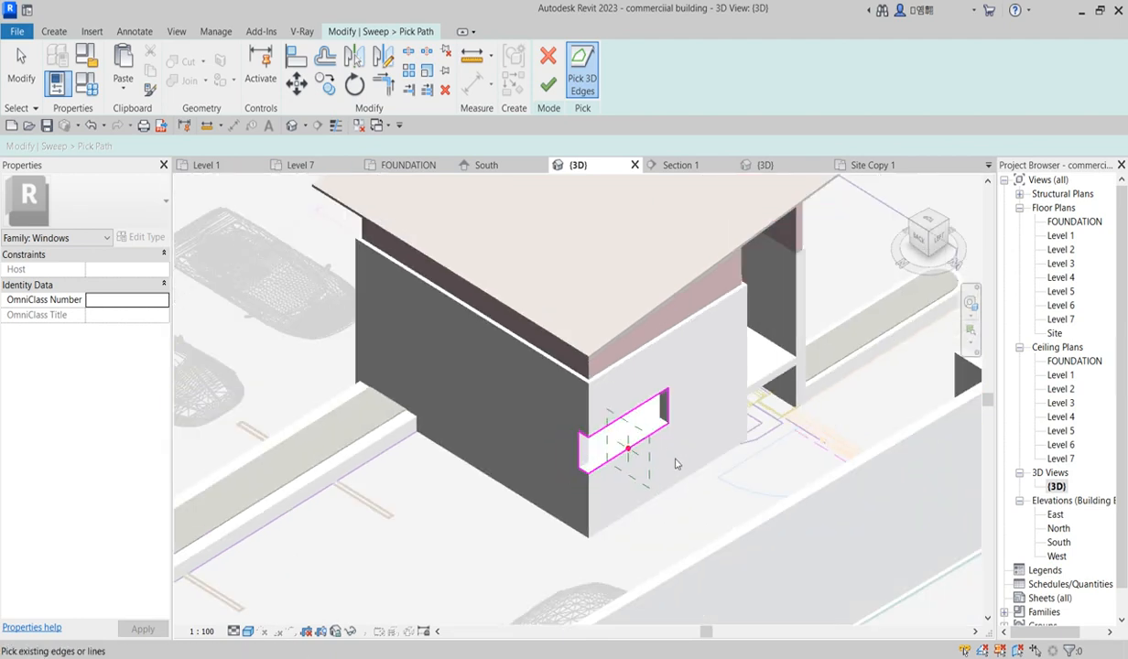
{"action": "left_click", "coordinate": [549, 85]}
Step: Edit the sweep profile in the South elevation and draw a thin rectangle about 379 mm wide
{"action": "left_click", "coordinate": [815, 89]}
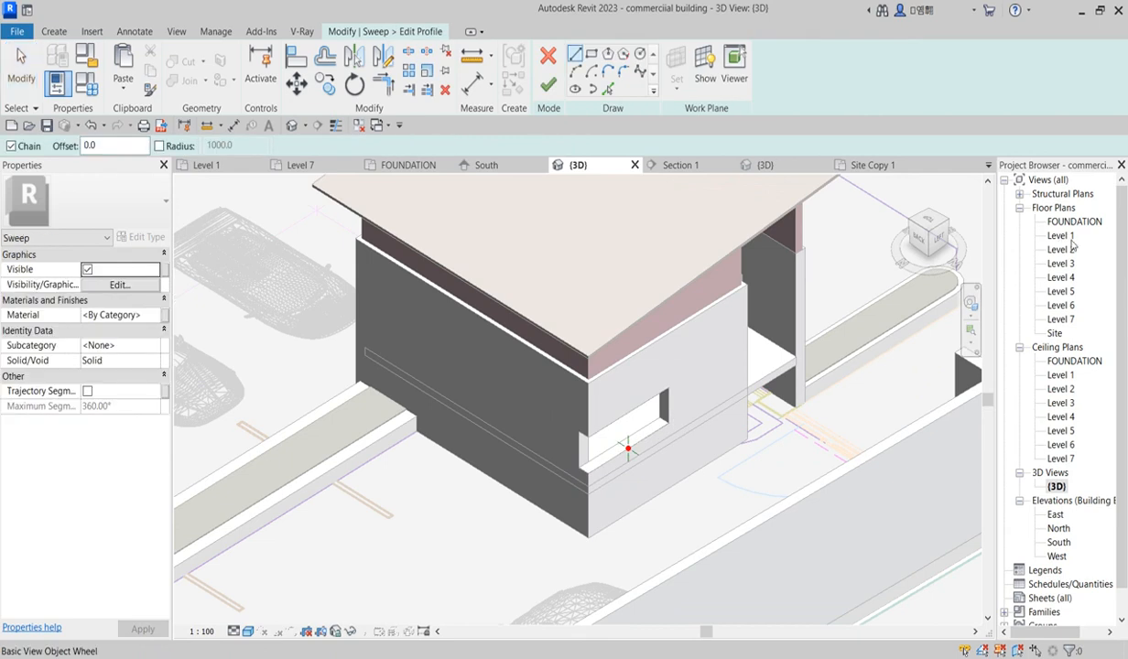
{"action": "double_click", "coordinate": [1058, 542]}
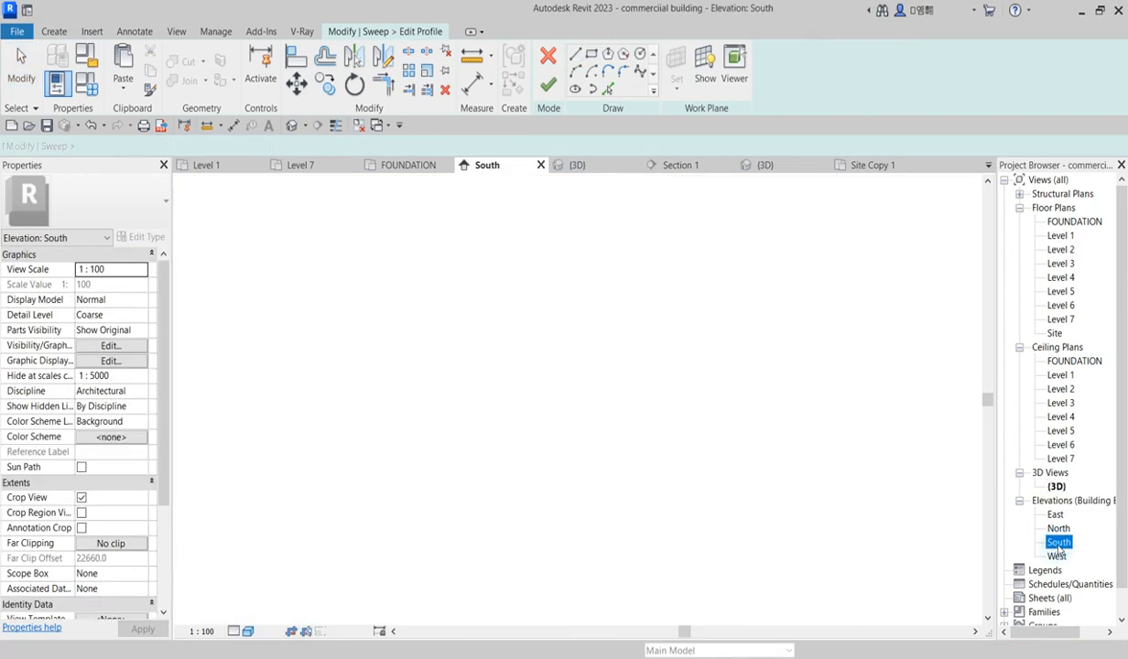
{"action": "scroll", "coordinate": [442, 430], "scroll_direction": "up", "scroll_amount": 5}
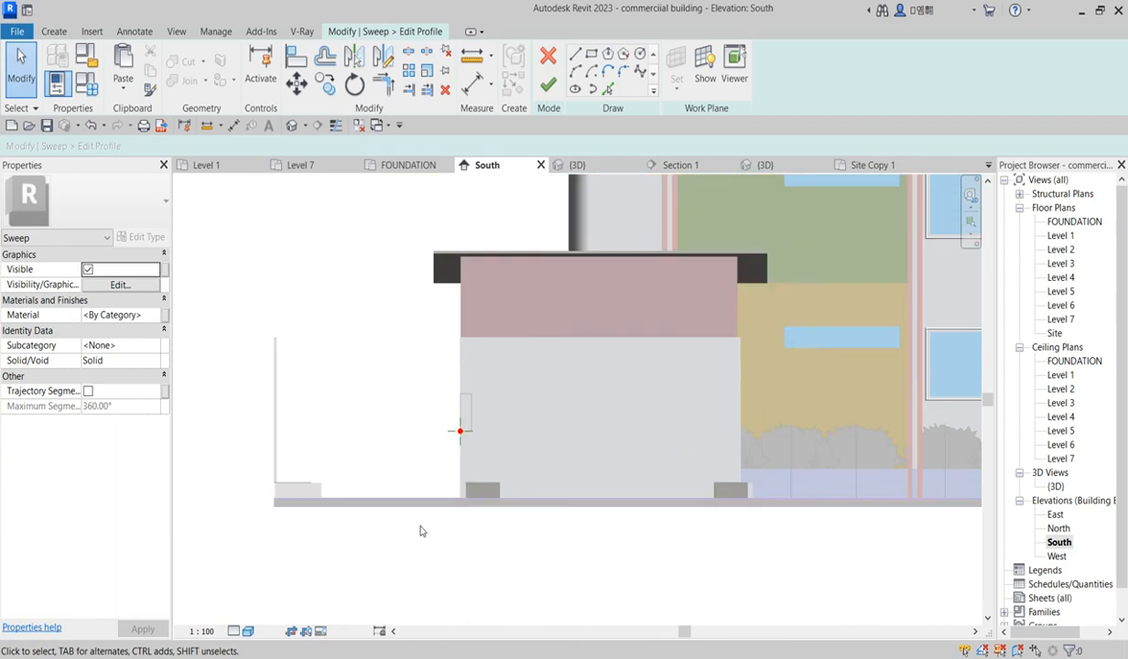
{"action": "left_click", "coordinate": [591, 55]}
{"action": "scroll", "coordinate": [462, 450], "scroll_direction": "up", "scroll_amount": 2}
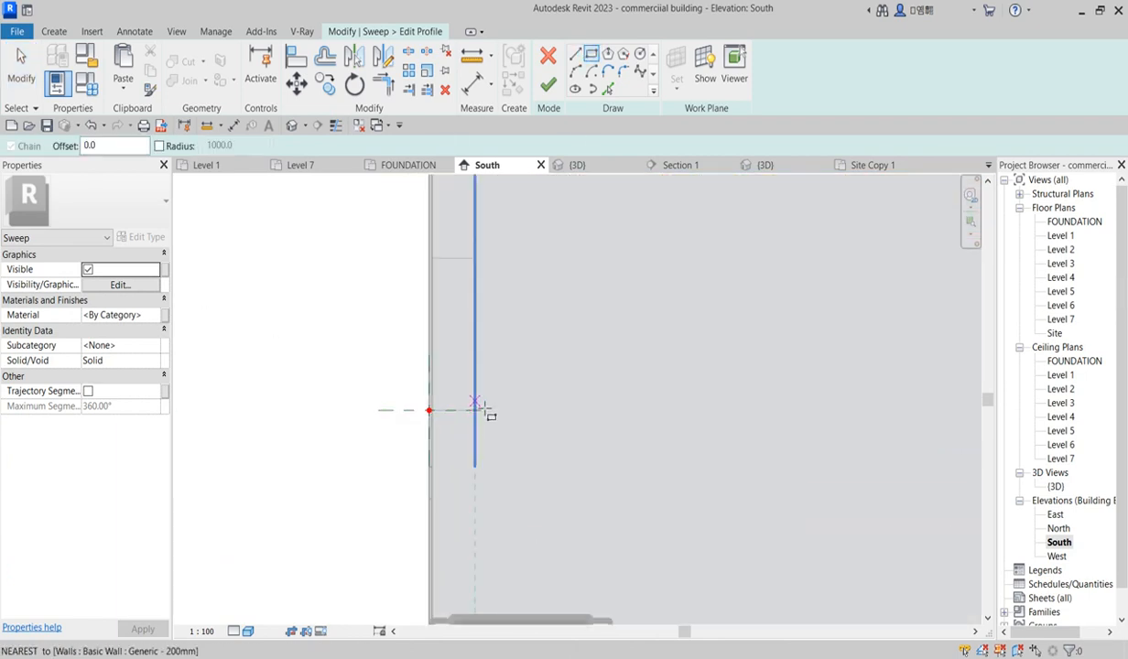
{"action": "scroll", "coordinate": [486, 414], "scroll_direction": "up", "scroll_amount": 2}
{"action": "left_click", "coordinate": [472, 406]}
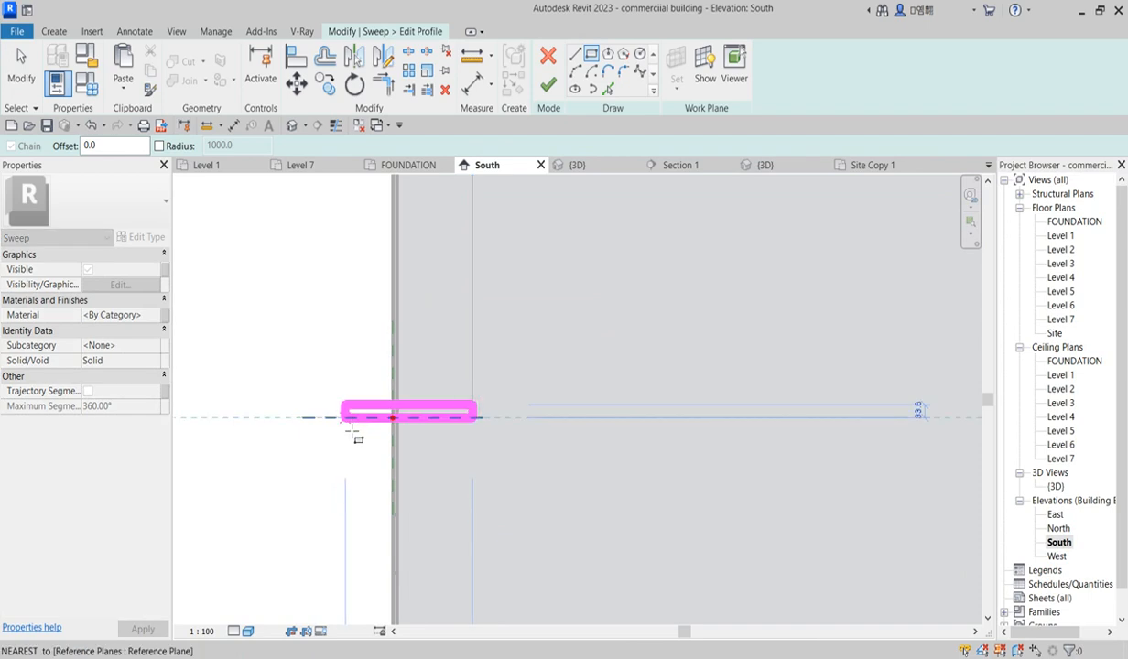
{"action": "left_click", "coordinate": [338, 424]}
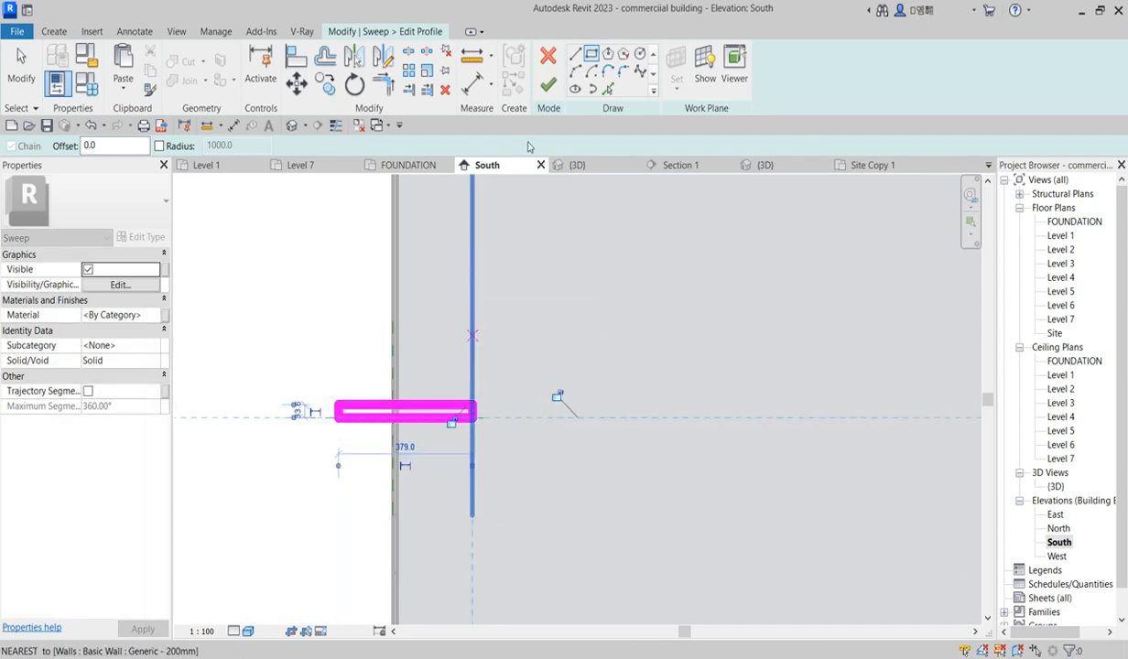
Step: Try to finish the sweep
{"action": "left_click", "coordinate": [554, 88]}
{"action": "left_click", "coordinate": [547, 86]}
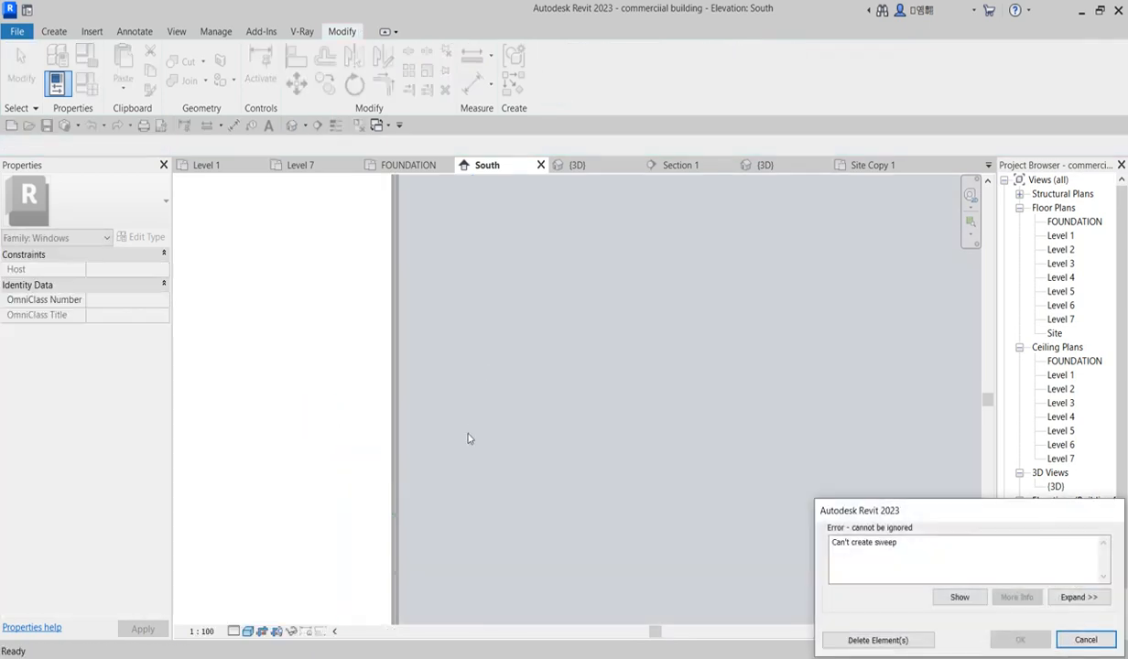
{"action": "left_click", "coordinate": [1080, 640]}
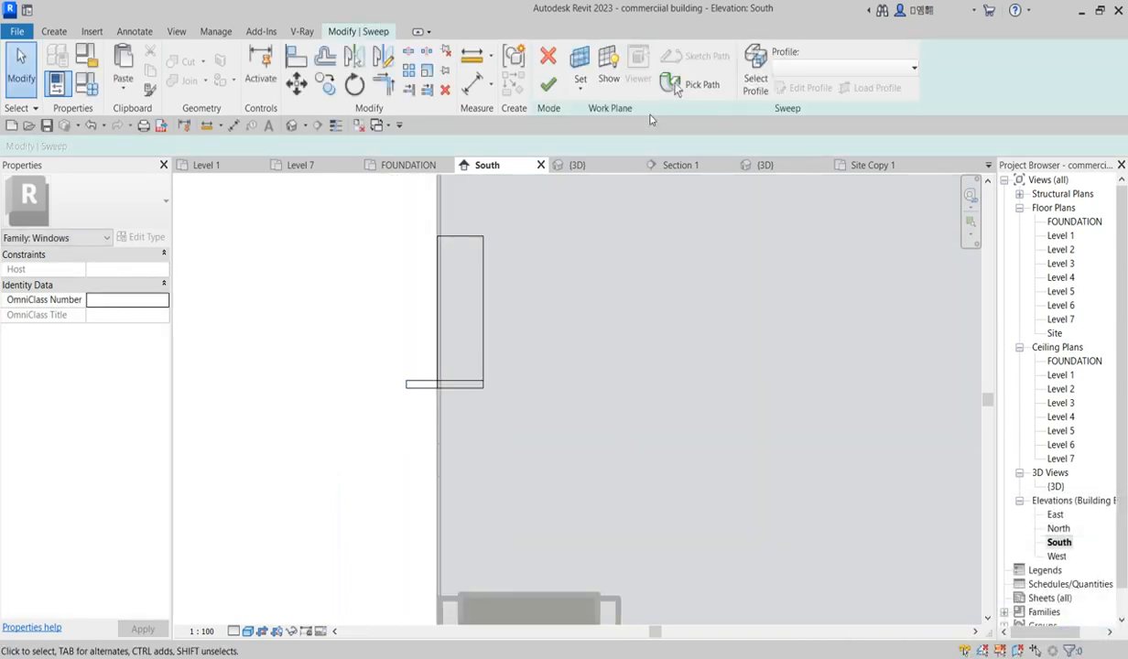
Step: Open the sweep profile for editing and nudge the rectangle's bottom edge downward
{"action": "left_click", "coordinate": [757, 88]}
{"action": "left_click", "coordinate": [806, 88]}
{"action": "scroll", "coordinate": [458, 394], "scroll_direction": "up", "scroll_amount": 3}
{"action": "left_click", "coordinate": [510, 389]}
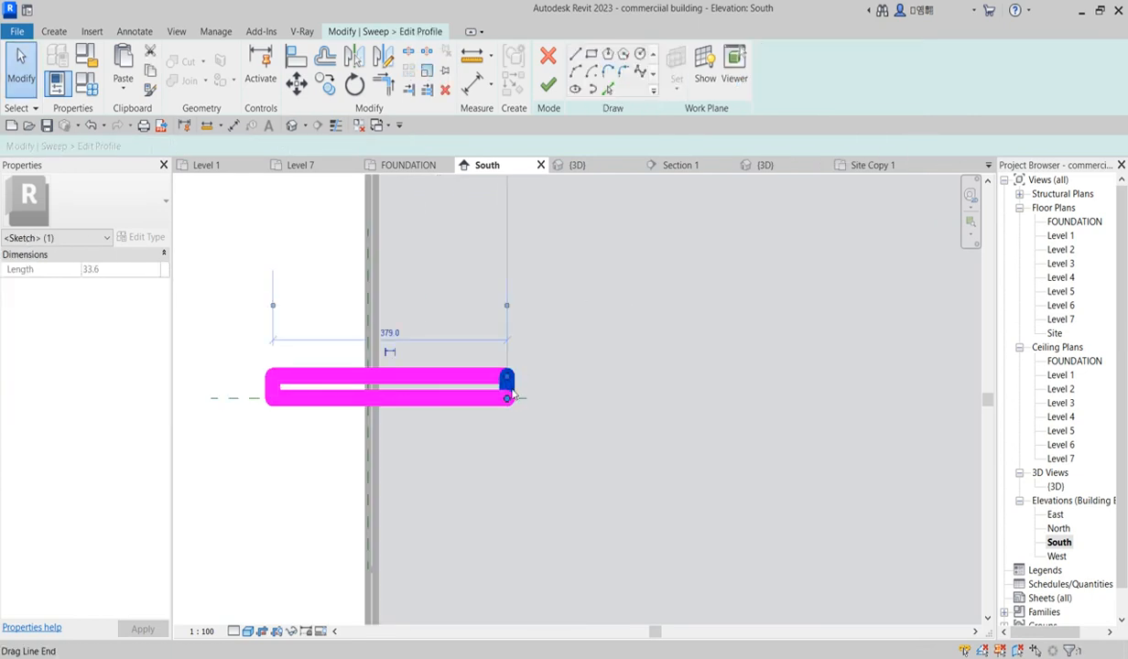
{"action": "scroll", "coordinate": [512, 394], "scroll_direction": "up", "scroll_amount": 3}
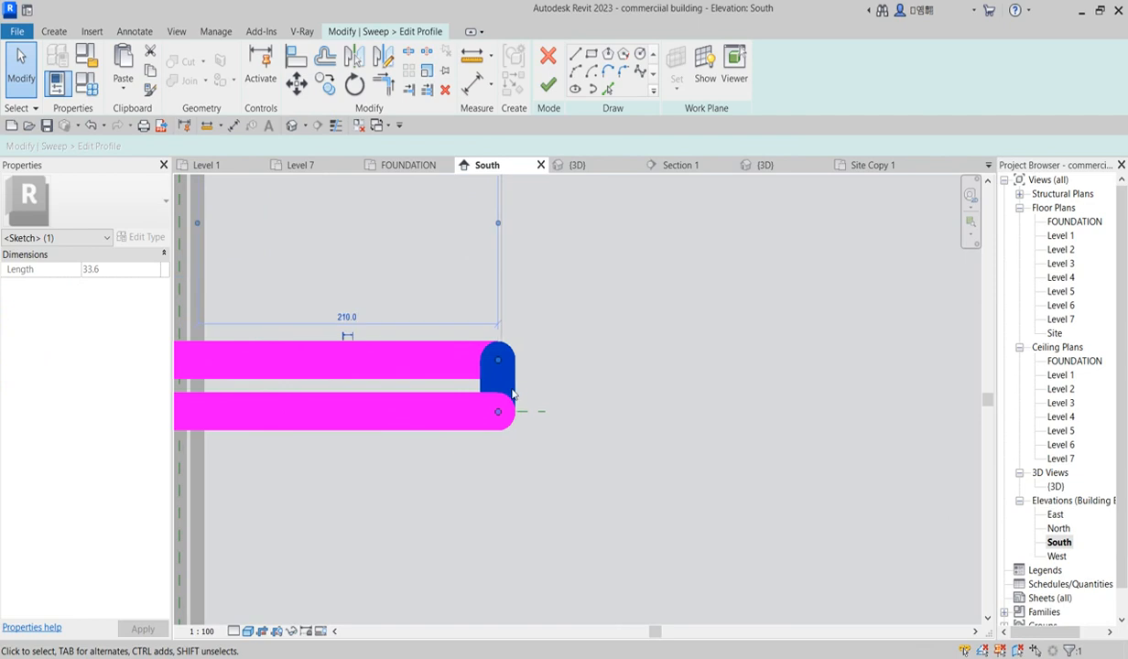
{"action": "scroll", "coordinate": [511, 392], "scroll_direction": "down", "scroll_amount": 5}
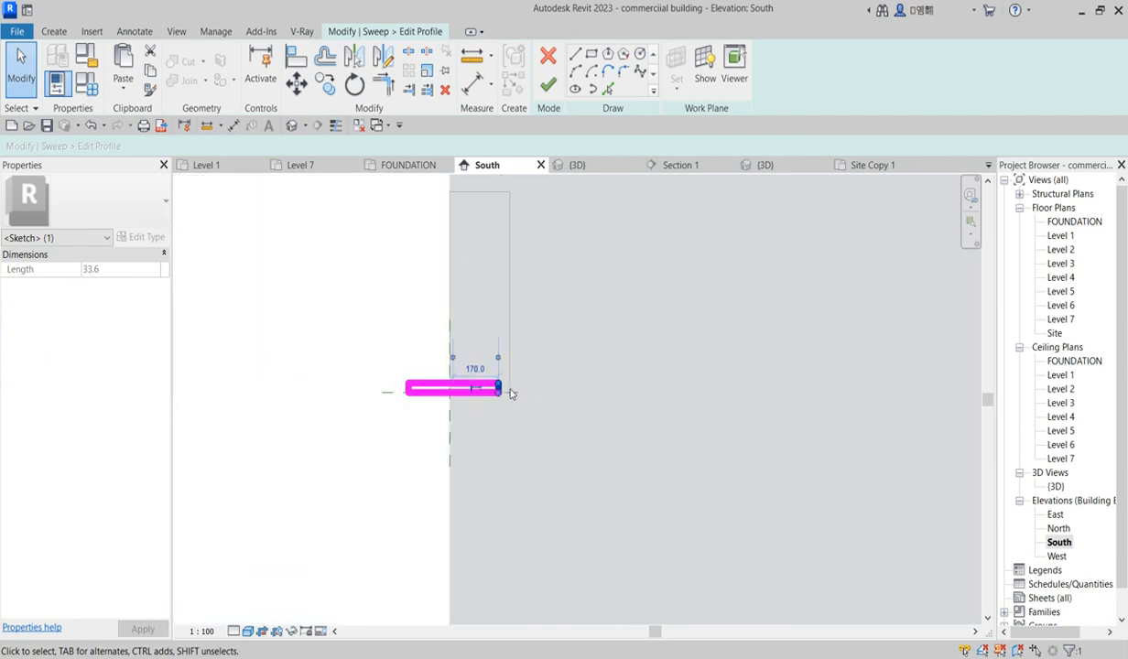
{"action": "scroll", "coordinate": [426, 412], "scroll_direction": "up", "scroll_amount": 2}
{"action": "left_click", "coordinate": [443, 398]}
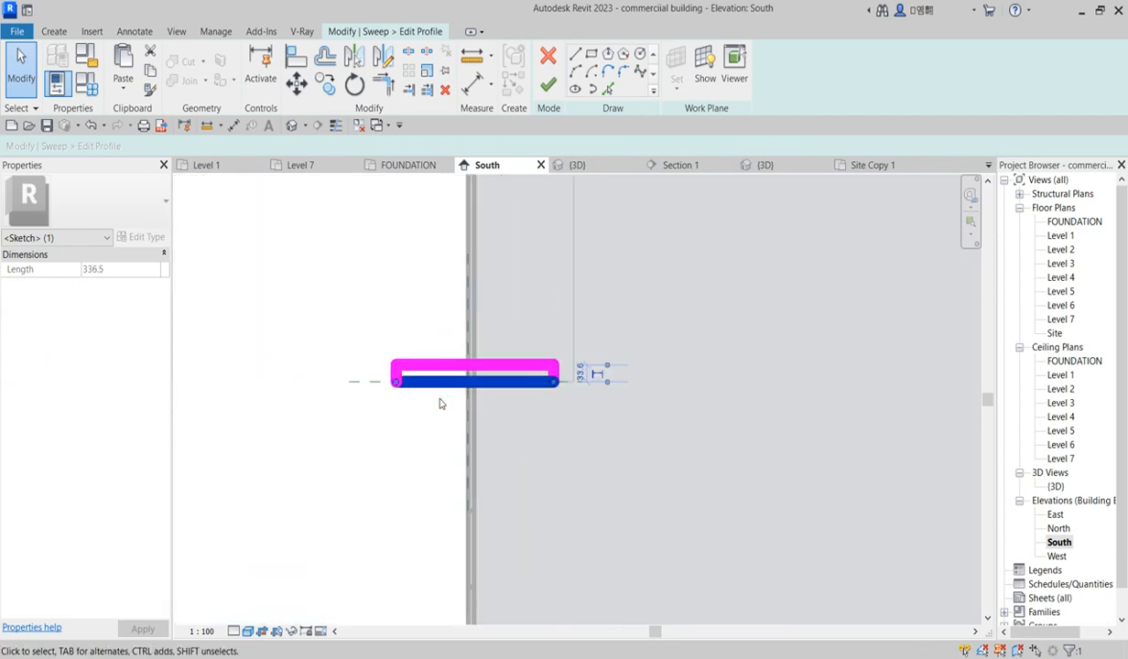
{"action": "key", "text": "Down"}
{"action": "key", "text": "Down"}
{"action": "key", "text": "Down"}
{"action": "key", "text": "Down"}
{"action": "key", "text": "Down"}
{"action": "key", "text": "Down"}
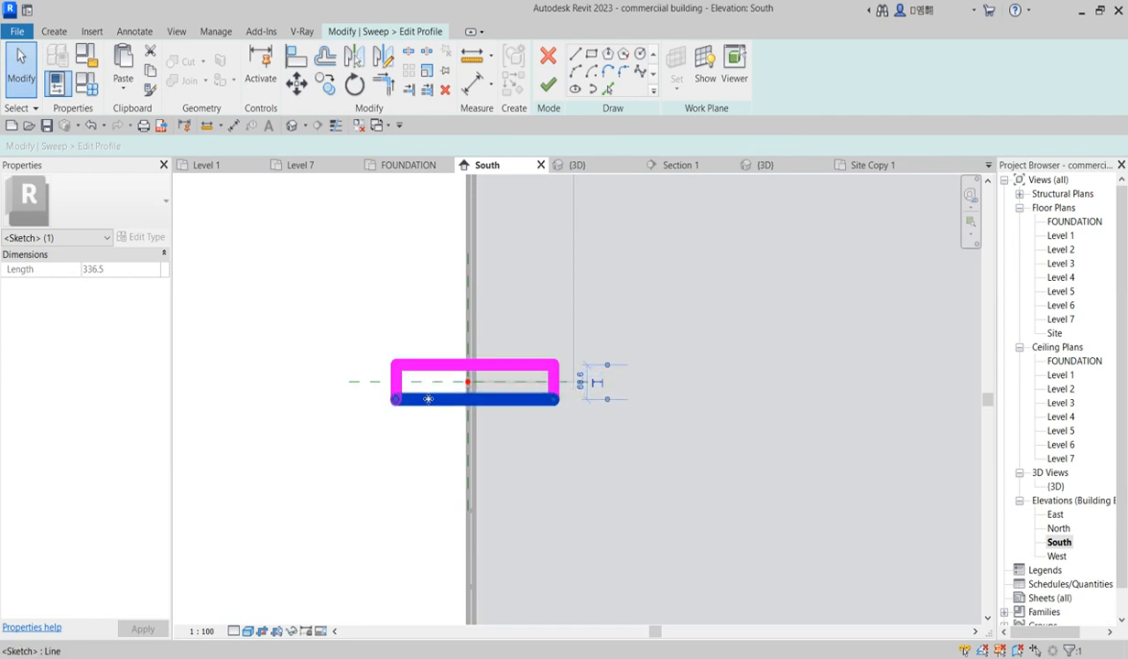
Step: Nudge the profile's top edge down and back up to reset the rectangle's thickness
{"action": "scroll", "coordinate": [498, 376], "scroll_direction": "up", "scroll_amount": 3}
{"action": "left_click", "coordinate": [485, 358]}
{"action": "key", "text": "Down"}
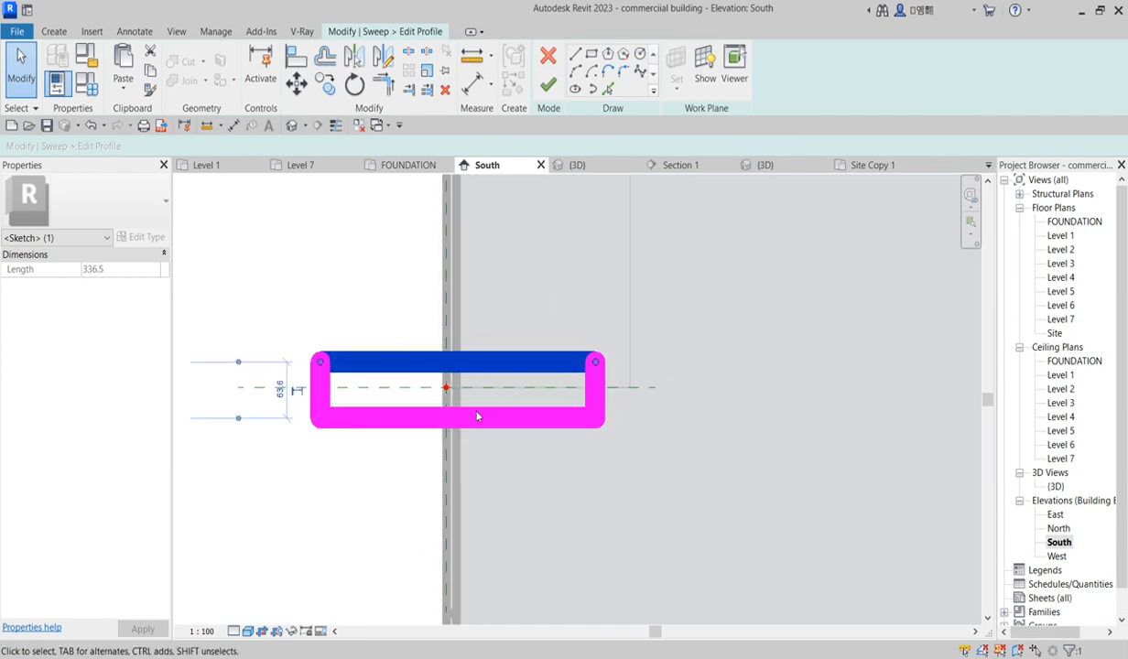
{"action": "key", "text": "Up"}
{"action": "key", "text": "Up"}
{"action": "key", "text": "Up"}
{"action": "key", "text": "Up"}
{"action": "key", "text": "Up"}
{"action": "key", "text": "Up"}
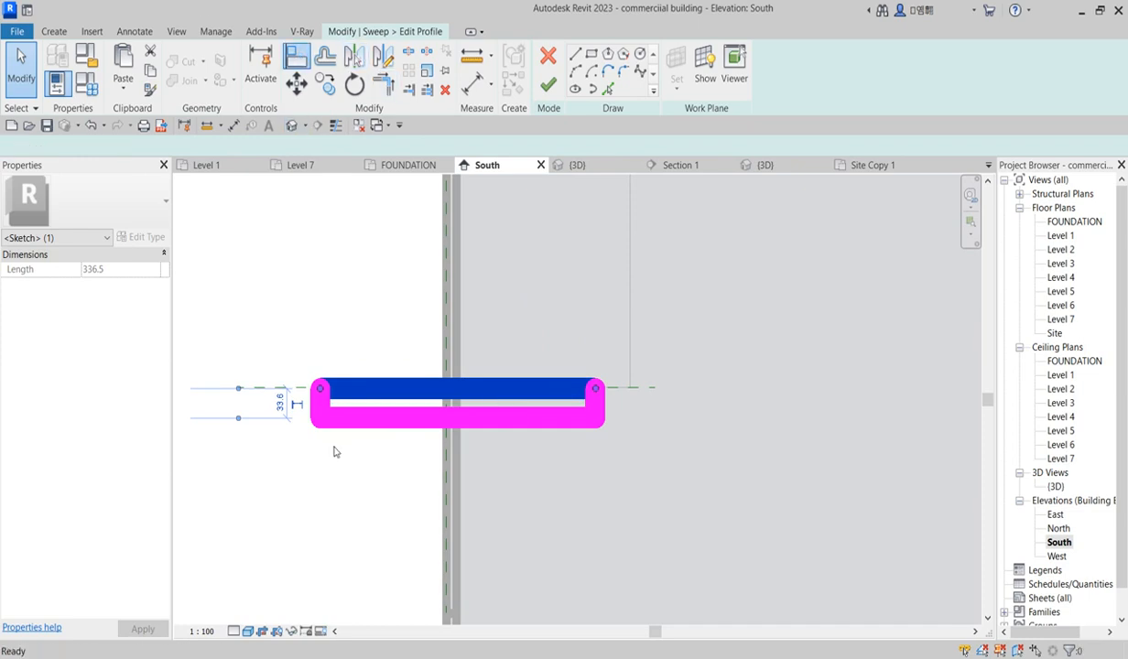
{"action": "scroll", "coordinate": [335, 452], "scroll_direction": "up", "scroll_amount": 2}
{"action": "key", "text": "a"}
{"action": "key", "text": "l"}
{"action": "left_click", "coordinate": [528, 288]}
{"action": "left_click", "coordinate": [299, 383]}
{"action": "scroll", "coordinate": [384, 421], "scroll_direction": "down", "scroll_amount": 4}
{"action": "right_click", "coordinate": [448, 349]}
{"action": "left_click", "coordinate": [515, 356]}
{"action": "right_click", "coordinate": [448, 414]}
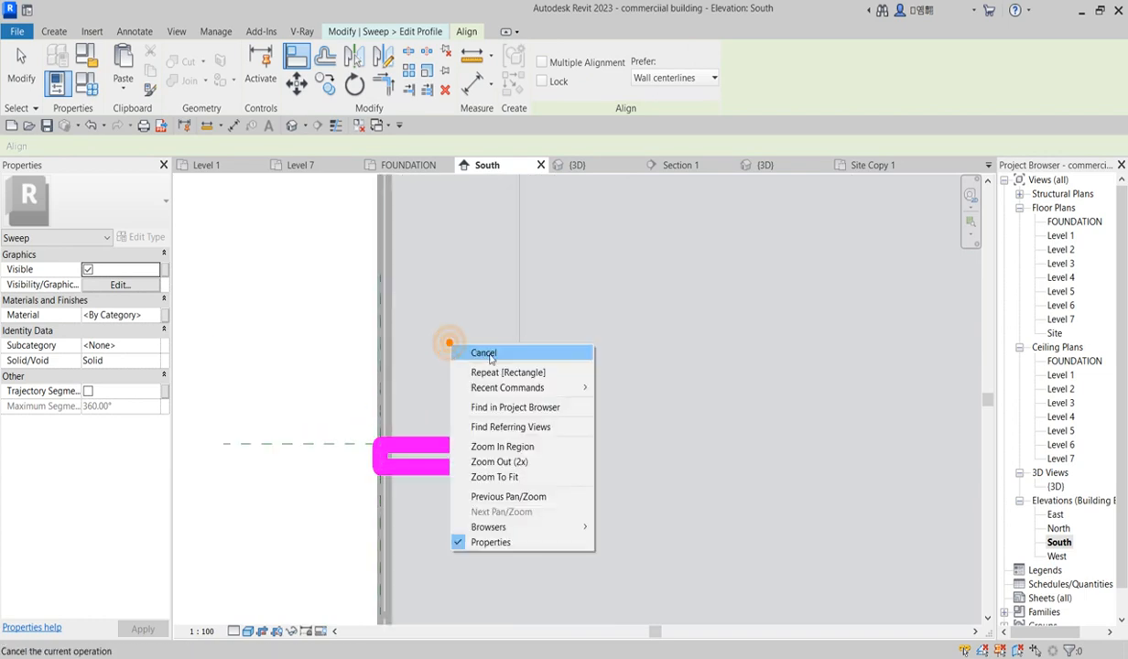
{"action": "left_click", "coordinate": [476, 421]}
{"action": "mouse_move", "coordinate": [469, 403]}
{"action": "left_mouse_down"}
{"action": "mouse_move", "coordinate": [487, 504]}
{"action": "mouse_move", "coordinate": [505, 499]}
{"action": "mouse_move", "coordinate": [240, 466]}
{"action": "left_mouse_up"}
Step: Finish the profile edit and complete the sweep
{"action": "scroll", "coordinate": [493, 457], "scroll_direction": "up", "scroll_amount": 5}
{"action": "scroll", "coordinate": [528, 468], "scroll_direction": "down", "scroll_amount": 3}
{"action": "left_click", "coordinate": [544, 86]}
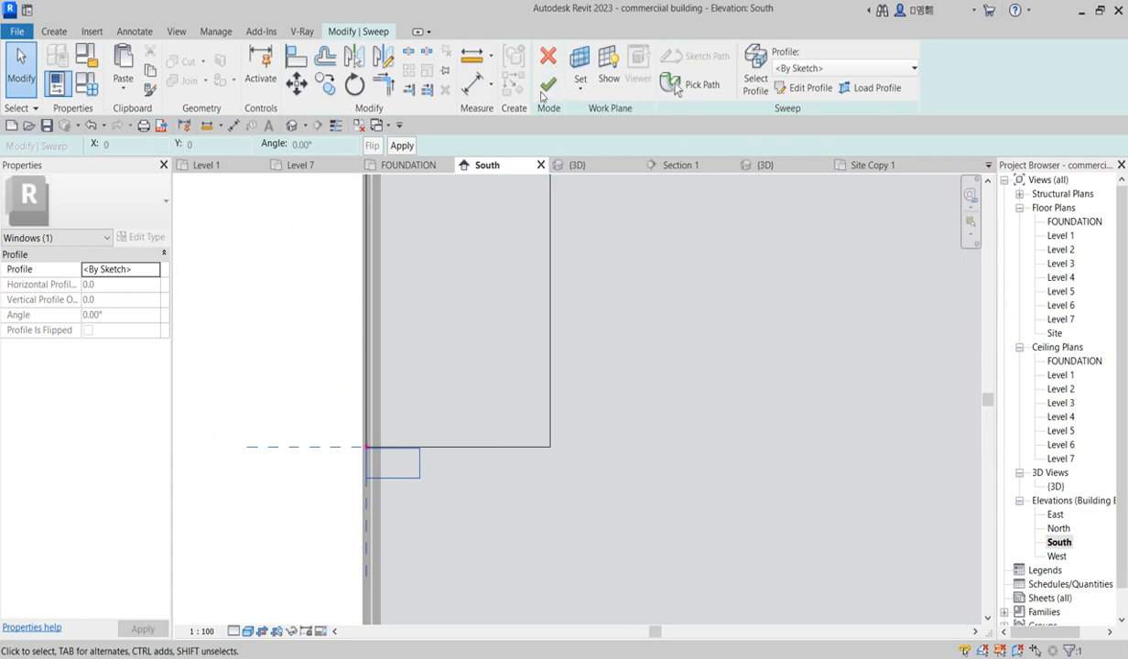
{"action": "left_click", "coordinate": [548, 84]}
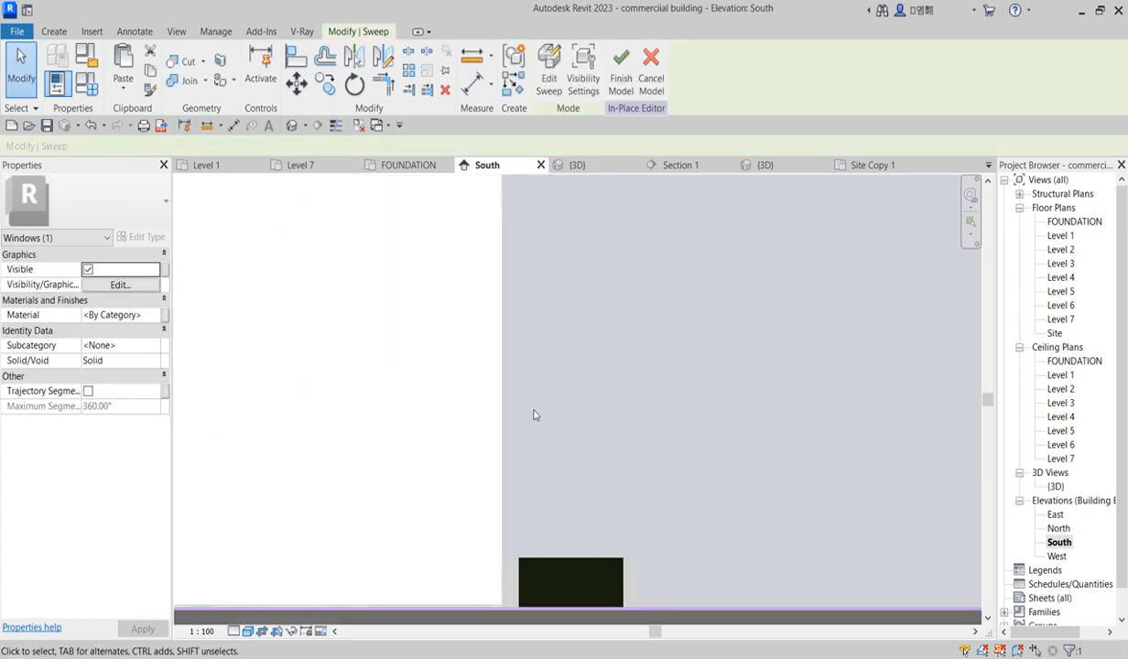
{"action": "scroll", "coordinate": [536, 415], "scroll_direction": "down", "scroll_amount": 3}
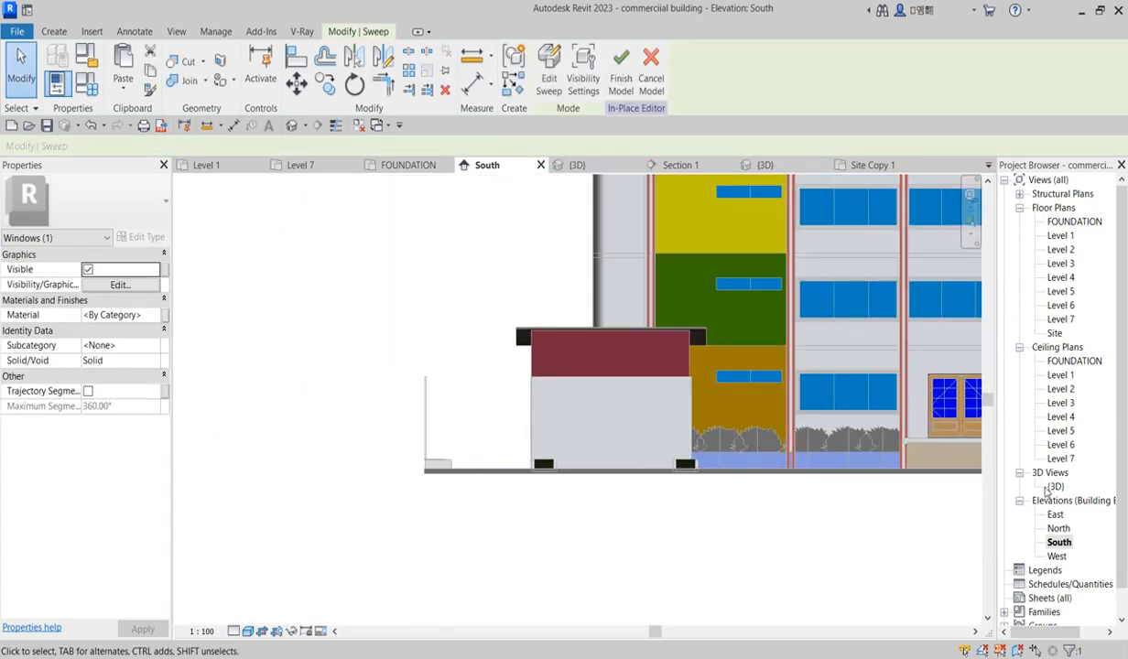
Step: Switch to the 3D view and inspect the sweep around the window opening
{"action": "double_click", "coordinate": [1055, 486]}
{"action": "left_click", "coordinate": [531, 448]}
{"action": "scroll", "coordinate": [597, 448], "scroll_direction": "up", "scroll_amount": 5}
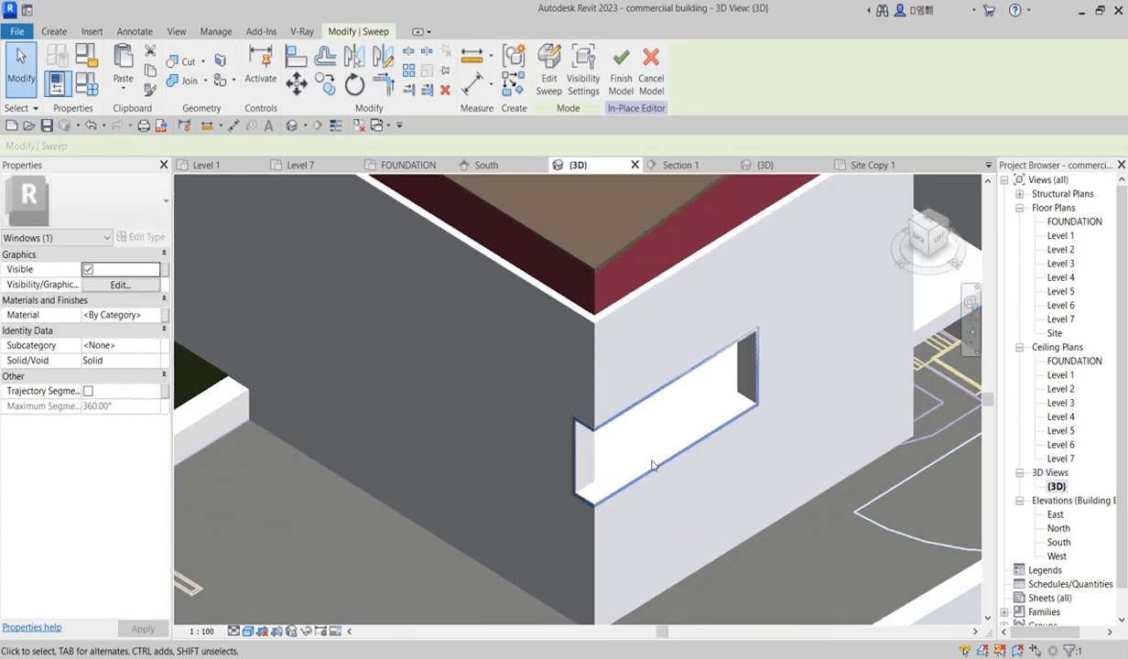
{"action": "scroll", "coordinate": [683, 455], "scroll_direction": "down", "scroll_amount": 3}
{"action": "scroll", "coordinate": [737, 412], "scroll_direction": "up", "scroll_amount": 3}
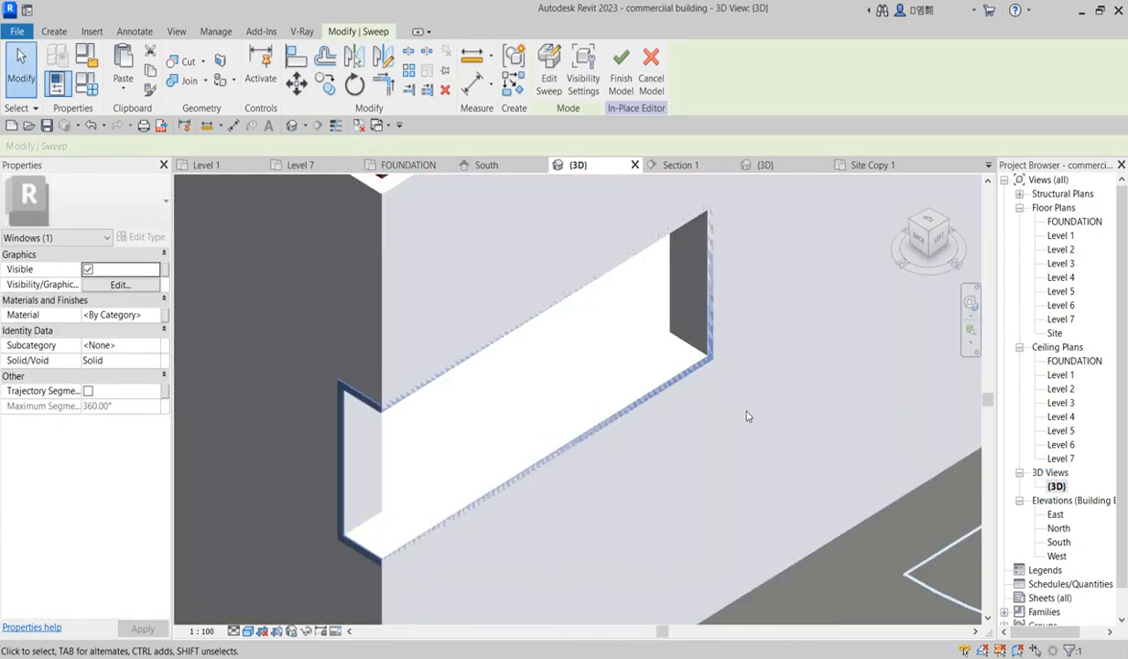
Step: Edit the sweep profile in 3D, reposition the rectangle outward from the wall, and finish the sweep
{"action": "left_click", "coordinate": [548, 69]}
{"action": "scroll", "coordinate": [710, 302], "scroll_direction": "up", "scroll_amount": 1}
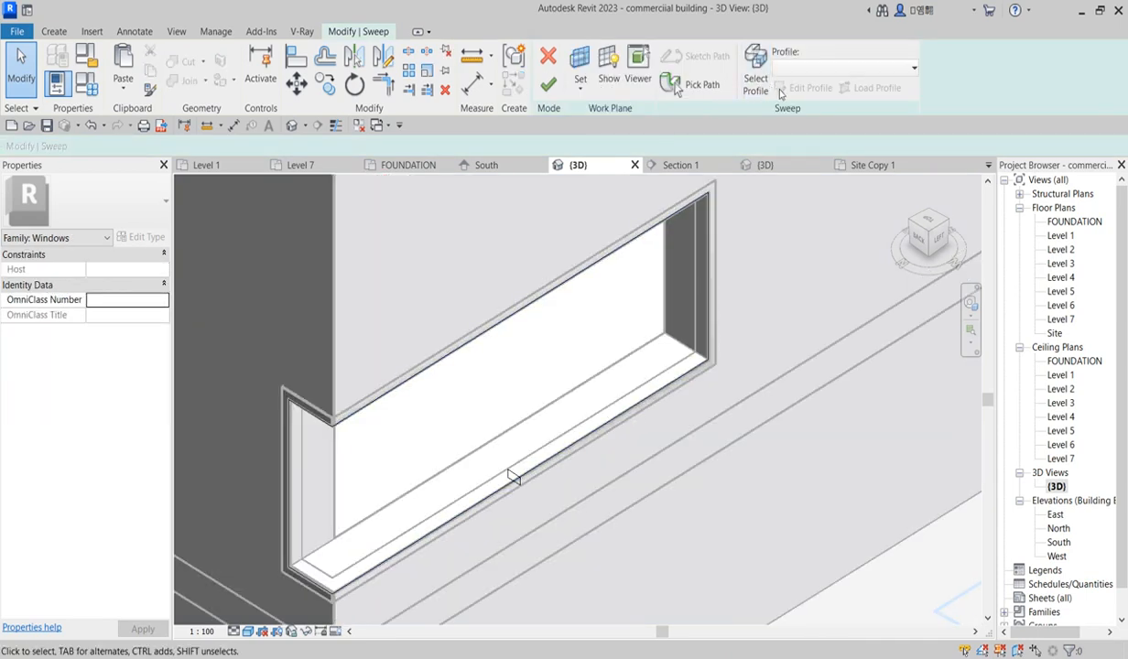
{"action": "left_click", "coordinate": [757, 84]}
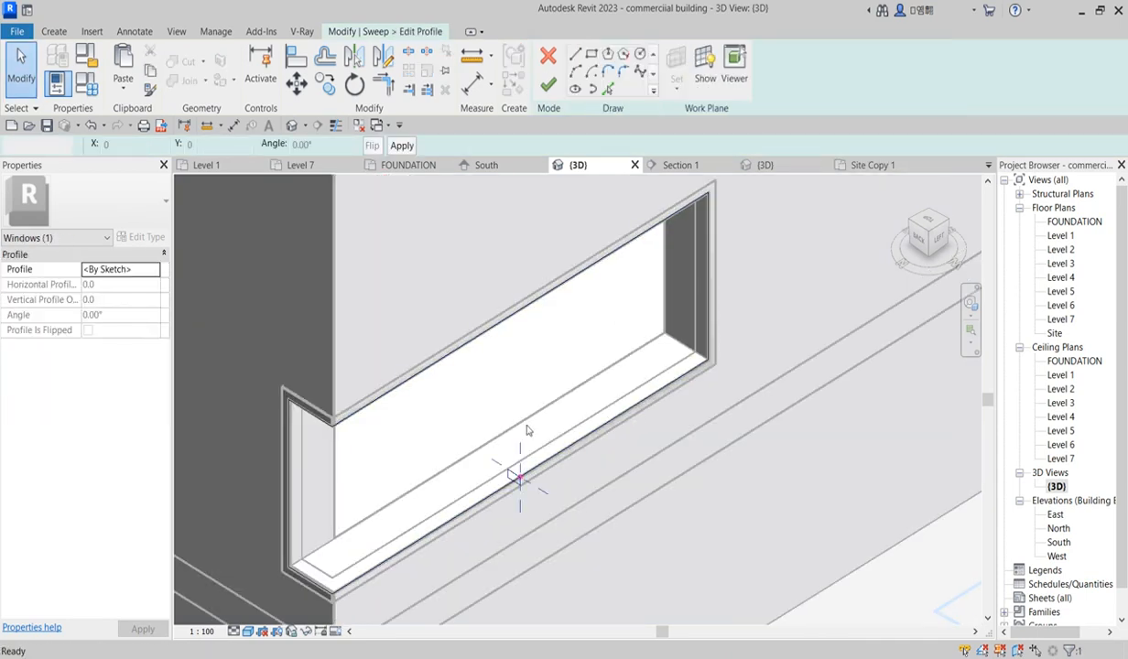
{"action": "left_click", "coordinate": [805, 87]}
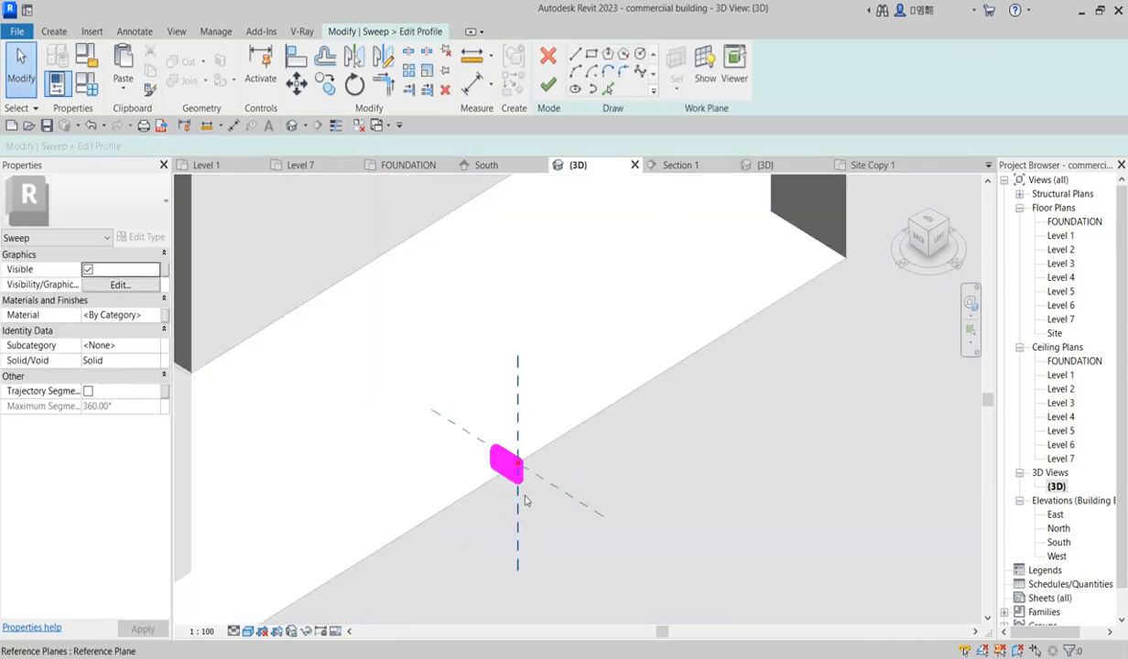
{"action": "left_click", "coordinate": [332, 128]}
{"action": "left_click", "coordinate": [517, 448]}
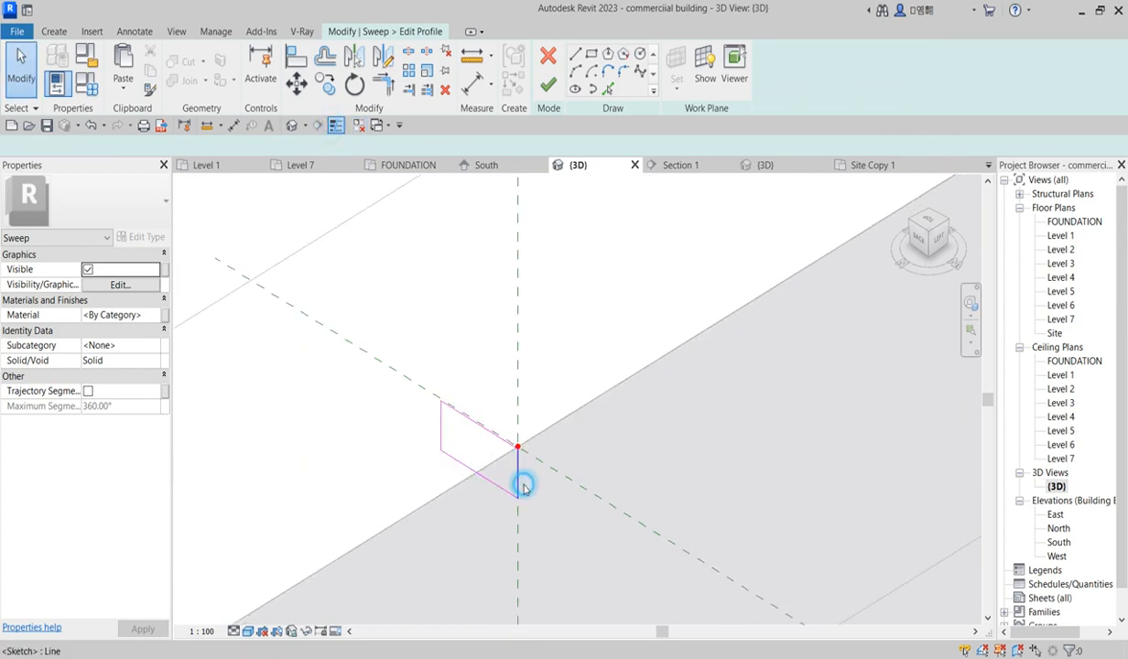
{"action": "left_click", "coordinate": [523, 486]}
{"action": "left_click_drag", "start_coordinate": [545, 506], "coordinate": [579, 526]}
{"action": "scroll", "coordinate": [577, 426], "scroll_direction": "down", "scroll_amount": 5}
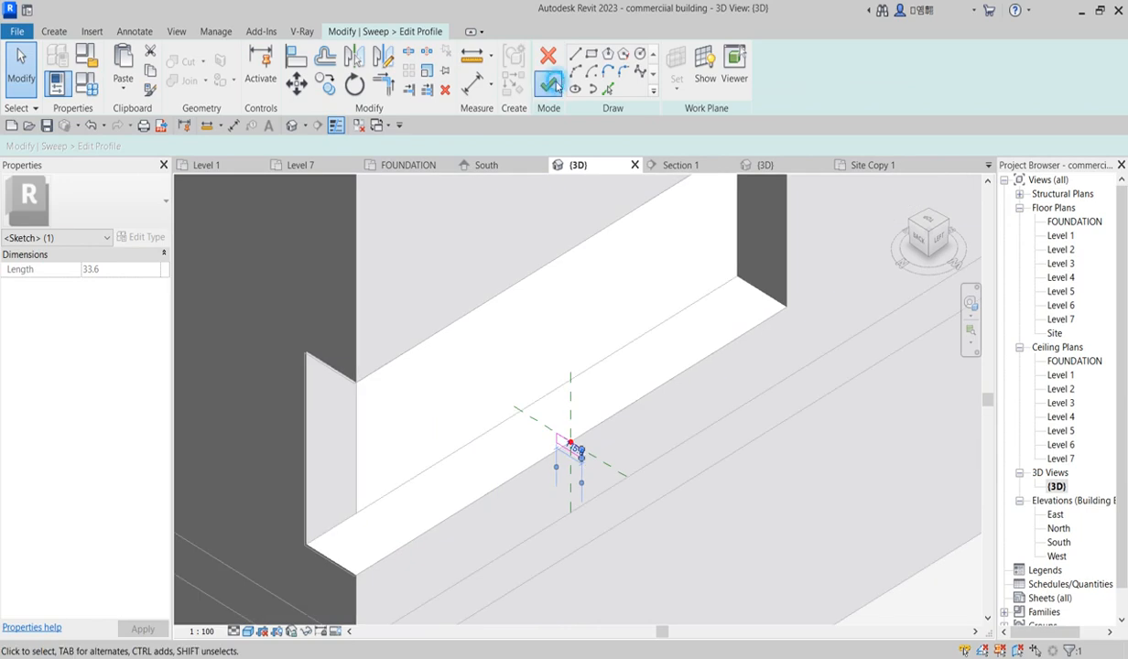
{"action": "left_click", "coordinate": [549, 84]}
{"action": "left_click", "coordinate": [548, 84]}
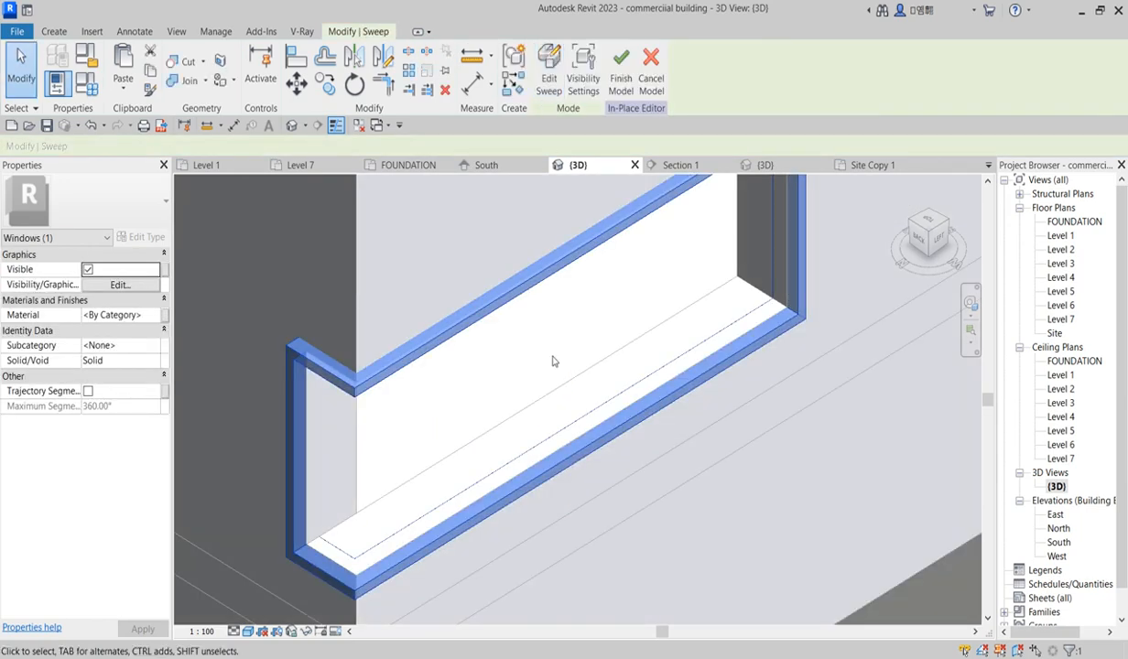
Step: Edit the sweep profile again, set the rectangle's depth to 45, and finish the sweep
{"action": "scroll", "coordinate": [551, 293], "scroll_direction": "down", "scroll_amount": 3}
{"action": "left_click", "coordinate": [547, 81]}
{"action": "scroll", "coordinate": [597, 416], "scroll_direction": "up", "scroll_amount": 5}
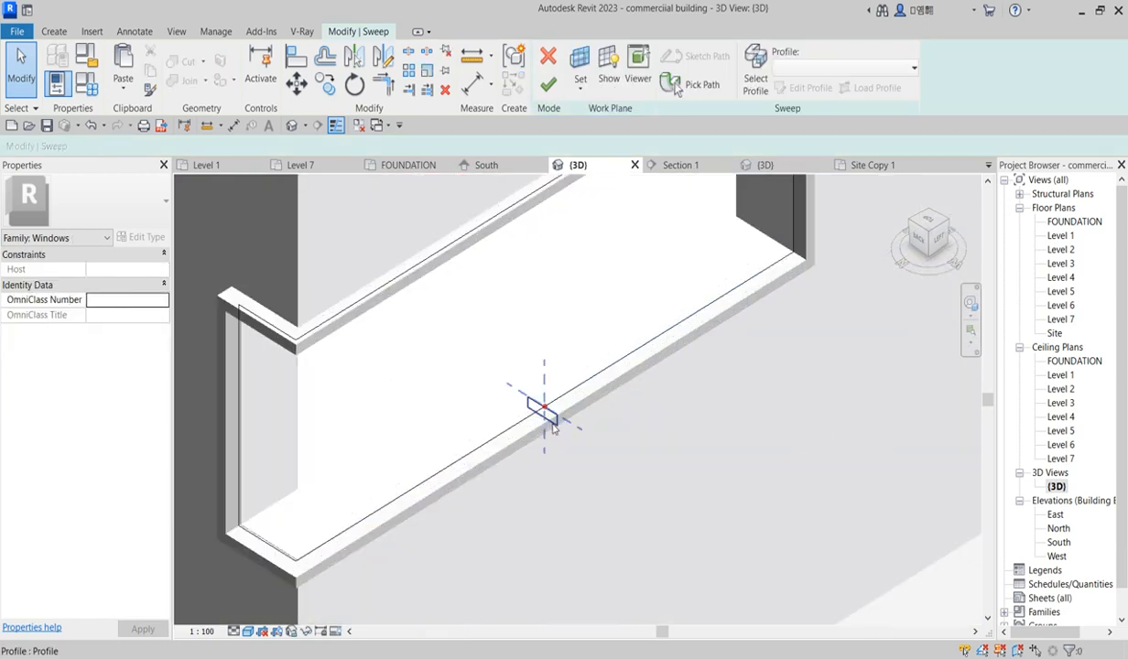
{"action": "left_click", "coordinate": [552, 428]}
{"action": "left_click", "coordinate": [789, 88]}
{"action": "left_click", "coordinate": [557, 436]}
{"action": "scroll", "coordinate": [558, 440], "scroll_direction": "up", "scroll_amount": 3}
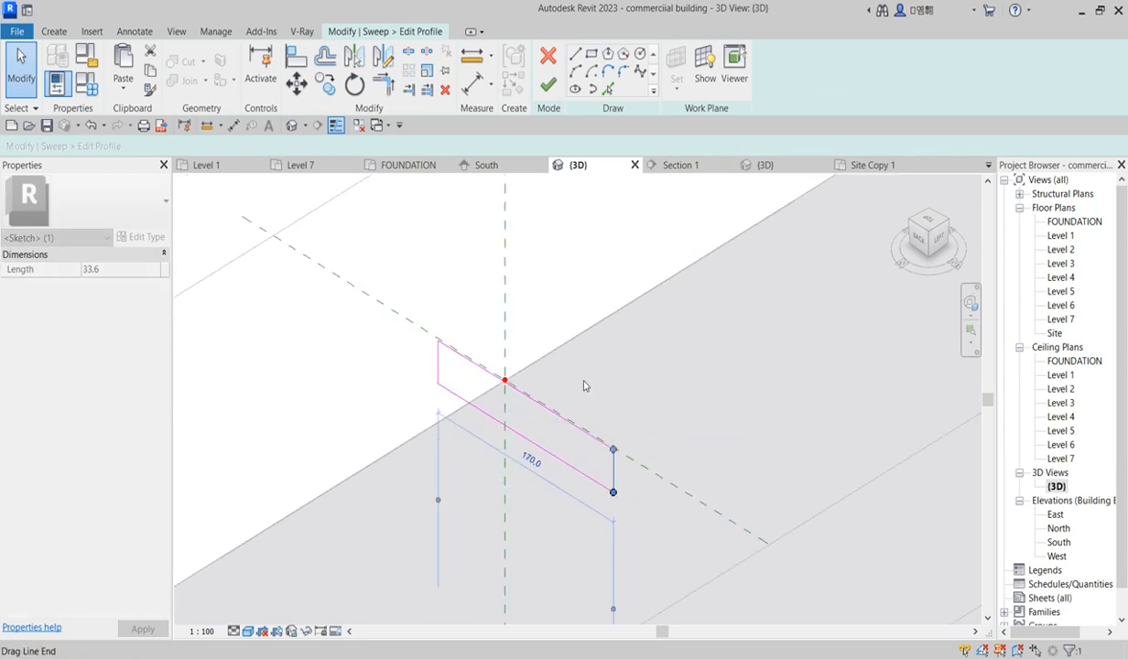
{"action": "scroll", "coordinate": [588, 357], "scroll_direction": "down", "scroll_amount": 3}
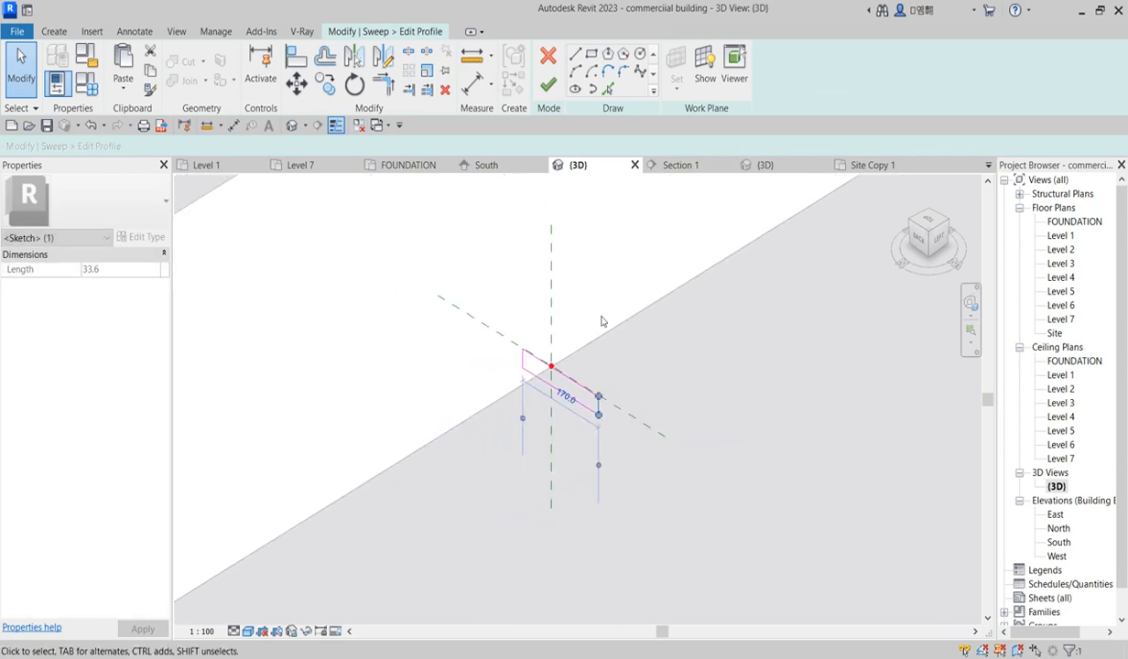
{"action": "scroll", "coordinate": [582, 412], "scroll_direction": "up", "scroll_amount": 3}
{"action": "left_click", "coordinate": [580, 411]}
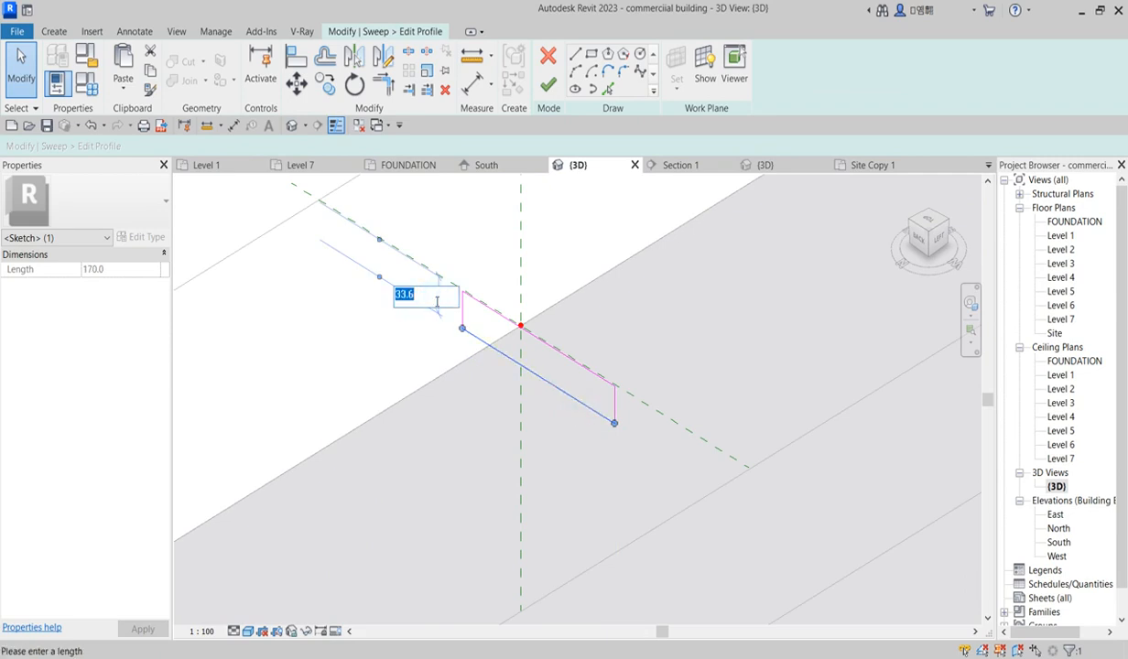
{"action": "key", "text": "Return"}
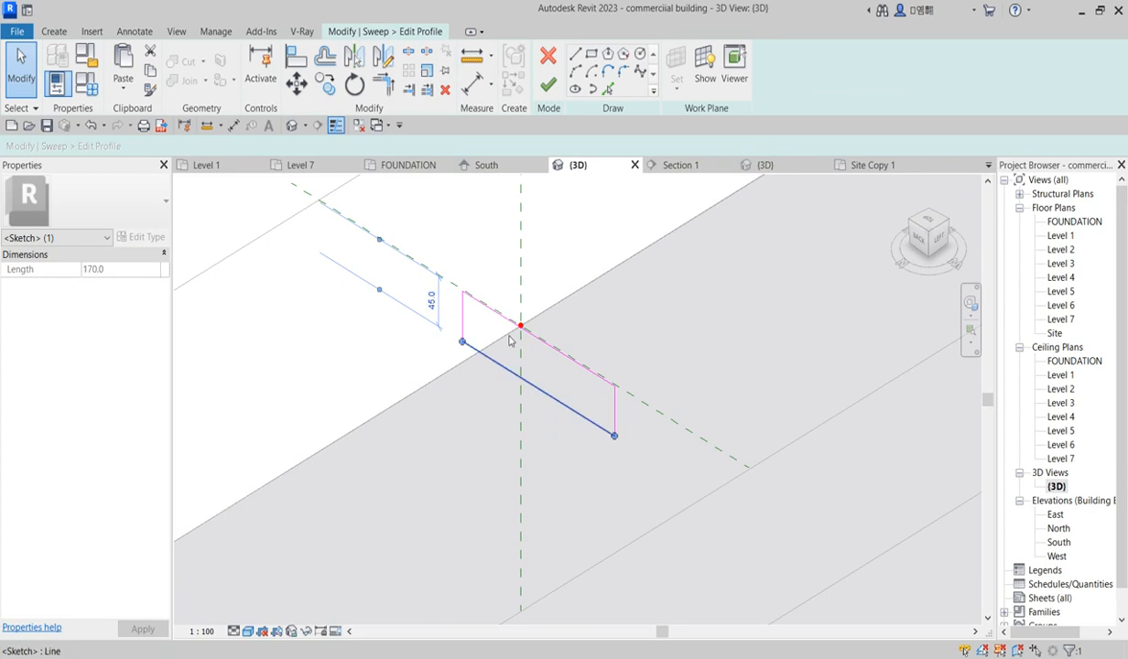
{"action": "left_click", "coordinate": [544, 87]}
{"action": "left_click", "coordinate": [547, 59]}
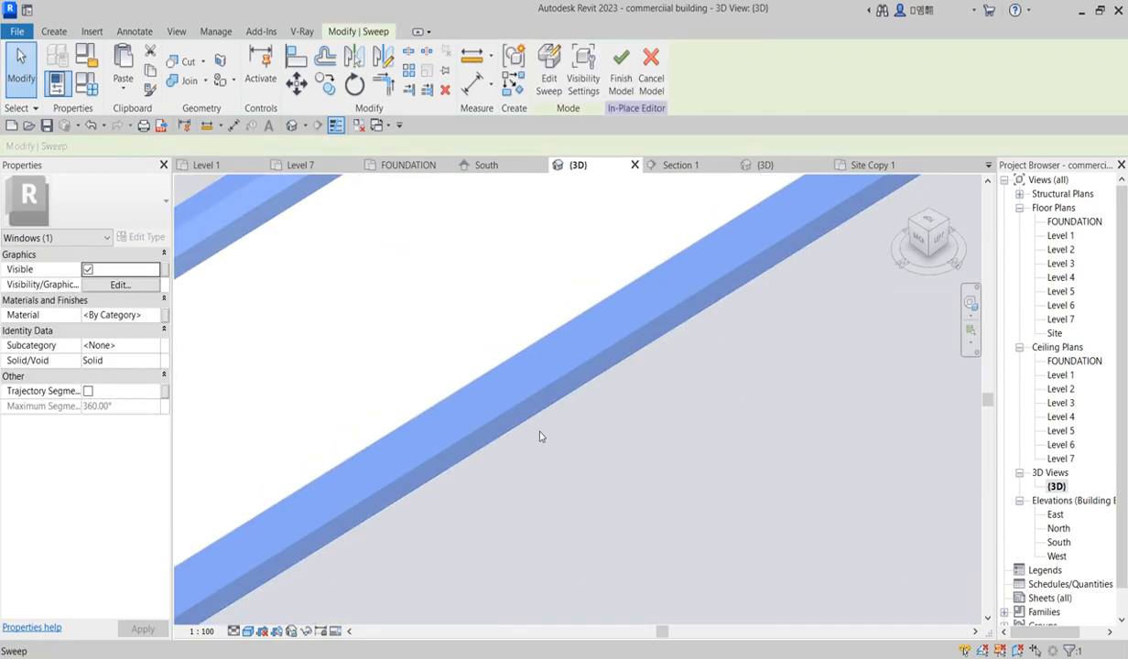
Step: Give the sweep a duplicate of the maroon wall material with its appearance replaced by Bamboo
{"action": "scroll", "coordinate": [539, 427], "scroll_direction": "down", "scroll_amount": 5}
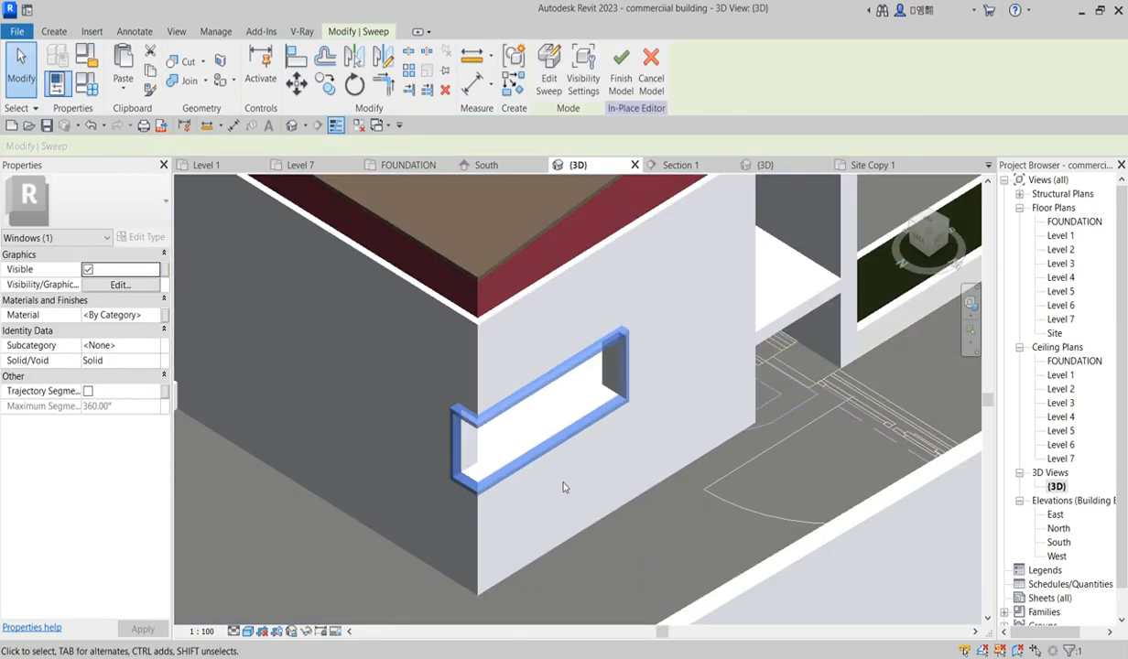
{"action": "left_click", "coordinate": [154, 315]}
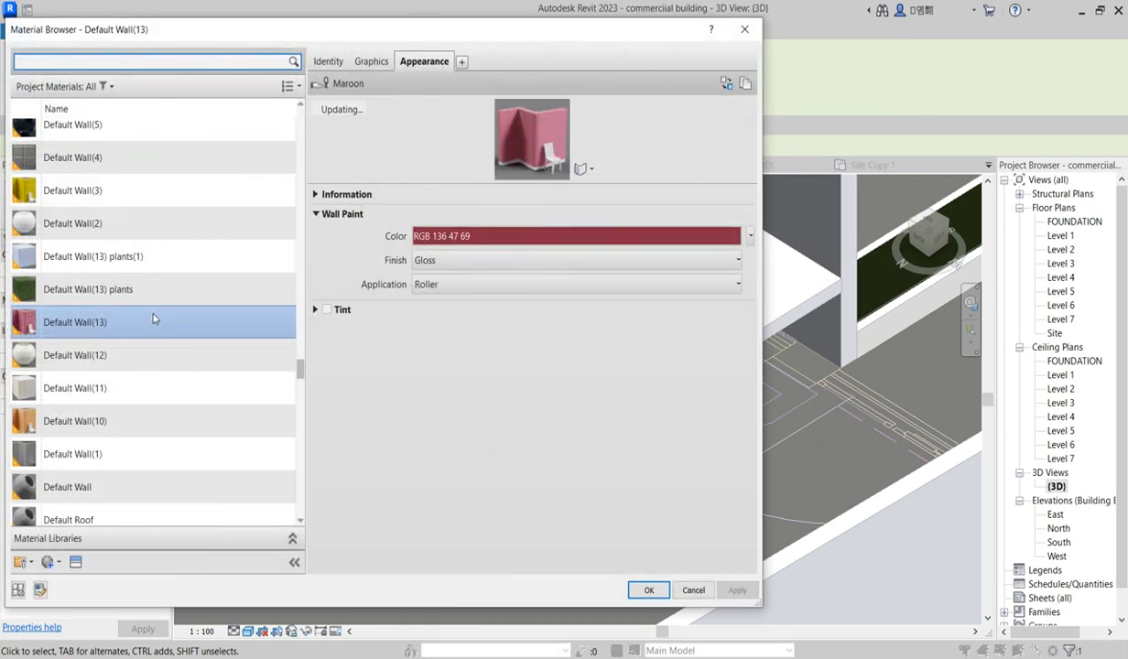
{"action": "right_click", "coordinate": [77, 327]}
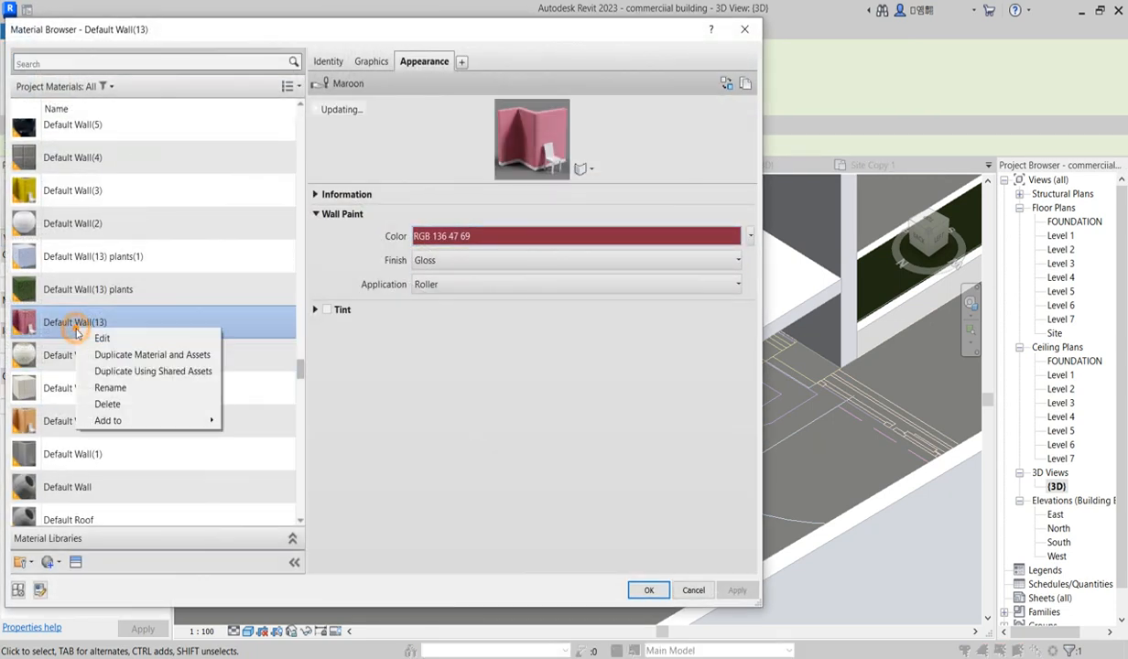
{"action": "left_click", "coordinate": [136, 357]}
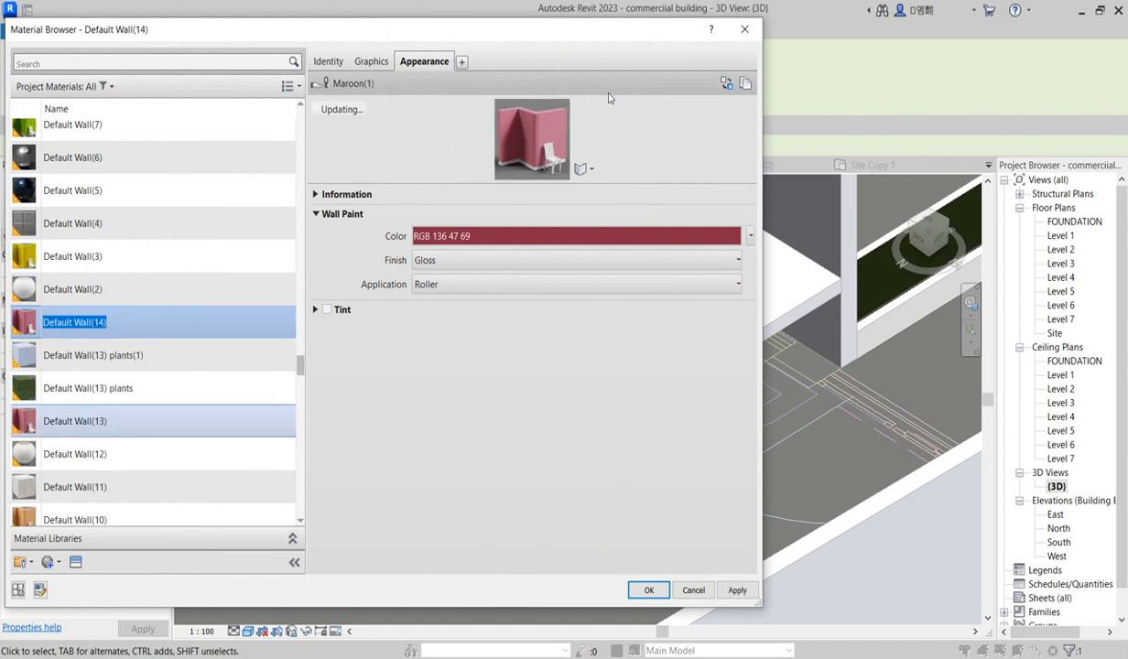
{"action": "left_click", "coordinate": [726, 83]}
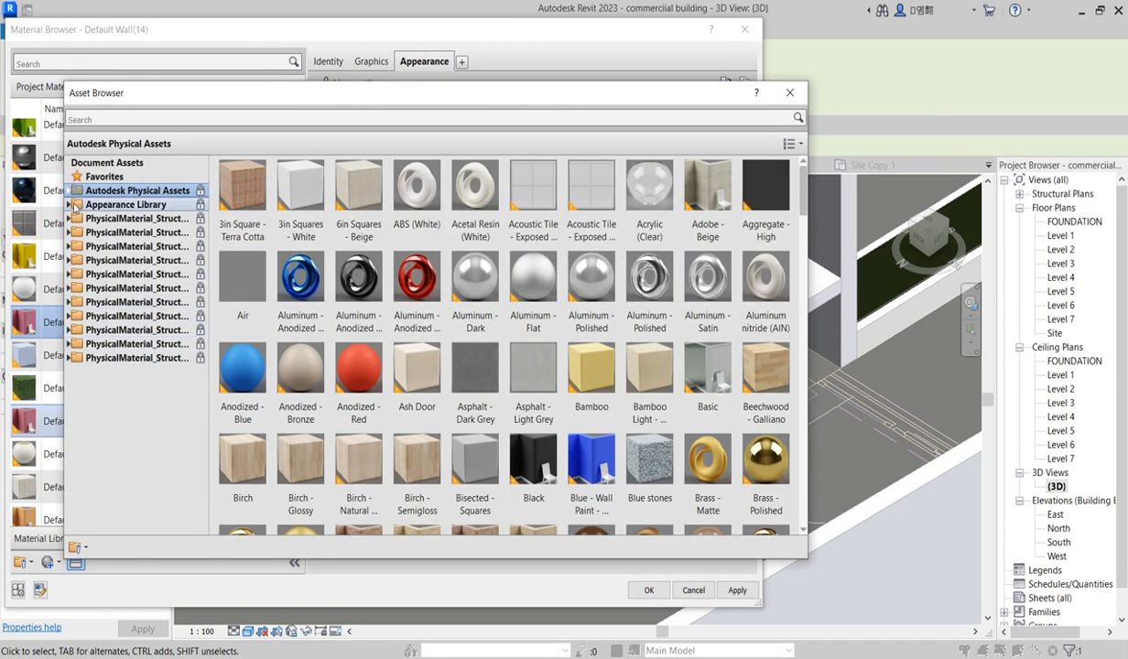
{"action": "left_click", "coordinate": [70, 205]}
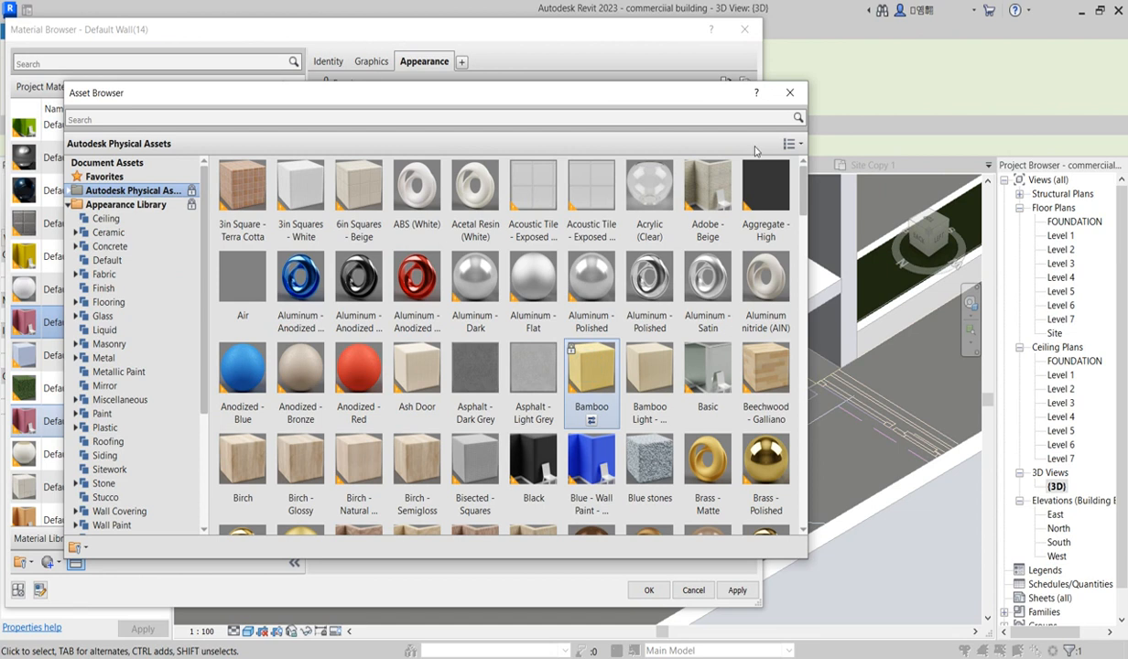
{"action": "left_click", "coordinate": [789, 93]}
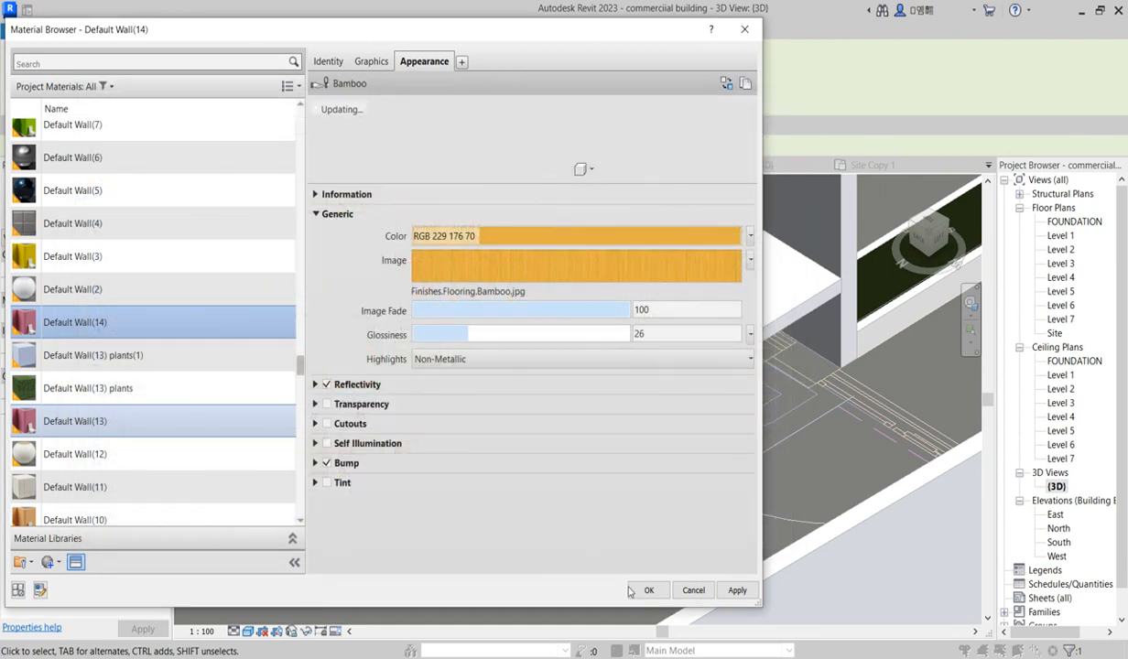
{"action": "left_click", "coordinate": [646, 591]}
Step: Open the Level 1 floor plan
{"action": "left_click", "coordinate": [549, 540]}
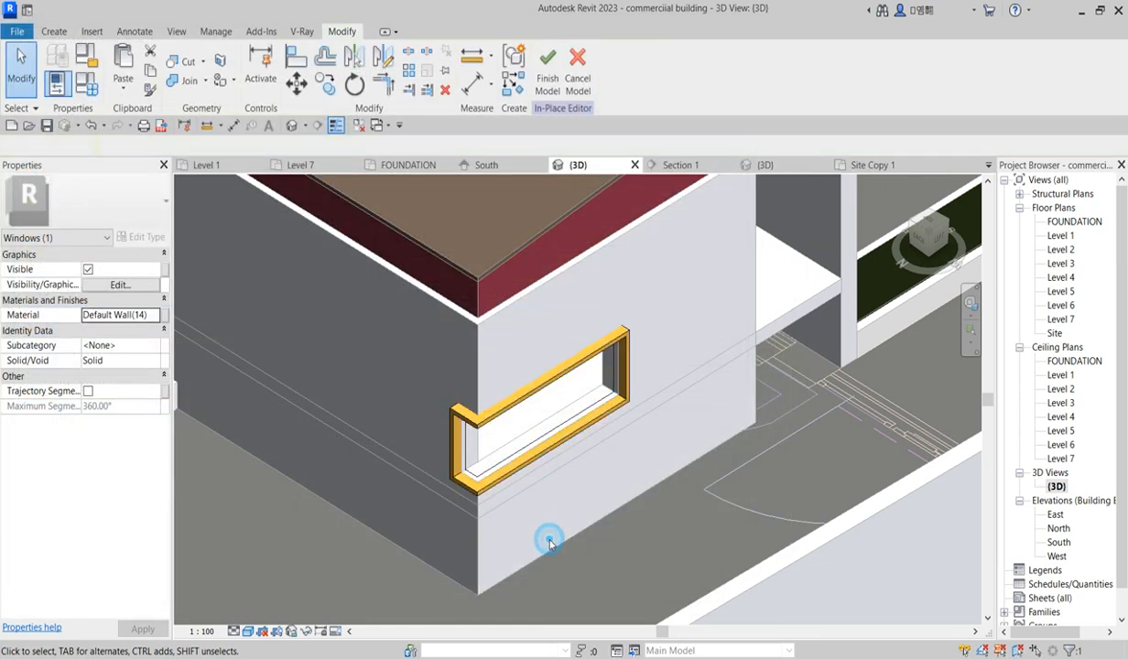
{"action": "scroll", "coordinate": [510, 497], "scroll_direction": "down", "scroll_amount": 3}
{"action": "scroll", "coordinate": [510, 496], "scroll_direction": "down", "scroll_amount": 2}
{"action": "scroll", "coordinate": [509, 499], "scroll_direction": "up", "scroll_amount": 6}
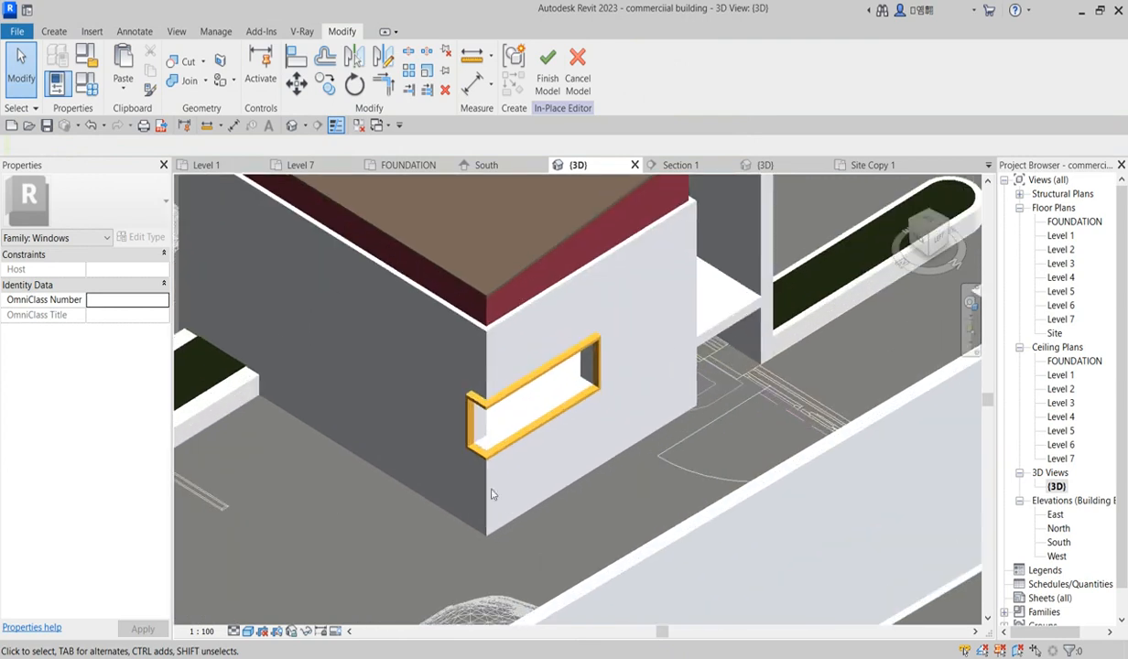
{"action": "double_click", "coordinate": [1058, 236]}
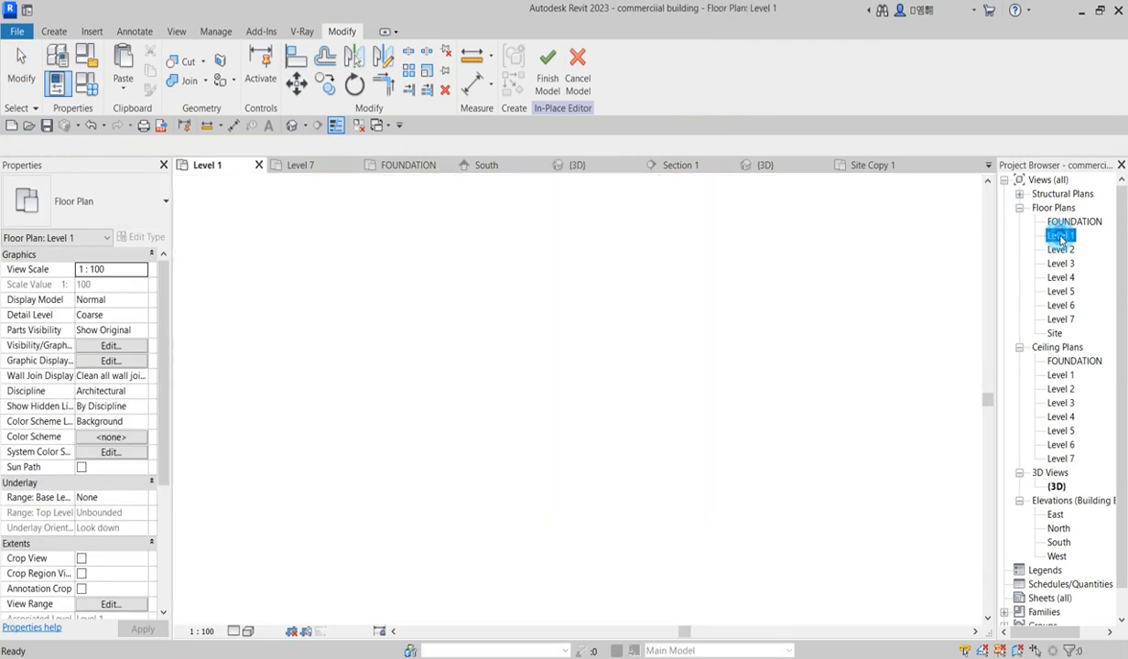
Step: Finish the in-place model for the window frame sweep
{"action": "scroll", "coordinate": [516, 341], "scroll_direction": "up", "scroll_amount": 3}
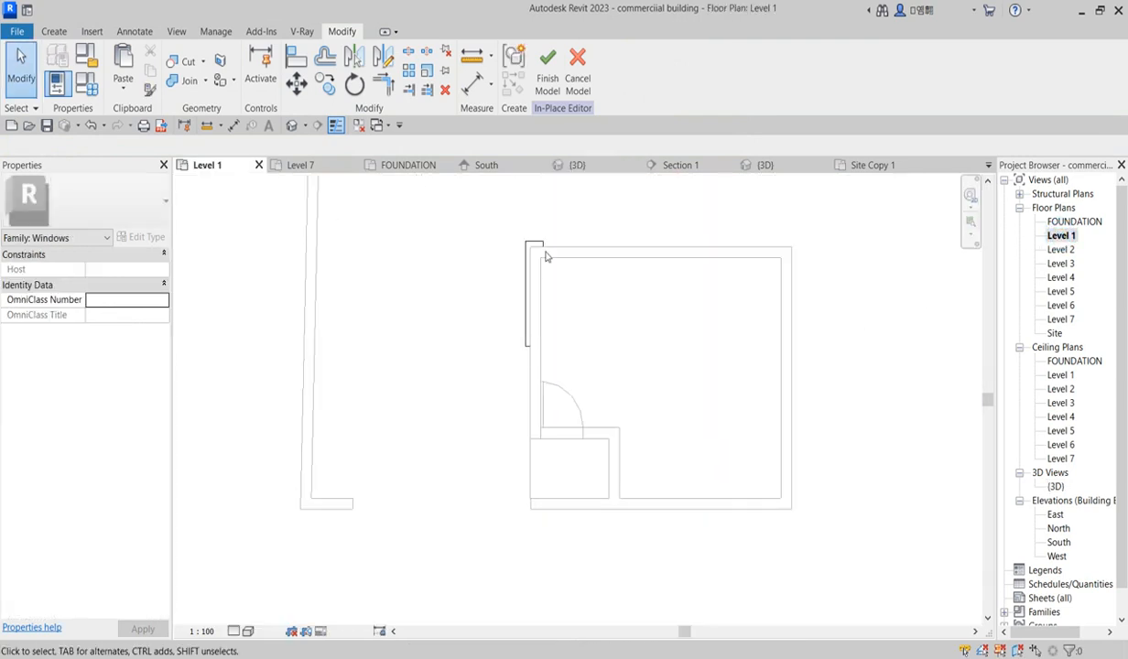
{"action": "left_click", "coordinate": [579, 85]}
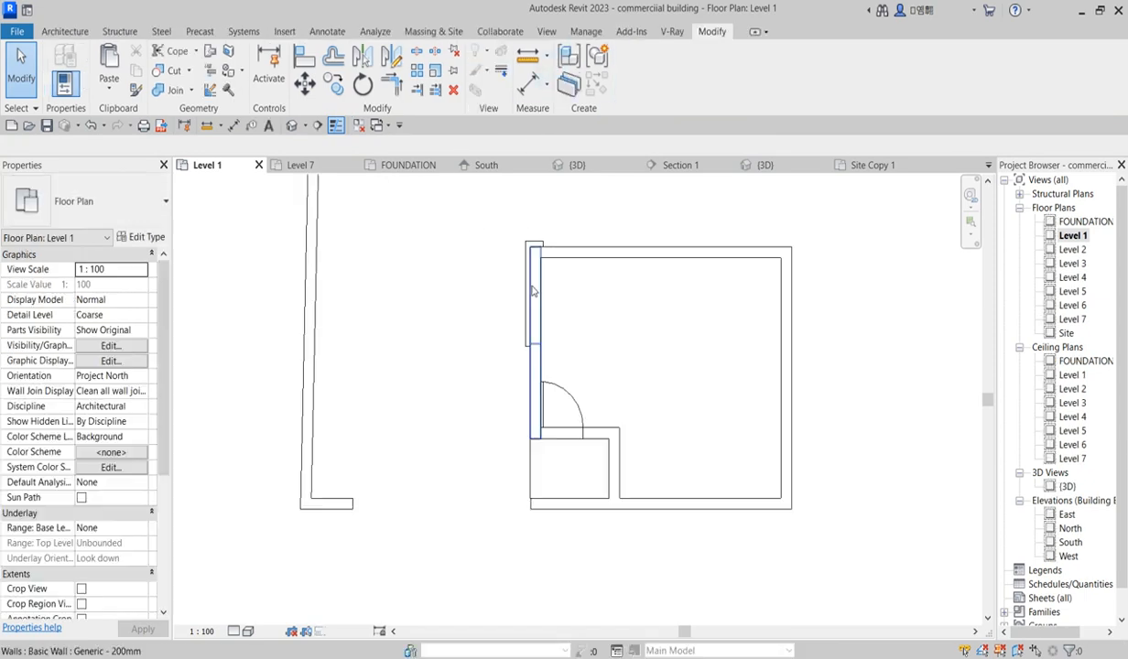
Step: Draw a Curtain Wall Storefront 3 wall about 1805 long along the window opening in the enclosure's wall
{"action": "left_click", "coordinate": [55, 32]}
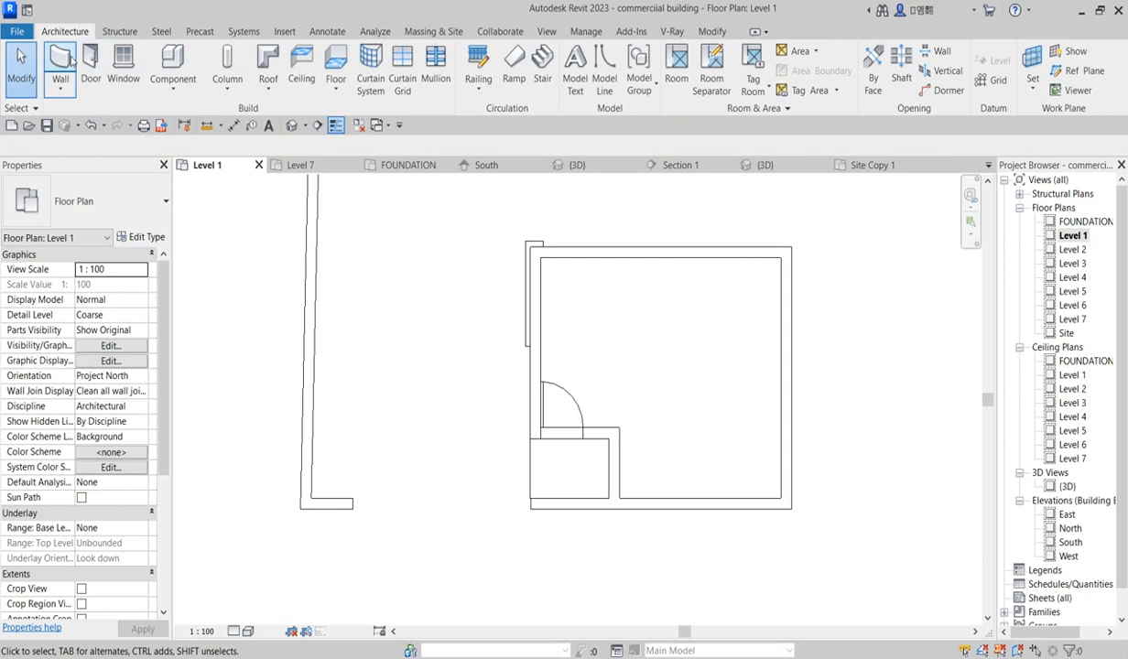
{"action": "left_click", "coordinate": [63, 62]}
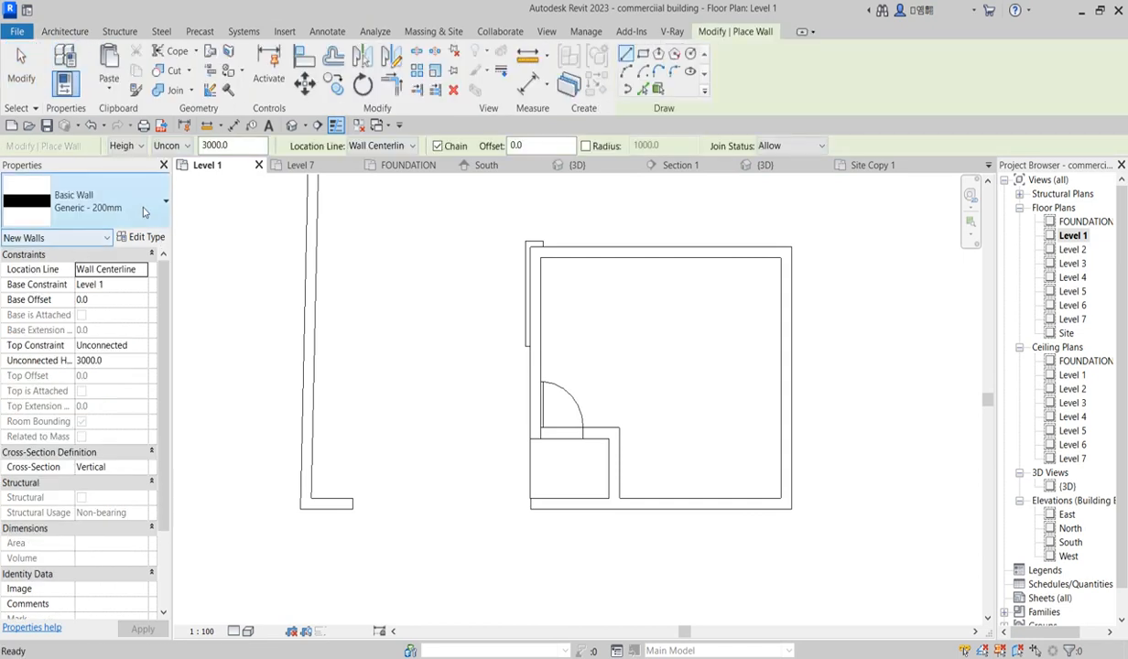
{"action": "left_click", "coordinate": [143, 209]}
{"action": "scroll", "coordinate": [137, 439], "scroll_direction": "down", "scroll_amount": 1}
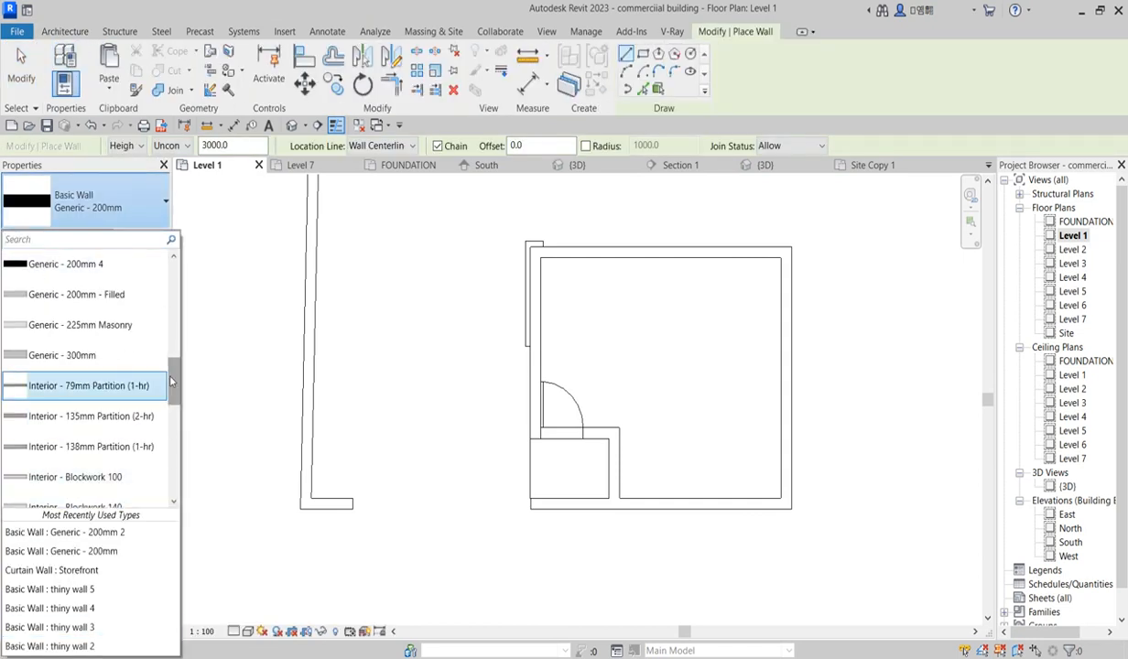
{"action": "left_click_drag", "start_coordinate": [170, 376], "coordinate": [170, 483]}
{"action": "scroll", "coordinate": [169, 484], "scroll_direction": "down", "scroll_amount": 1}
{"action": "left_click", "coordinate": [53, 425]}
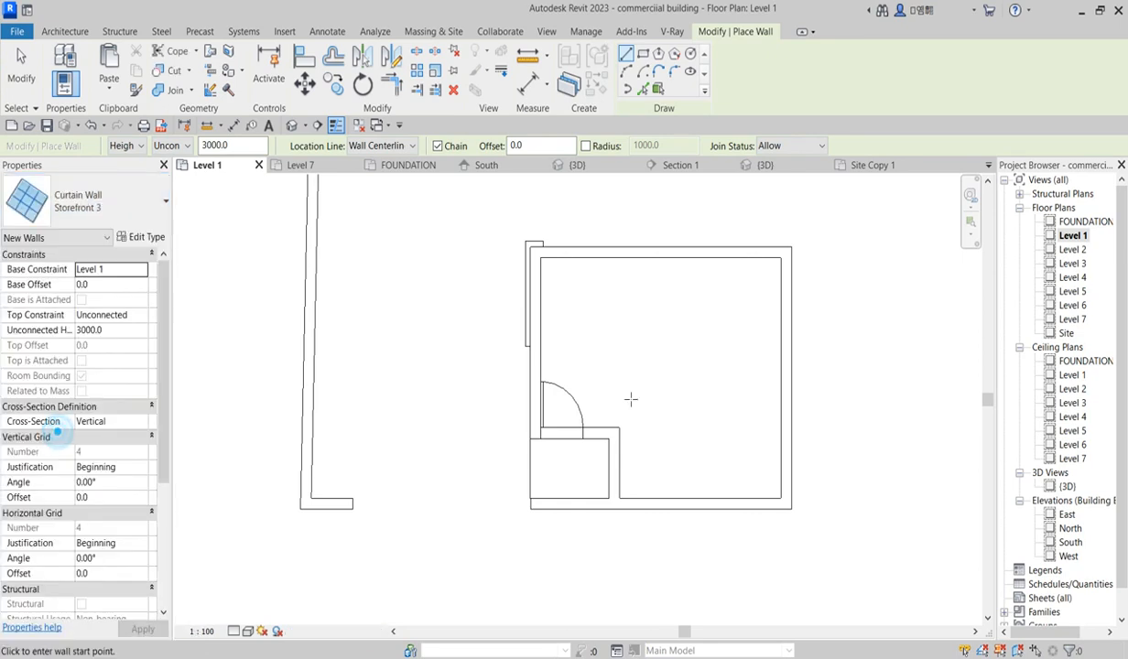
{"action": "scroll", "coordinate": [631, 370], "scroll_direction": "up", "scroll_amount": 2}
{"action": "scroll", "coordinate": [526, 222], "scroll_direction": "up", "scroll_amount": 2}
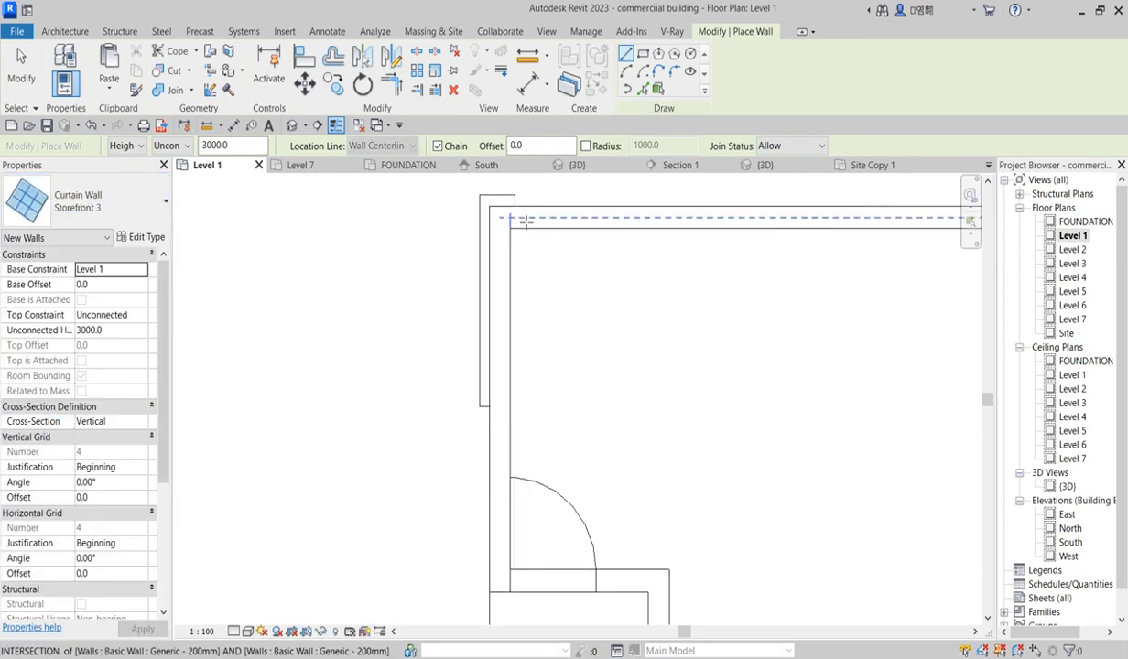
{"action": "left_click", "coordinate": [510, 217]}
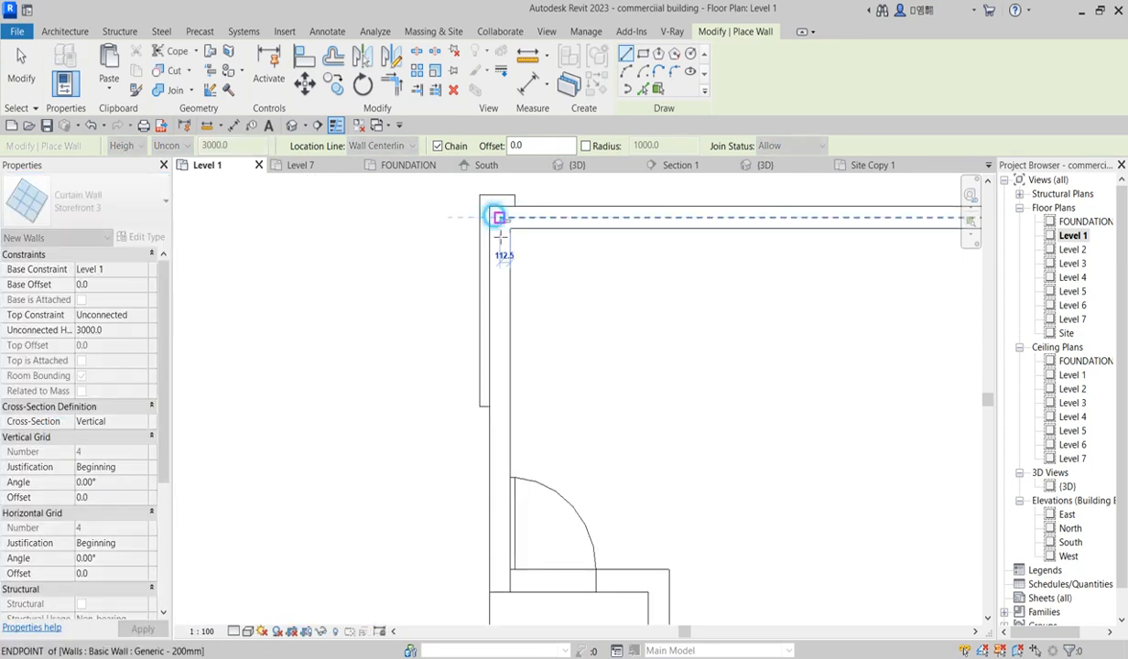
{"action": "key", "text": "Escape"}
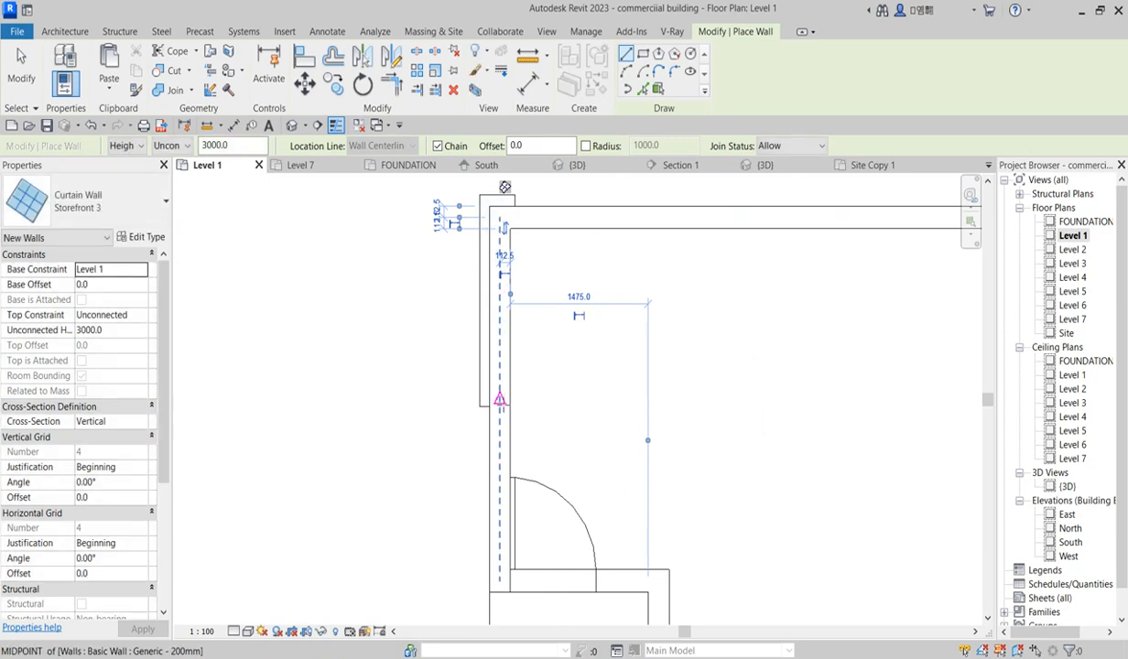
{"action": "left_click", "coordinate": [500, 400]}
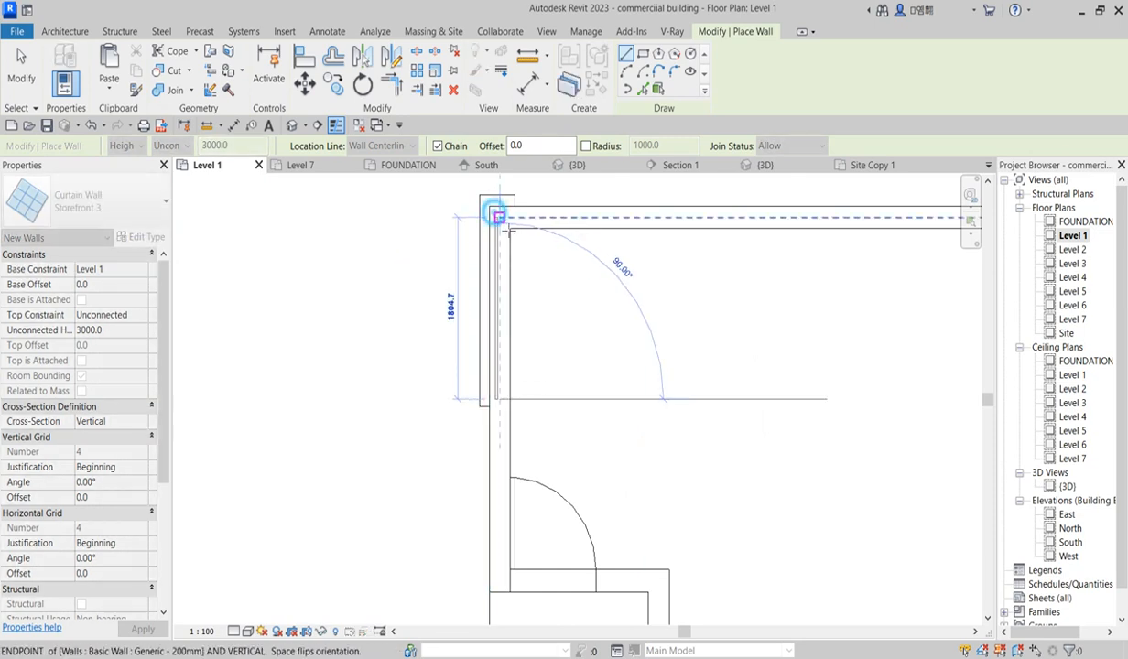
{"action": "left_click", "coordinate": [498, 216]}
{"action": "key", "text": "Escape"}
{"action": "key", "text": "Escape"}
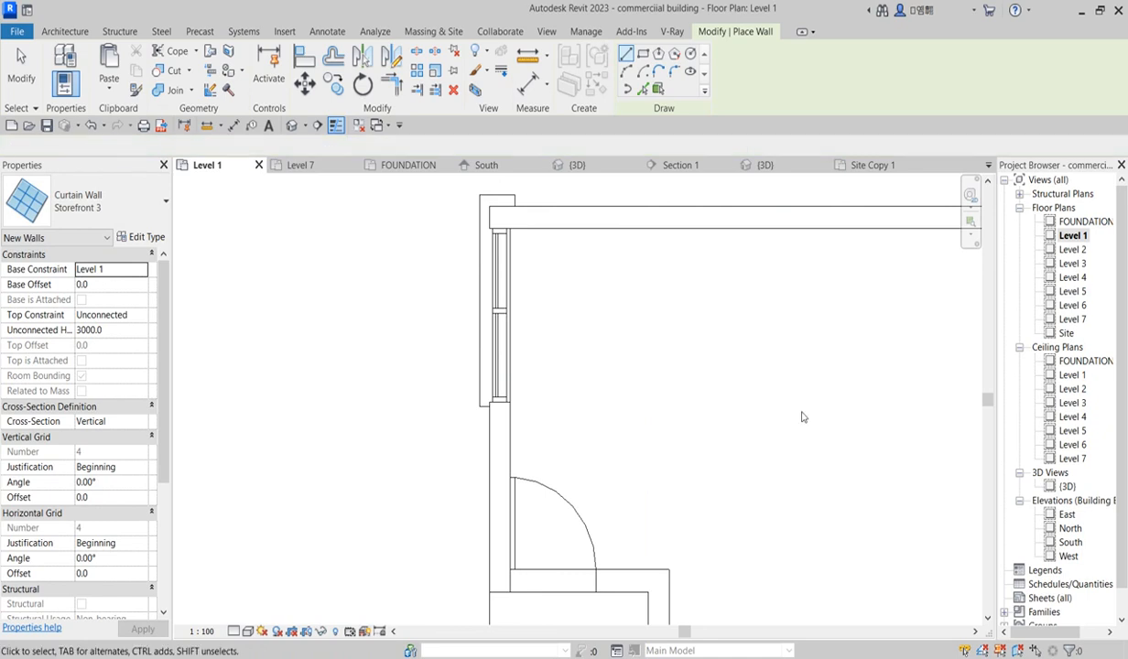
Step: In the 3D view, resize the storefront curtain wall to fit the window frame, with base offset about 170 and height about 760
{"action": "left_click", "coordinate": [1067, 486]}
{"action": "double_click", "coordinate": [1067, 486]}
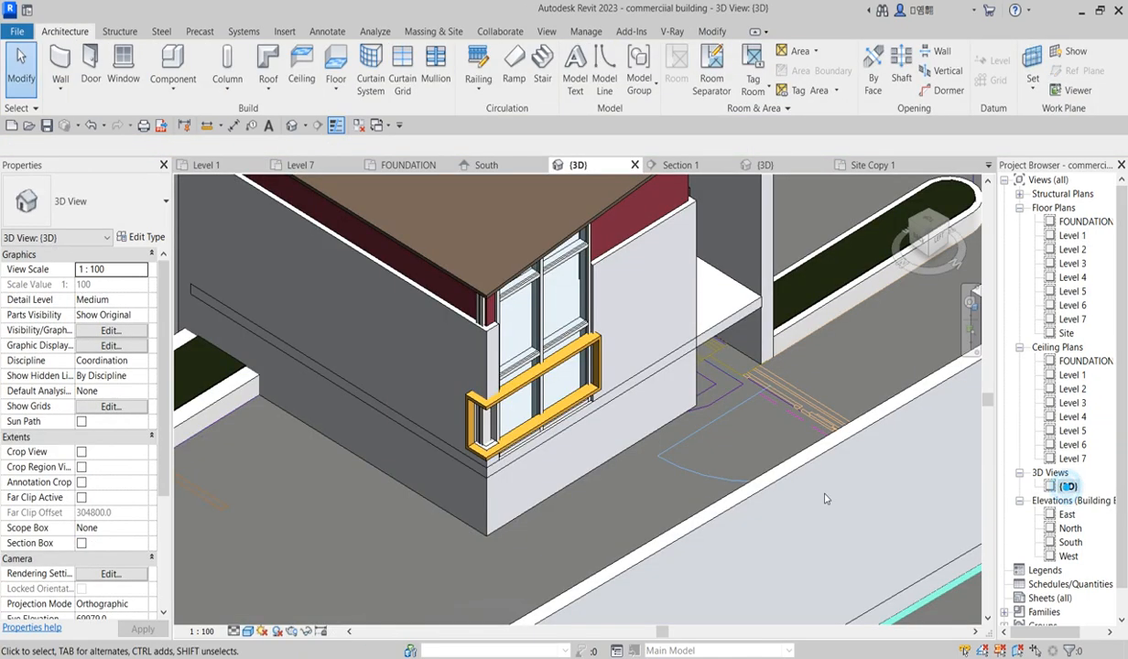
{"action": "left_click", "coordinate": [550, 282]}
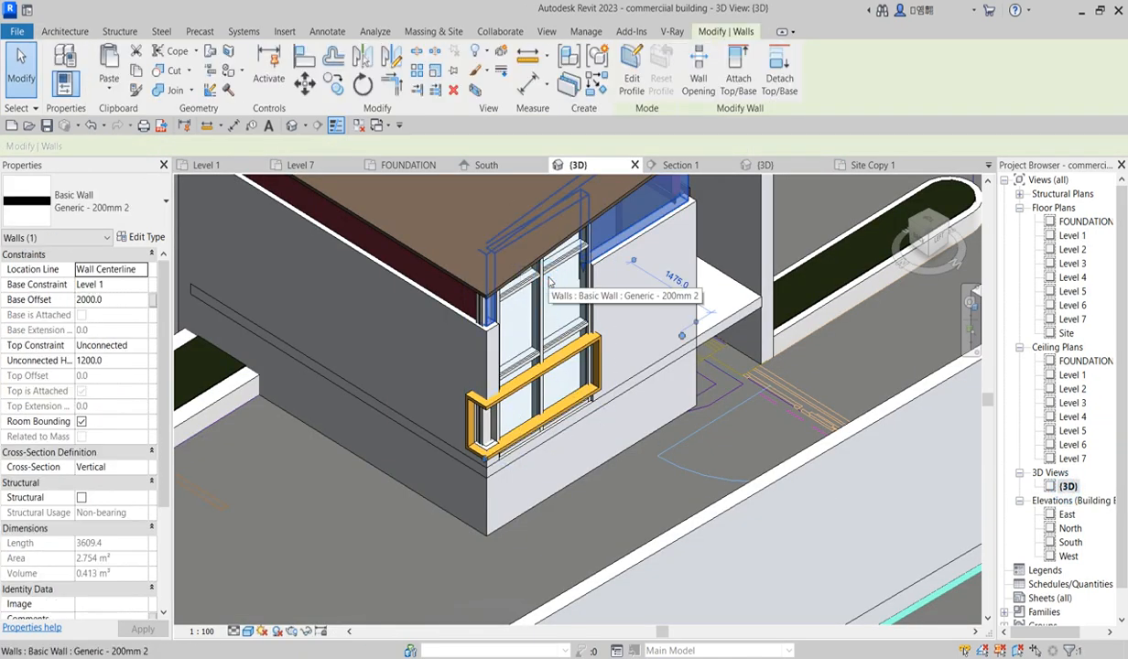
{"action": "scroll", "coordinate": [504, 426], "scroll_direction": "down", "scroll_amount": 2}
{"action": "scroll", "coordinate": [539, 377], "scroll_direction": "up", "scroll_amount": 2}
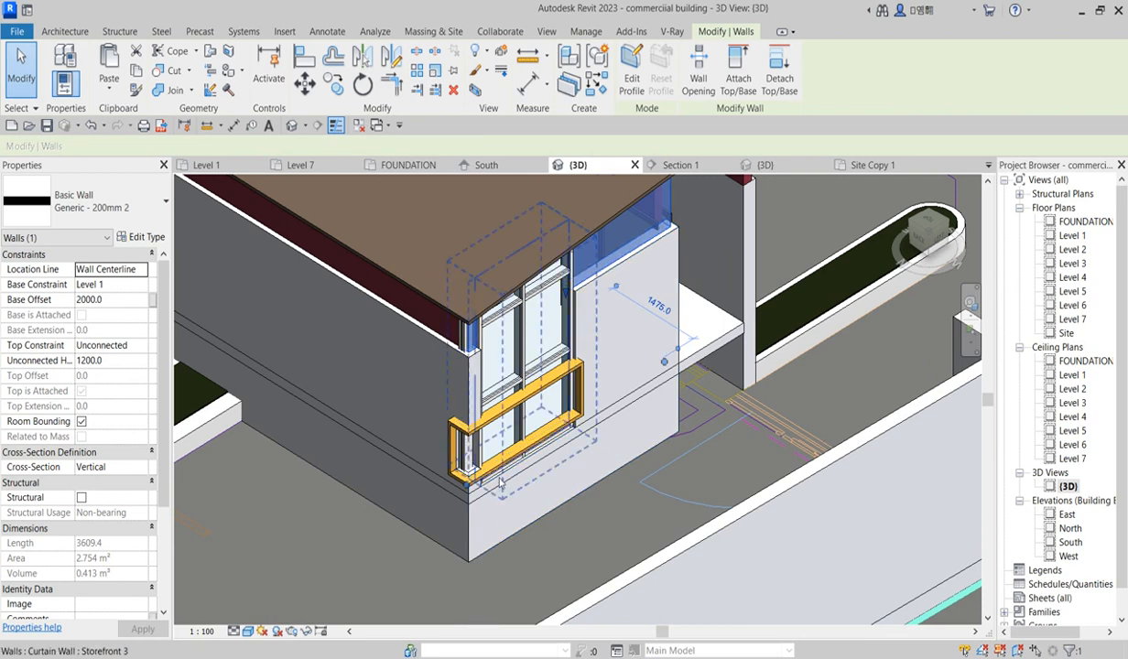
{"action": "scroll", "coordinate": [530, 364], "scroll_direction": "up", "scroll_amount": 2}
{"action": "middle_click_drag", "start_coordinate": [529, 364], "coordinate": [532, 384], "text": "shift"}
{"action": "scroll", "coordinate": [533, 394], "scroll_direction": "down", "scroll_amount": 2}
{"action": "left_click", "coordinate": [533, 394]}
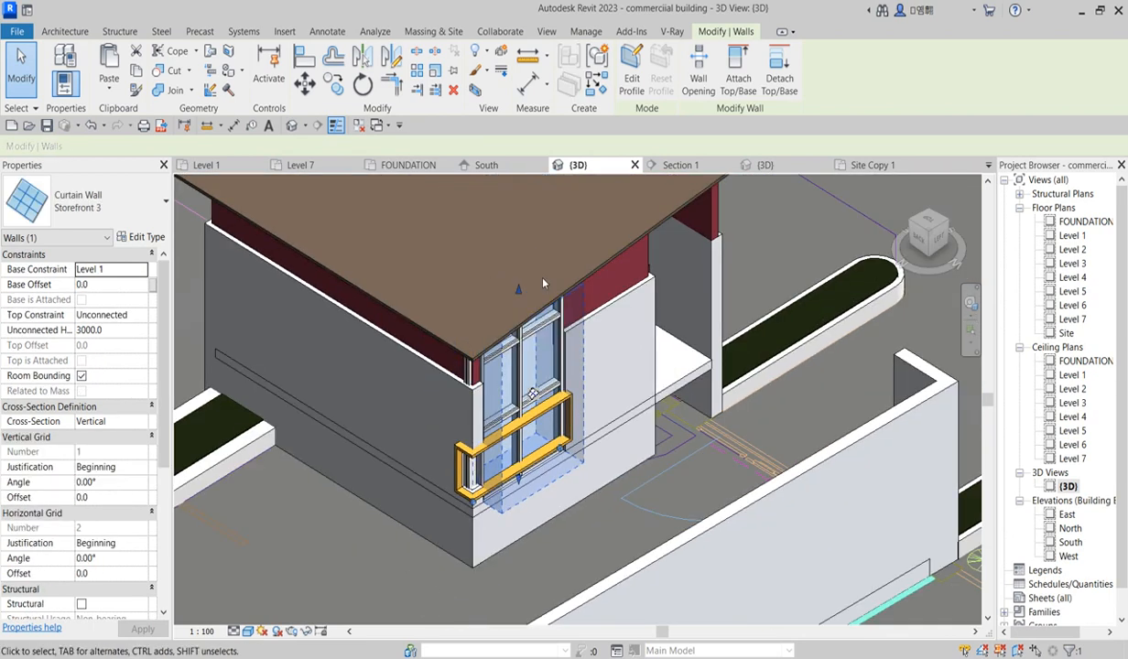
{"action": "left_click_drag", "start_coordinate": [499, 277], "coordinate": [530, 448]}
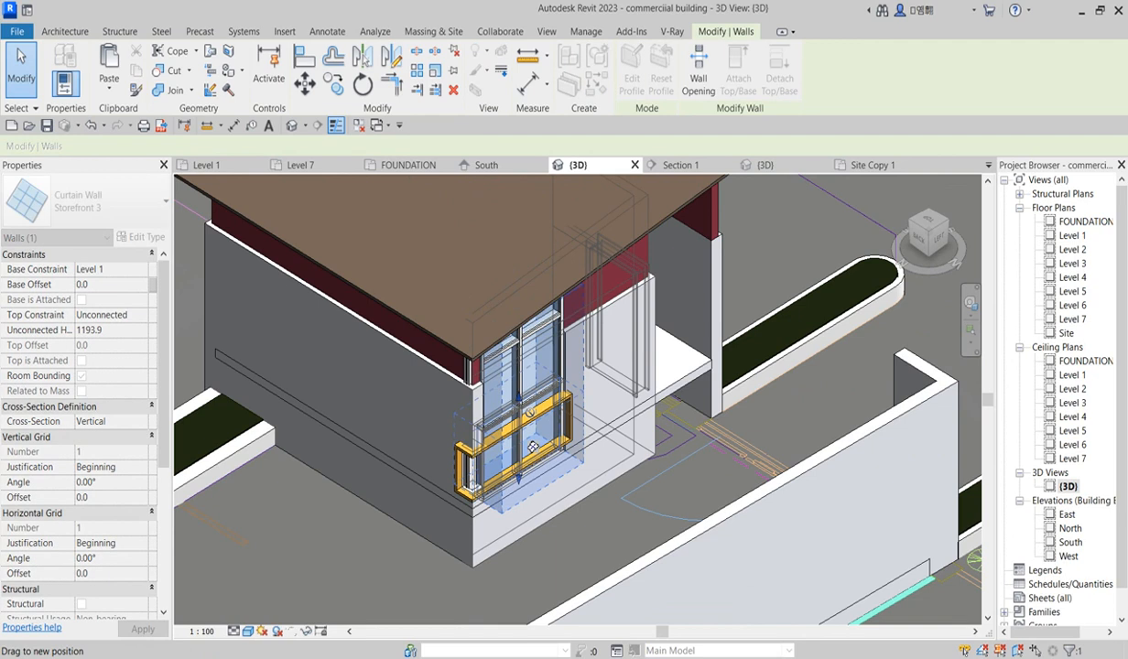
{"action": "scroll", "coordinate": [502, 454], "scroll_direction": "up", "scroll_amount": 4}
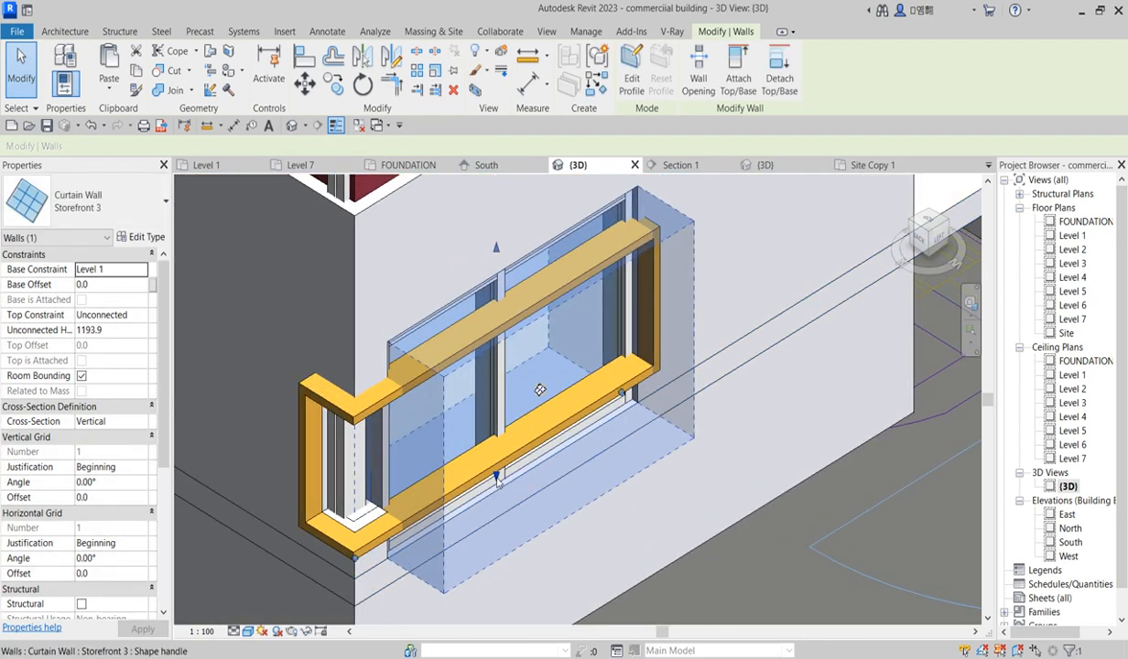
{"action": "left_click_drag", "start_coordinate": [495, 254], "coordinate": [515, 408]}
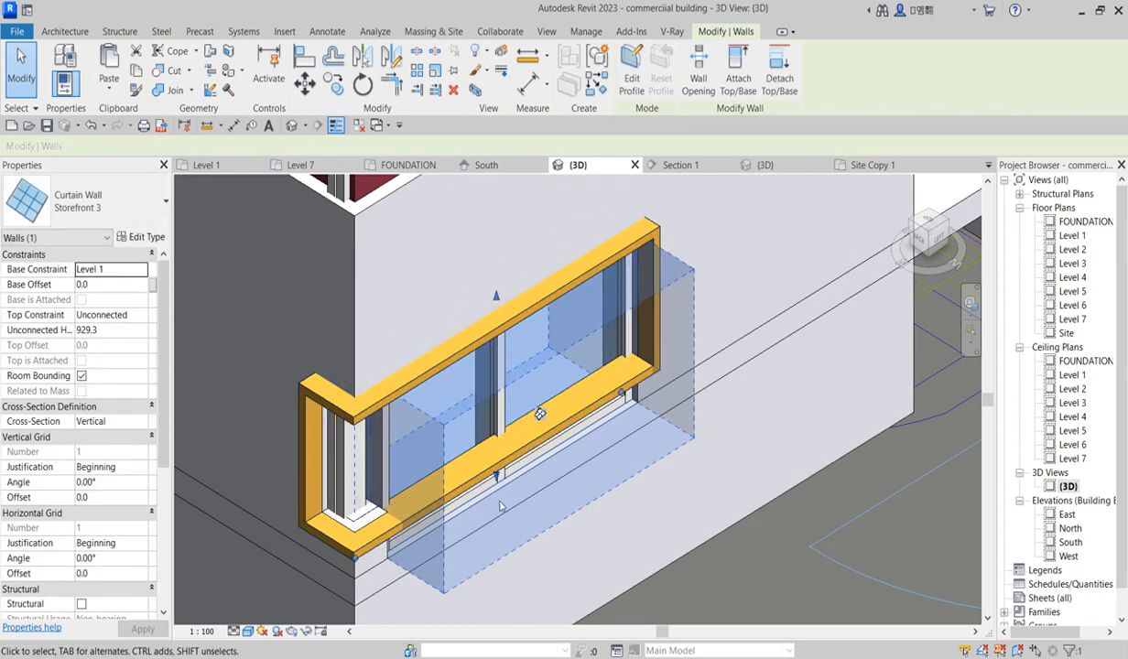
{"action": "left_click_drag", "start_coordinate": [496, 473], "coordinate": [499, 442]}
{"action": "scroll", "coordinate": [497, 403], "scroll_direction": "up", "scroll_amount": 3}
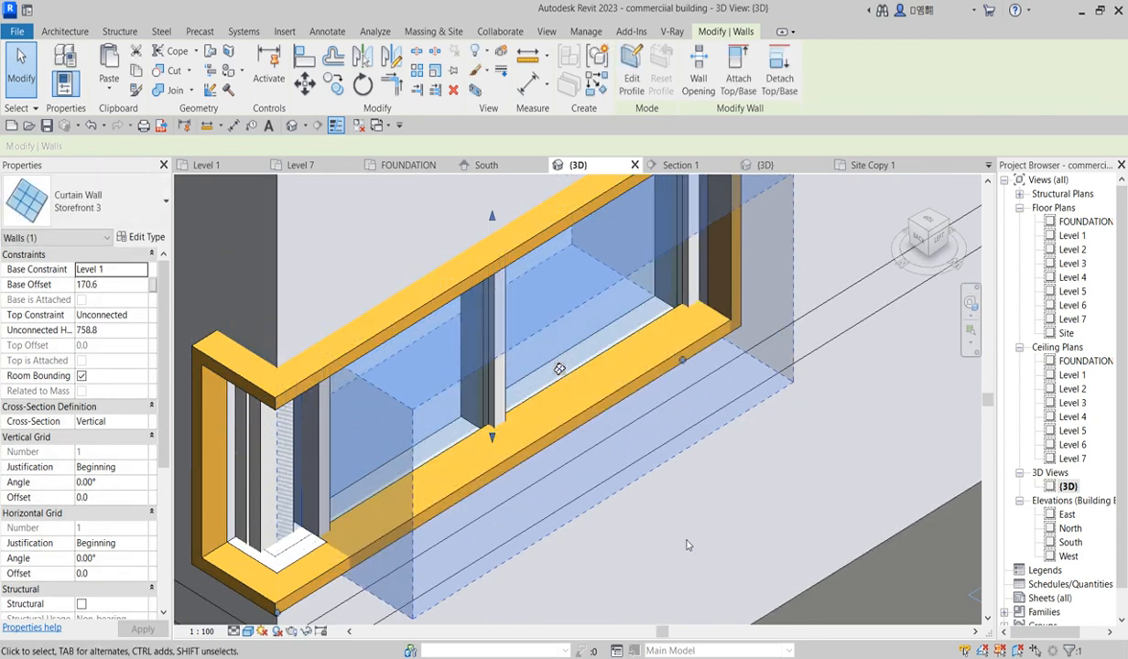
{"action": "left_click", "coordinate": [689, 538]}
Step: Lower the top of the storefront curtain wall at the window's corner return to a height of about 954
{"action": "scroll", "coordinate": [494, 468], "scroll_direction": "down", "scroll_amount": 5}
{"action": "scroll", "coordinate": [493, 473], "scroll_direction": "up", "scroll_amount": 4}
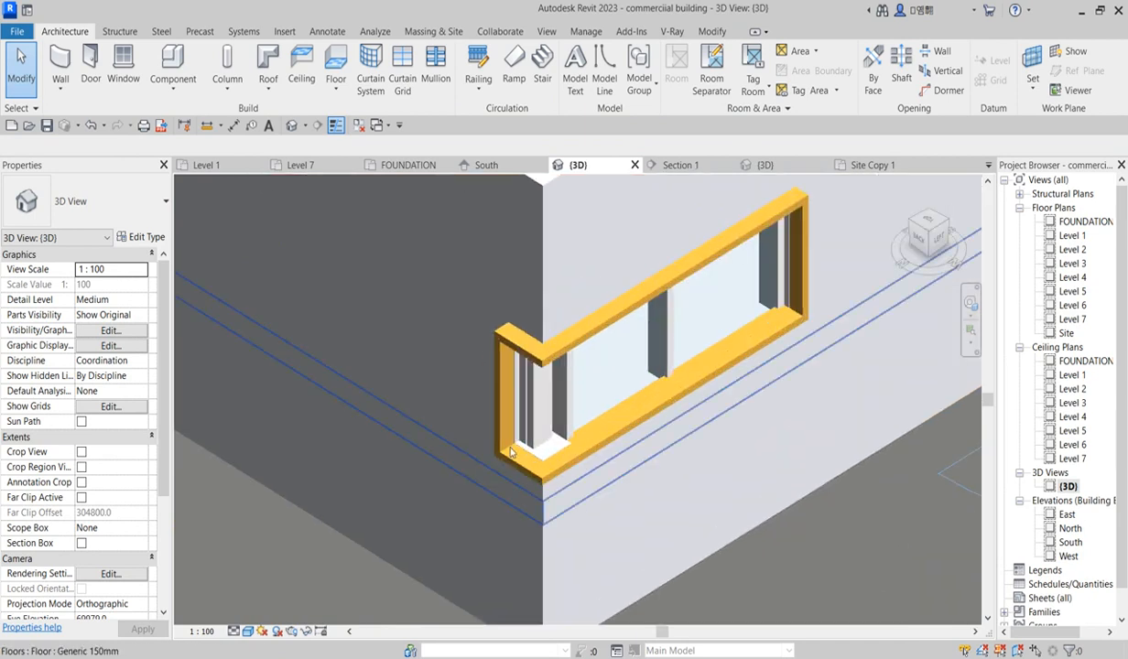
{"action": "scroll", "coordinate": [536, 506], "scroll_direction": "down", "scroll_amount": 6}
{"action": "scroll", "coordinate": [535, 506], "scroll_direction": "up", "scroll_amount": 5}
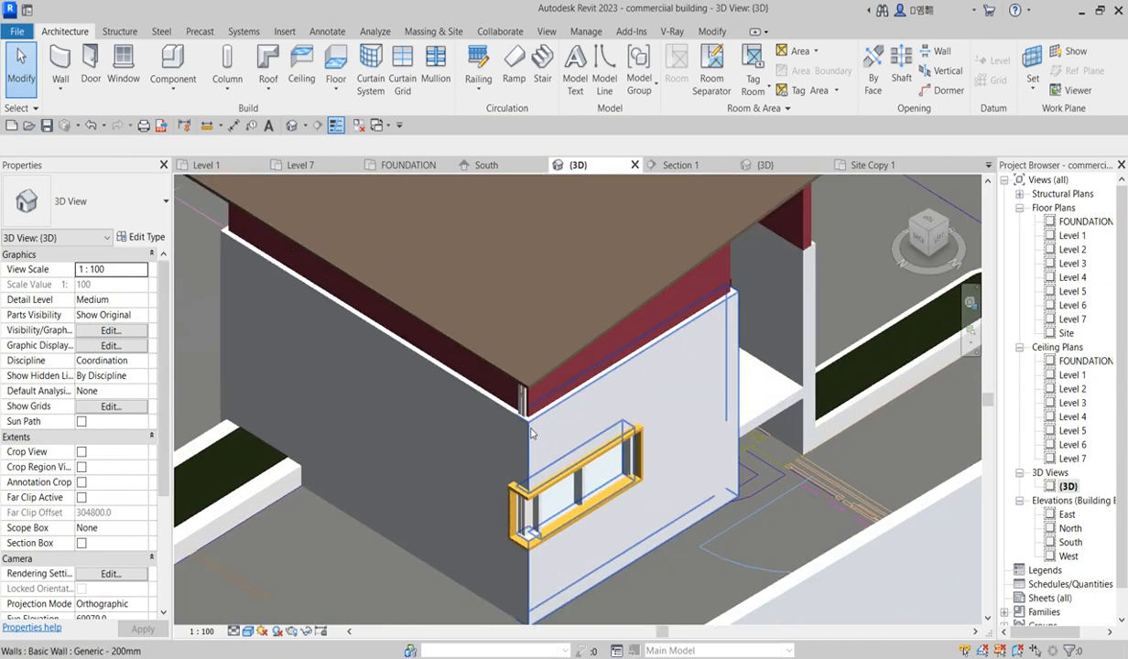
{"action": "left_click", "coordinate": [527, 393]}
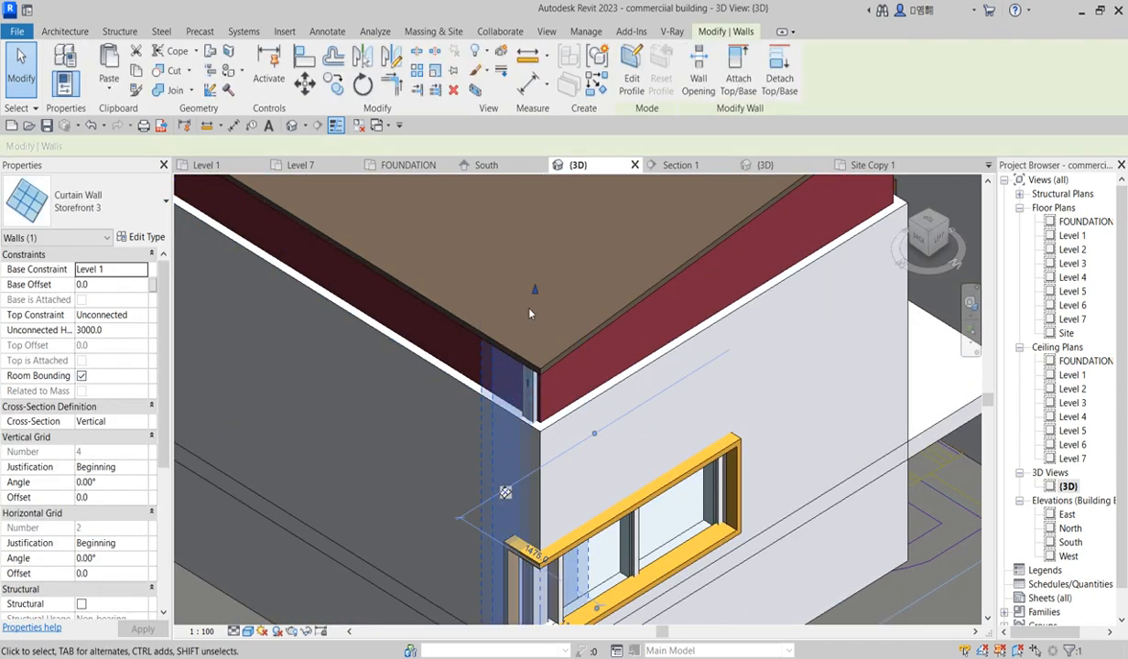
{"action": "left_click_drag", "start_coordinate": [535, 291], "coordinate": [536, 542]}
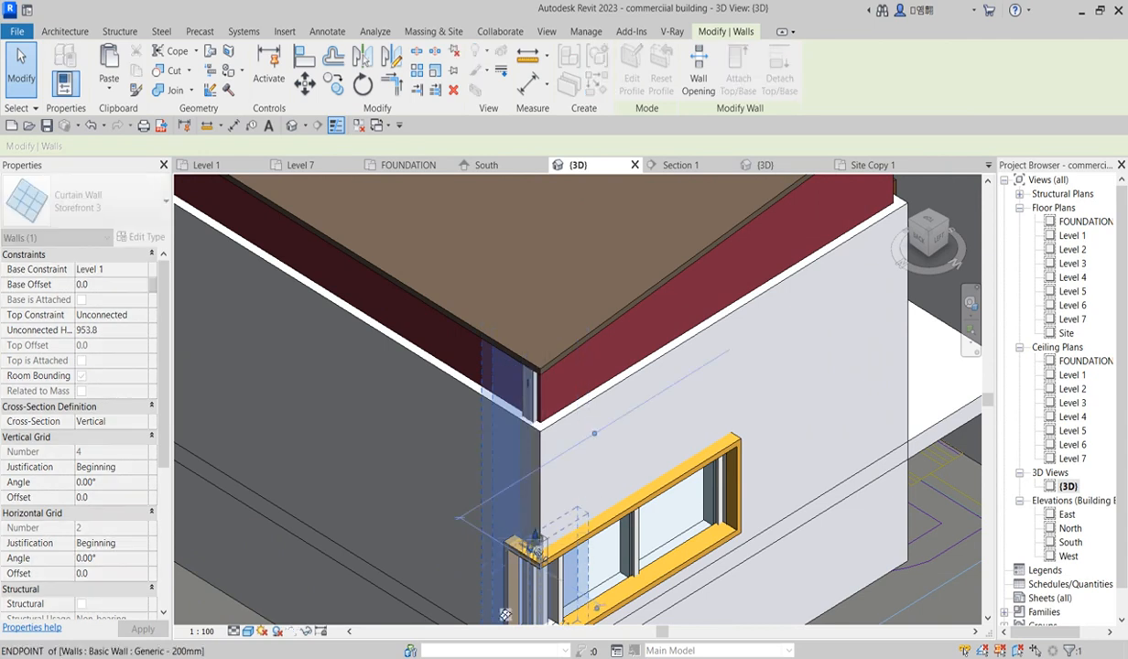
{"action": "scroll", "coordinate": [493, 391], "scroll_direction": "down", "scroll_amount": 2}
{"action": "scroll", "coordinate": [485, 495], "scroll_direction": "up", "scroll_amount": 6}
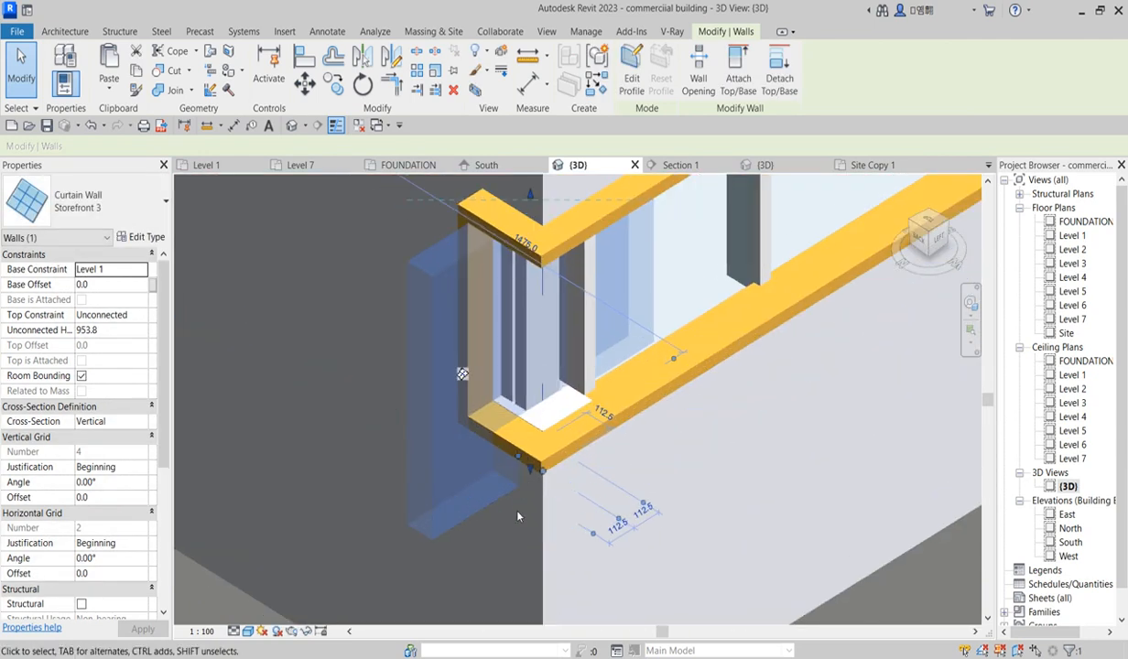
{"action": "left_click", "coordinate": [499, 552]}
{"action": "scroll", "coordinate": [481, 485], "scroll_direction": "down", "scroll_amount": 5}
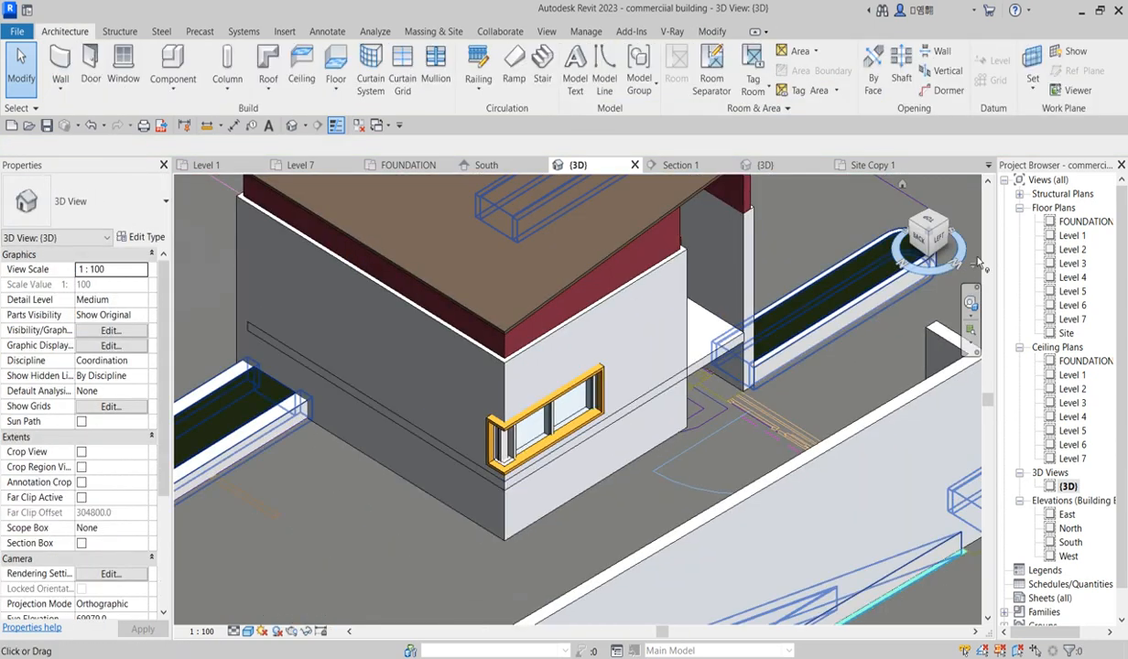
Step: Orbit and zoom out to review the enclosure and the whole site in 3D
{"action": "left_click", "coordinate": [946, 223]}
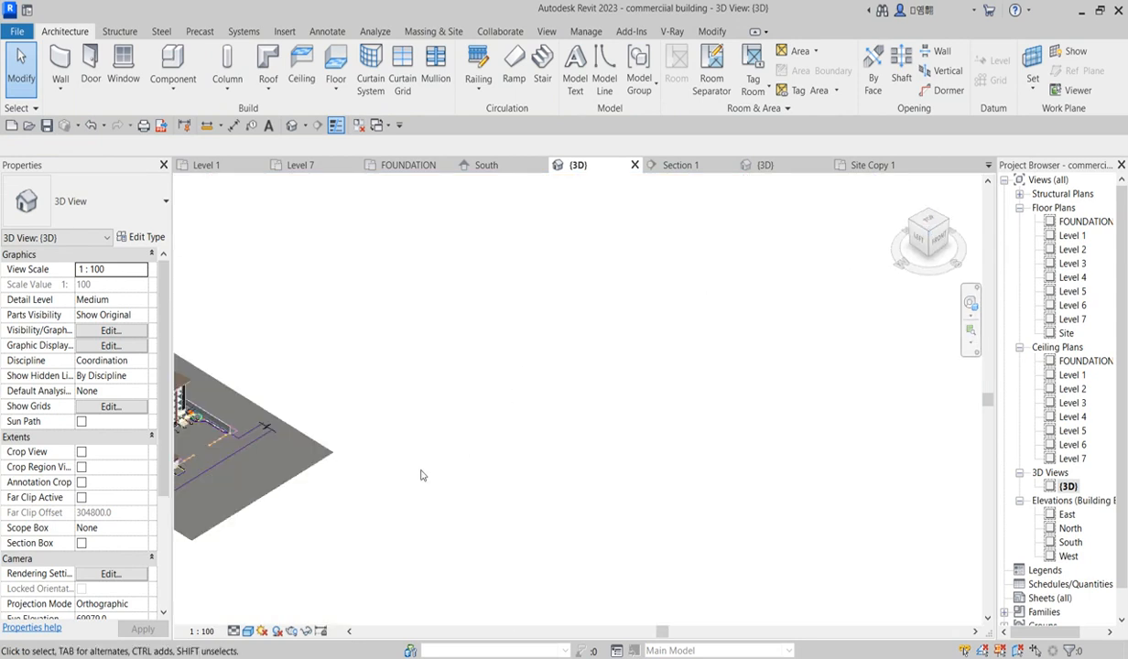
{"action": "middle_click", "coordinate": [619, 477]}
{"action": "middle_click", "coordinate": [619, 477]}
{"action": "scroll", "coordinate": [631, 494], "scroll_direction": "down", "scroll_amount": 1}
{"action": "scroll", "coordinate": [620, 509], "scroll_direction": "up", "scroll_amount": 6}
{"action": "scroll", "coordinate": [597, 510], "scroll_direction": "up", "scroll_amount": 6}
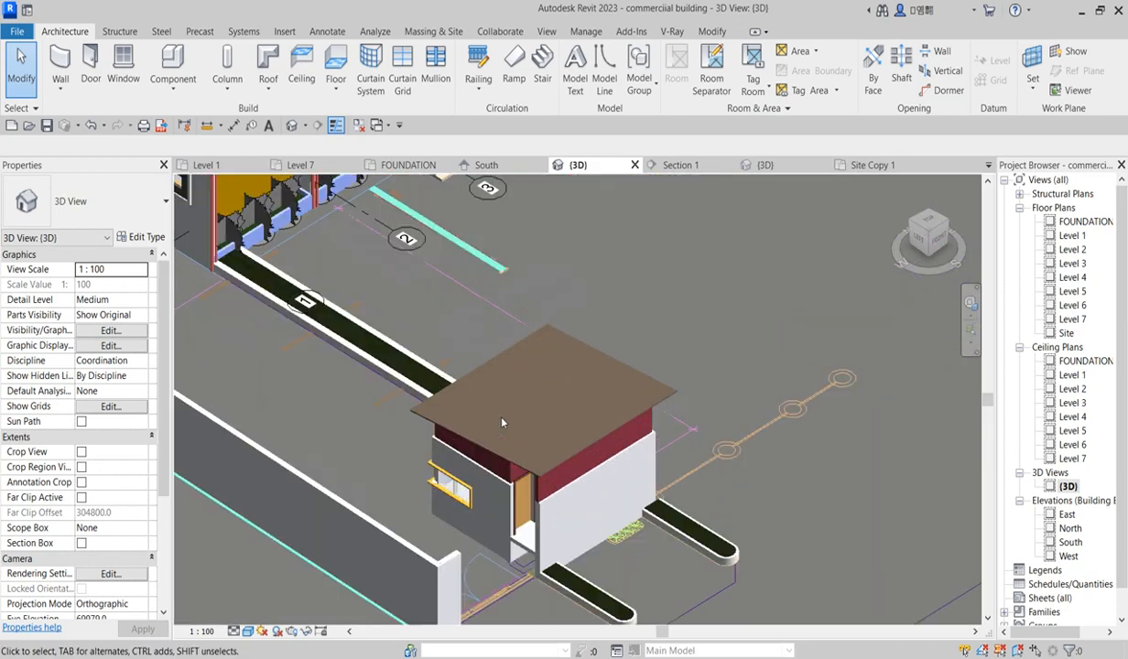
{"action": "scroll", "coordinate": [515, 566], "scroll_direction": "down", "scroll_amount": 6}
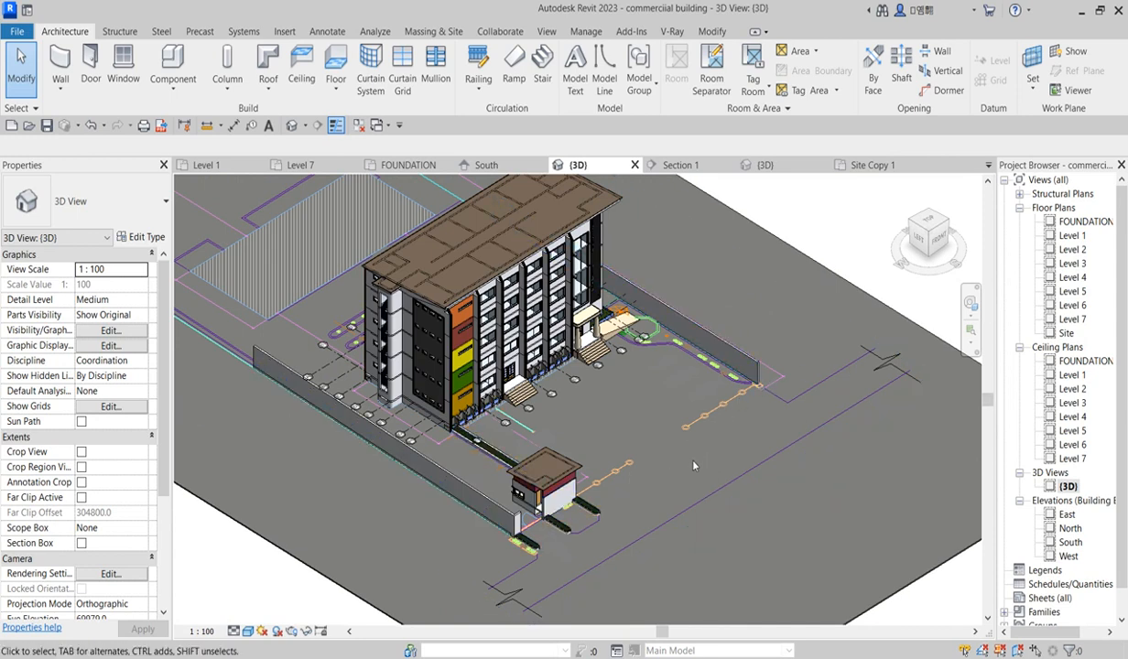
{"action": "scroll", "coordinate": [671, 435], "scroll_direction": "down", "scroll_amount": 3}
Step: Open the Level 1 plan and start a new in-place model in the Casework category
{"action": "double_click", "coordinate": [1077, 238]}
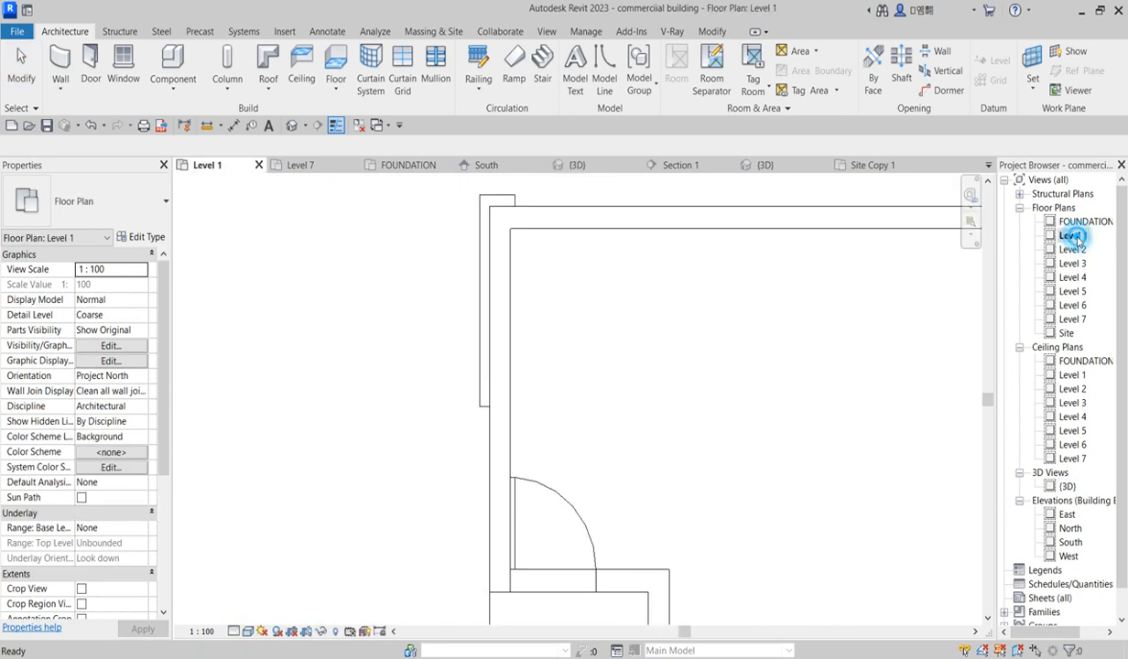
{"action": "scroll", "coordinate": [475, 407], "scroll_direction": "down", "scroll_amount": 4}
{"action": "scroll", "coordinate": [476, 407], "scroll_direction": "down", "scroll_amount": 2}
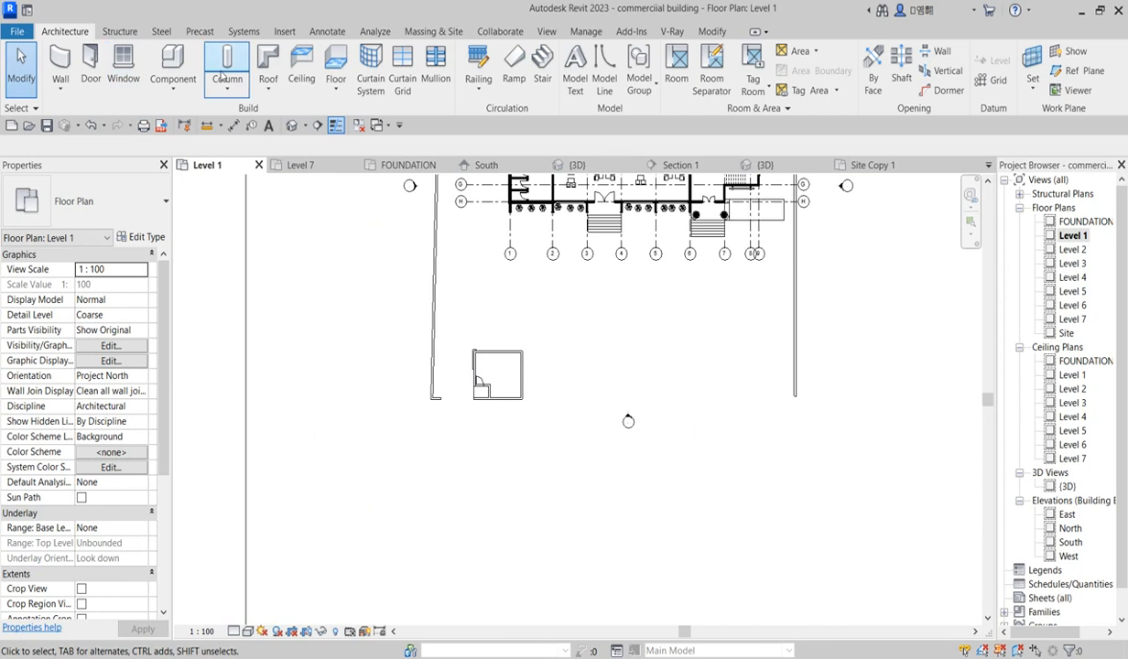
{"action": "left_click", "coordinate": [172, 66]}
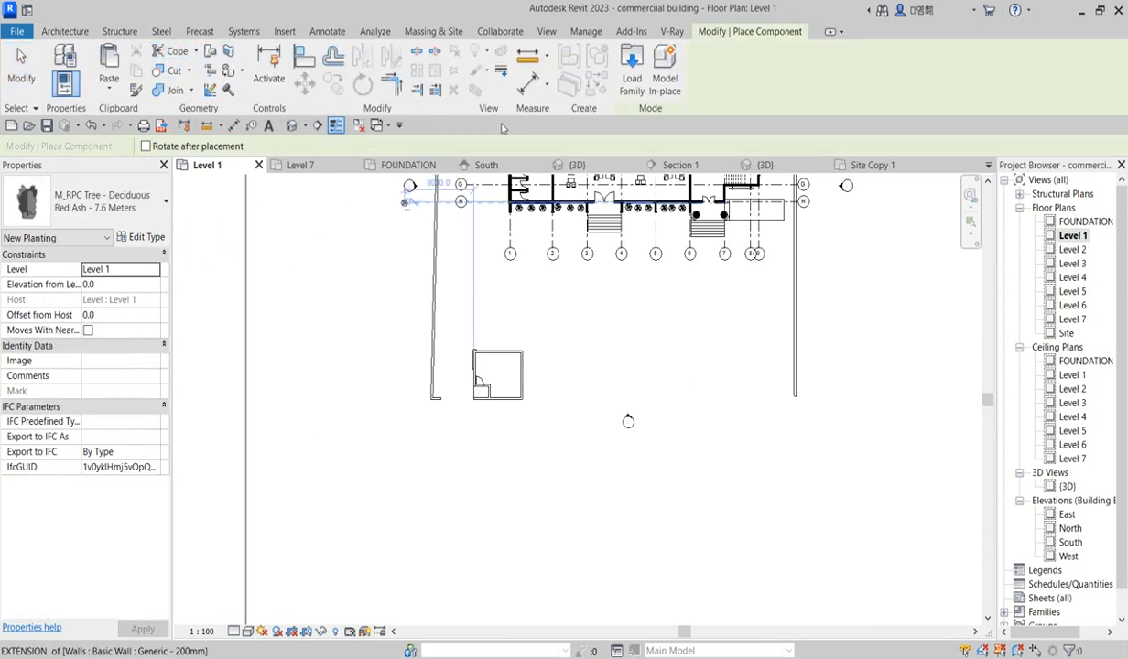
{"action": "left_click", "coordinate": [671, 81]}
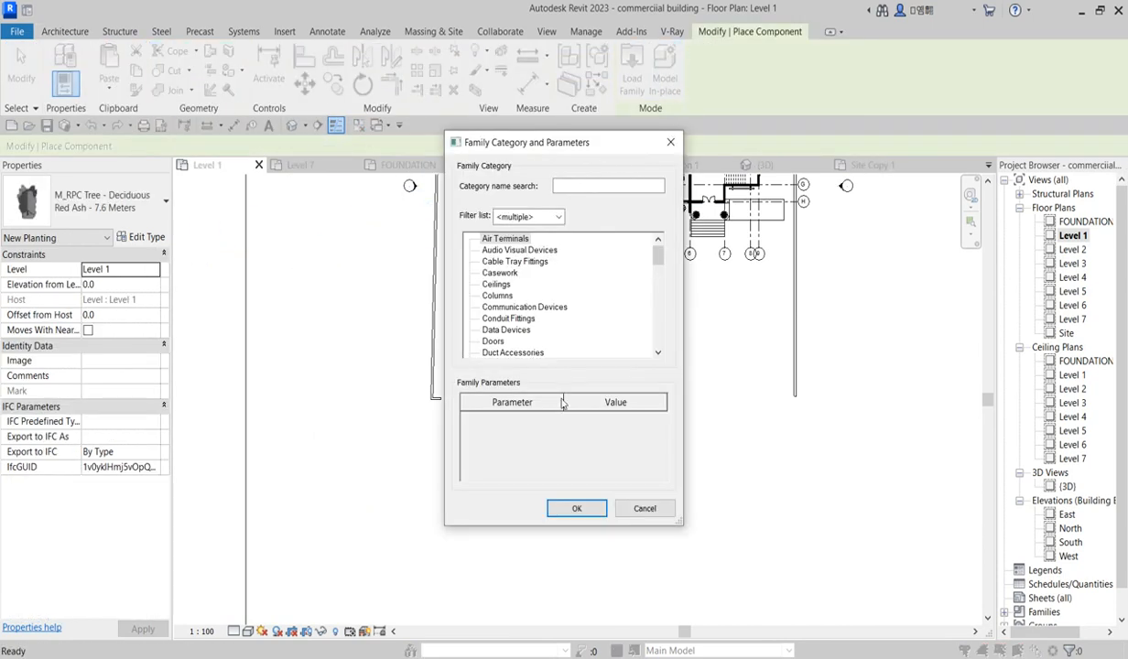
{"action": "left_click", "coordinate": [575, 510]}
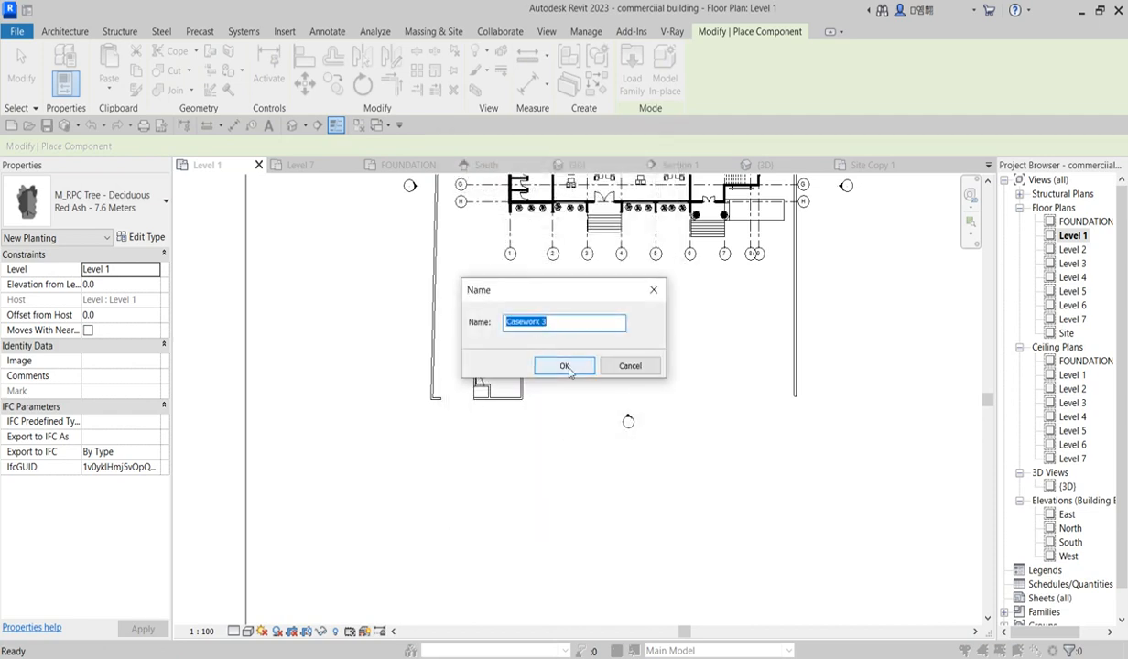
{"action": "left_click", "coordinate": [567, 367]}
{"action": "scroll", "coordinate": [528, 403], "scroll_direction": "up", "scroll_amount": 2}
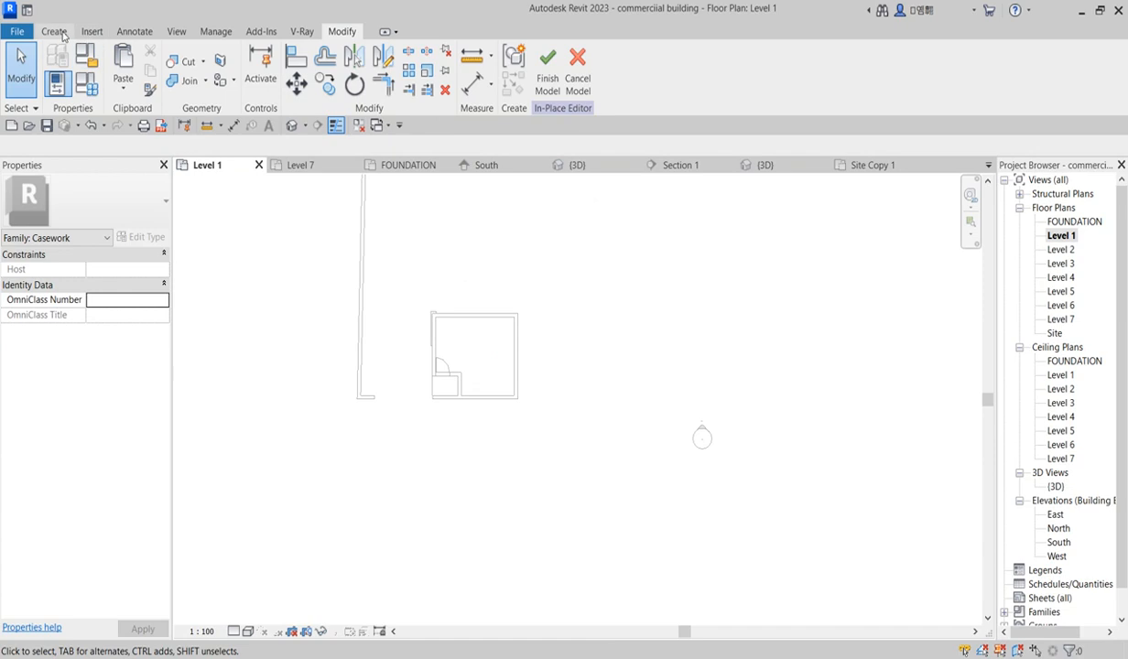
{"action": "left_click", "coordinate": [55, 32]}
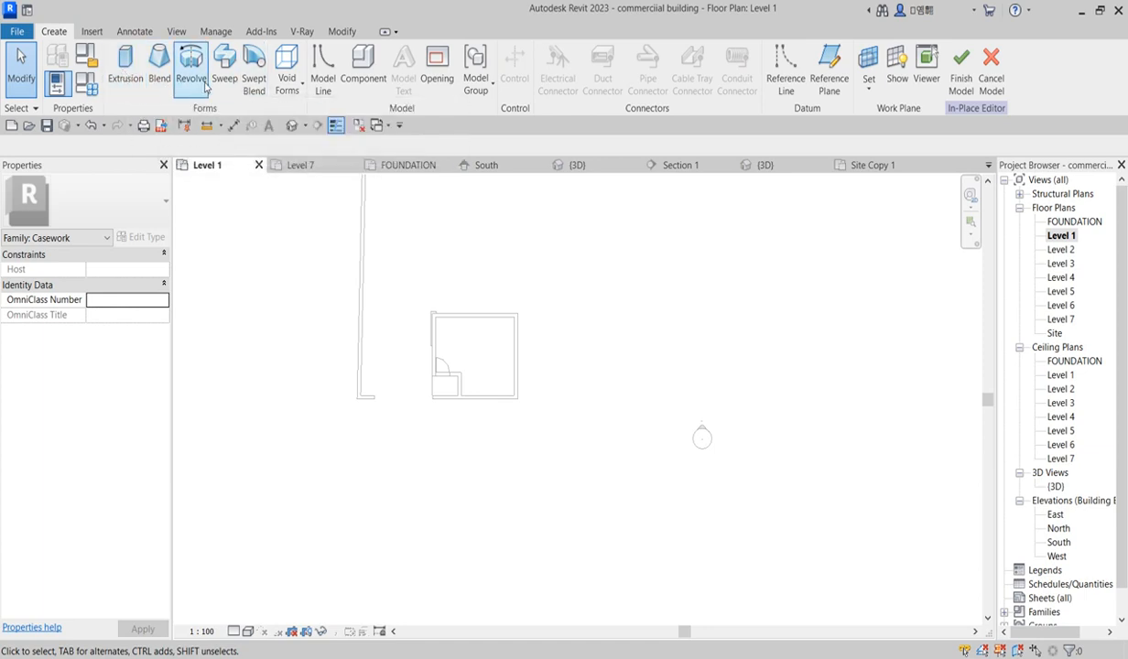
{"action": "scroll", "coordinate": [552, 407], "scroll_direction": "up", "scroll_amount": 7}
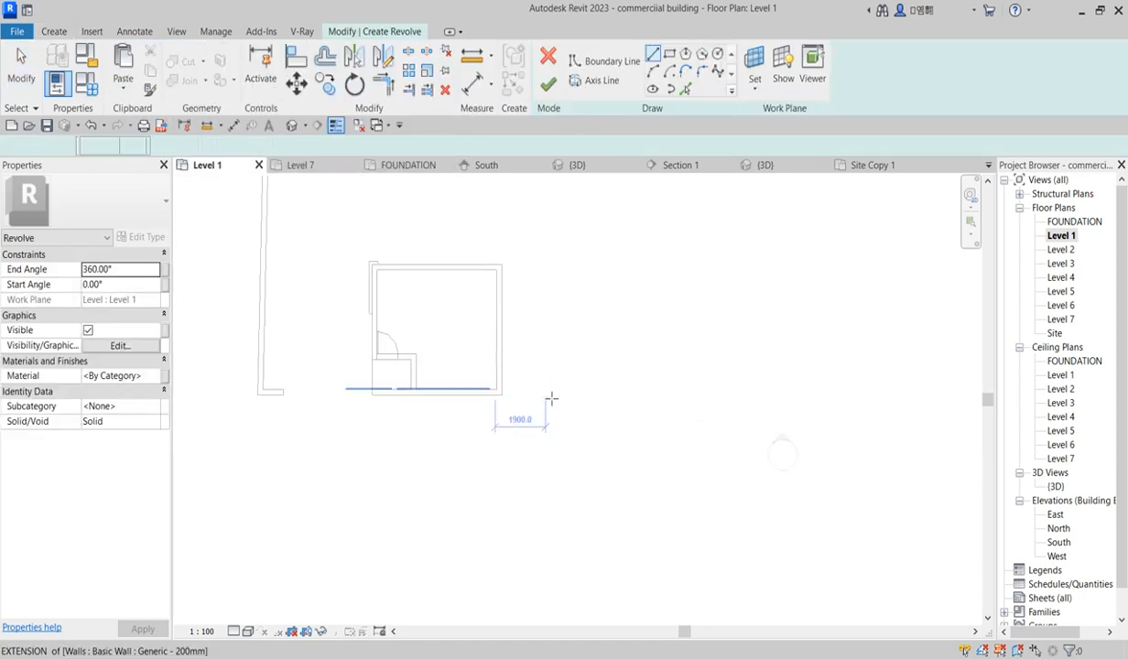
{"action": "scroll", "coordinate": [495, 392], "scroll_direction": "down", "scroll_amount": 5}
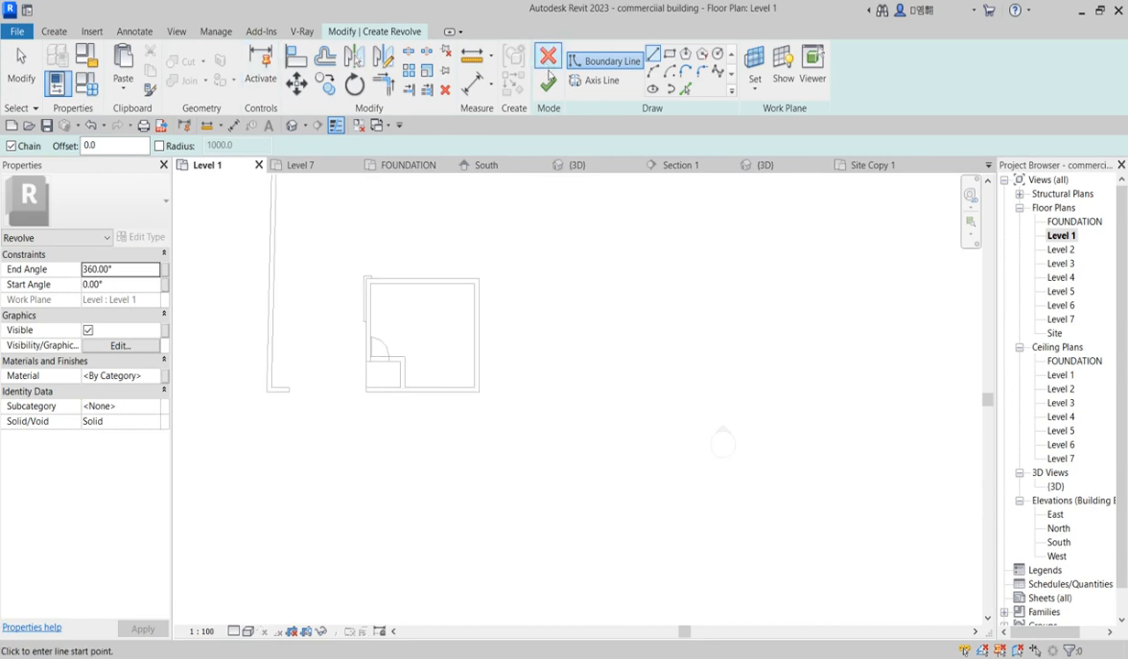
{"action": "left_click", "coordinate": [600, 82]}
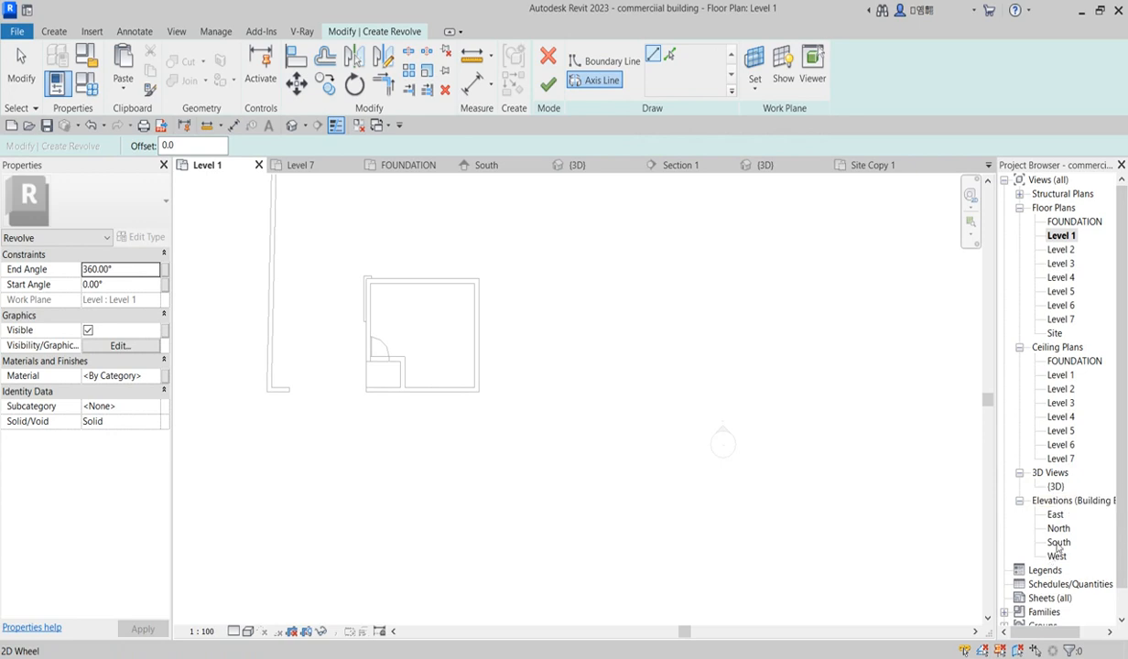
{"action": "left_click", "coordinate": [550, 57]}
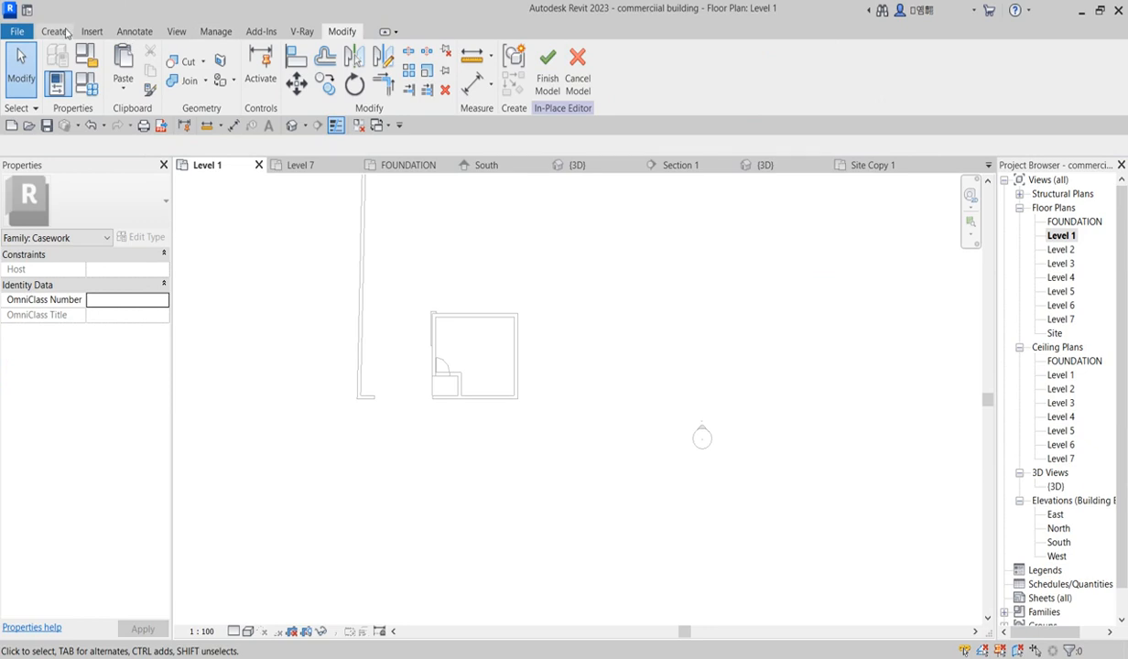
Step: Start a Sweep and sketch a circular path of radius about 120 beside the enclosure's corner, then finish the path
{"action": "left_click", "coordinate": [55, 31]}
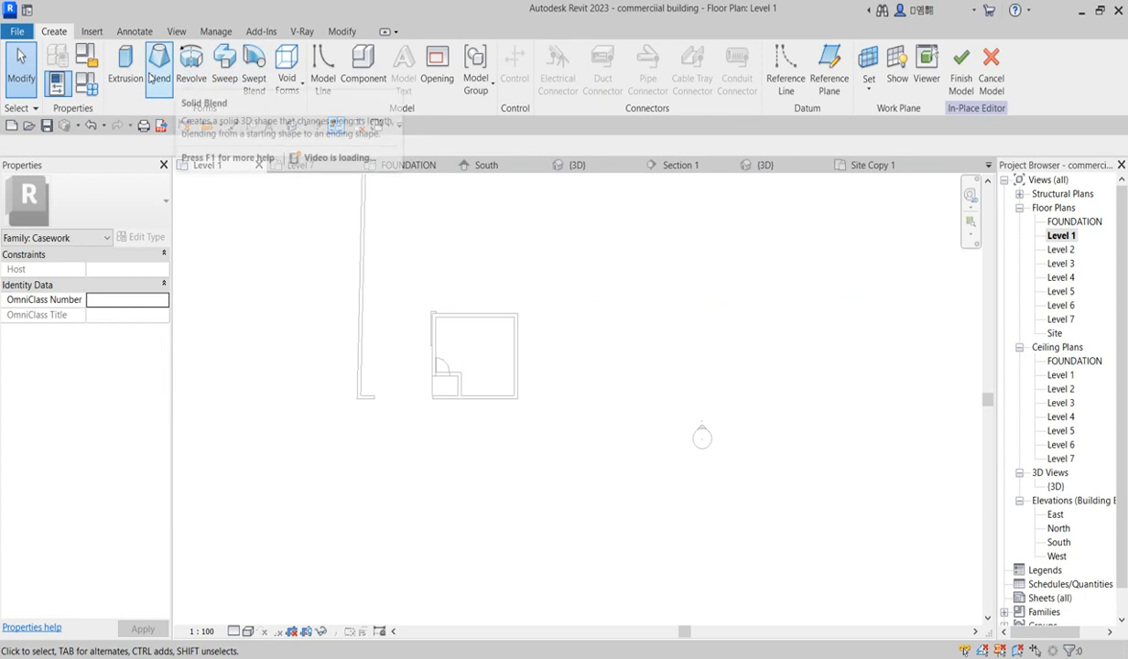
{"action": "left_click", "coordinate": [226, 74]}
{"action": "scroll", "coordinate": [550, 412], "scroll_direction": "up", "scroll_amount": 1}
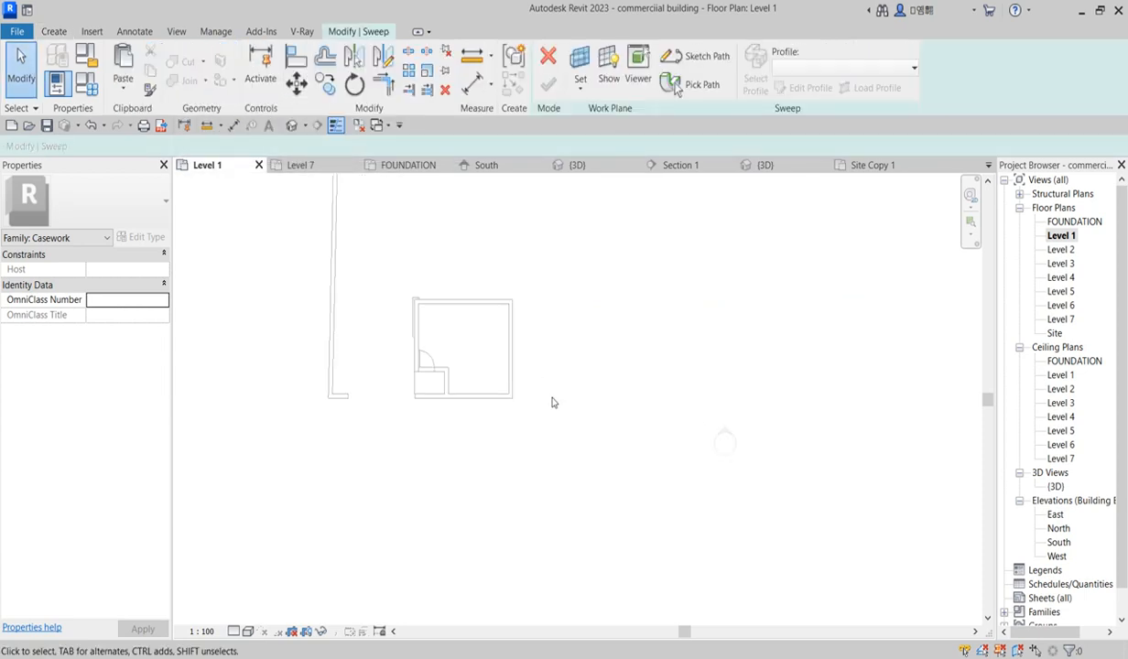
{"action": "left_click", "coordinate": [713, 61]}
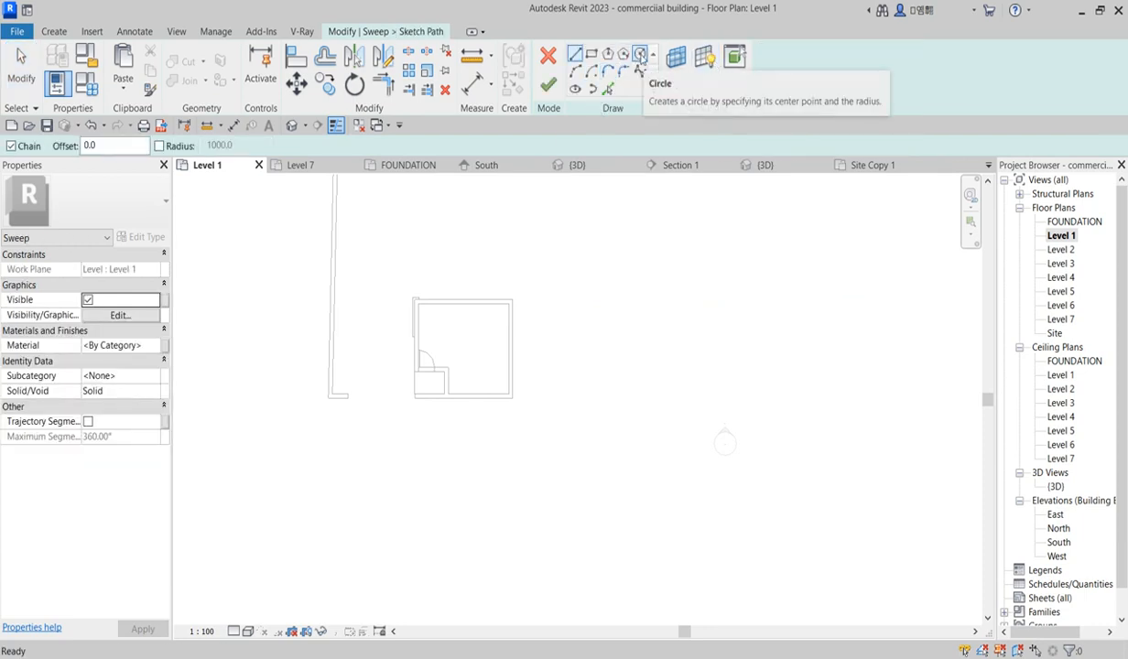
{"action": "left_click", "coordinate": [640, 58]}
{"action": "scroll", "coordinate": [552, 391], "scroll_direction": "up", "scroll_amount": 1}
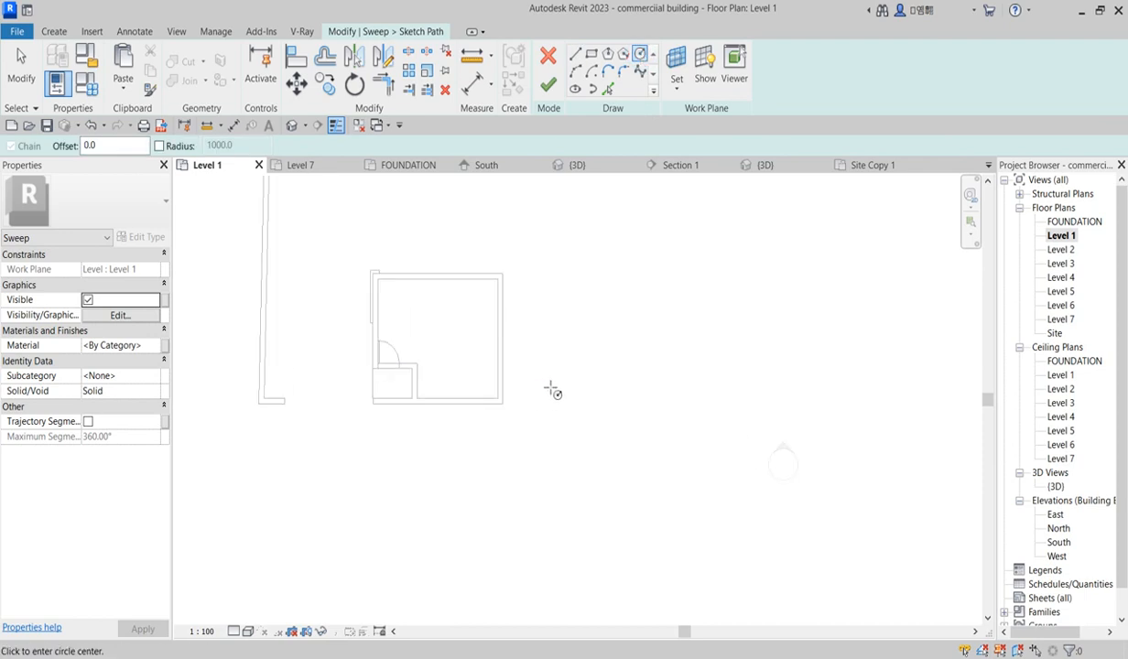
{"action": "left_click", "coordinate": [531, 382]}
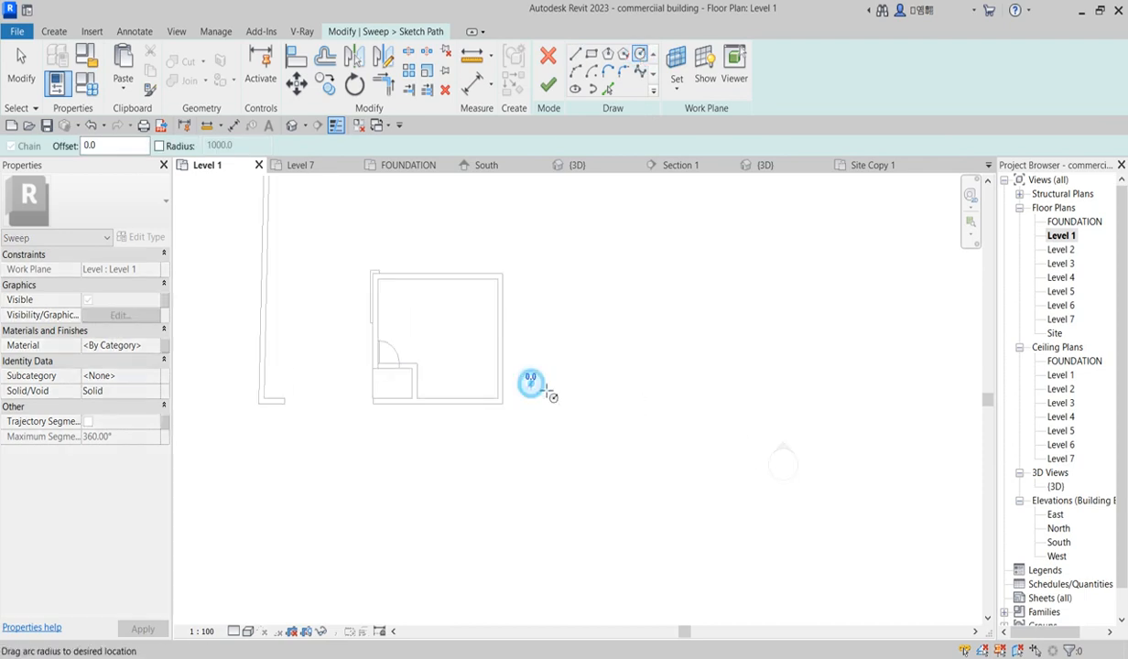
{"action": "scroll", "coordinate": [564, 398], "scroll_direction": "up", "scroll_amount": 1}
{"action": "scroll", "coordinate": [546, 384], "scroll_direction": "up", "scroll_amount": 1}
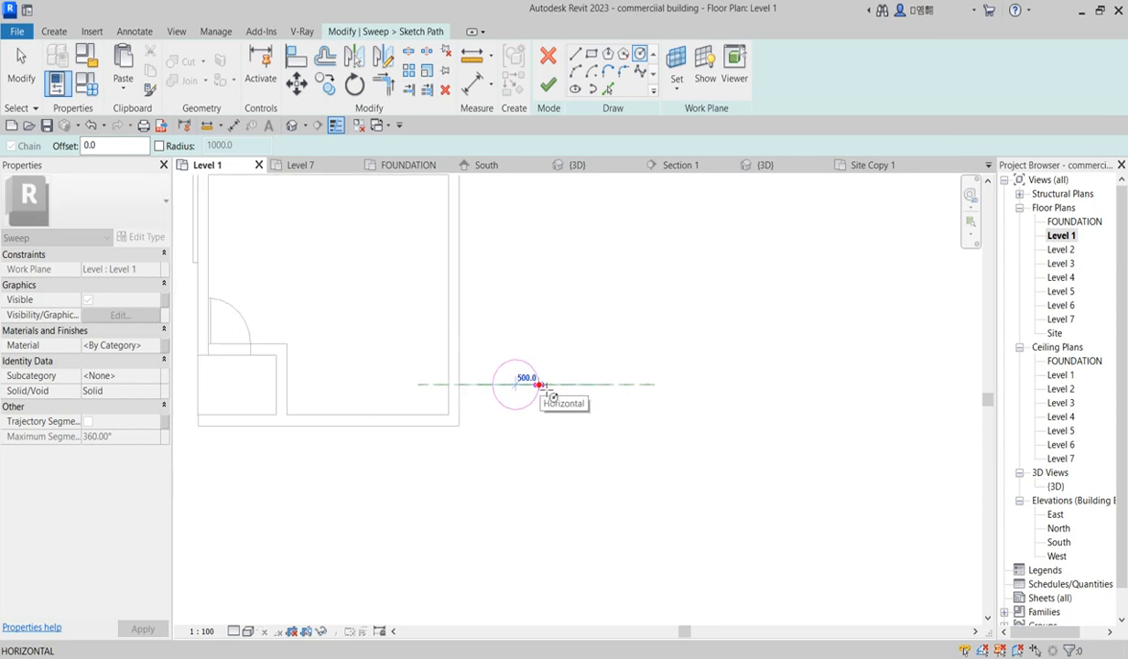
{"action": "scroll", "coordinate": [538, 385], "scroll_direction": "up", "scroll_amount": 3}
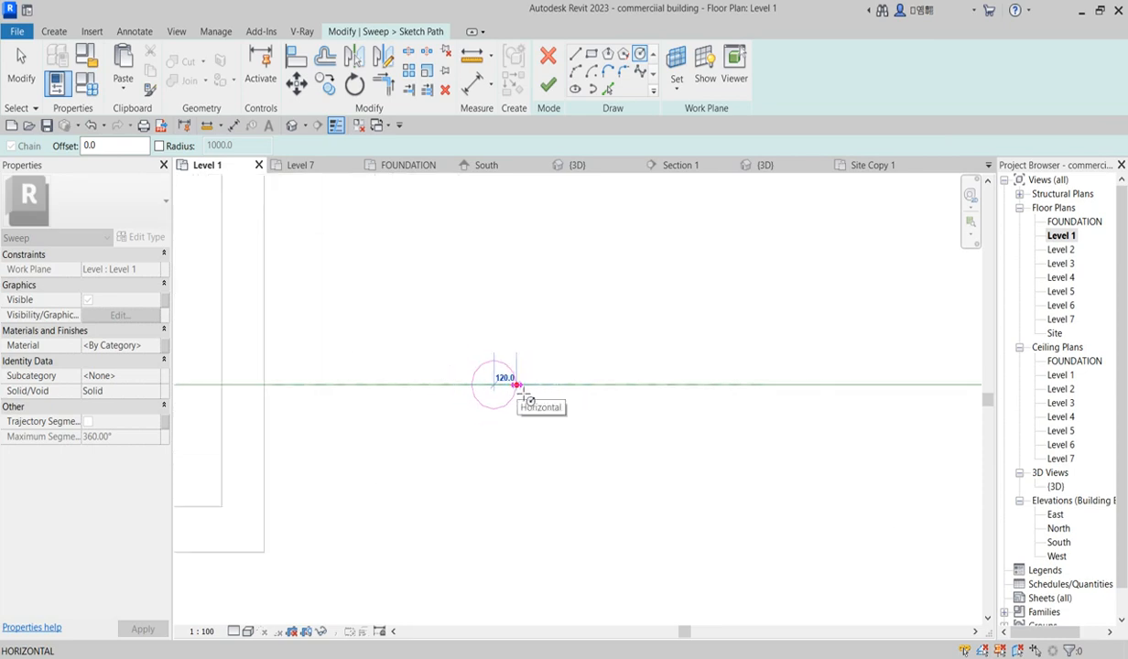
{"action": "left_click", "coordinate": [519, 386]}
{"action": "right_click", "coordinate": [591, 338]}
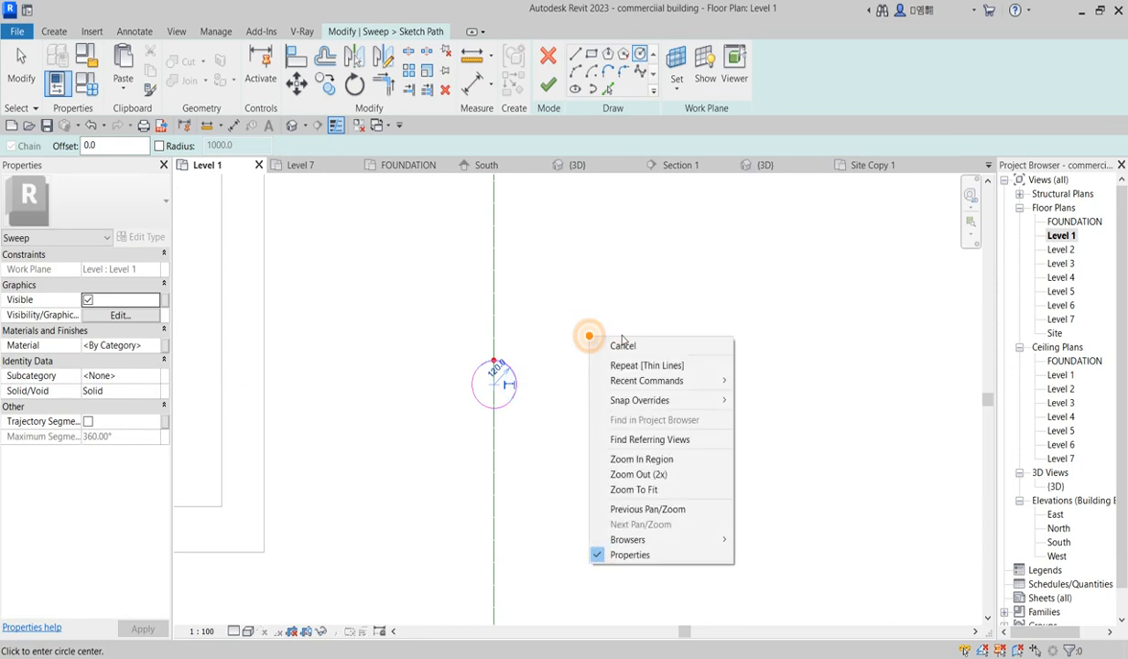
{"action": "left_click", "coordinate": [629, 350]}
{"action": "right_click", "coordinate": [591, 338]}
{"action": "left_click", "coordinate": [627, 343]}
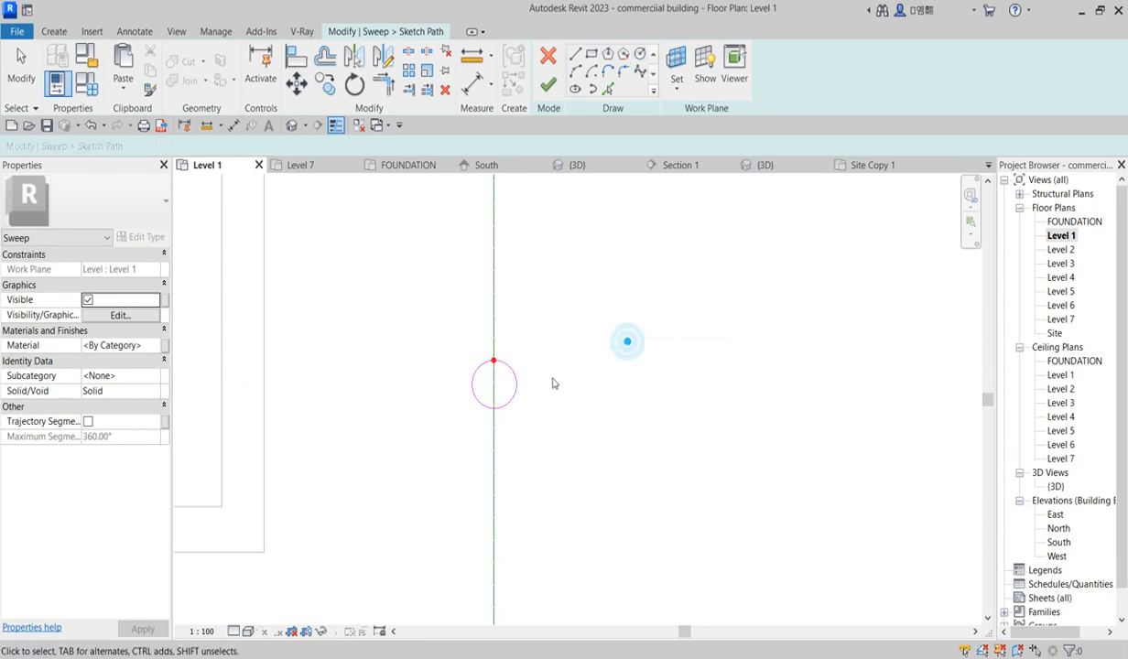
{"action": "left_click", "coordinate": [549, 84]}
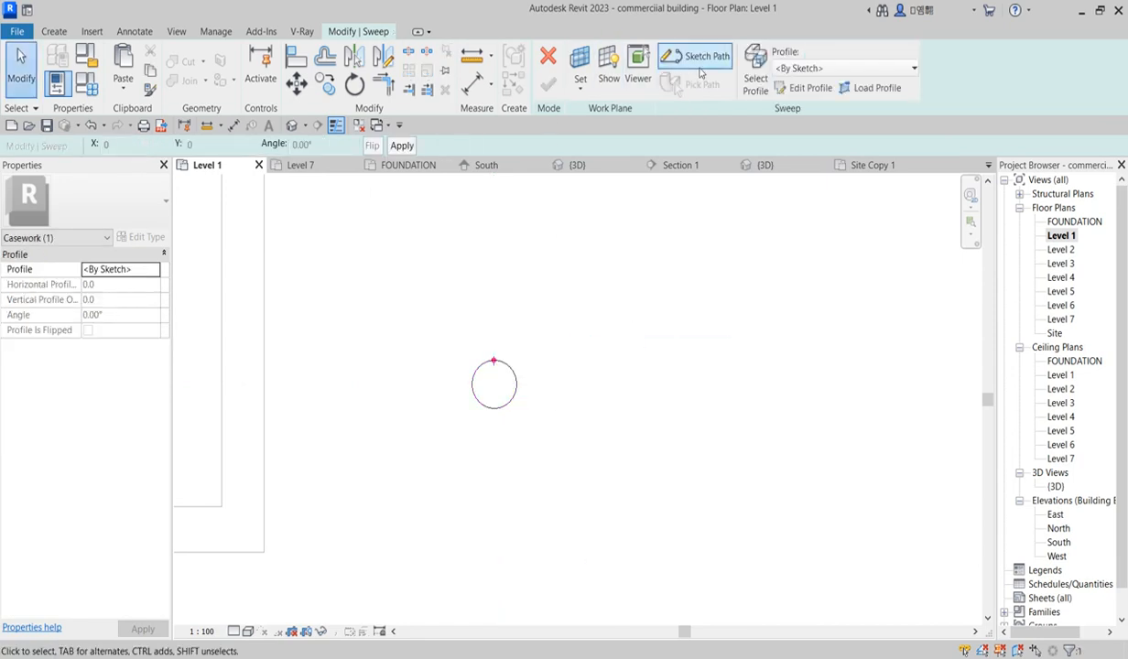
Step: Edit the sweep profile in the East elevation, drawing a post outline about 1420 high with small ledges at top and base
{"action": "left_click", "coordinate": [792, 88]}
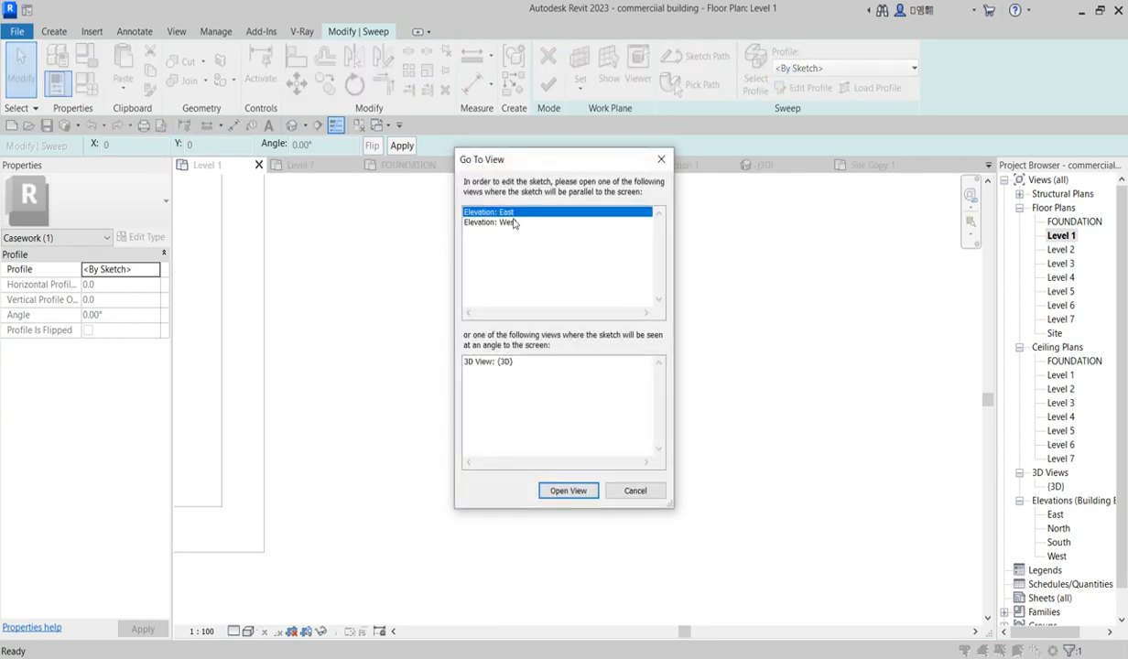
{"action": "left_click", "coordinate": [569, 492]}
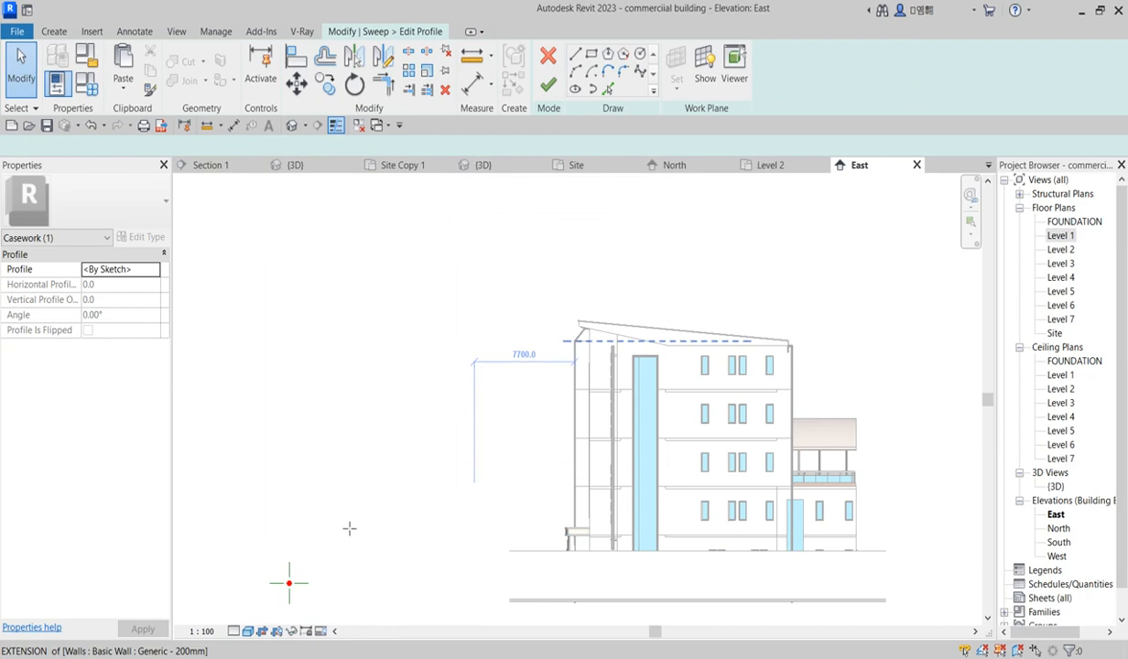
{"action": "key", "text": "l"}
{"action": "key", "text": "i"}
{"action": "scroll", "coordinate": [357, 513], "scroll_direction": "up", "scroll_amount": 5}
{"action": "scroll", "coordinate": [420, 424], "scroll_direction": "up", "scroll_amount": 3}
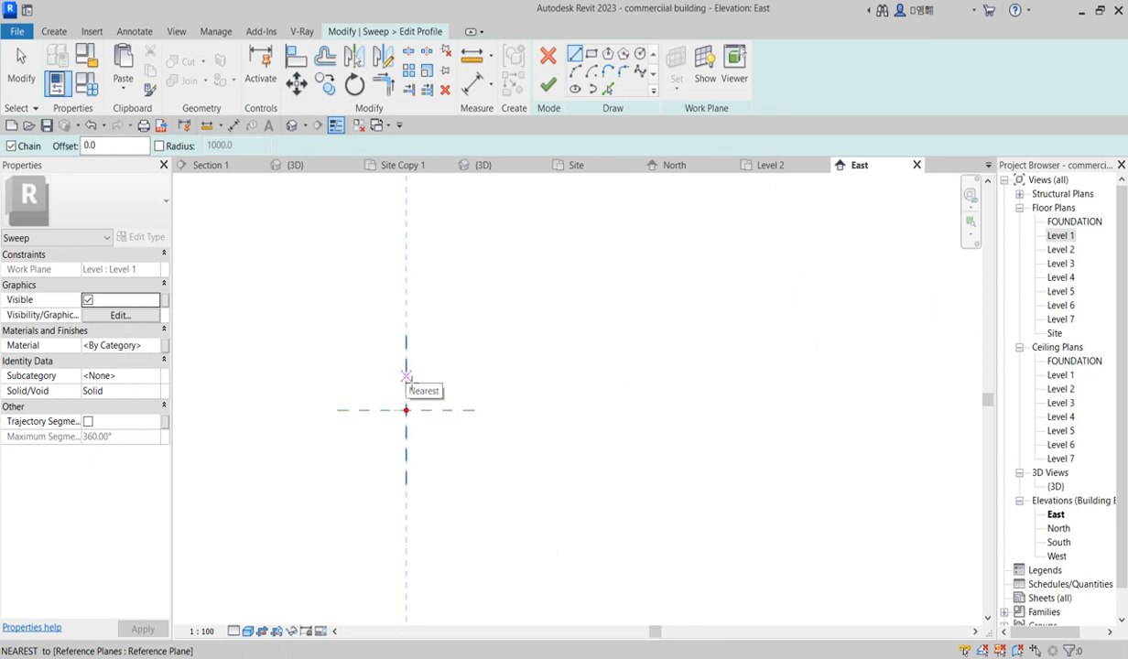
{"action": "left_click", "coordinate": [406, 376]}
{"action": "scroll", "coordinate": [406, 465], "scroll_direction": "down", "scroll_amount": 2}
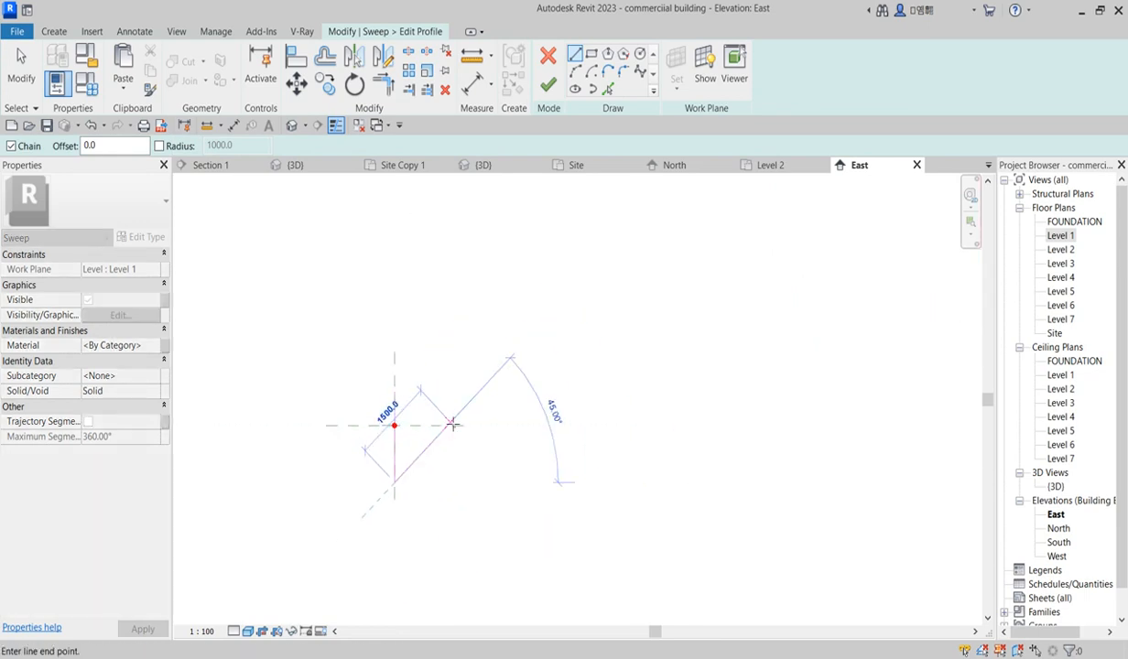
{"action": "left_click", "coordinate": [406, 468]}
{"action": "scroll", "coordinate": [409, 471], "scroll_direction": "up", "scroll_amount": 3}
{"action": "scroll", "coordinate": [407, 485], "scroll_direction": "up", "scroll_amount": 3}
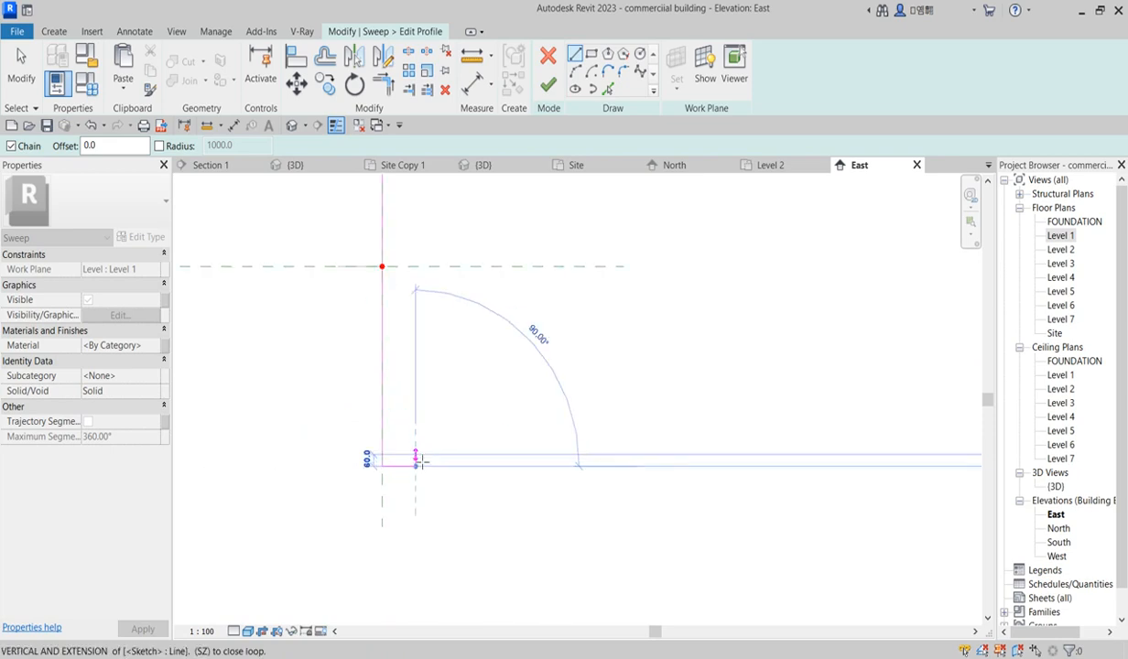
{"action": "left_click", "coordinate": [402, 458]}
{"action": "scroll", "coordinate": [400, 316], "scroll_direction": "down", "scroll_amount": 5}
{"action": "scroll", "coordinate": [392, 262], "scroll_direction": "up", "scroll_amount": 4}
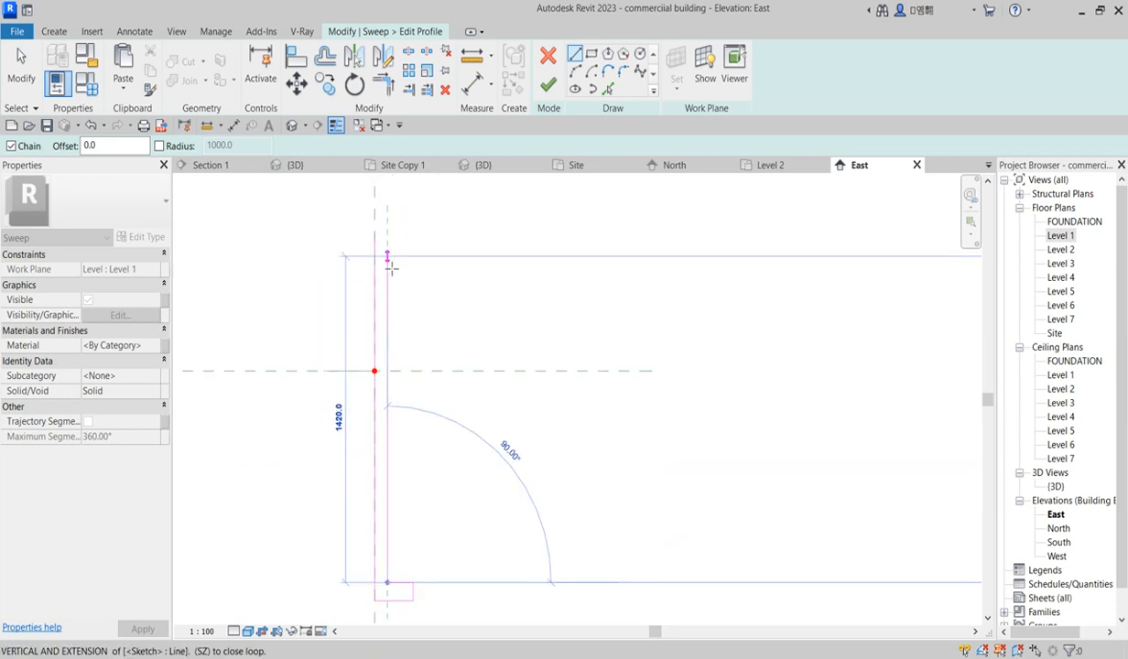
{"action": "left_click", "coordinate": [388, 259]}
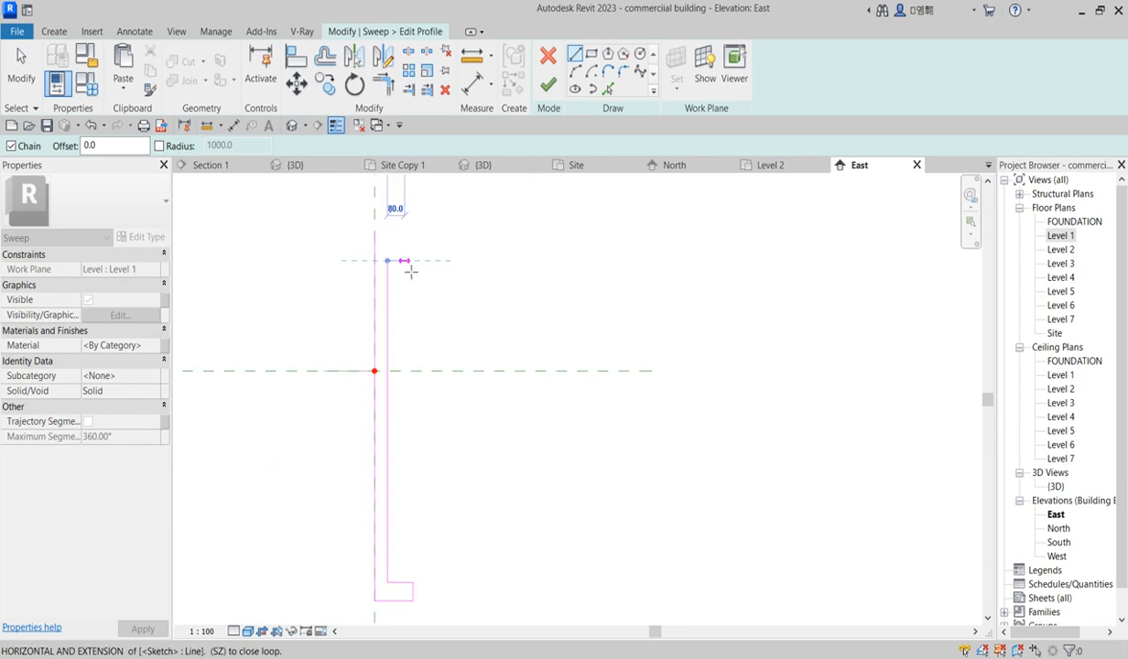
{"action": "left_click", "coordinate": [409, 265]}
{"action": "left_click", "coordinate": [411, 258]}
{"action": "left_click", "coordinate": [430, 252]}
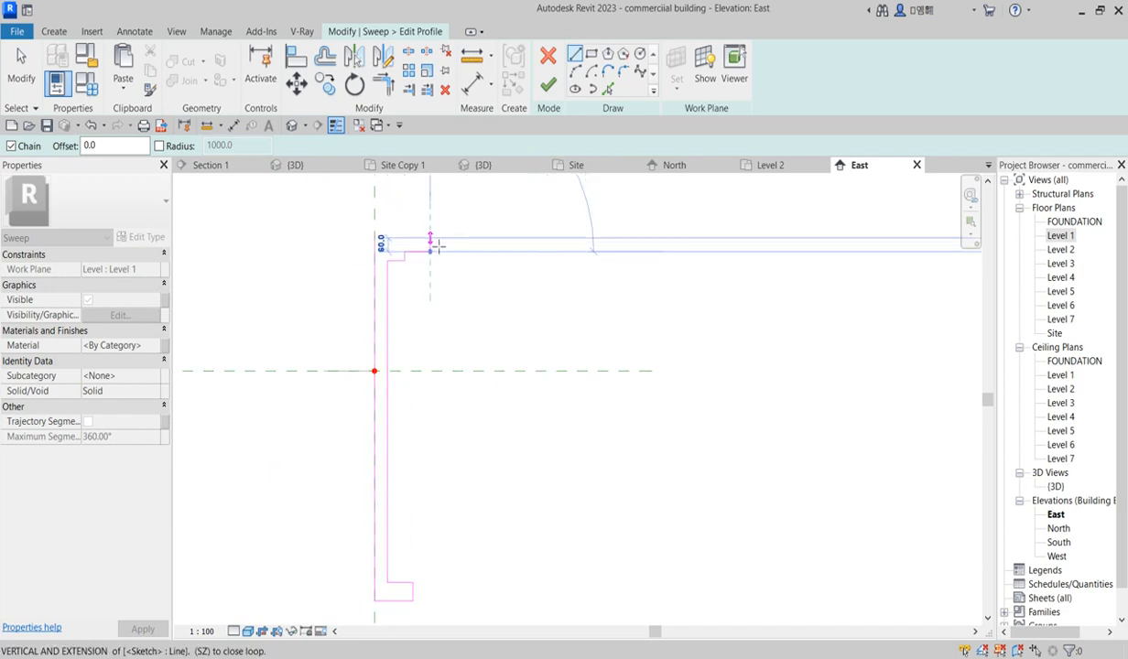
{"action": "left_click", "coordinate": [430, 238]}
{"action": "left_click", "coordinate": [375, 238]}
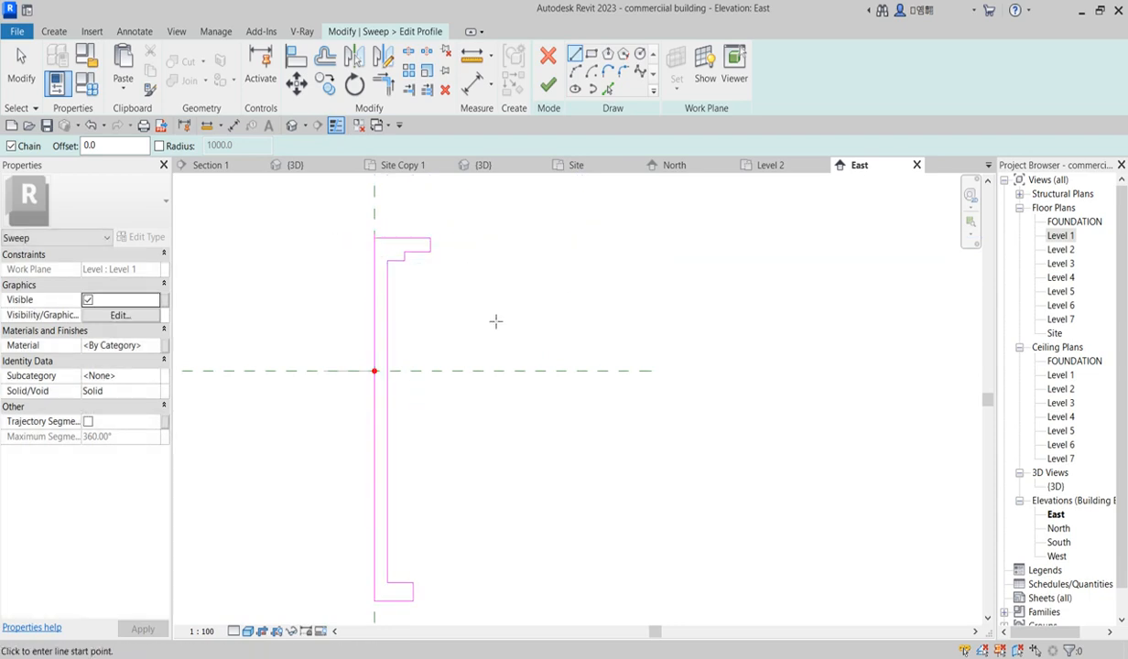
Step: Finish the profile sketch and complete the sweep
{"action": "left_click", "coordinate": [384, 84]}
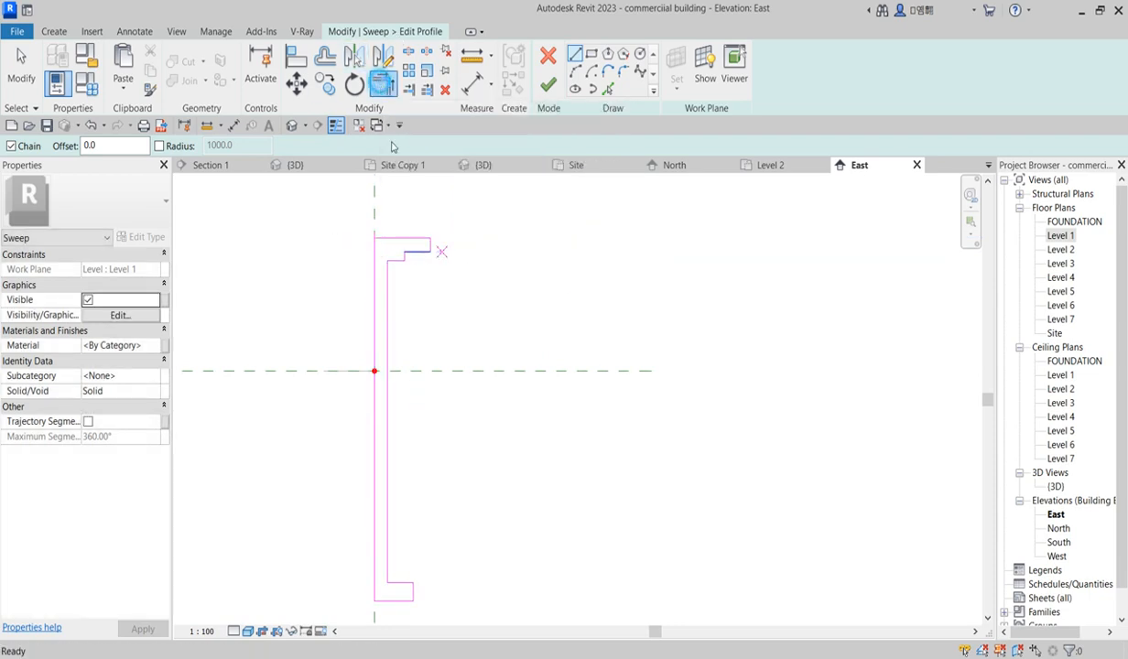
{"action": "scroll", "coordinate": [459, 332], "scroll_direction": "down", "scroll_amount": 2}
{"action": "left_click", "coordinate": [546, 83]}
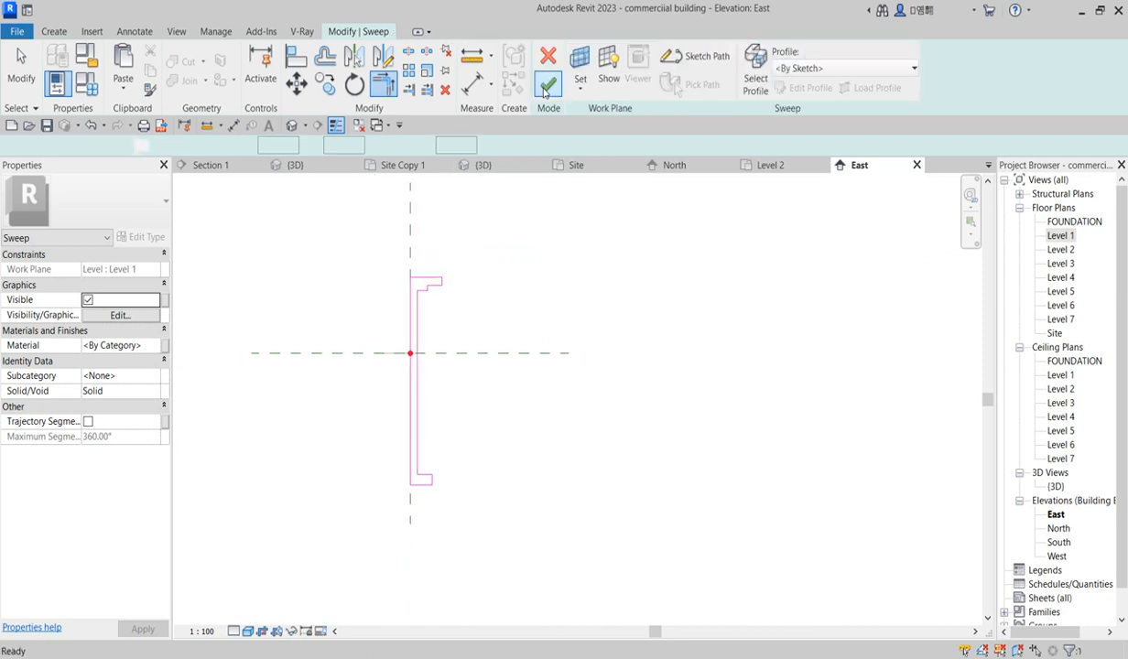
{"action": "left_click", "coordinate": [546, 84]}
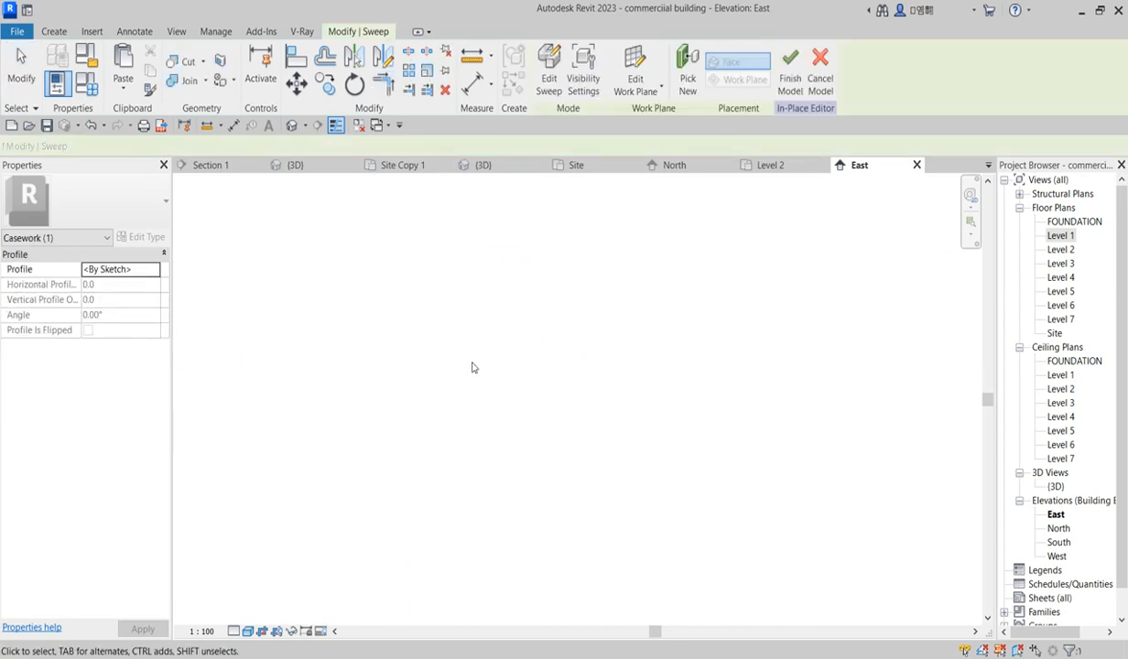
Step: Review the new swept post beside the enclosure in the 3D view
{"action": "double_click", "coordinate": [1062, 486]}
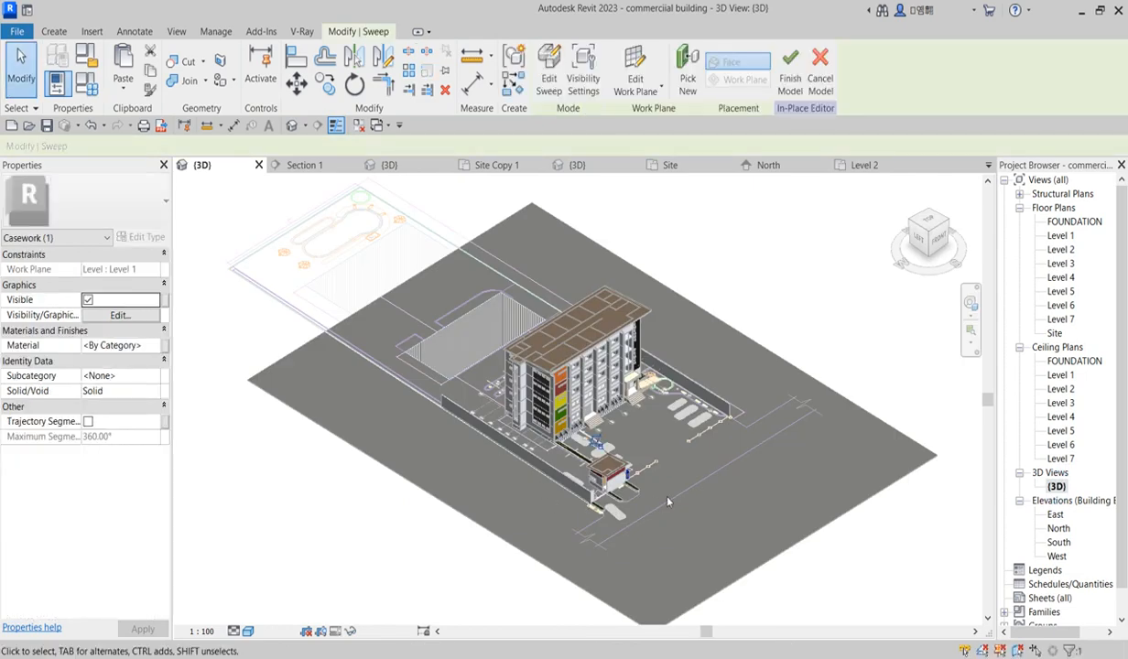
{"action": "scroll", "coordinate": [656, 504], "scroll_direction": "up", "scroll_amount": 10}
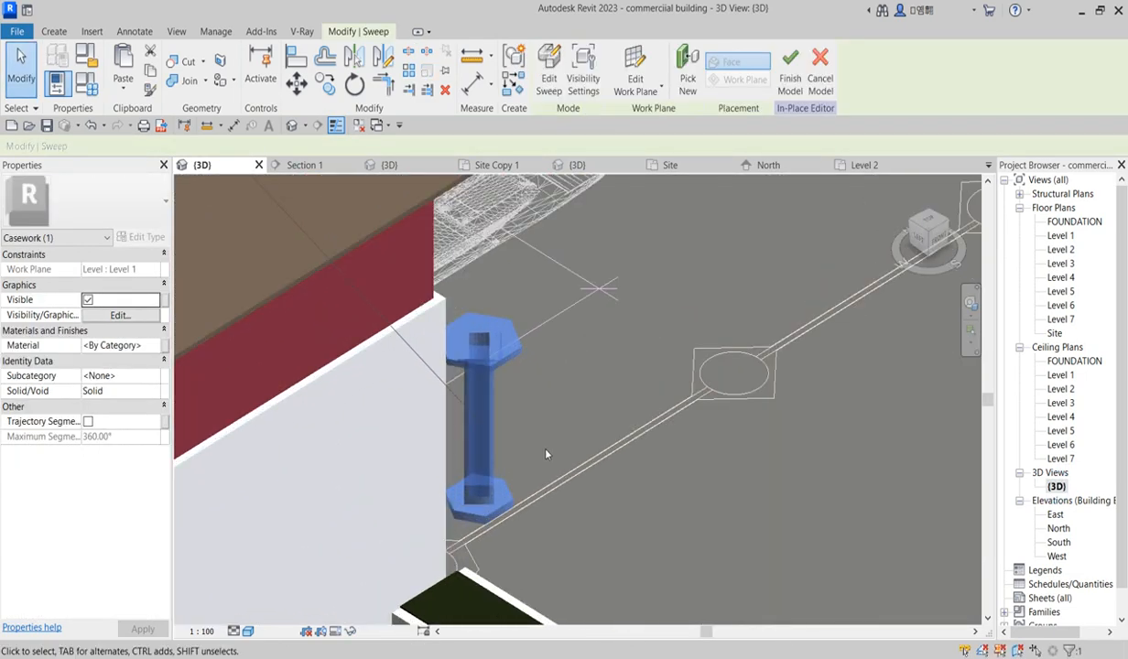
{"action": "left_click", "coordinate": [543, 452]}
{"action": "scroll", "coordinate": [499, 457], "scroll_direction": "down", "scroll_amount": 3}
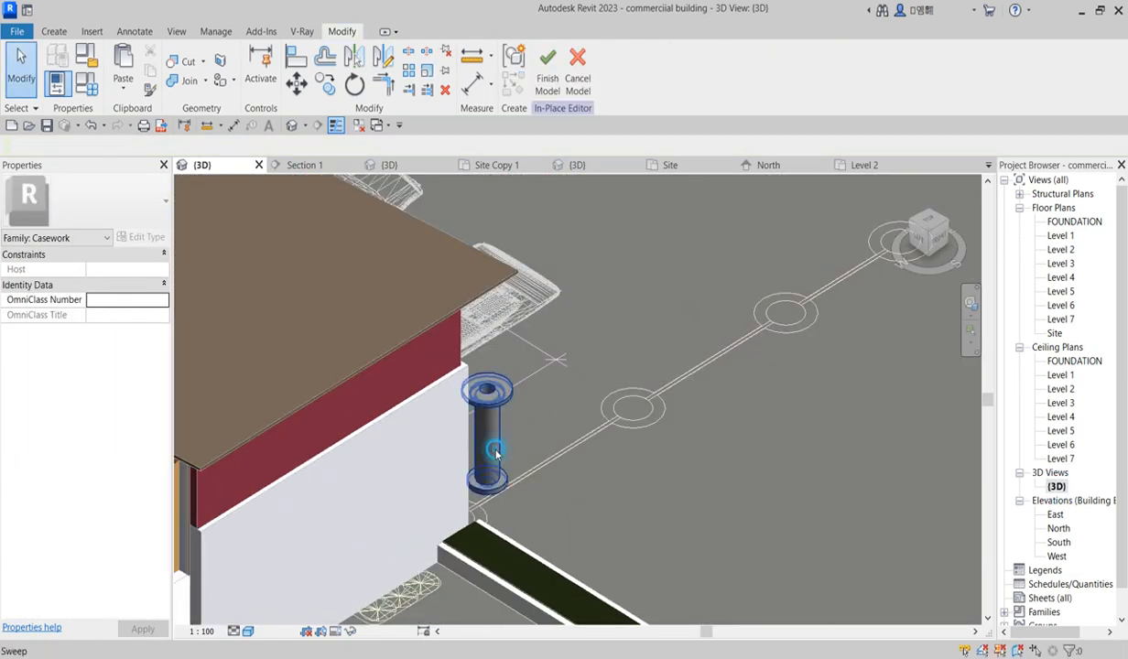
{"action": "left_click", "coordinate": [494, 454]}
{"action": "scroll", "coordinate": [508, 467], "scroll_direction": "down", "scroll_amount": 3}
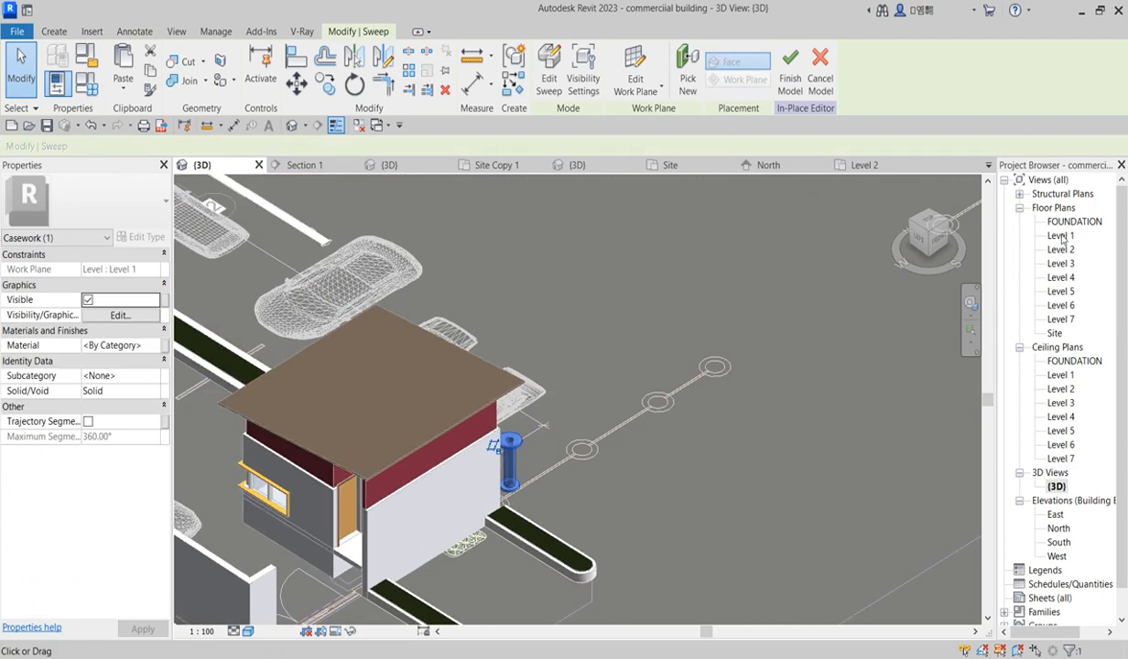
Step: In the Level 1 plan, move the swept post closer to the enclosure's corner
{"action": "double_click", "coordinate": [1061, 237]}
{"action": "scroll", "coordinate": [545, 407], "scroll_direction": "down", "scroll_amount": 3}
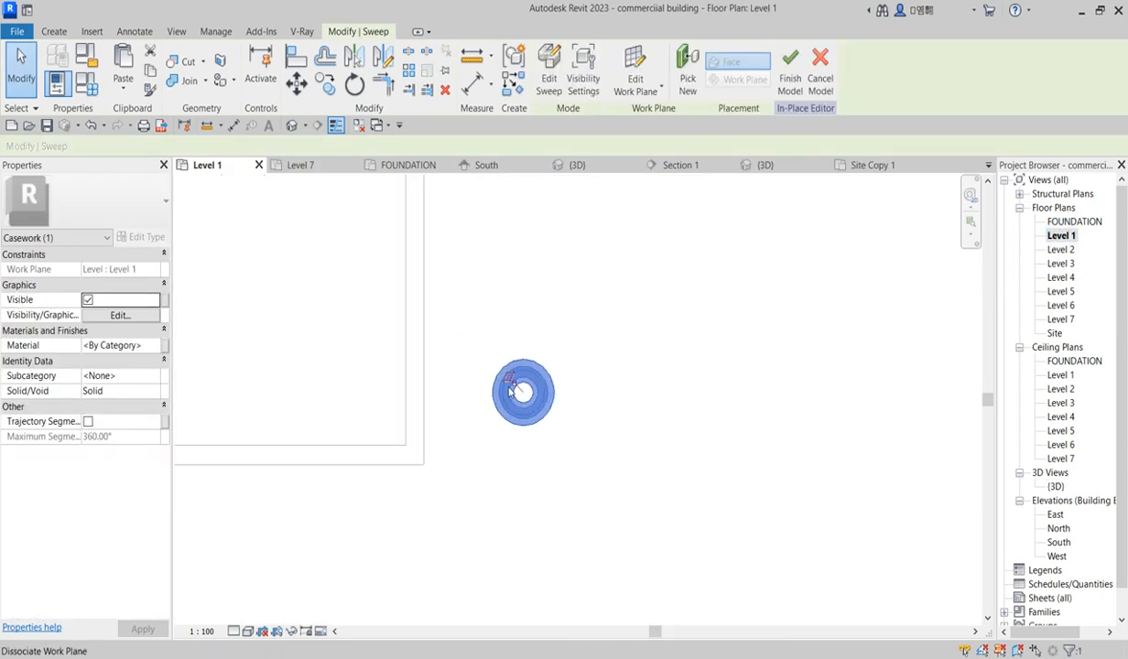
{"action": "left_click_drag", "start_coordinate": [522, 392], "coordinate": [506, 449]}
{"action": "scroll", "coordinate": [500, 372], "scroll_direction": "down", "scroll_amount": 2}
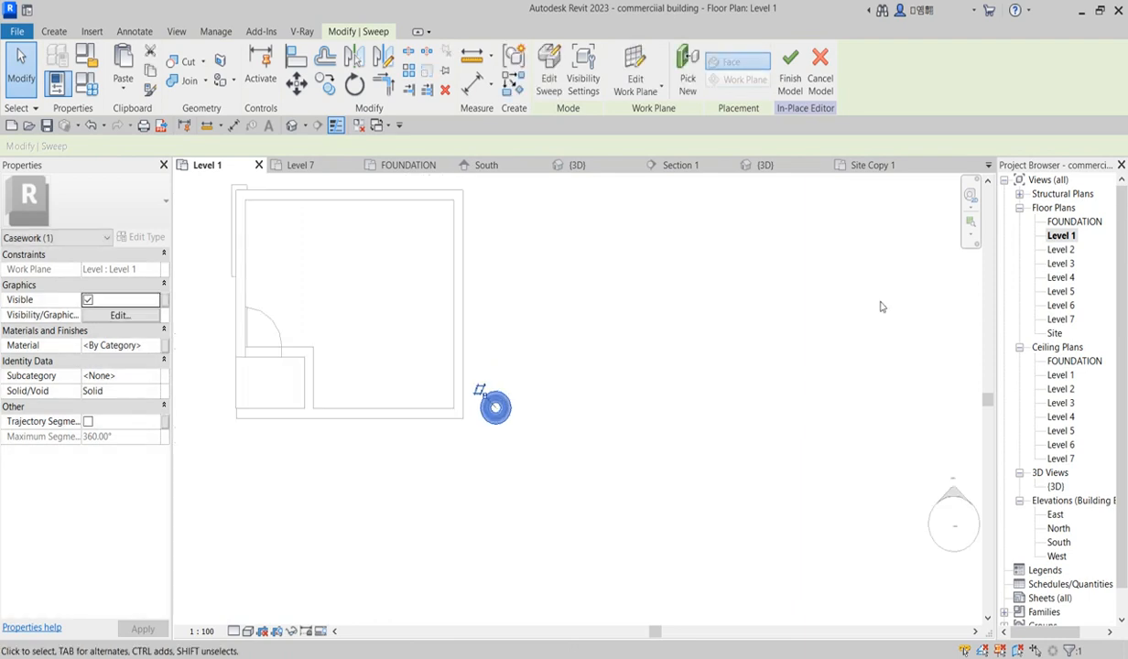
Step: In the FOUNDATION plan, copy the swept post twice eastward along the enclosure's front, the first copy 2900 mm away
{"action": "double_click", "coordinate": [1070, 222]}
{"action": "scroll", "coordinate": [622, 486], "scroll_direction": "up", "scroll_amount": 3}
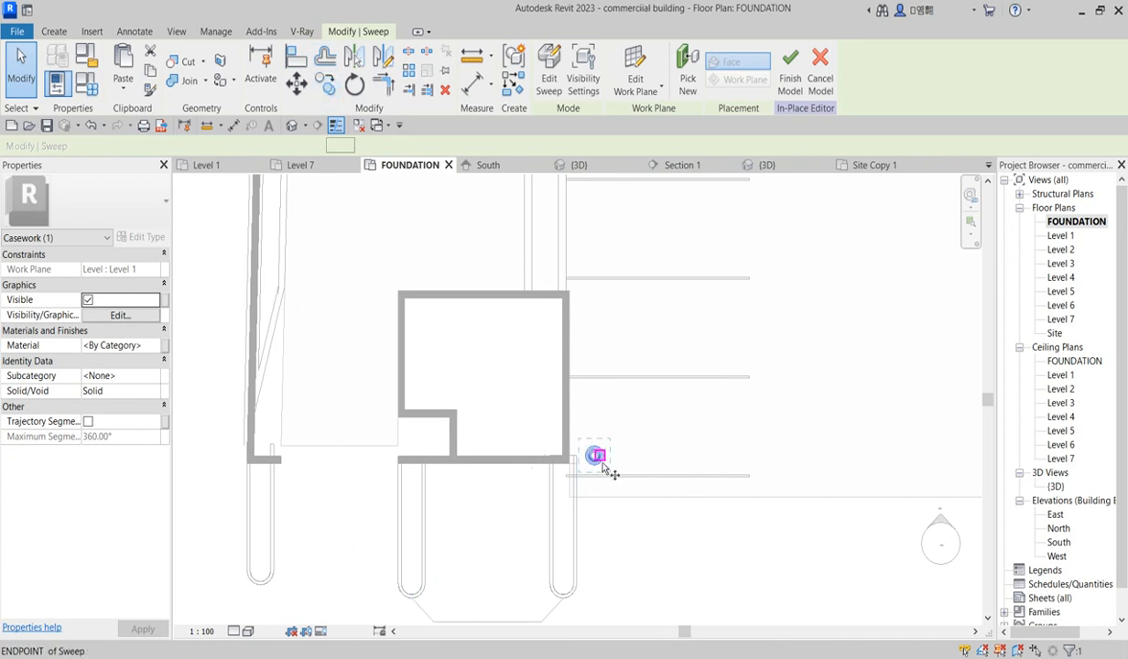
{"action": "key", "text": "c"}
{"action": "key", "text": "o"}
{"action": "left_click", "coordinate": [605, 463]}
{"action": "left_click", "coordinate": [708, 465]}
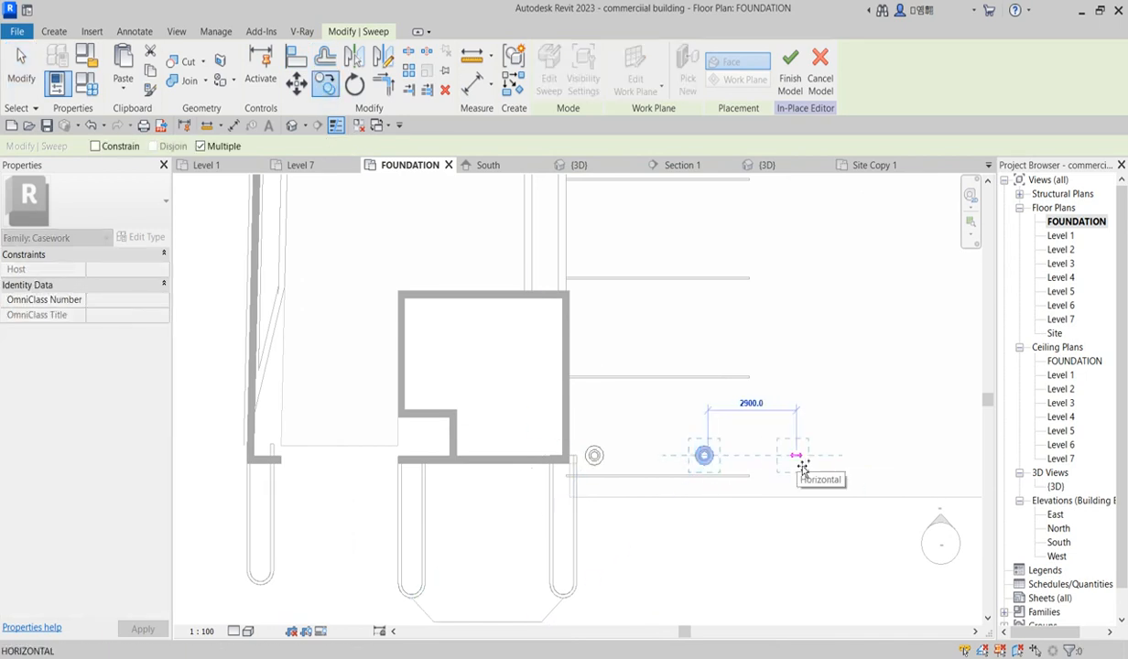
{"action": "left_click", "coordinate": [799, 463]}
{"action": "scroll", "coordinate": [587, 456], "scroll_direction": "down", "scroll_amount": 3}
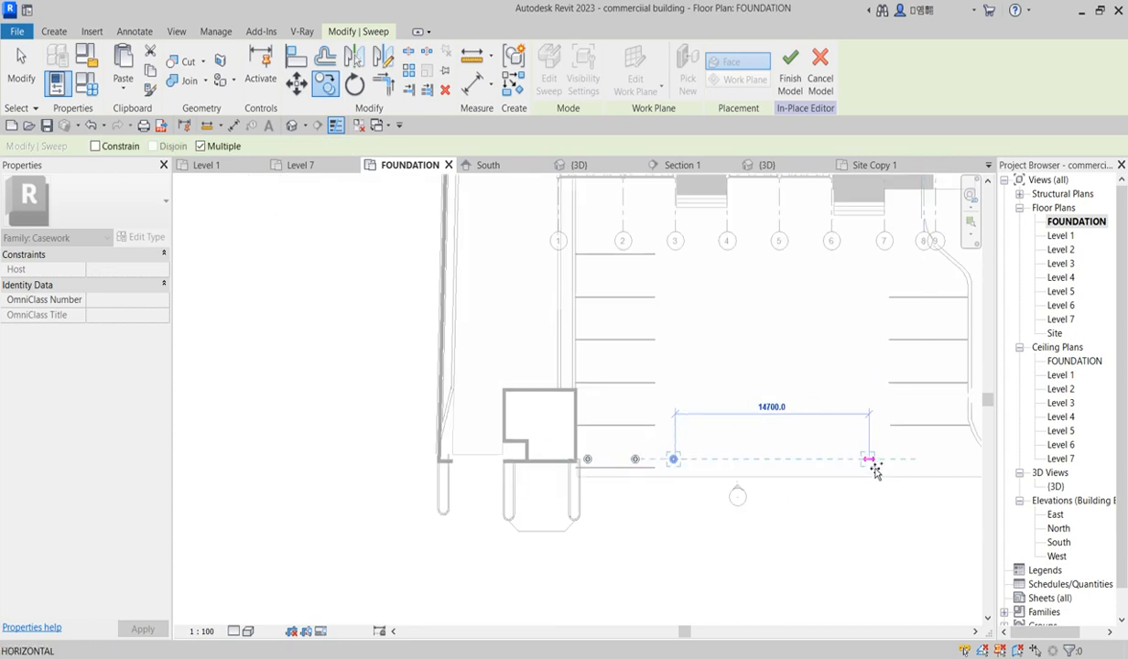
{"action": "scroll", "coordinate": [839, 479], "scroll_direction": "down", "scroll_amount": 2}
{"action": "key", "text": "Escape"}
{"action": "key", "text": "Escape"}
{"action": "scroll", "coordinate": [712, 434], "scroll_direction": "up", "scroll_amount": 5}
{"action": "left_click", "coordinate": [701, 466]}
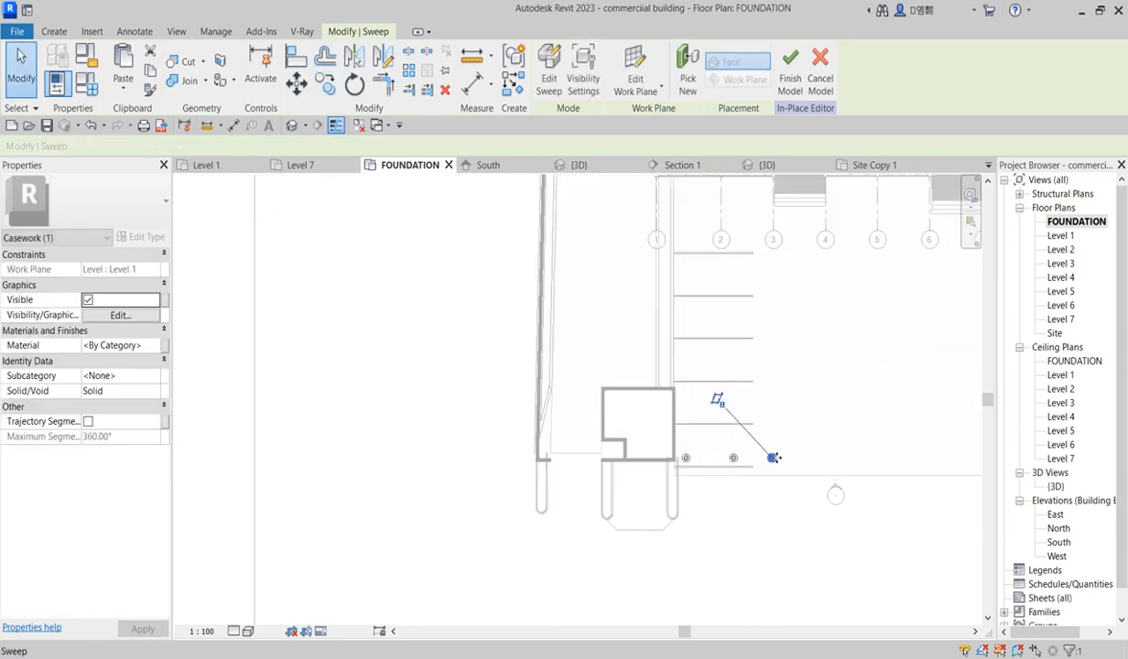
{"action": "scroll", "coordinate": [694, 465], "scroll_direction": "up", "scroll_amount": 2}
{"action": "key", "text": "Escape"}
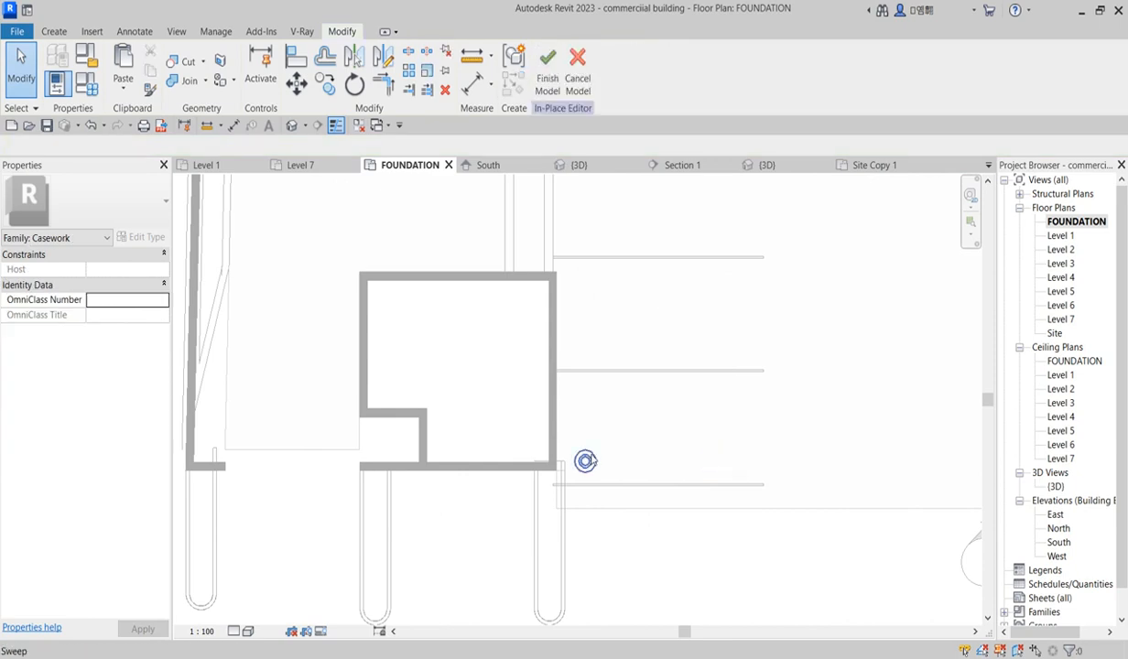
{"action": "left_click", "coordinate": [568, 442]}
{"action": "key", "text": "c"}
{"action": "key", "text": "o"}
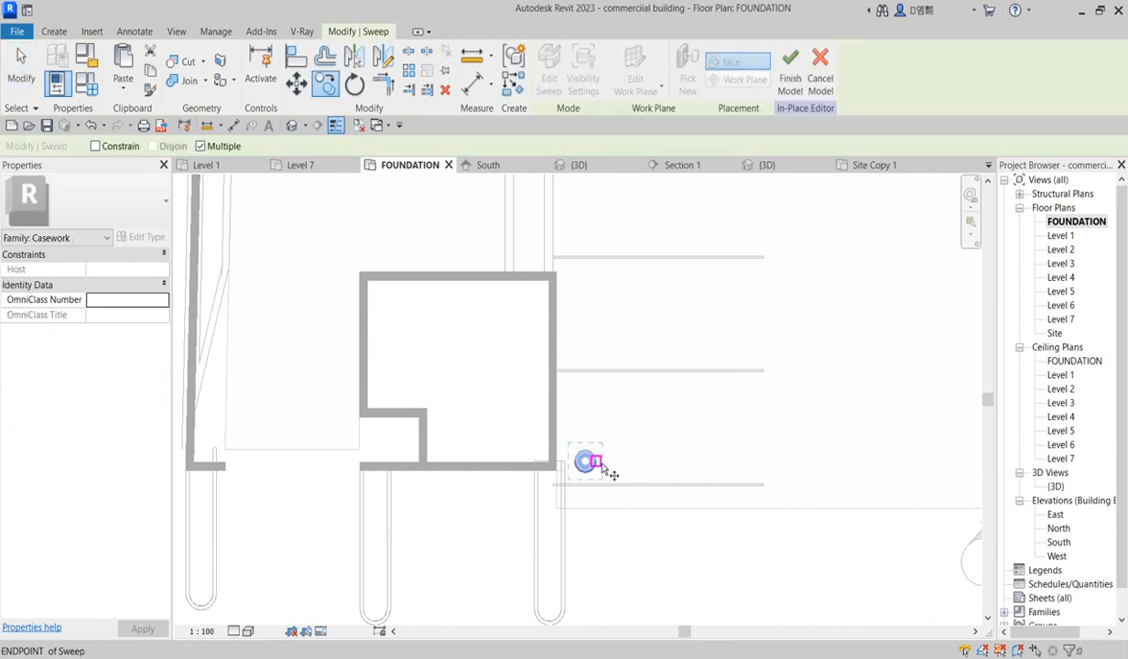
{"action": "left_click", "coordinate": [606, 472]}
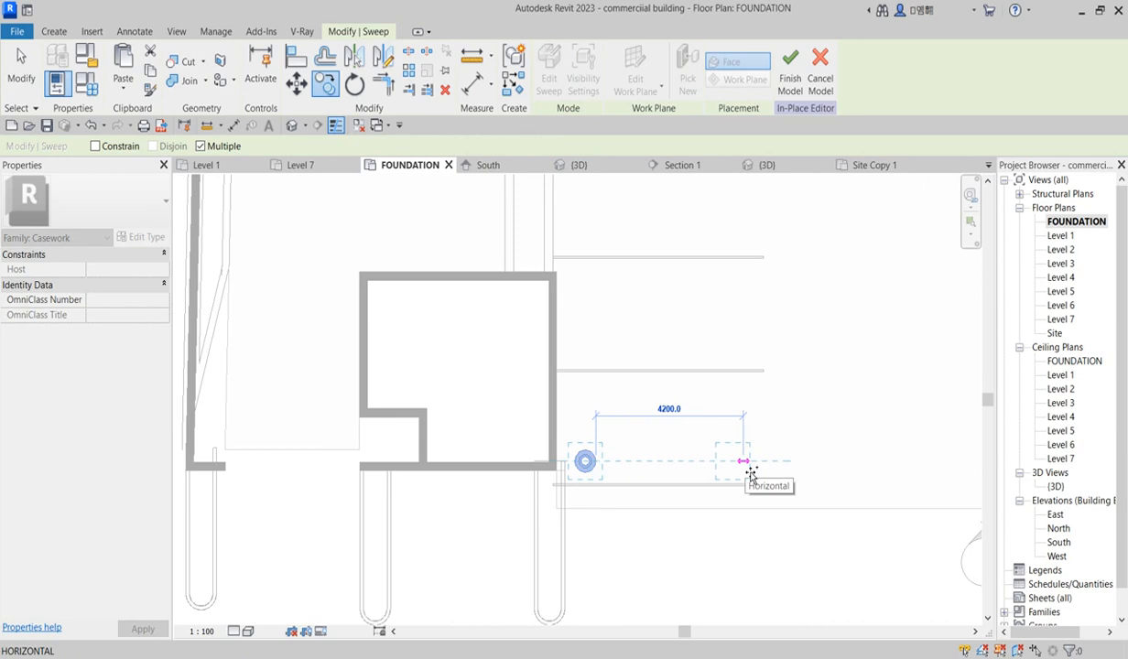
{"action": "scroll", "coordinate": [733, 466], "scroll_direction": "down", "scroll_amount": 2}
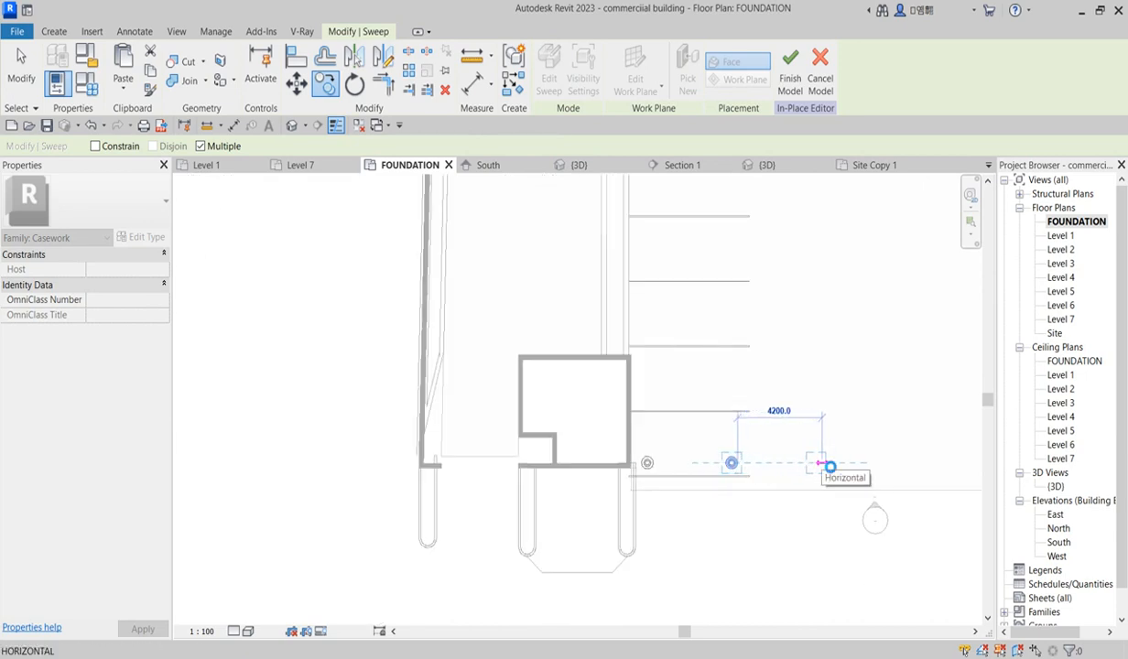
{"action": "scroll", "coordinate": [746, 540], "scroll_direction": "down", "scroll_amount": 2}
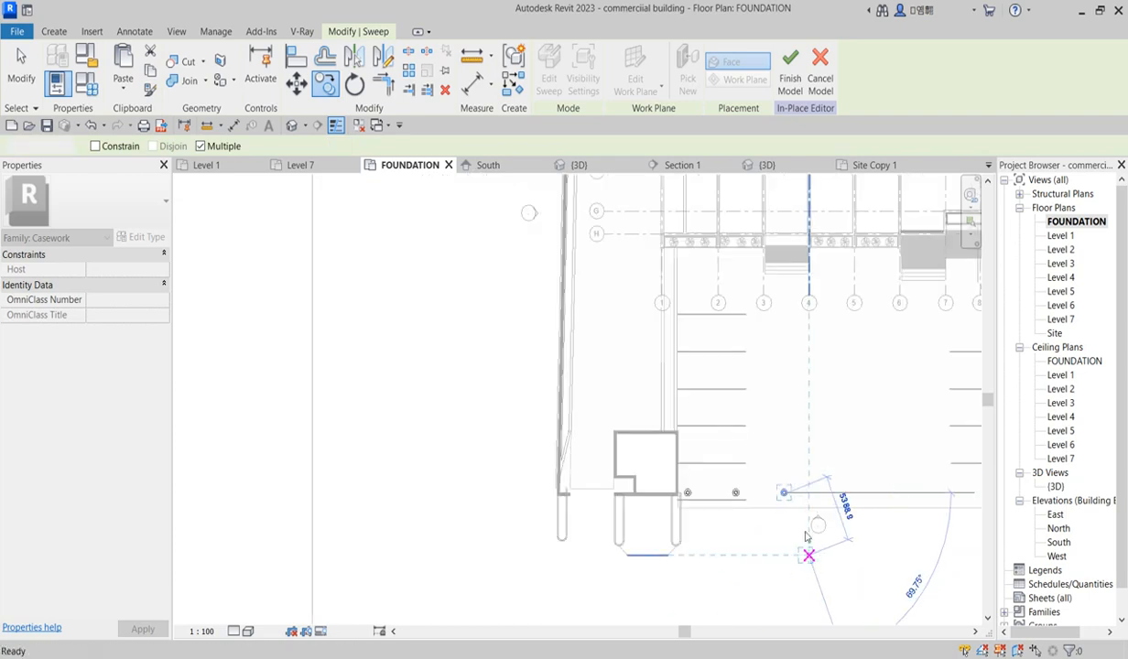
{"action": "key", "text": "Escape"}
Step: Select the three swept posts and mirror them about a vertical axis drawn east of them
{"action": "scroll", "coordinate": [752, 458], "scroll_direction": "down", "scroll_amount": 2}
{"action": "scroll", "coordinate": [668, 479], "scroll_direction": "up", "scroll_amount": 2}
{"action": "left_click_drag", "start_coordinate": [693, 450], "coordinate": [856, 518]}
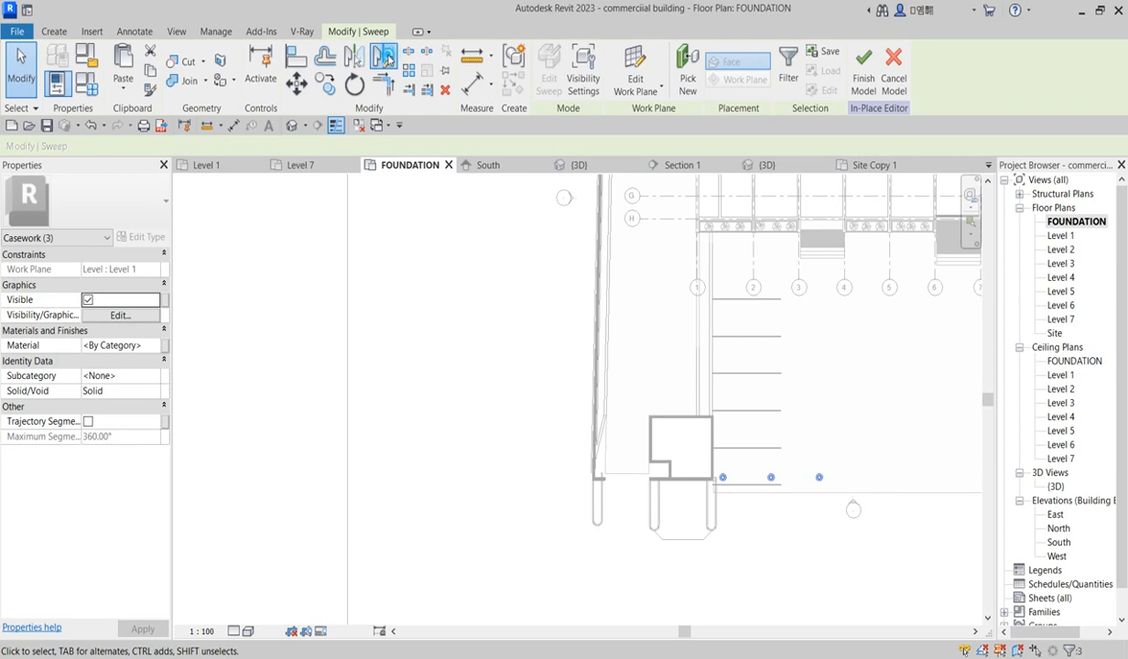
{"action": "left_click", "coordinate": [384, 58]}
{"action": "left_click", "coordinate": [904, 477]}
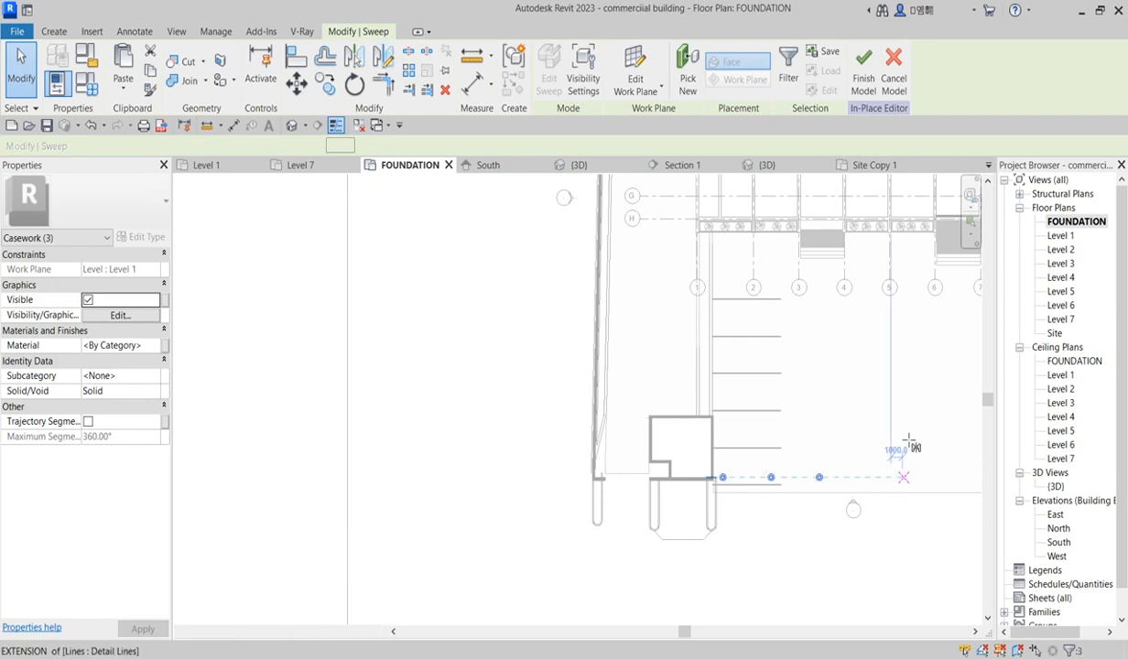
{"action": "left_click", "coordinate": [904, 433]}
Step: Move the three mirrored posts west so the outermost one sits against the building's generic 200mm wall
{"action": "scroll", "coordinate": [596, 468], "scroll_direction": "down", "scroll_amount": 2}
{"action": "scroll", "coordinate": [596, 468], "scroll_direction": "down", "scroll_amount": 2}
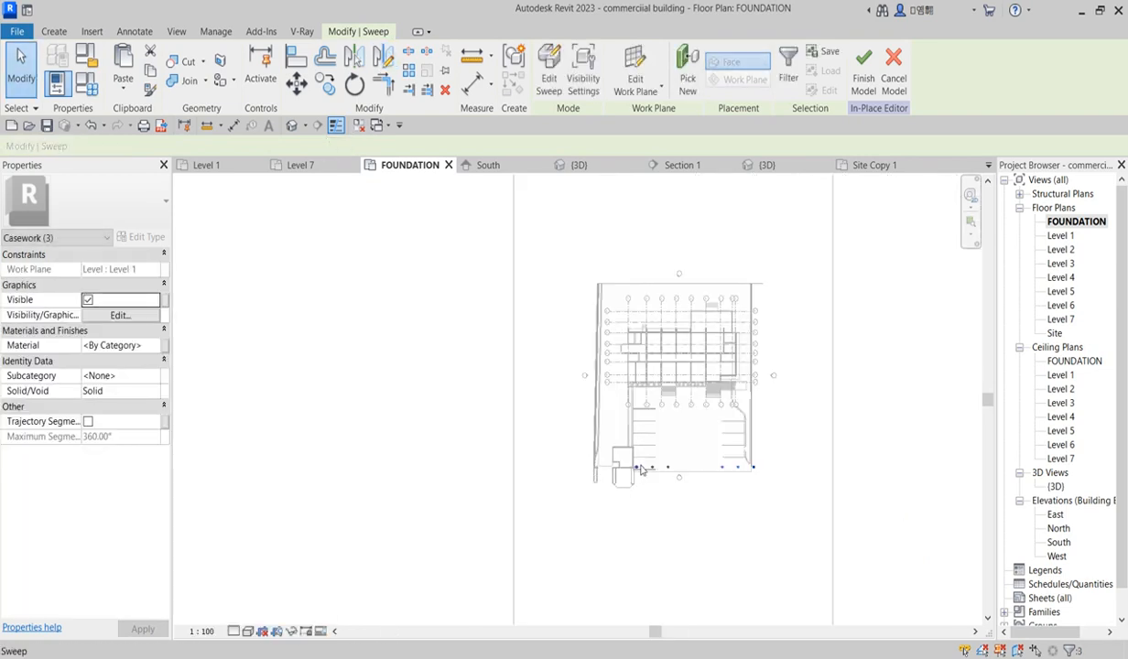
{"action": "scroll", "coordinate": [641, 470], "scroll_direction": "up", "scroll_amount": 3}
{"action": "left_click", "coordinate": [296, 83]}
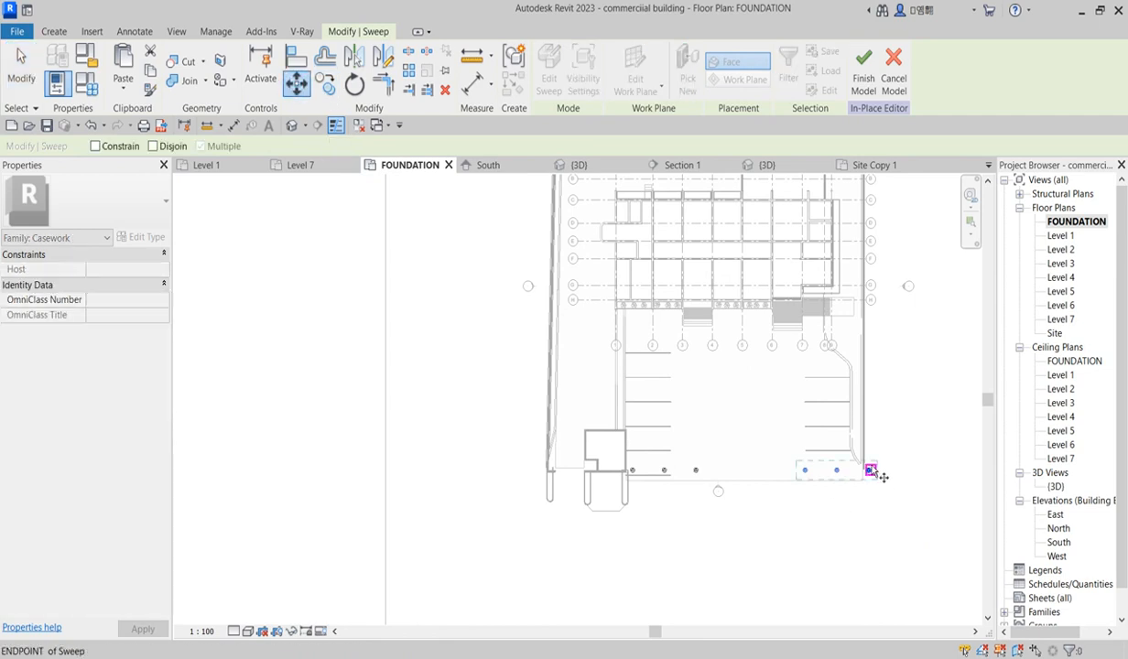
{"action": "scroll", "coordinate": [872, 470], "scroll_direction": "up", "scroll_amount": 4}
{"action": "left_click", "coordinate": [874, 469]}
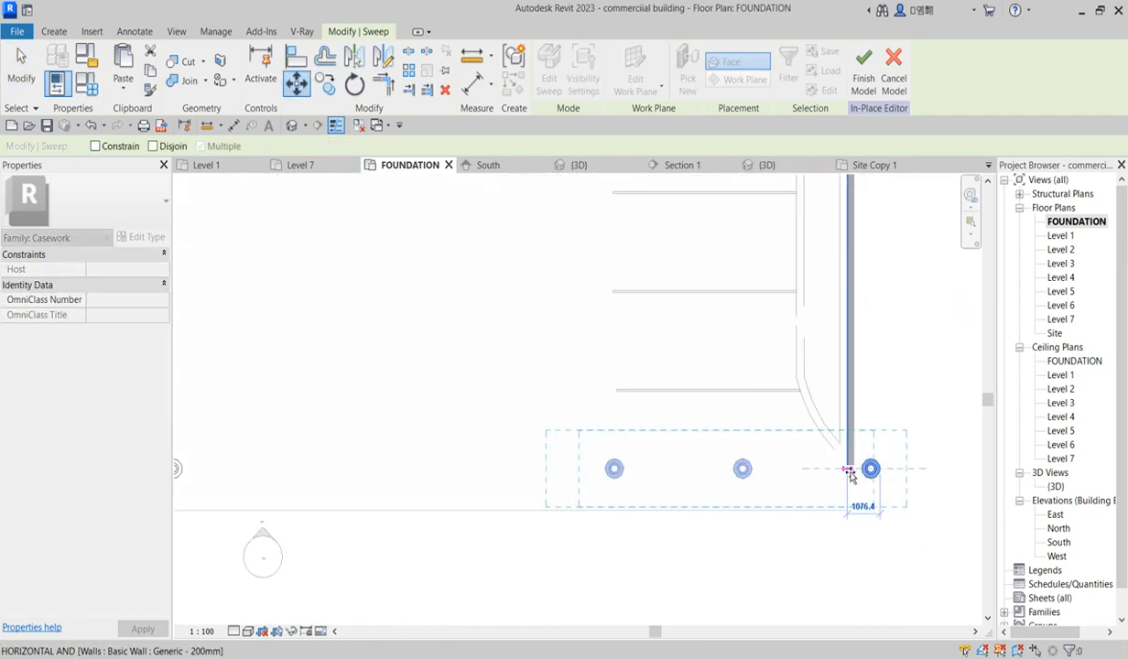
{"action": "left_click", "coordinate": [848, 470]}
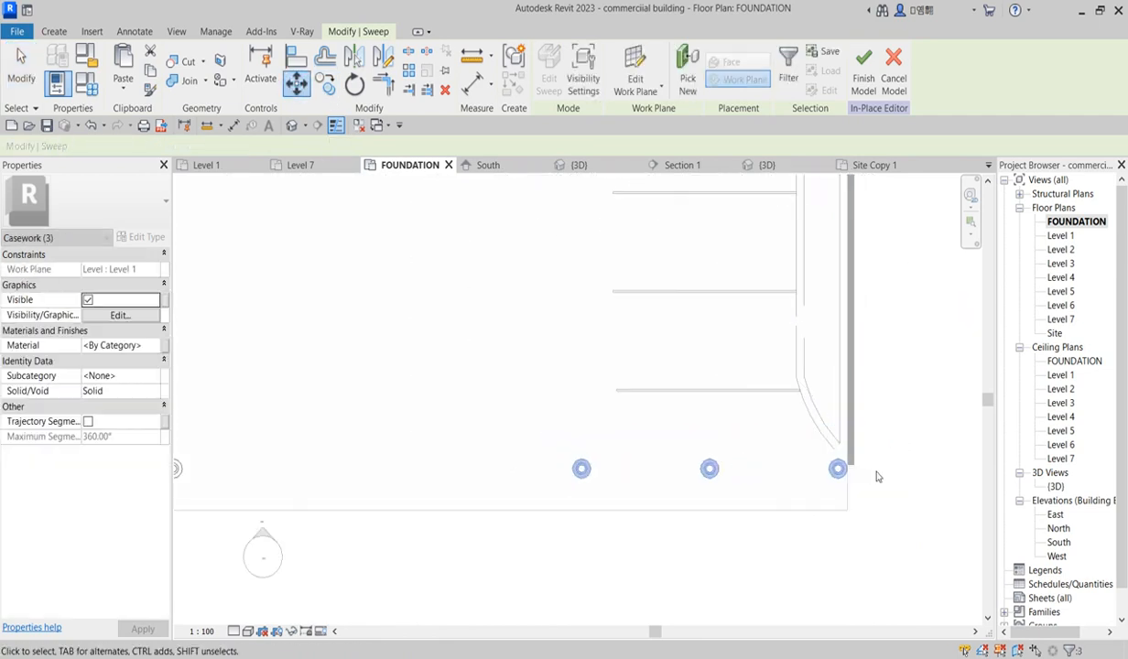
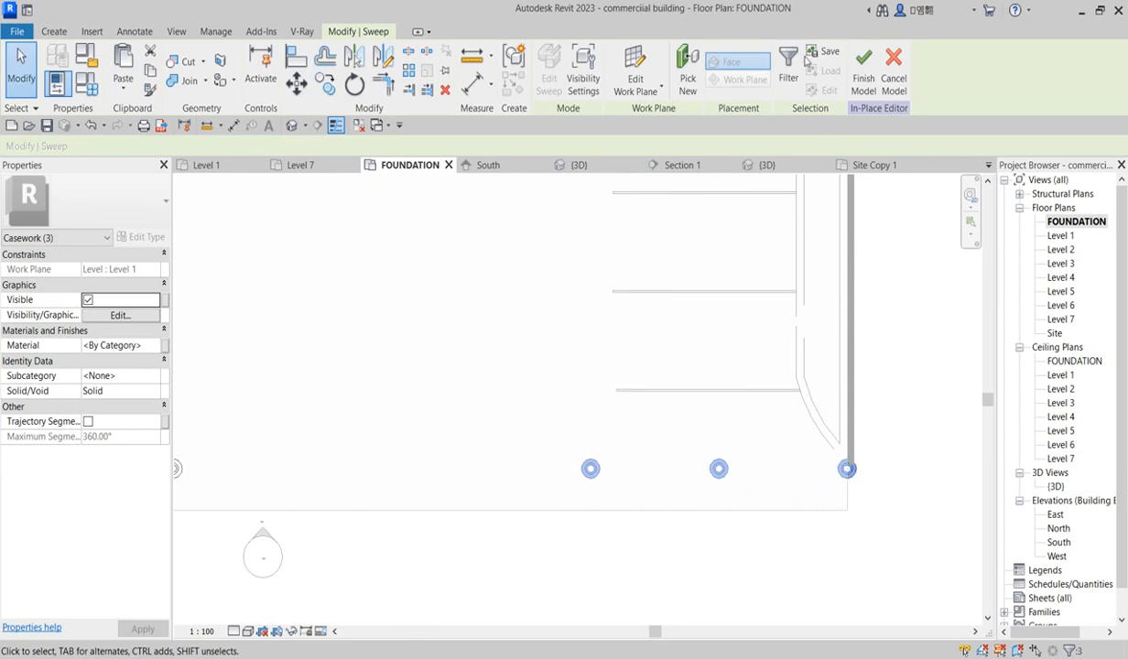
Step: Finish the in-place post model and inspect the posts around the site in the 3D view
{"action": "left_click", "coordinate": [865, 71]}
{"action": "double_click", "coordinate": [1056, 486]}
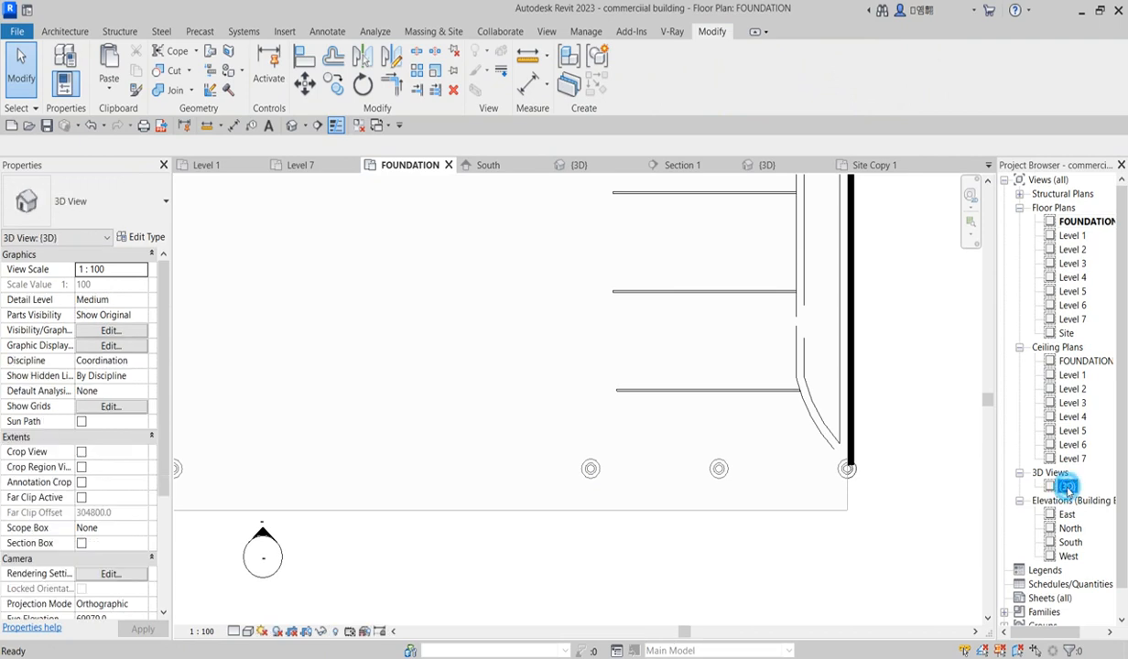
{"action": "scroll", "coordinate": [806, 462], "scroll_direction": "down", "scroll_amount": 5}
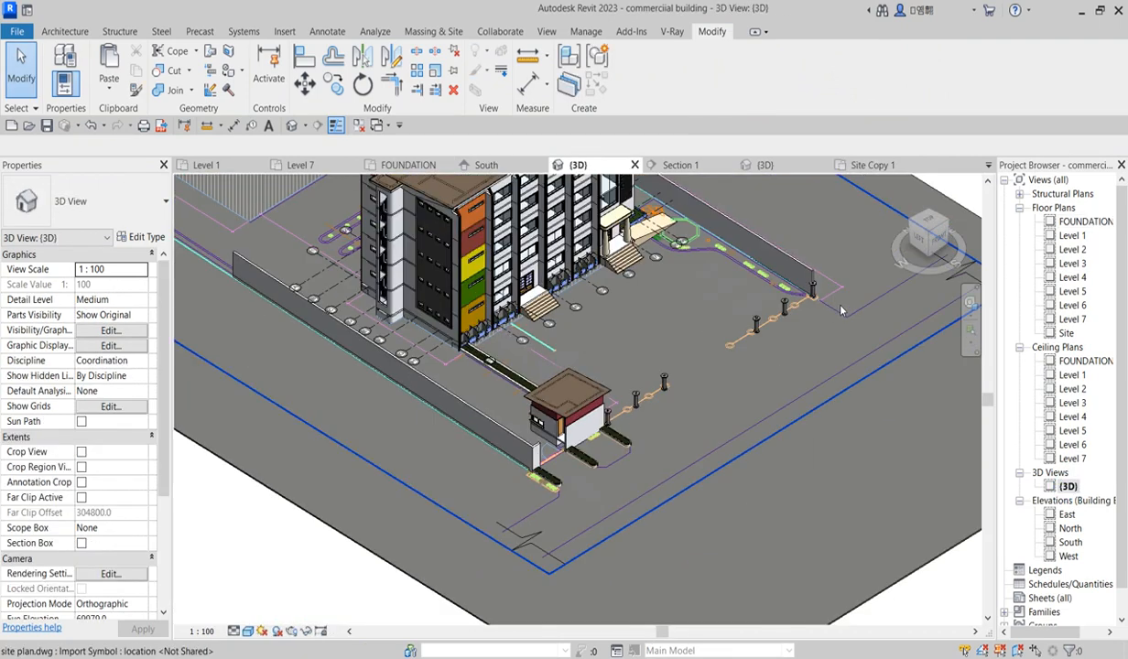
{"action": "scroll", "coordinate": [652, 394], "scroll_direction": "up", "scroll_amount": 4}
{"action": "scroll", "coordinate": [652, 397], "scroll_direction": "down", "scroll_amount": 3}
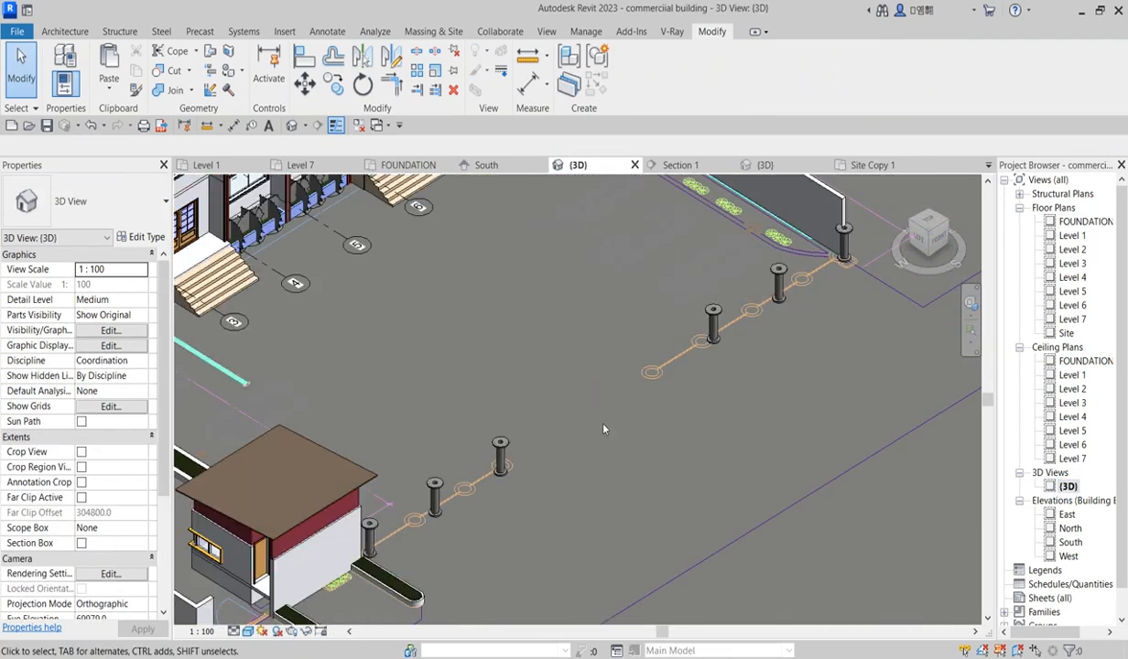
{"action": "scroll", "coordinate": [716, 331], "scroll_direction": "down", "scroll_amount": 2}
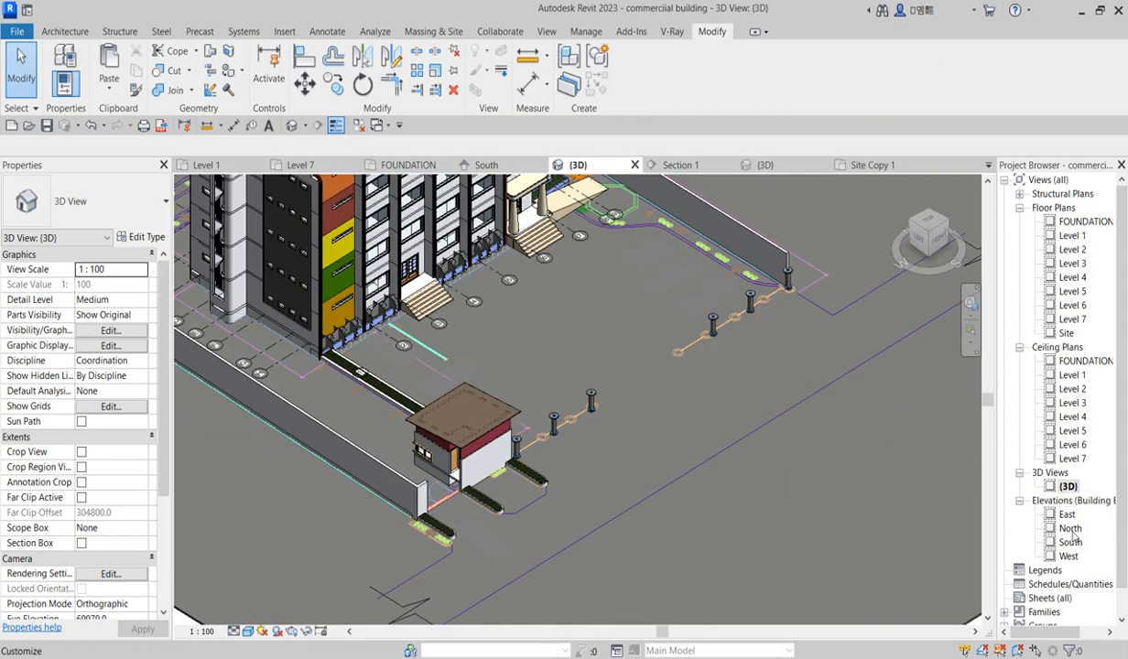
Step: In the Level 1 plan, draw a grid line about 10400 mm long from the enclosure's front corner through the three posts
{"action": "double_click", "coordinate": [1073, 236]}
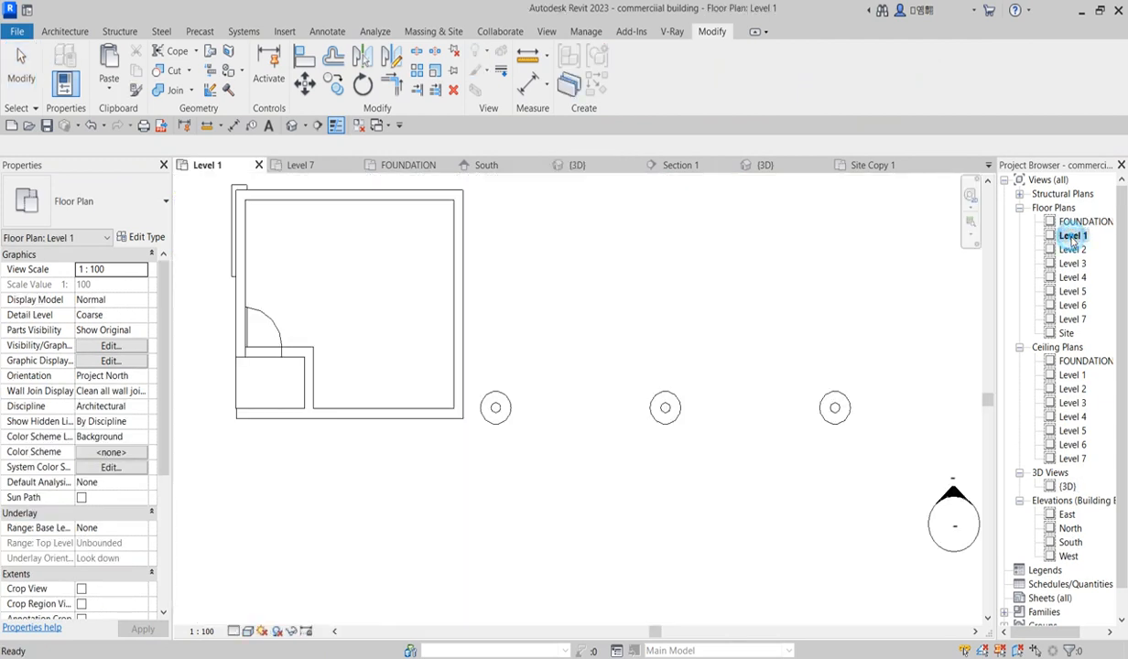
{"action": "scroll", "coordinate": [613, 385], "scroll_direction": "down", "scroll_amount": 5}
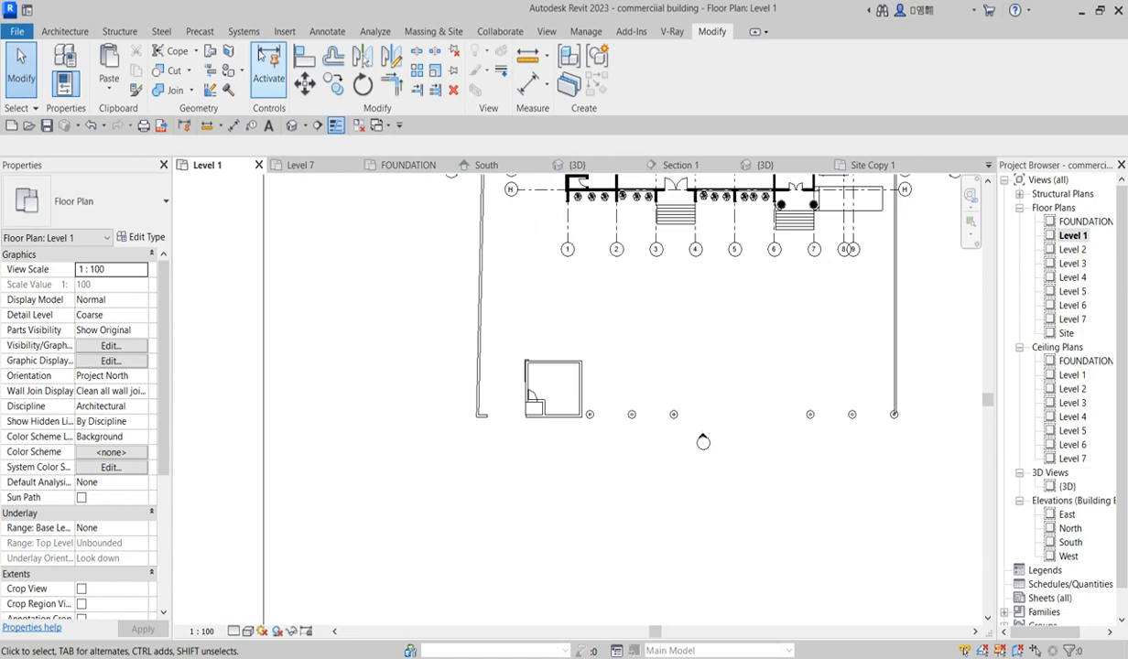
{"action": "left_click", "coordinate": [66, 31]}
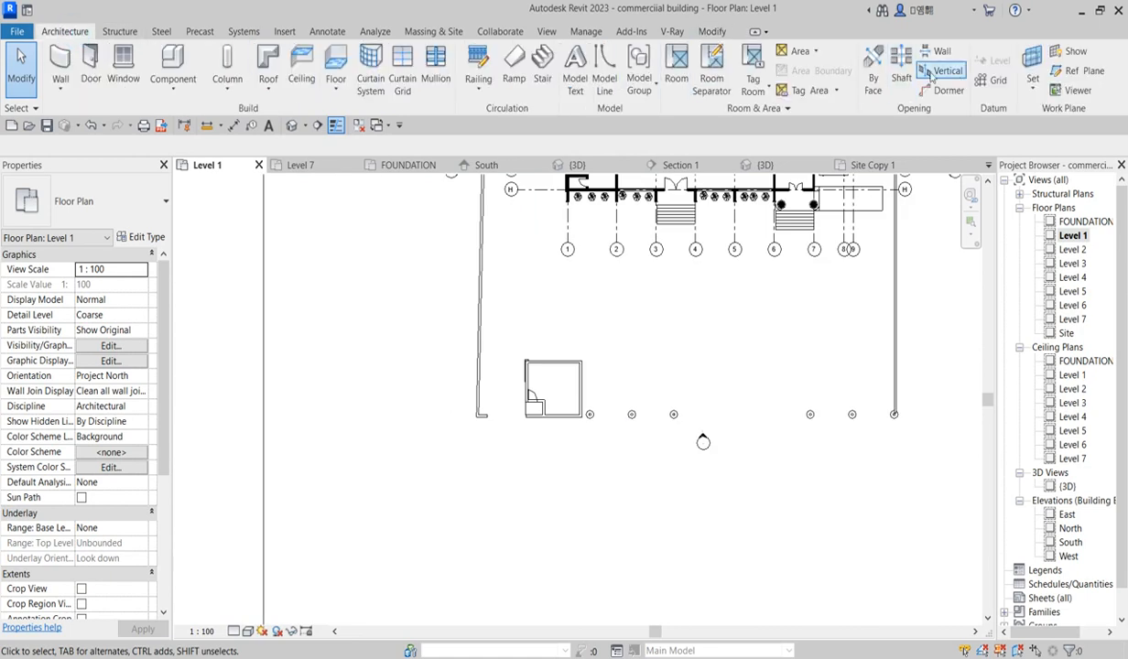
{"action": "left_click", "coordinate": [995, 81]}
{"action": "scroll", "coordinate": [587, 423], "scroll_direction": "up", "scroll_amount": 5}
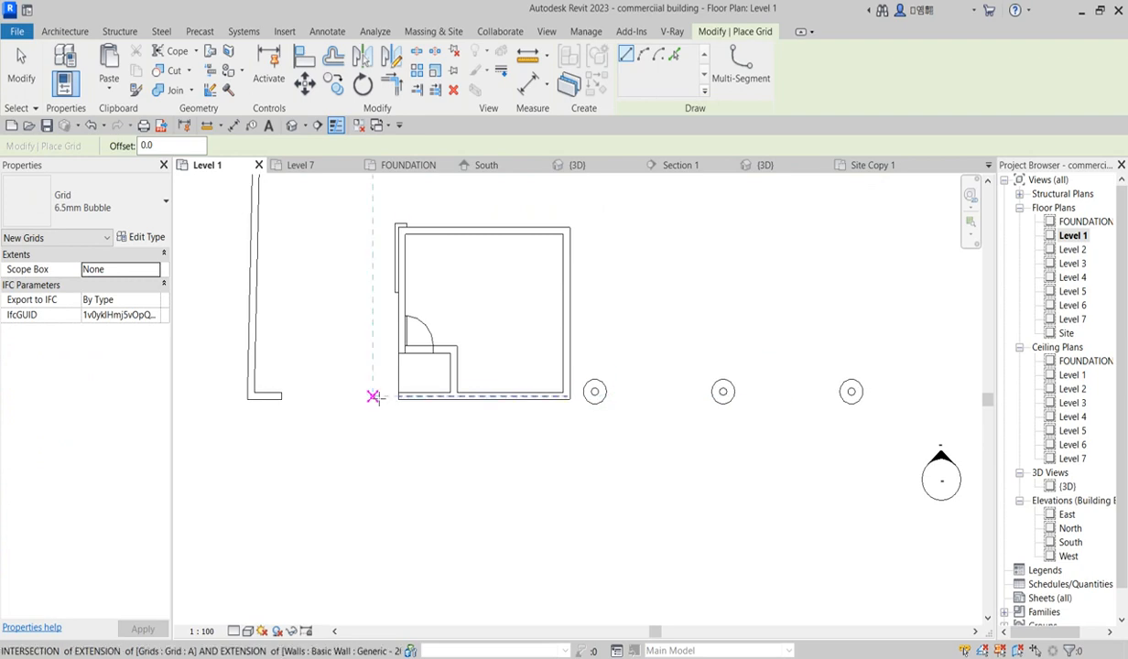
{"action": "left_click", "coordinate": [570, 397]}
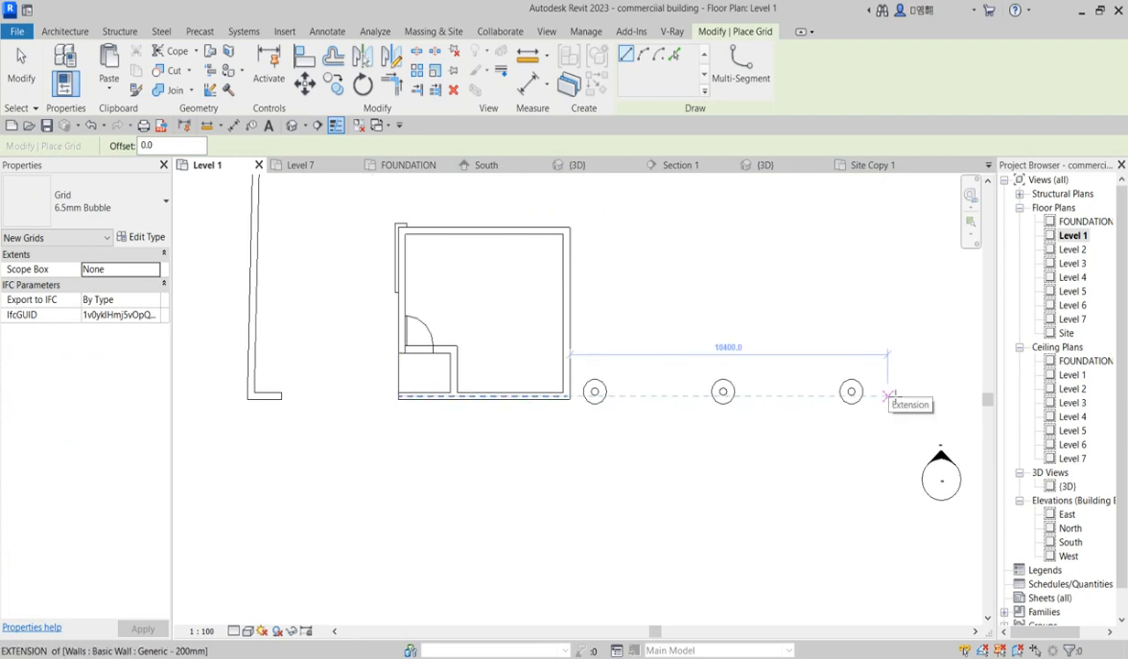
{"action": "left_click", "coordinate": [888, 395]}
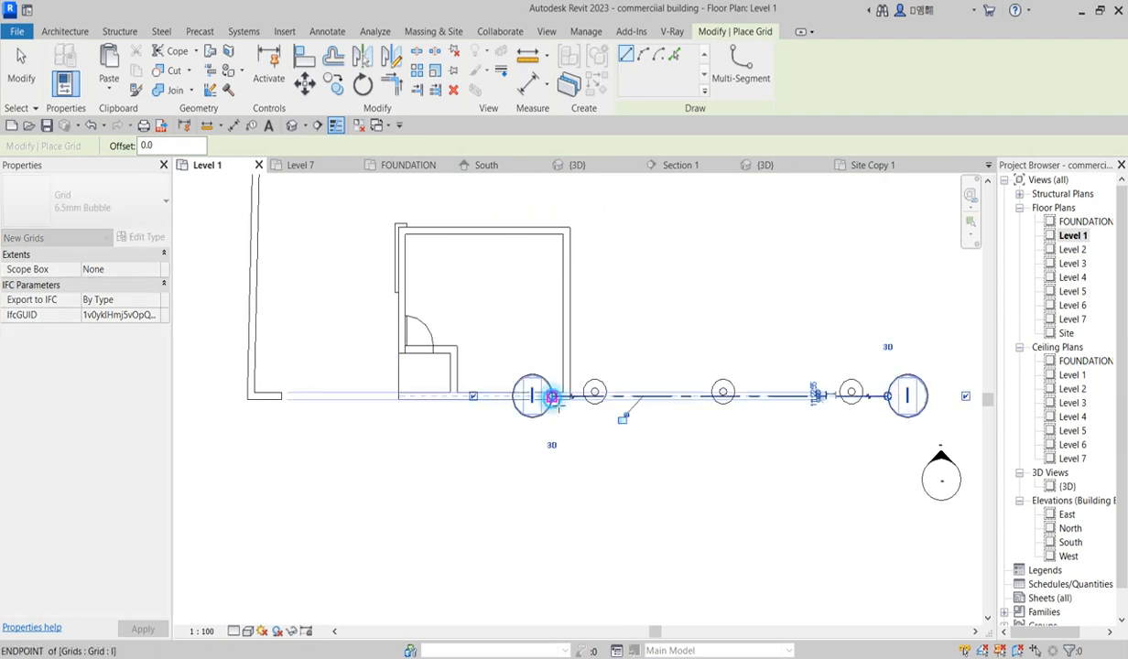
{"action": "left_click", "coordinate": [552, 400]}
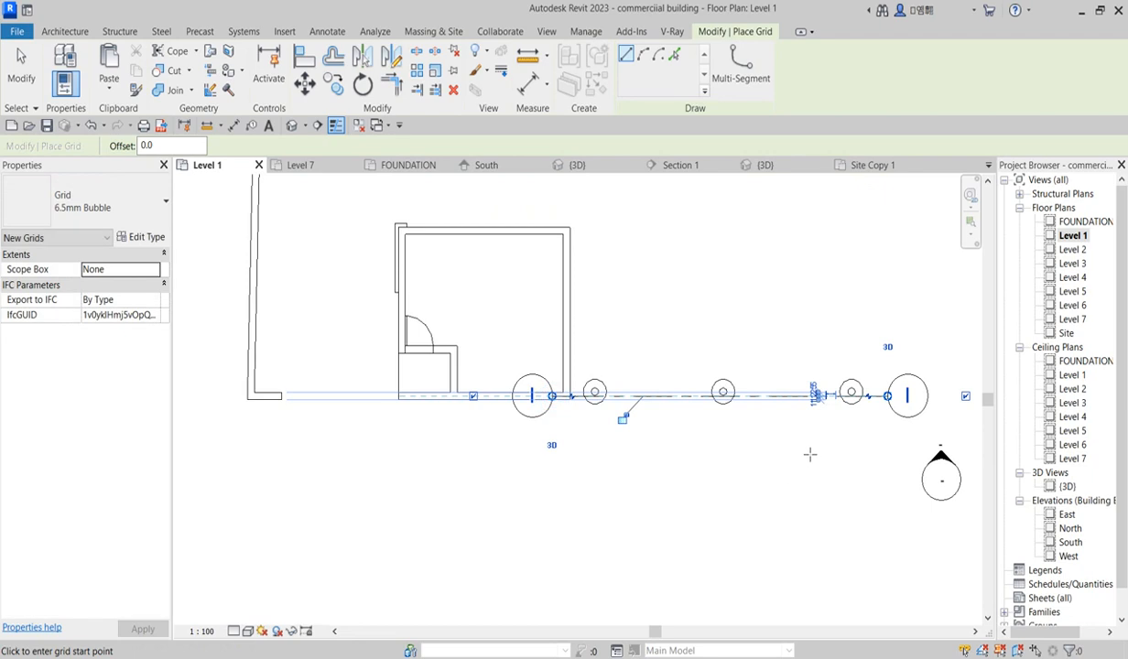
{"action": "left_click", "coordinate": [305, 84]}
Step: Adjust the new grid line's end beside the enclosure's corner
{"action": "scroll", "coordinate": [635, 408], "scroll_direction": "up", "scroll_amount": 3}
{"action": "scroll", "coordinate": [591, 400], "scroll_direction": "up", "scroll_amount": 2}
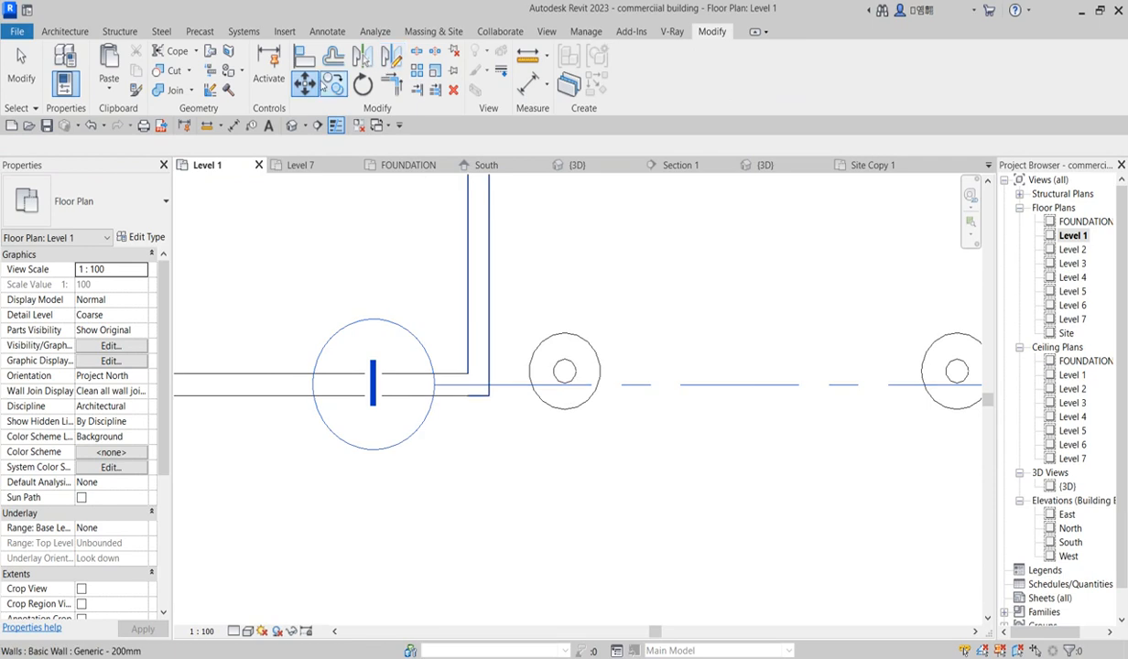
{"action": "left_click", "coordinate": [568, 396]}
{"action": "scroll", "coordinate": [568, 396], "scroll_direction": "up", "scroll_amount": 3}
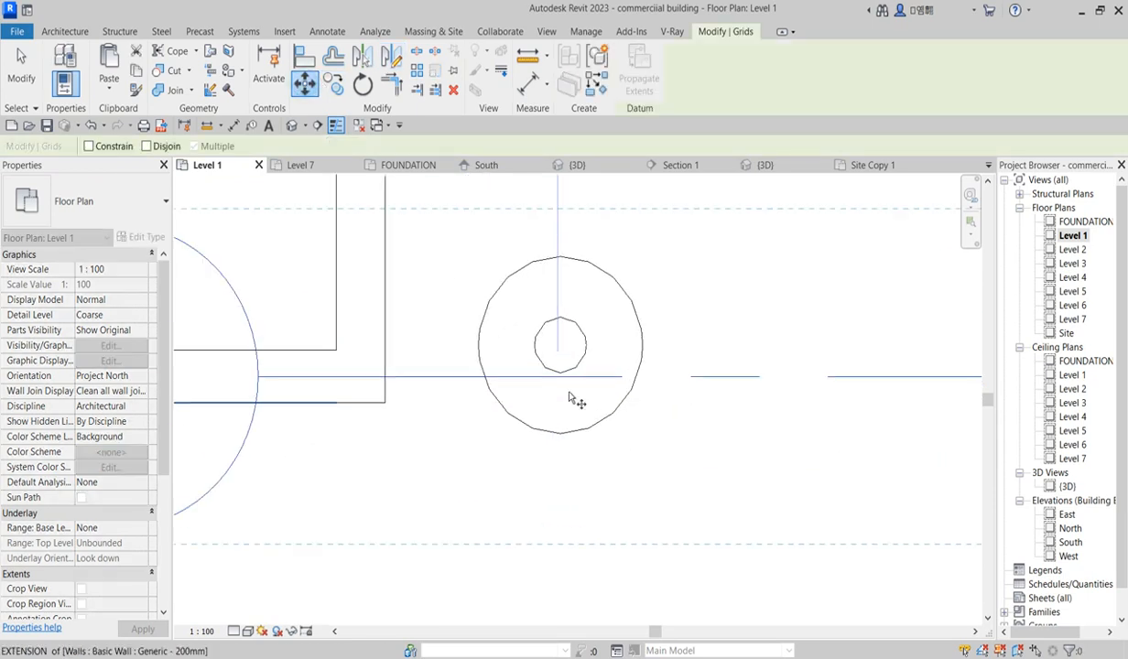
{"action": "left_click", "coordinate": [583, 378]}
{"action": "scroll", "coordinate": [590, 351], "scroll_direction": "up", "scroll_amount": 5}
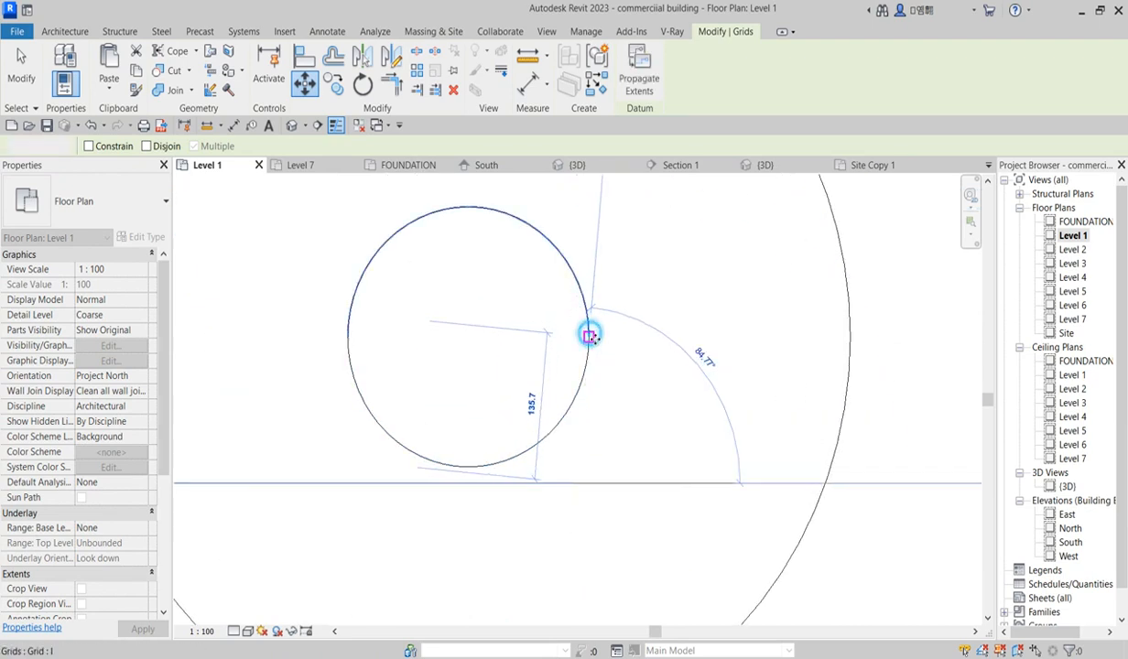
{"action": "left_click", "coordinate": [587, 328]}
{"action": "scroll", "coordinate": [600, 412], "scroll_direction": "down", "scroll_amount": 4}
{"action": "scroll", "coordinate": [607, 452], "scroll_direction": "down", "scroll_amount": 8}
{"action": "scroll", "coordinate": [689, 491], "scroll_direction": "down", "scroll_amount": 4}
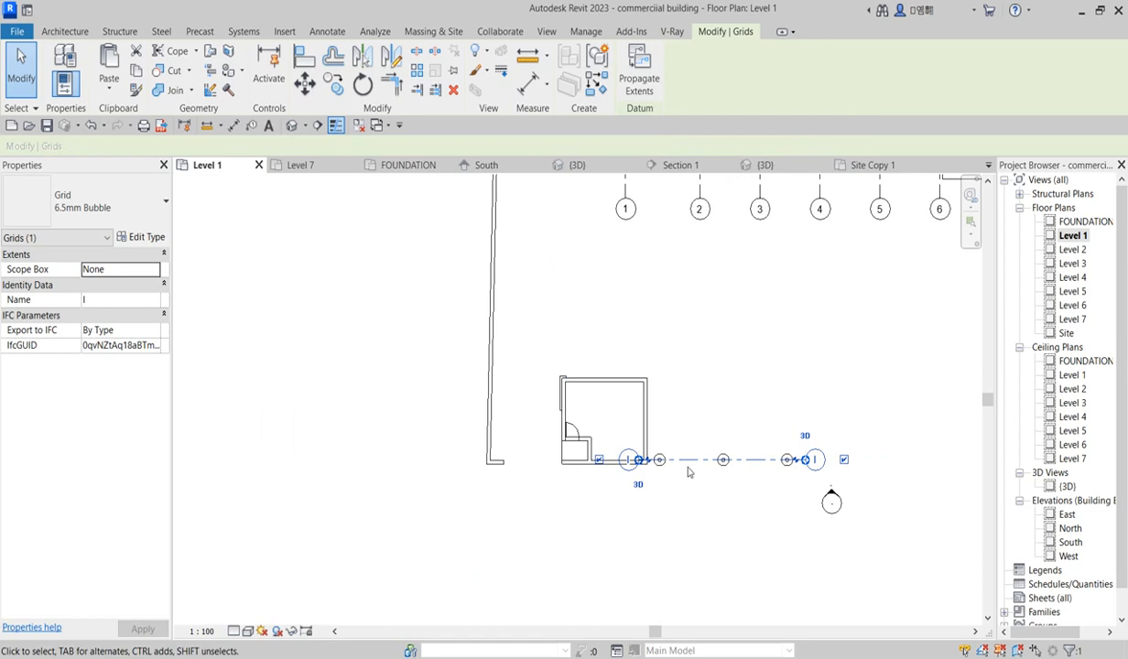
Step: Select the swept posts and open their in-place model for editing
{"action": "left_click", "coordinate": [729, 327]}
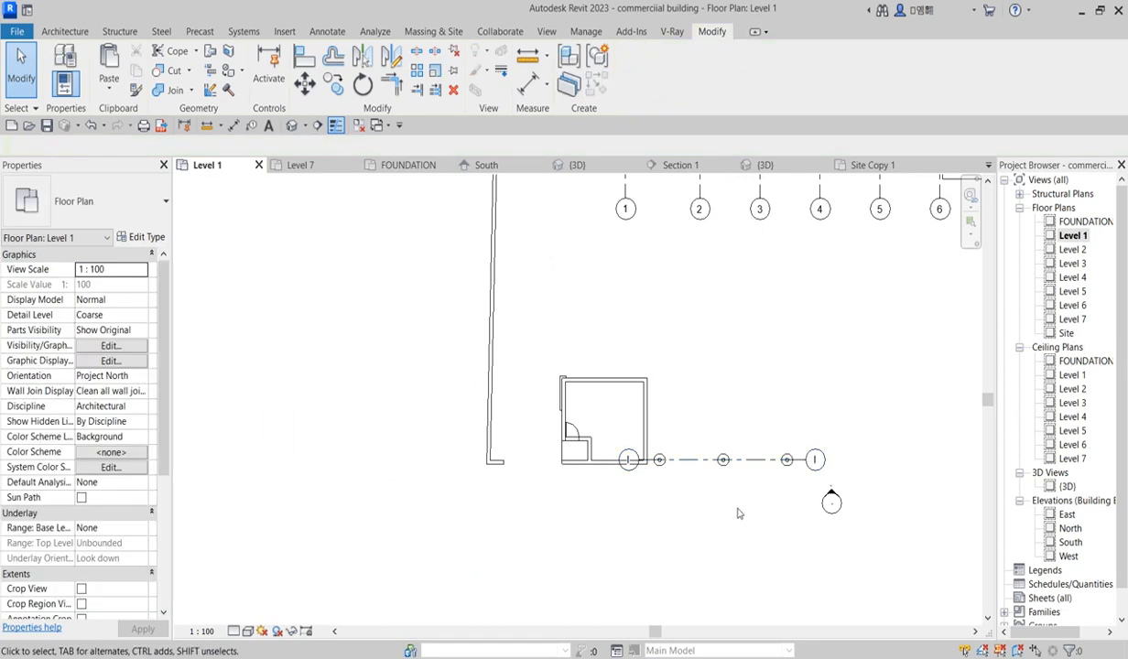
{"action": "left_click", "coordinate": [722, 461]}
{"action": "left_click", "coordinate": [630, 85]}
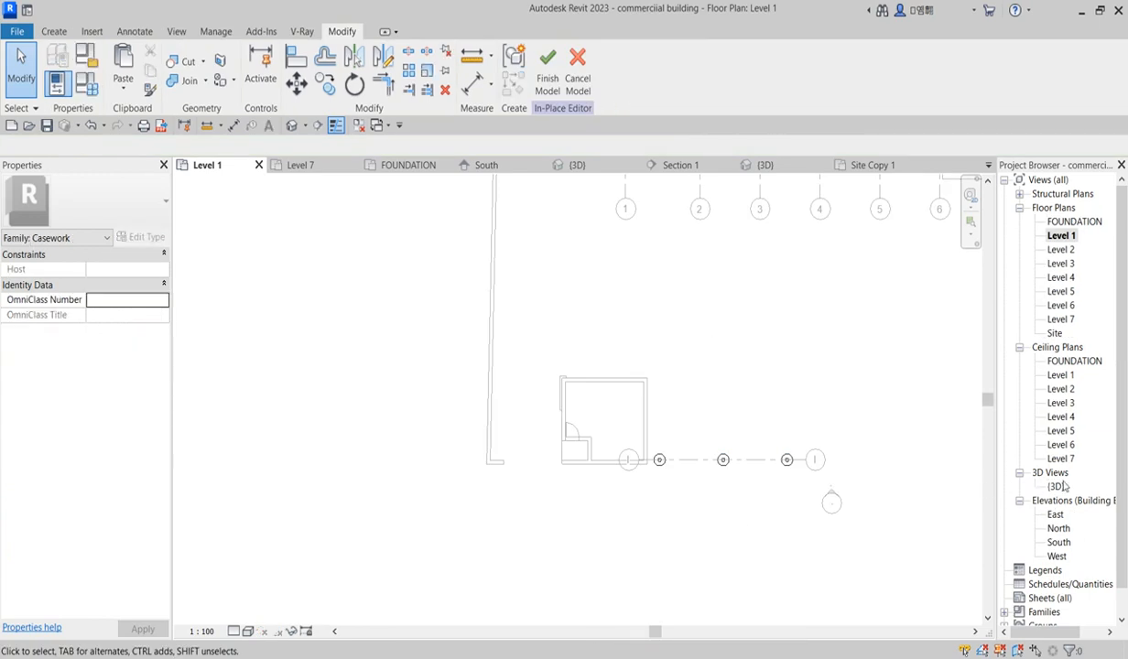
Step: In the South elevation, start a new sweep path sketch with its work plane set to Grid : I
{"action": "double_click", "coordinate": [1059, 544]}
{"action": "scroll", "coordinate": [433, 486], "scroll_direction": "down", "scroll_amount": 3}
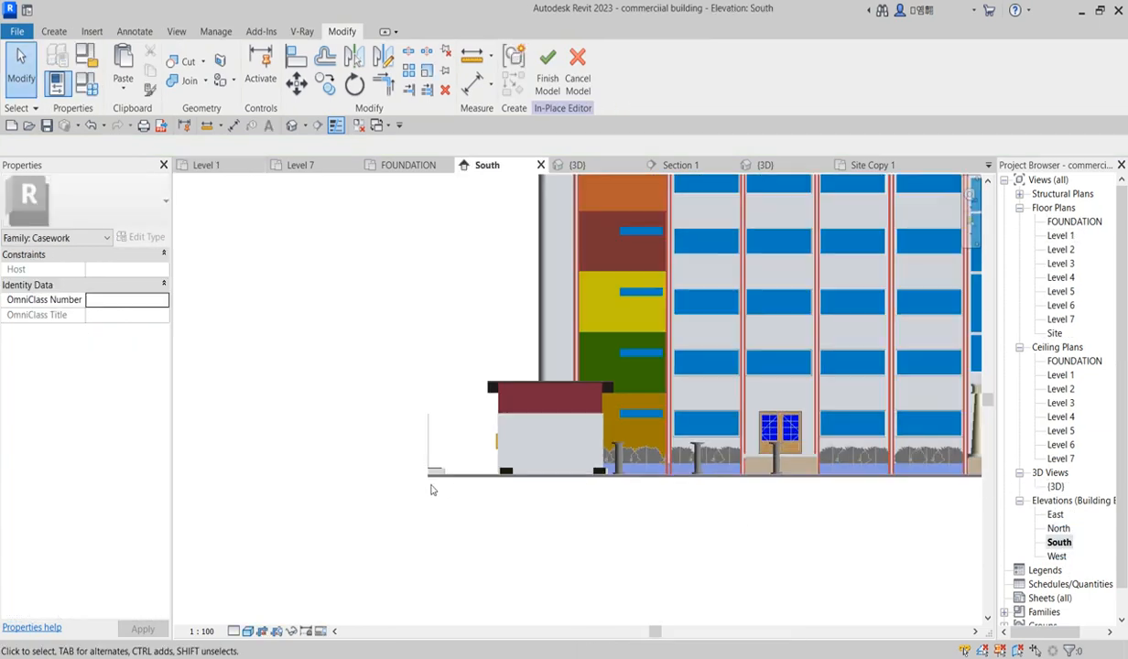
{"action": "scroll", "coordinate": [799, 504], "scroll_direction": "up", "scroll_amount": 3}
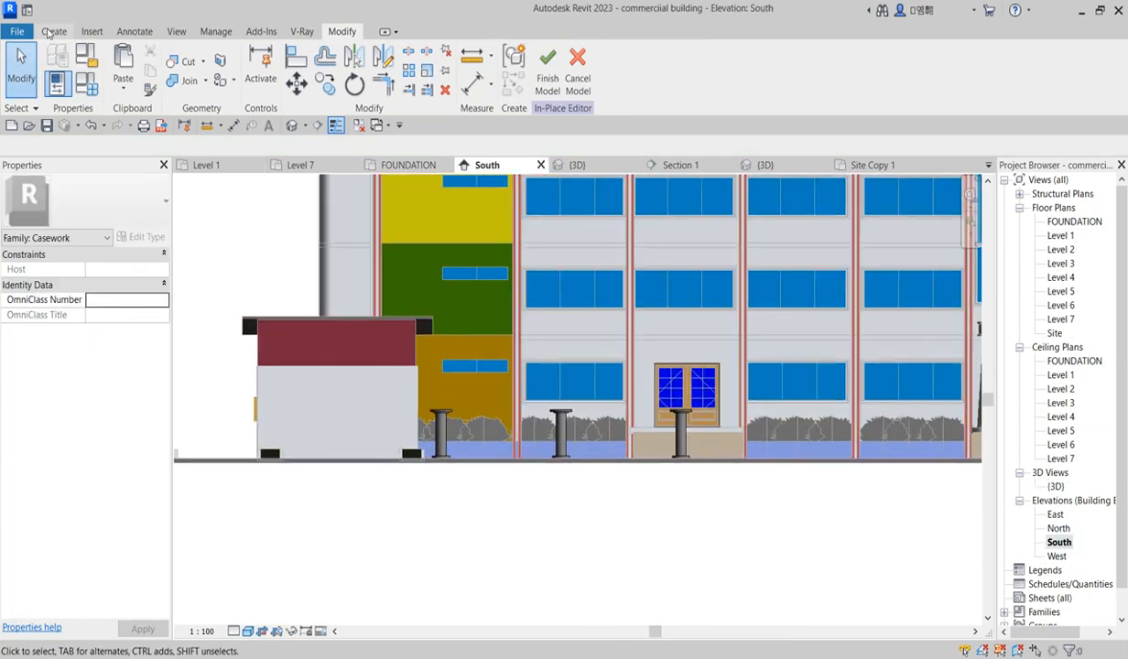
{"action": "left_click", "coordinate": [53, 31]}
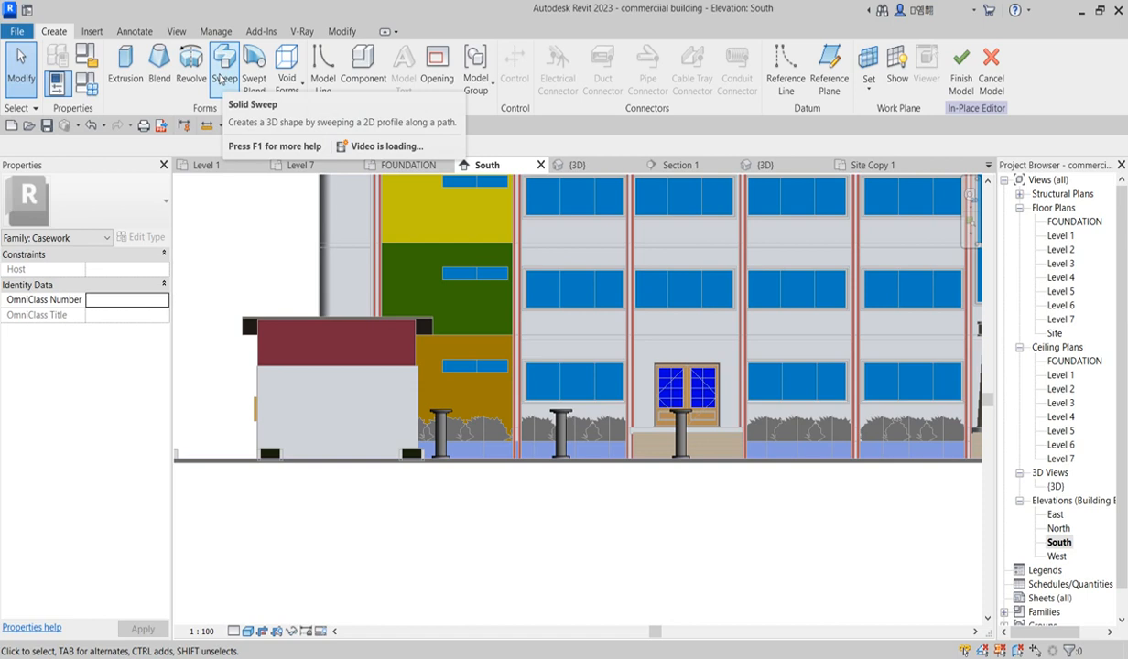
{"action": "left_click", "coordinate": [226, 88]}
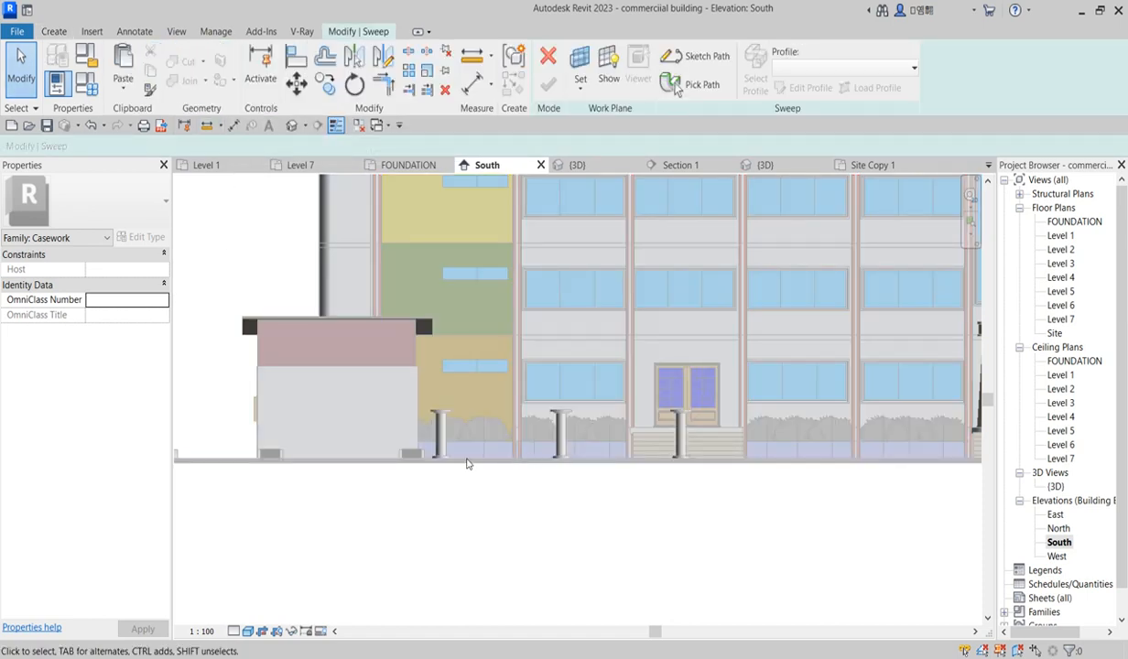
{"action": "scroll", "coordinate": [466, 464], "scroll_direction": "up", "scroll_amount": 2}
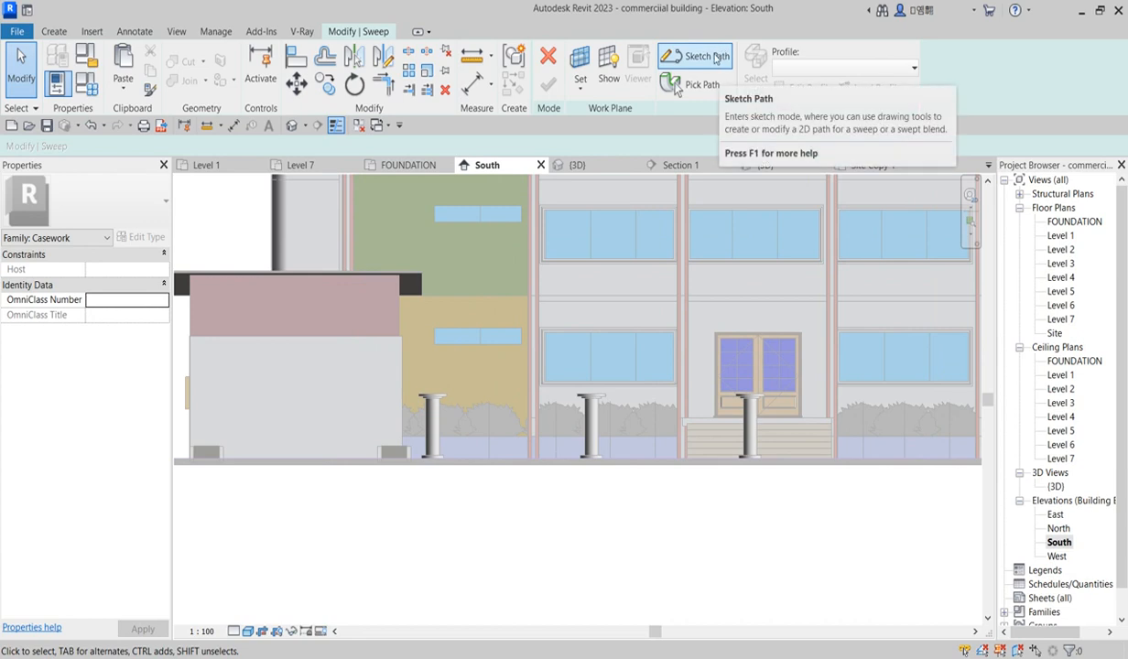
{"action": "left_click", "coordinate": [716, 59]}
{"action": "left_click", "coordinate": [642, 312]}
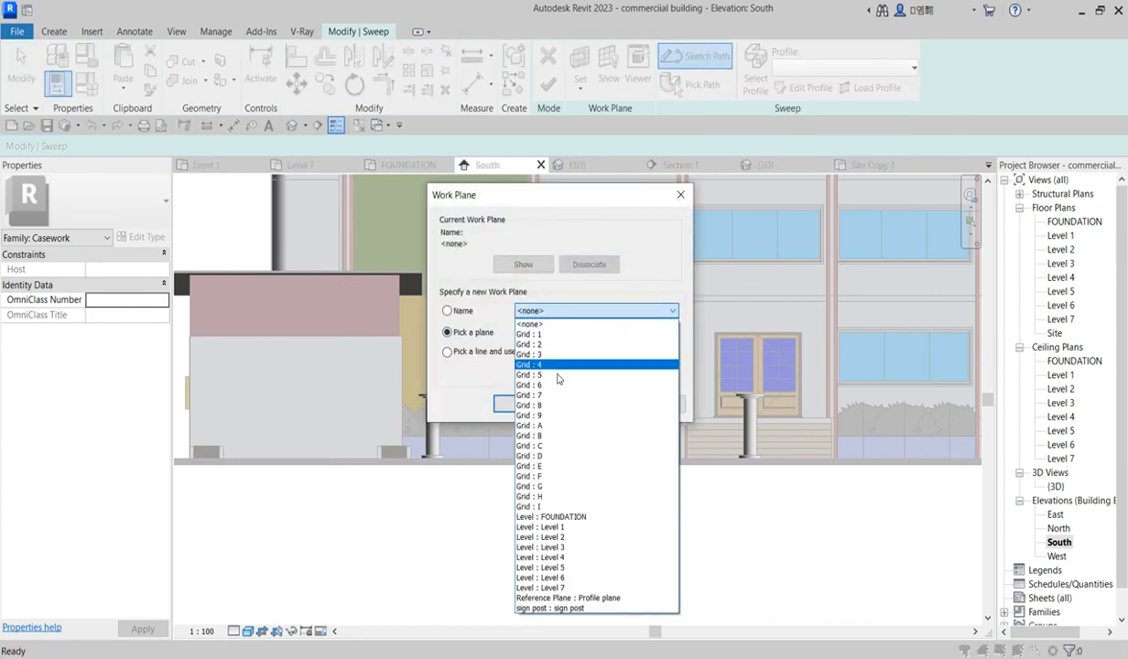
{"action": "left_click", "coordinate": [550, 507]}
{"action": "left_click", "coordinate": [520, 404]}
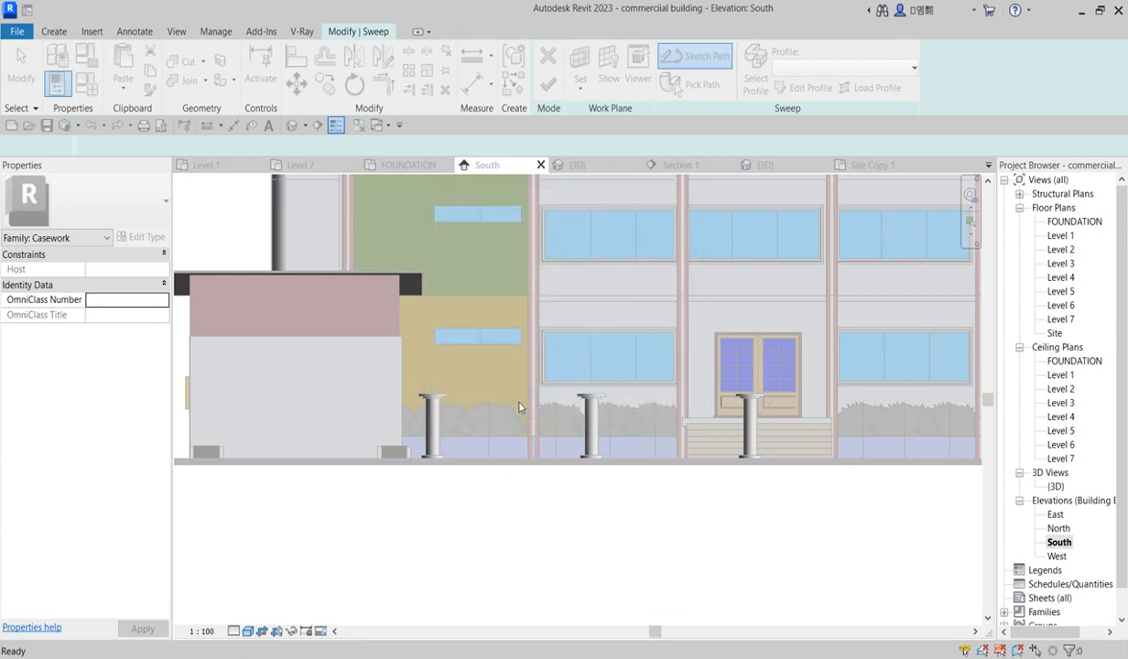
Step: Sketch a sagging three-point arc path between the tops of the first two posts
{"action": "scroll", "coordinate": [431, 416], "scroll_direction": "up", "scroll_amount": 4}
{"action": "scroll", "coordinate": [417, 378], "scroll_direction": "up", "scroll_amount": 2}
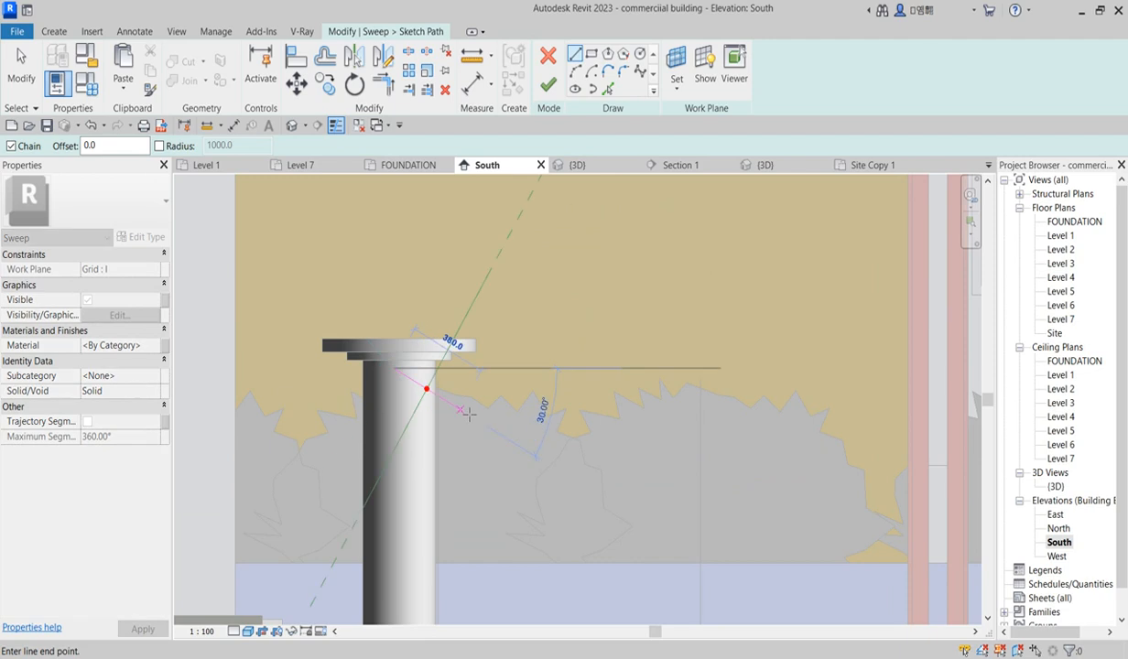
{"action": "scroll", "coordinate": [468, 415], "scroll_direction": "down", "scroll_amount": 4}
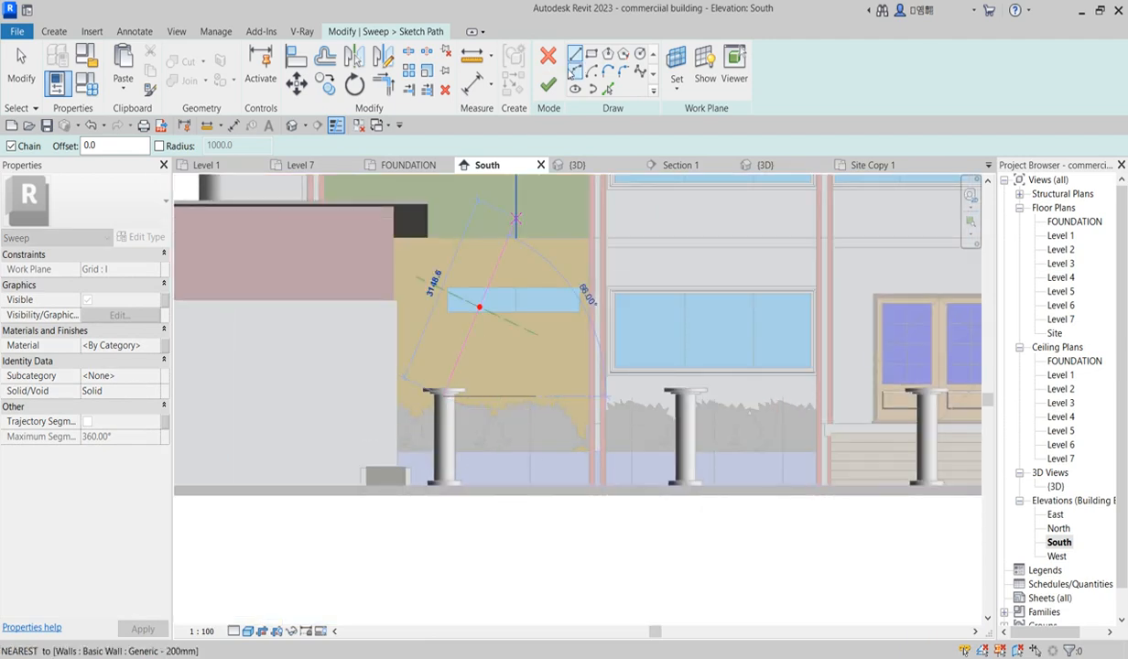
{"action": "left_click", "coordinate": [579, 72]}
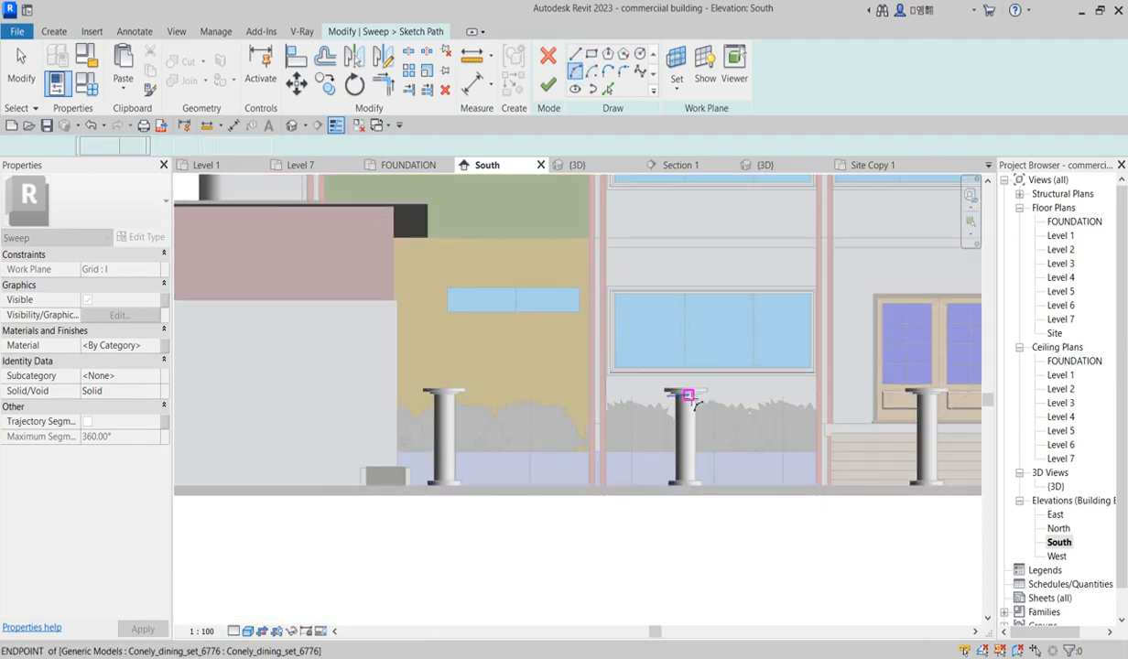
{"action": "scroll", "coordinate": [682, 395], "scroll_direction": "up", "scroll_amount": 3}
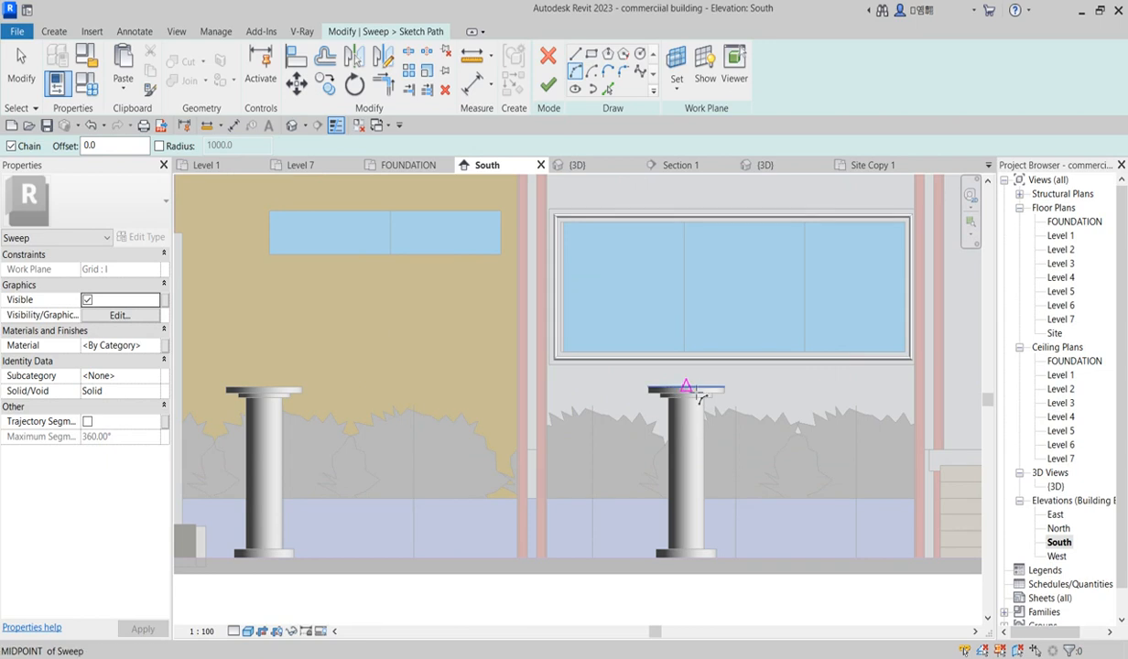
{"action": "left_click", "coordinate": [693, 394]}
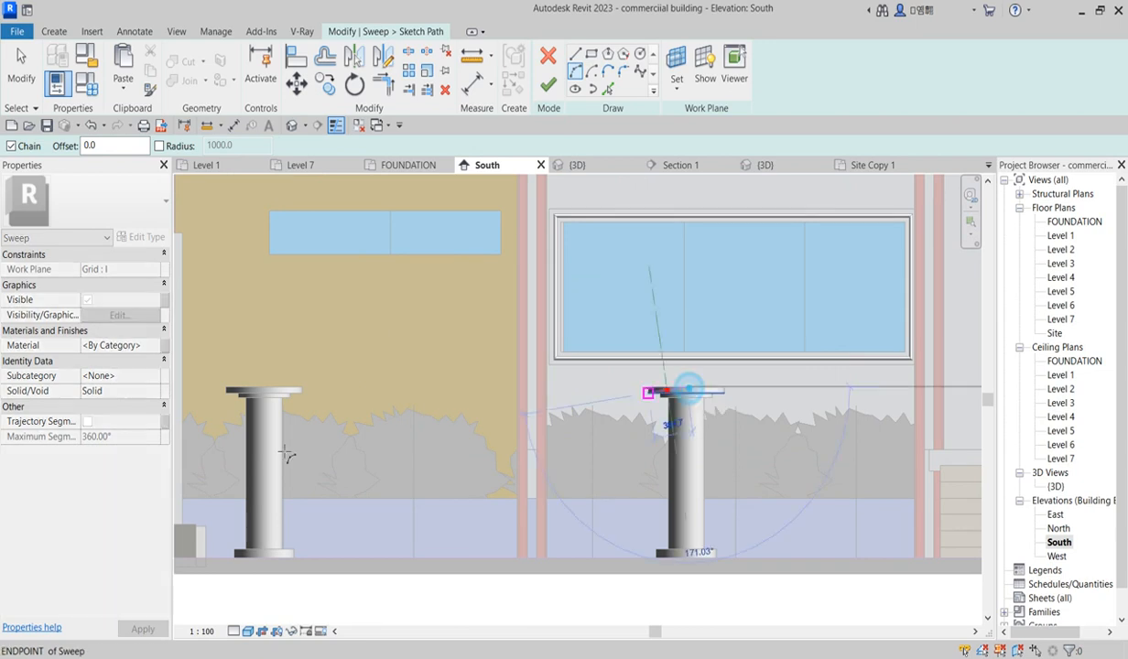
{"action": "left_click", "coordinate": [272, 392]}
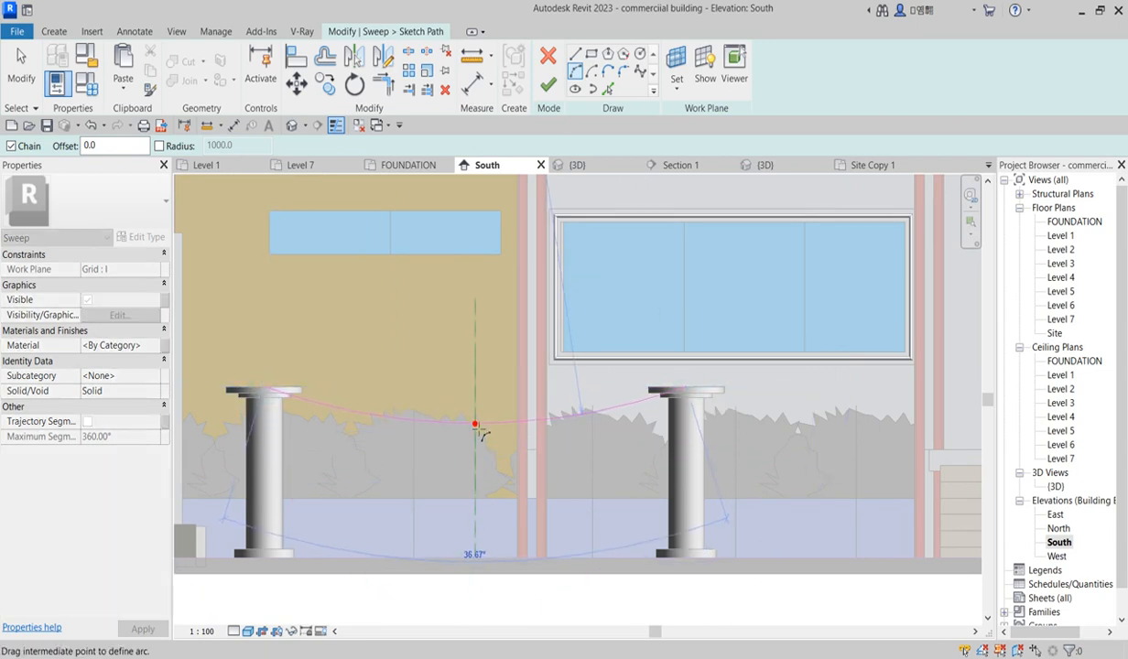
{"action": "left_click", "coordinate": [479, 486]}
Step: Continue the path with a second sagging arc from the second post's top to the third post's top
{"action": "scroll", "coordinate": [471, 477], "scroll_direction": "down", "scroll_amount": 2}
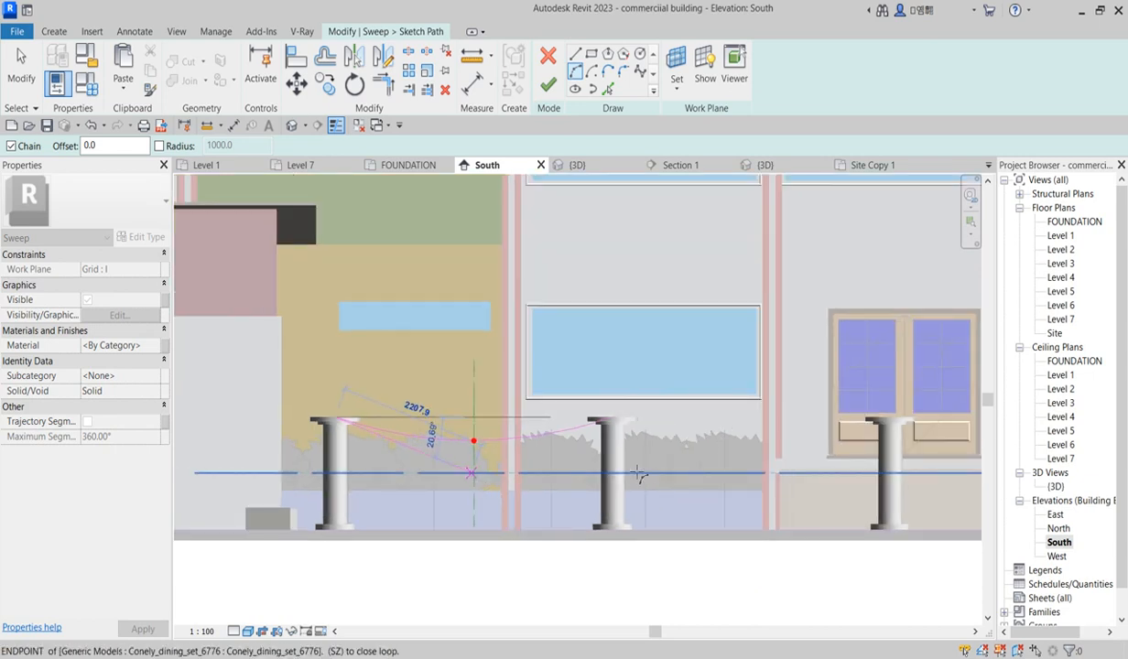
{"action": "scroll", "coordinate": [630, 436], "scroll_direction": "up", "scroll_amount": 5}
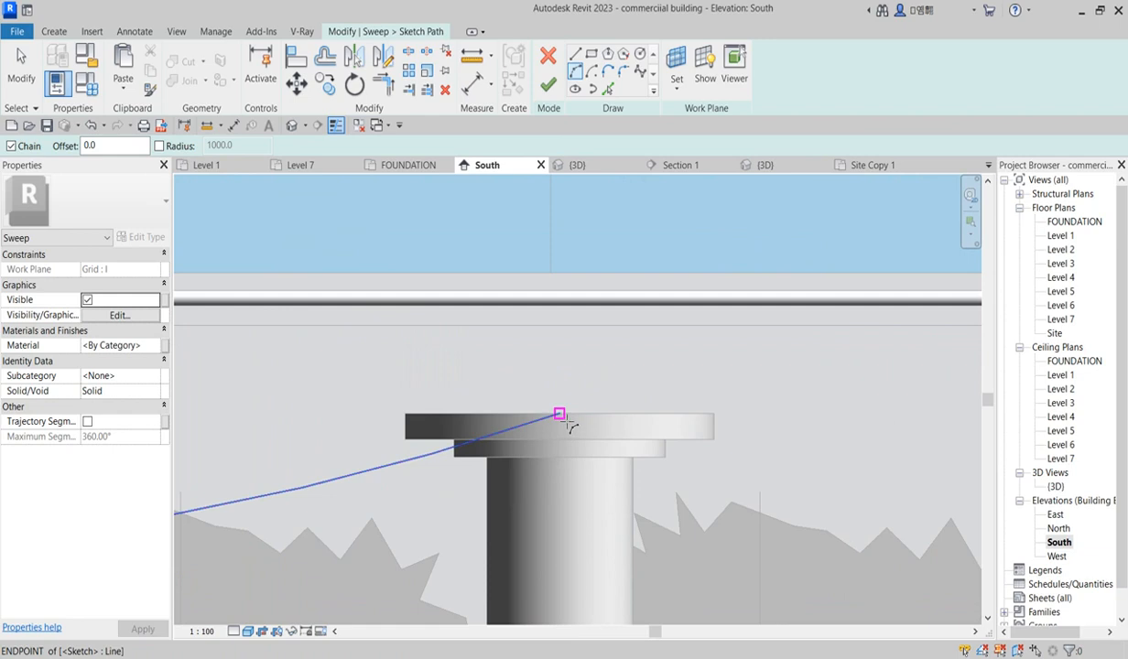
{"action": "left_click", "coordinate": [618, 423]}
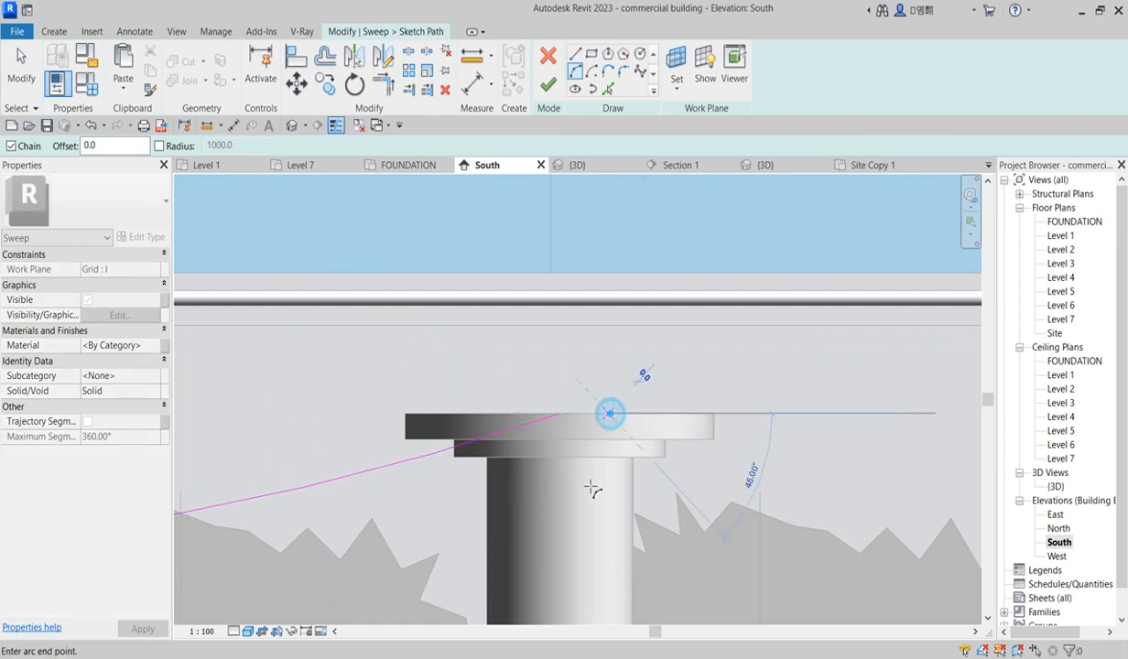
{"action": "scroll", "coordinate": [604, 471], "scroll_direction": "down", "scroll_amount": 4}
{"action": "scroll", "coordinate": [896, 473], "scroll_direction": "up", "scroll_amount": 1}
{"action": "middle_click_drag", "start_coordinate": [902, 469], "coordinate": [816, 484]}
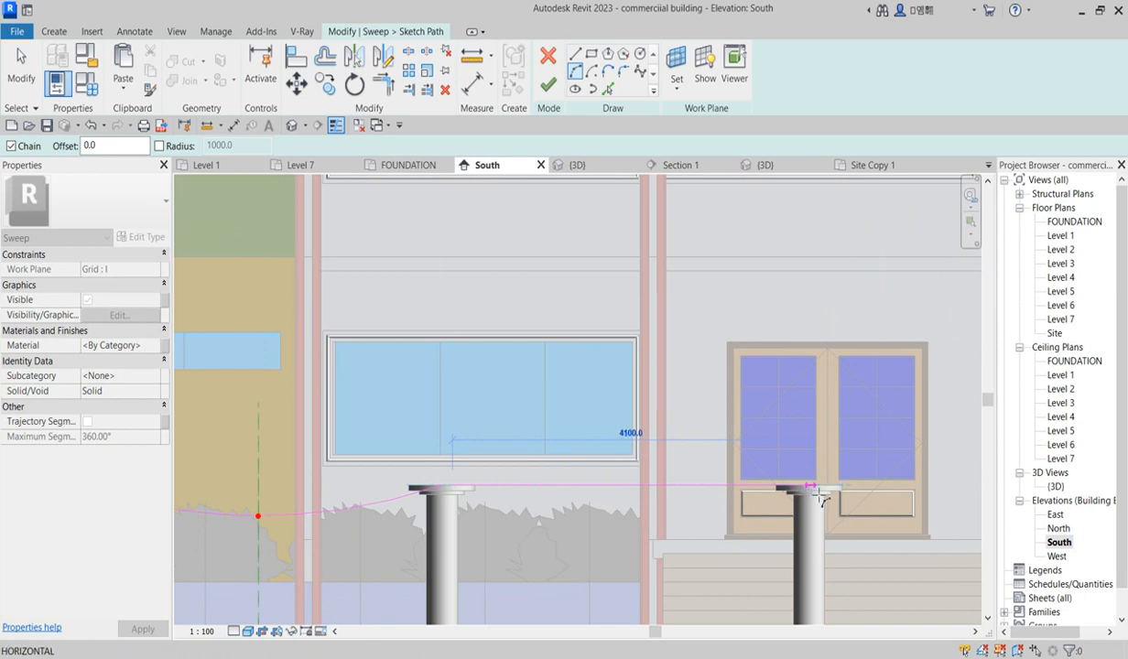
{"action": "left_click", "coordinate": [809, 492]}
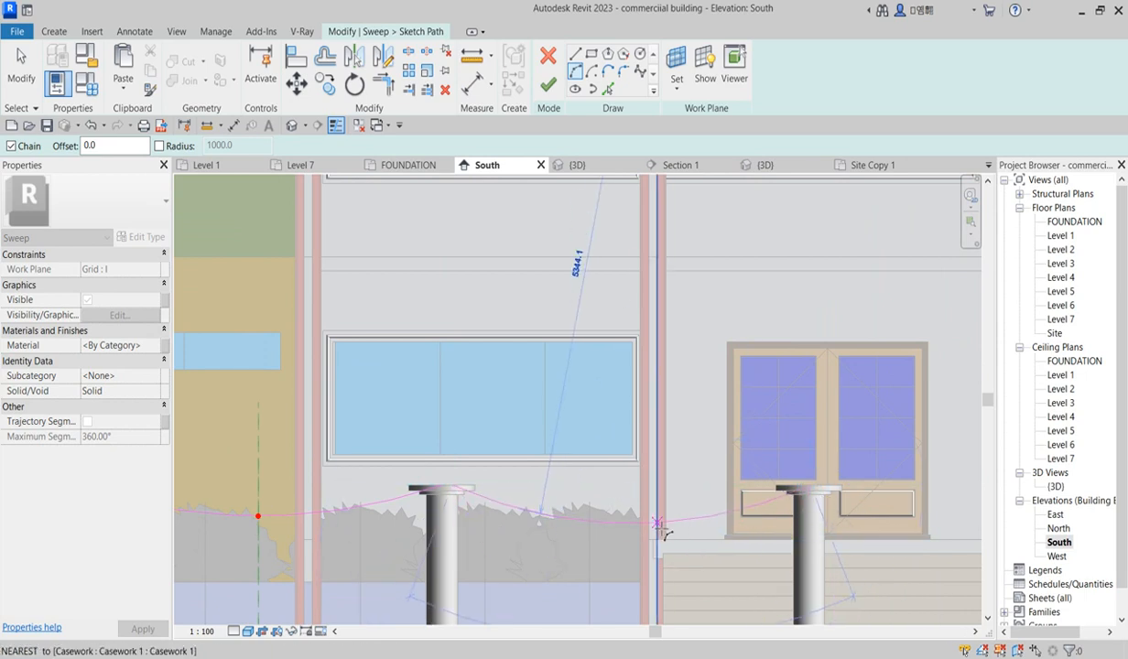
{"action": "scroll", "coordinate": [646, 525], "scroll_direction": "down", "scroll_amount": 2}
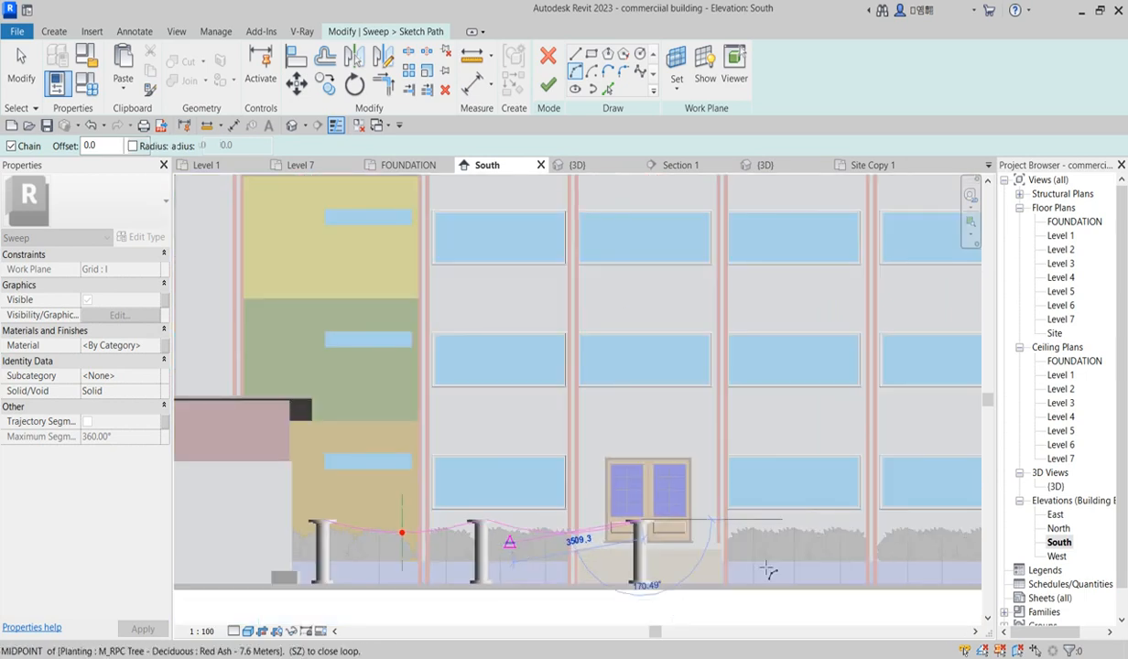
{"action": "scroll", "coordinate": [786, 554], "scroll_direction": "up", "scroll_amount": 1}
{"action": "scroll", "coordinate": [604, 539], "scroll_direction": "down", "scroll_amount": 2}
{"action": "scroll", "coordinate": [561, 541], "scroll_direction": "up", "scroll_amount": 1}
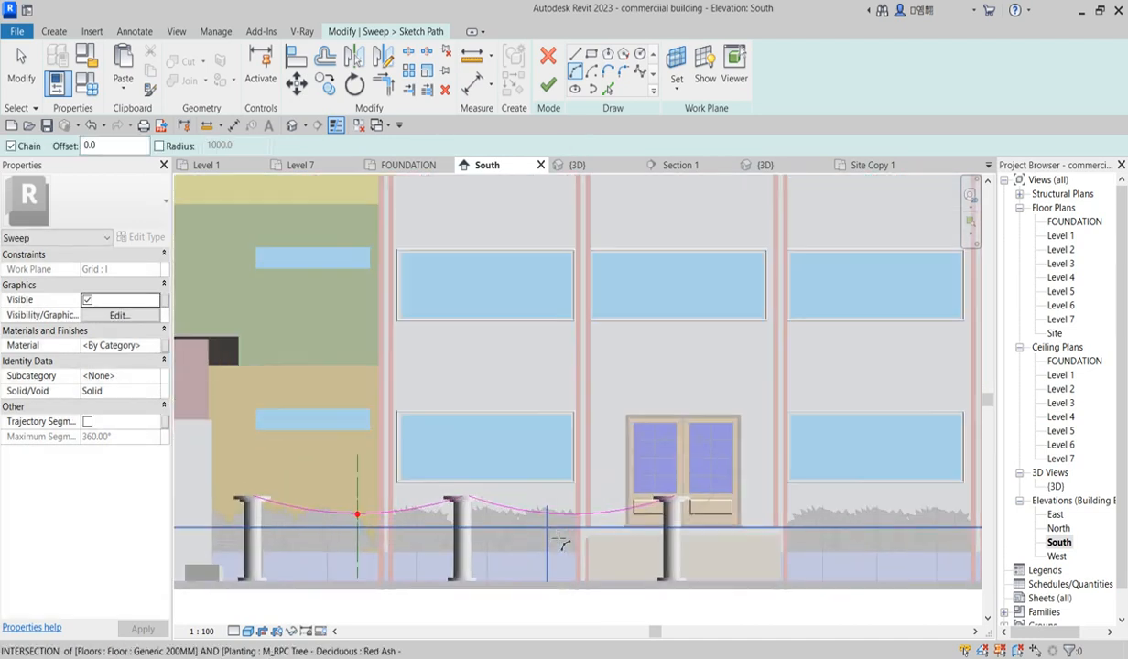
{"action": "left_click", "coordinate": [575, 55]}
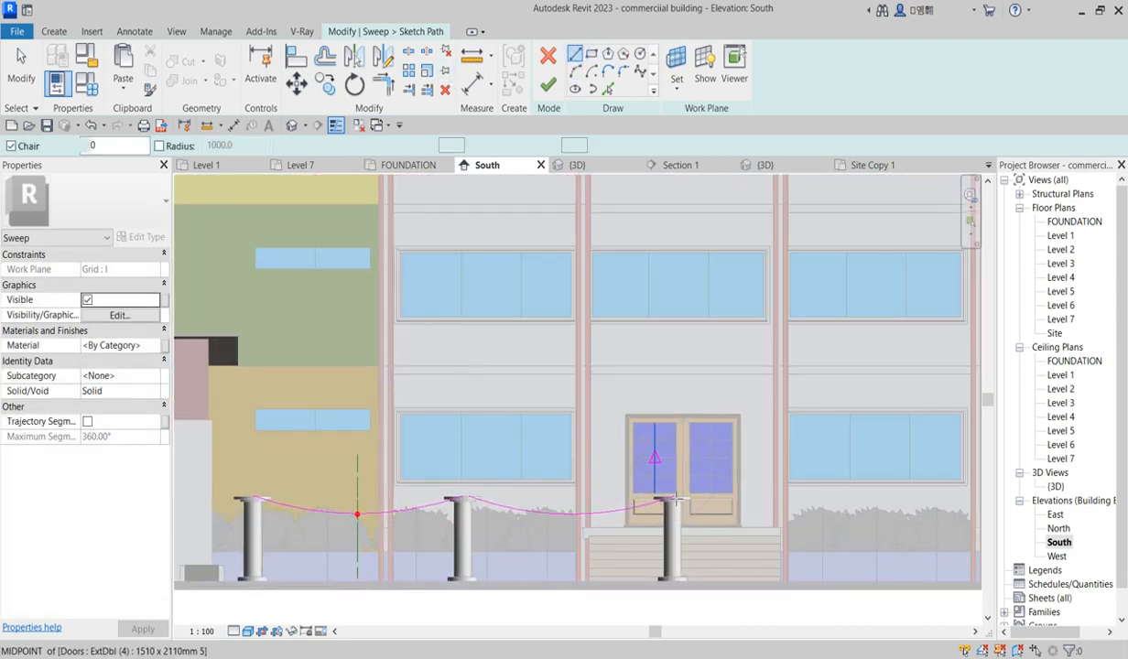
{"action": "scroll", "coordinate": [712, 534], "scroll_direction": "up", "scroll_amount": 2}
{"action": "scroll", "coordinate": [728, 504], "scroll_direction": "down", "scroll_amount": 1}
{"action": "scroll", "coordinate": [371, 502], "scroll_direction": "up", "scroll_amount": 3}
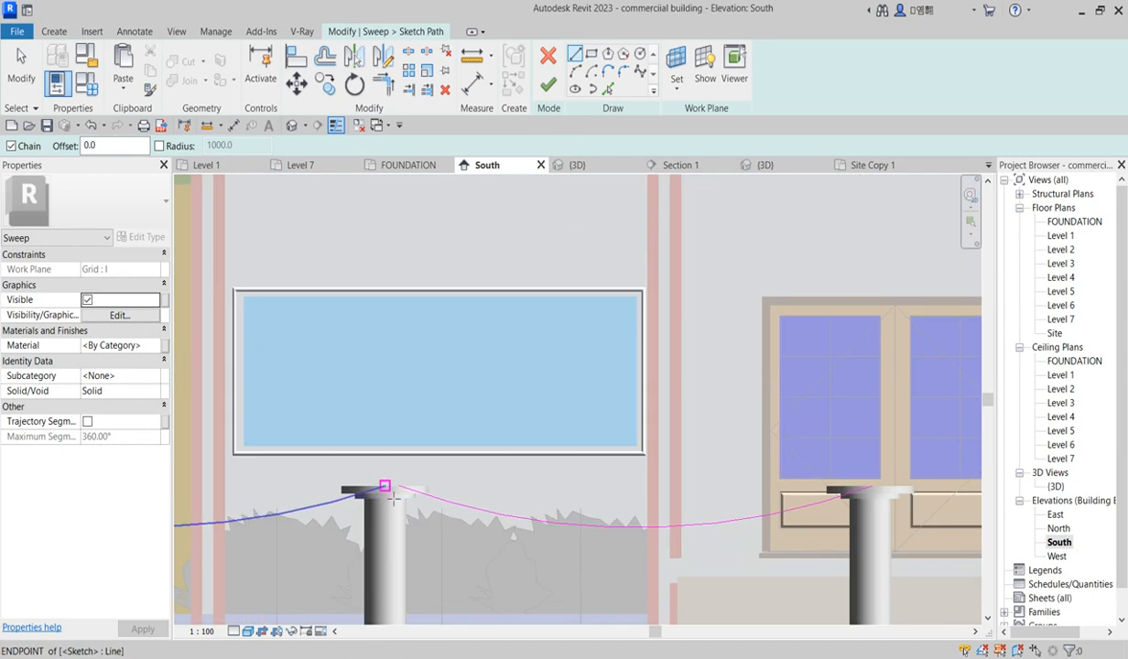
{"action": "left_click", "coordinate": [417, 478]}
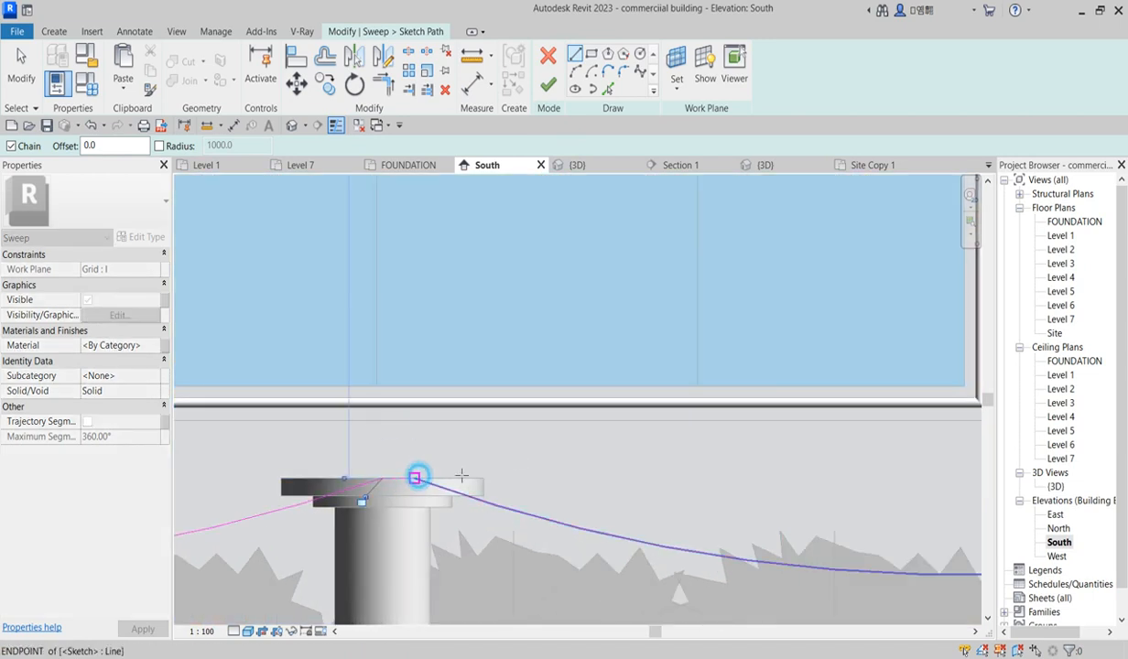
{"action": "scroll", "coordinate": [517, 465], "scroll_direction": "down", "scroll_amount": 5}
{"action": "key", "text": "Escape"}
Step: Select the three path segments, nudge them down slightly, and finish the sweep path sketch
{"action": "left_click_drag", "start_coordinate": [240, 407], "coordinate": [743, 525]}
{"action": "key", "text": "Down"}
{"action": "key", "text": "Down"}
{"action": "key", "text": "Down"}
{"action": "key", "text": "Down"}
{"action": "key", "text": "Down"}
{"action": "key", "text": "Down"}
{"action": "key", "text": "Down"}
{"action": "key", "text": "Down"}
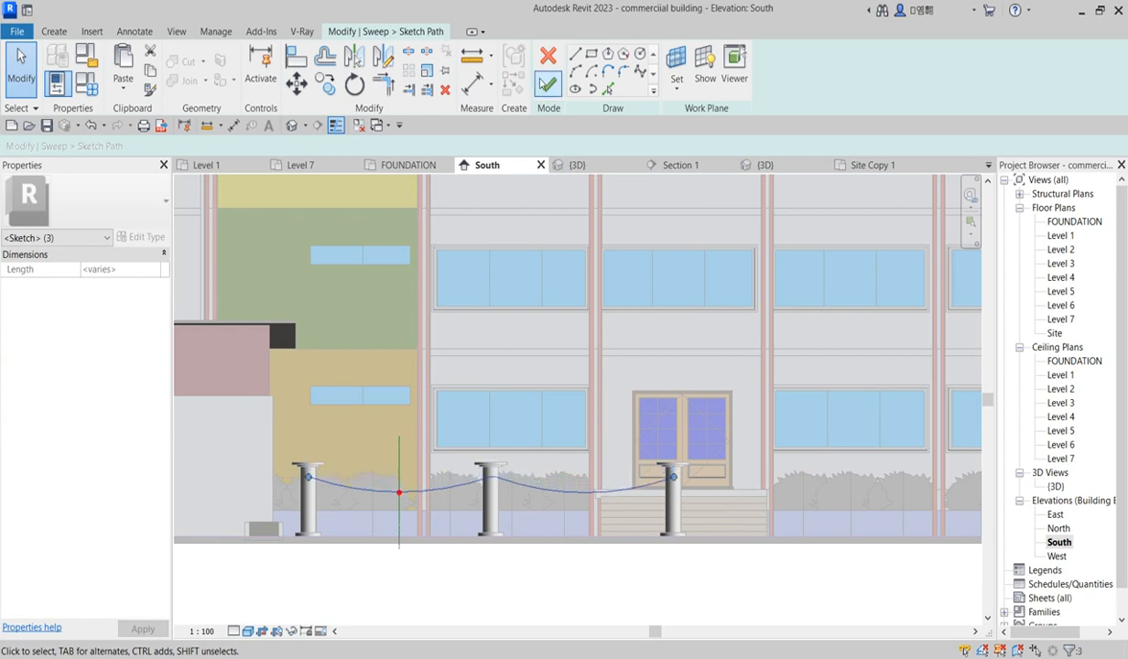
{"action": "left_click", "coordinate": [547, 84]}
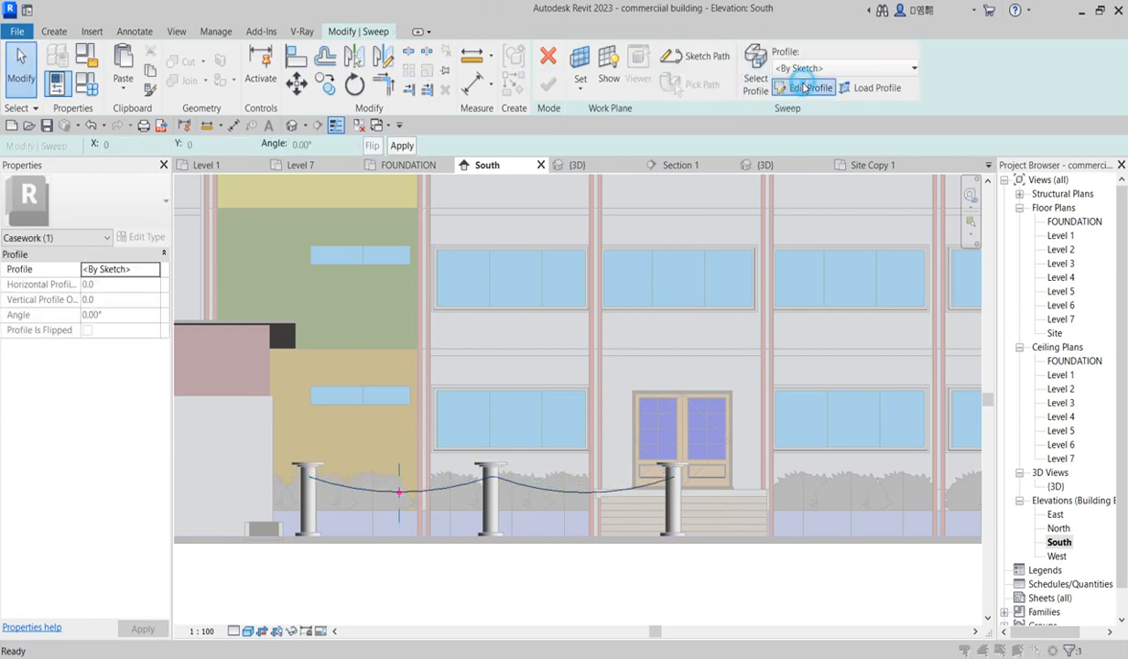
Step: Open the sweep profile for editing in the East elevation
{"action": "left_click", "coordinate": [804, 87]}
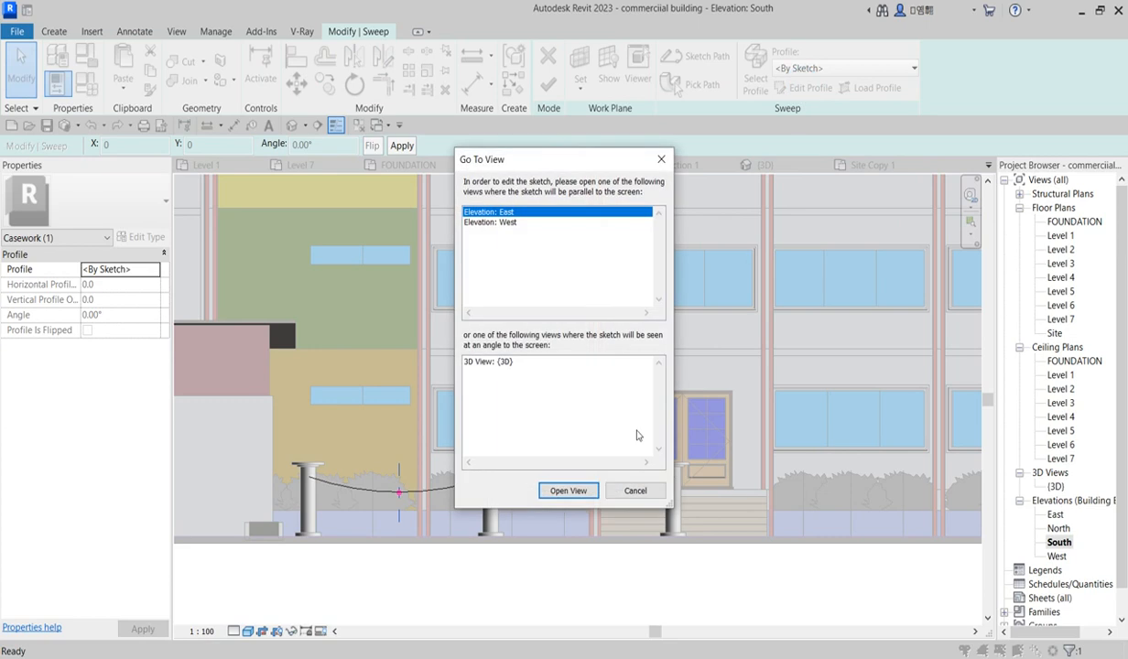
{"action": "left_click", "coordinate": [511, 223]}
{"action": "left_click", "coordinate": [511, 214]}
{"action": "left_click", "coordinate": [569, 491]}
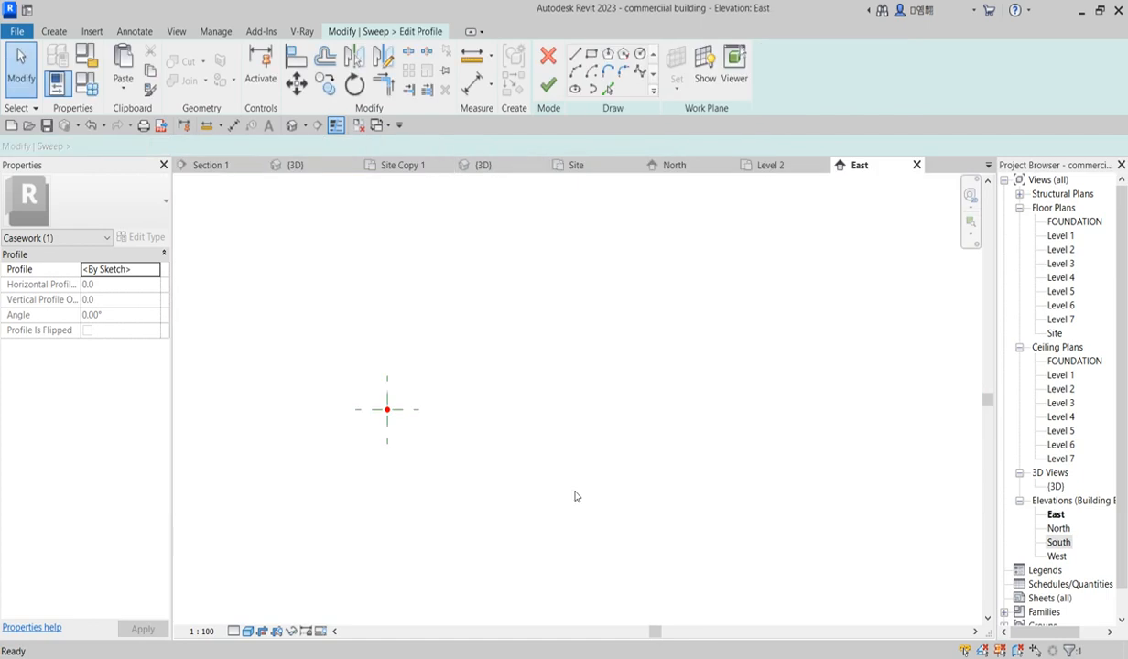
Step: Sketch a circular profile with a 20 mm radius centred on the path's point
{"action": "left_click", "coordinate": [639, 54]}
{"action": "left_click", "coordinate": [375, 390]}
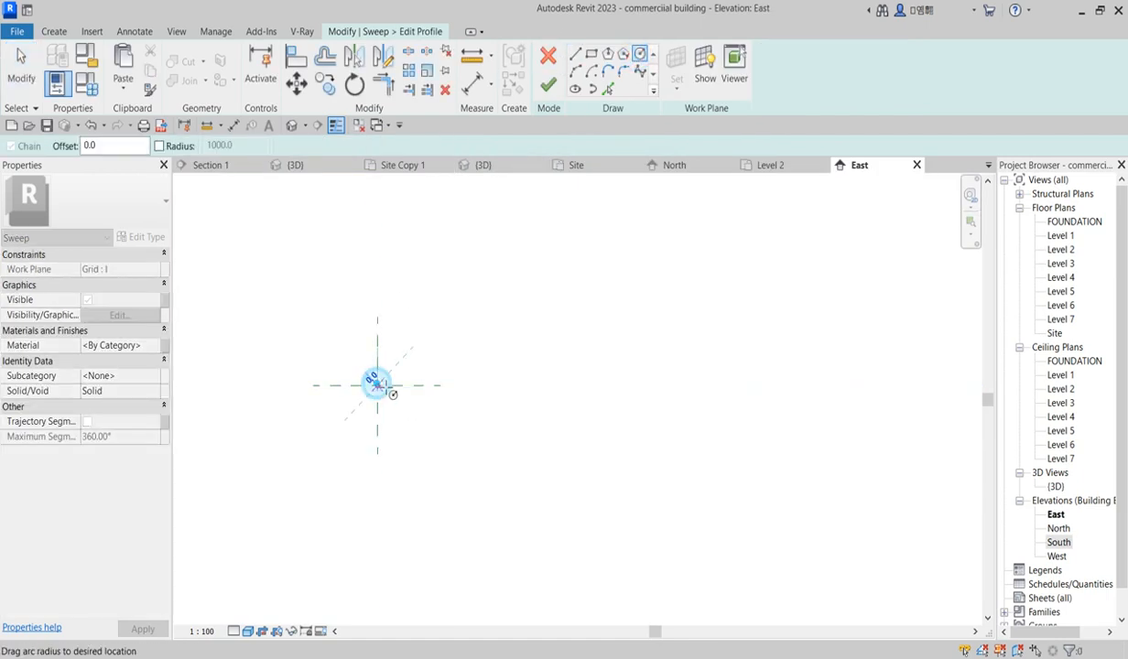
{"action": "scroll", "coordinate": [402, 379], "scroll_direction": "up", "scroll_amount": 2}
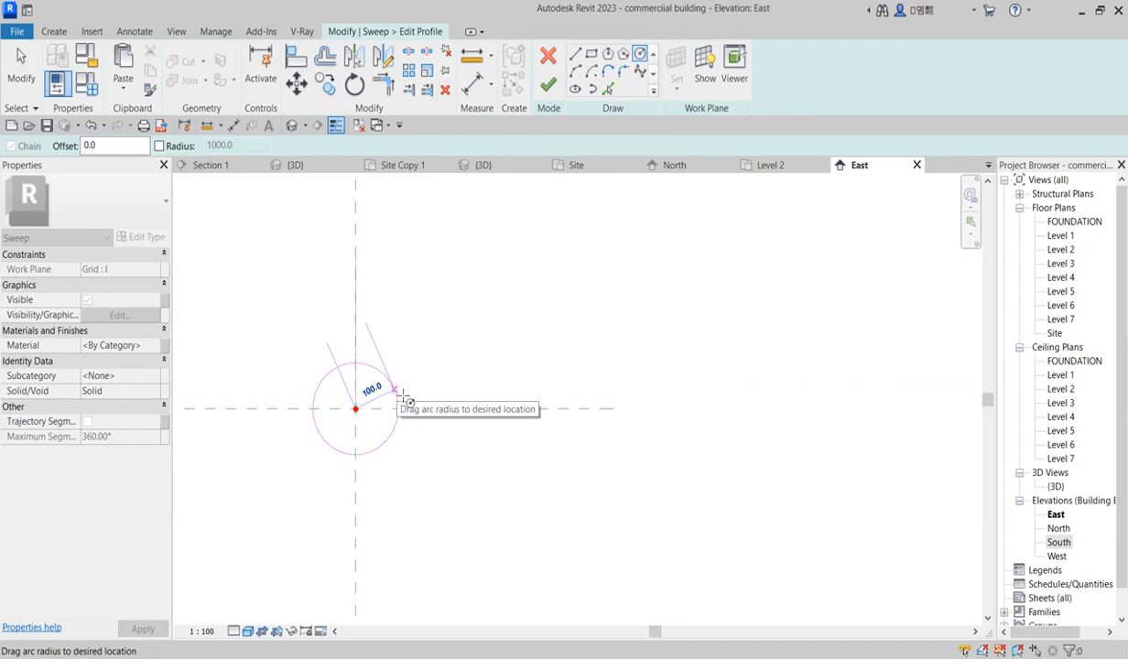
{"action": "type", "text": "20"}
{"action": "key", "text": "Return"}
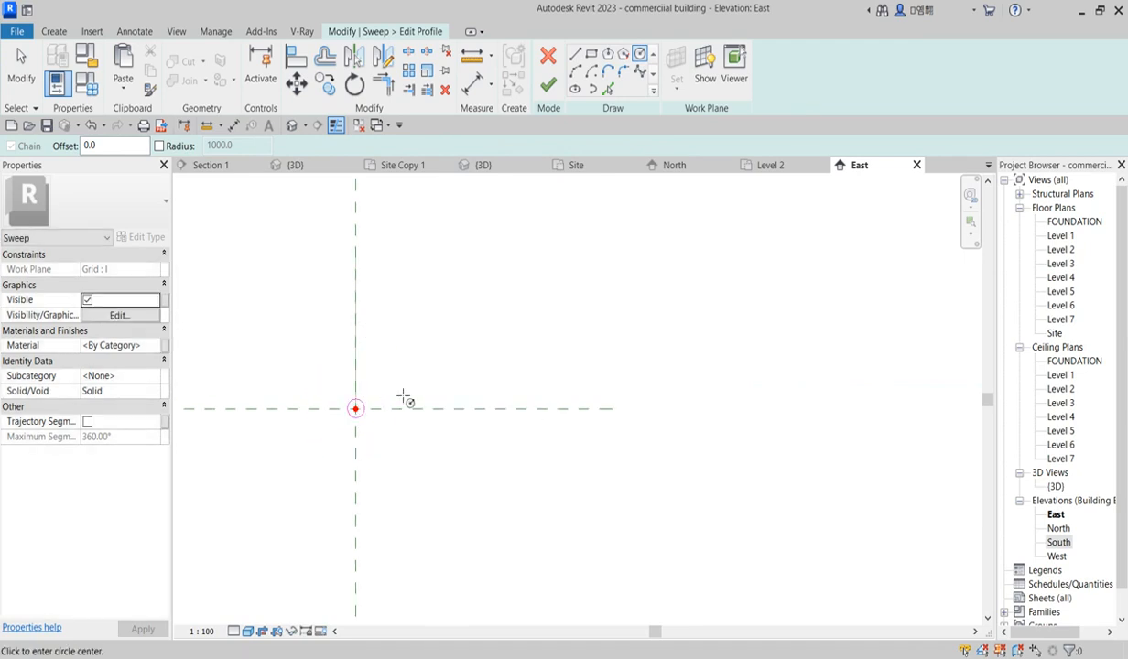
Step: Finish the profile, return to the South elevation, and finish the sweep
{"action": "left_click", "coordinate": [547, 84]}
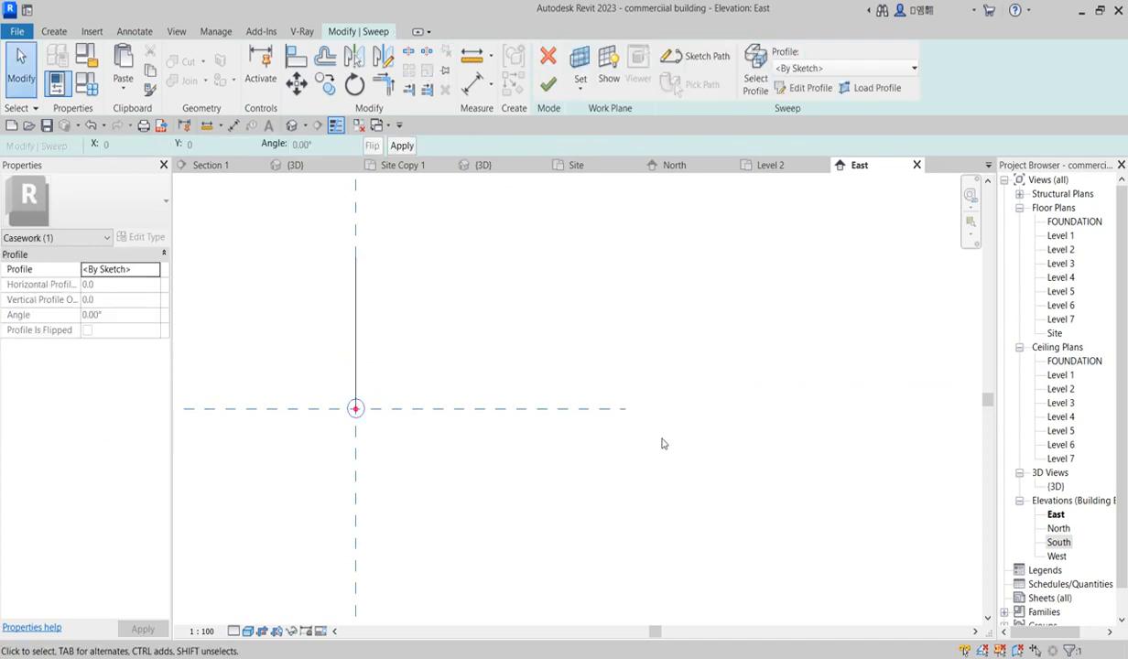
{"action": "double_click", "coordinate": [1058, 543]}
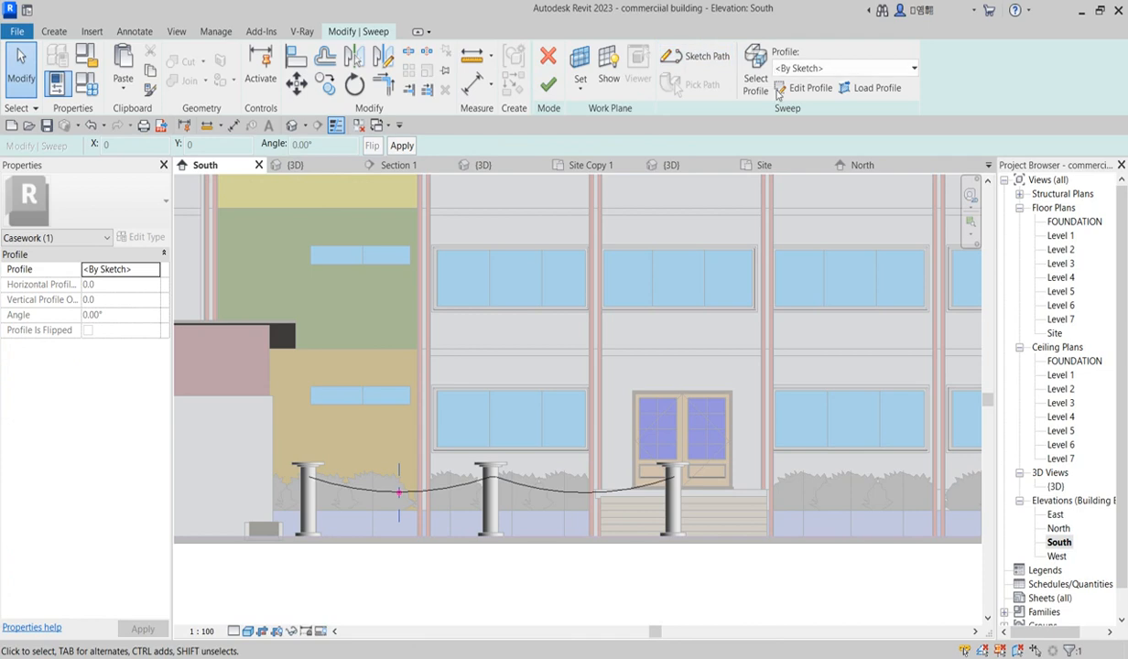
{"action": "left_click", "coordinate": [548, 84]}
Step: Copy the chain sweep downward to create a second, lower chain between the posts
{"action": "scroll", "coordinate": [451, 526], "scroll_direction": "down", "scroll_amount": 3}
{"action": "scroll", "coordinate": [450, 512], "scroll_direction": "up", "scroll_amount": 4}
{"action": "scroll", "coordinate": [413, 449], "scroll_direction": "down", "scroll_amount": 1}
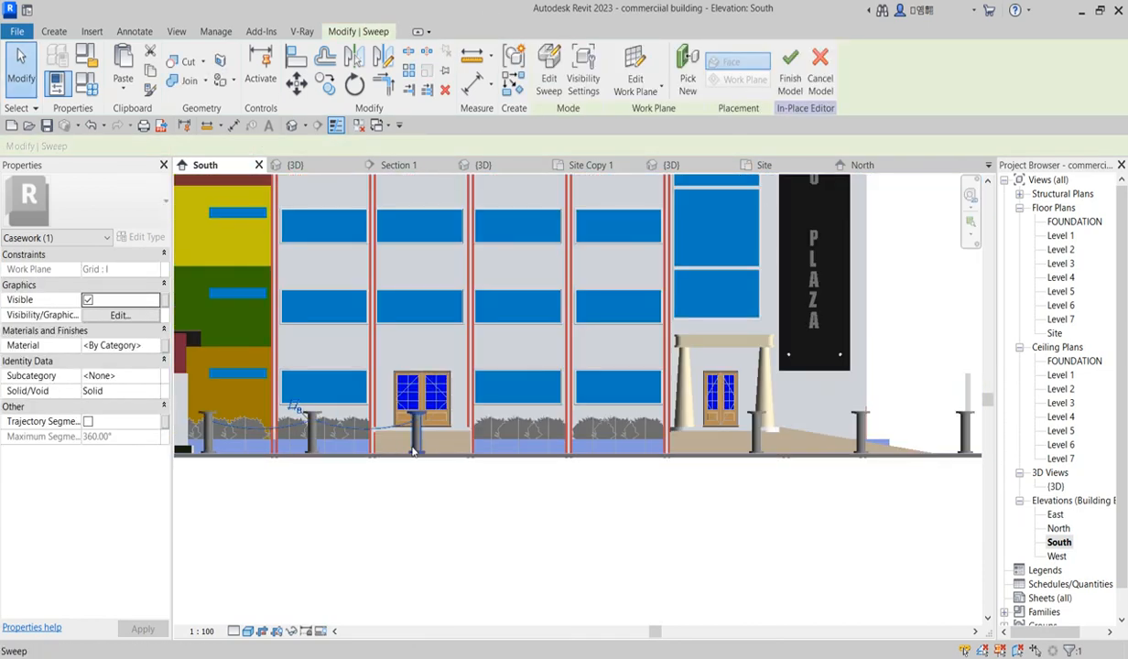
{"action": "scroll", "coordinate": [403, 444], "scroll_direction": "down", "scroll_amount": 2}
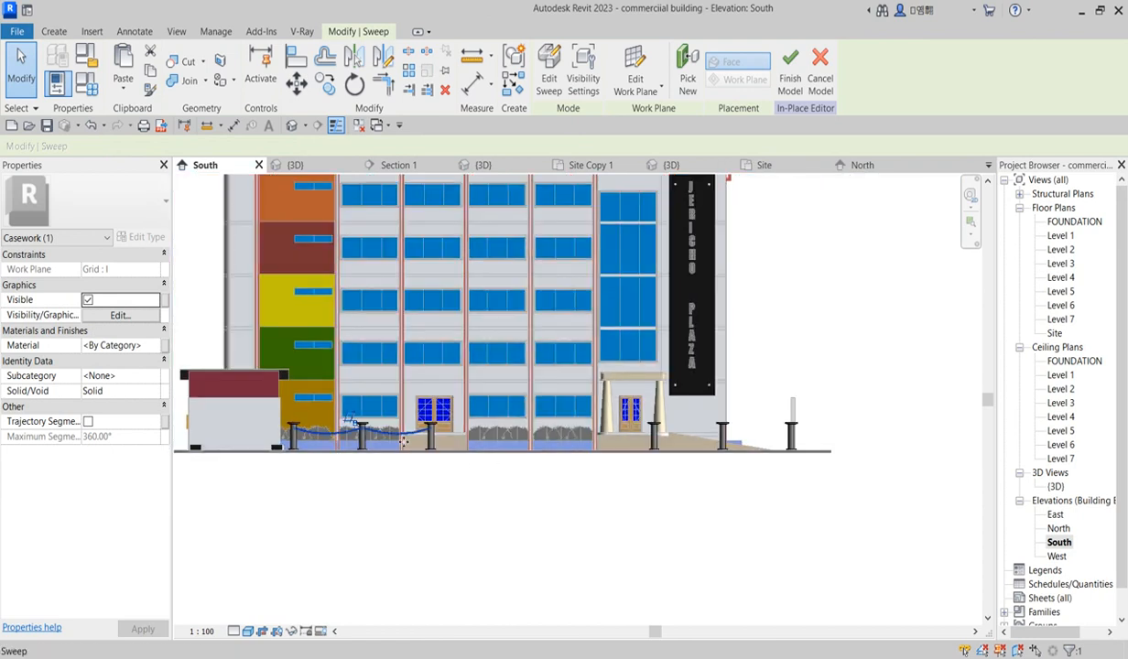
{"action": "scroll", "coordinate": [402, 377], "scroll_direction": "up", "scroll_amount": 5}
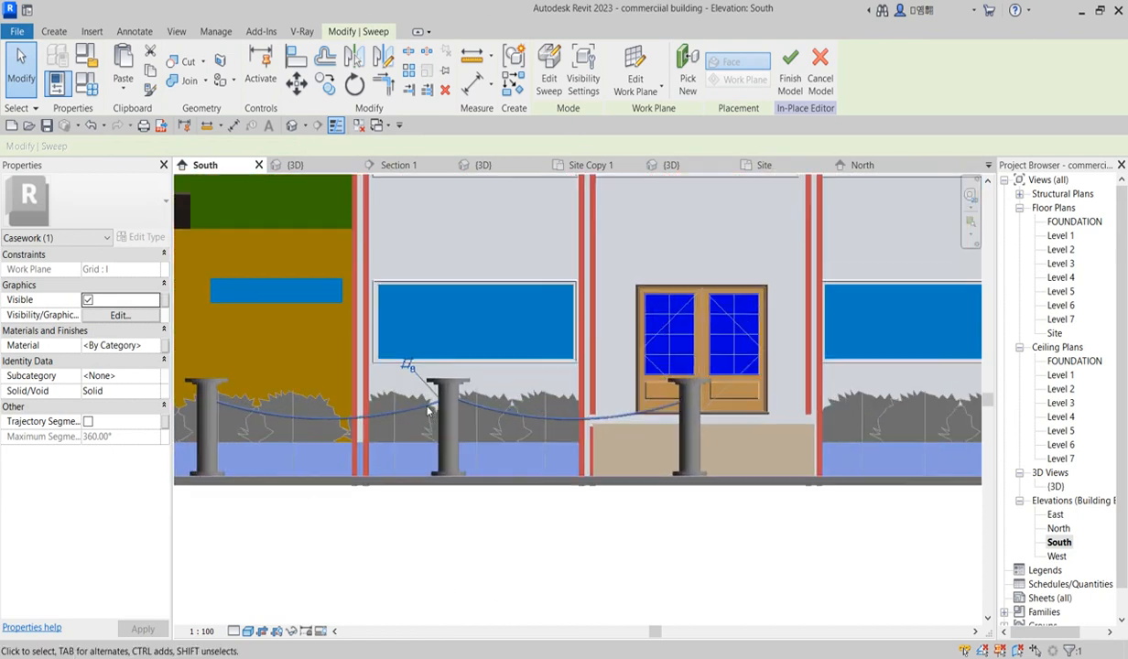
{"action": "left_click", "coordinate": [327, 87]}
{"action": "scroll", "coordinate": [456, 384], "scroll_direction": "up", "scroll_amount": 3}
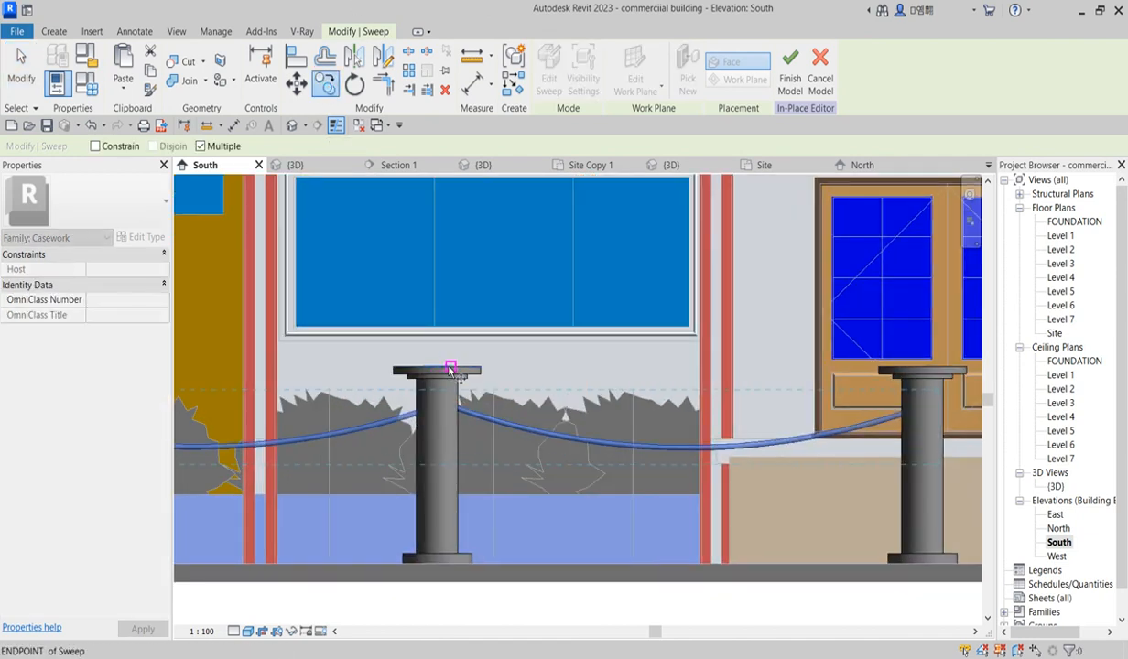
{"action": "left_click", "coordinate": [455, 449]}
{"action": "scroll", "coordinate": [456, 449], "scroll_direction": "down", "scroll_amount": 4}
{"action": "scroll", "coordinate": [462, 366], "scroll_direction": "down", "scroll_amount": 3}
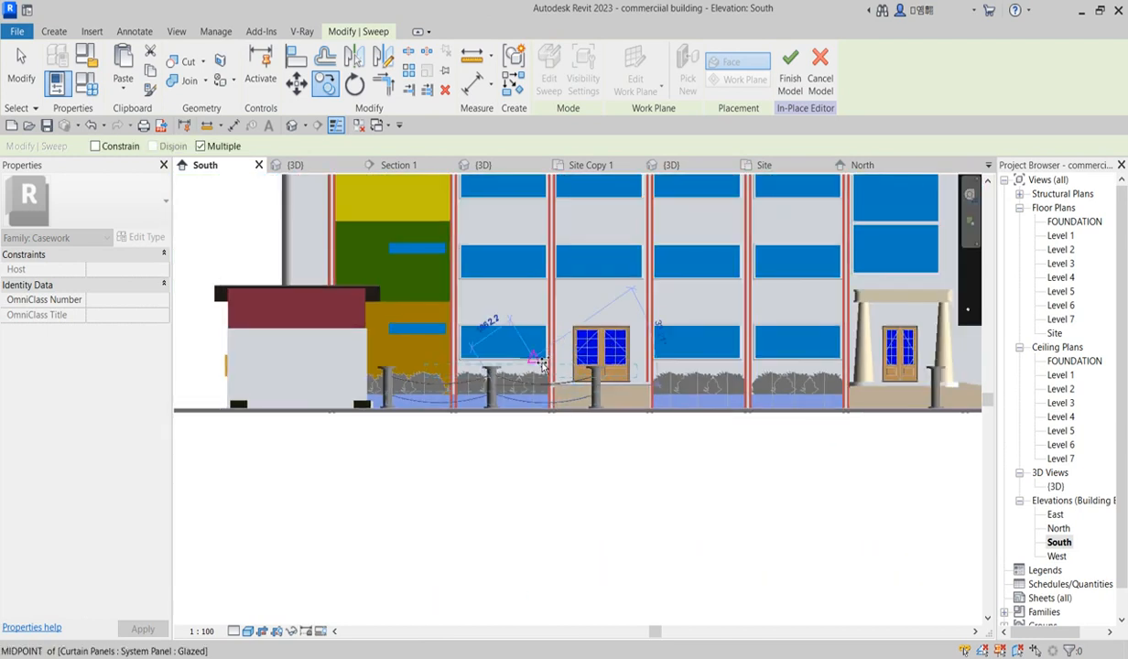
{"action": "left_click", "coordinate": [463, 376]}
{"action": "scroll", "coordinate": [471, 389], "scroll_direction": "down", "scroll_amount": 2}
{"action": "key", "text": "Escape"}
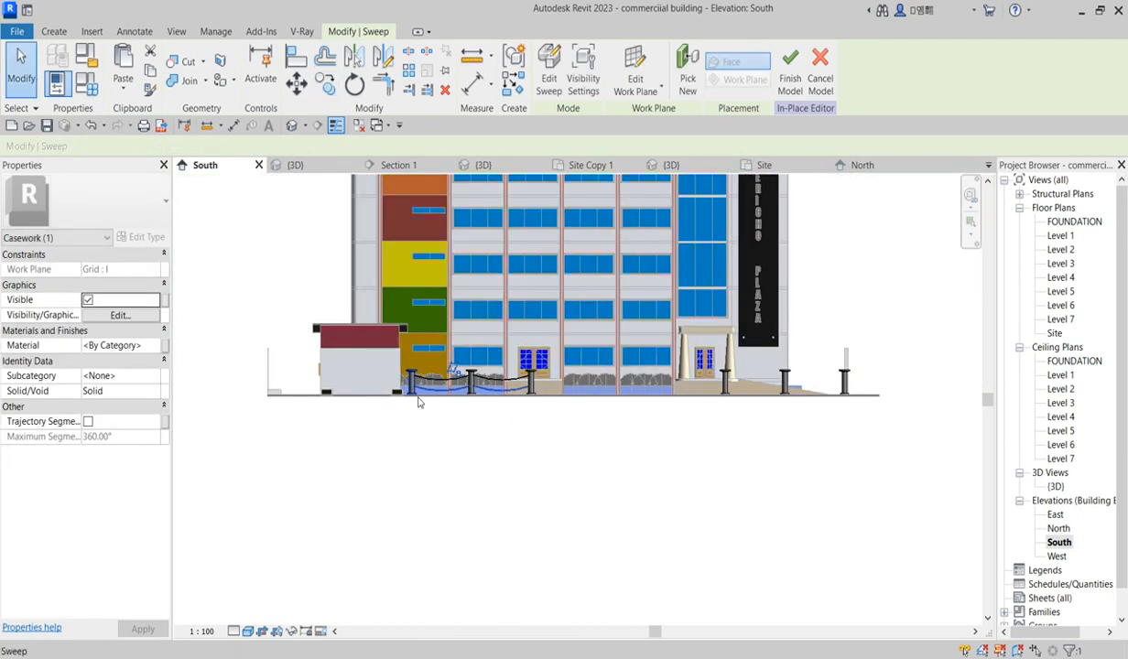
Step: Move the two chains from the first posts onto the posts beside the entrance canopy
{"action": "scroll", "coordinate": [419, 402], "scroll_direction": "up", "scroll_amount": 2}
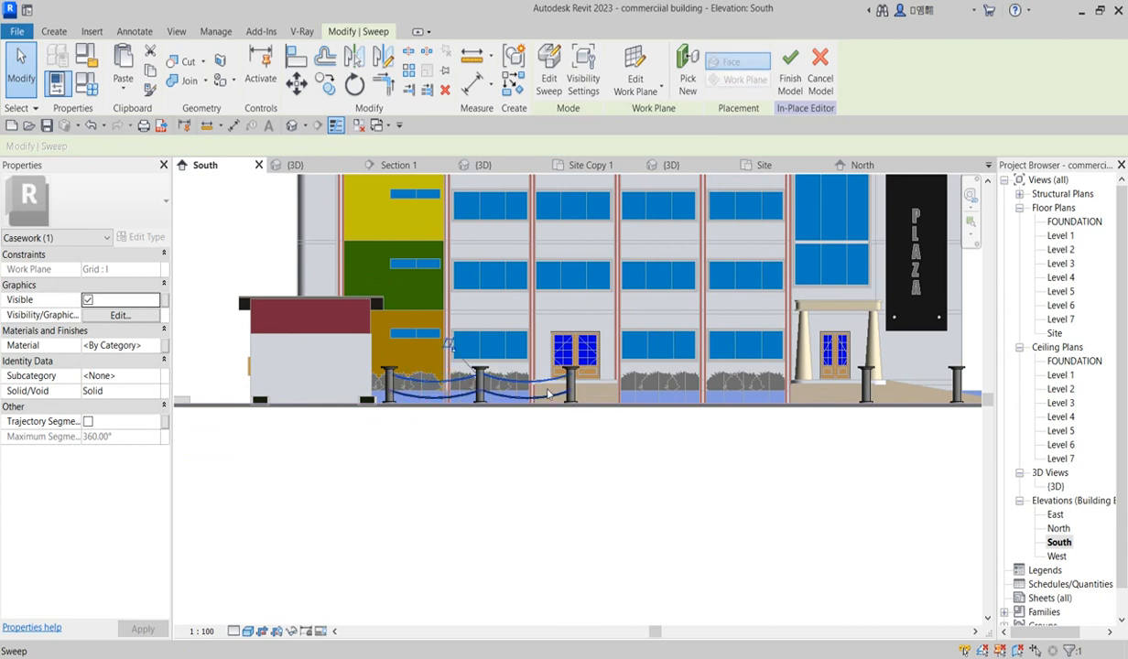
{"action": "scroll", "coordinate": [554, 392], "scroll_direction": "up", "scroll_amount": 2}
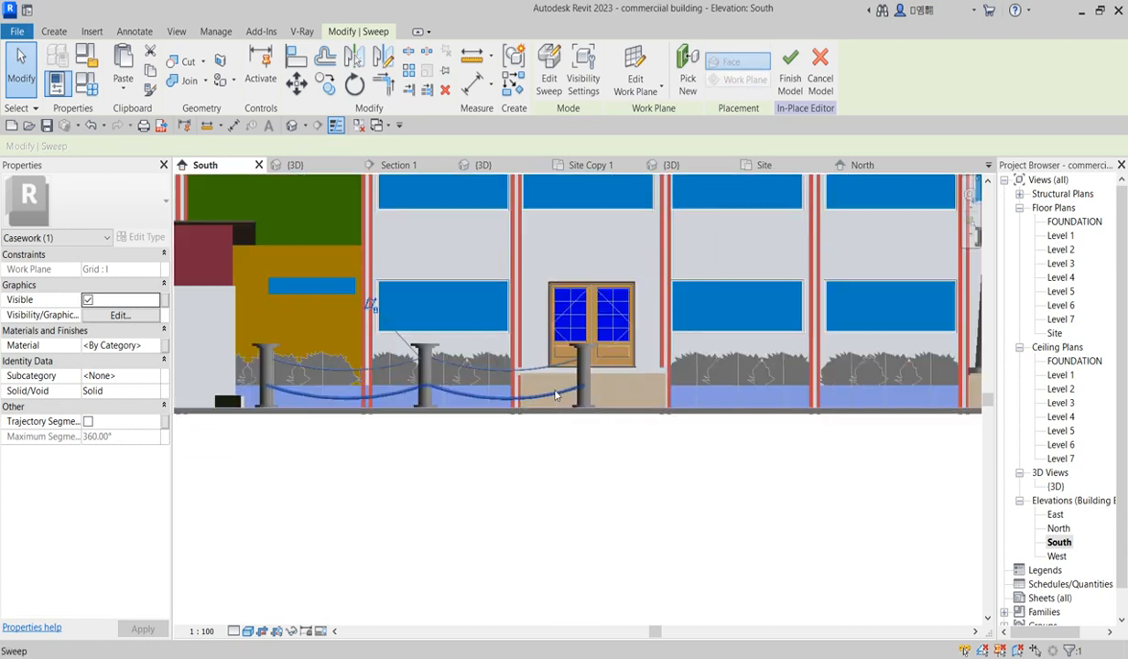
{"action": "scroll", "coordinate": [539, 421], "scroll_direction": "down", "scroll_amount": 3}
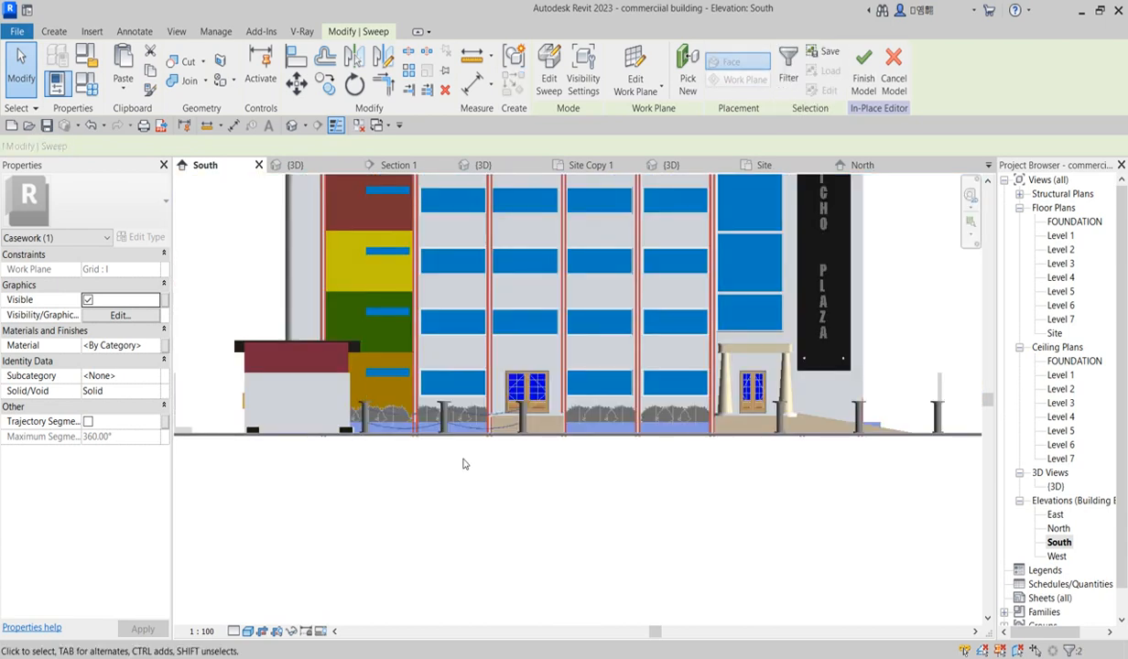
{"action": "left_click", "coordinate": [384, 61]}
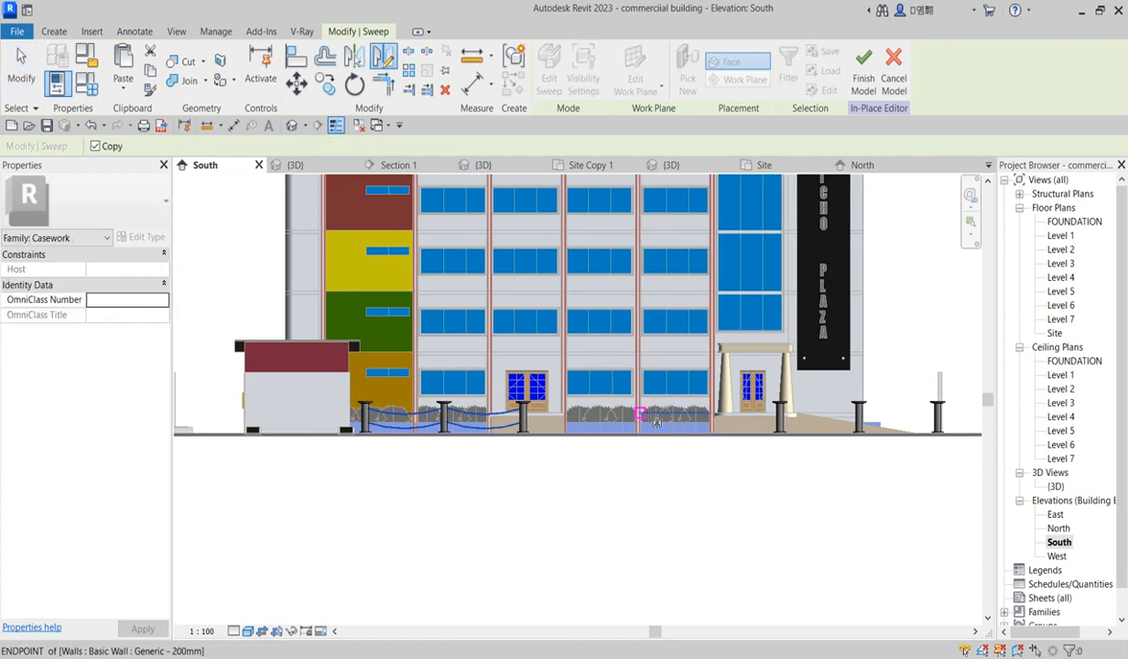
{"action": "left_click", "coordinate": [296, 84]}
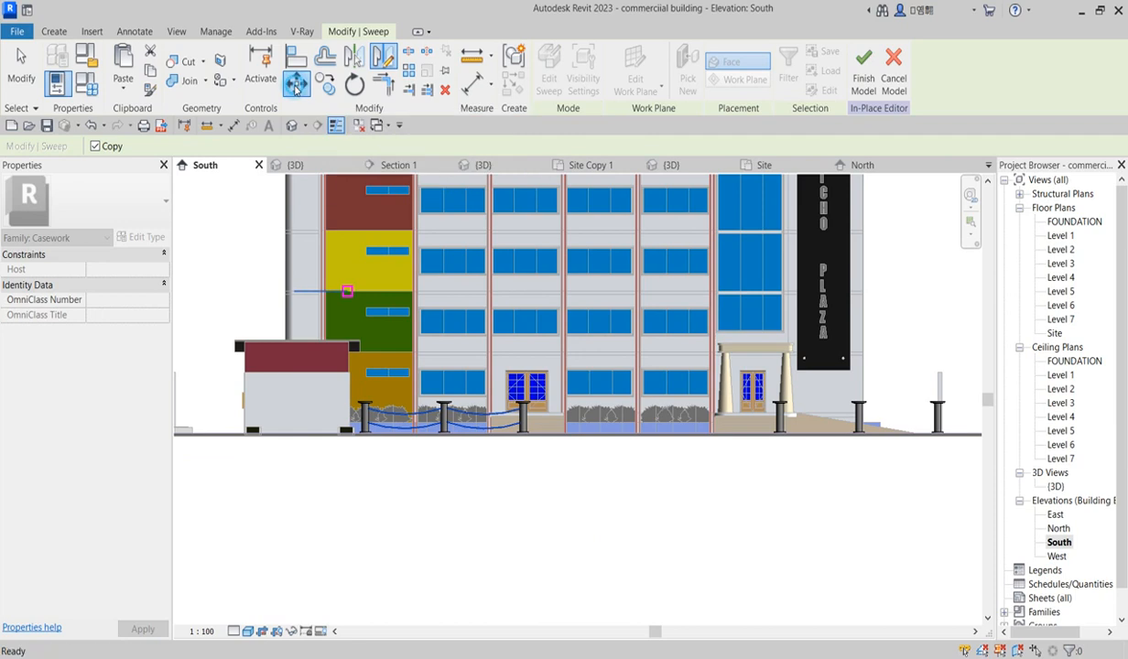
{"action": "scroll", "coordinate": [348, 440], "scroll_direction": "up", "scroll_amount": 4}
{"action": "scroll", "coordinate": [373, 383], "scroll_direction": "up", "scroll_amount": 3}
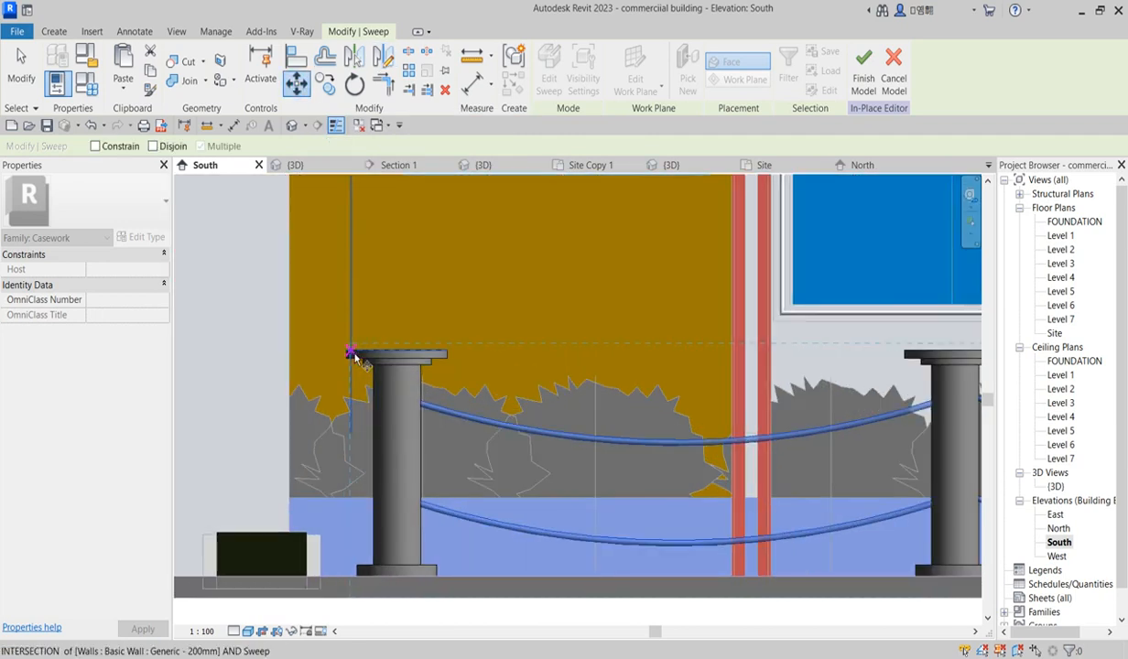
{"action": "left_click", "coordinate": [353, 357]}
{"action": "scroll", "coordinate": [359, 380], "scroll_direction": "down", "scroll_amount": 5}
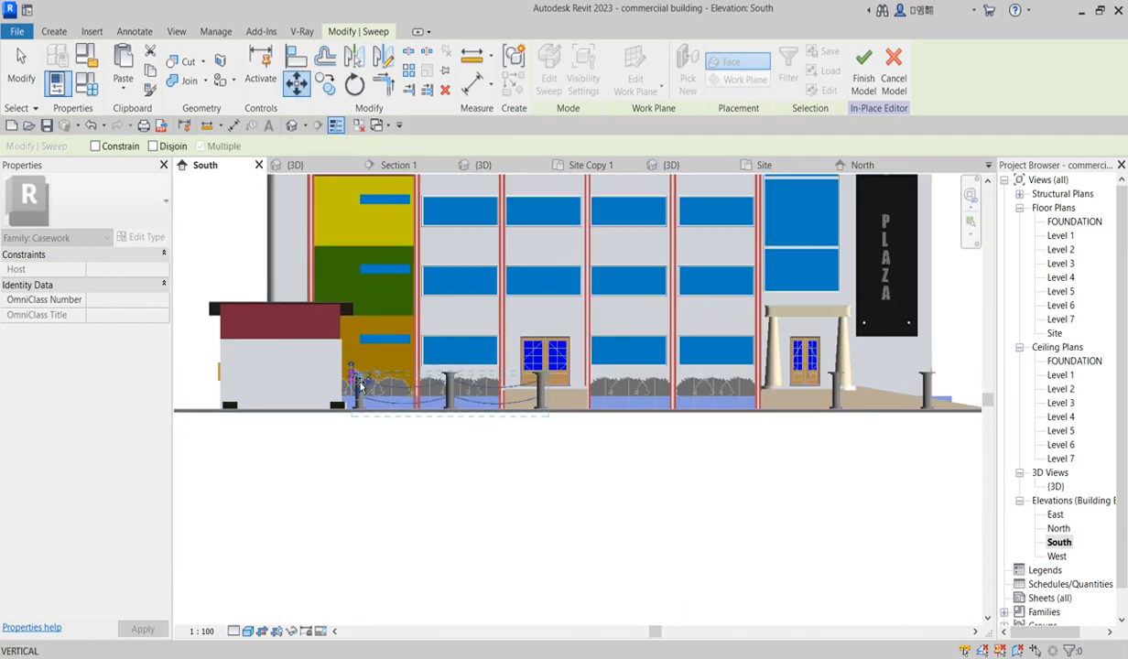
{"action": "scroll", "coordinate": [820, 403], "scroll_direction": "up", "scroll_amount": 2}
{"action": "scroll", "coordinate": [833, 362], "scroll_direction": "up", "scroll_amount": 5}
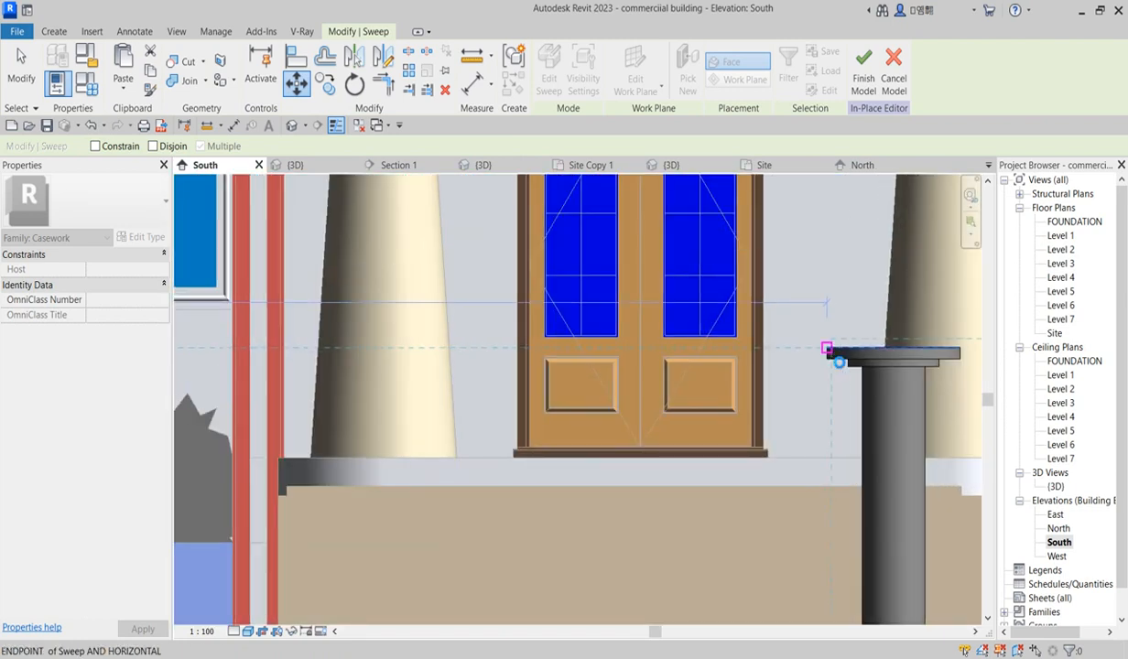
{"action": "left_click", "coordinate": [829, 350]}
{"action": "scroll", "coordinate": [842, 362], "scroll_direction": "down", "scroll_amount": 8}
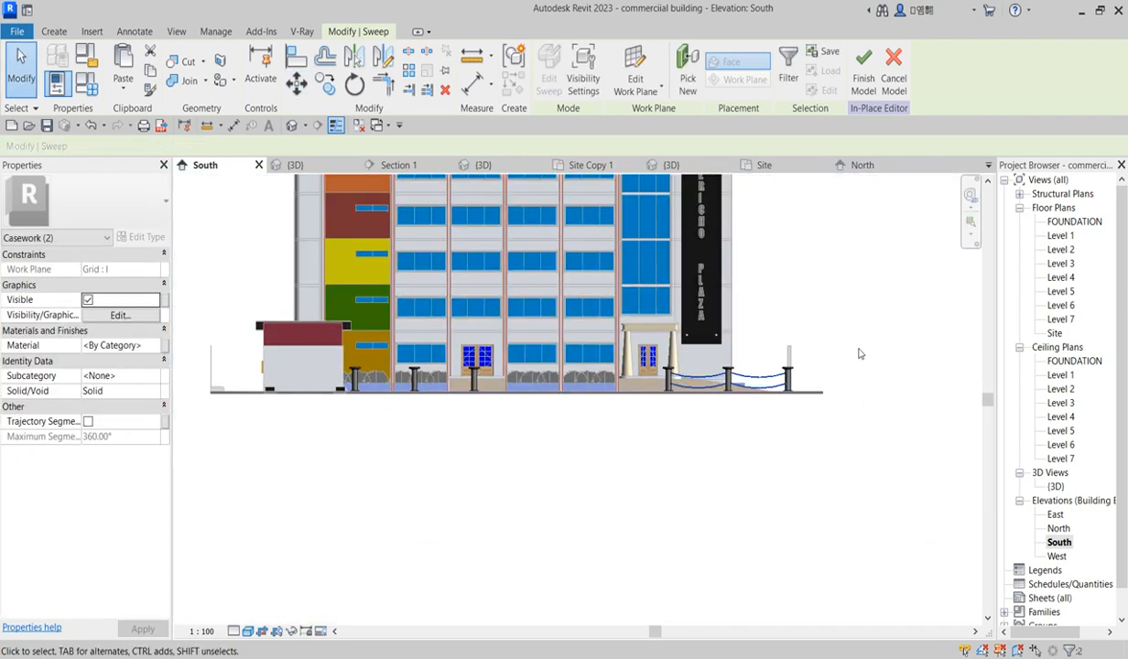
{"action": "left_click", "coordinate": [825, 332]}
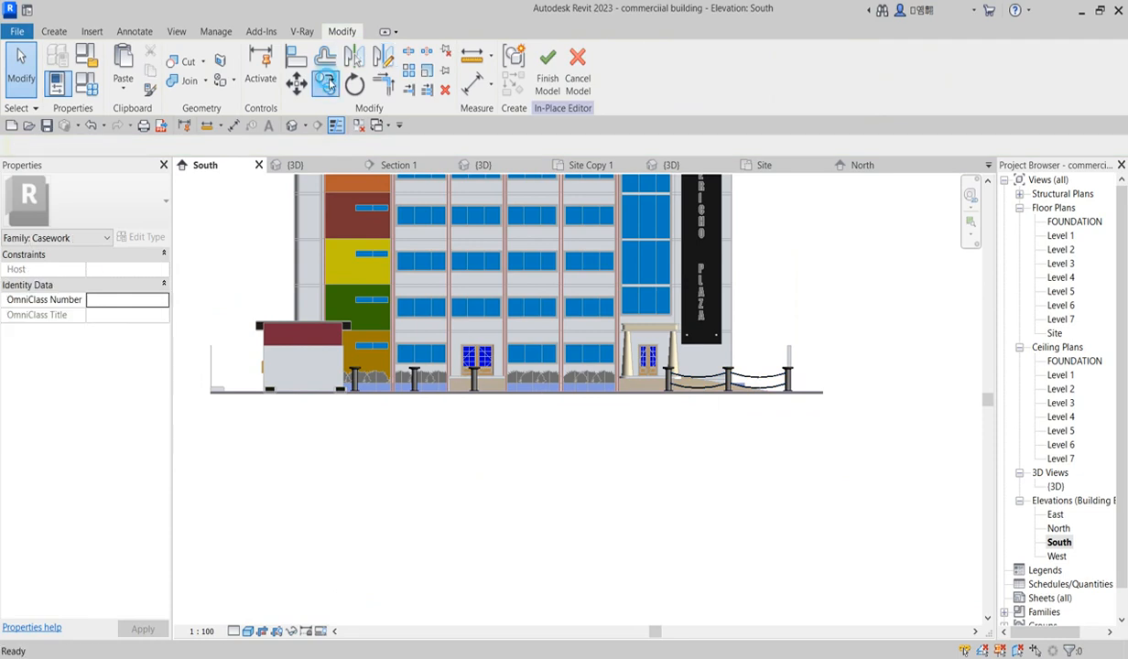
Step: Copy the sagging chains from the entrance posts onto the posts along the building front in the South elevation
{"action": "left_click", "coordinate": [327, 84]}
{"action": "scroll", "coordinate": [764, 379], "scroll_direction": "up", "scroll_amount": 6}
{"action": "scroll", "coordinate": [756, 420], "scroll_direction": "down", "scroll_amount": 3}
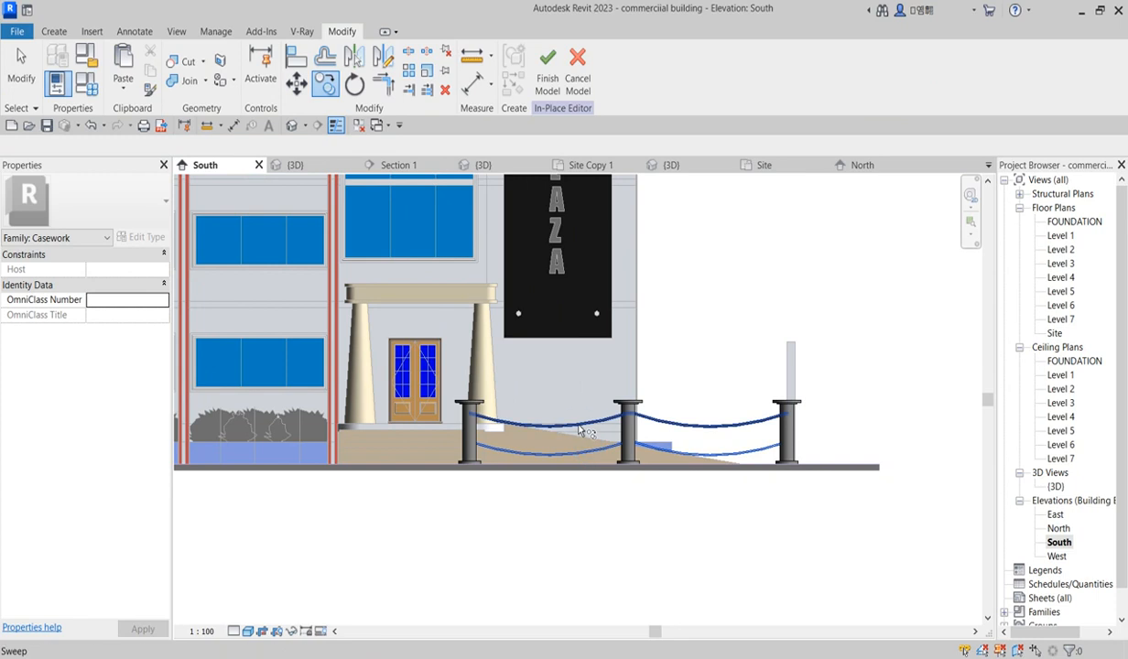
{"action": "left_click", "coordinate": [578, 419]}
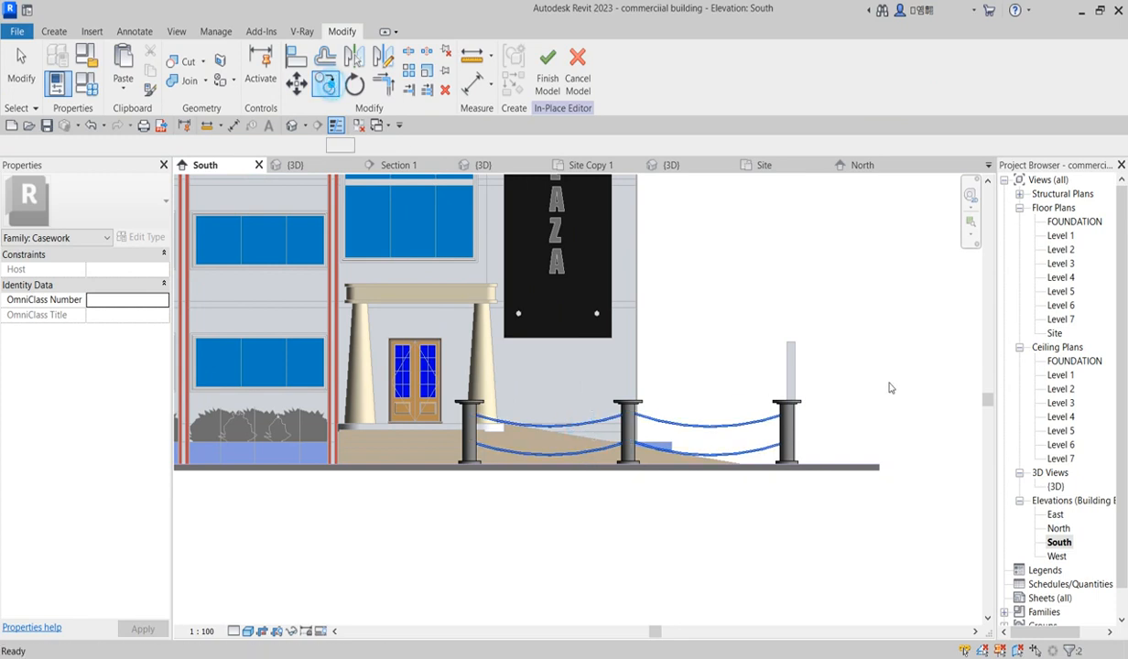
{"action": "key", "text": "Return"}
{"action": "scroll", "coordinate": [801, 407], "scroll_direction": "up", "scroll_amount": 3}
{"action": "scroll", "coordinate": [827, 400], "scroll_direction": "up", "scroll_amount": 3}
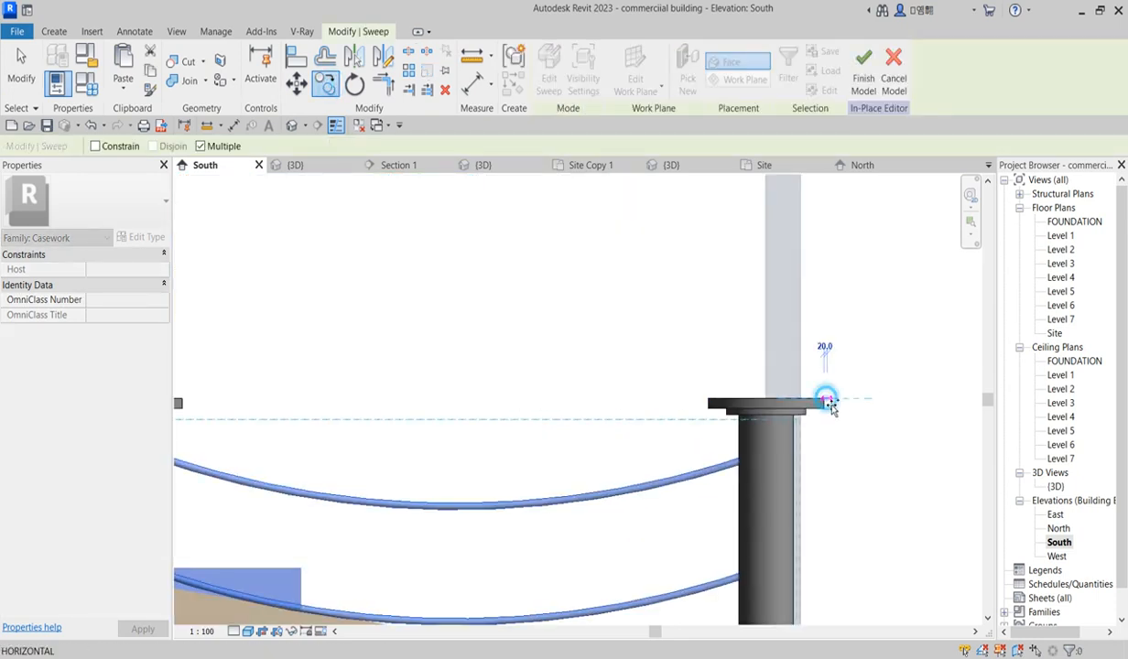
{"action": "left_click", "coordinate": [827, 400]}
{"action": "scroll", "coordinate": [829, 406], "scroll_direction": "down", "scroll_amount": 5}
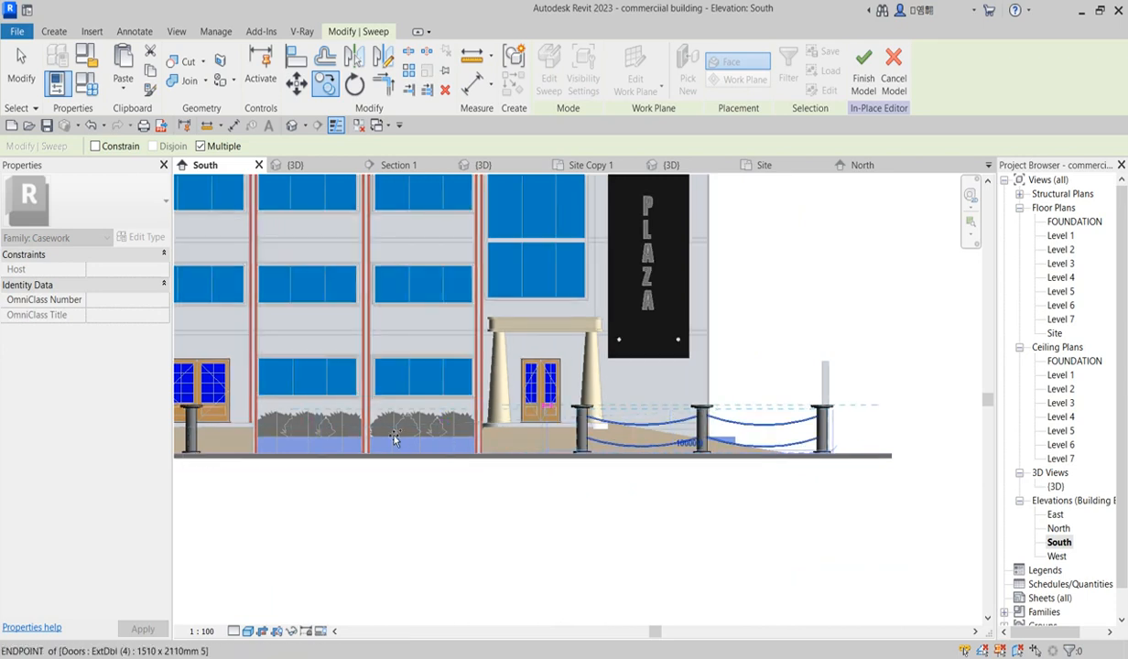
{"action": "scroll", "coordinate": [389, 435], "scroll_direction": "up", "scroll_amount": 6}
{"action": "left_click", "coordinate": [357, 385]}
{"action": "scroll", "coordinate": [602, 484], "scroll_direction": "down", "scroll_amount": 7}
{"action": "key", "text": "Escape"}
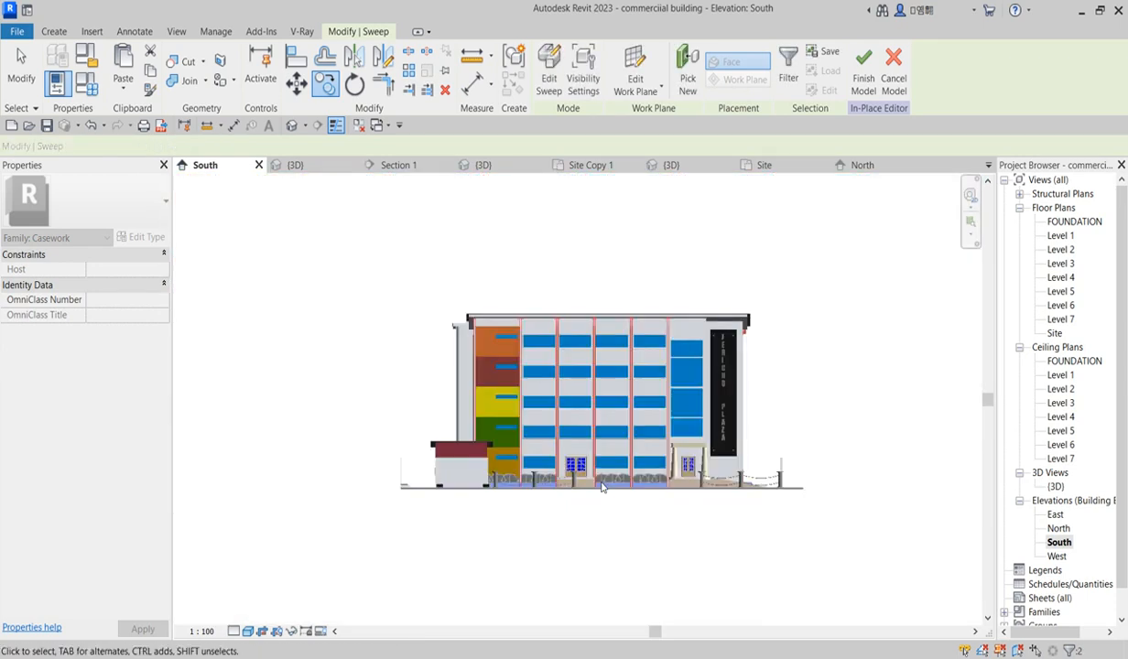
Step: Select all the chain sweeps and, in their material, duplicate Default Wall(2) as Default Wall(15)
{"action": "scroll", "coordinate": [499, 487], "scroll_direction": "up", "scroll_amount": 3}
{"action": "key", "text": "Escape"}
{"action": "left_click_drag", "start_coordinate": [788, 490], "coordinate": [800, 495]}
{"action": "scroll", "coordinate": [437, 471], "scroll_direction": "down", "scroll_amount": 3}
{"action": "left_click", "coordinate": [413, 403]}
{"action": "left_click_drag", "start_coordinate": [423, 396], "coordinate": [750, 560]}
{"action": "left_click", "coordinate": [673, 556]}
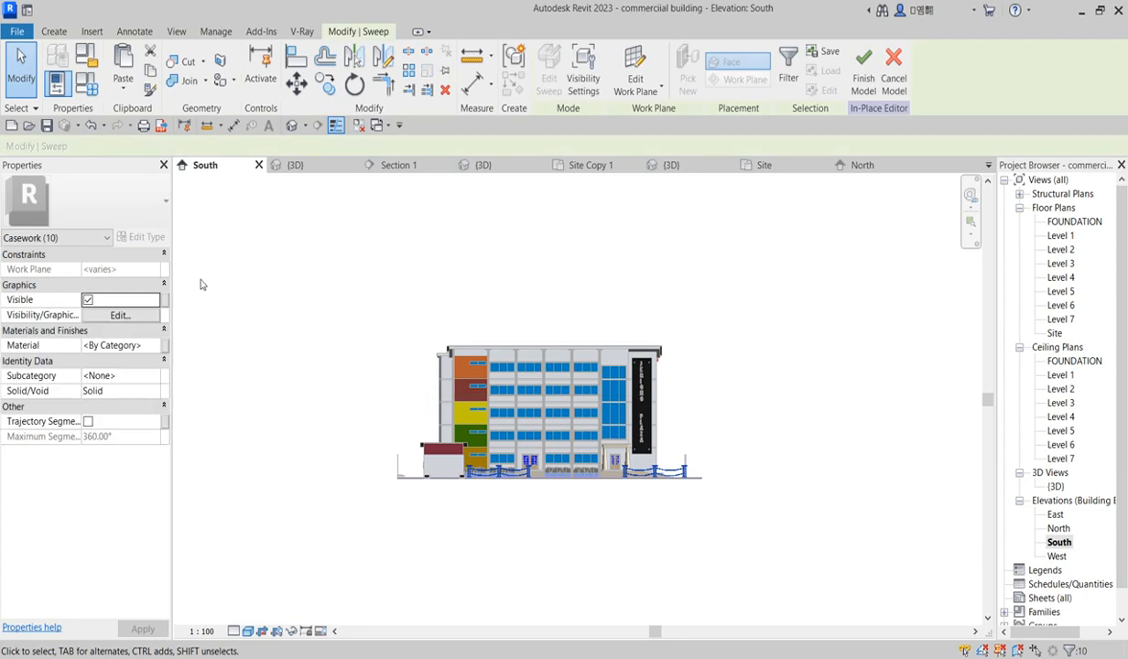
{"action": "left_click", "coordinate": [154, 344]}
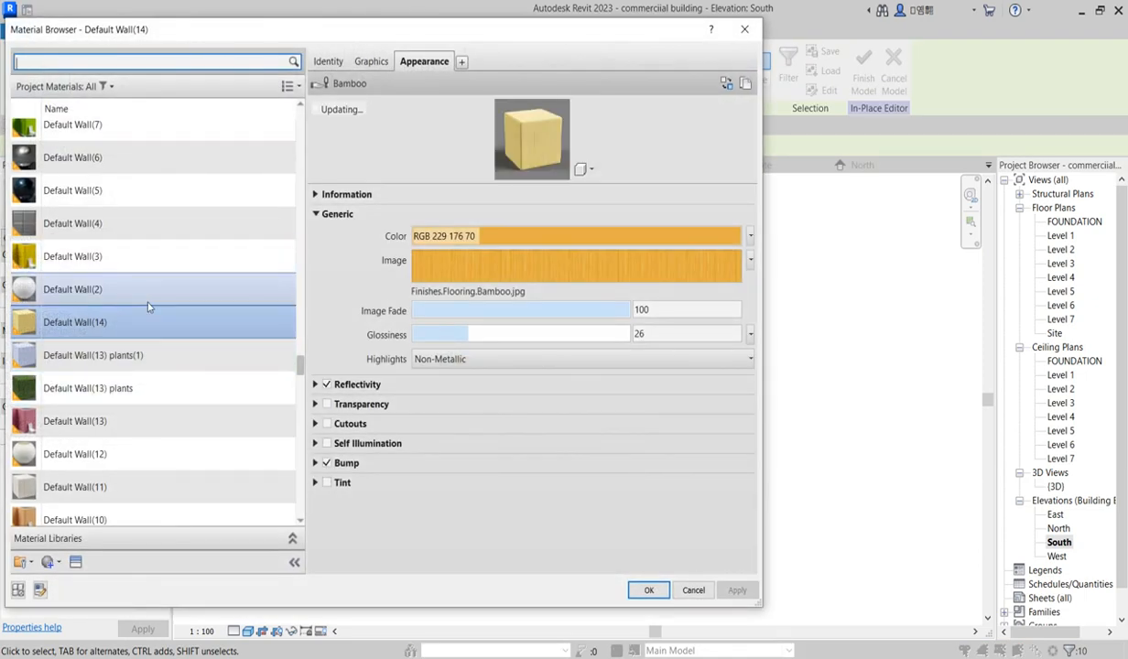
{"action": "left_click", "coordinate": [138, 291]}
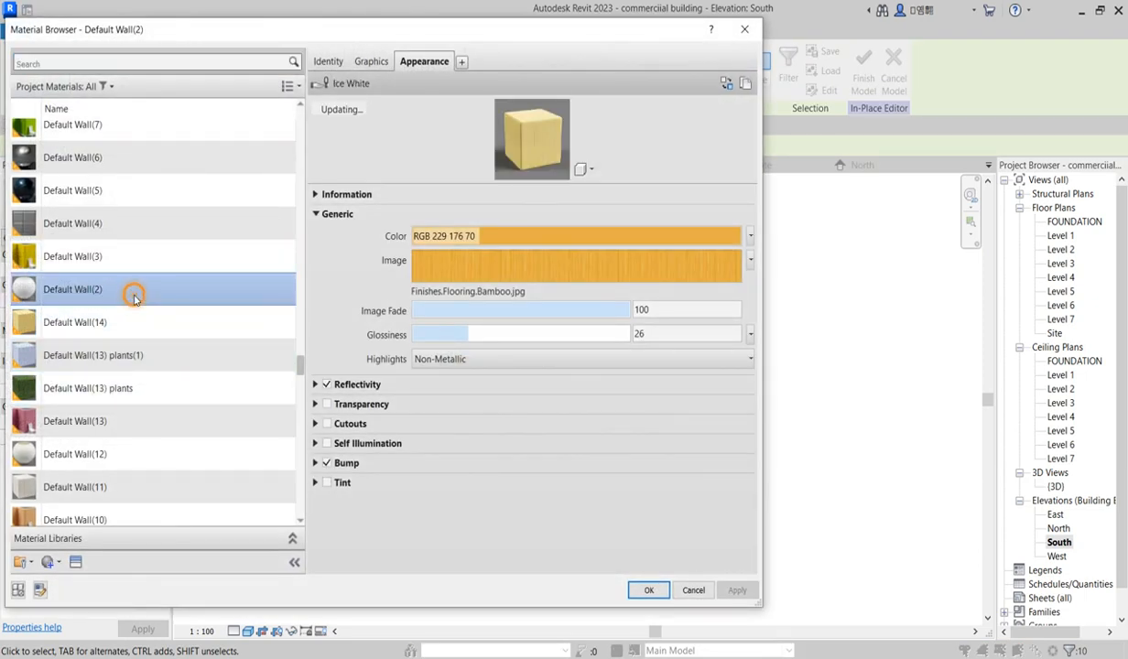
{"action": "right_click", "coordinate": [136, 293]}
{"action": "left_click", "coordinate": [176, 318]}
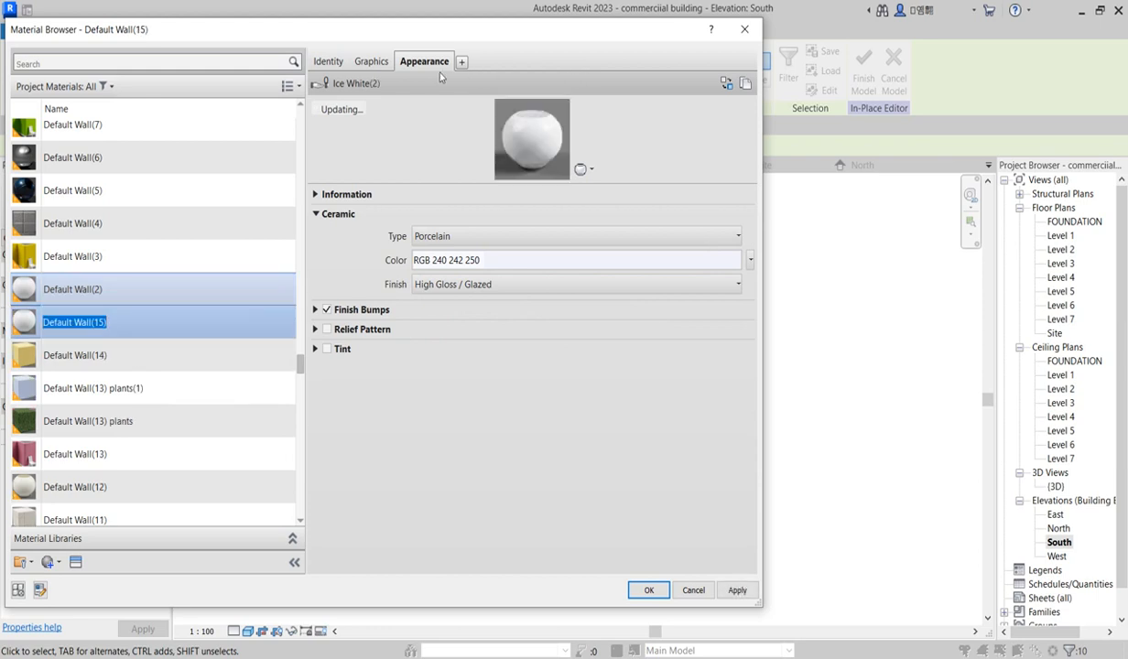
Step: Replace the new material's appearance with Platinum - Polished and apply it to the chains
{"action": "left_click", "coordinate": [371, 61]}
{"action": "left_click", "coordinate": [424, 61]}
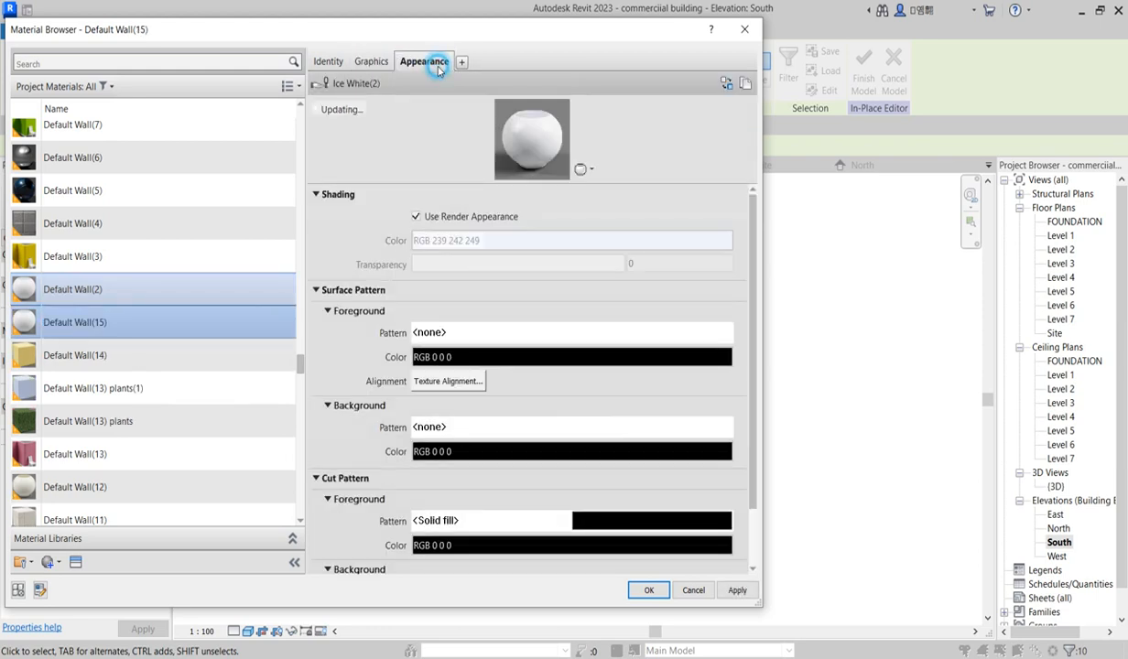
{"action": "left_click", "coordinate": [726, 85]}
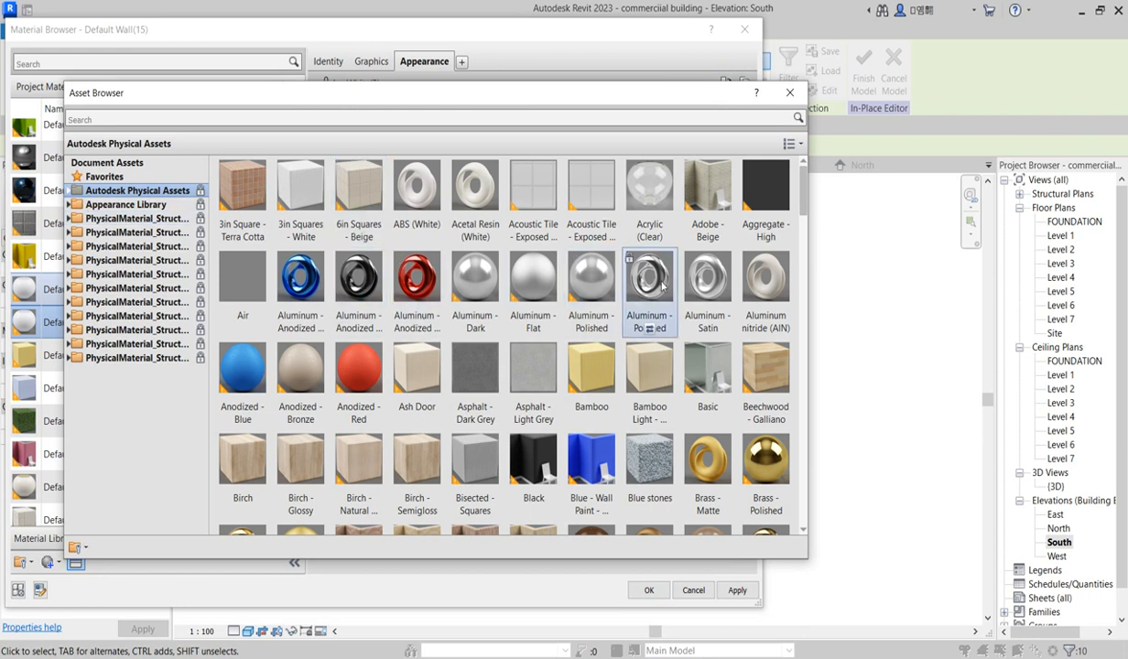
{"action": "scroll", "coordinate": [662, 287], "scroll_direction": "down", "scroll_amount": 20}
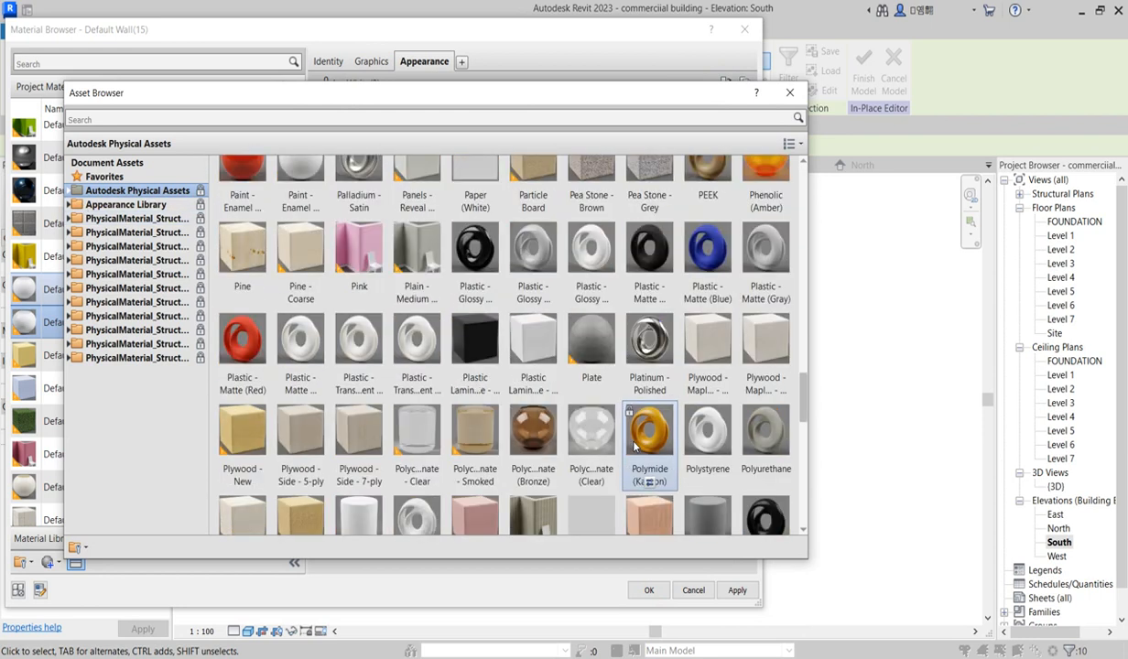
{"action": "scroll", "coordinate": [634, 446], "scroll_direction": "up", "scroll_amount": 5}
{"action": "scroll", "coordinate": [634, 419], "scroll_direction": "down", "scroll_amount": 3}
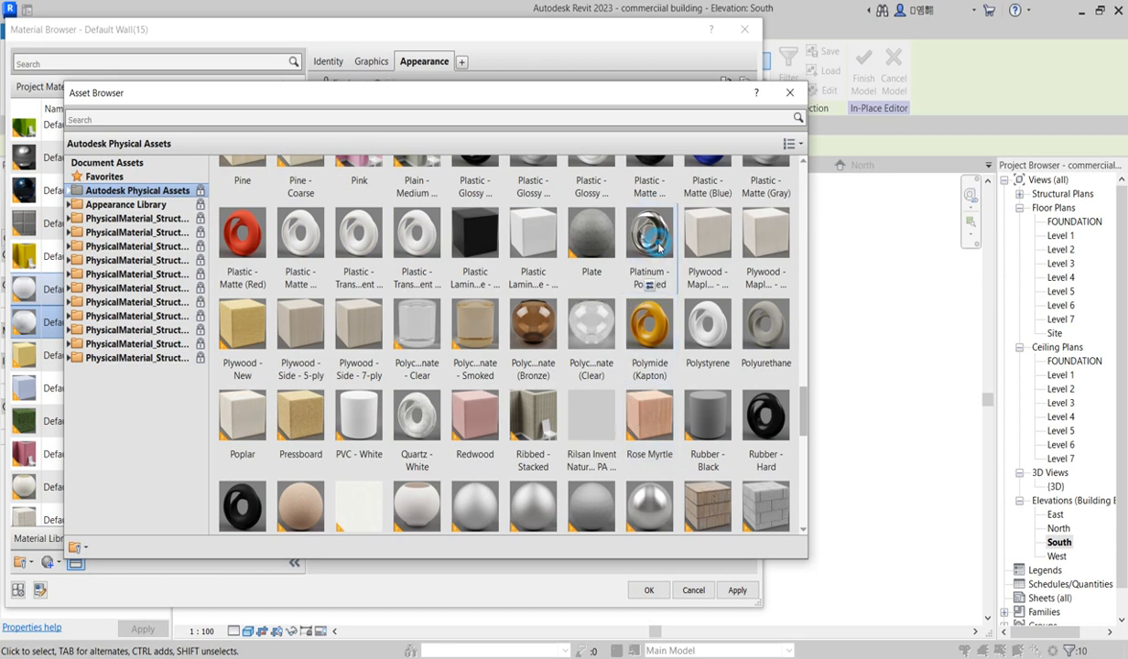
{"action": "scroll", "coordinate": [659, 236], "scroll_direction": "up", "scroll_amount": 1}
{"action": "left_click", "coordinate": [791, 94]}
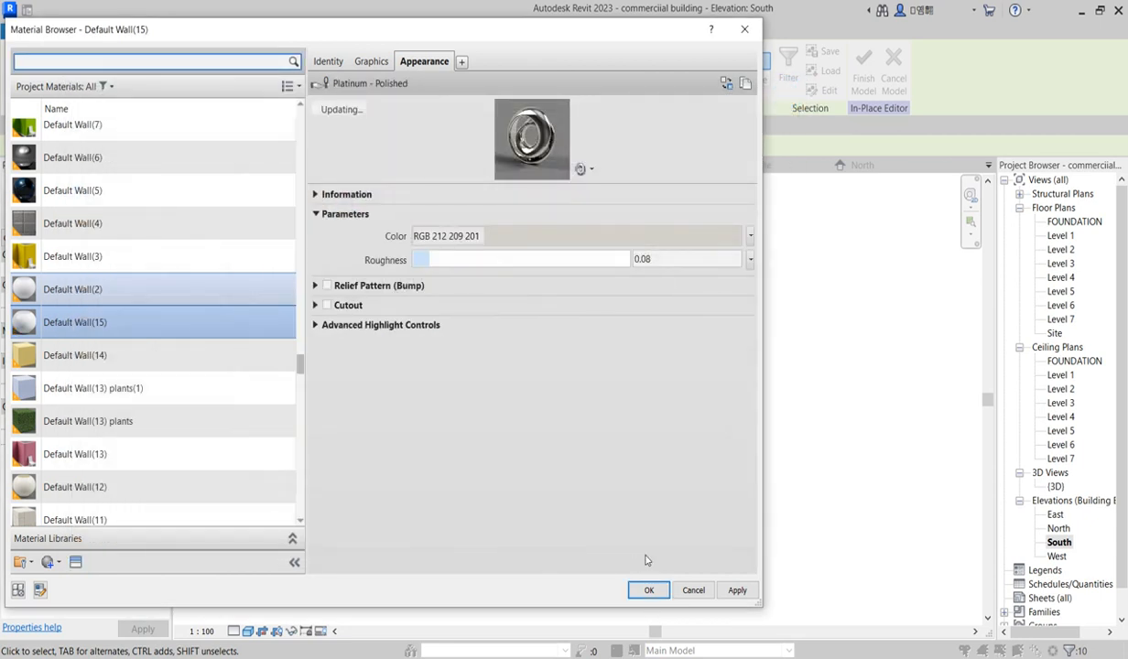
{"action": "left_click", "coordinate": [649, 591]}
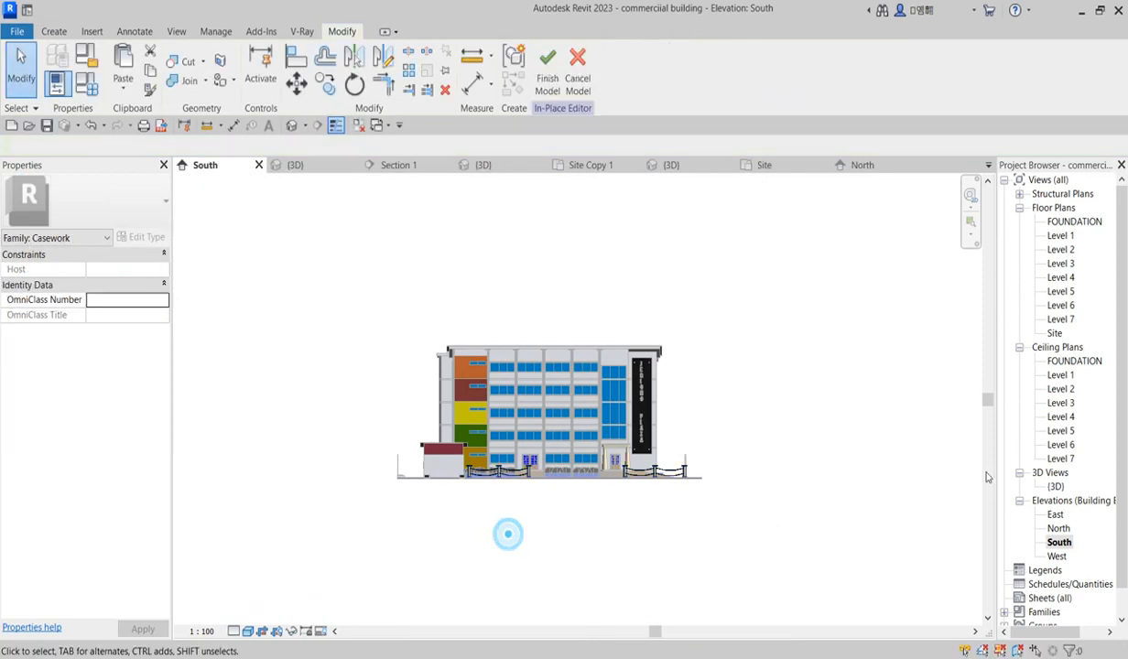
Step: Finish the in-place model from the 3D view
{"action": "double_click", "coordinate": [1056, 488]}
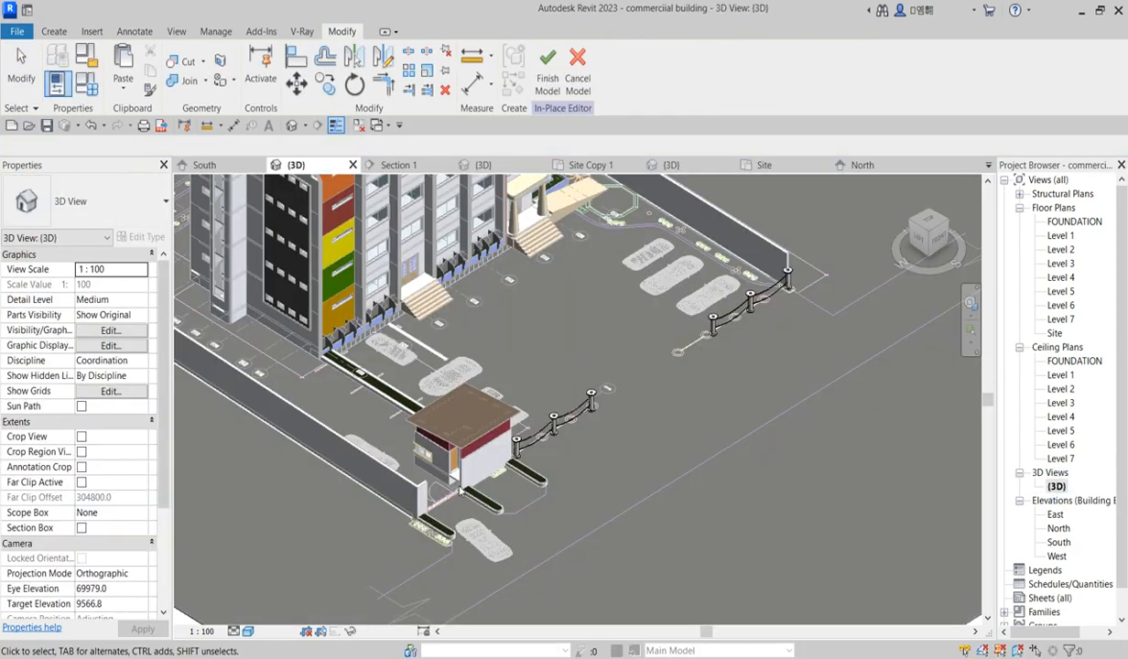
{"action": "scroll", "coordinate": [727, 454], "scroll_direction": "up", "scroll_amount": 5}
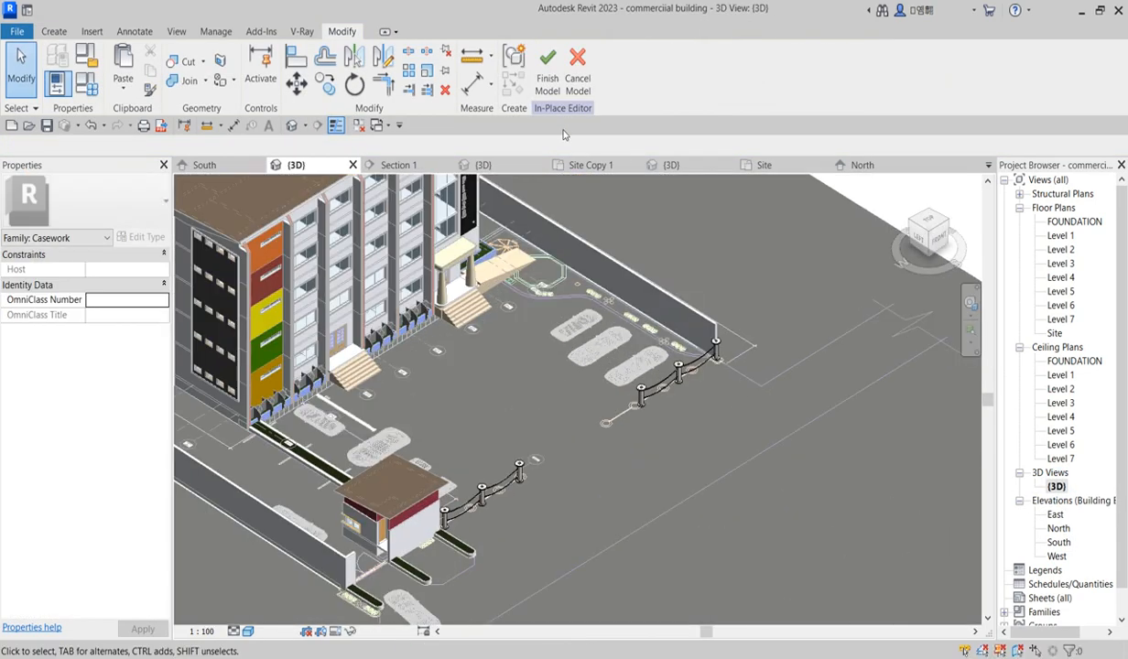
{"action": "left_click", "coordinate": [547, 71]}
Step: Delete the imported site plan.dwg from the 3D view
{"action": "scroll", "coordinate": [755, 381], "scroll_direction": "down", "scroll_amount": 8}
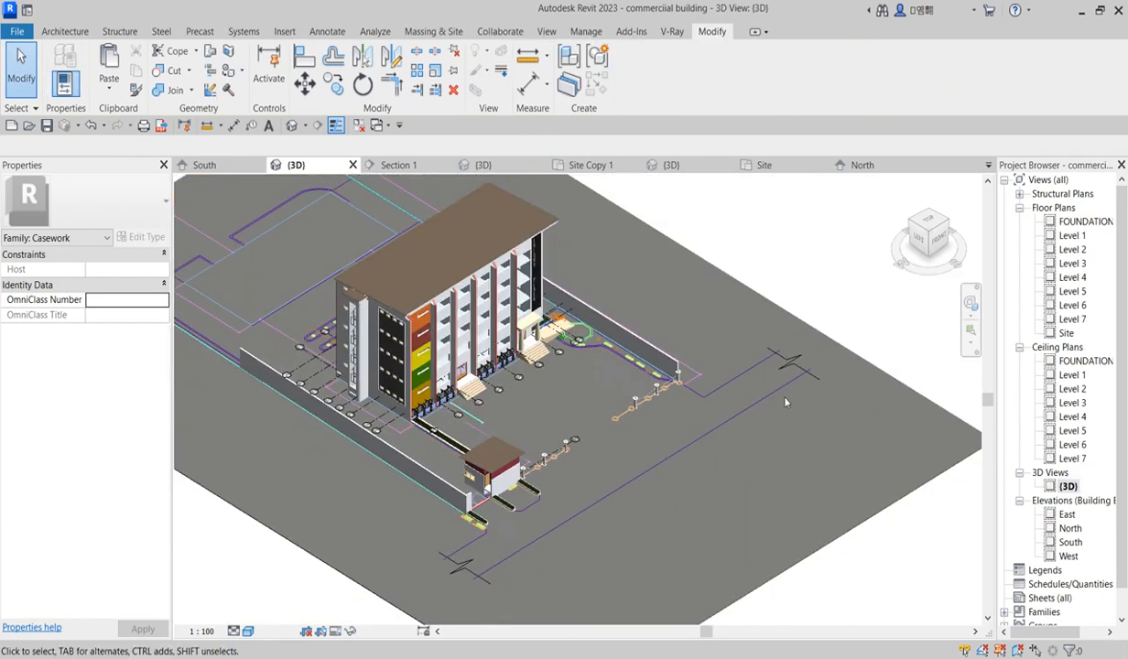
{"action": "left_click", "coordinate": [279, 271]}
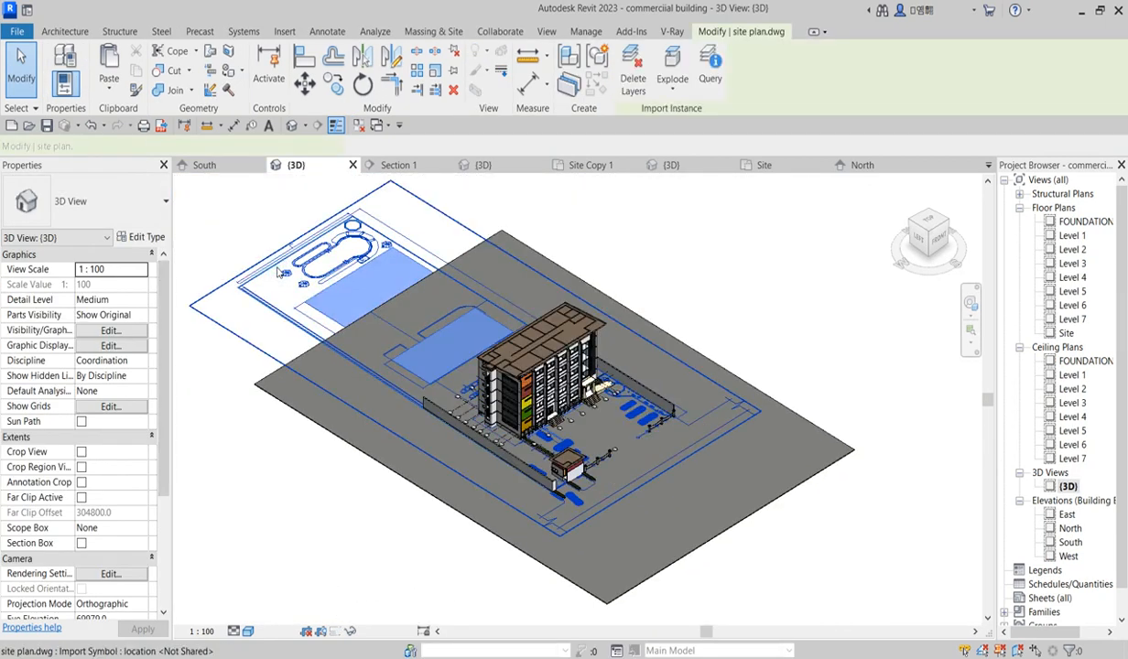
{"action": "key", "text": "Delete"}
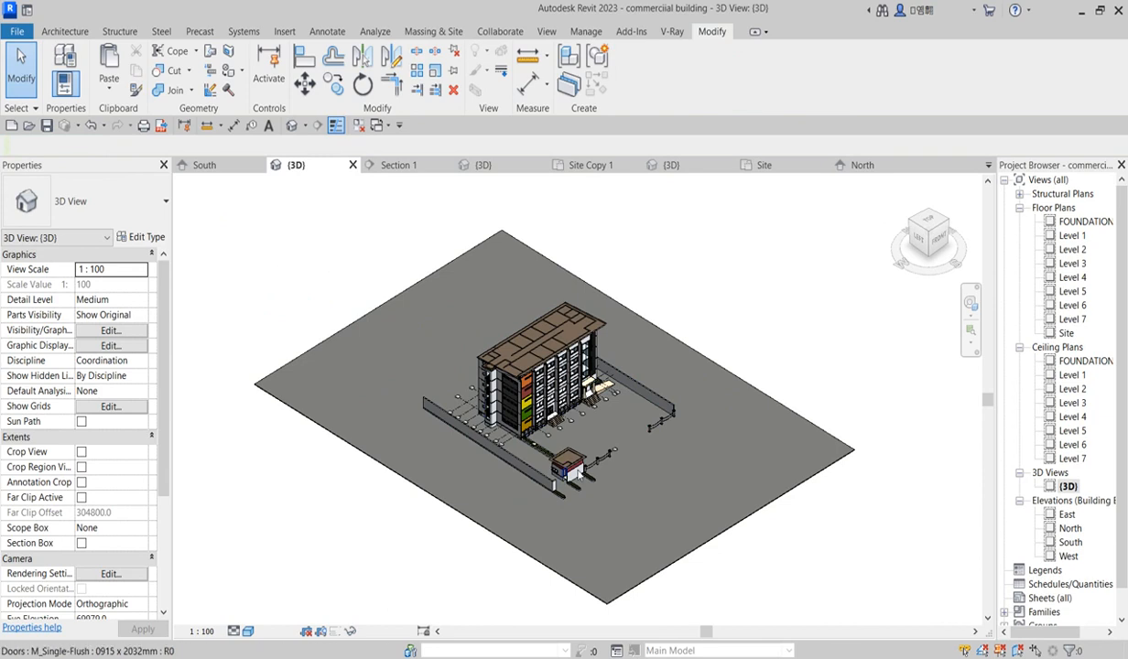
Step: Inspect the posts, chains and site around the building in the 3D view
{"action": "scroll", "coordinate": [560, 478], "scroll_direction": "up", "scroll_amount": 10}
{"action": "scroll", "coordinate": [519, 378], "scroll_direction": "down", "scroll_amount": 2}
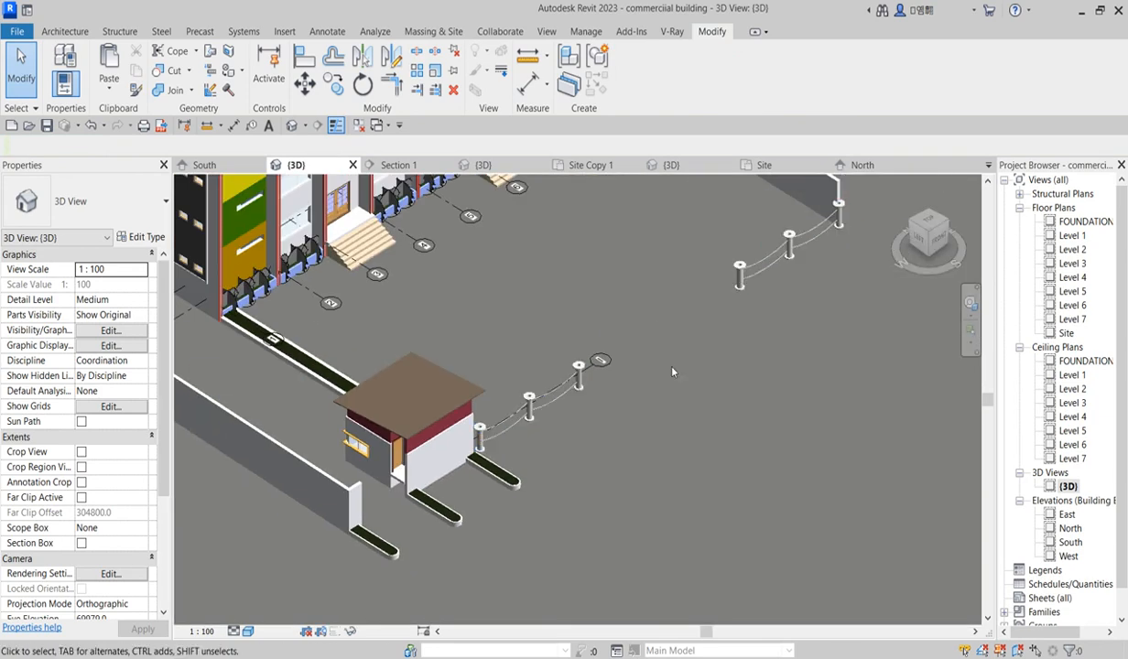
{"action": "scroll", "coordinate": [576, 345], "scroll_direction": "up", "scroll_amount": 3}
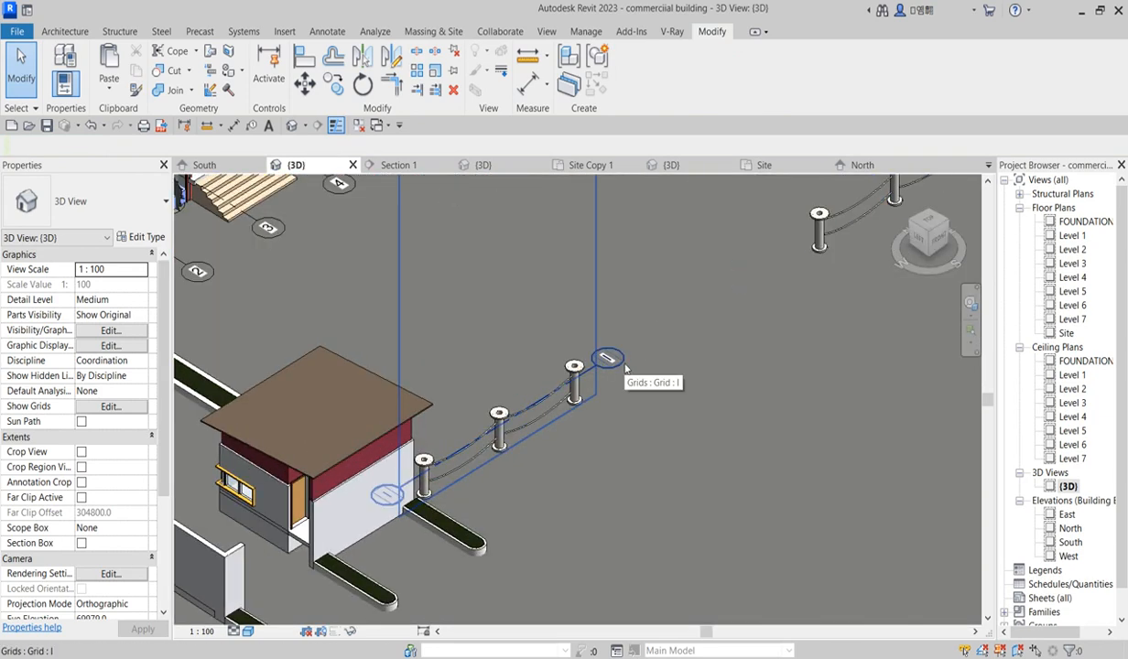
{"action": "left_click", "coordinate": [626, 369]}
{"action": "scroll", "coordinate": [607, 366], "scroll_direction": "down", "scroll_amount": 5}
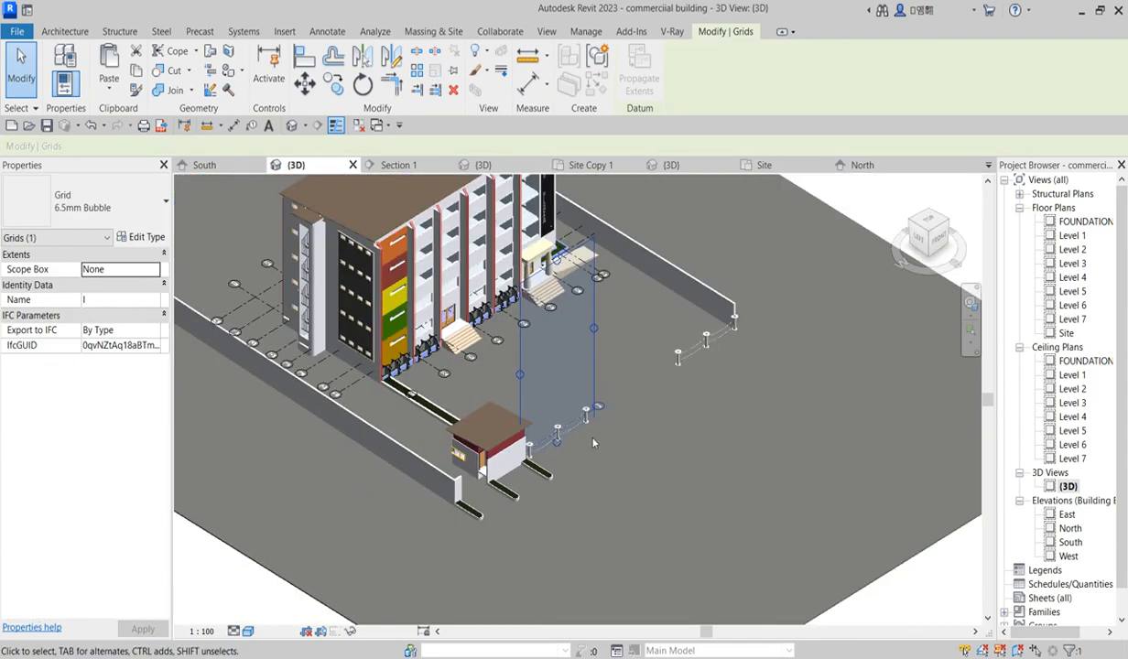
{"action": "scroll", "coordinate": [607, 365], "scroll_direction": "up", "scroll_amount": 4}
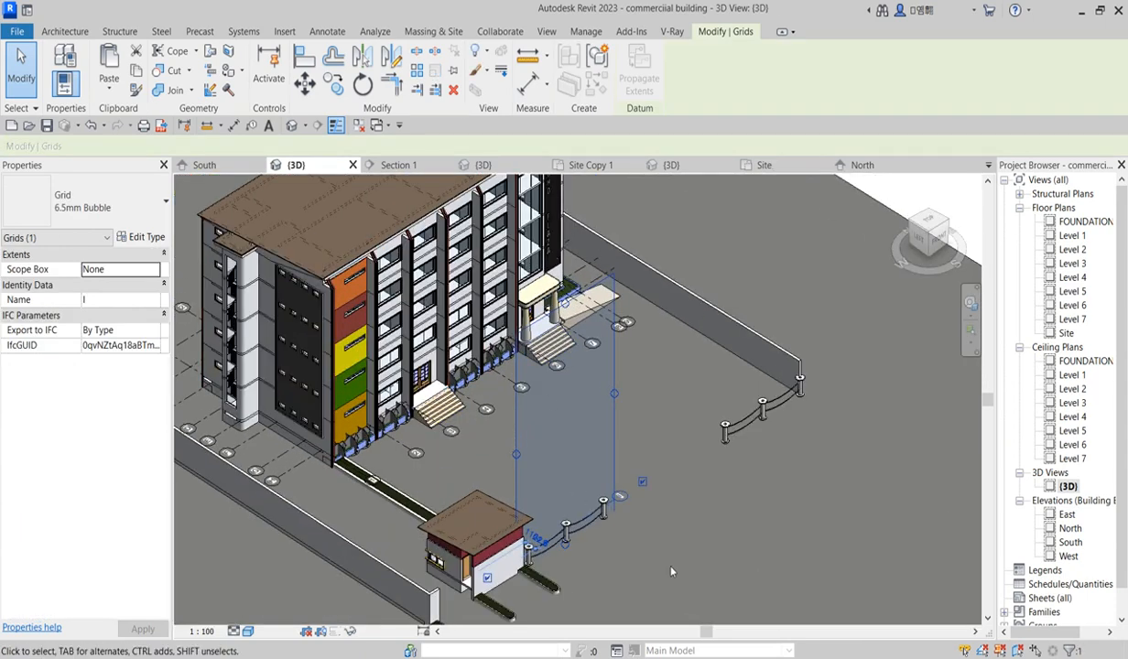
{"action": "left_click", "coordinate": [678, 568]}
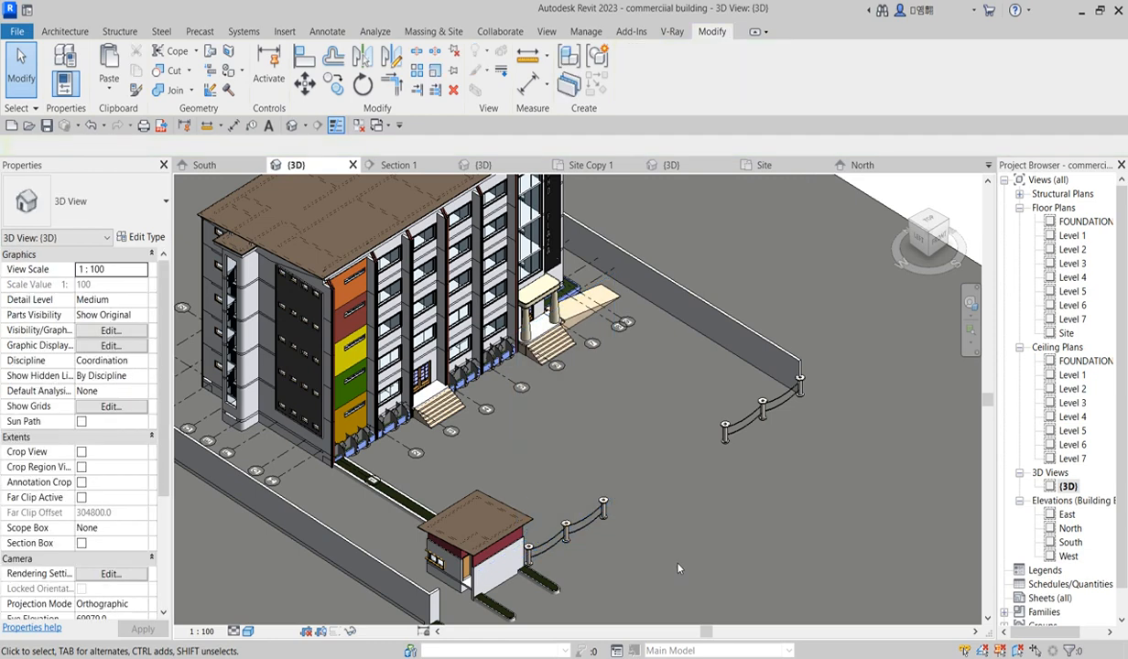
{"action": "left_click", "coordinate": [783, 357]}
{"action": "scroll", "coordinate": [787, 384], "scroll_direction": "up", "scroll_amount": 3}
{"action": "scroll", "coordinate": [818, 436], "scroll_direction": "up", "scroll_amount": 3}
{"action": "left_click_drag", "start_coordinate": [769, 412], "coordinate": [801, 419]}
{"action": "left_click", "coordinate": [828, 497]}
{"action": "scroll", "coordinate": [828, 496], "scroll_direction": "down", "scroll_amount": 1}
{"action": "scroll", "coordinate": [829, 495], "scroll_direction": "down", "scroll_amount": 5}
{"action": "scroll", "coordinate": [805, 495], "scroll_direction": "up", "scroll_amount": 2}
{"action": "scroll", "coordinate": [726, 482], "scroll_direction": "down", "scroll_amount": 3}
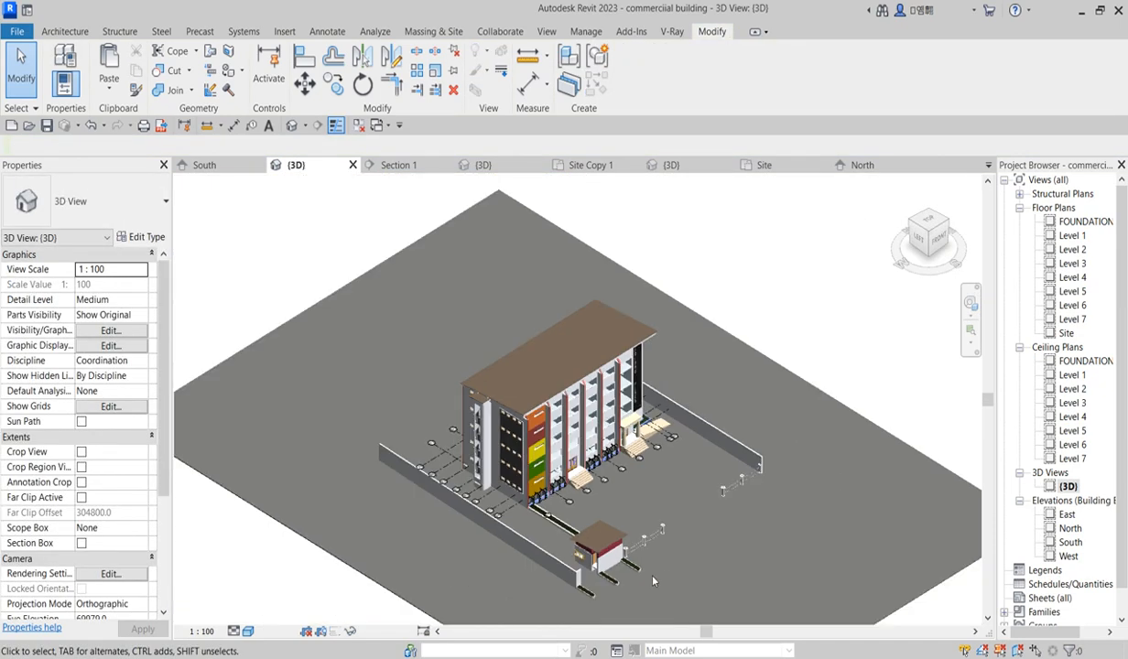
{"action": "scroll", "coordinate": [653, 581], "scroll_direction": "up", "scroll_amount": 4}
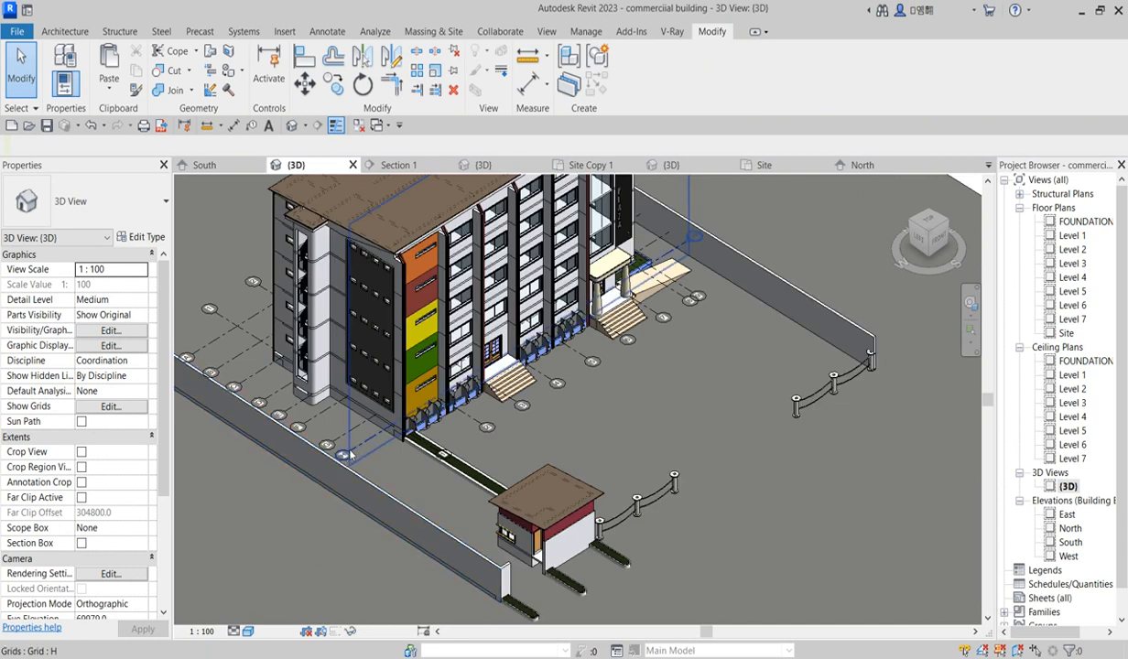
{"action": "scroll", "coordinate": [567, 428], "scroll_direction": "down", "scroll_amount": 3}
{"action": "scroll", "coordinate": [570, 515], "scroll_direction": "up", "scroll_amount": 5}
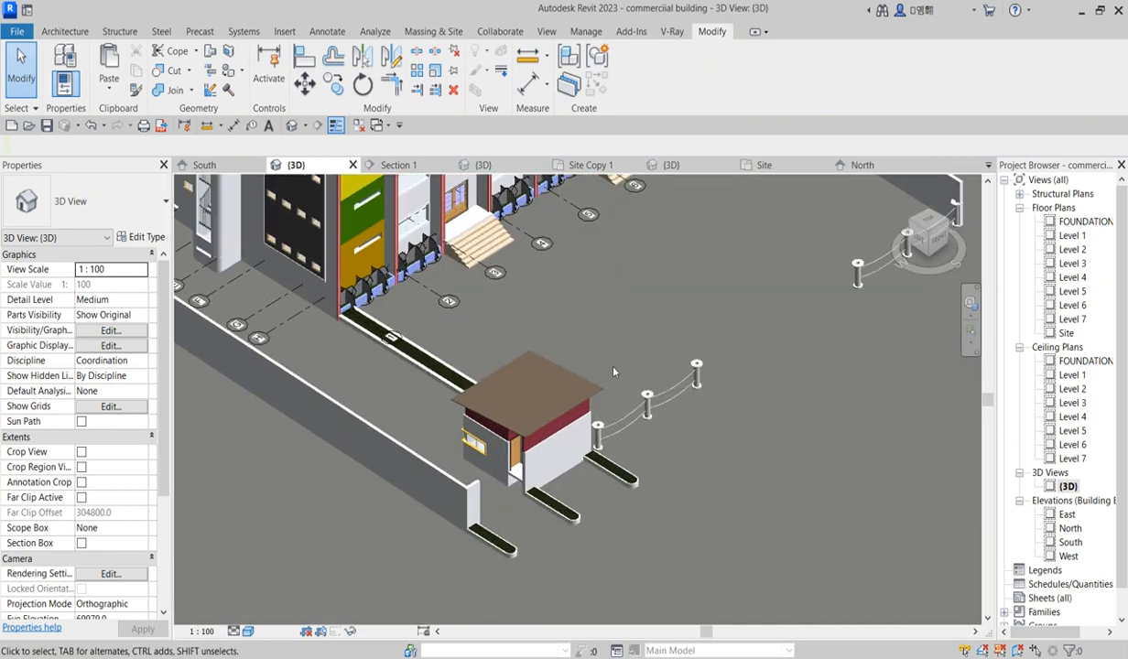
{"action": "double_click", "coordinate": [1071, 235]}
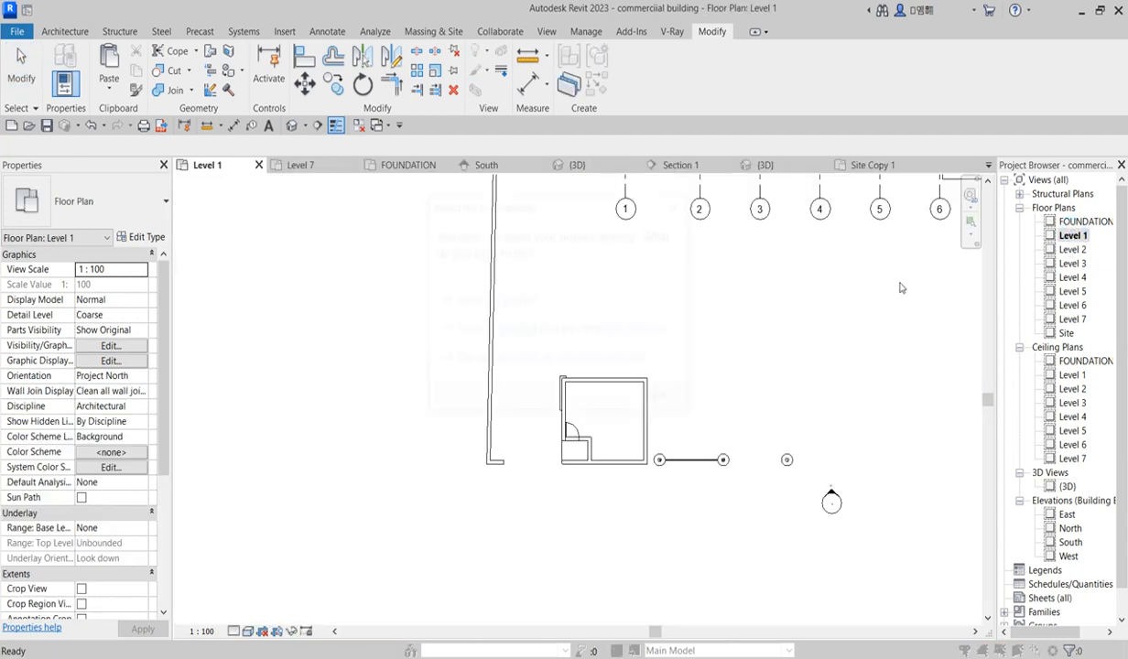
{"action": "left_click", "coordinate": [482, 301]}
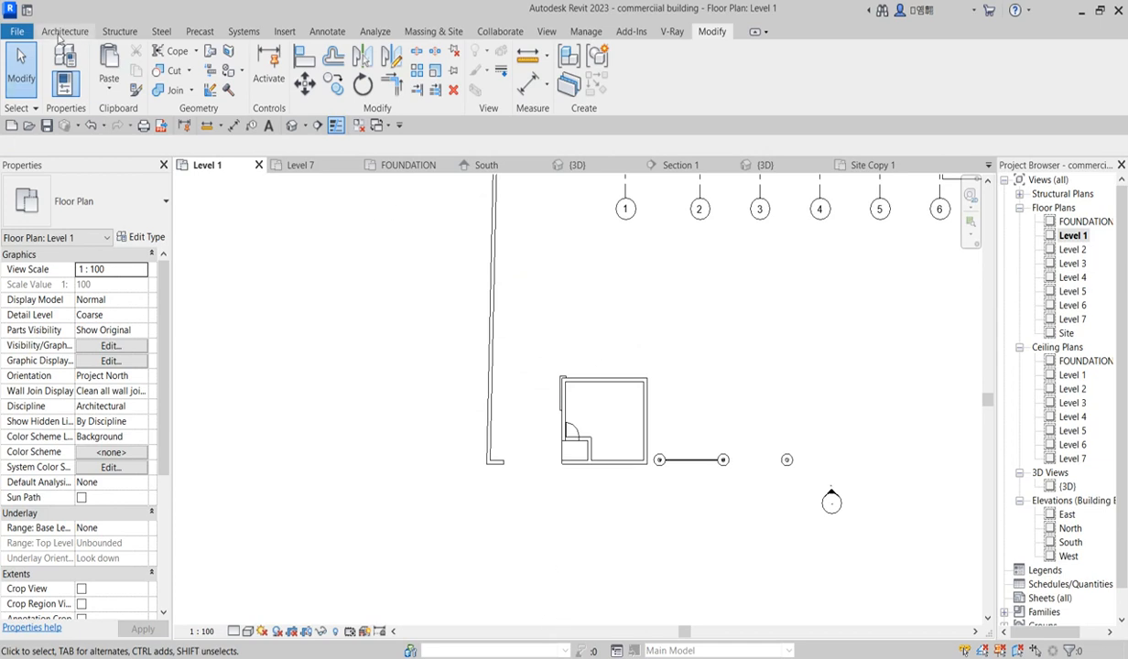
{"action": "left_click", "coordinate": [60, 33]}
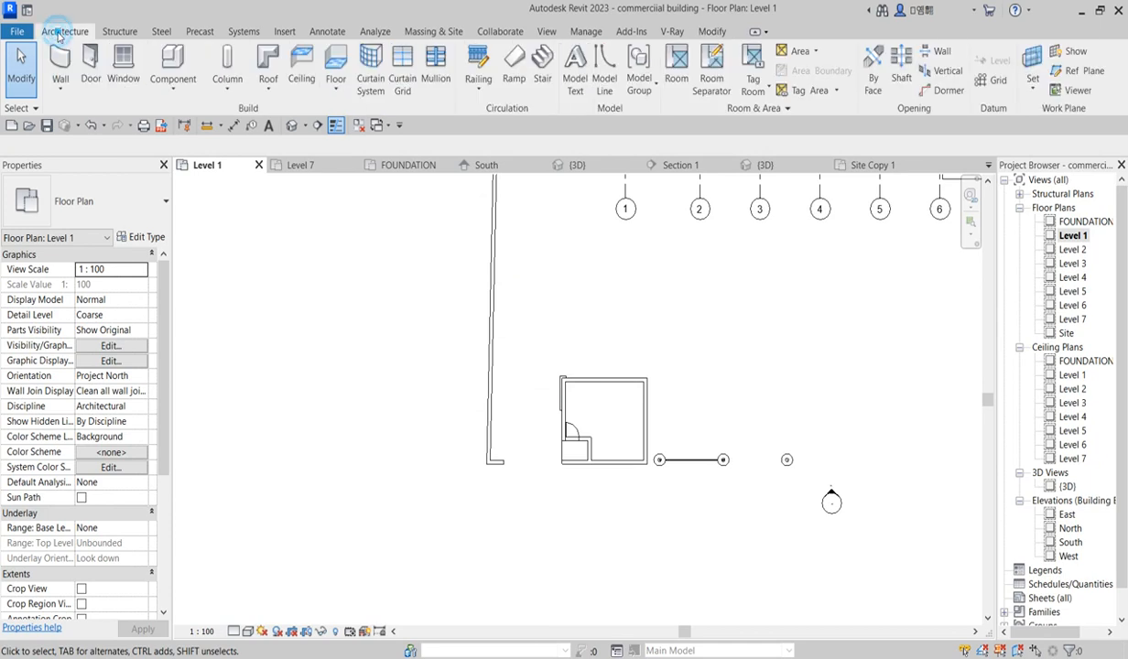
{"action": "left_click", "coordinate": [172, 84]}
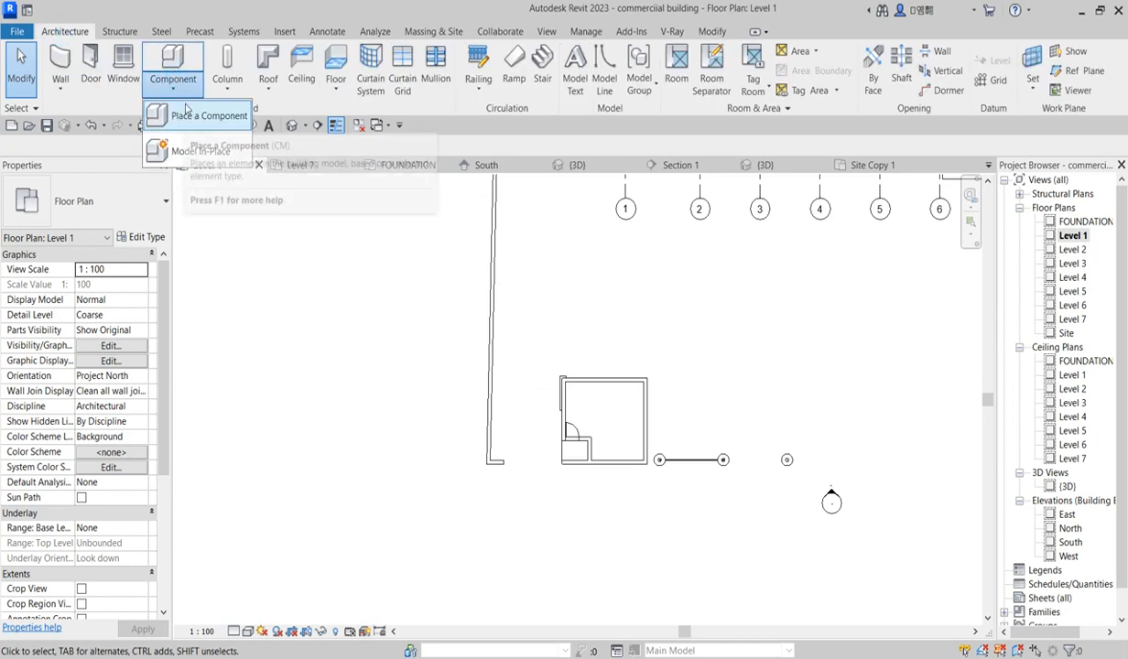
{"action": "left_click", "coordinate": [201, 116]}
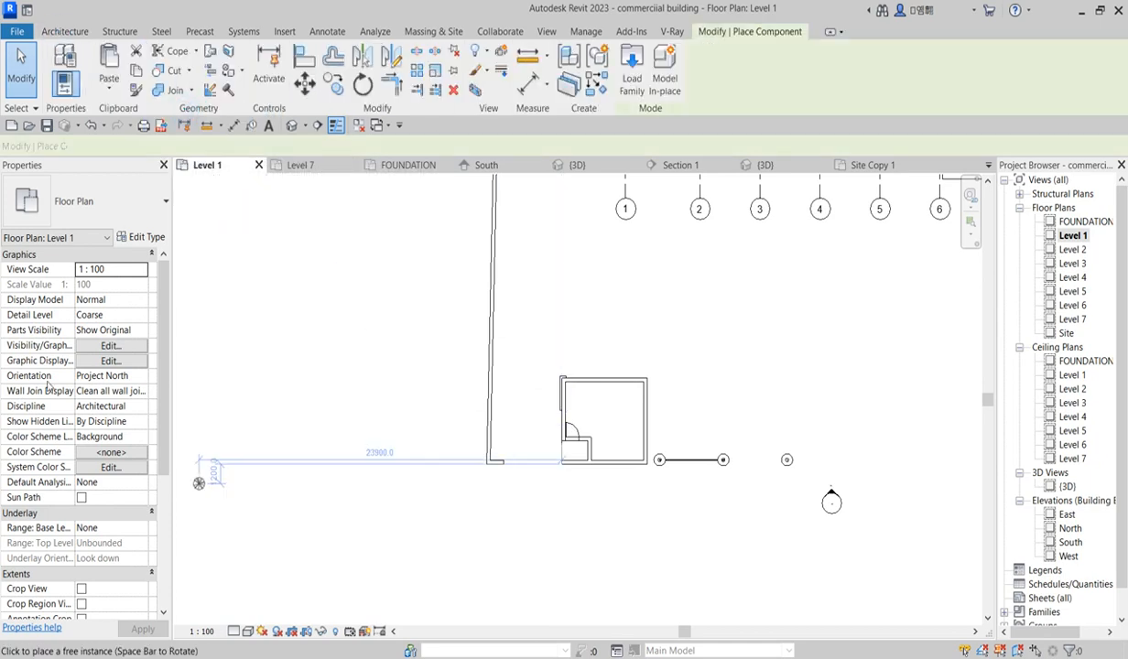
{"action": "scroll", "coordinate": [675, 466], "scroll_direction": "up", "scroll_amount": 3}
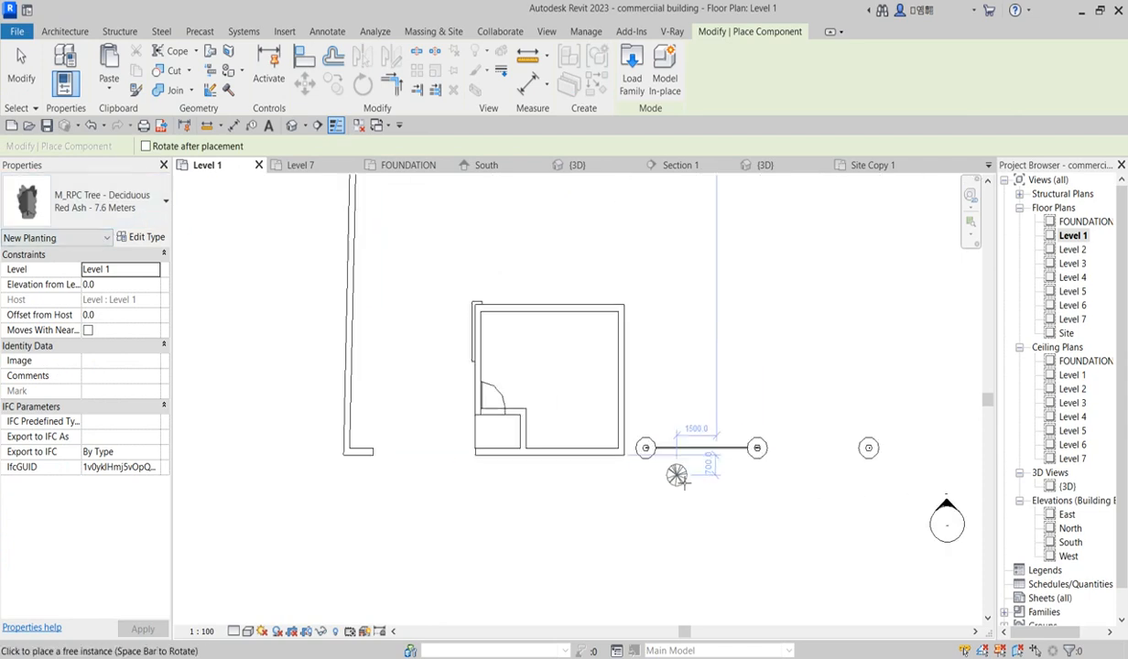
{"action": "scroll", "coordinate": [635, 466], "scroll_direction": "down", "scroll_amount": 4}
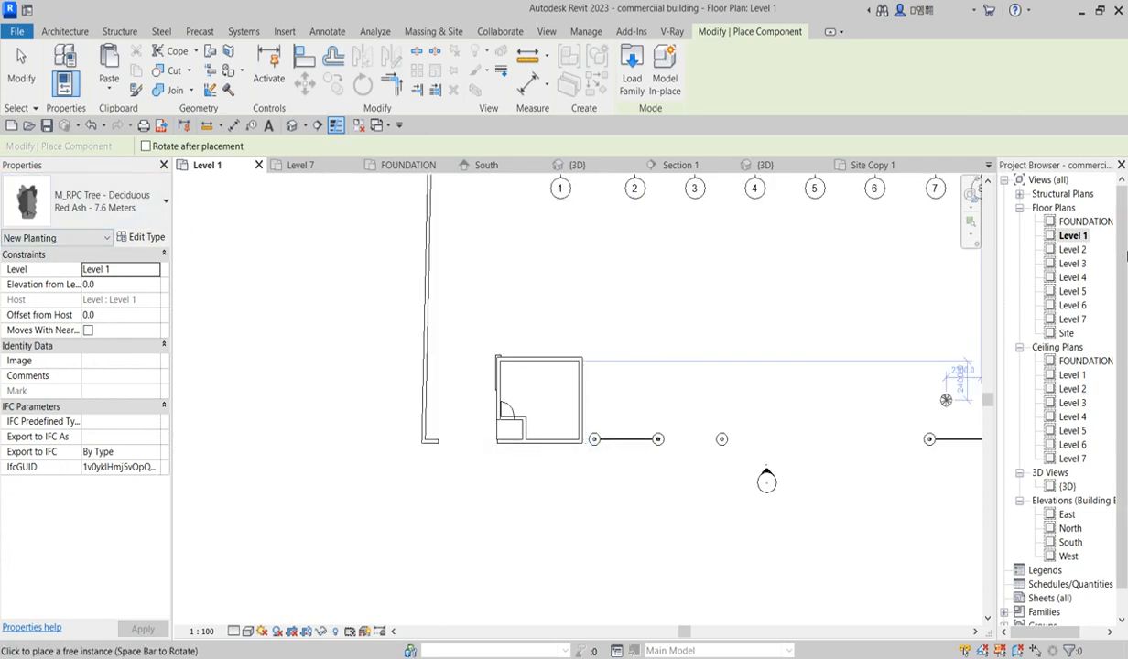
Step: Open the FOUNDATION plan and place Red Ash - 7.6 Meters trees along the planter strip beside the building
{"action": "double_click", "coordinate": [1085, 221]}
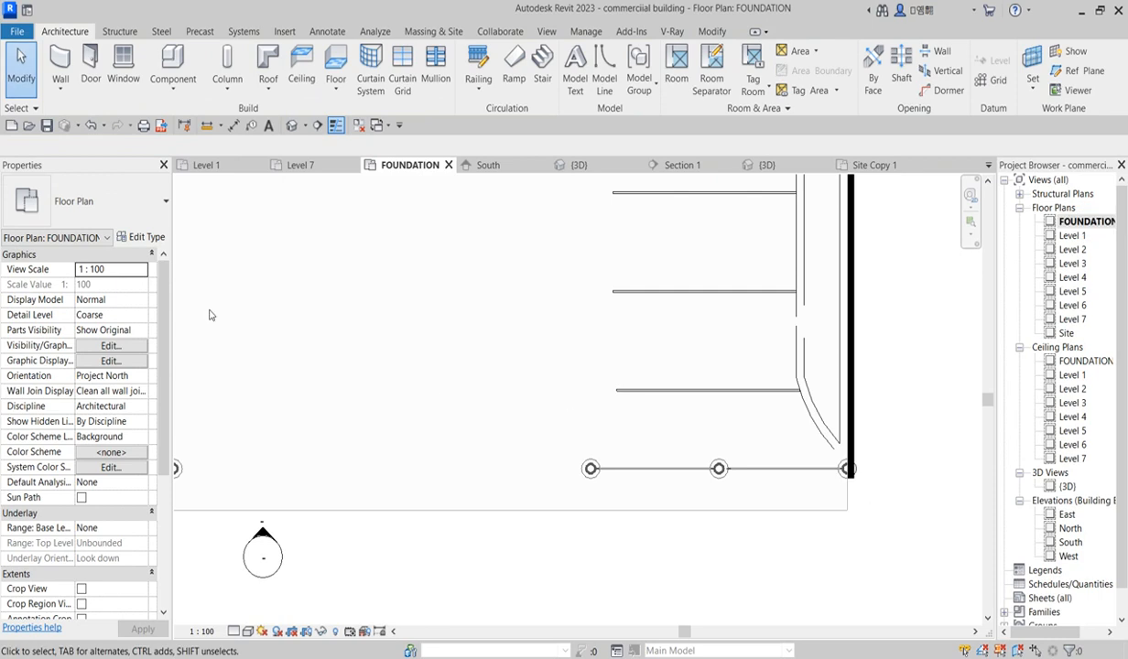
{"action": "left_click", "coordinate": [173, 64]}
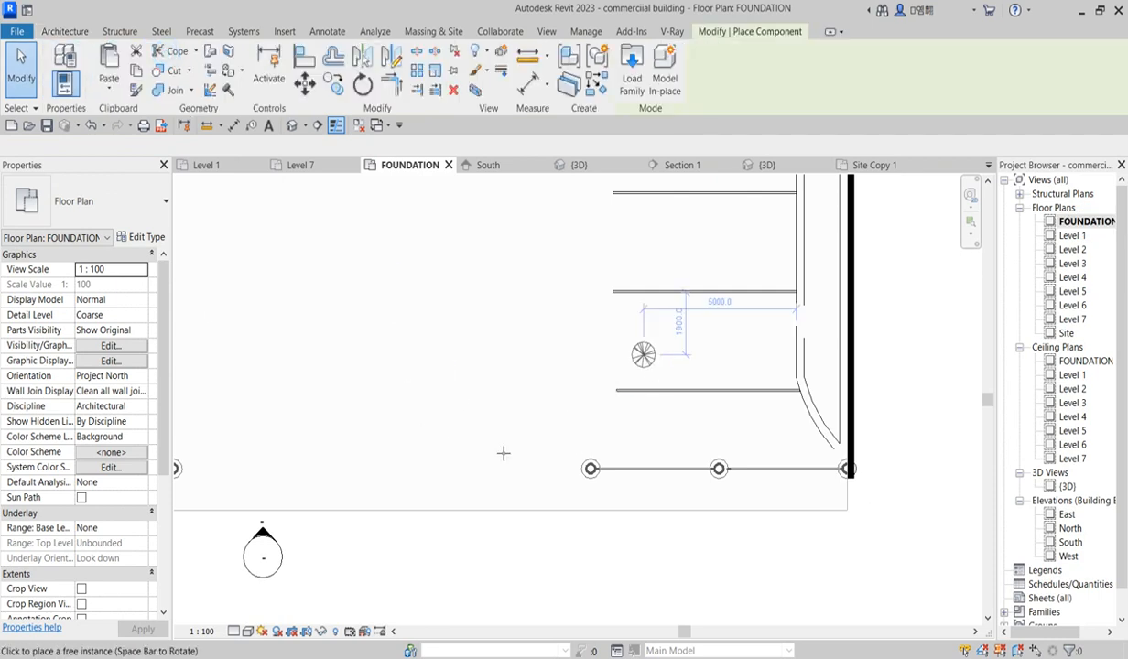
{"action": "scroll", "coordinate": [579, 432], "scroll_direction": "down", "scroll_amount": 3}
{"action": "scroll", "coordinate": [340, 388], "scroll_direction": "up", "scroll_amount": 5}
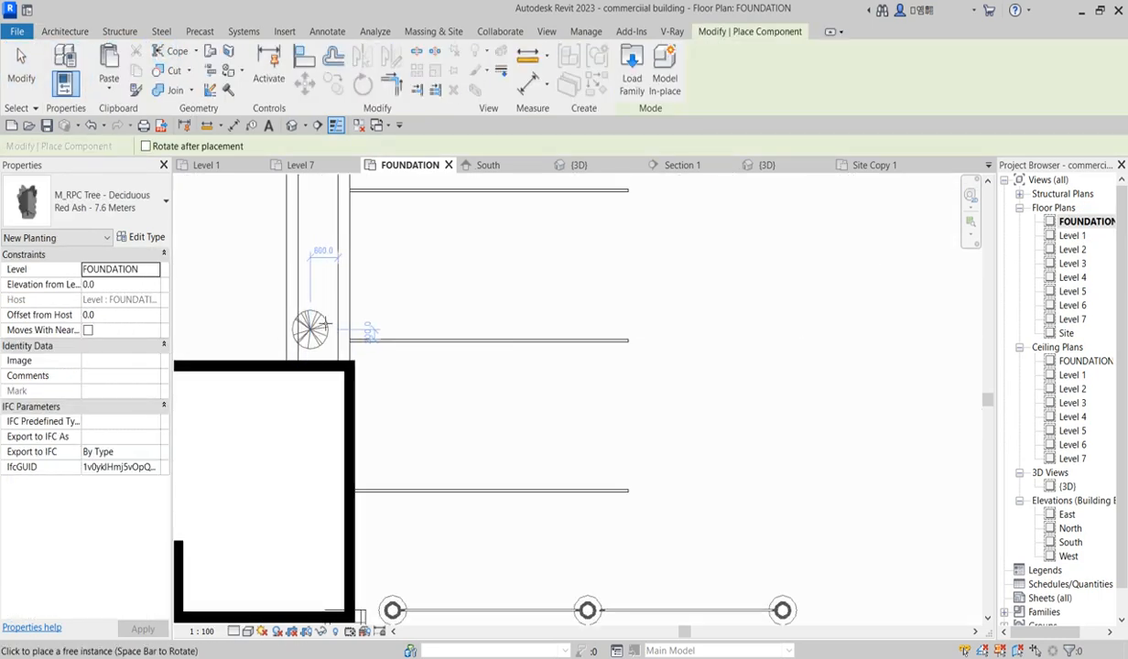
{"action": "left_click", "coordinate": [317, 310]}
{"action": "left_click", "coordinate": [318, 268]}
Step: Place more Red Ash trees along the planter strips flanking the small building at the site entrance
{"action": "scroll", "coordinate": [478, 319], "scroll_direction": "down", "scroll_amount": 3}
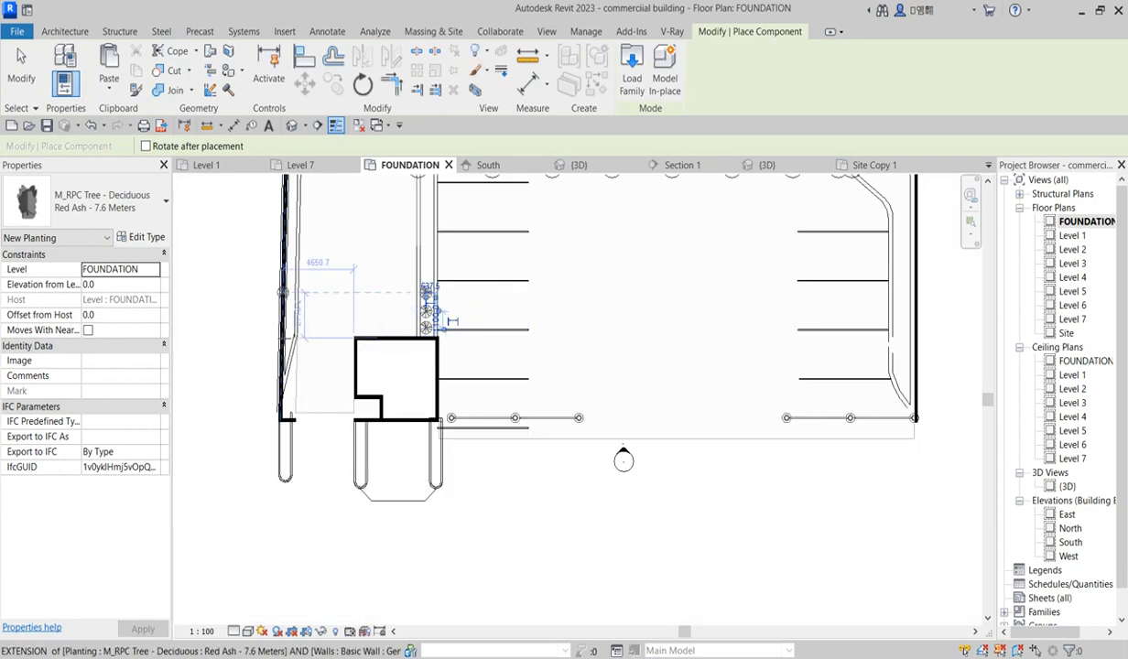
{"action": "scroll", "coordinate": [286, 295], "scroll_direction": "up", "scroll_amount": 4}
{"action": "left_click", "coordinate": [302, 246]}
{"action": "scroll", "coordinate": [516, 449], "scroll_direction": "down", "scroll_amount": 3}
{"action": "scroll", "coordinate": [496, 499], "scroll_direction": "up", "scroll_amount": 2}
{"action": "scroll", "coordinate": [496, 493], "scroll_direction": "up", "scroll_amount": 3}
{"action": "left_click", "coordinate": [491, 471]}
{"action": "scroll", "coordinate": [498, 493], "scroll_direction": "down", "scroll_amount": 3}
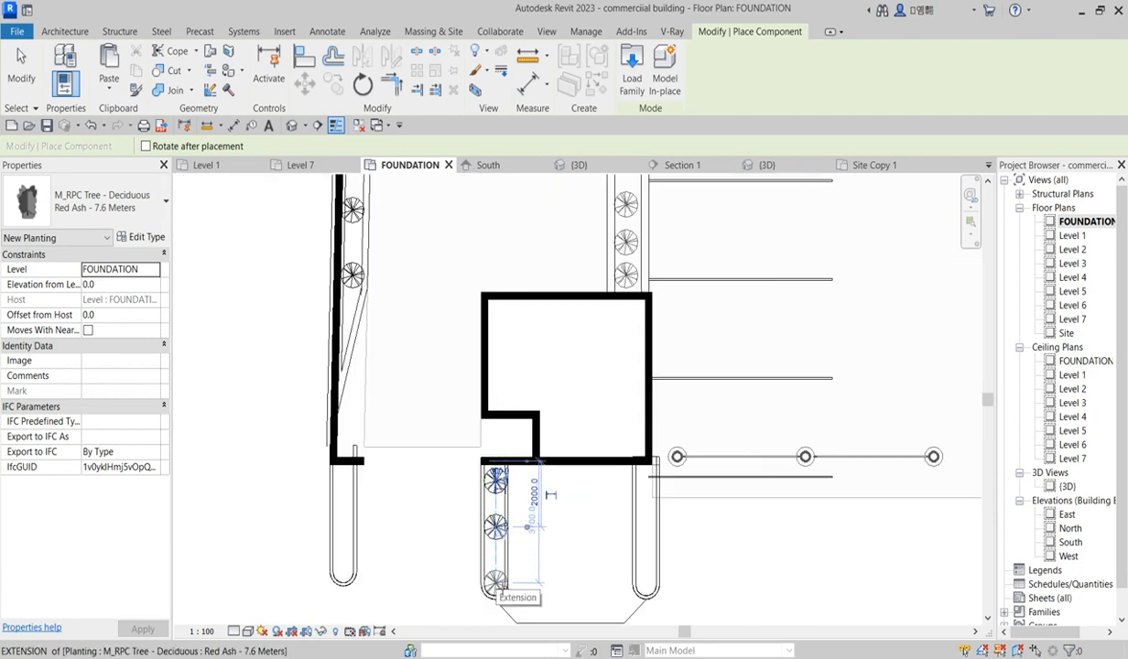
{"action": "left_click", "coordinate": [496, 575]}
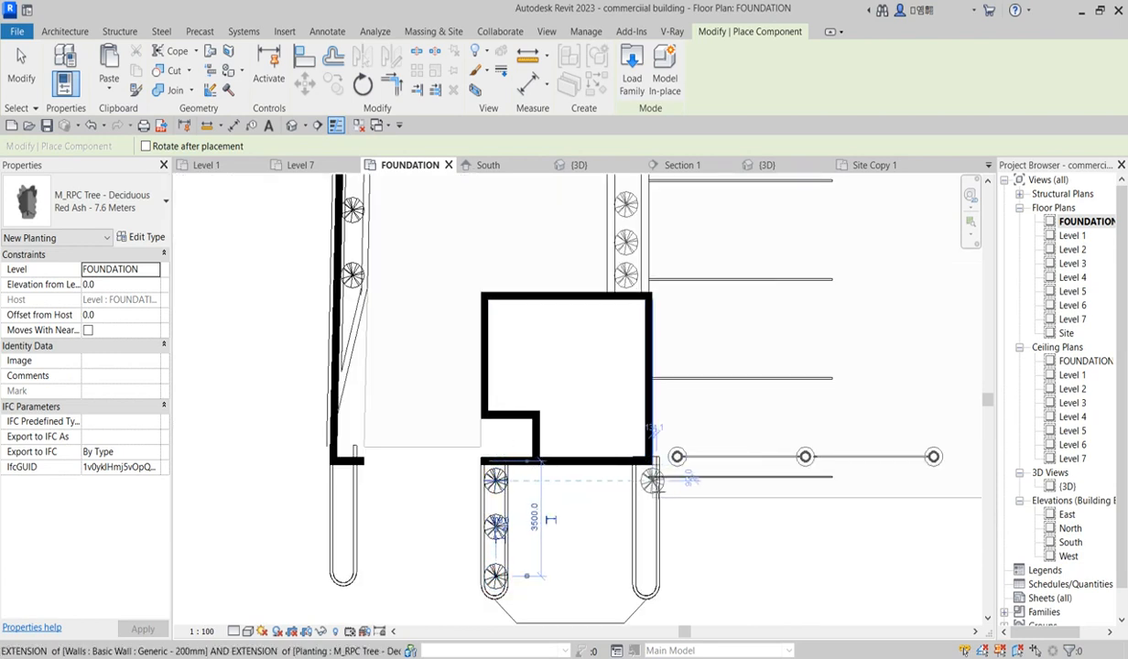
Step: Place Red Ash trees in a row along each remaining entrance planter strip, three per strip
{"action": "left_click", "coordinate": [646, 479]}
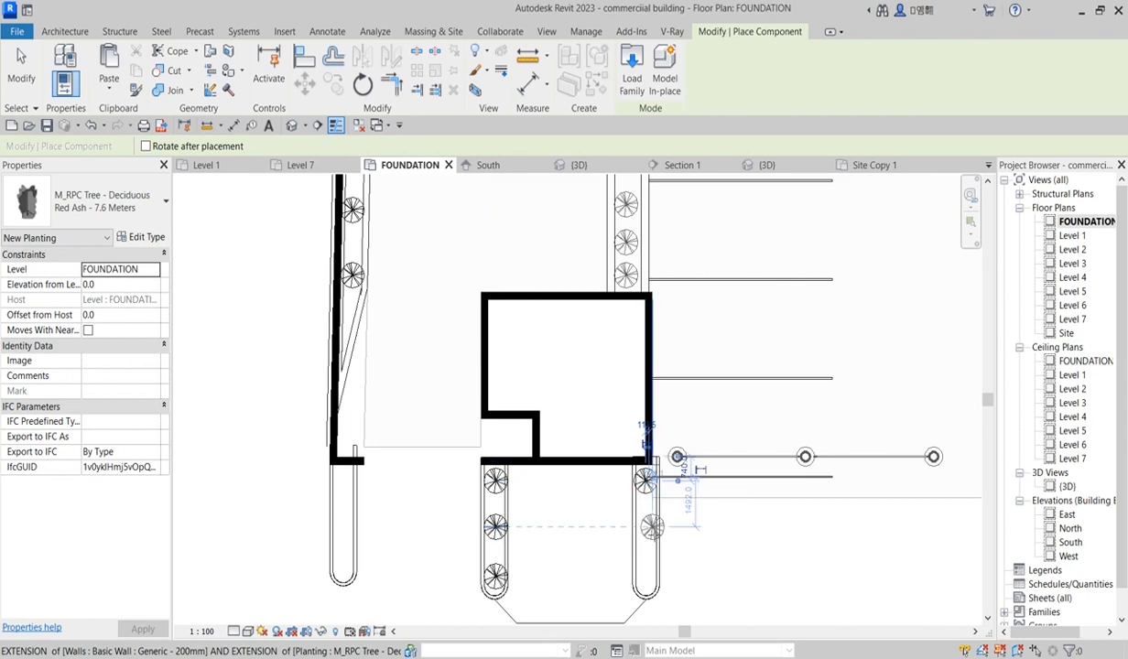
{"action": "left_click", "coordinate": [645, 527]}
{"action": "left_click", "coordinate": [646, 575]}
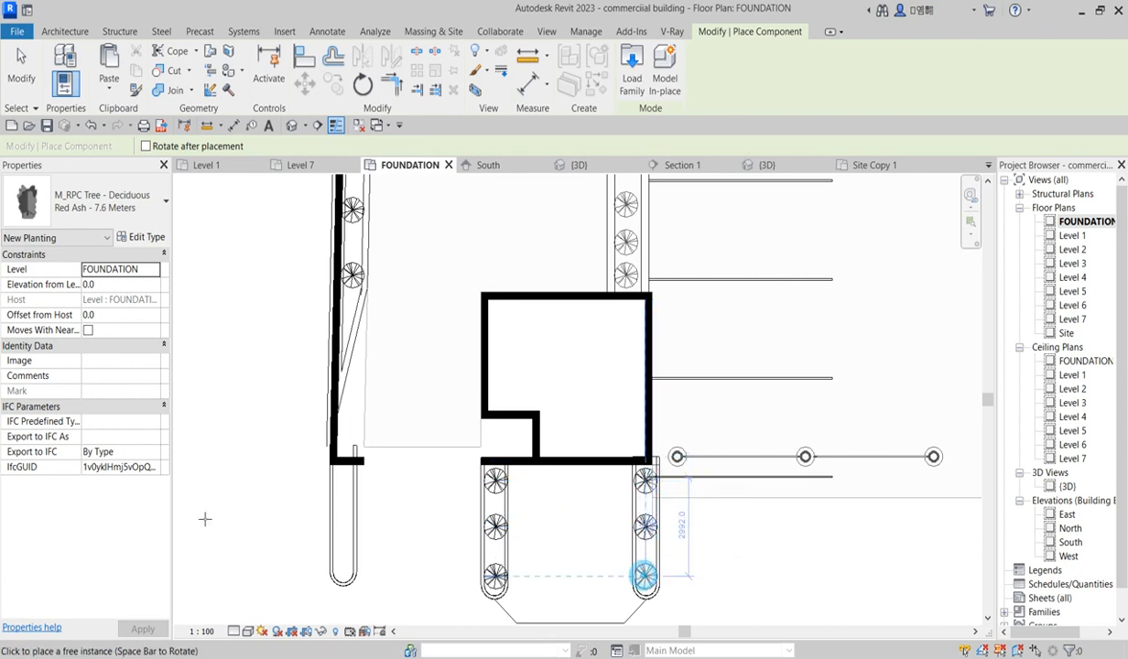
{"action": "left_click", "coordinate": [344, 479]}
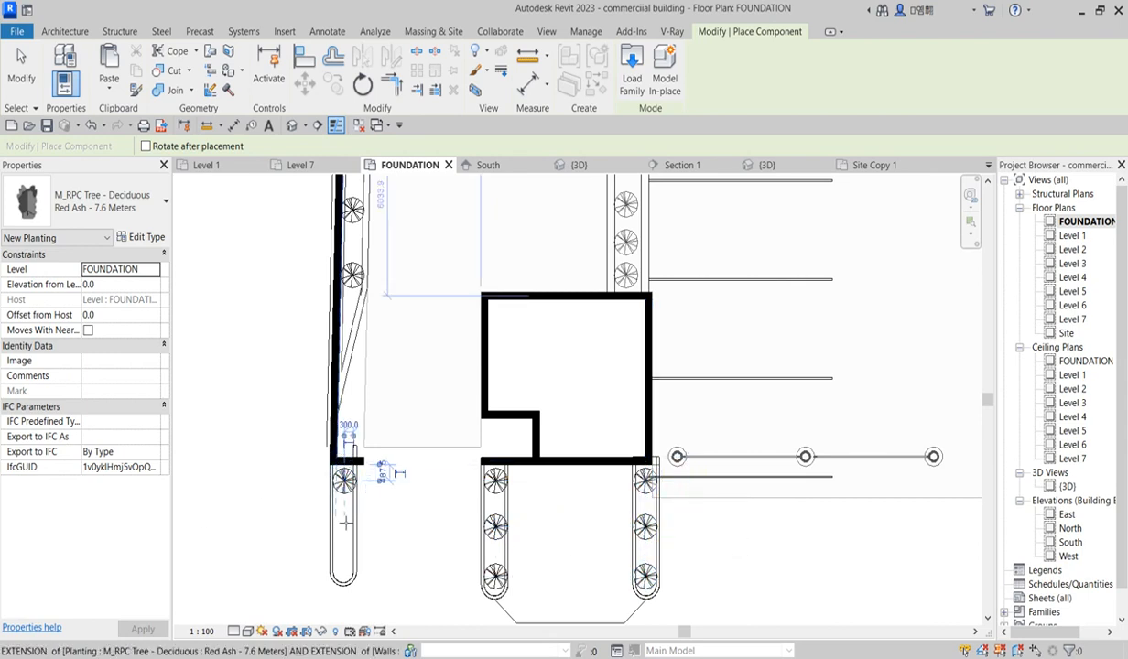
{"action": "left_click", "coordinate": [344, 527]}
{"action": "left_click", "coordinate": [345, 568]}
Step: Switch the component type to Street Light - Double (1)
{"action": "scroll", "coordinate": [430, 554], "scroll_direction": "down", "scroll_amount": 4}
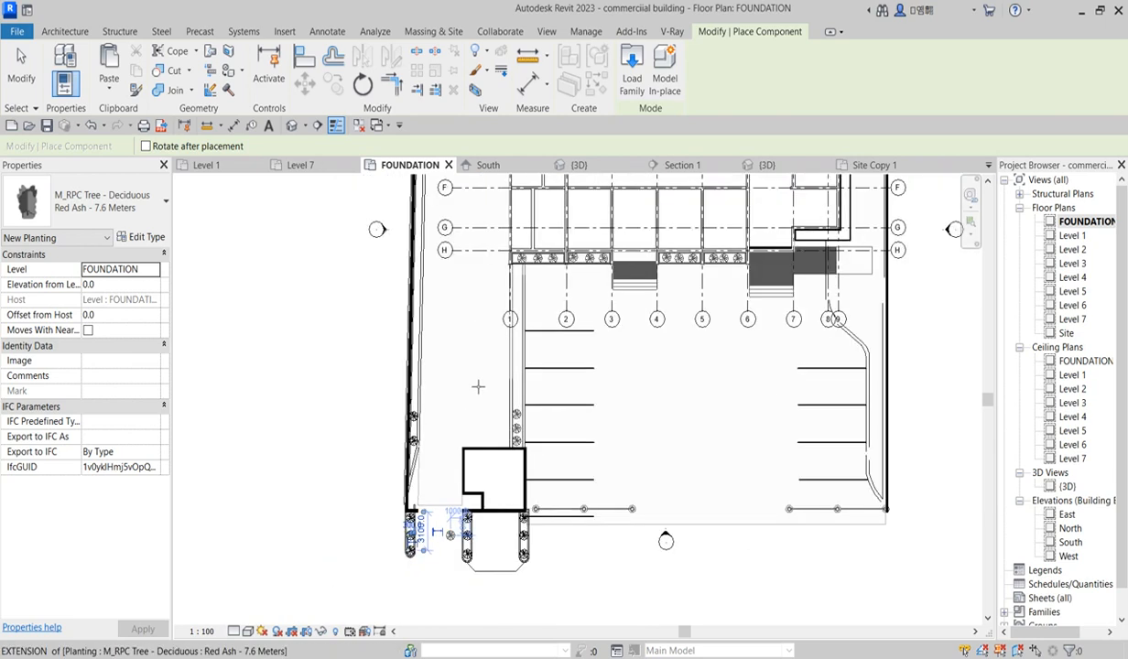
{"action": "left_click", "coordinate": [100, 200]}
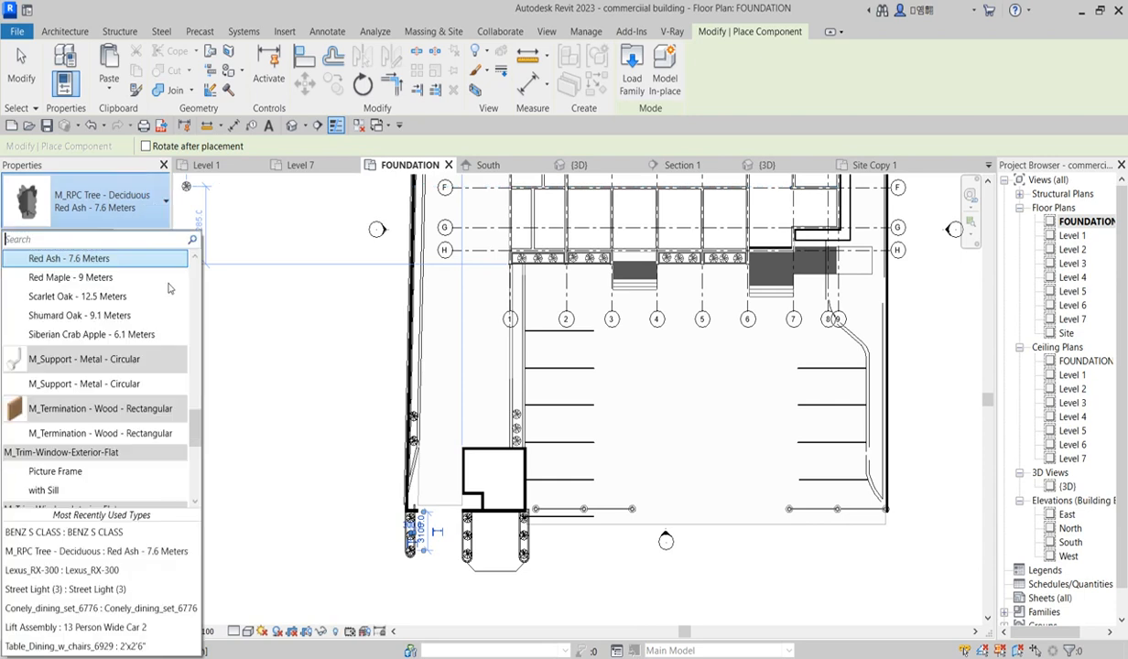
{"action": "left_click_drag", "start_coordinate": [193, 389], "coordinate": [194, 483]}
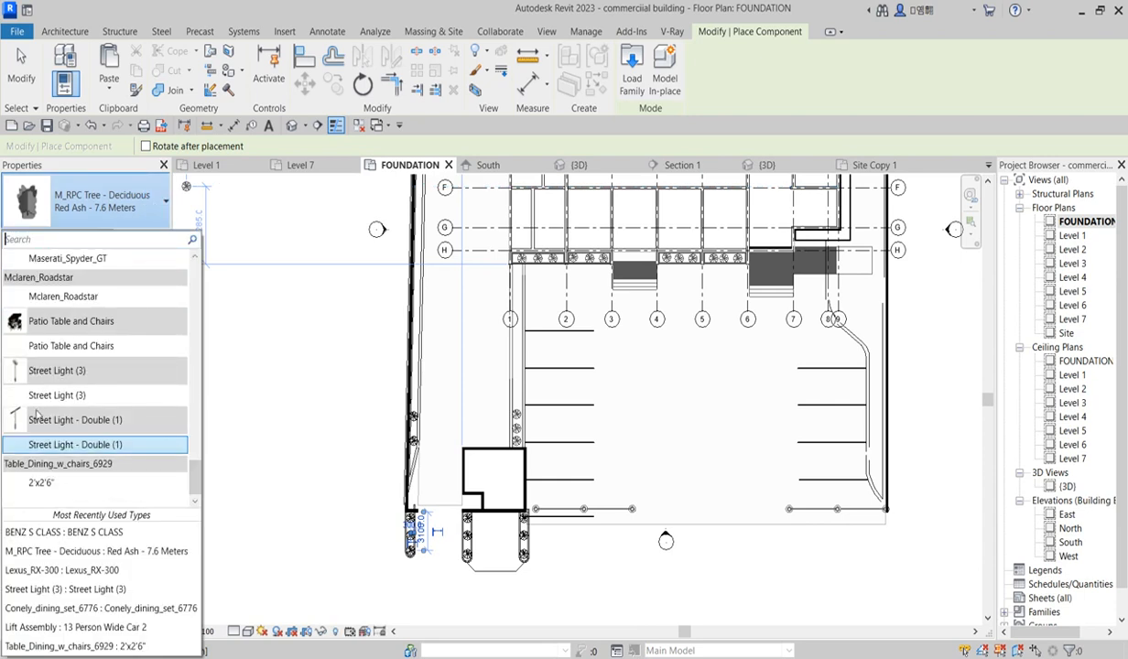
{"action": "left_click", "coordinate": [78, 444]}
Step: Place Street Light - Double (1) fixtures along the parking edge beside the curved ramp, then exit placement
{"action": "scroll", "coordinate": [543, 541], "scroll_direction": "up", "scroll_amount": 2}
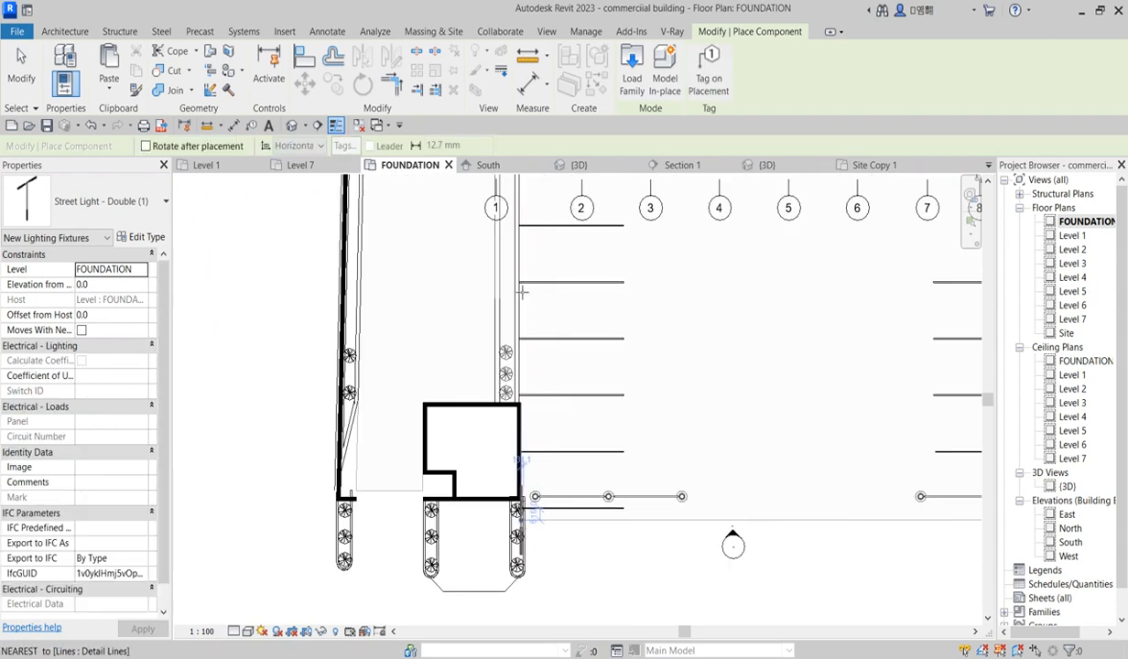
{"action": "scroll", "coordinate": [515, 302], "scroll_direction": "up", "scroll_amount": 1}
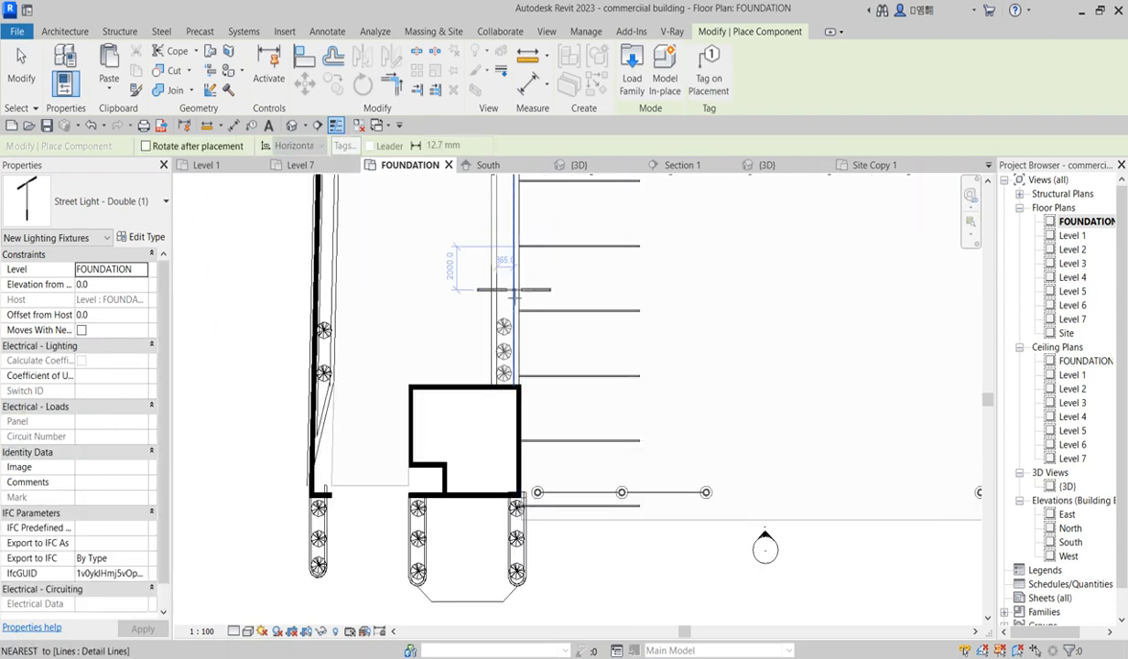
{"action": "scroll", "coordinate": [513, 293], "scroll_direction": "down", "scroll_amount": 1}
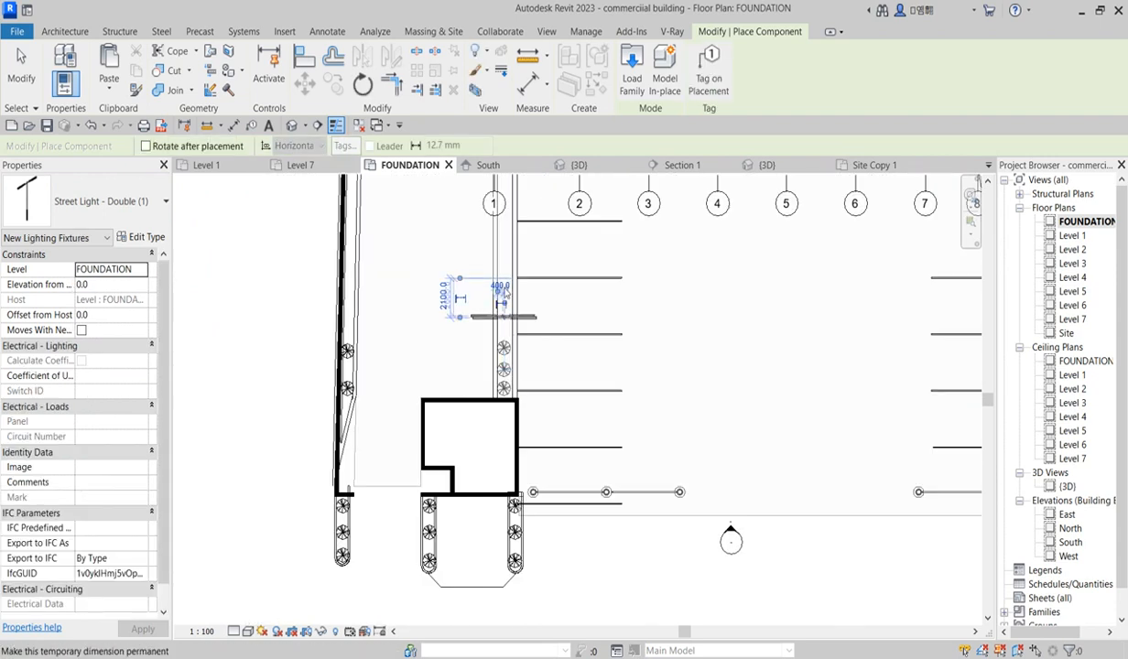
{"action": "scroll", "coordinate": [499, 261], "scroll_direction": "down", "scroll_amount": 2}
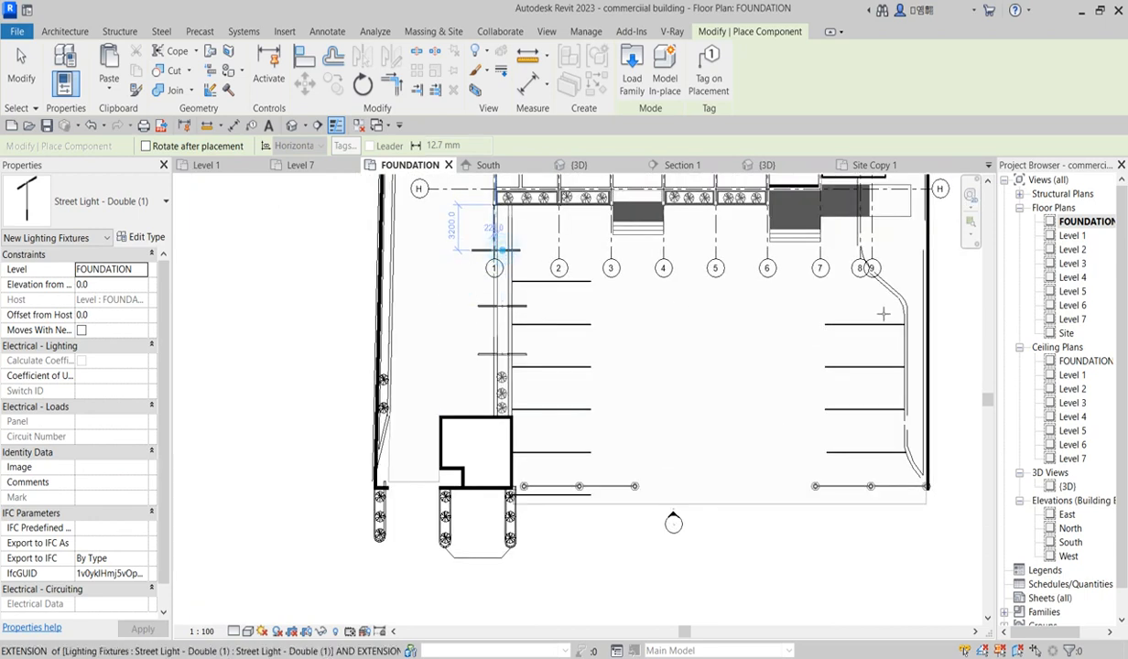
{"action": "scroll", "coordinate": [926, 321], "scroll_direction": "up", "scroll_amount": 2}
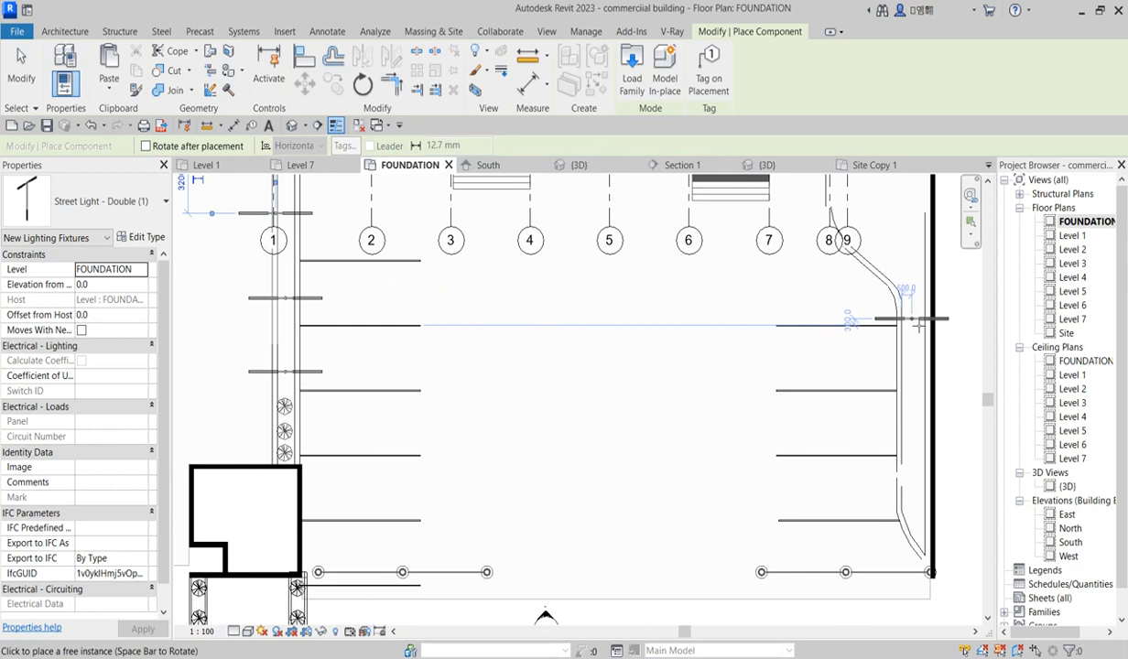
{"action": "left_click", "coordinate": [913, 320]}
{"action": "left_click", "coordinate": [913, 439]}
{"action": "scroll", "coordinate": [963, 479], "scroll_direction": "down", "scroll_amount": 3}
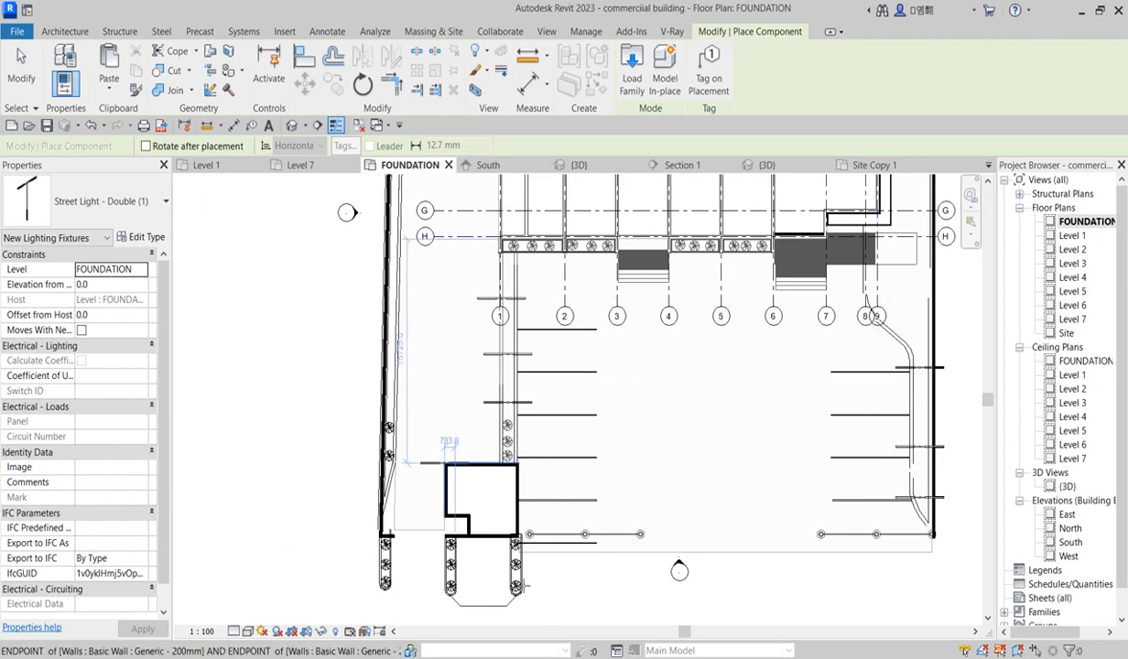
{"action": "key", "text": "Escape"}
{"action": "key", "text": "Escape"}
Step: Copy the planter strip beside the building about 5000 mm to the right, next to grid 2
{"action": "scroll", "coordinate": [527, 586], "scroll_direction": "up", "scroll_amount": 2}
{"action": "scroll", "coordinate": [525, 574], "scroll_direction": "up", "scroll_amount": 2}
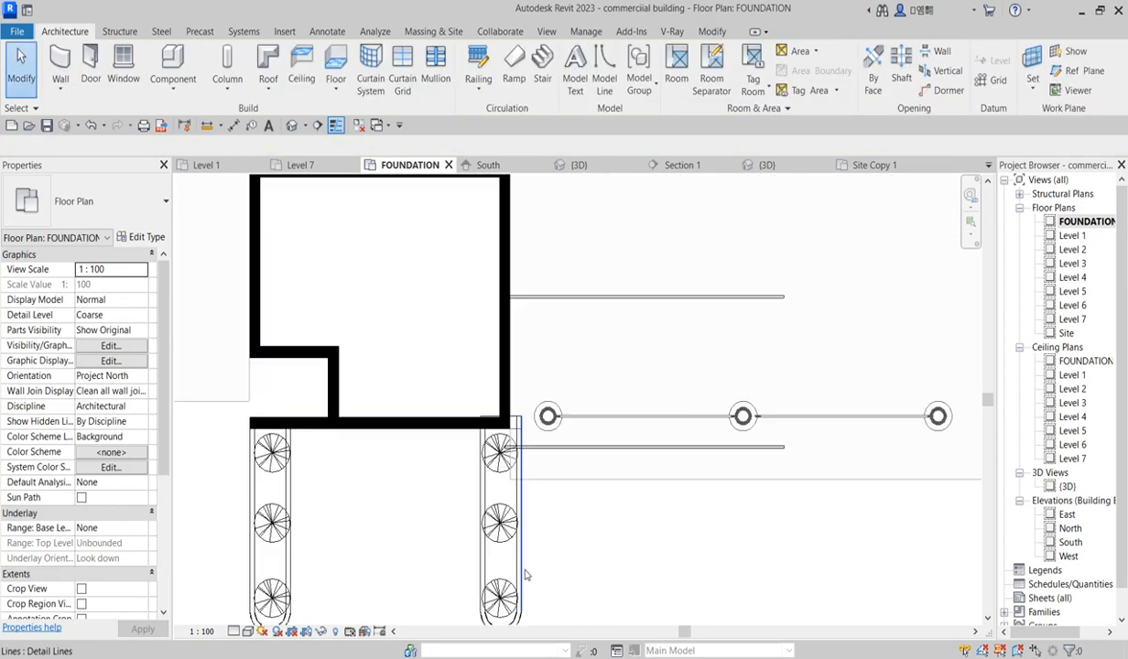
{"action": "left_click", "coordinate": [525, 571]}
{"action": "key", "text": "Escape"}
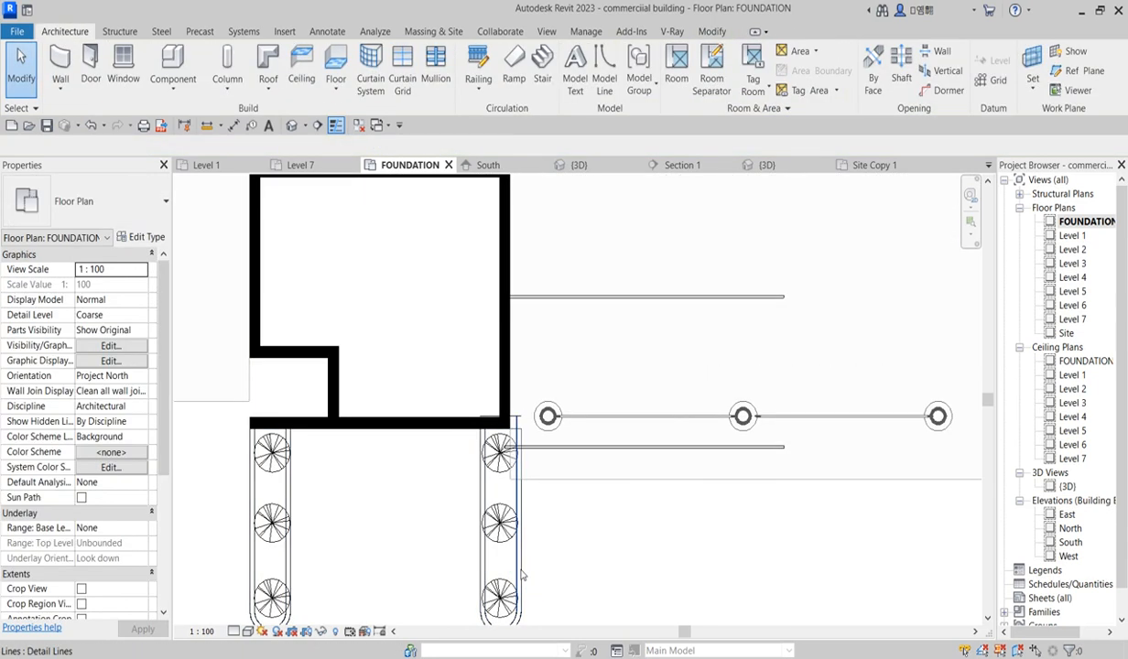
{"action": "left_click", "coordinate": [524, 568]}
{"action": "scroll", "coordinate": [525, 562], "scroll_direction": "down", "scroll_amount": 4}
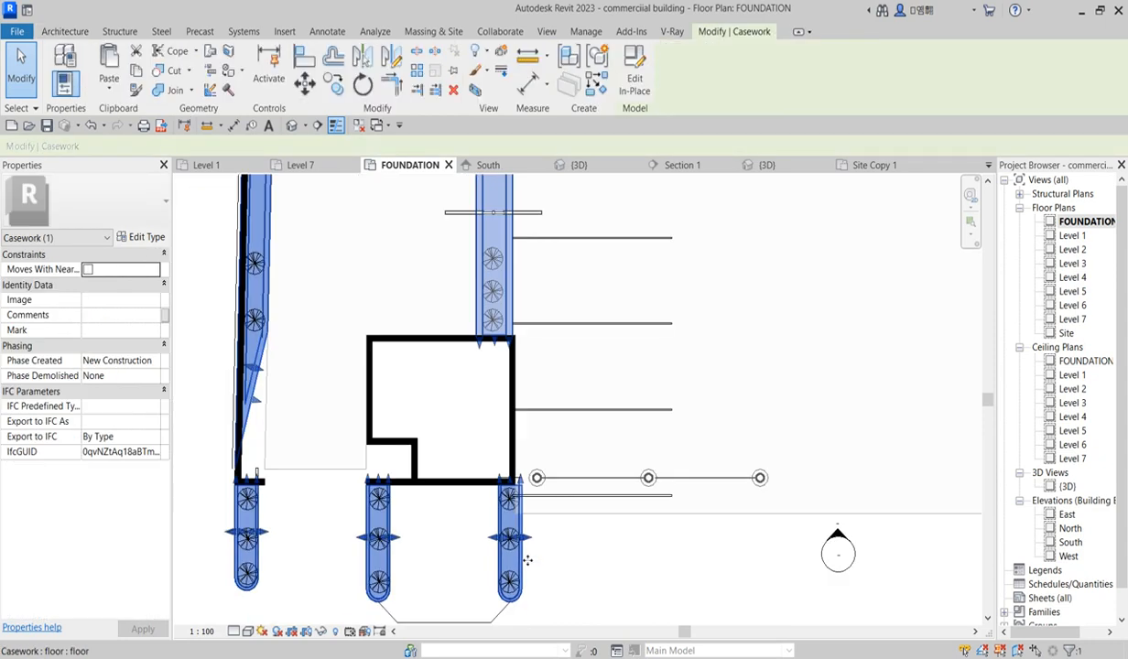
{"action": "scroll", "coordinate": [569, 523], "scroll_direction": "down", "scroll_amount": 3}
{"action": "scroll", "coordinate": [596, 487], "scroll_direction": "up", "scroll_amount": 3}
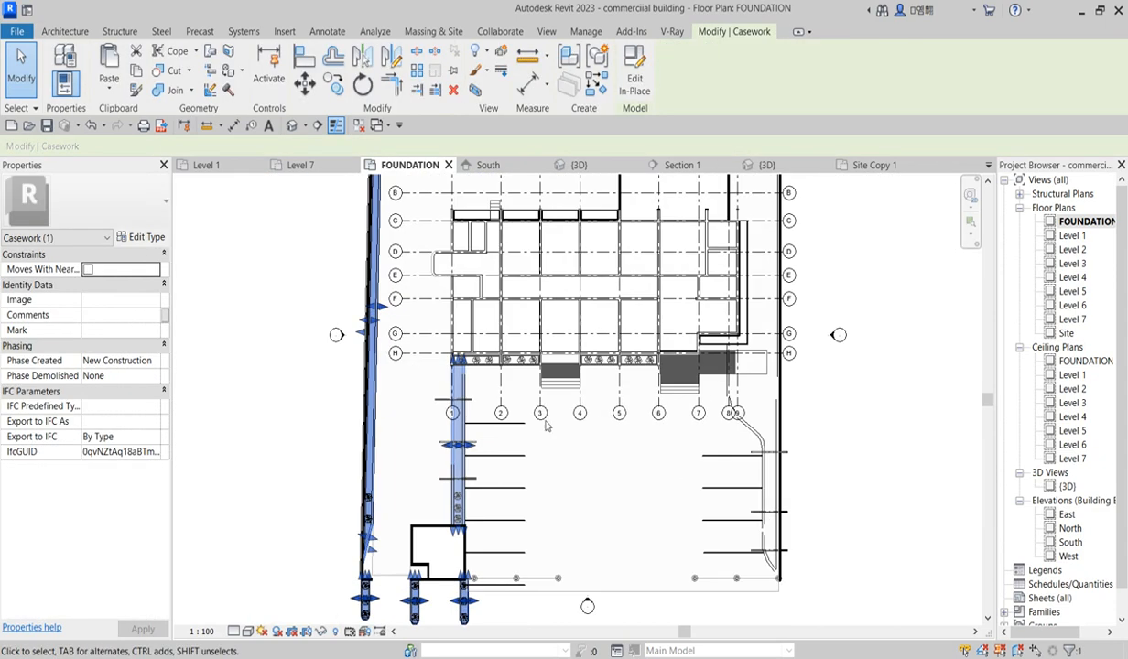
{"action": "left_click", "coordinate": [334, 87]}
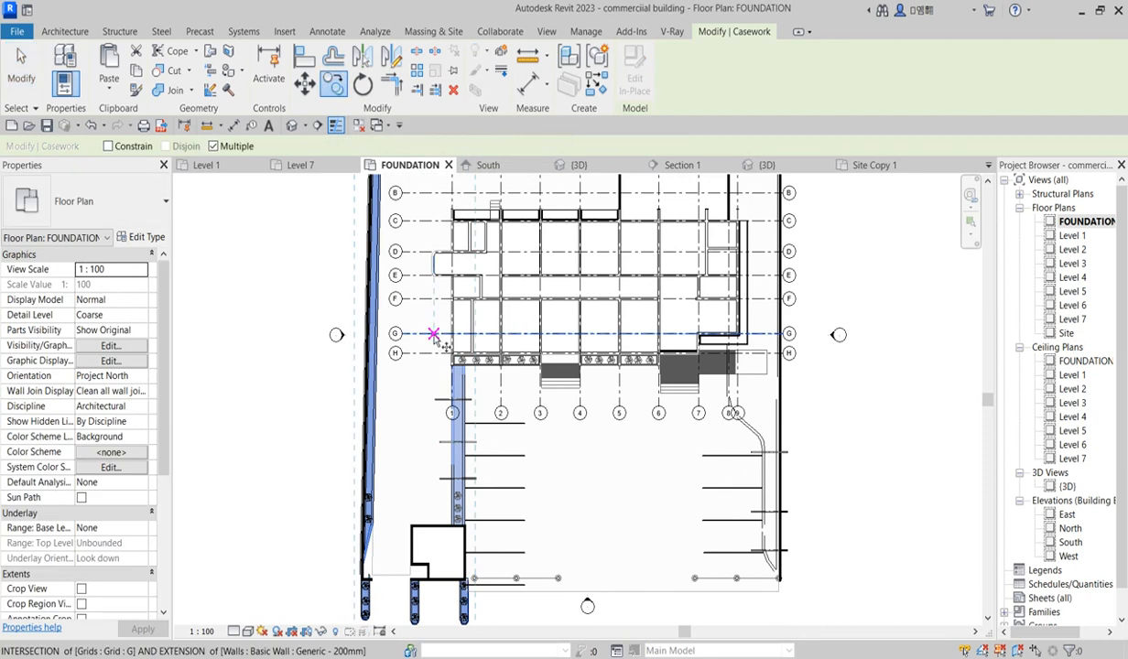
{"action": "left_click", "coordinate": [458, 373]}
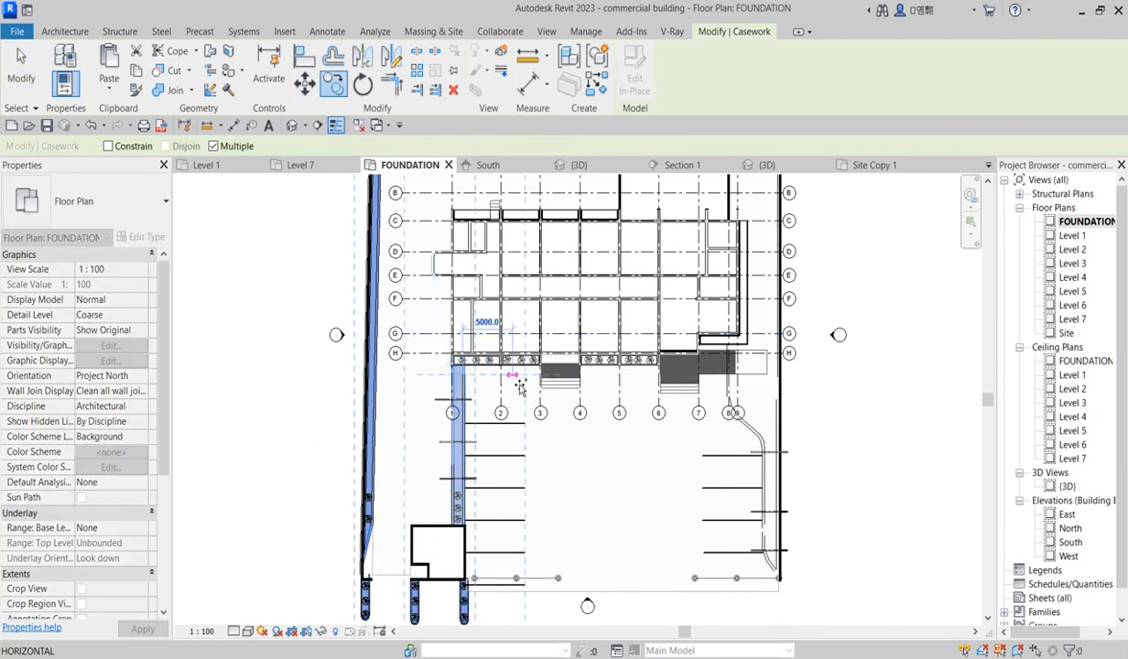
{"action": "left_click", "coordinate": [516, 381]}
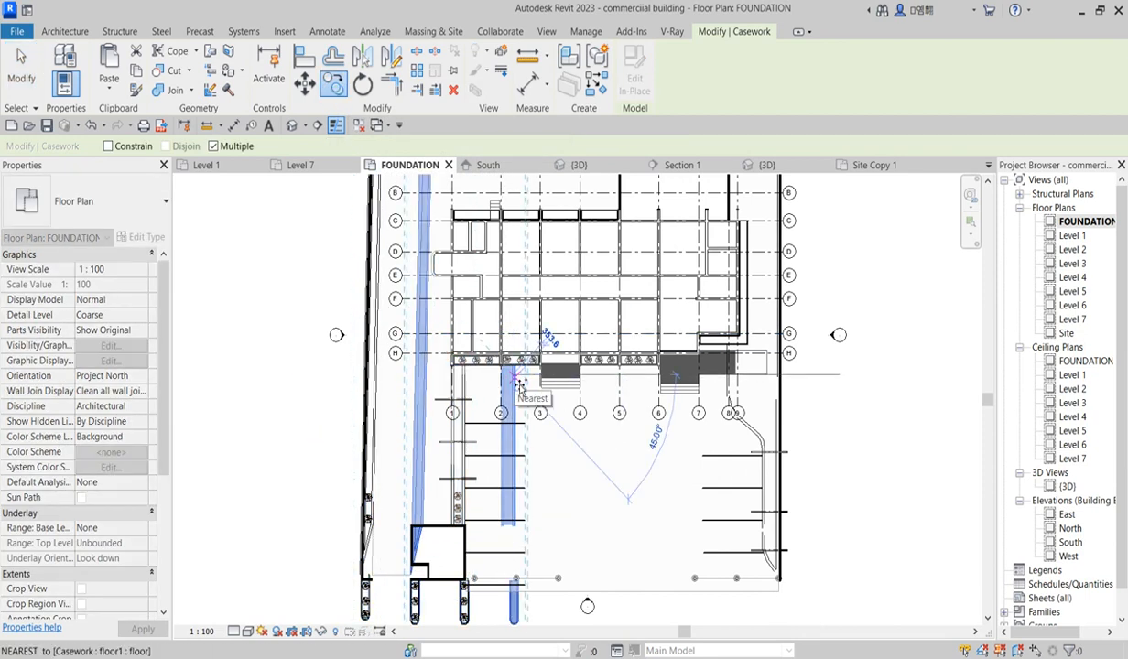
{"action": "key", "text": "Escape"}
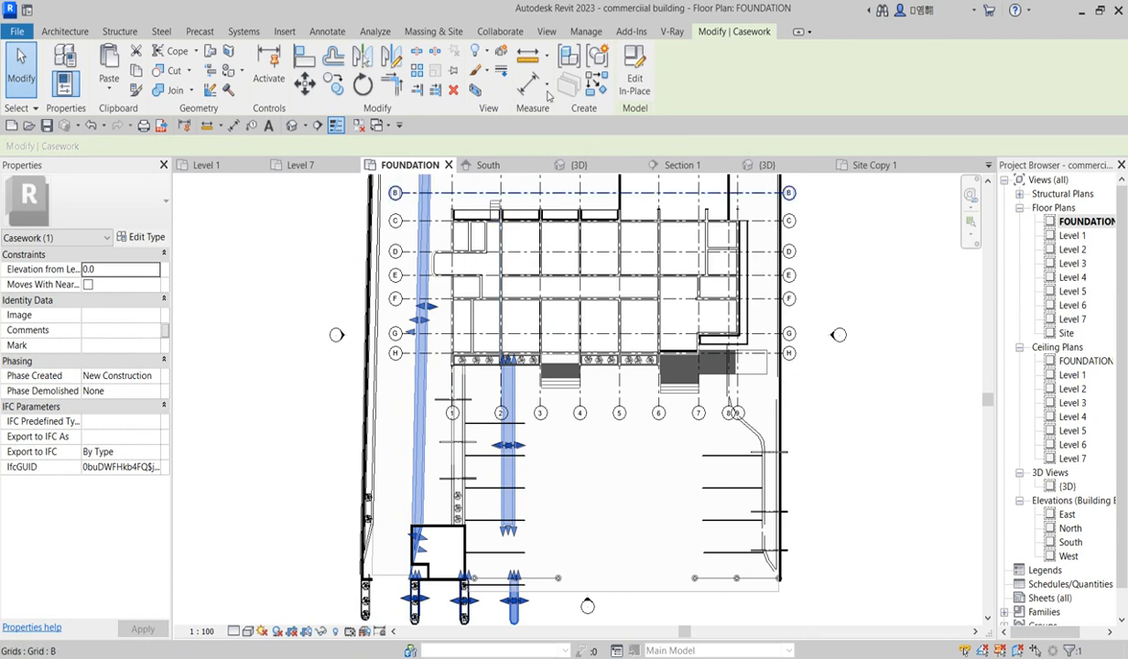
Step: Open the copied planter strip for in-place editing, edit its extrusion, and delete all of its sketch lines
{"action": "left_click", "coordinate": [636, 84]}
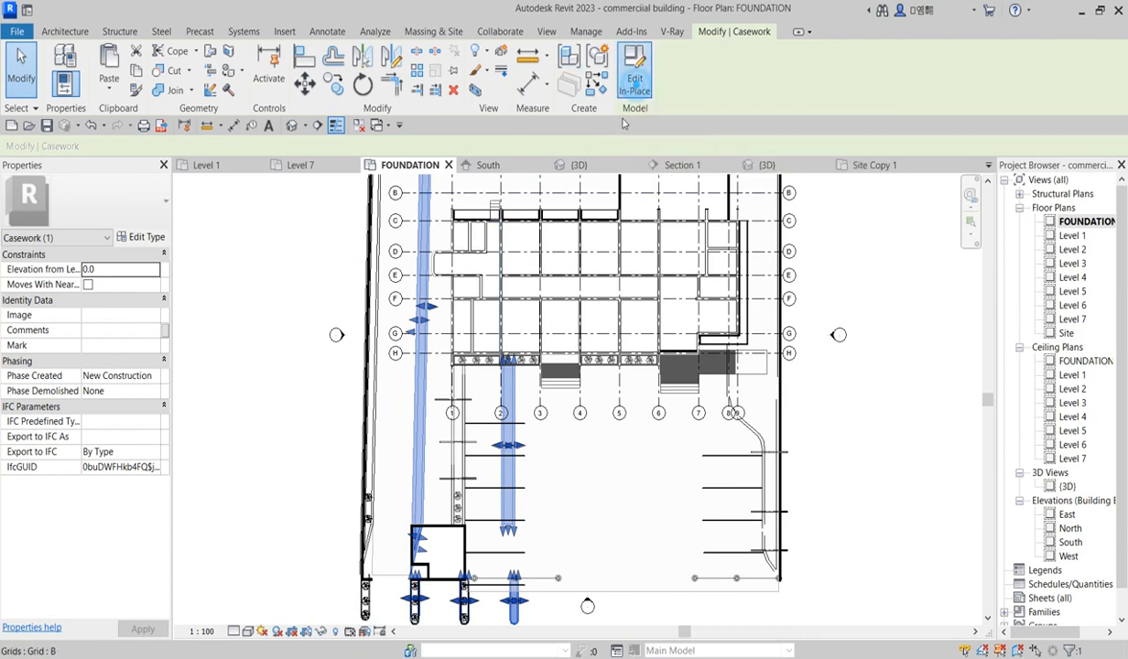
{"action": "left_click", "coordinate": [514, 434]}
{"action": "left_click", "coordinate": [553, 75]}
{"action": "scroll", "coordinate": [424, 230], "scroll_direction": "down", "scroll_amount": 5}
{"action": "left_click_drag", "start_coordinate": [423, 212], "coordinate": [517, 411]}
{"action": "key", "text": "Delete"}
Step: Pick the building-edge, wall and parking-edge lines beside the curved ramp as new sketch lines for the extrusion
{"action": "scroll", "coordinate": [584, 219], "scroll_direction": "up", "scroll_amount": 3}
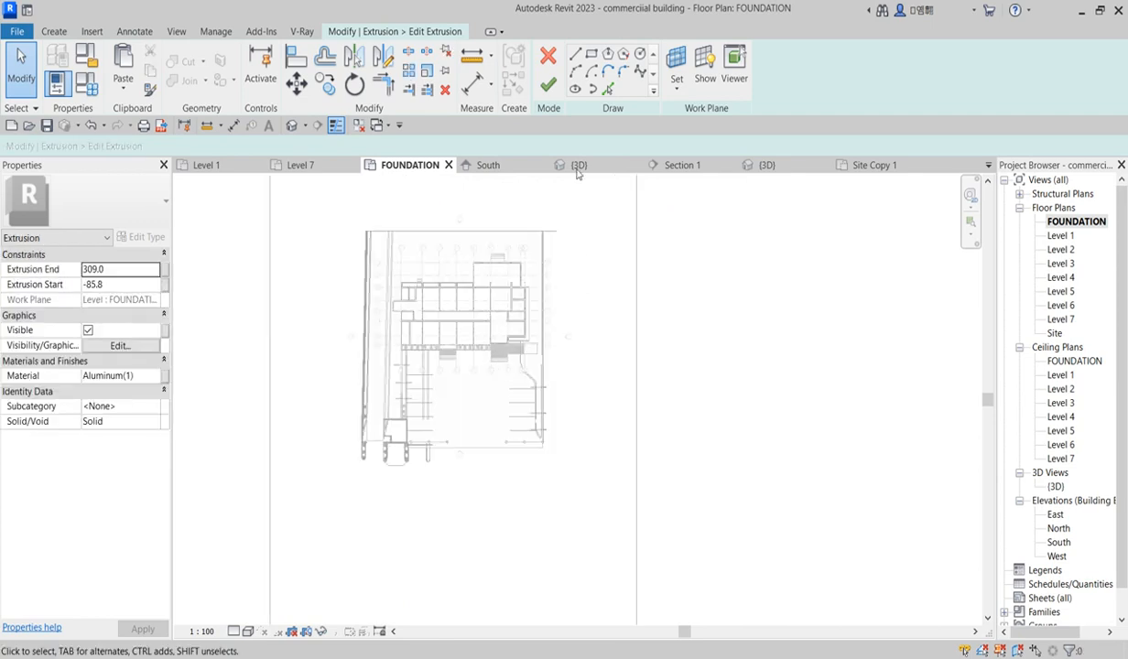
{"action": "scroll", "coordinate": [585, 69], "scroll_direction": "up", "scroll_amount": 2}
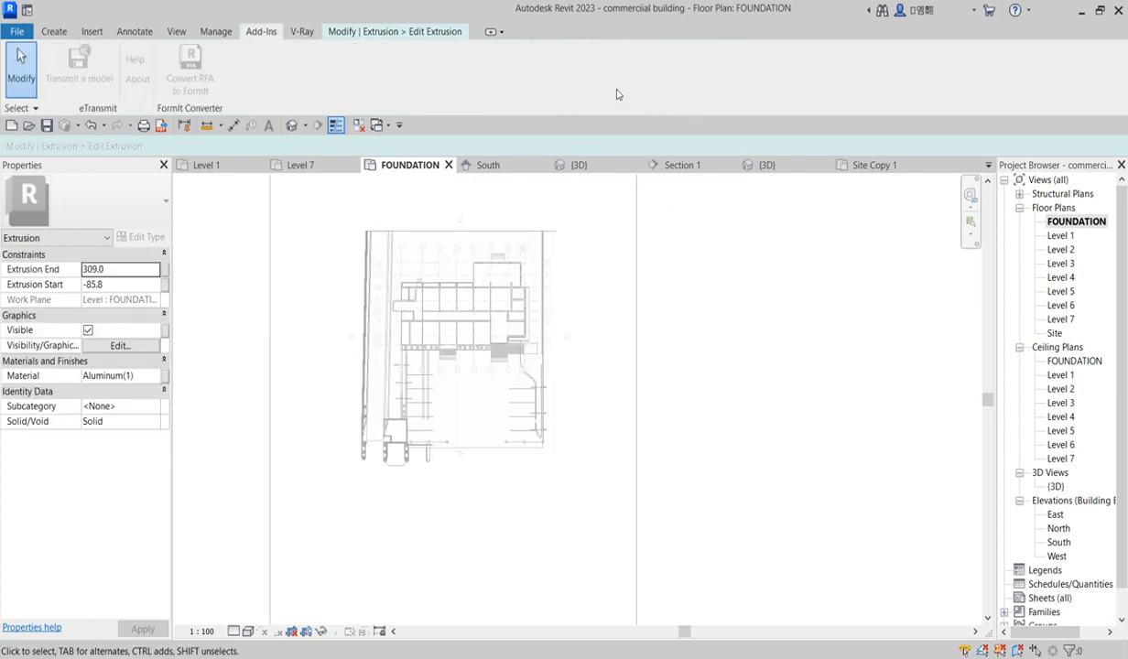
{"action": "left_click", "coordinate": [442, 32]}
{"action": "key", "text": "p"}
{"action": "key", "text": "l"}
{"action": "scroll", "coordinate": [540, 322], "scroll_direction": "up", "scroll_amount": 5}
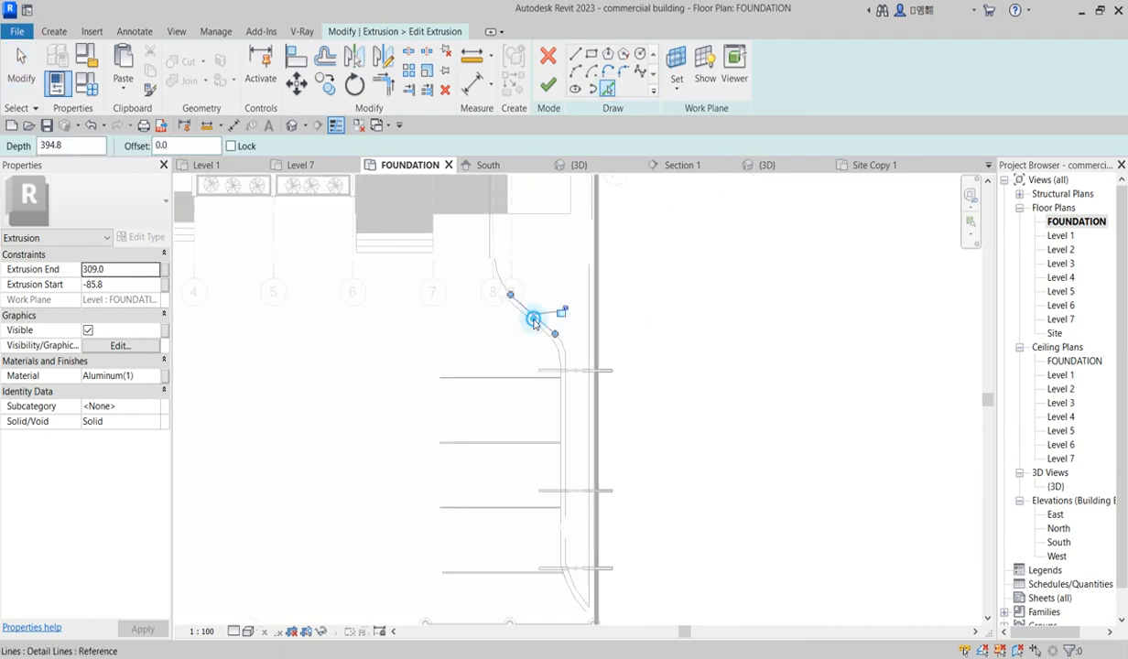
{"action": "left_click", "coordinate": [551, 214]}
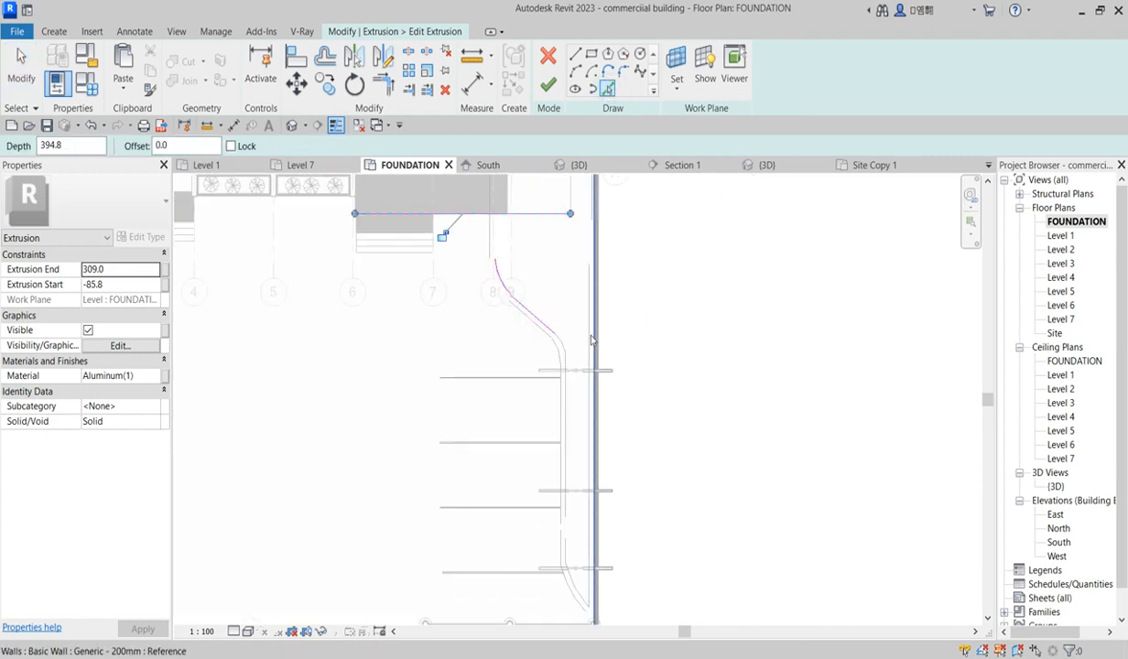
{"action": "left_click", "coordinate": [588, 322]}
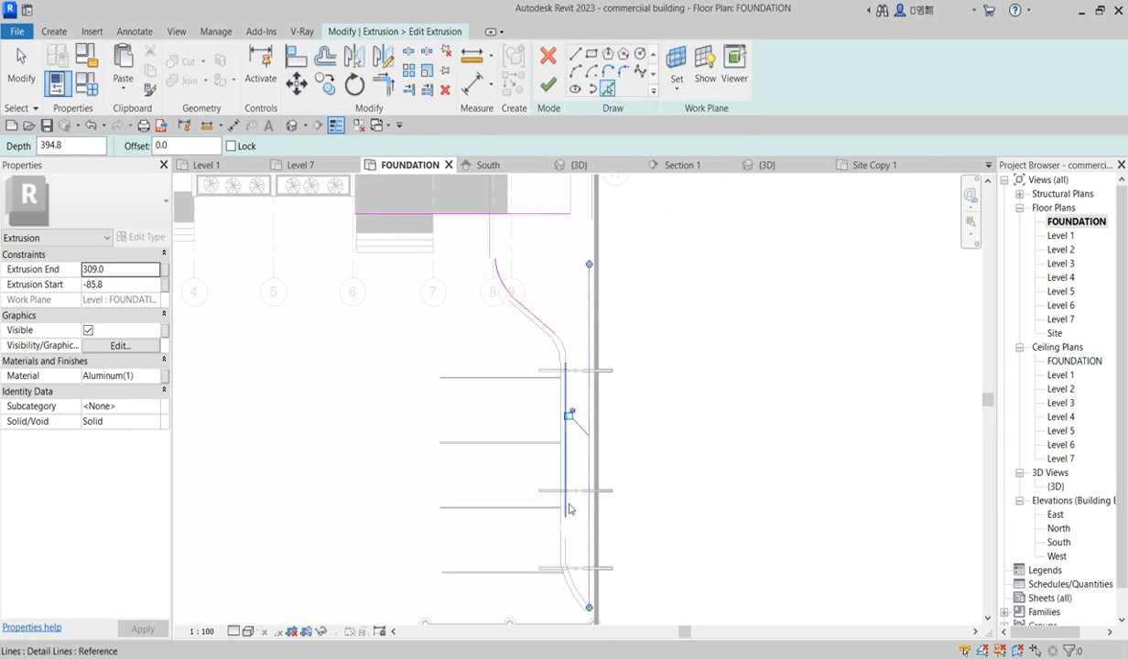
{"action": "left_click", "coordinate": [582, 599]}
{"action": "scroll", "coordinate": [558, 544], "scroll_direction": "up", "scroll_amount": 3}
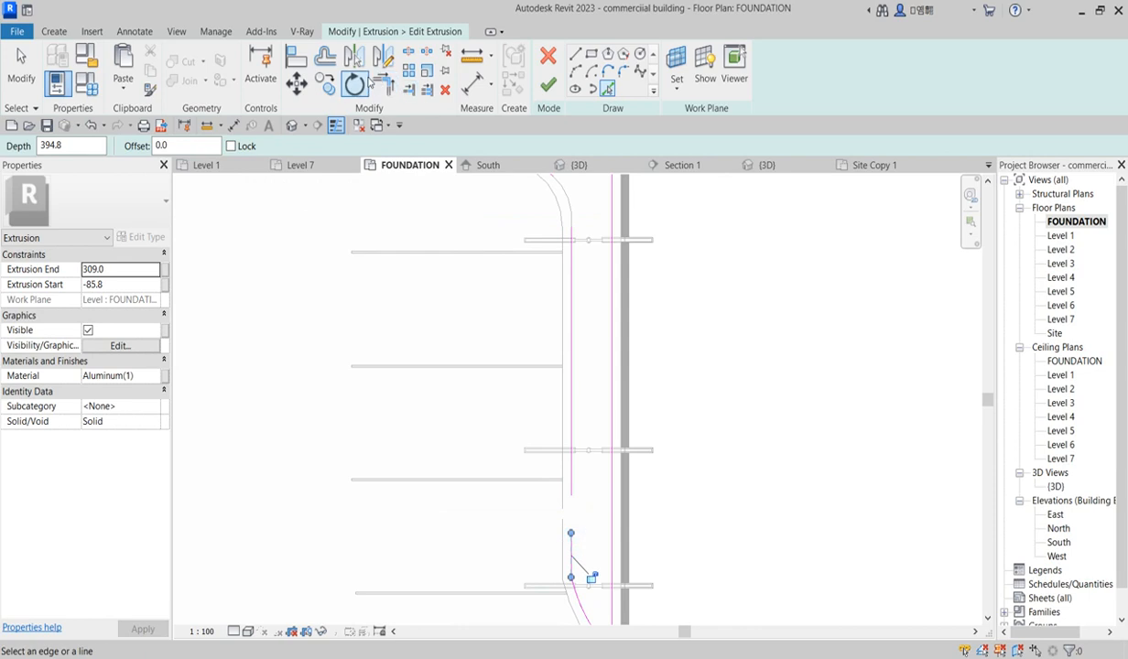
Step: Trim the picked sketch lines to corners so the outline follows the curved ramp
{"action": "left_click", "coordinate": [385, 83]}
{"action": "left_click", "coordinate": [571, 478]}
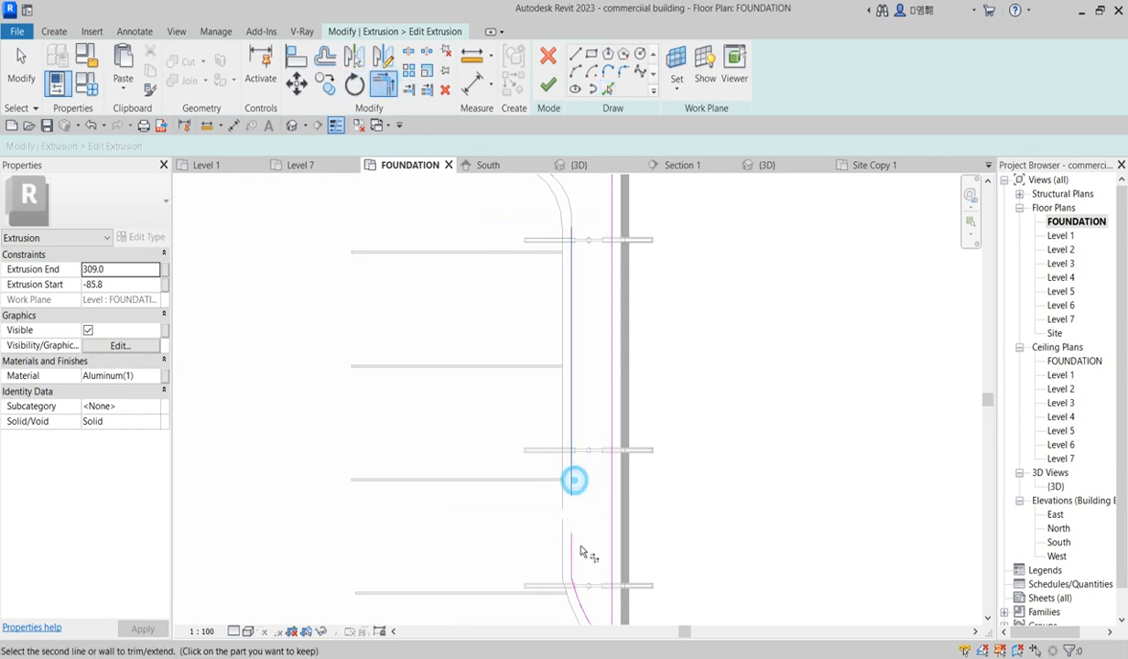
{"action": "left_click", "coordinate": [571, 548]}
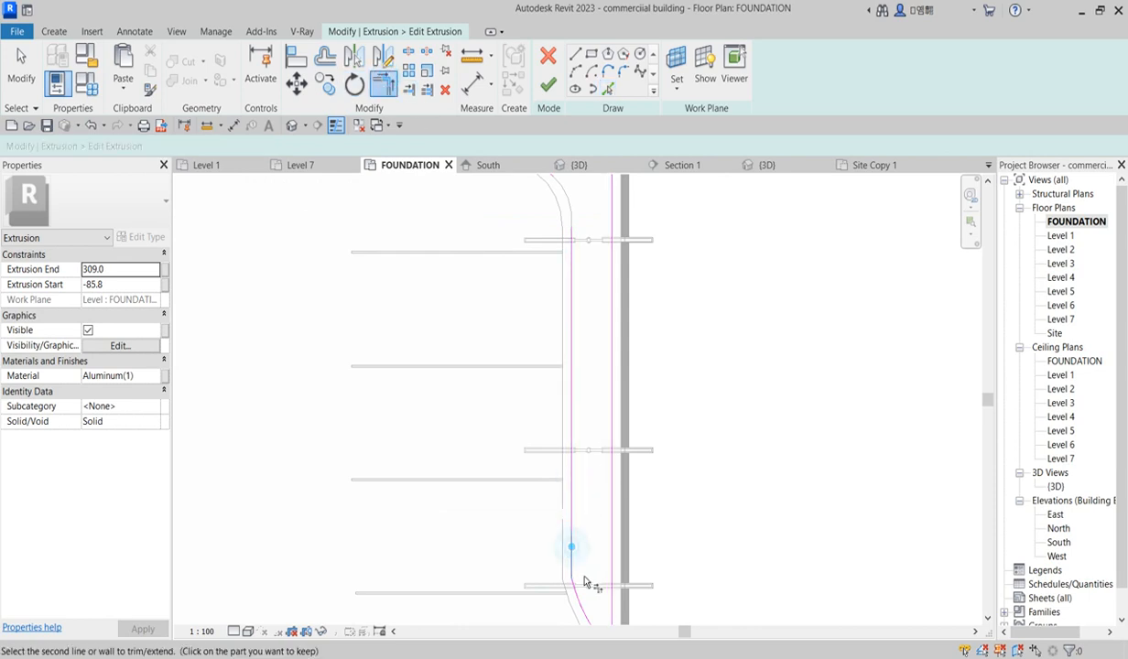
{"action": "left_click", "coordinate": [584, 542]}
{"action": "scroll", "coordinate": [591, 559], "scroll_direction": "down", "scroll_amount": 3}
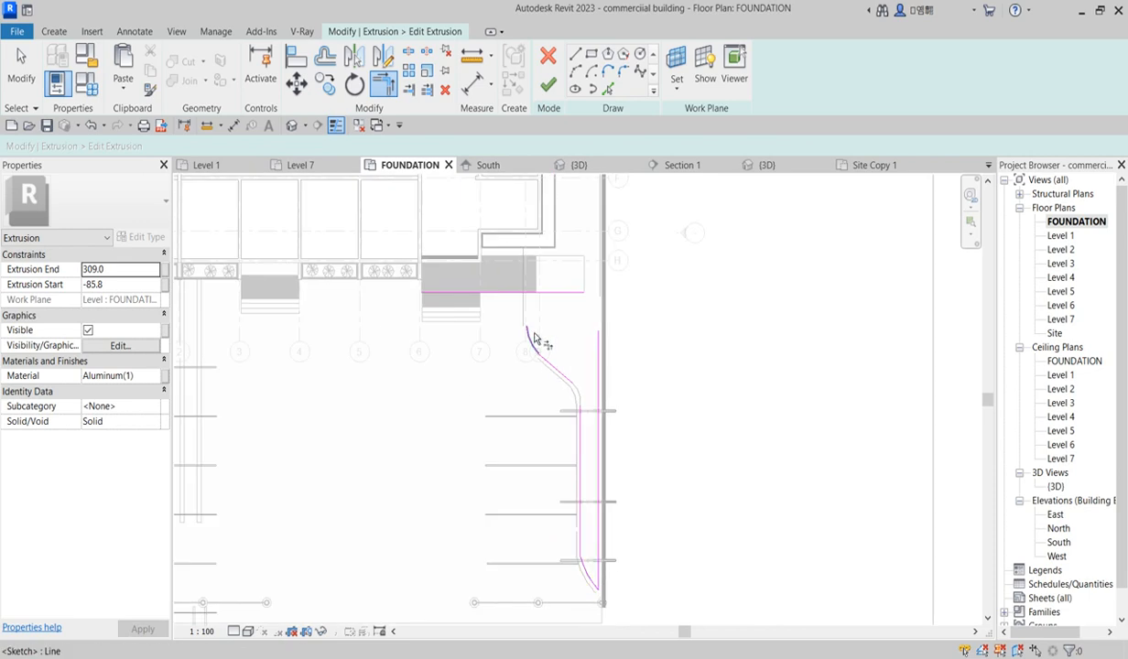
{"action": "scroll", "coordinate": [530, 314], "scroll_direction": "up", "scroll_amount": 1}
{"action": "left_click", "coordinate": [539, 271]}
{"action": "left_click", "coordinate": [531, 340]}
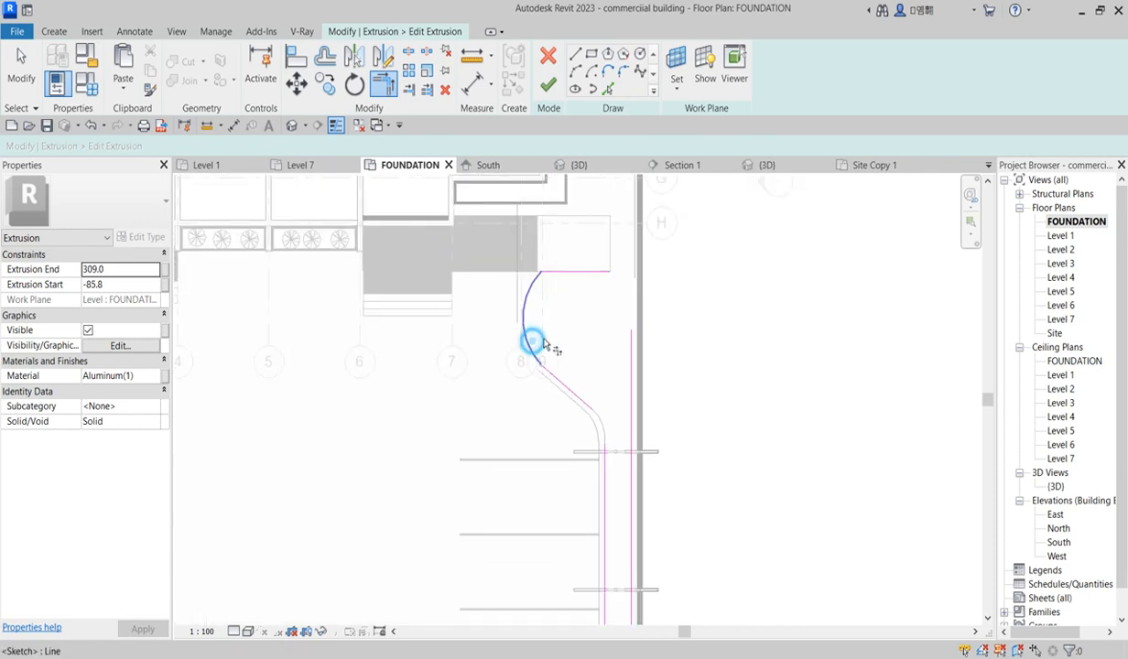
{"action": "left_click", "coordinate": [590, 272]}
{"action": "left_click", "coordinate": [631, 376]}
{"action": "scroll", "coordinate": [542, 295], "scroll_direction": "up", "scroll_amount": 3}
{"action": "left_click", "coordinate": [561, 433]}
{"action": "left_click", "coordinate": [527, 389]}
{"action": "scroll", "coordinate": [616, 402], "scroll_direction": "down", "scroll_amount": 3}
{"action": "scroll", "coordinate": [627, 484], "scroll_direction": "up", "scroll_amount": 3}
{"action": "left_click", "coordinate": [638, 484]}
Step: Trim the remaining ramp curve segments into a closed outline and finish the extrusion sketch
{"action": "left_click", "coordinate": [607, 89]}
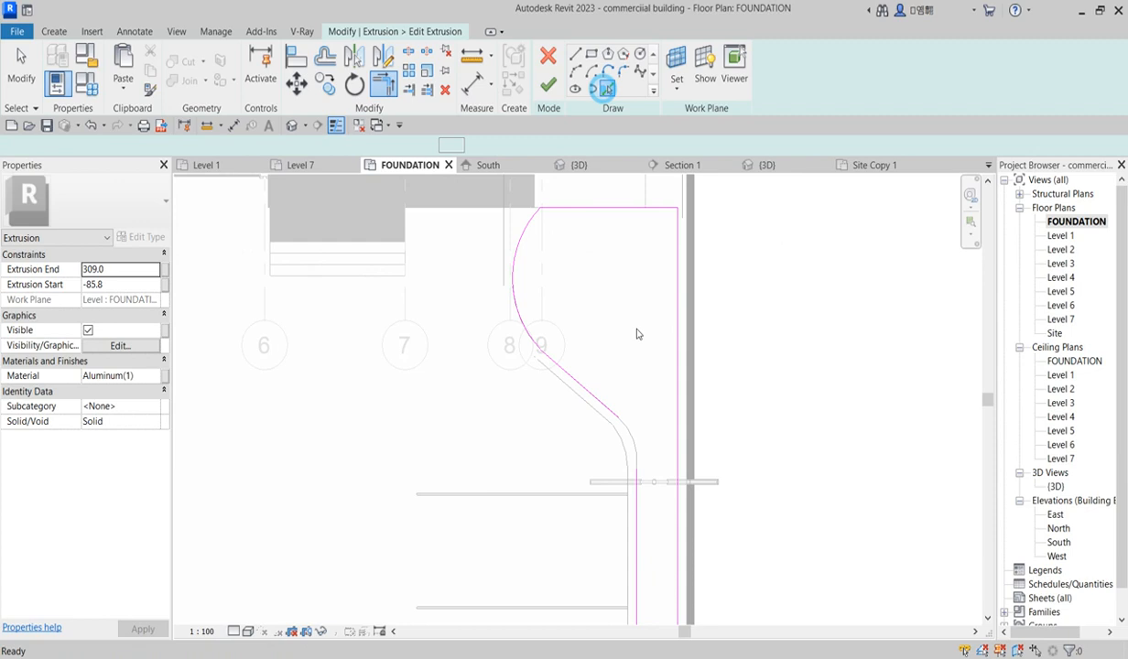
{"action": "left_click", "coordinate": [383, 84]}
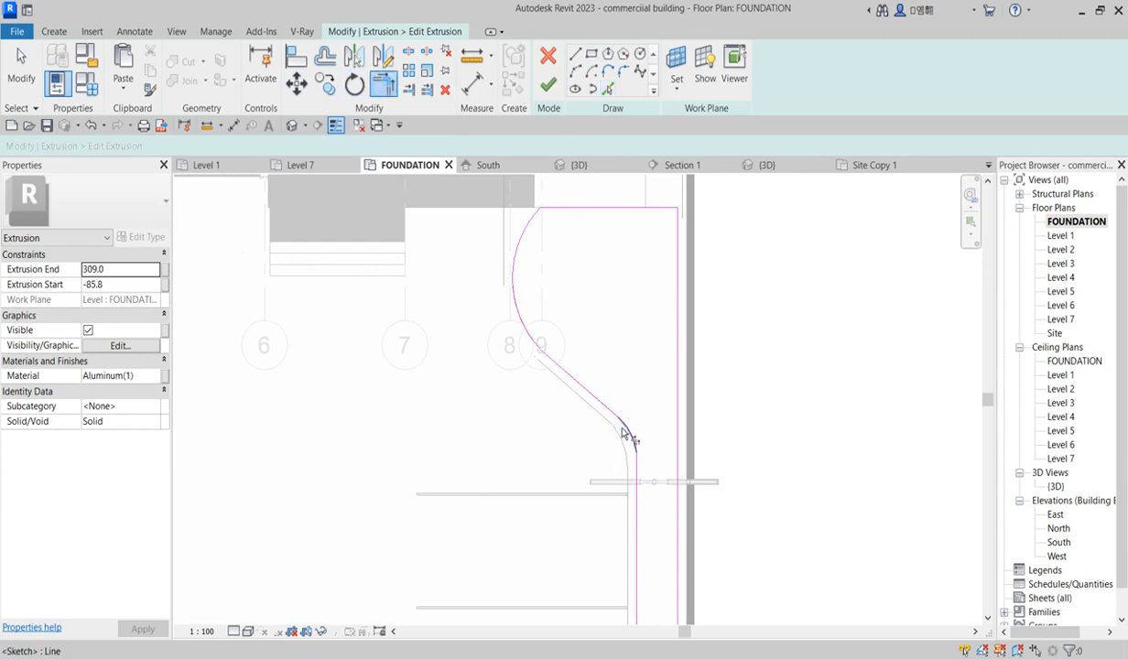
{"action": "left_click", "coordinate": [631, 432]}
{"action": "left_click", "coordinate": [602, 404]}
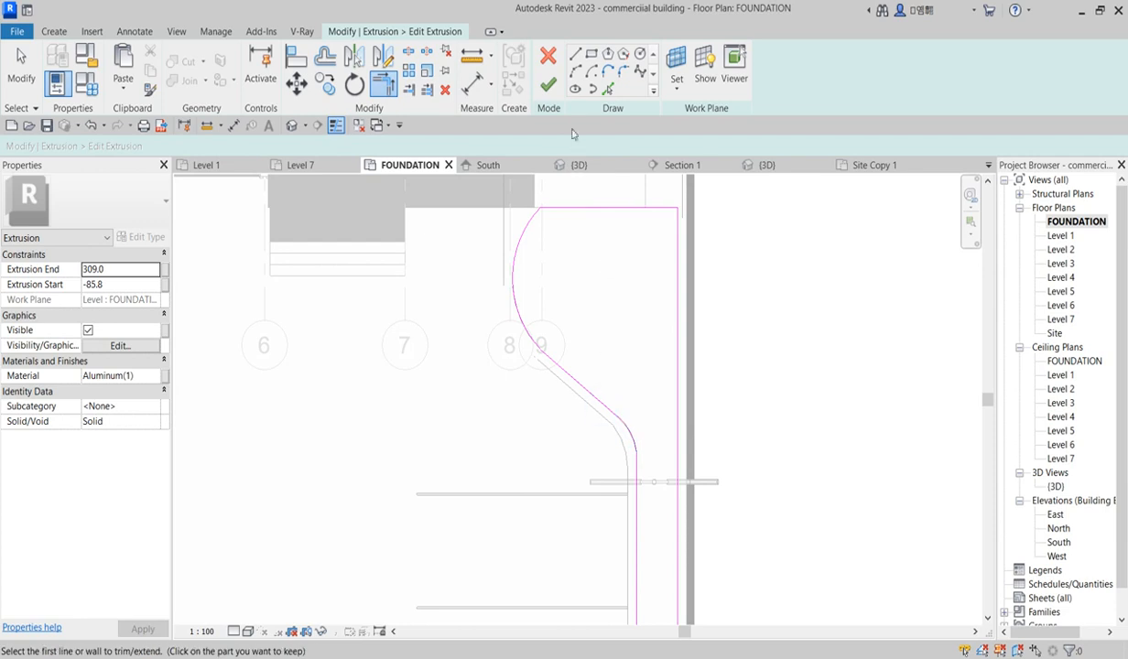
{"action": "left_click", "coordinate": [548, 85]}
Step: Edit the second extrusion of the strip near grid 2 and delete all of its sketch lines
{"action": "scroll", "coordinate": [623, 442], "scroll_direction": "down", "scroll_amount": 6}
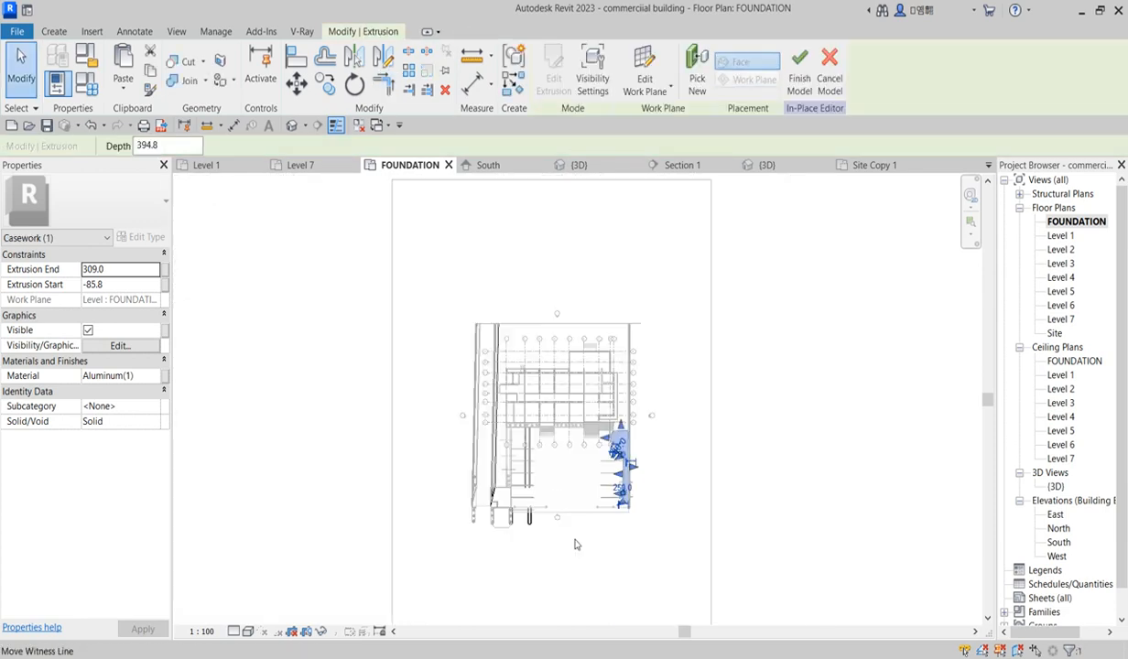
{"action": "left_click", "coordinate": [566, 395]}
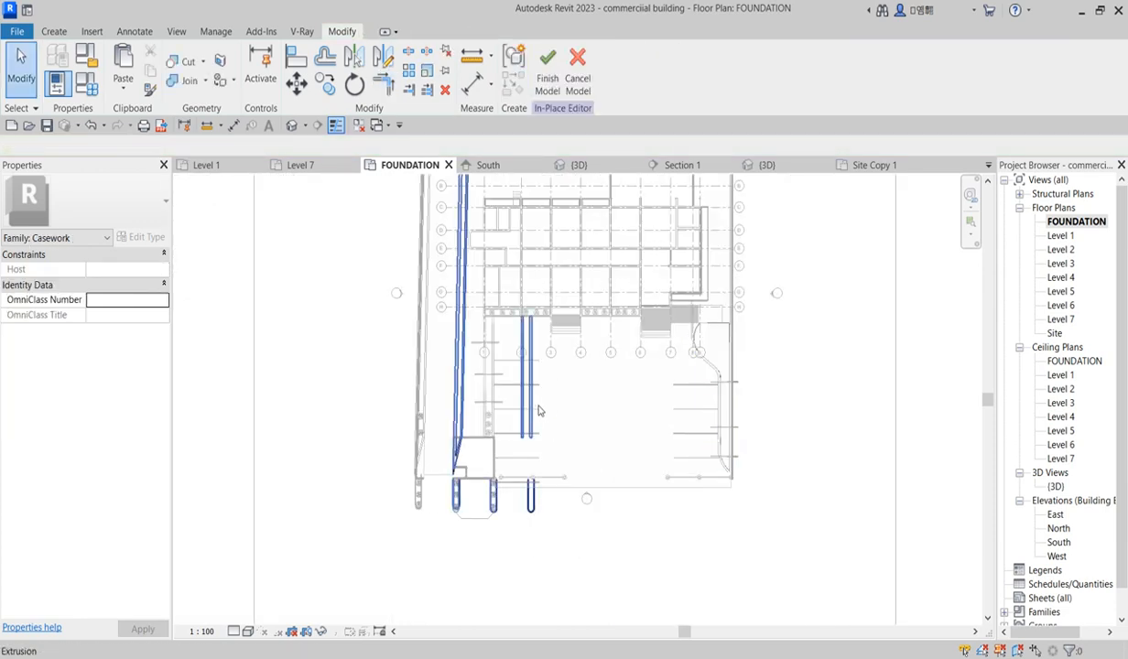
{"action": "left_click", "coordinate": [547, 442]}
{"action": "left_click", "coordinate": [532, 66]}
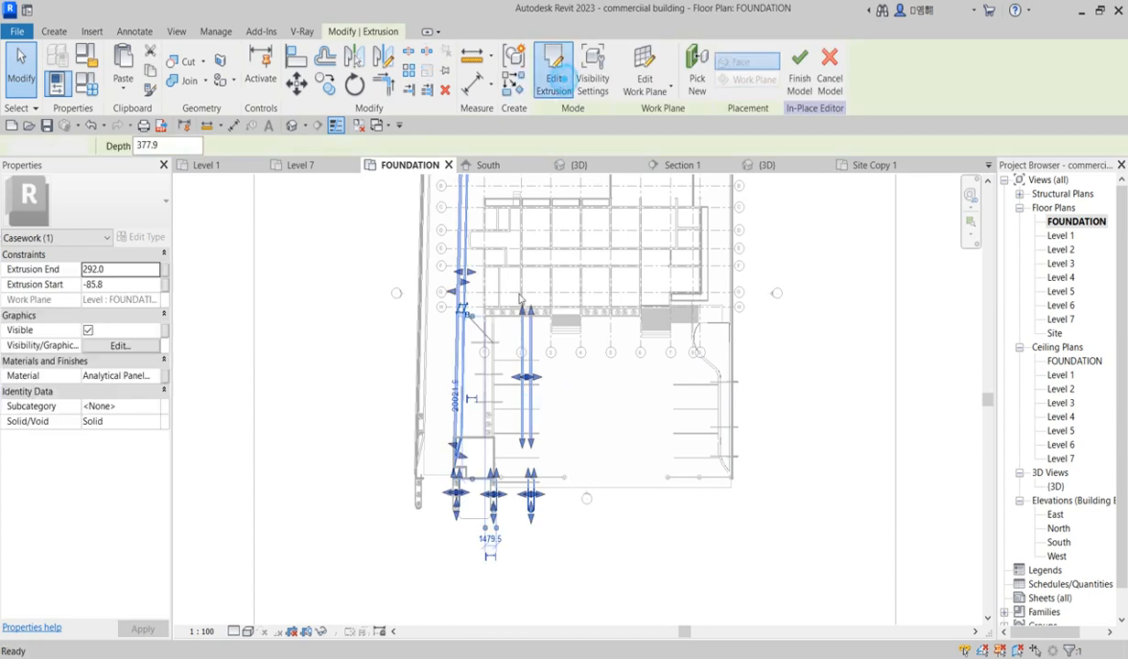
{"action": "scroll", "coordinate": [492, 494], "scroll_direction": "down", "scroll_amount": 3}
{"action": "left_click_drag", "start_coordinate": [440, 254], "coordinate": [532, 546]}
{"action": "key", "text": "Delete"}
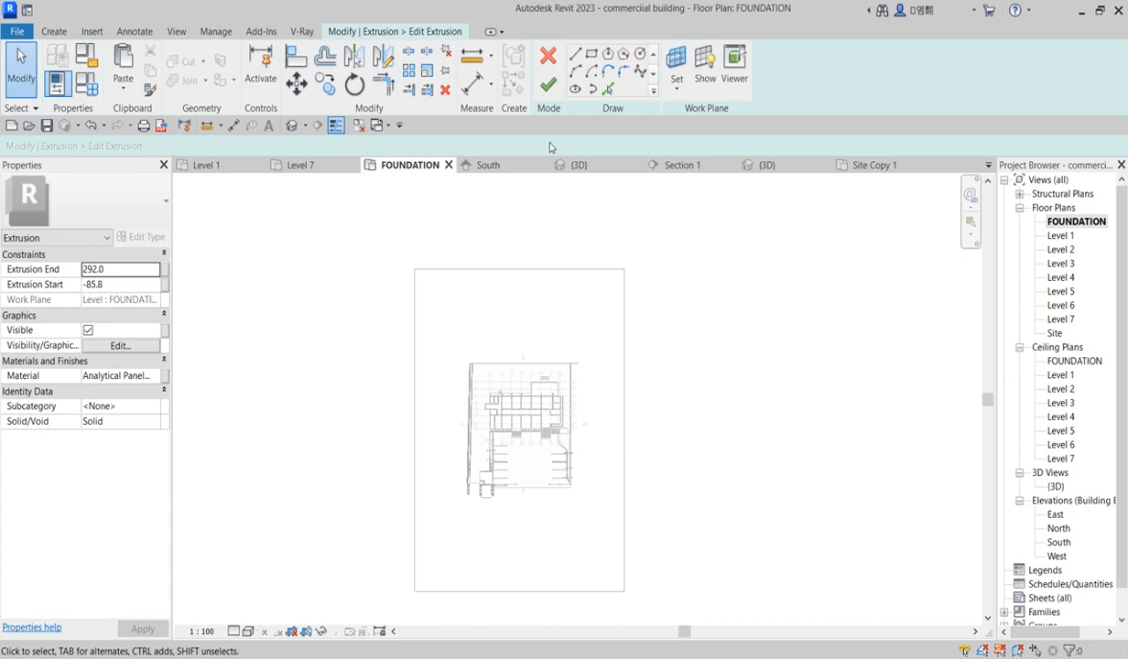
Step: Pick the curved ramp edge and adjoining lines near grids 8 and 9 as sketch lines for the second extrusion
{"action": "left_click", "coordinate": [607, 89]}
{"action": "scroll", "coordinate": [586, 431], "scroll_direction": "up", "scroll_amount": 6}
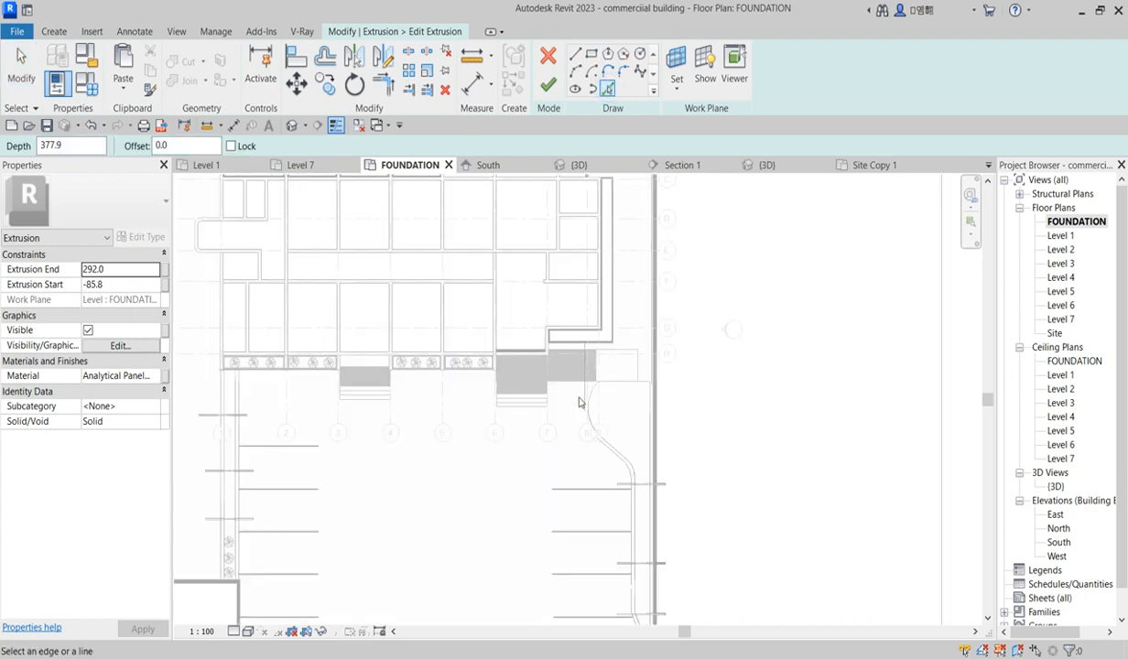
{"action": "scroll", "coordinate": [599, 398], "scroll_direction": "up", "scroll_amount": 2}
{"action": "left_click", "coordinate": [612, 383]}
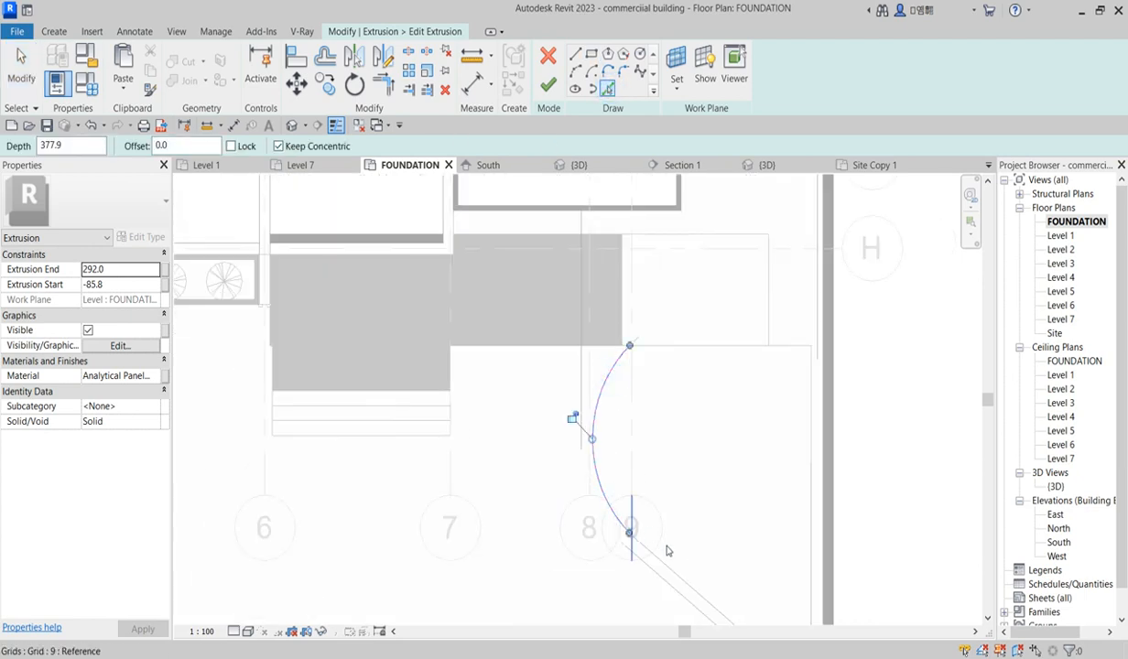
{"action": "left_click", "coordinate": [662, 565]}
{"action": "scroll", "coordinate": [612, 360], "scroll_direction": "down", "scroll_amount": 3}
{"action": "left_click", "coordinate": [674, 515]}
{"action": "scroll", "coordinate": [674, 483], "scroll_direction": "up", "scroll_amount": 3}
{"action": "left_click", "coordinate": [675, 504]}
{"action": "scroll", "coordinate": [632, 370], "scroll_direction": "down", "scroll_amount": 3}
{"action": "scroll", "coordinate": [618, 555], "scroll_direction": "up", "scroll_amount": 2}
{"action": "scroll", "coordinate": [687, 375], "scroll_direction": "up", "scroll_amount": 2}
{"action": "left_click", "coordinate": [665, 414]}
{"action": "scroll", "coordinate": [655, 274], "scroll_direction": "down", "scroll_amount": 3}
{"action": "scroll", "coordinate": [661, 527], "scroll_direction": "up", "scroll_amount": 2}
{"action": "left_click", "coordinate": [669, 490]}
{"action": "scroll", "coordinate": [665, 544], "scroll_direction": "up", "scroll_amount": 2}
{"action": "left_click", "coordinate": [685, 545]}
{"action": "scroll", "coordinate": [629, 389], "scroll_direction": "down", "scroll_amount": 3}
{"action": "scroll", "coordinate": [693, 524], "scroll_direction": "up", "scroll_amount": 2}
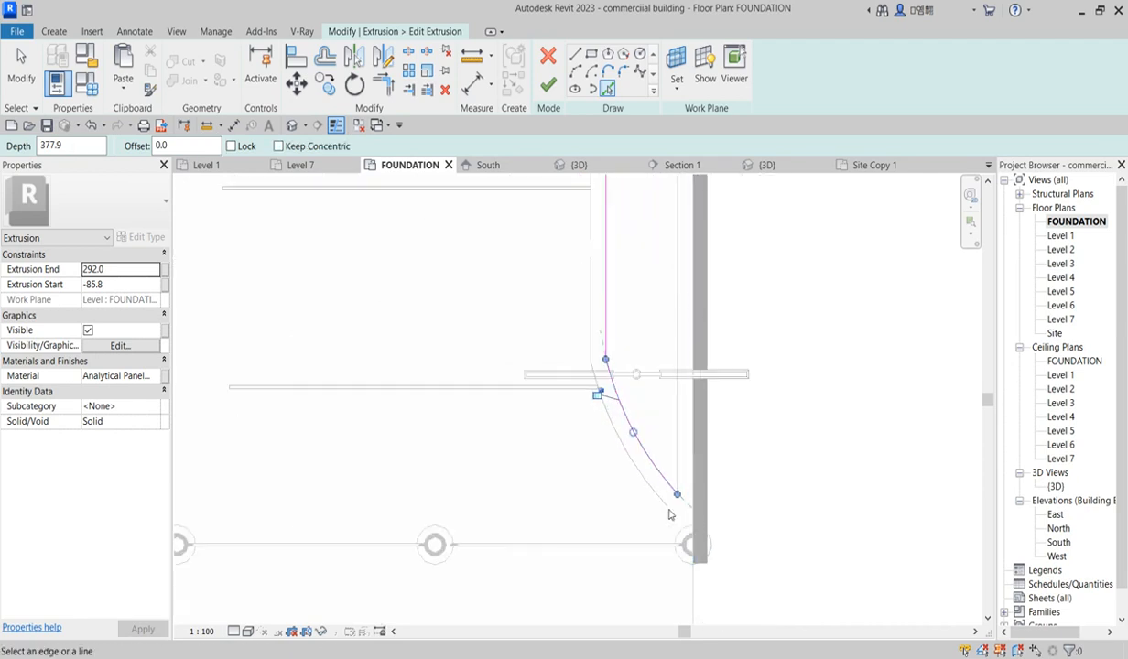
Step: Pick further ramp curve and edge lines near grid 9, then leave the Pick Lines tool
{"action": "left_click", "coordinate": [661, 501]}
{"action": "left_click", "coordinate": [593, 316]}
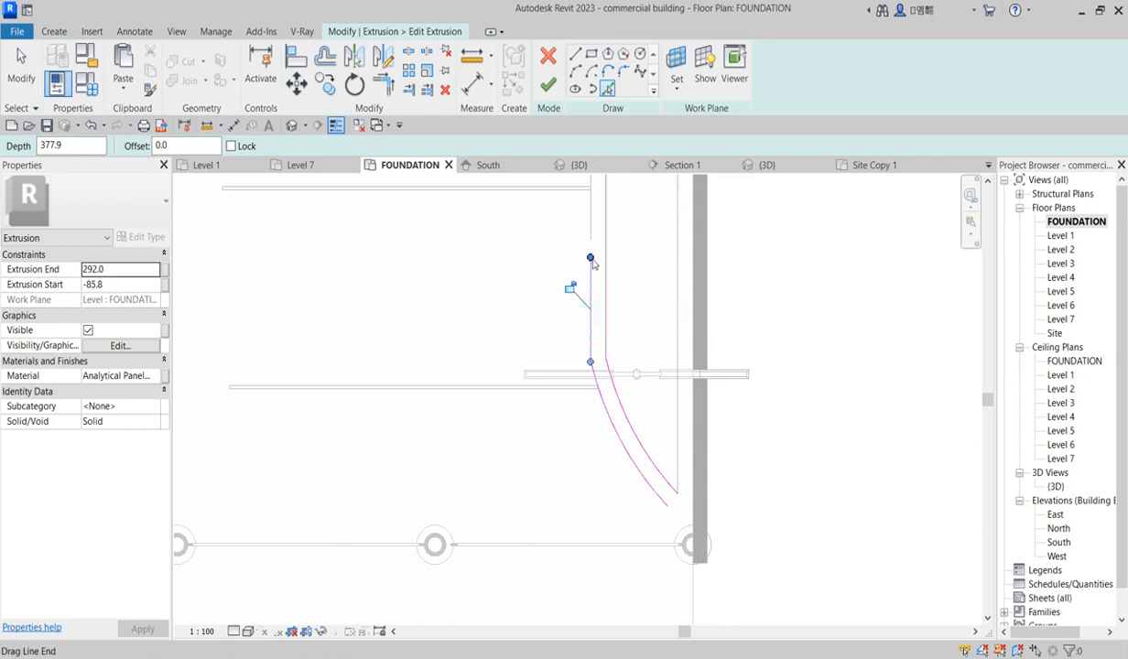
{"action": "scroll", "coordinate": [640, 562], "scroll_direction": "down", "scroll_amount": 6}
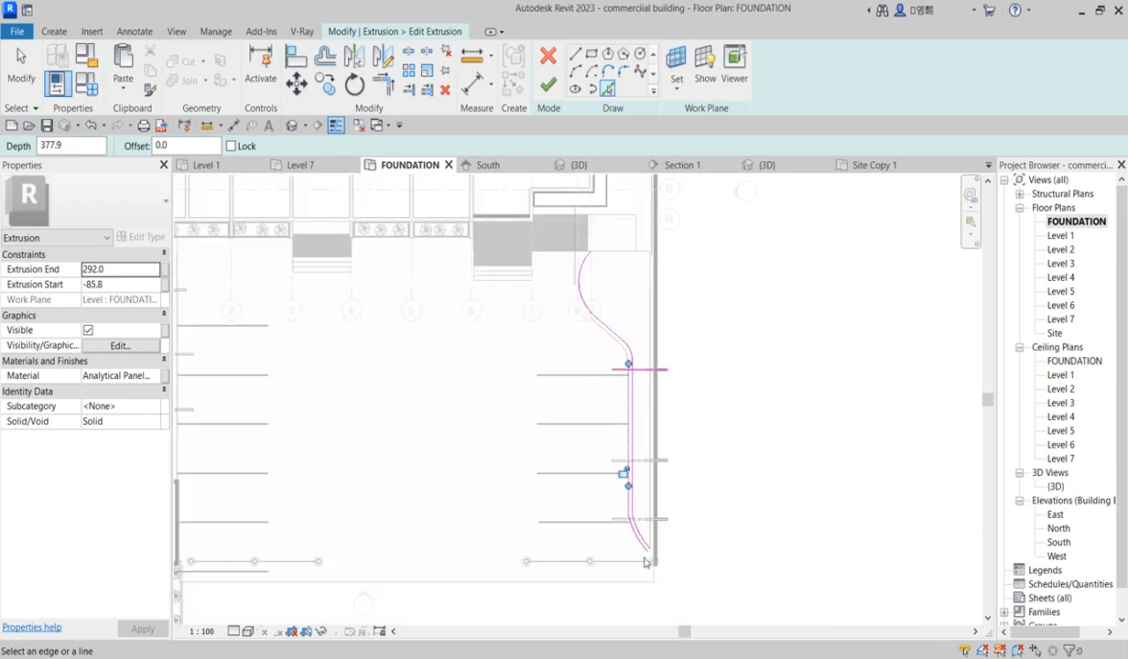
{"action": "scroll", "coordinate": [611, 355], "scroll_direction": "up", "scroll_amount": 2}
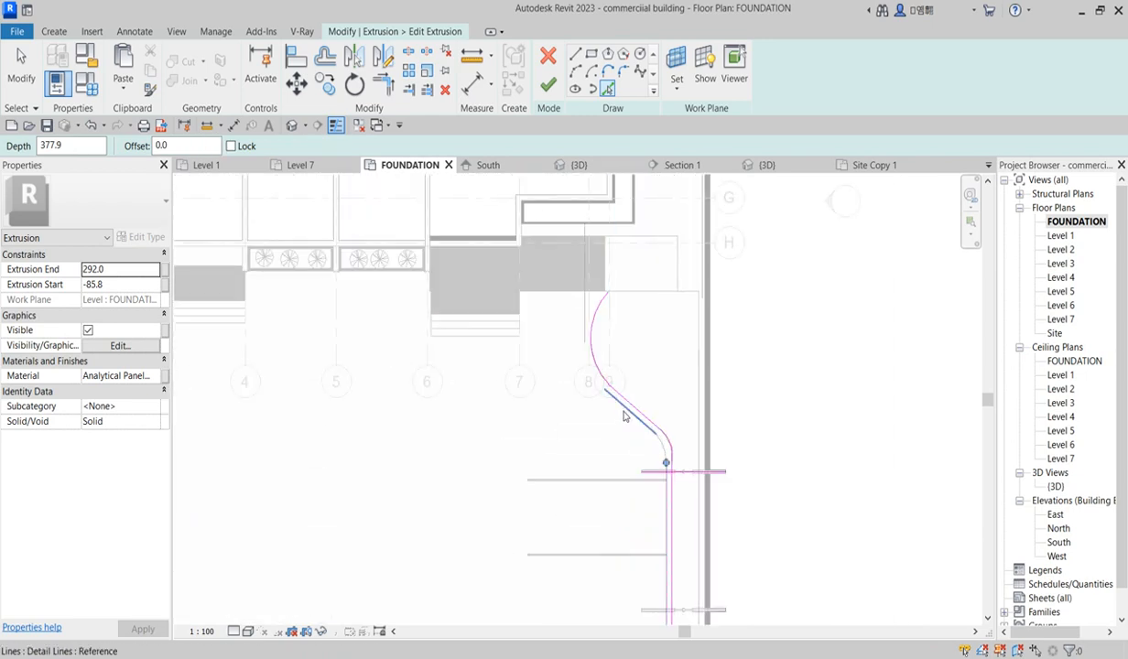
{"action": "scroll", "coordinate": [659, 448], "scroll_direction": "up", "scroll_amount": 2}
{"action": "left_click", "coordinate": [663, 444]}
{"action": "scroll", "coordinate": [663, 444], "scroll_direction": "down", "scroll_amount": 2}
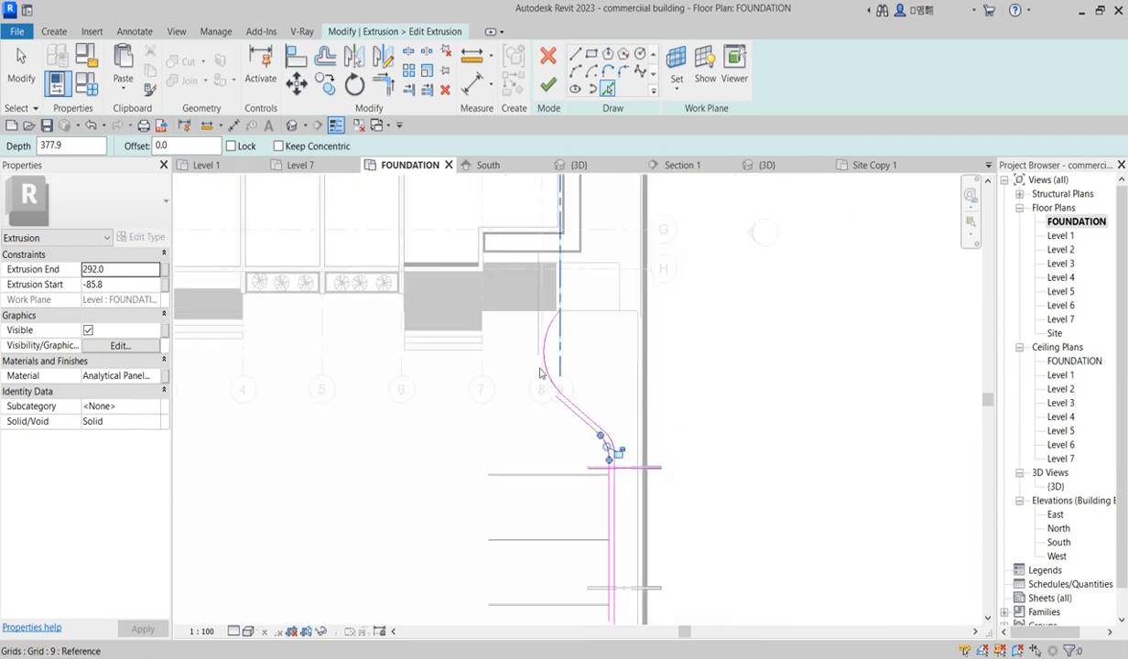
{"action": "scroll", "coordinate": [550, 390], "scroll_direction": "up", "scroll_amount": 4}
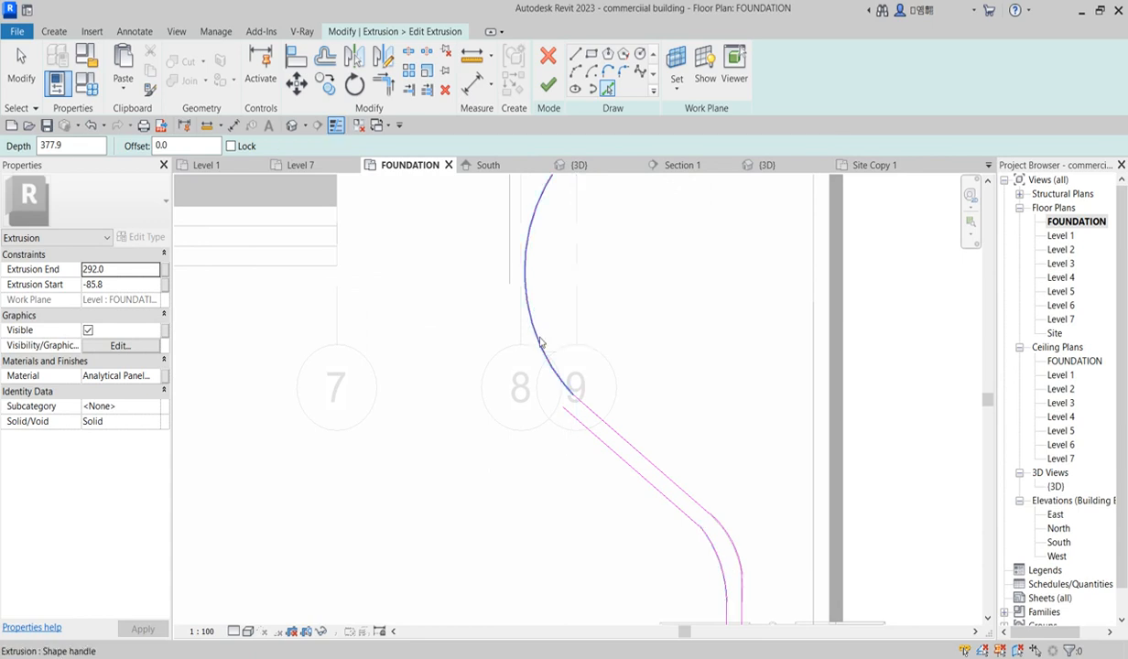
{"action": "left_click", "coordinate": [535, 333]}
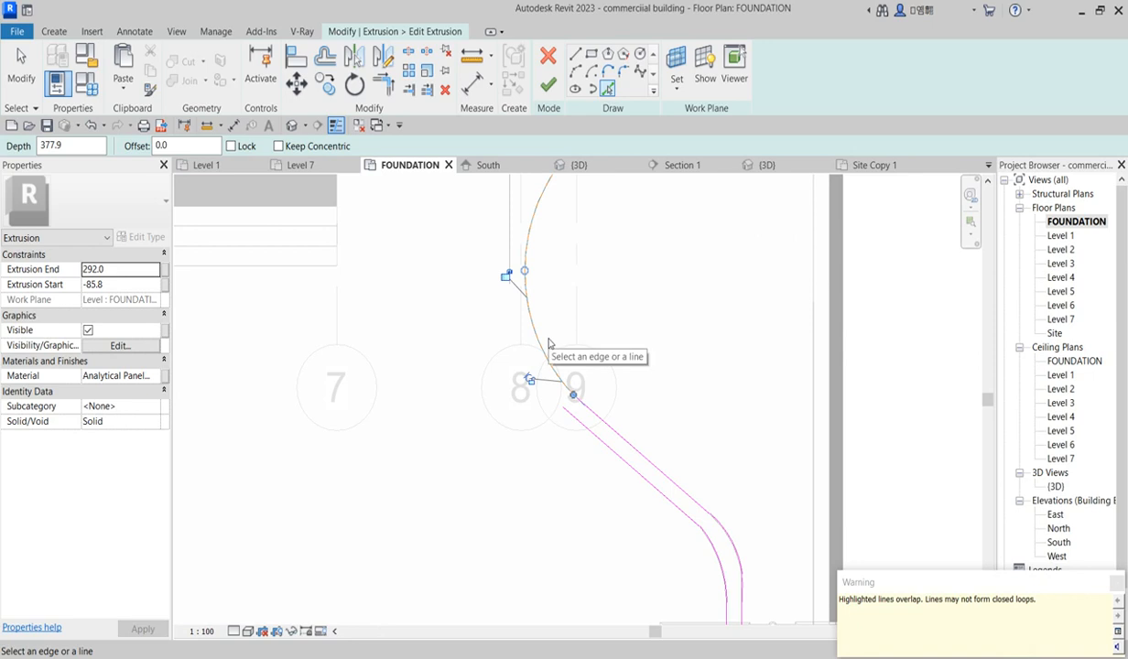
{"action": "key", "text": "Escape"}
{"action": "key", "text": "Escape"}
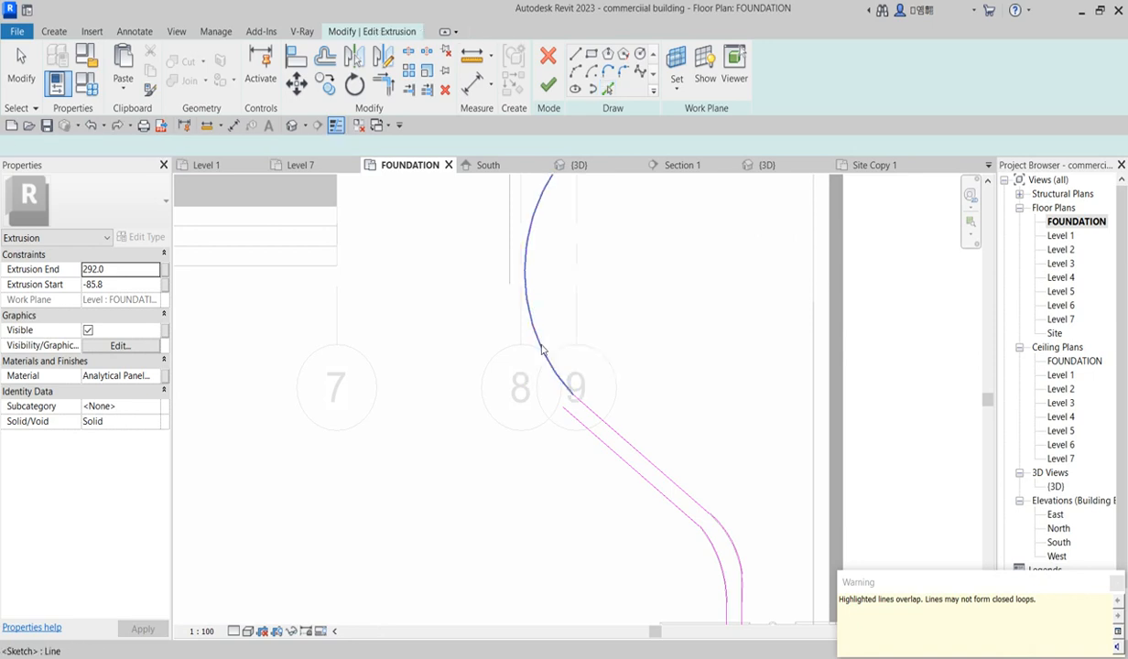
Step: Copy the curved ramp sketch line about 160 mm straight down from its endpoint
{"action": "left_click", "coordinate": [540, 351]}
{"action": "key", "text": "Escape"}
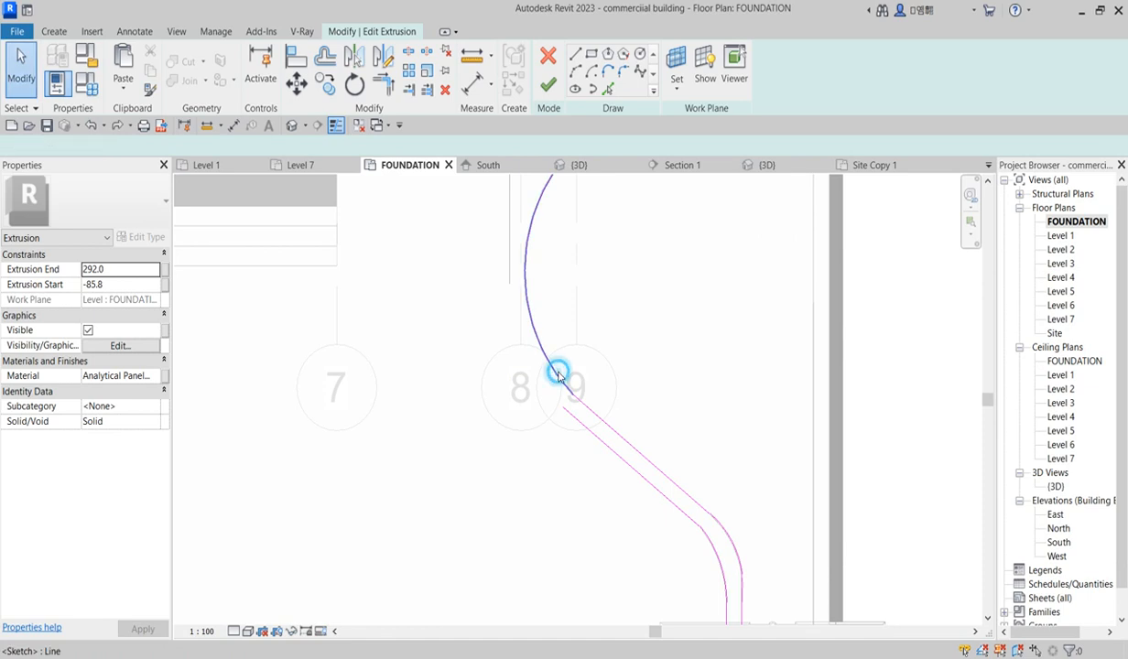
{"action": "left_click", "coordinate": [558, 373]}
{"action": "left_click", "coordinate": [331, 89]}
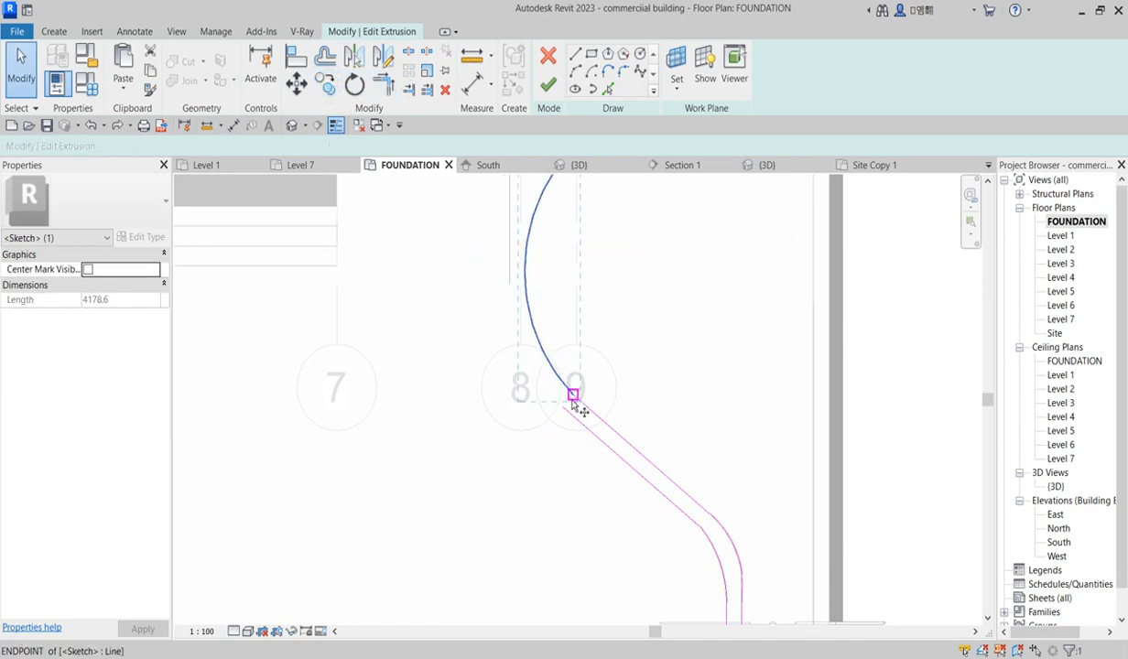
{"action": "scroll", "coordinate": [574, 394], "scroll_direction": "up", "scroll_amount": 3}
{"action": "left_click", "coordinate": [574, 396]}
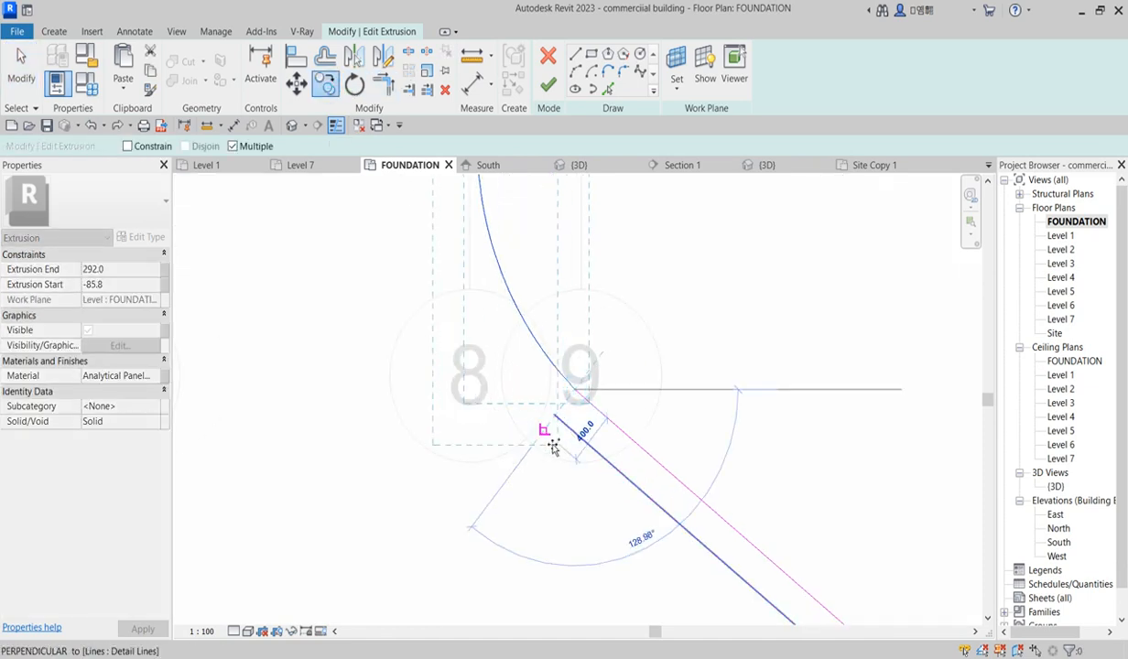
{"action": "scroll", "coordinate": [551, 423], "scroll_direction": "up", "scroll_amount": 3}
{"action": "scroll", "coordinate": [570, 410], "scroll_direction": "up", "scroll_amount": 2}
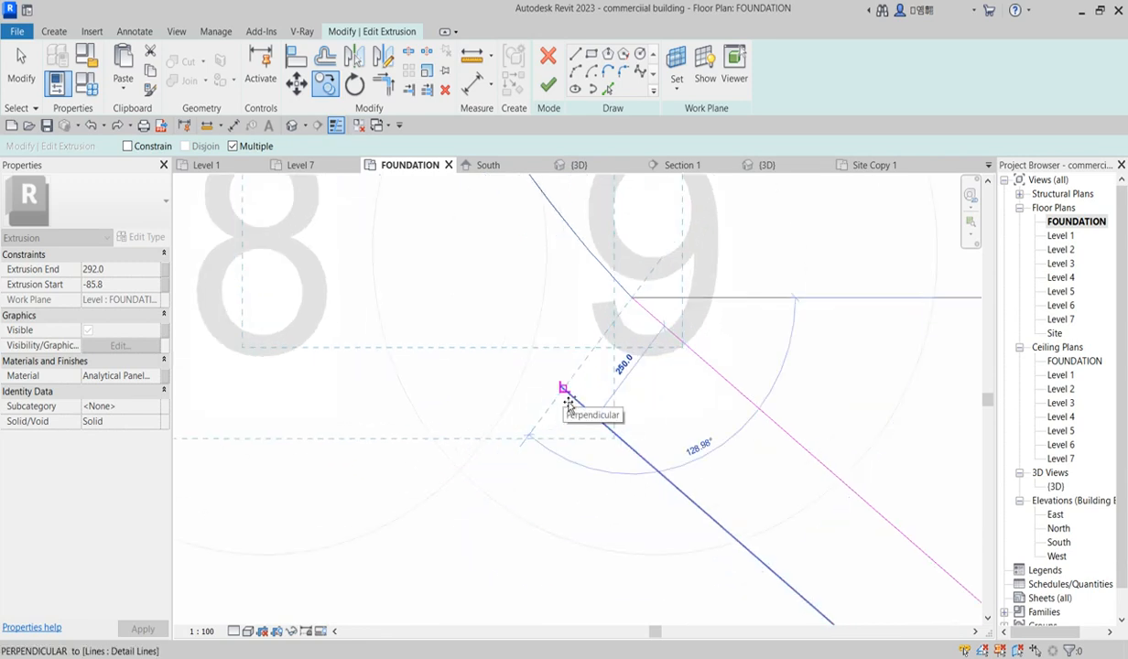
{"action": "scroll", "coordinate": [560, 453], "scroll_direction": "down", "scroll_amount": 2}
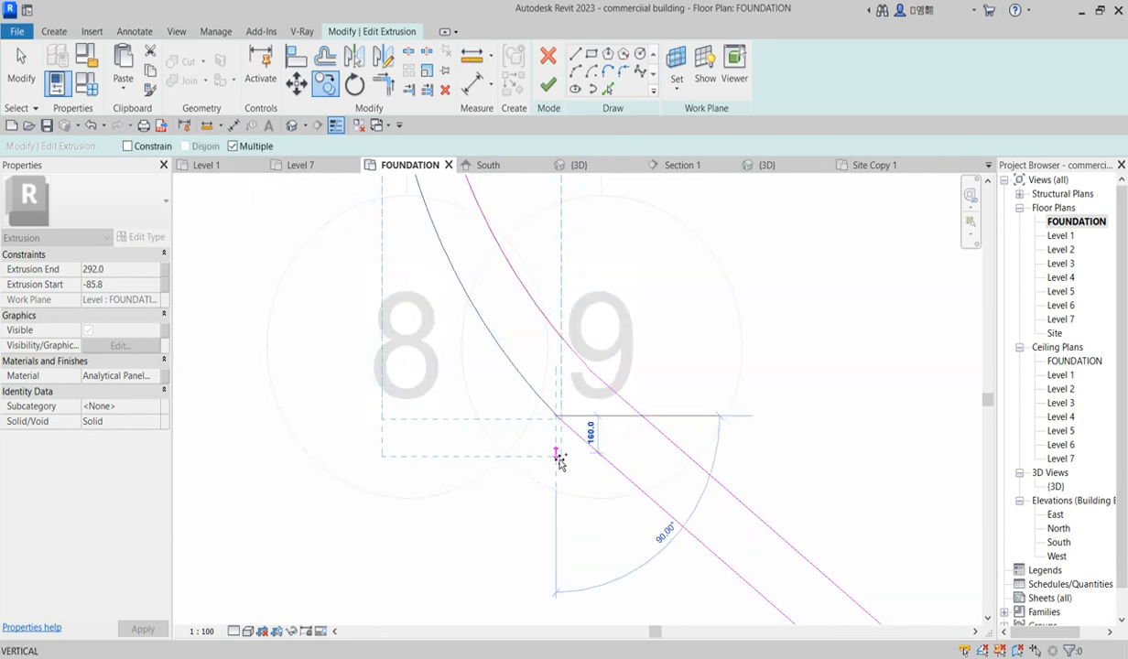
{"action": "left_click", "coordinate": [559, 459]}
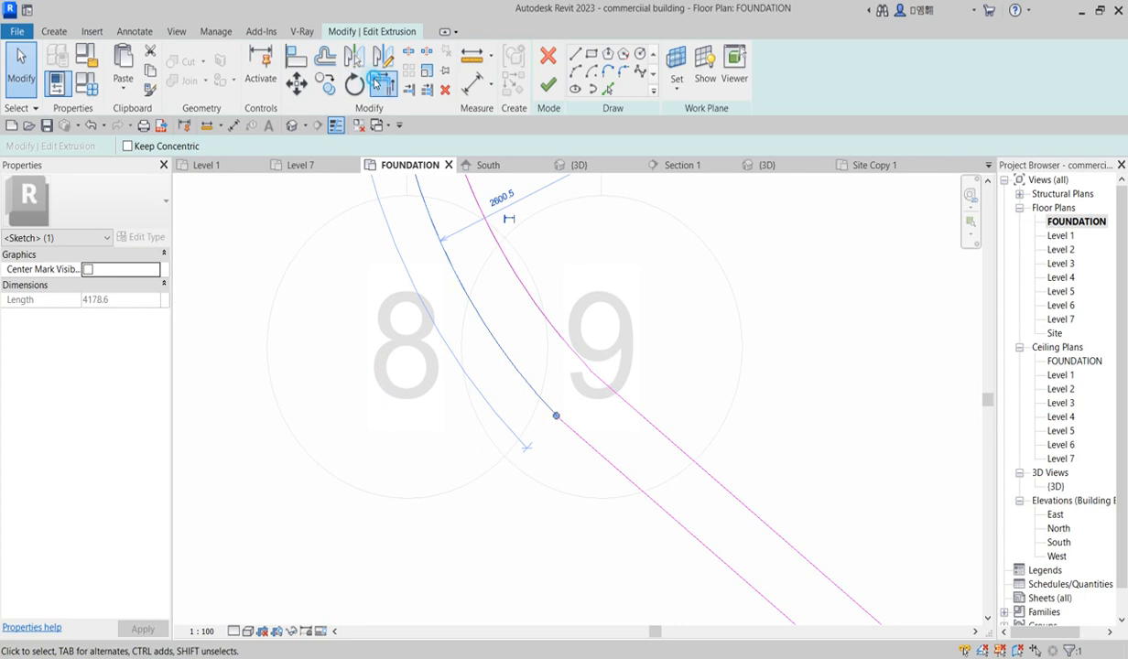
Step: Trim the ramp curve sketch lines to corners where they meet near grids 8 and 9
{"action": "left_click", "coordinate": [376, 84]}
{"action": "left_click", "coordinate": [533, 390]}
{"action": "left_click", "coordinate": [584, 444]}
{"action": "left_click", "coordinate": [538, 310]}
{"action": "left_click", "coordinate": [620, 396]}
{"action": "scroll", "coordinate": [534, 480], "scroll_direction": "down", "scroll_amount": 3}
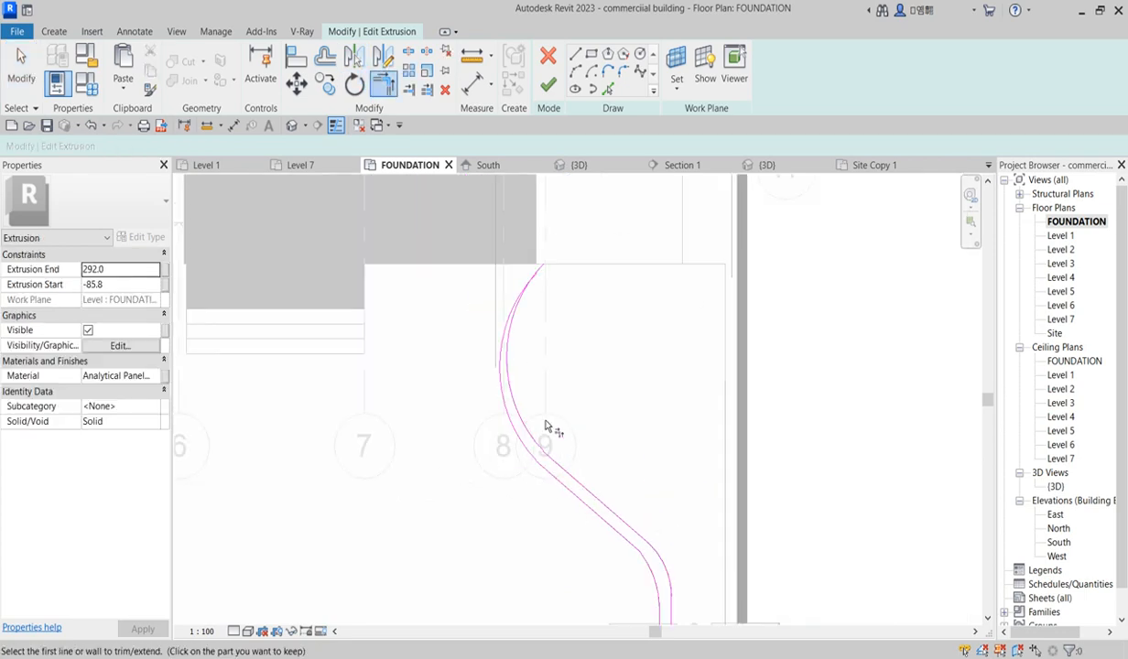
{"action": "scroll", "coordinate": [516, 310], "scroll_direction": "up", "scroll_amount": 5}
{"action": "right_click", "coordinate": [606, 265]}
{"action": "left_click", "coordinate": [633, 272]}
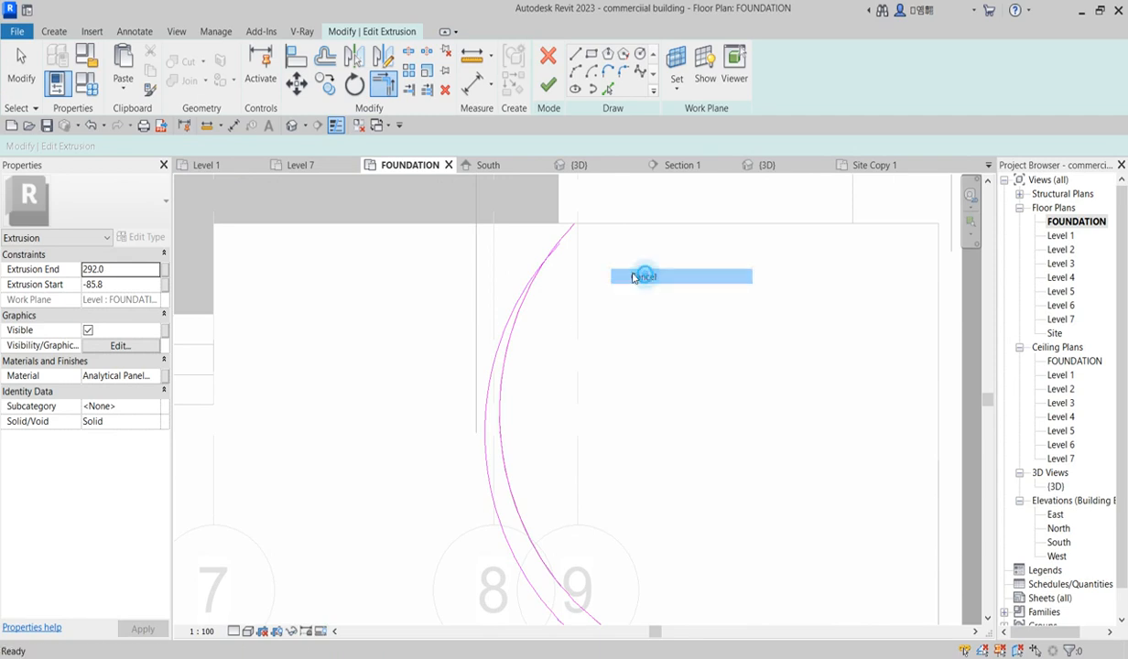
Step: Examine the curved sketch lines and their arc near grids 8 and 9
{"action": "left_click", "coordinate": [552, 255]}
{"action": "left_click_drag", "start_coordinate": [559, 245], "coordinate": [488, 478]}
{"action": "scroll", "coordinate": [516, 341], "scroll_direction": "down", "scroll_amount": 1}
{"action": "scroll", "coordinate": [516, 340], "scroll_direction": "down", "scroll_amount": 2}
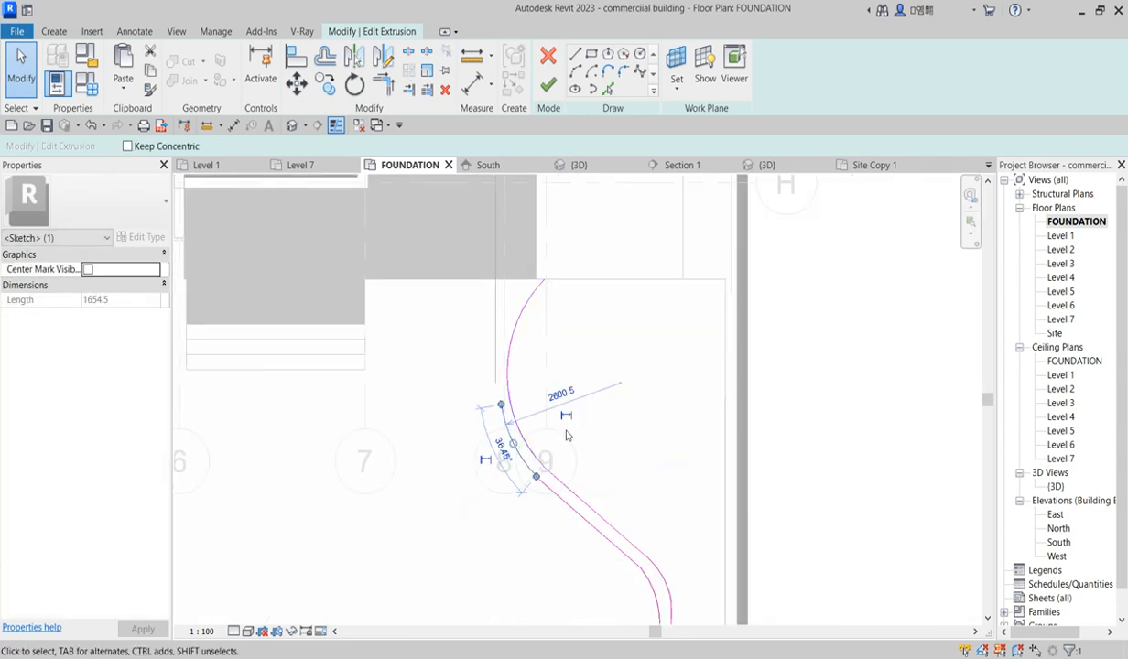
{"action": "scroll", "coordinate": [554, 450], "scroll_direction": "up", "scroll_amount": 1}
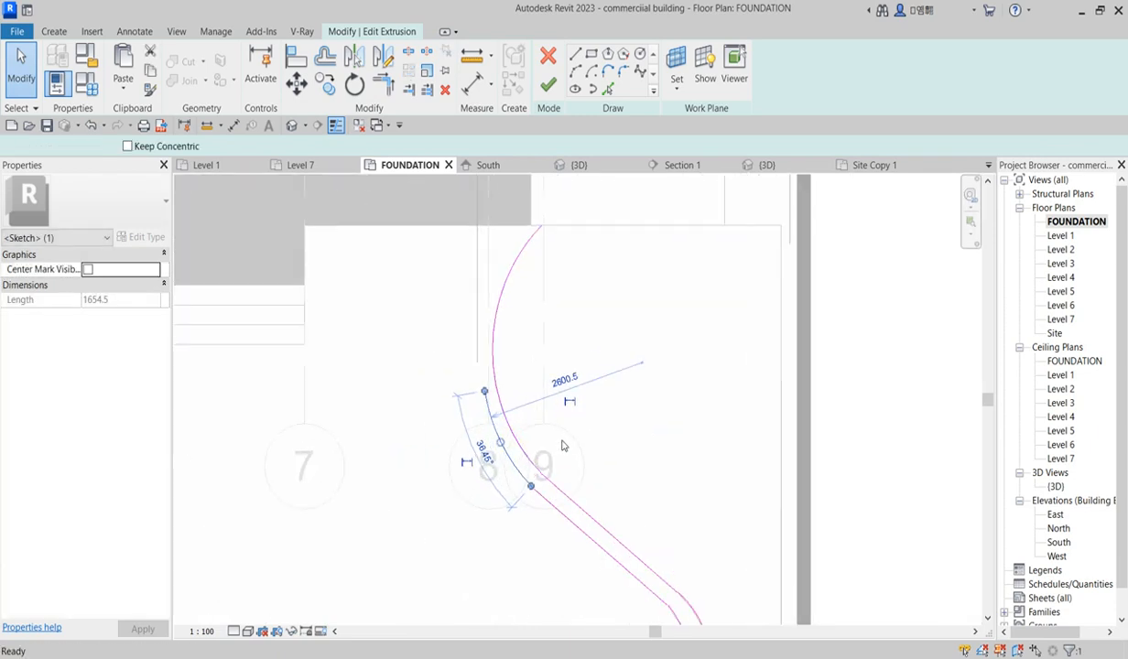
{"action": "left_click", "coordinate": [563, 446]}
{"action": "scroll", "coordinate": [549, 501], "scroll_direction": "up", "scroll_amount": 1}
{"action": "left_click", "coordinate": [545, 499]}
{"action": "scroll", "coordinate": [540, 481], "scroll_direction": "down", "scroll_amount": 2}
{"action": "left_click", "coordinate": [646, 339]}
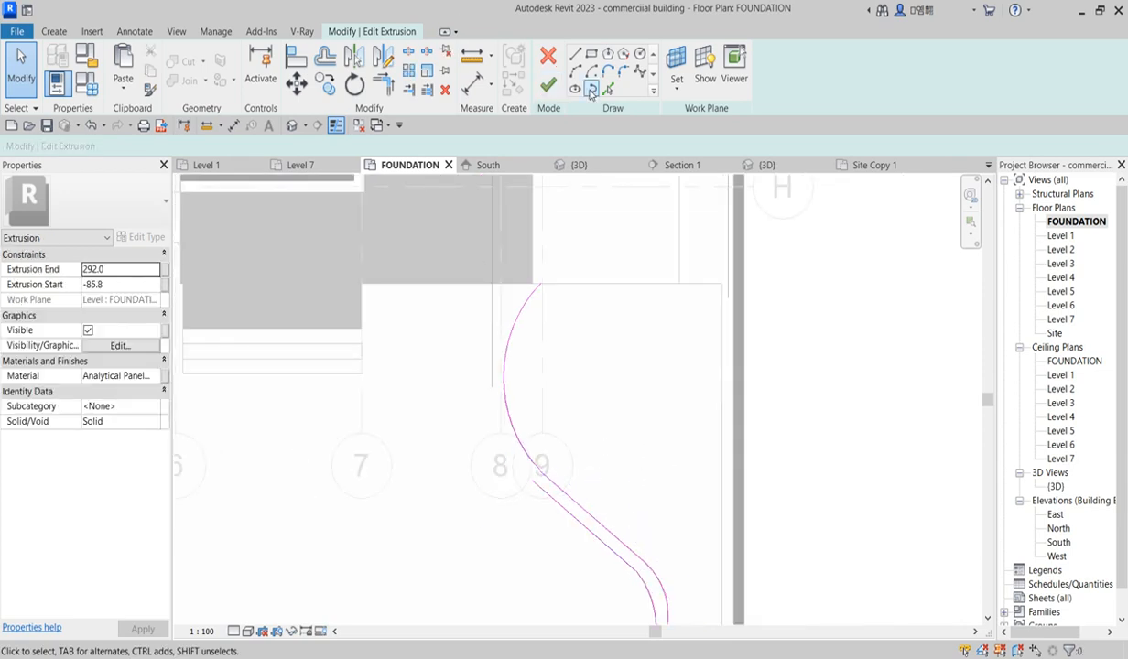
{"action": "left_click", "coordinate": [472, 86]}
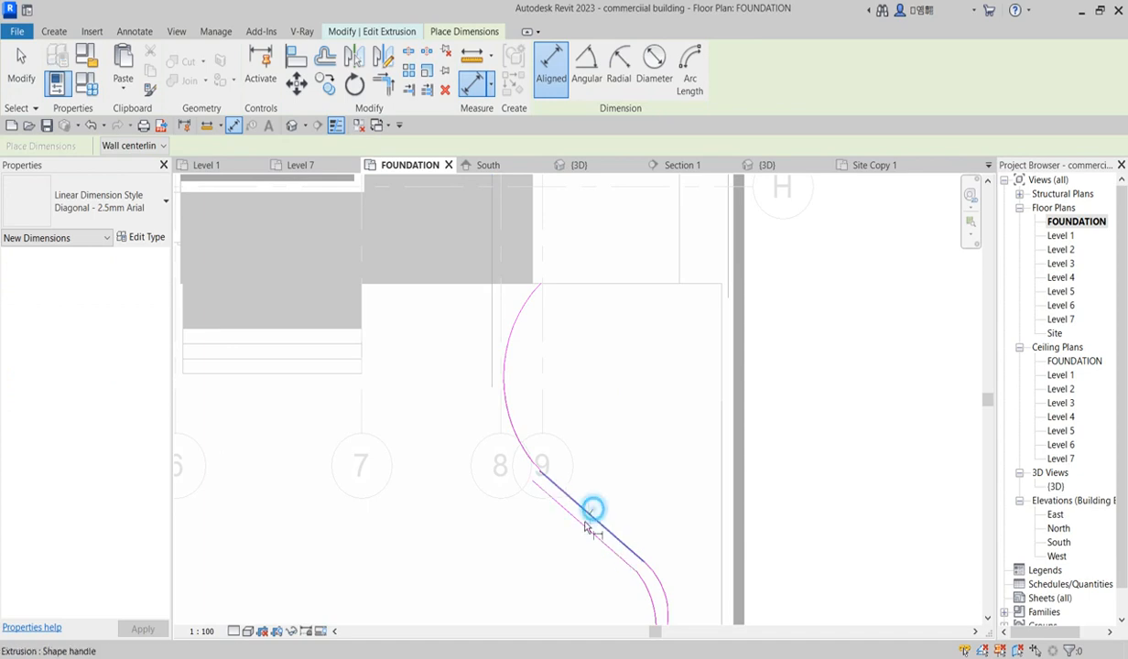
{"action": "left_click", "coordinate": [587, 526]}
{"action": "scroll", "coordinate": [585, 528], "scroll_direction": "up", "scroll_amount": 1}
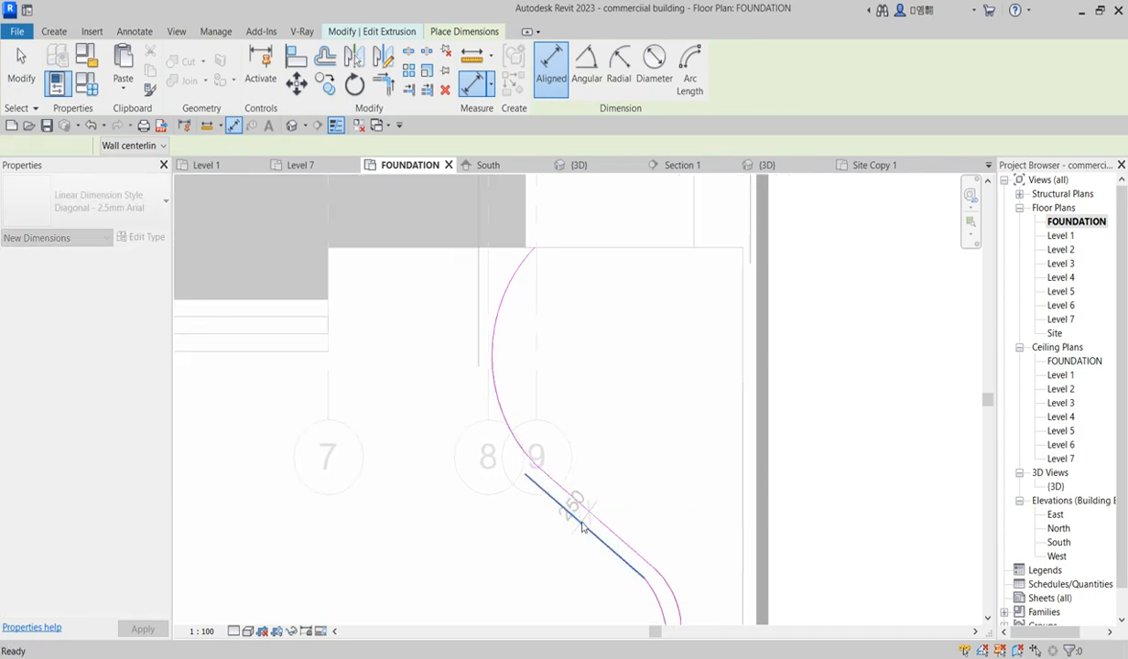
{"action": "scroll", "coordinate": [583, 527], "scroll_direction": "down", "scroll_amount": 1}
{"action": "key", "text": "Escape"}
Step: Offset a copy of the upper ramp curve 250 mm and draw horizontal lines closing its top end at the wall
{"action": "left_click", "coordinate": [326, 57]}
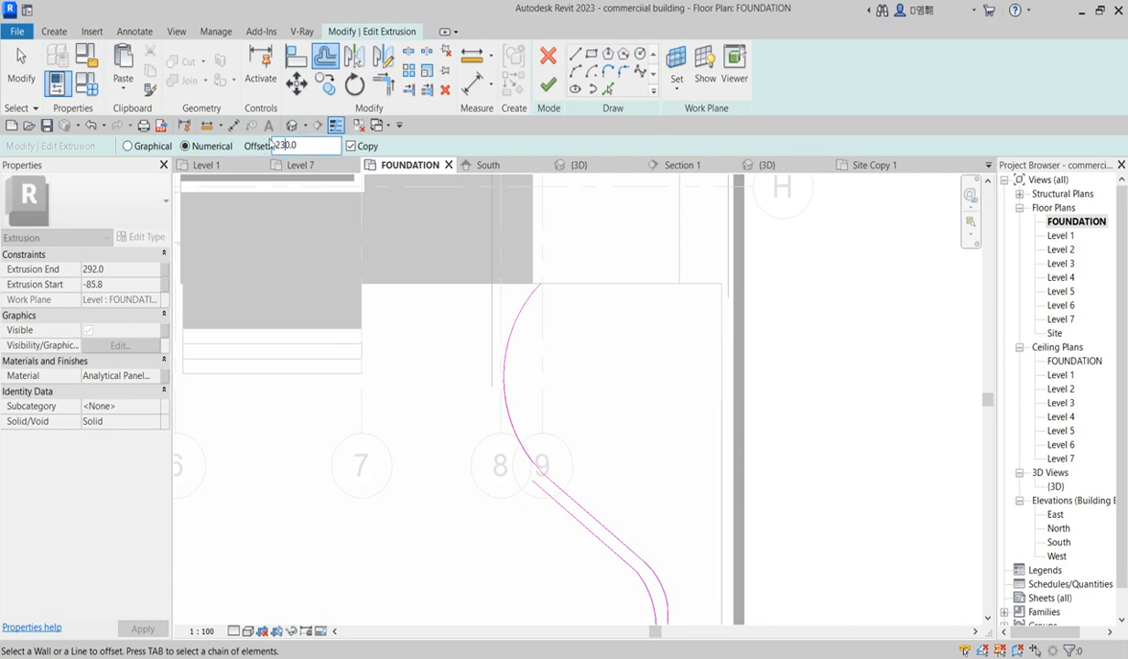
{"action": "left_click", "coordinate": [513, 326]}
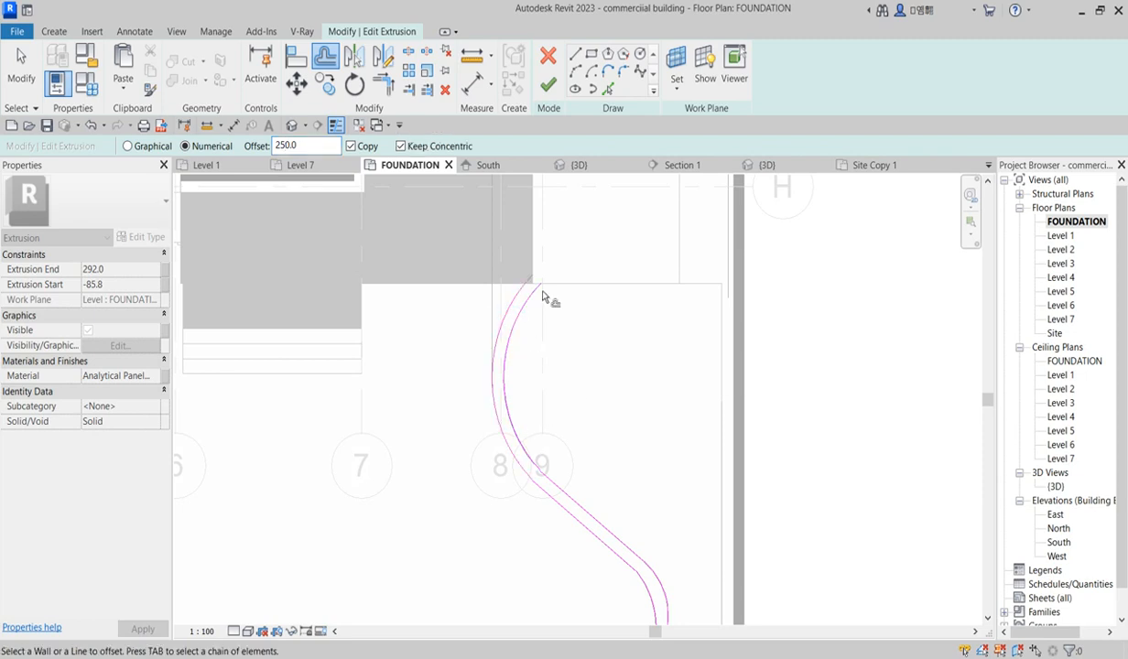
{"action": "left_click", "coordinate": [580, 56]}
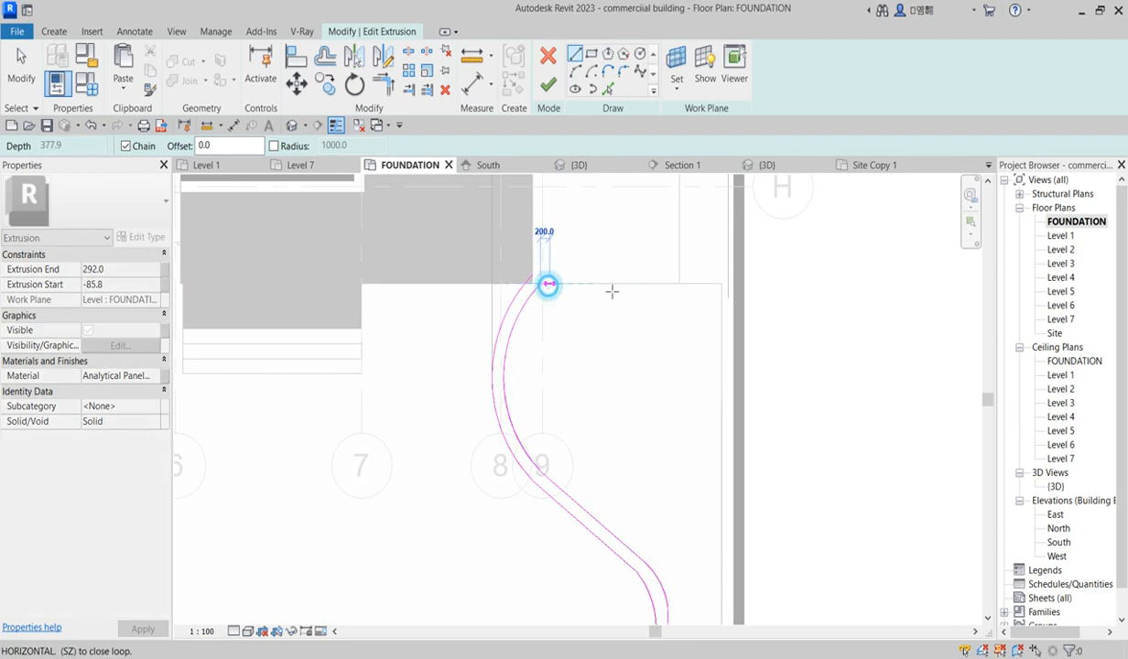
{"action": "left_click", "coordinate": [550, 286]}
{"action": "left_click", "coordinate": [733, 283]}
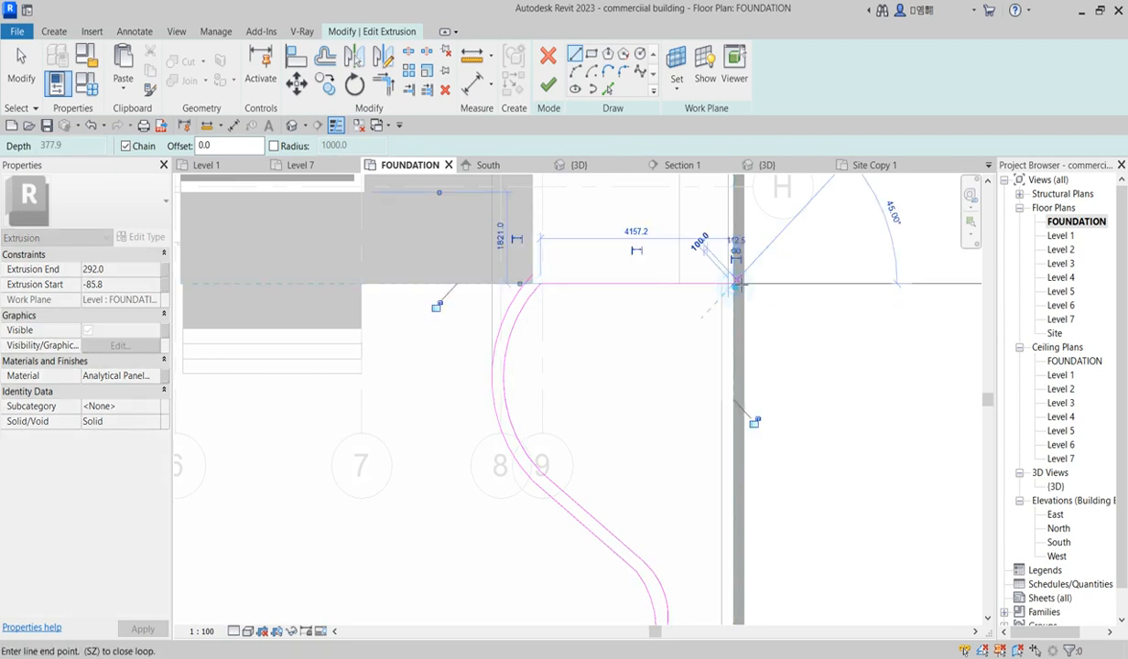
{"action": "left_click", "coordinate": [543, 274]}
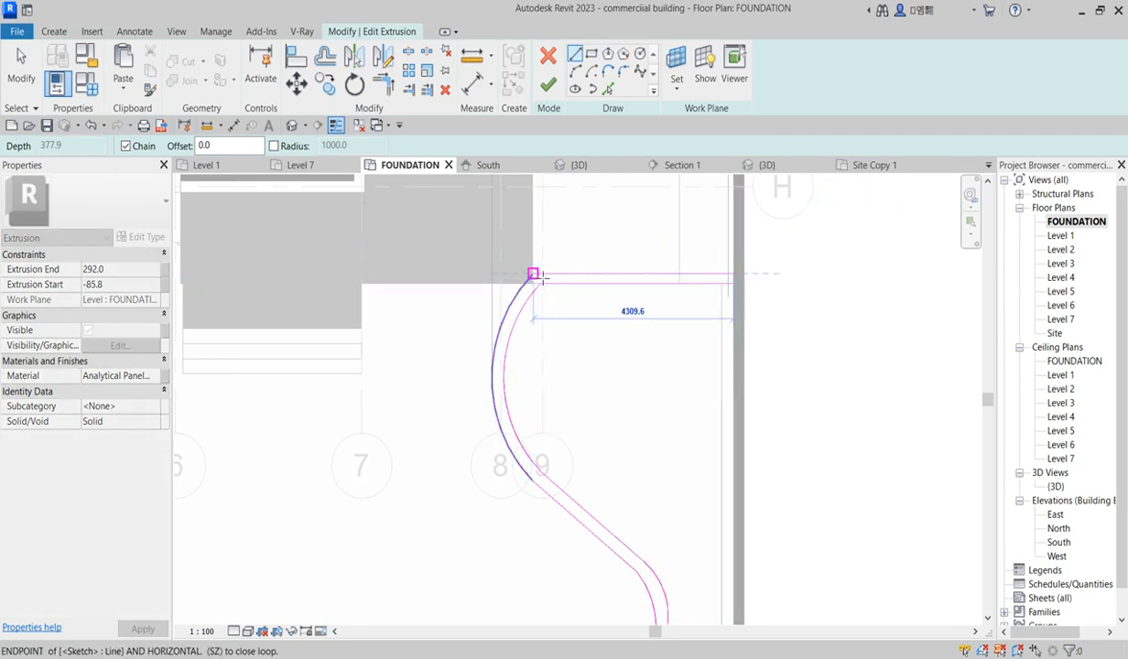
{"action": "scroll", "coordinate": [637, 265], "scroll_direction": "down", "scroll_amount": 4}
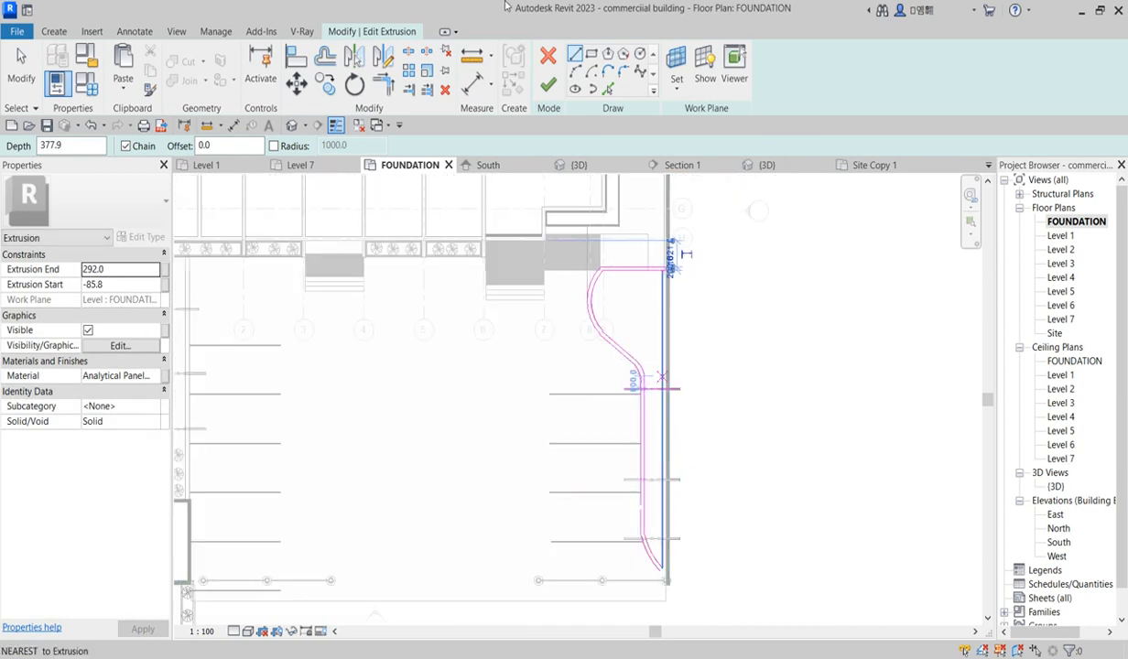
Step: Trim the outer ramp curve to meet the closing line at the wall near the lower end
{"action": "left_click", "coordinate": [388, 91]}
{"action": "scroll", "coordinate": [667, 596], "scroll_direction": "up", "scroll_amount": 5}
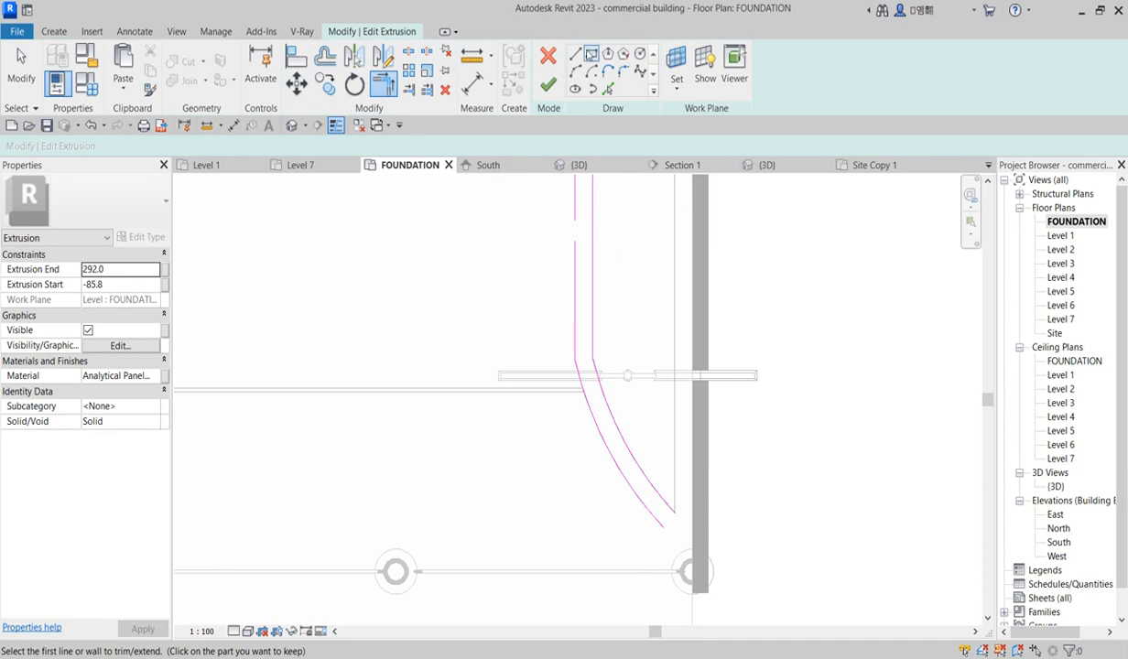
{"action": "left_click", "coordinate": [576, 54]}
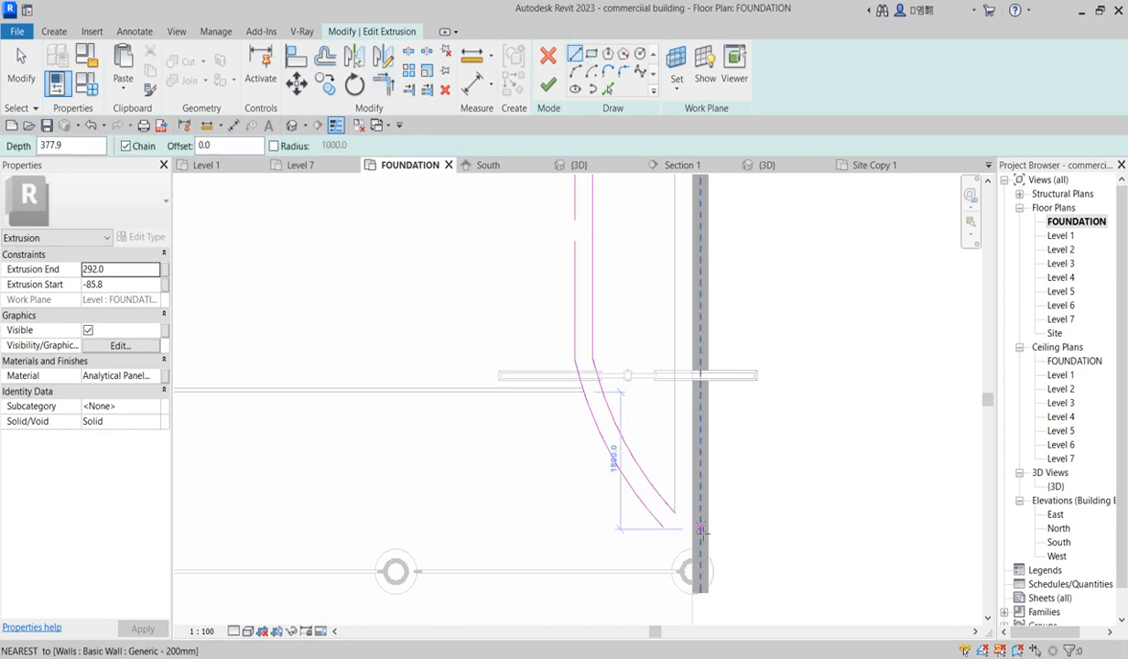
{"action": "left_click", "coordinate": [675, 531]}
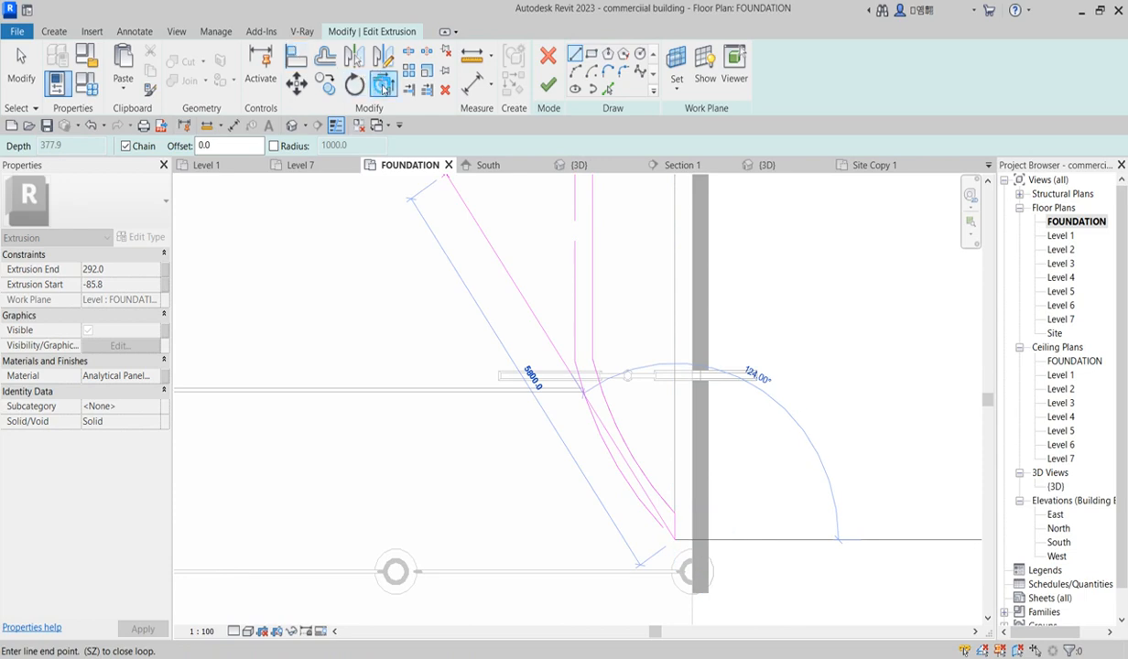
{"action": "left_click", "coordinate": [383, 85]}
{"action": "left_click", "coordinate": [634, 502]}
{"action": "left_click", "coordinate": [677, 532]}
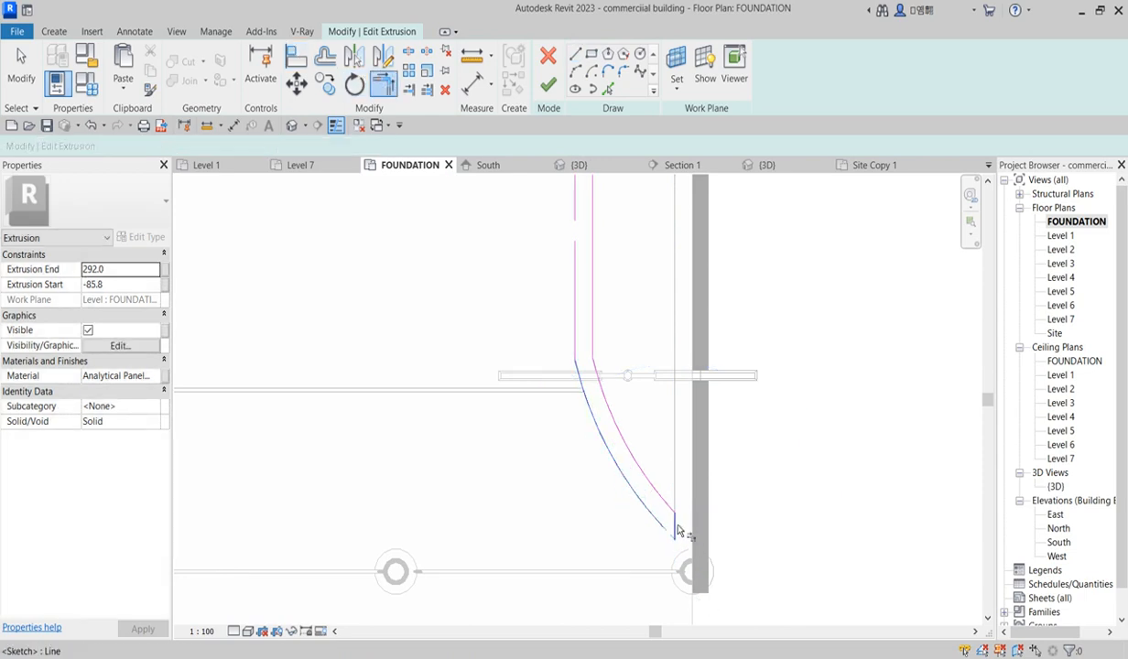
{"action": "right_click", "coordinate": [747, 461]}
{"action": "left_click", "coordinate": [803, 266]}
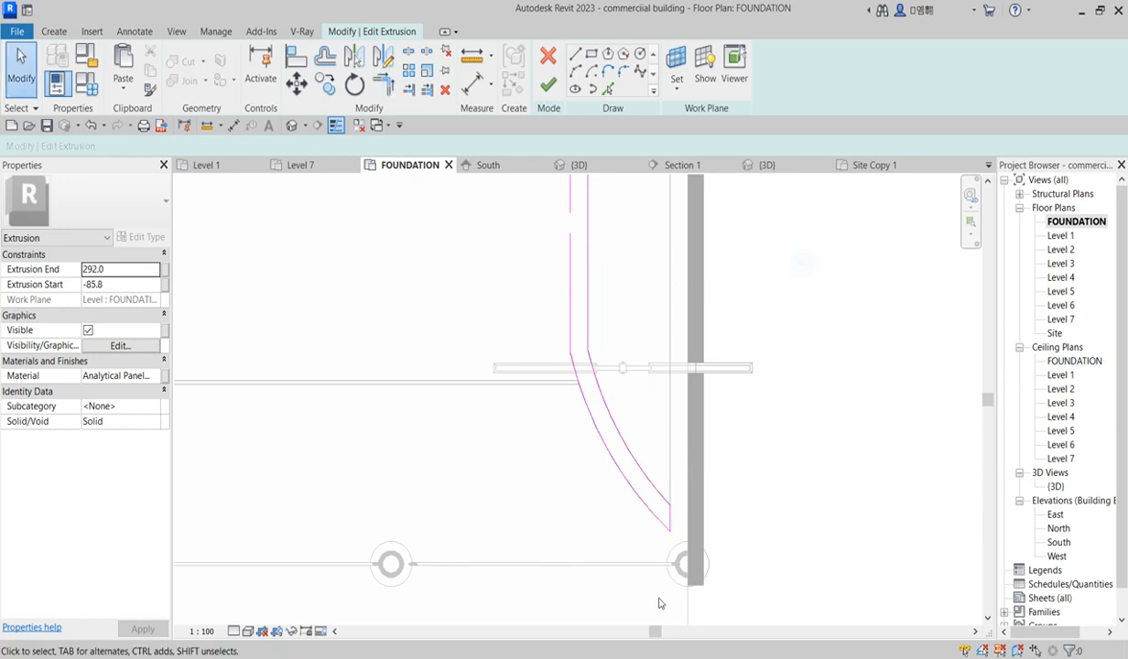
Step: Extend the short sketch line's endpoint down to the wall and try to finish the extrusion sketch
{"action": "left_click", "coordinate": [674, 526]}
{"action": "left_click_drag", "start_coordinate": [675, 513], "coordinate": [686, 525]}
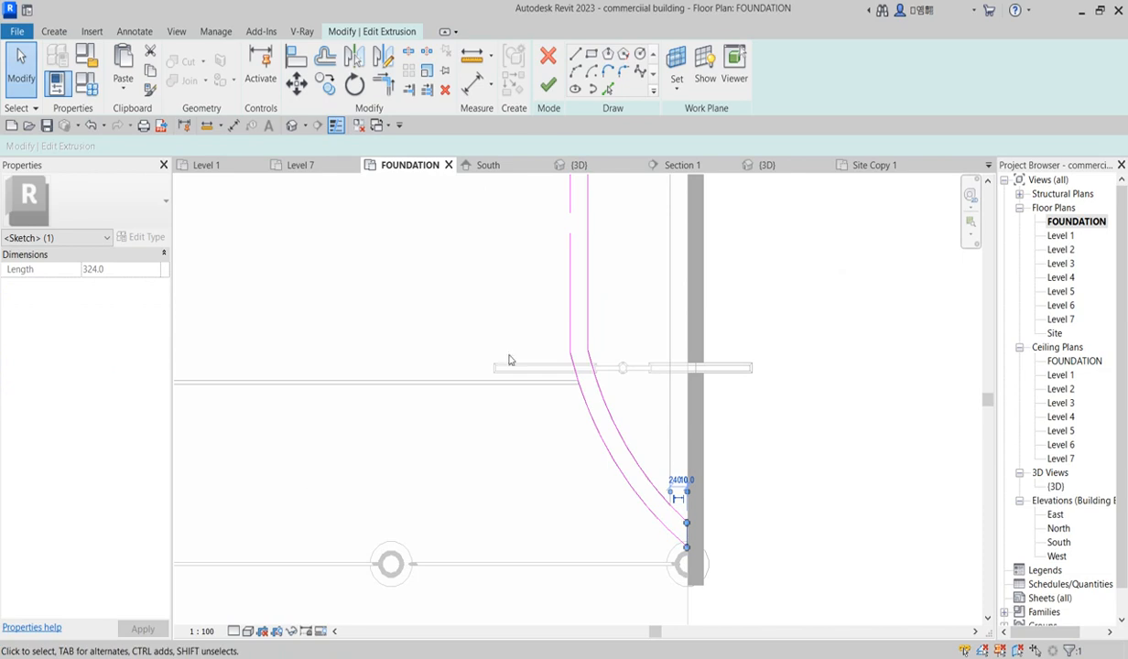
{"action": "left_click", "coordinate": [548, 84]}
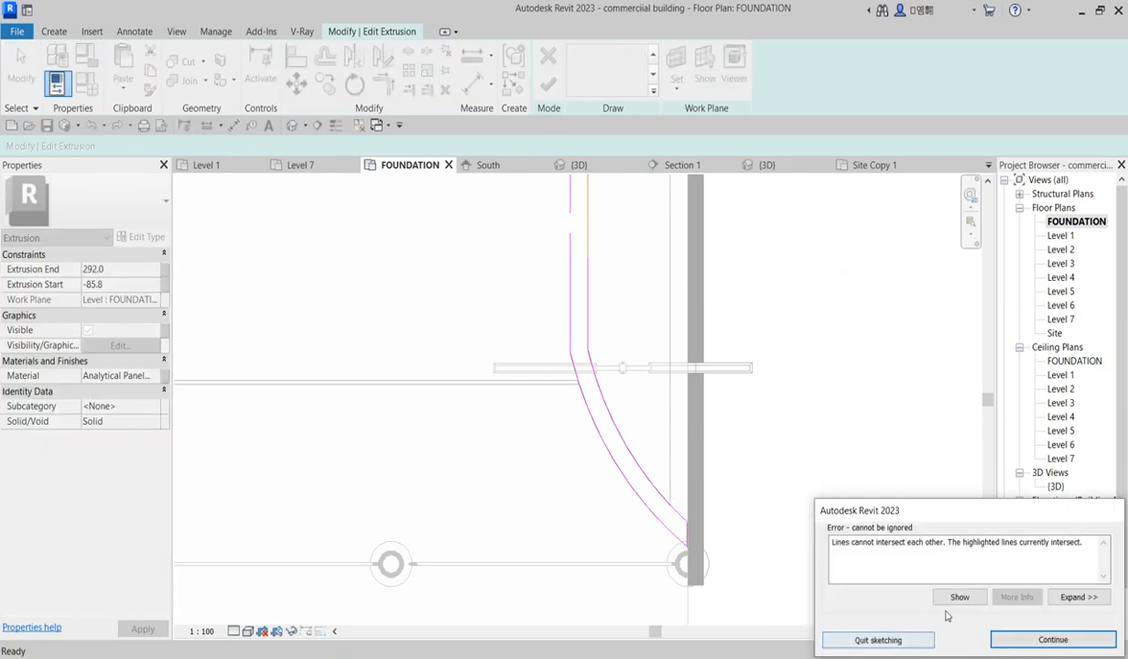
{"action": "left_click", "coordinate": [1053, 640]}
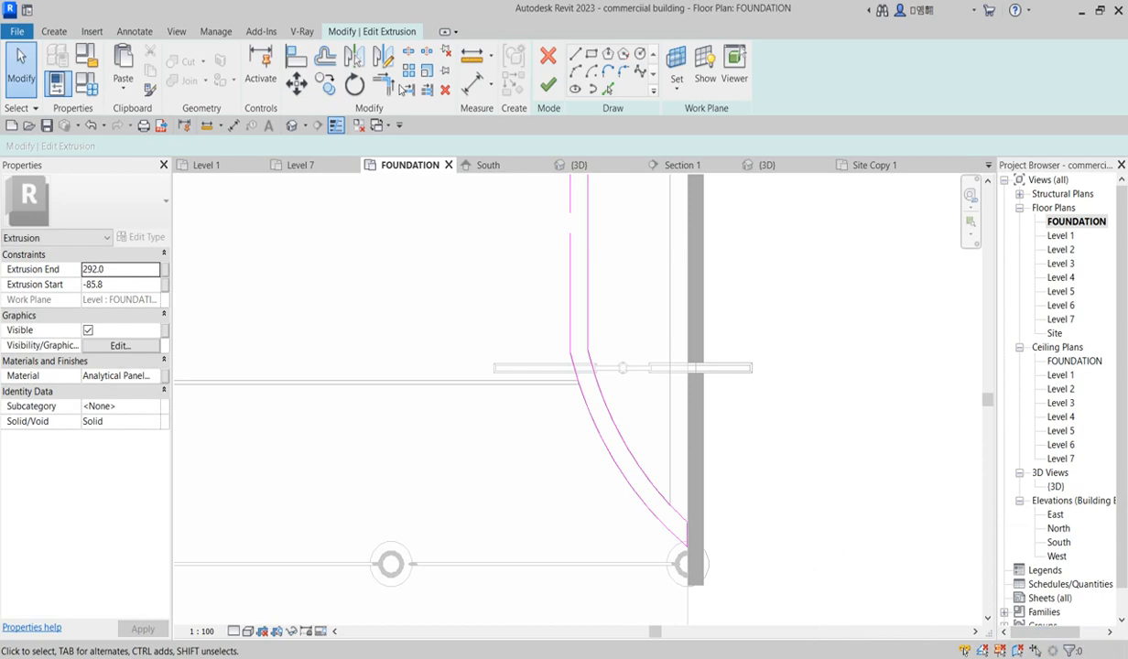
Step: Trim the inner ramp curve against the vertical sketch line above it
{"action": "left_click", "coordinate": [384, 89]}
{"action": "left_click", "coordinate": [590, 370]}
{"action": "left_click", "coordinate": [588, 335]}
{"action": "key", "text": "Escape"}
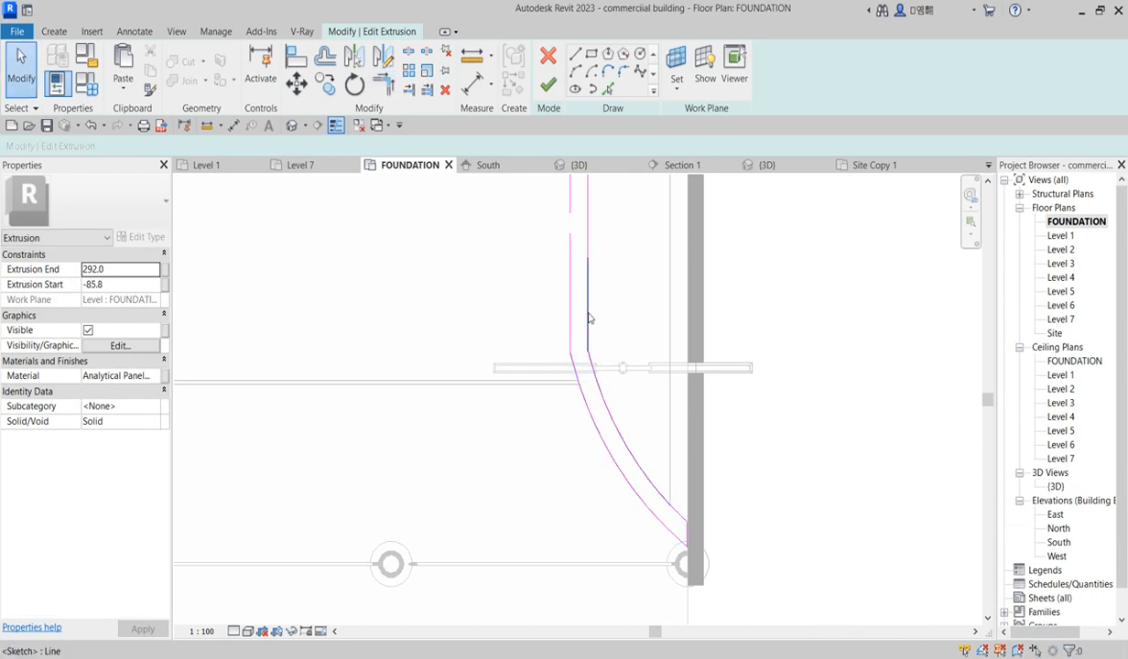
Step: Select and delete the overlapping sketch lines along the vertical segment above the curve
{"action": "left_click", "coordinate": [383, 89]}
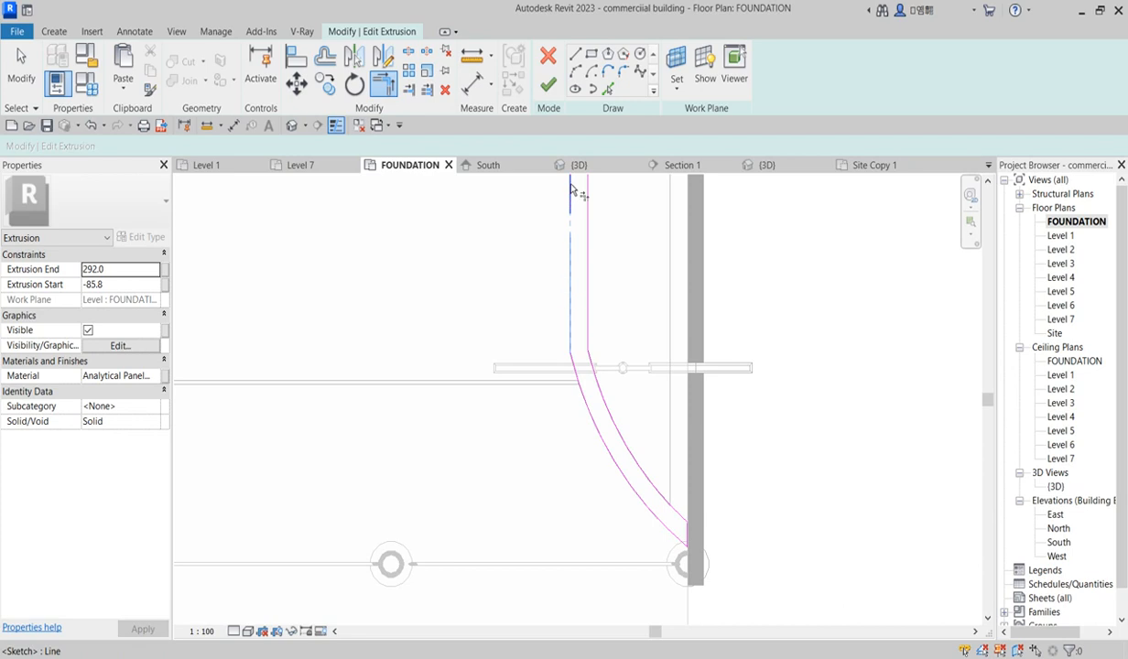
{"action": "right_click", "coordinate": [522, 278]}
{"action": "left_click", "coordinate": [559, 282]}
{"action": "left_click_drag", "start_coordinate": [466, 202], "coordinate": [583, 392]}
{"action": "left_click", "coordinate": [444, 89]}
Step: Trim the remaining curve against its vertical line and try finishing the sketch again
{"action": "left_click", "coordinate": [384, 84]}
{"action": "left_click", "coordinate": [573, 376]}
{"action": "left_click", "coordinate": [572, 312]}
{"action": "scroll", "coordinate": [594, 295], "scroll_direction": "down", "scroll_amount": 3}
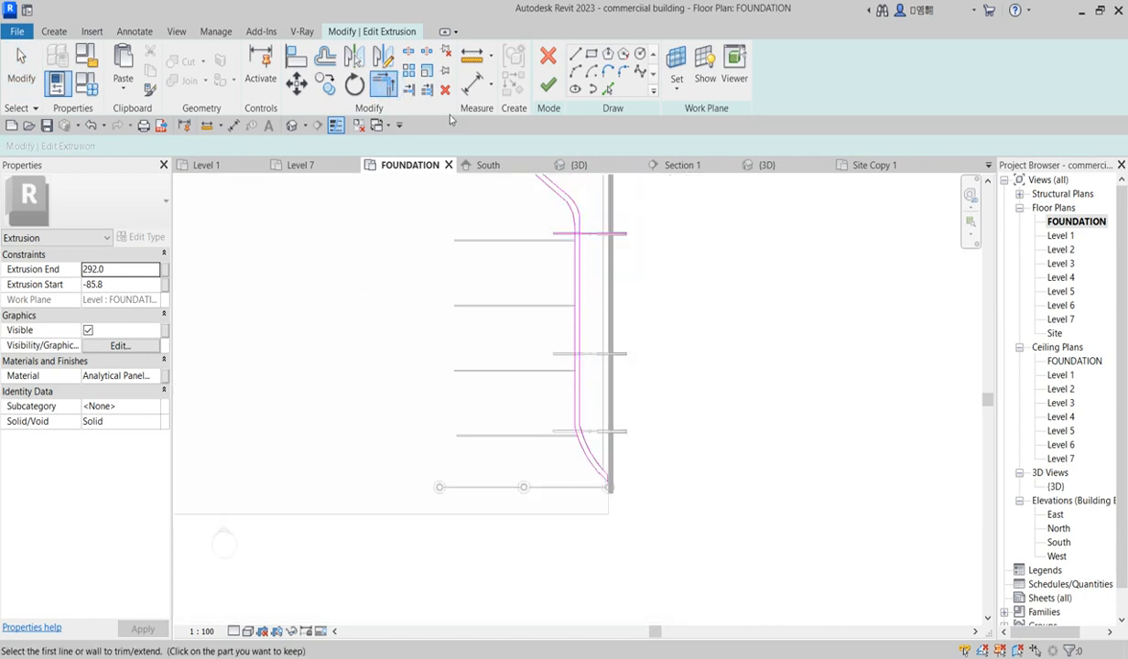
{"action": "left_click", "coordinate": [547, 84]}
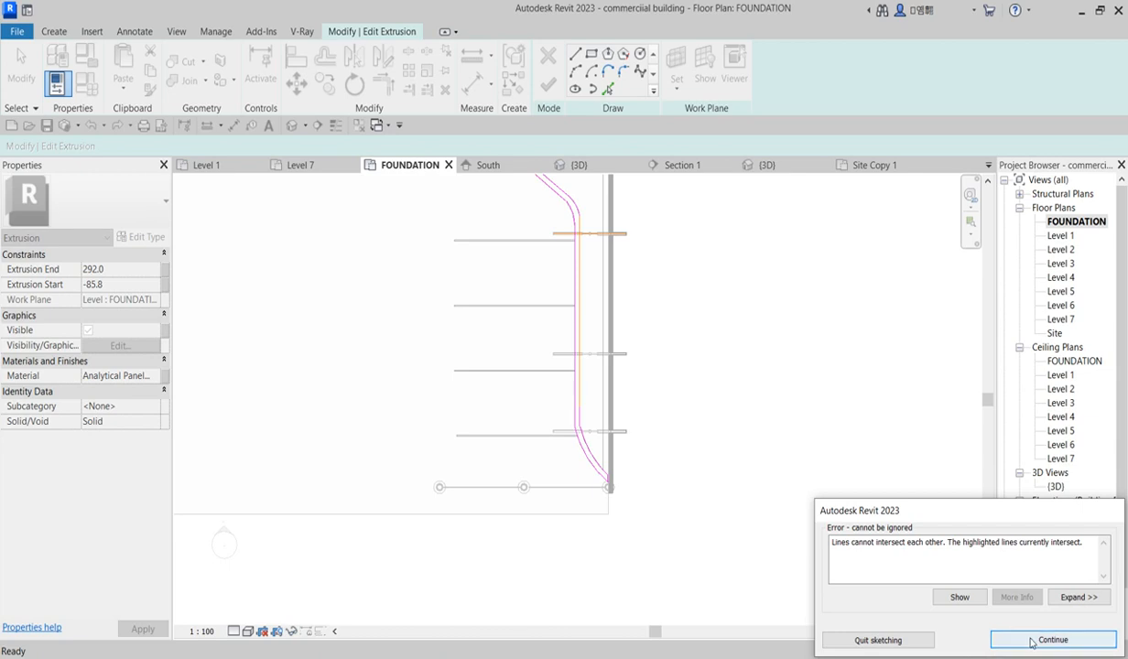
{"action": "left_click", "coordinate": [1023, 640]}
Step: Delete the short horizontal sketch line crossing the strip near the wall and try finishing again
{"action": "scroll", "coordinate": [619, 245], "scroll_direction": "up", "scroll_amount": 2}
{"action": "right_click", "coordinate": [608, 223]}
{"action": "left_click", "coordinate": [646, 231]}
{"action": "left_click", "coordinate": [602, 230]}
{"action": "key", "text": "Delete"}
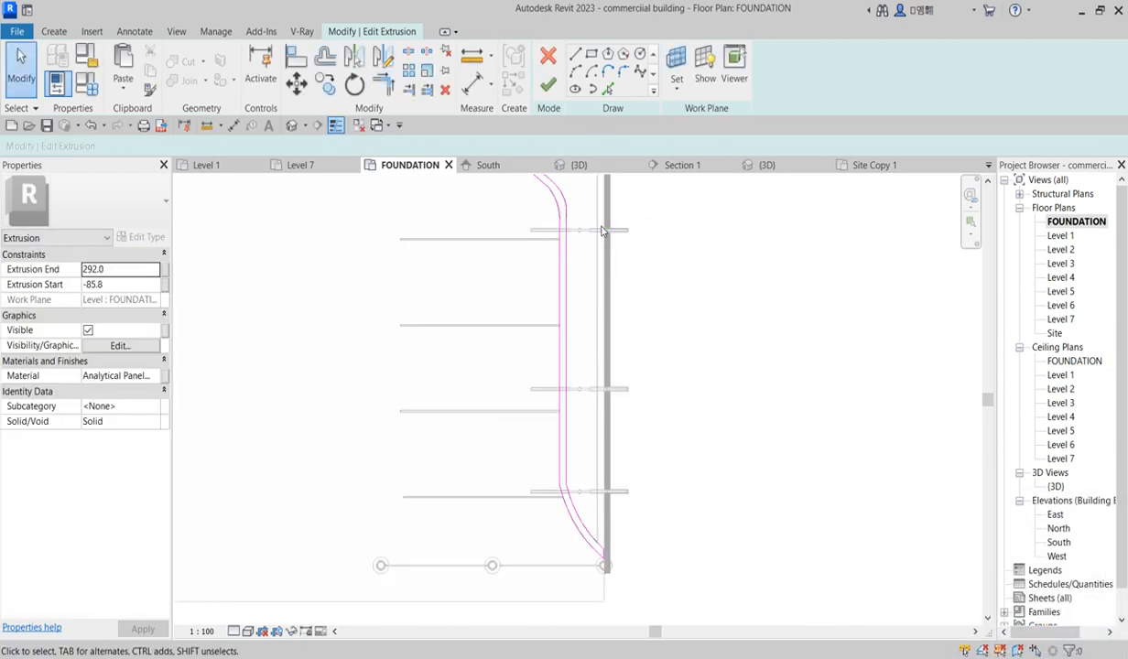
{"action": "left_click", "coordinate": [548, 84]}
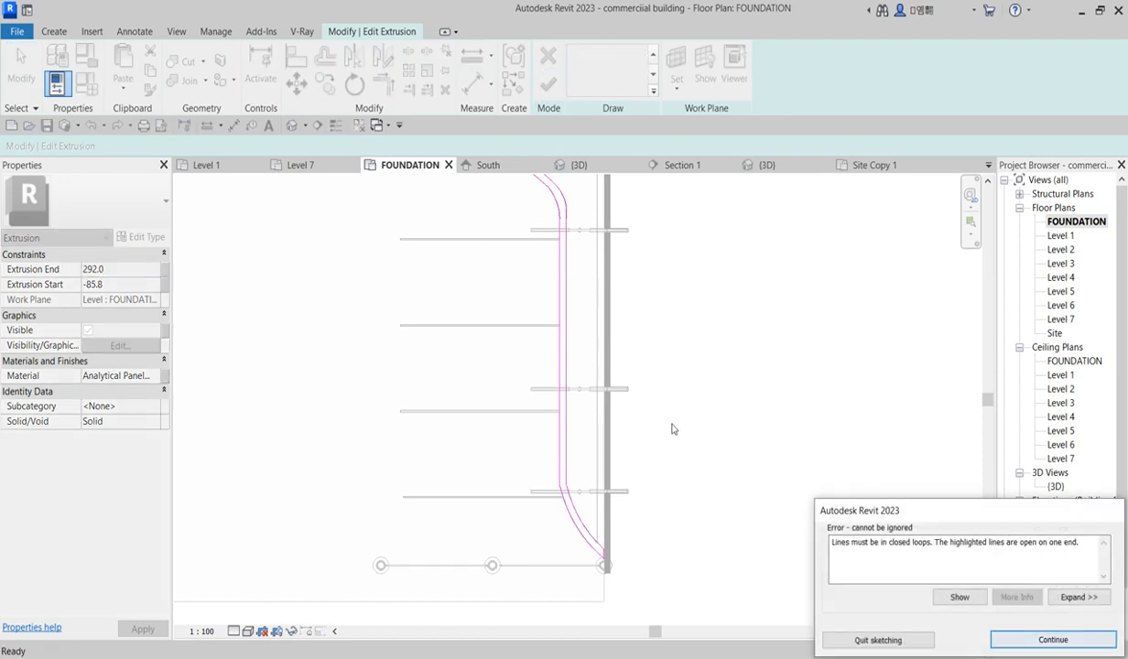
Step: Finish the edited extrusion sketch of the planter strip
{"action": "scroll", "coordinate": [672, 429], "scroll_direction": "down", "scroll_amount": 3}
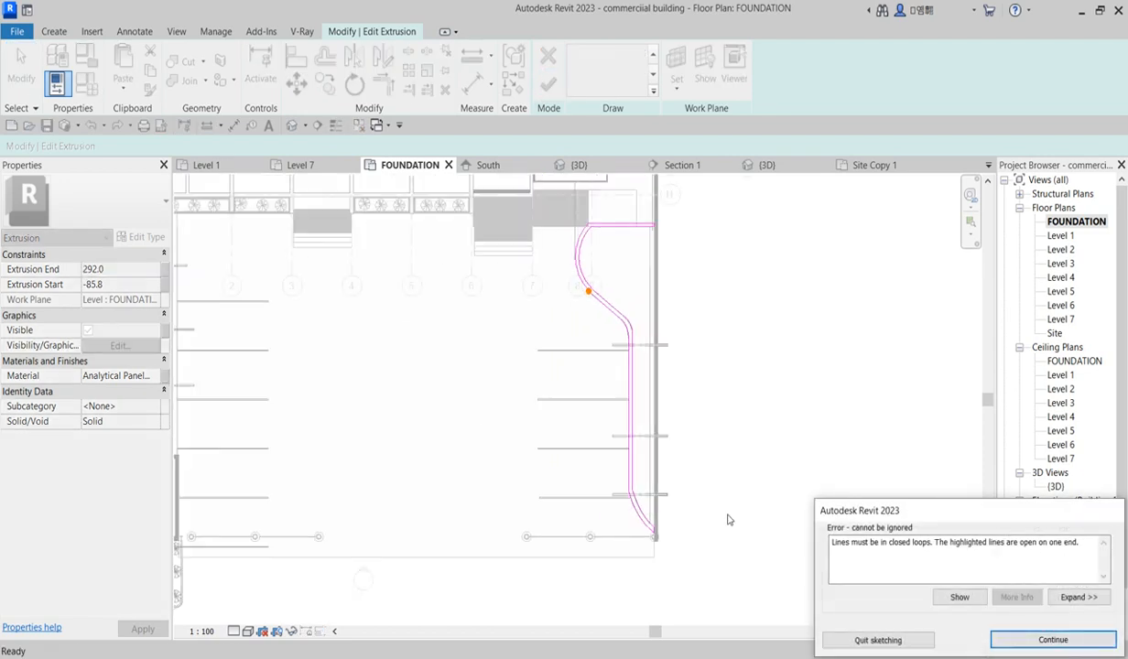
{"action": "left_click", "coordinate": [1011, 638]}
{"action": "scroll", "coordinate": [609, 320], "scroll_direction": "up", "scroll_amount": 5}
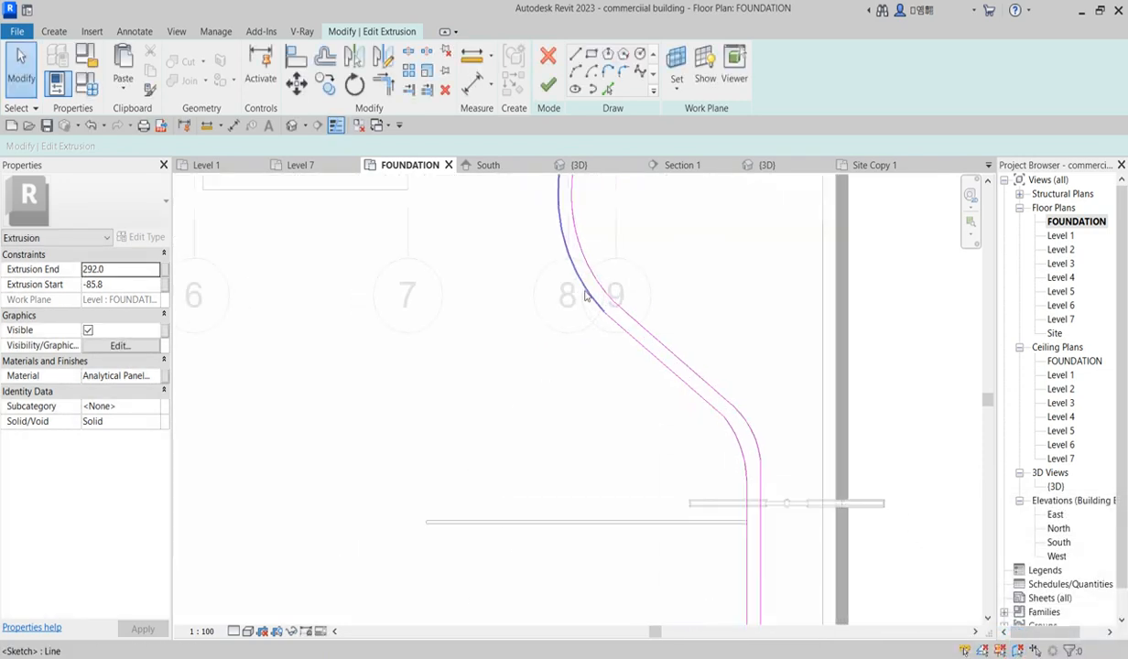
{"action": "key", "text": "t"}
{"action": "key", "text": "r"}
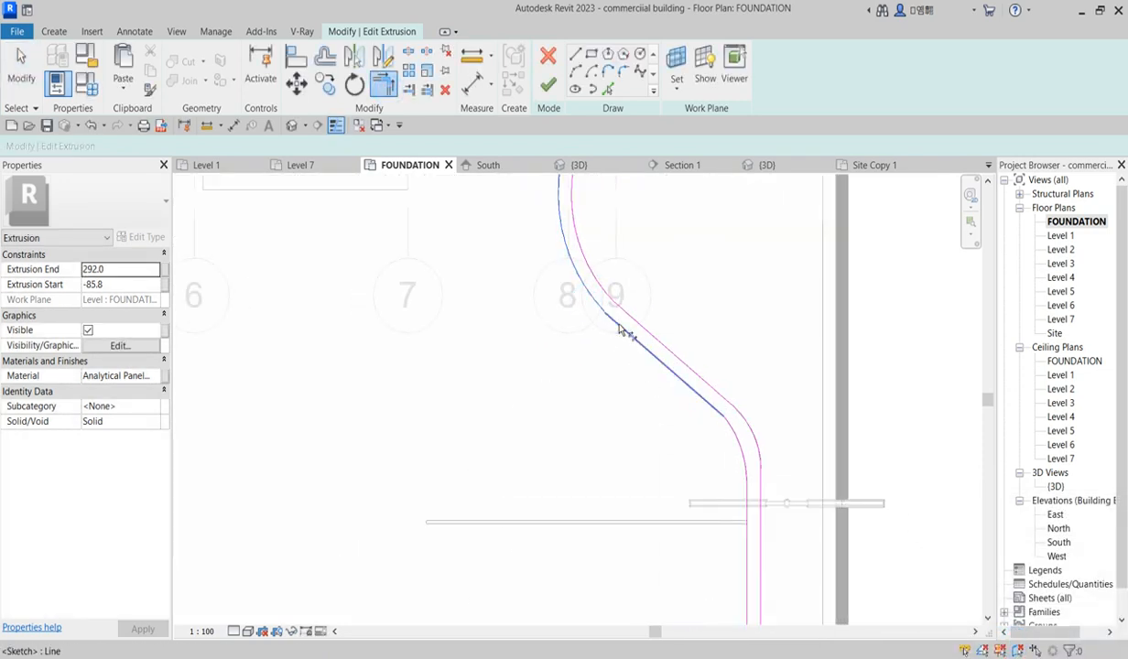
{"action": "left_click", "coordinate": [548, 82]}
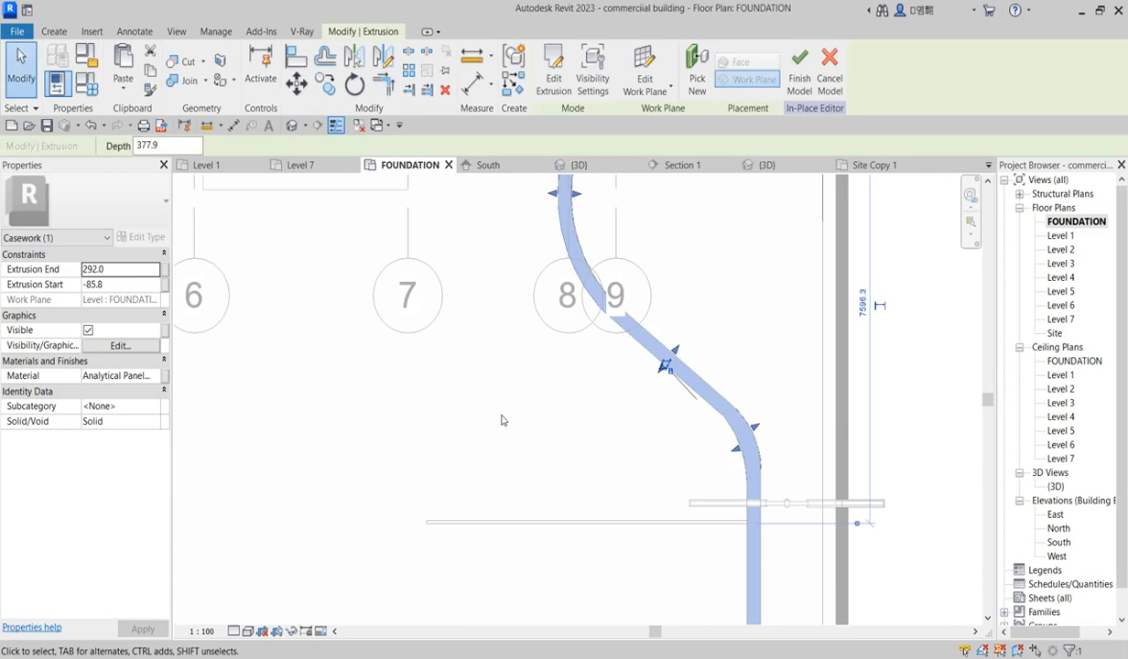
Step: In the 3D view, lower the strip extrusion's top with its shape handle to an Extrusion End of 168.3
{"action": "scroll", "coordinate": [494, 398], "scroll_direction": "down", "scroll_amount": 5}
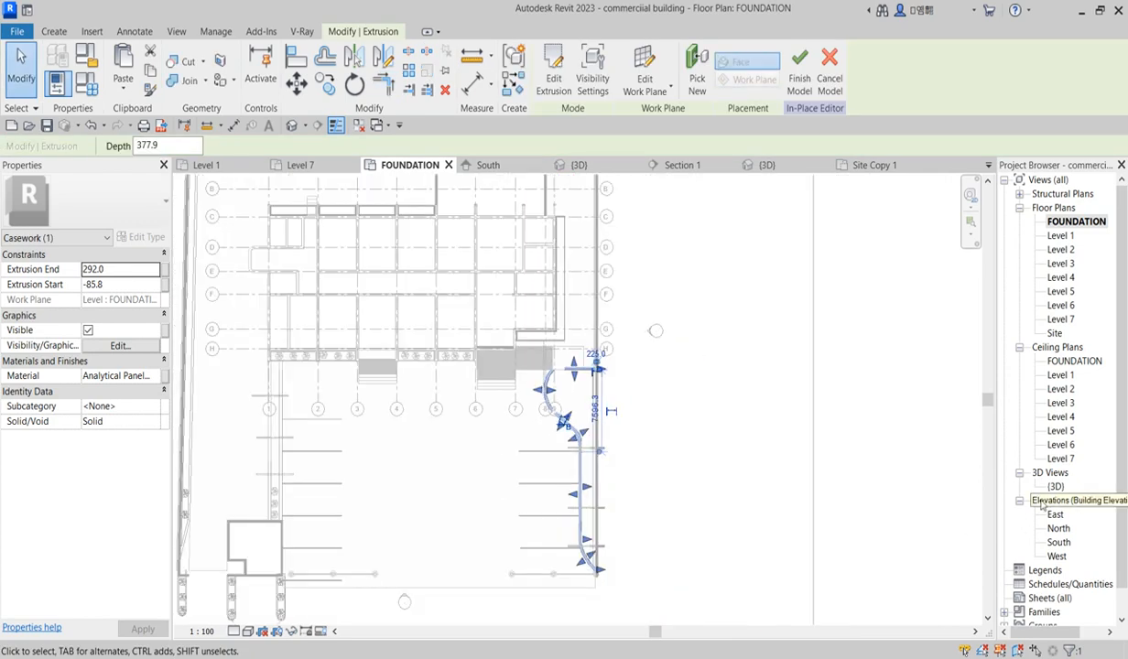
{"action": "double_click", "coordinate": [1055, 487]}
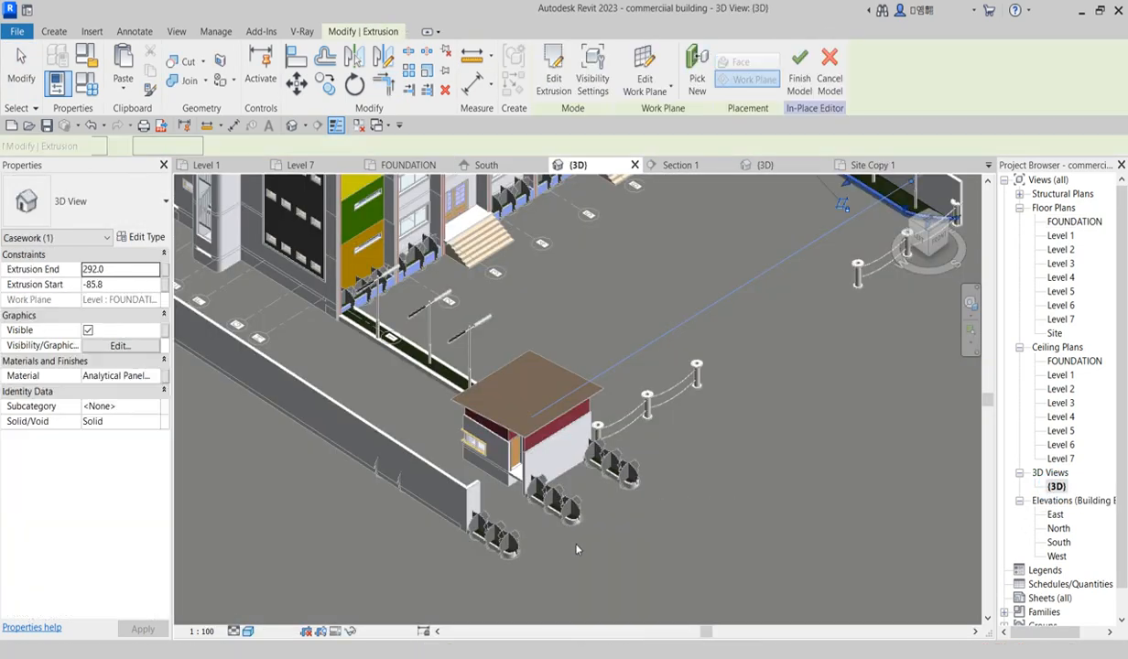
{"action": "scroll", "coordinate": [756, 341], "scroll_direction": "up", "scroll_amount": 6}
{"action": "key", "text": "Escape"}
{"action": "scroll", "coordinate": [514, 432], "scroll_direction": "up", "scroll_amount": 3}
{"action": "left_click", "coordinate": [603, 453]}
{"action": "scroll", "coordinate": [690, 531], "scroll_direction": "down", "scroll_amount": 4}
{"action": "scroll", "coordinate": [691, 540], "scroll_direction": "up", "scroll_amount": 3}
{"action": "scroll", "coordinate": [678, 499], "scroll_direction": "up", "scroll_amount": 3}
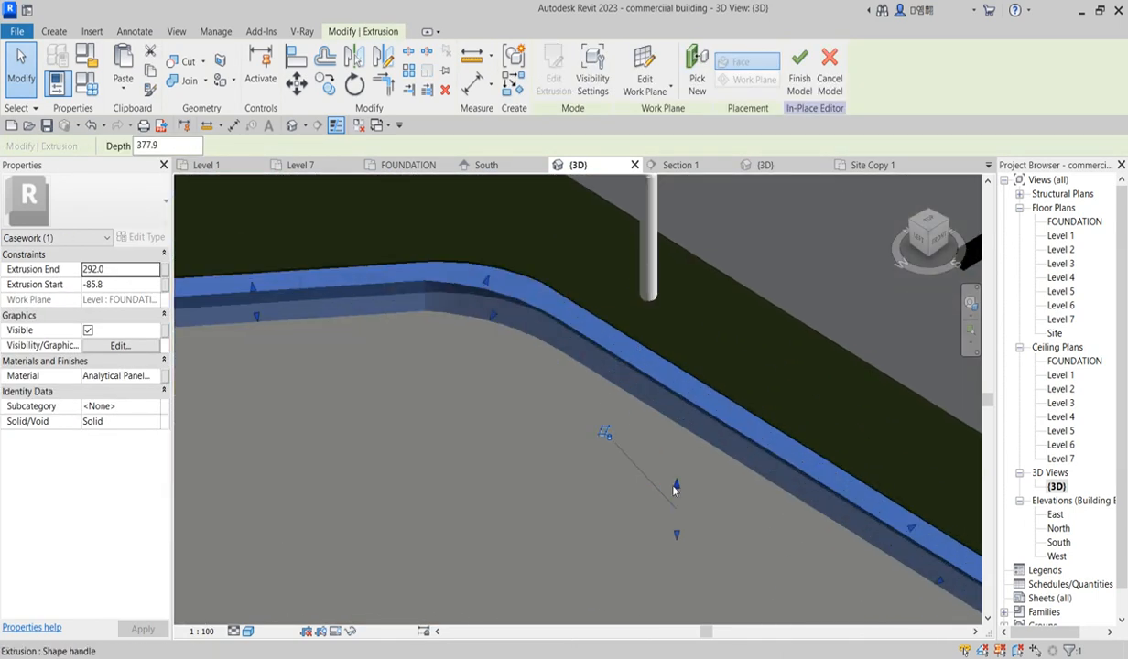
{"action": "left_click_drag", "start_coordinate": [675, 490], "coordinate": [652, 480]}
{"action": "scroll", "coordinate": [531, 439], "scroll_direction": "down", "scroll_amount": 2}
{"action": "scroll", "coordinate": [572, 465], "scroll_direction": "down", "scroll_amount": 1}
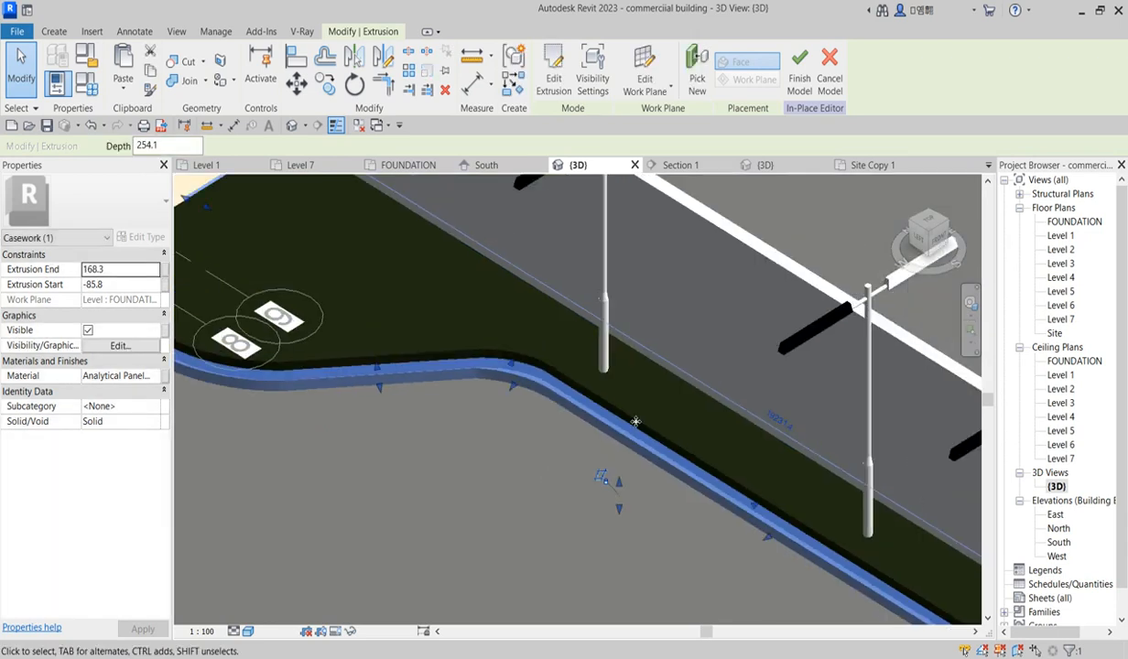
Step: Finish editing the in-place planter strip model
{"action": "left_click", "coordinate": [658, 430]}
{"action": "scroll", "coordinate": [616, 409], "scroll_direction": "up", "scroll_amount": 1}
{"action": "left_click_drag", "start_coordinate": [625, 406], "coordinate": [635, 442]}
{"action": "left_click", "coordinate": [553, 519]}
{"action": "scroll", "coordinate": [558, 449], "scroll_direction": "down", "scroll_amount": 5}
{"action": "scroll", "coordinate": [591, 446], "scroll_direction": "down", "scroll_amount": 5}
{"action": "scroll", "coordinate": [725, 528], "scroll_direction": "up", "scroll_amount": 4}
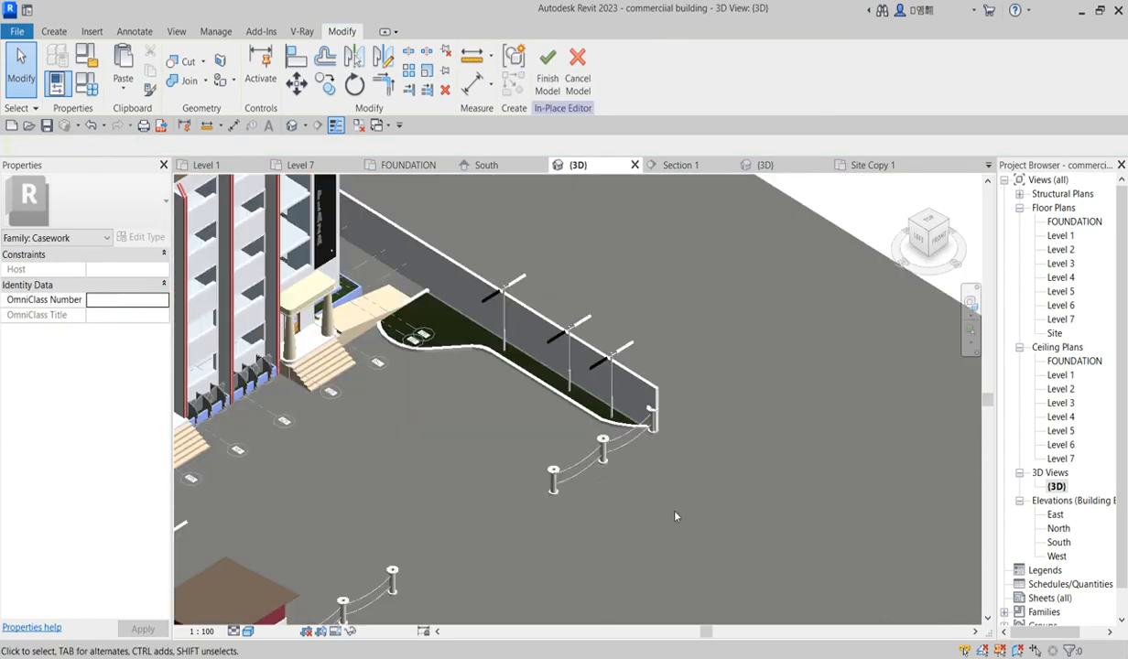
{"action": "left_click", "coordinate": [547, 66]}
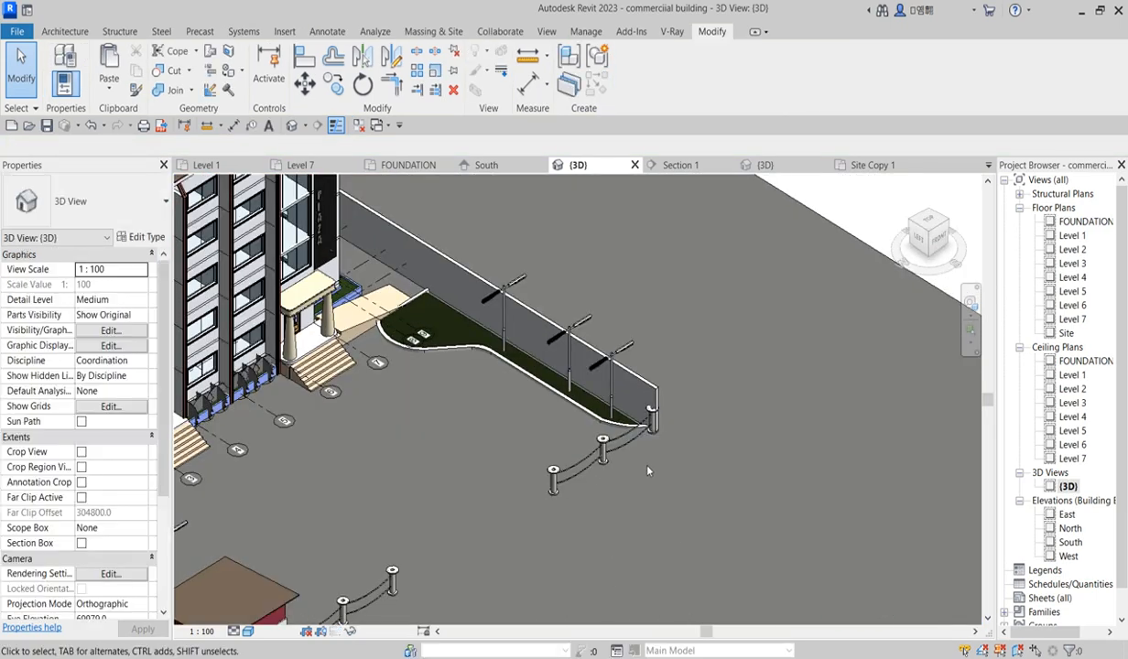
Step: Open the FOUNDATION plan and place a BENZ S CLASS car component, rotated, beside the parking spaces near the ramp
{"action": "scroll", "coordinate": [622, 447], "scroll_direction": "down", "scroll_amount": 3}
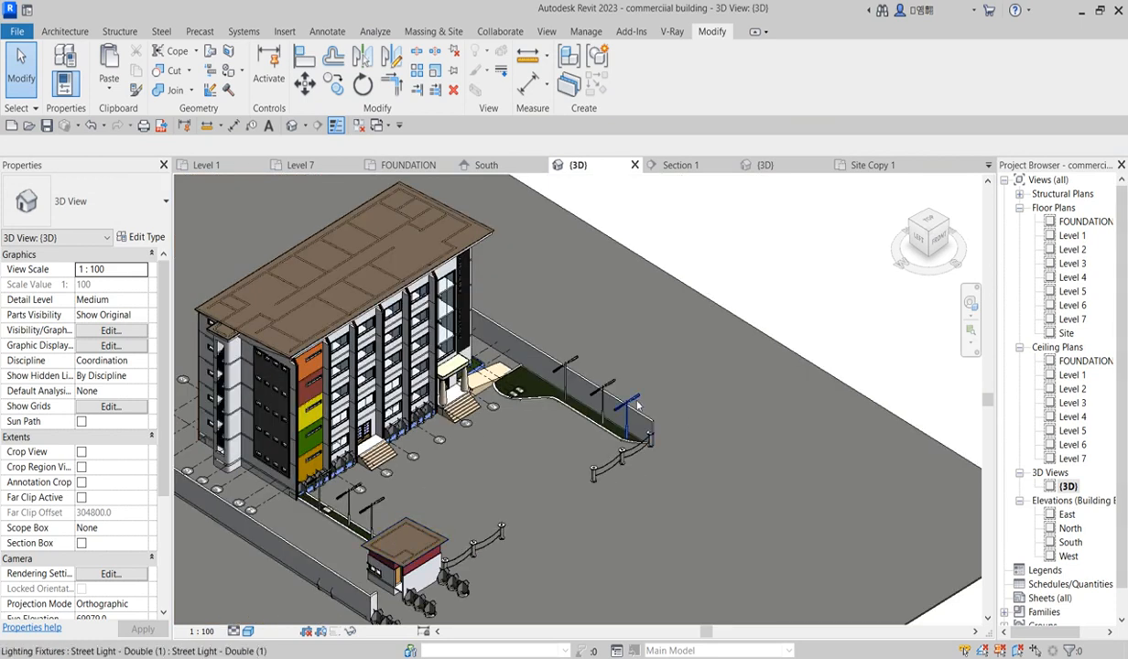
{"action": "scroll", "coordinate": [613, 424], "scroll_direction": "up", "scroll_amount": 3}
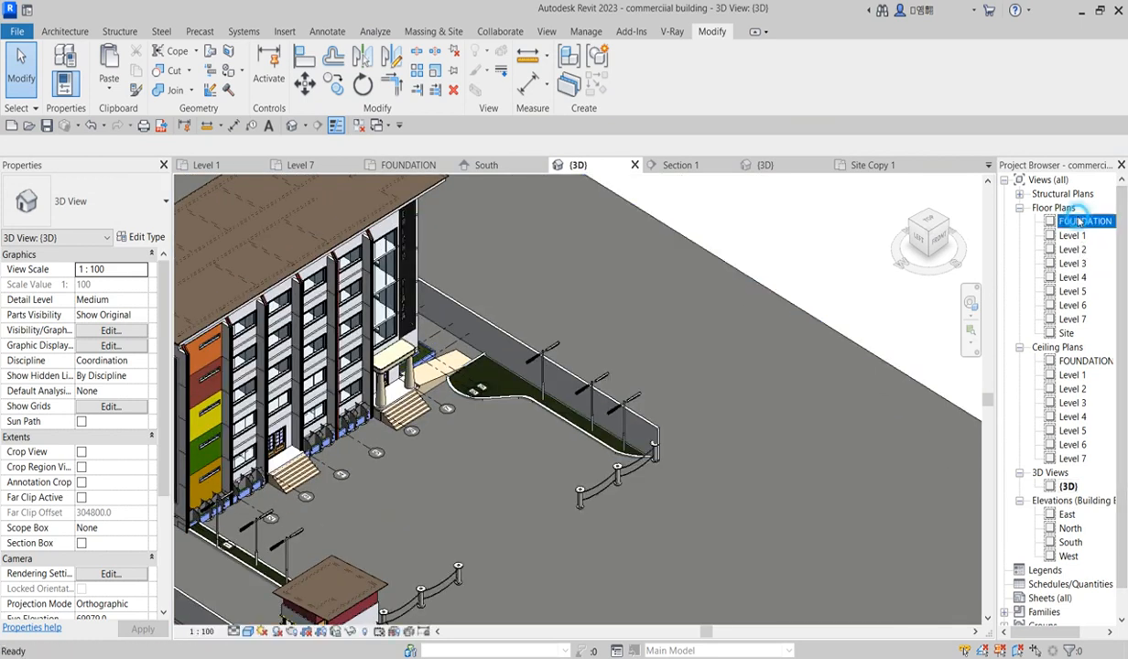
{"action": "double_click", "coordinate": [1081, 221]}
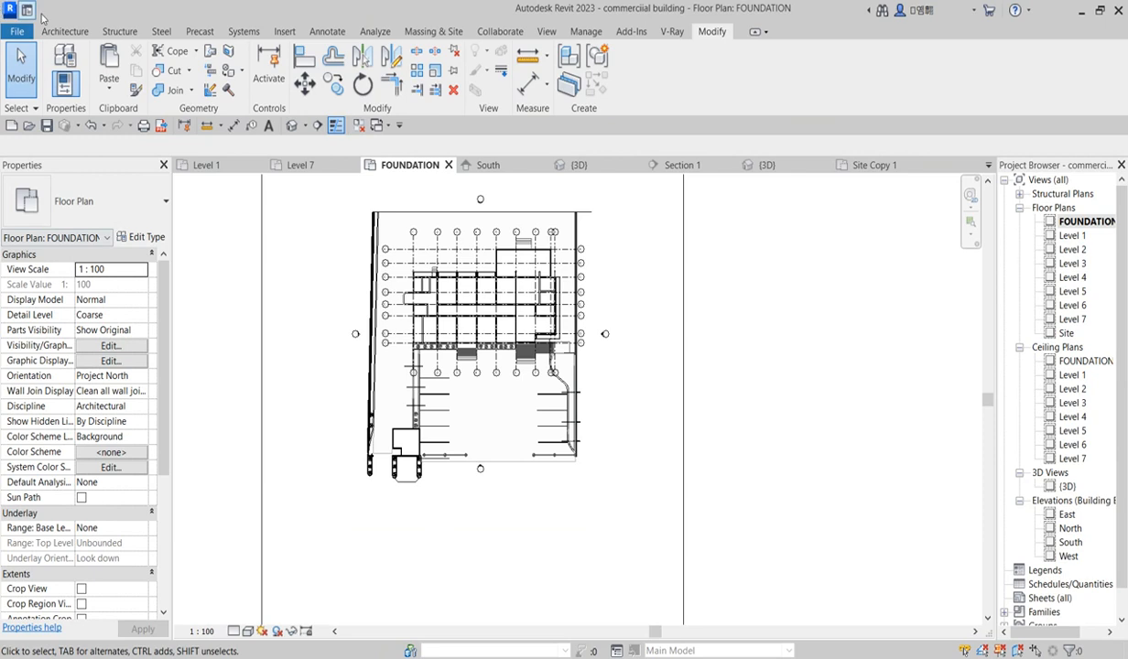
{"action": "left_click", "coordinate": [64, 31]}
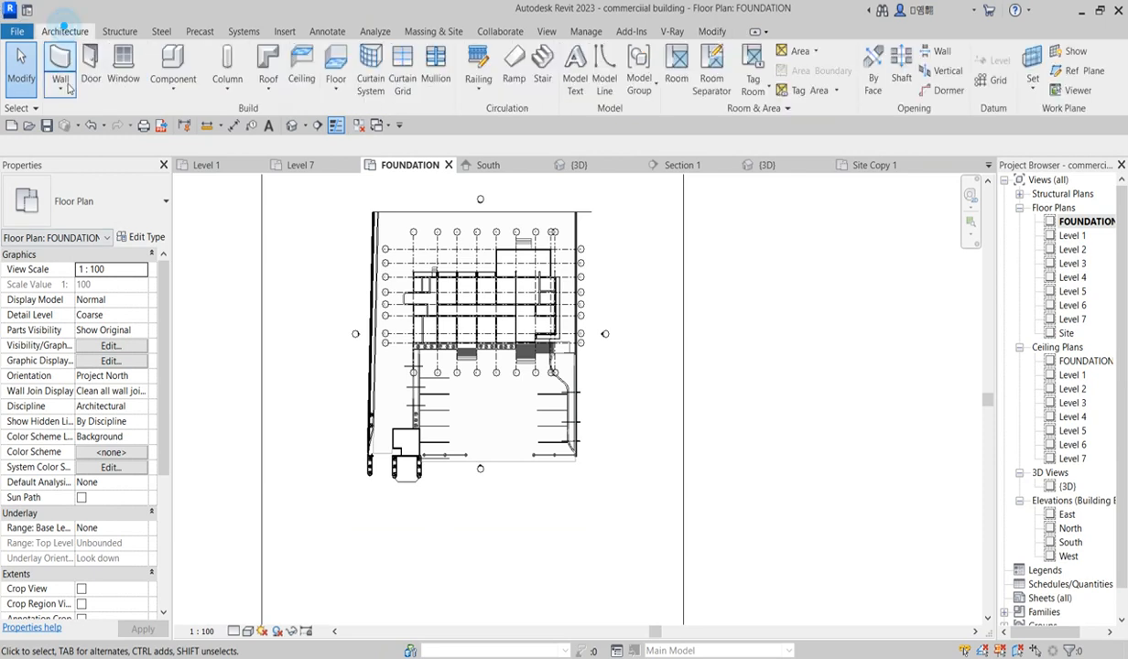
{"action": "left_click", "coordinate": [173, 60]}
{"action": "left_click", "coordinate": [138, 203]}
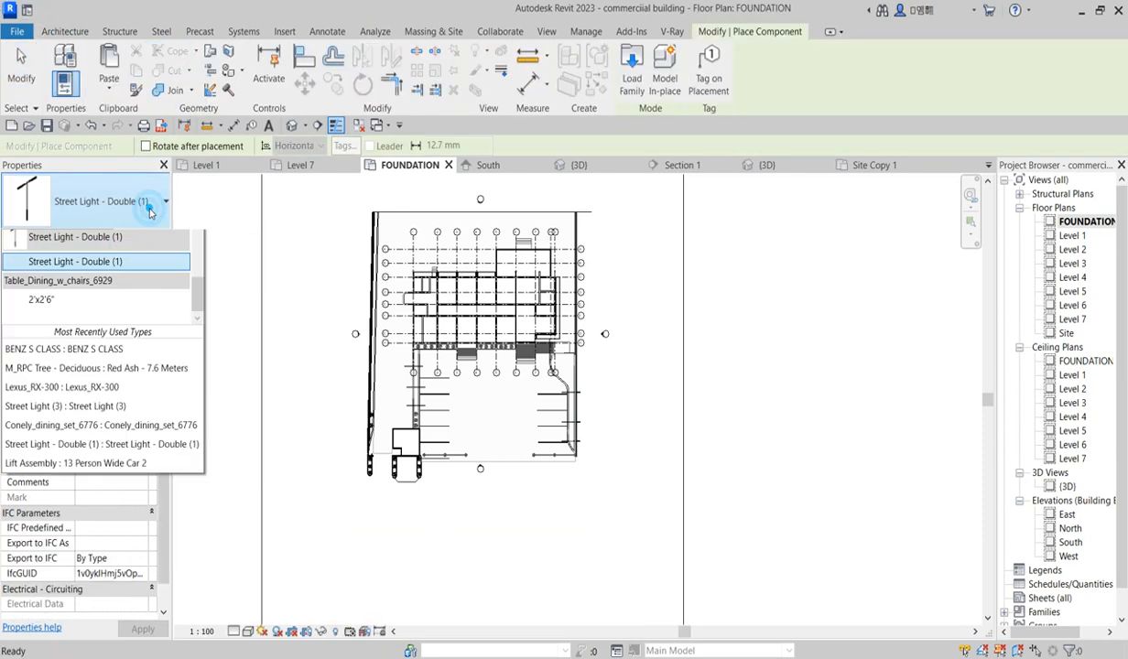
{"action": "left_click_drag", "start_coordinate": [198, 482], "coordinate": [209, 279]}
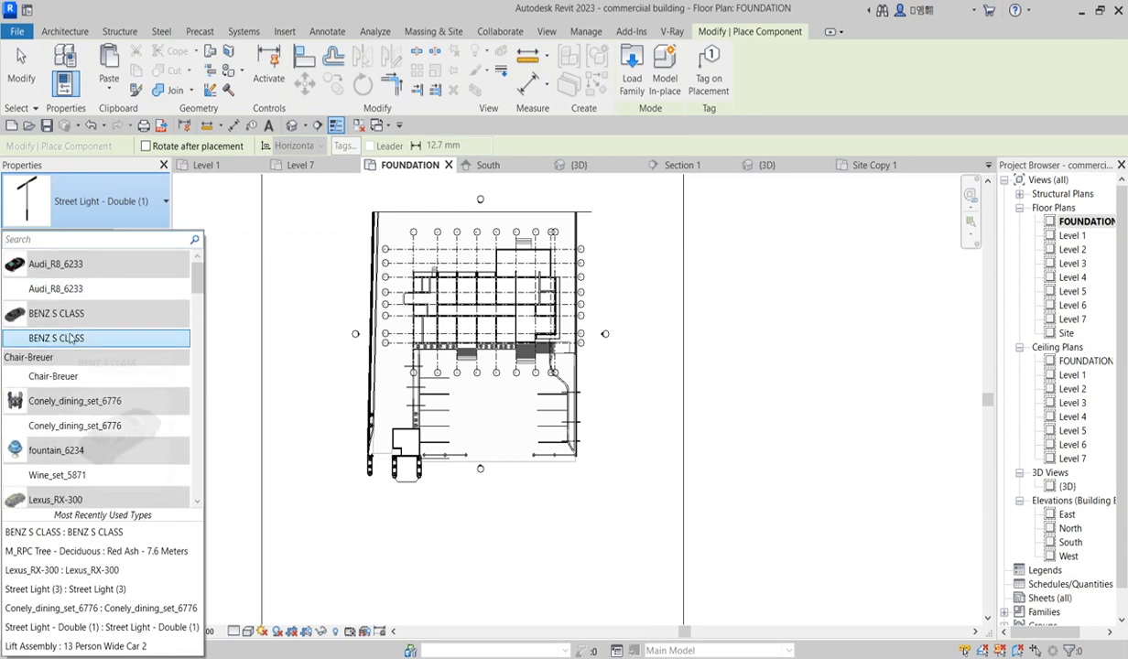
{"action": "left_click", "coordinate": [70, 339]}
{"action": "scroll", "coordinate": [537, 424], "scroll_direction": "up", "scroll_amount": 4}
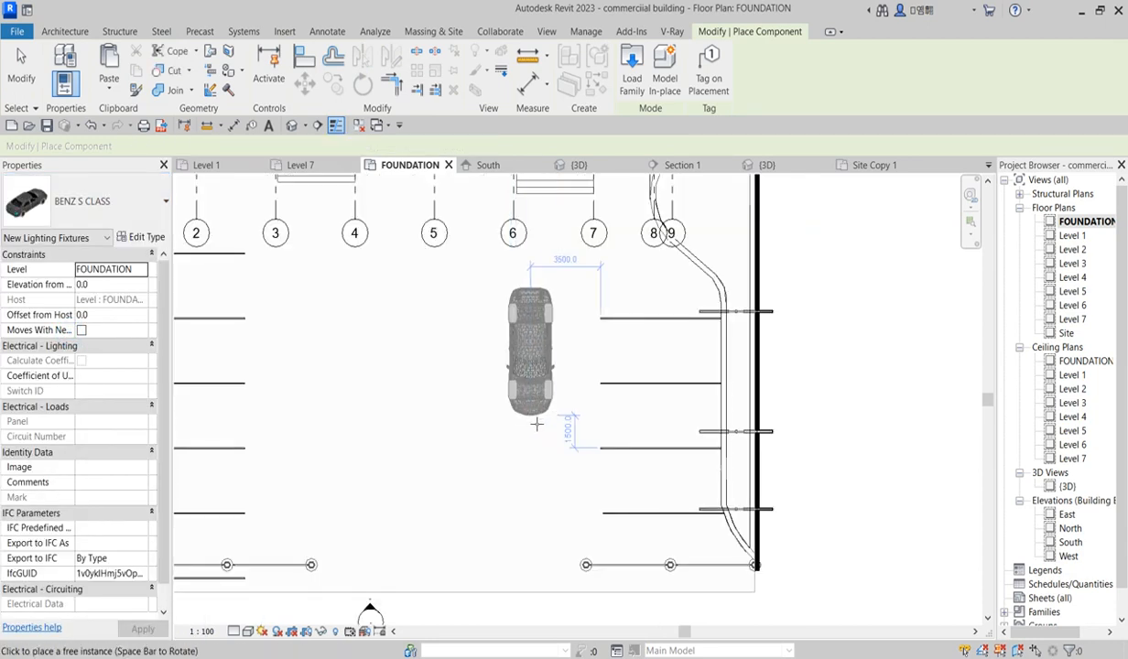
{"action": "key", "text": "space"}
{"action": "scroll", "coordinate": [705, 421], "scroll_direction": "up", "scroll_amount": 3}
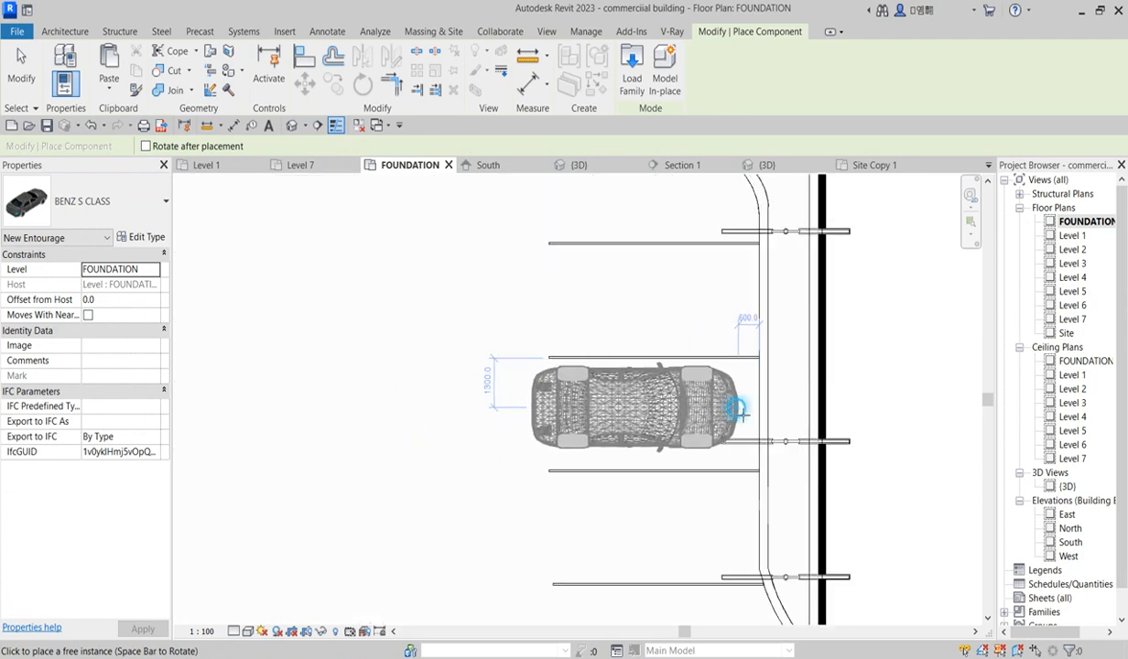
Step: Place an Audi_R8_6233 car, rotated, in the parking bay next to the building's left wall
{"action": "left_click", "coordinate": [154, 213]}
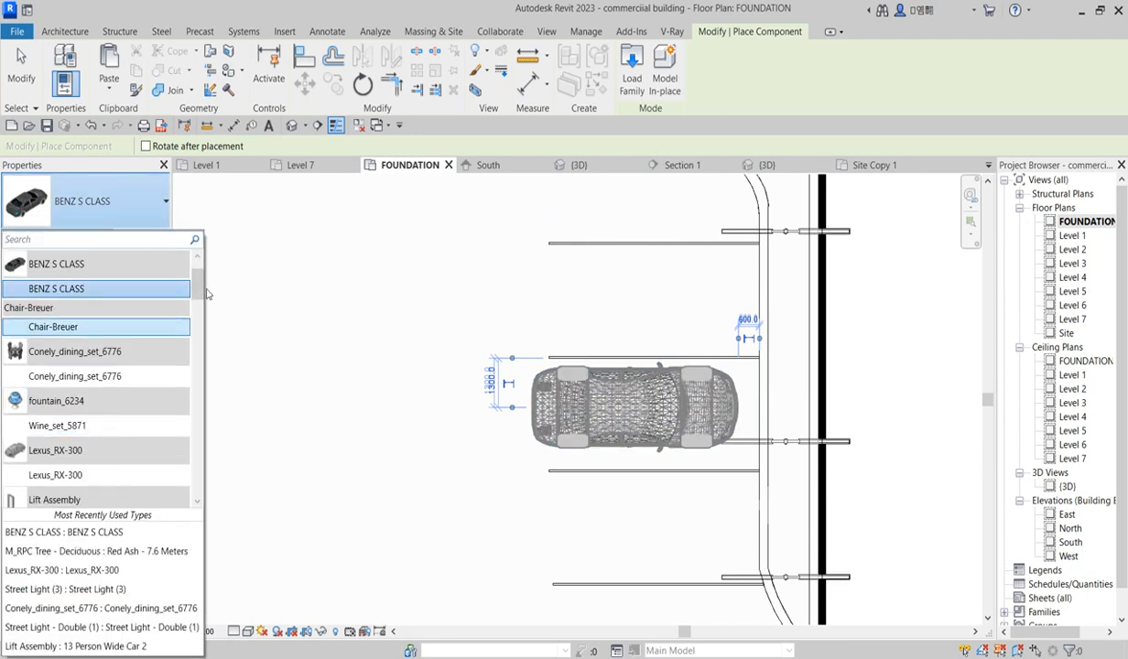
{"action": "left_click_drag", "start_coordinate": [200, 295], "coordinate": [200, 282]}
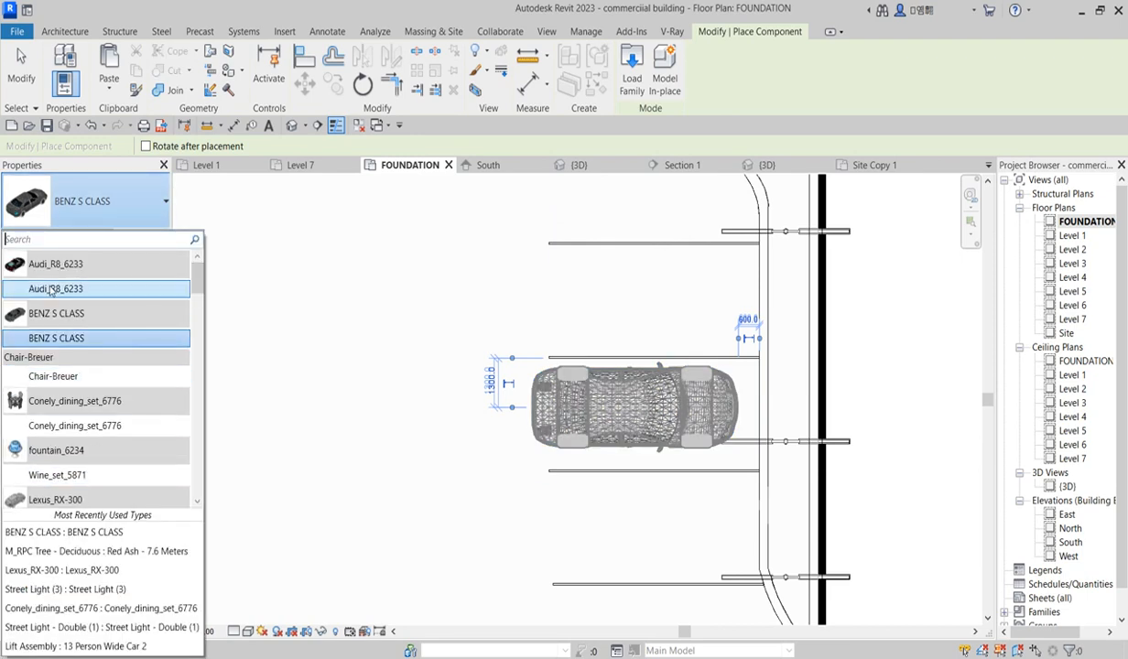
{"action": "left_click", "coordinate": [103, 286]}
{"action": "left_click", "coordinate": [675, 468]}
{"action": "scroll", "coordinate": [678, 439], "scroll_direction": "down", "scroll_amount": 2}
{"action": "key", "text": "space"}
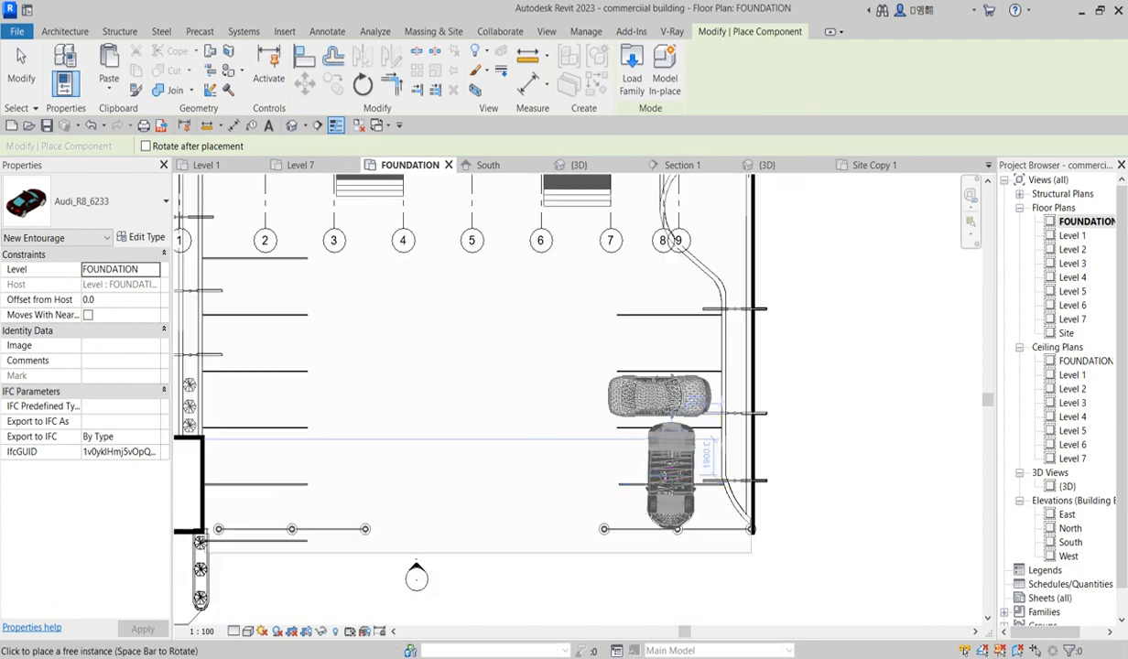
{"action": "key", "text": "space"}
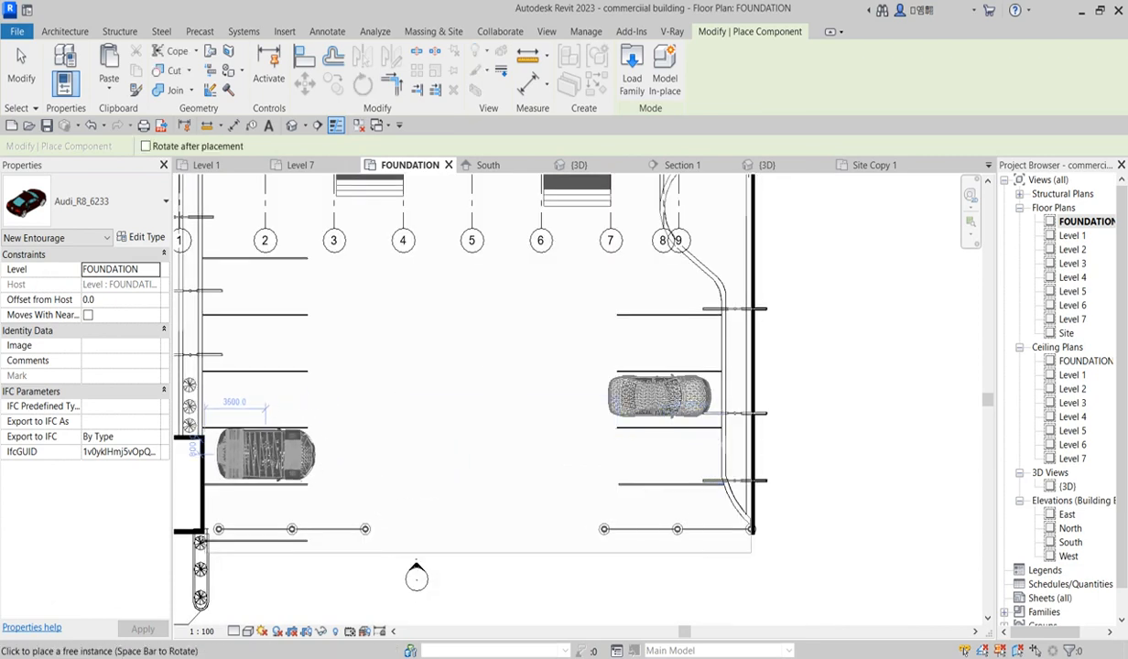
Step: Place a Lexus_RX-300 car in the middle of the parking area between grids 4 and 5
{"action": "left_click", "coordinate": [156, 204]}
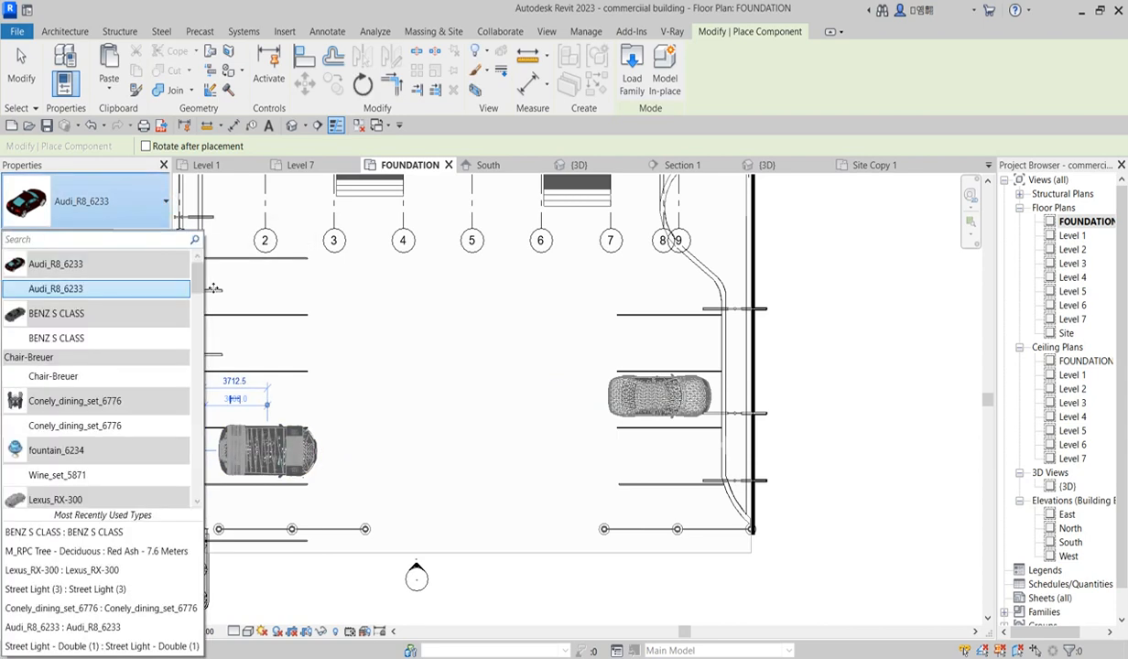
{"action": "scroll", "coordinate": [183, 293], "scroll_direction": "down", "scroll_amount": 3}
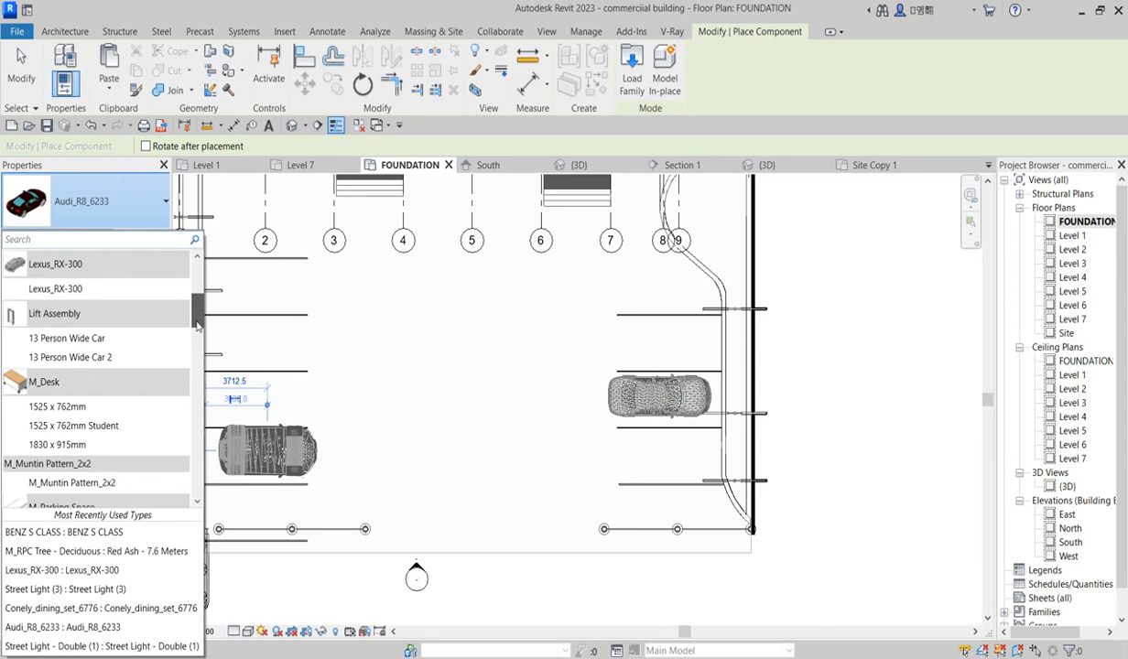
{"action": "left_click", "coordinate": [55, 290]}
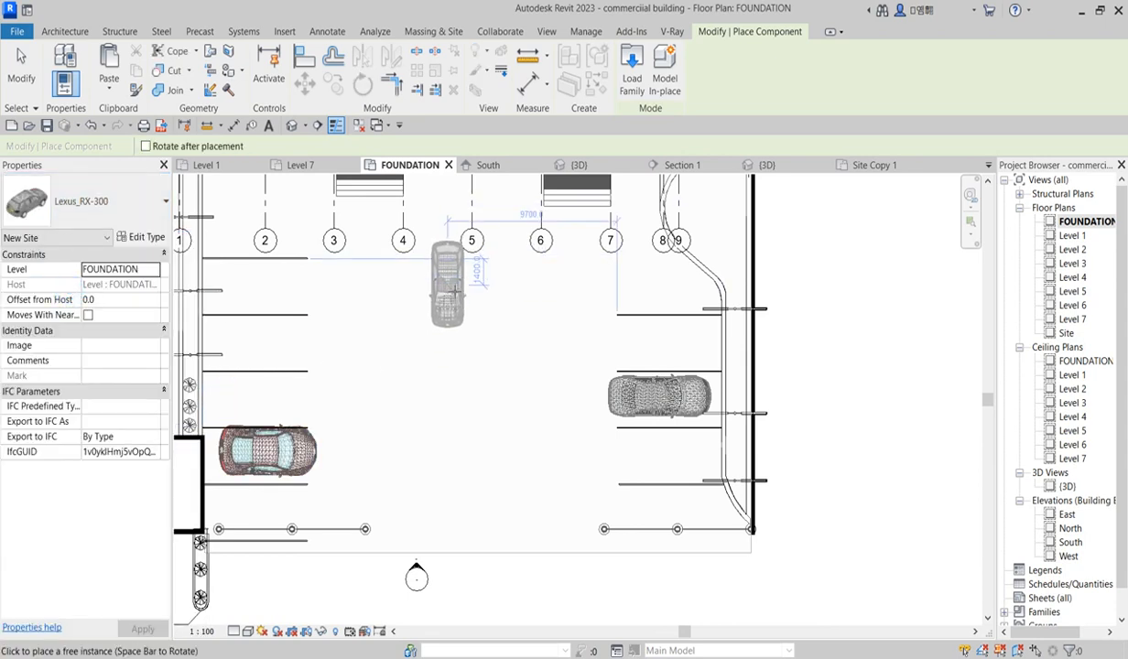
{"action": "left_click", "coordinate": [456, 293]}
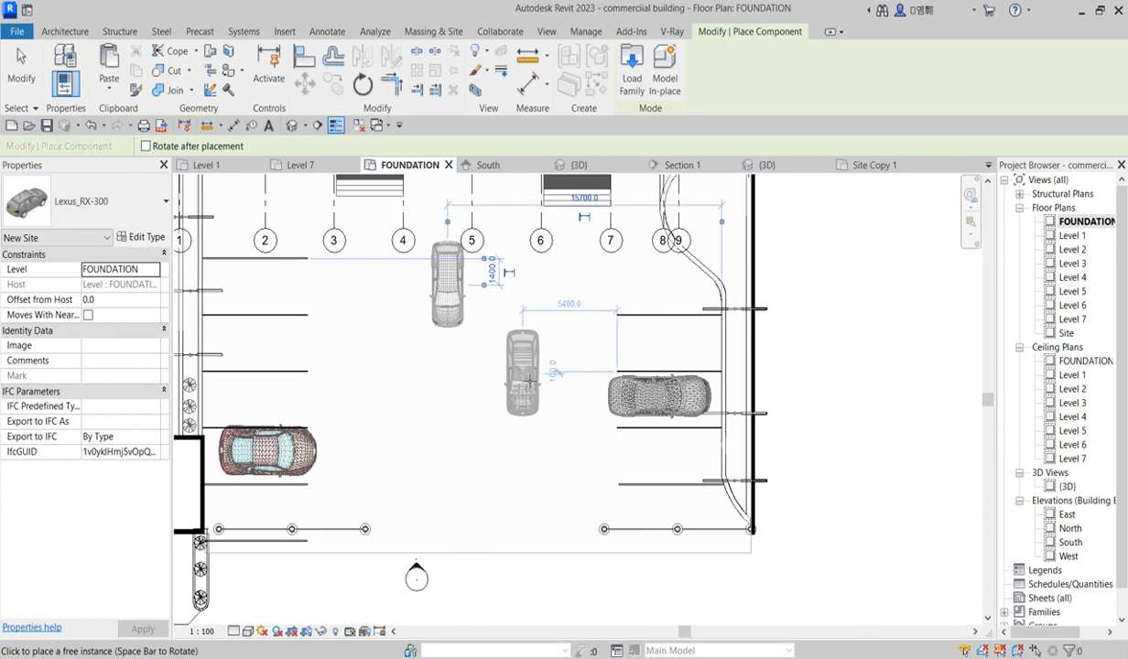
{"action": "key", "text": "Escape"}
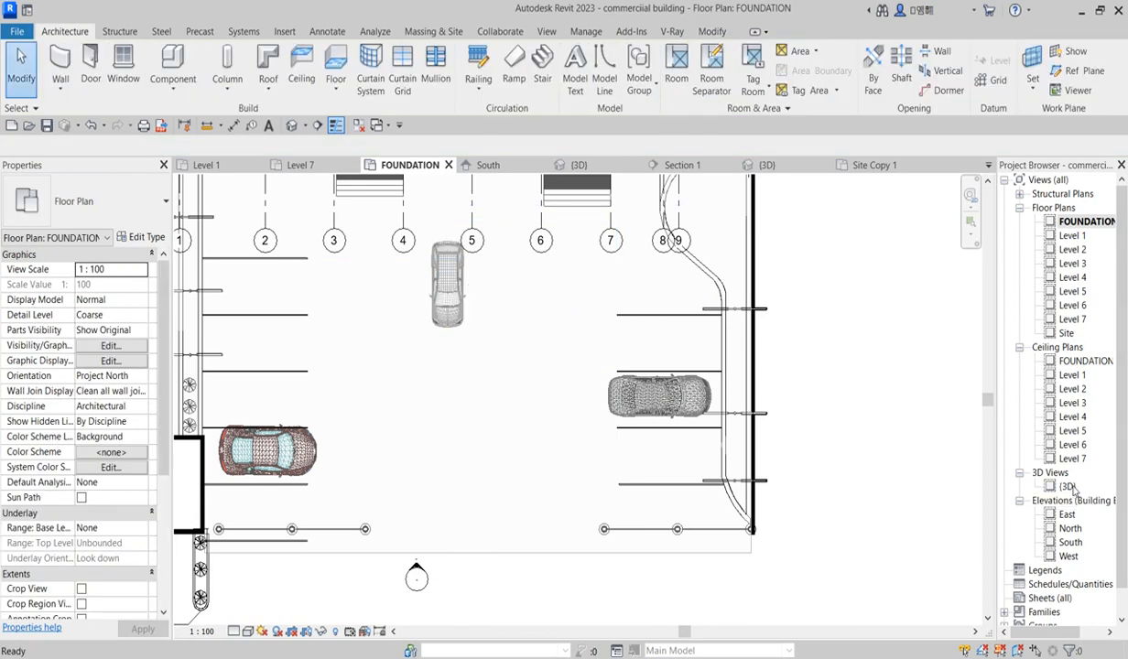
Step: Review the placed cars and landscaping in the 3D view and the South elevation
{"action": "double_click", "coordinate": [1067, 487]}
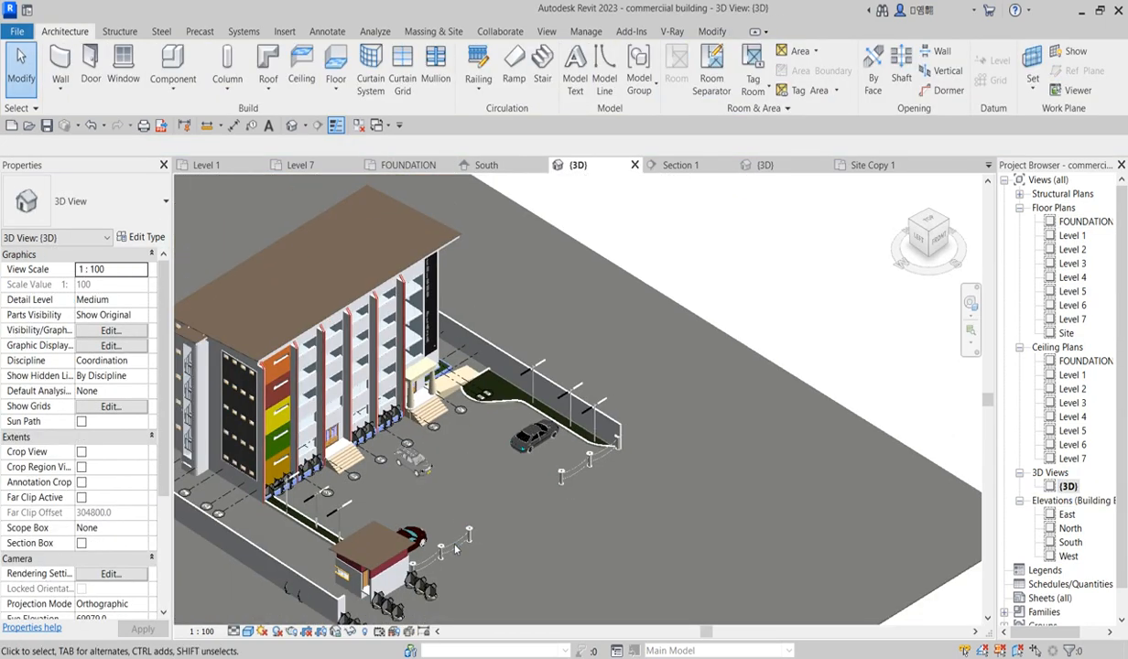
{"action": "scroll", "coordinate": [449, 517], "scroll_direction": "up", "scroll_amount": 5}
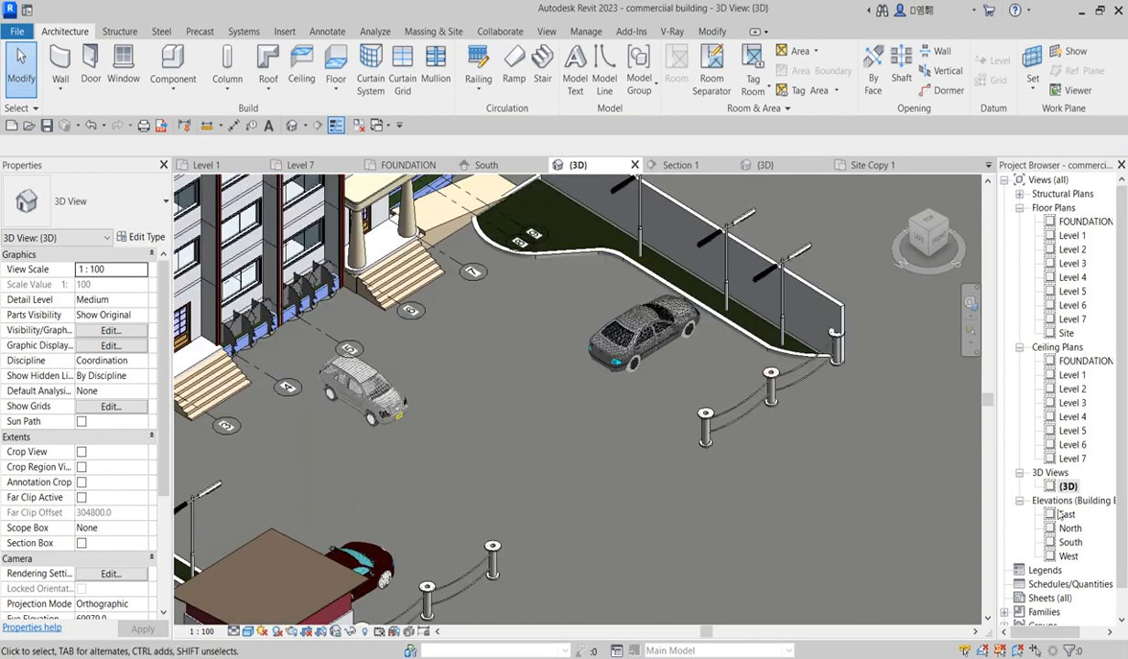
{"action": "double_click", "coordinate": [1070, 543]}
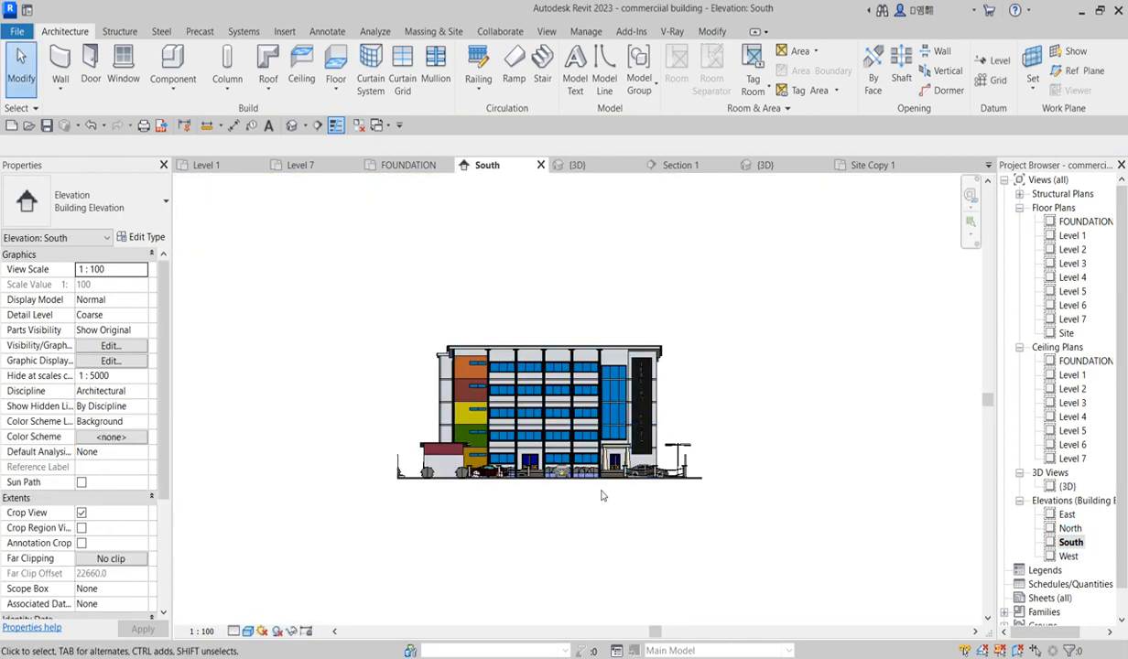
{"action": "scroll", "coordinate": [541, 490], "scroll_direction": "up", "scroll_amount": 3}
{"action": "scroll", "coordinate": [594, 484], "scroll_direction": "down", "scroll_amount": 4}
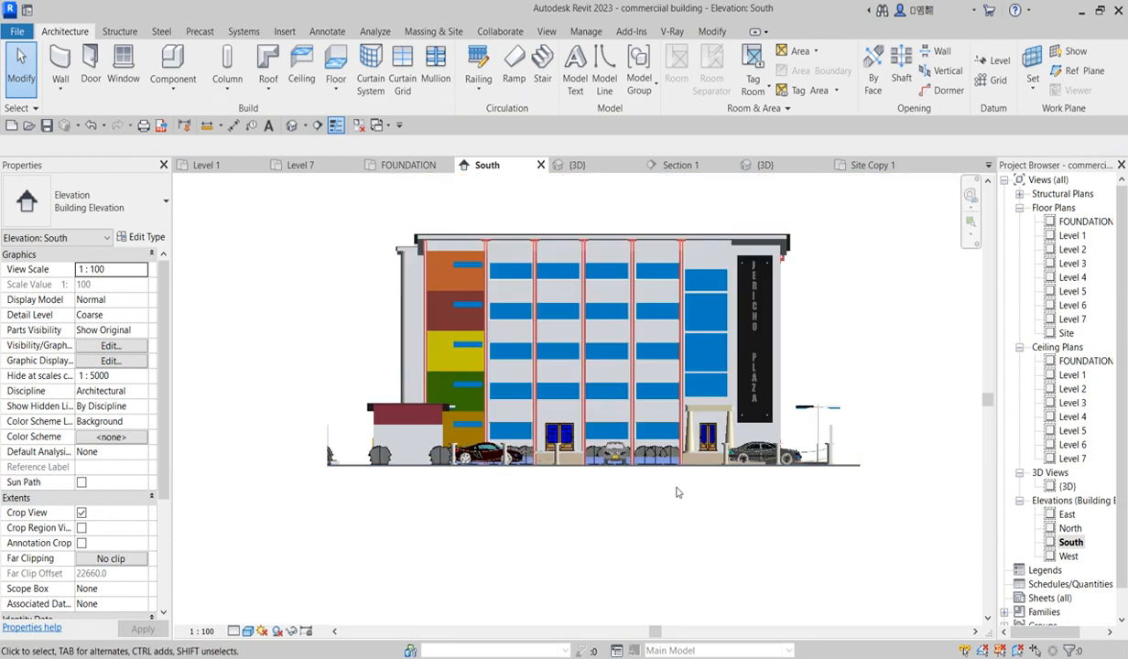
{"action": "scroll", "coordinate": [866, 463], "scroll_direction": "up", "scroll_amount": 3}
{"action": "scroll", "coordinate": [868, 462], "scroll_direction": "down", "scroll_amount": 2}
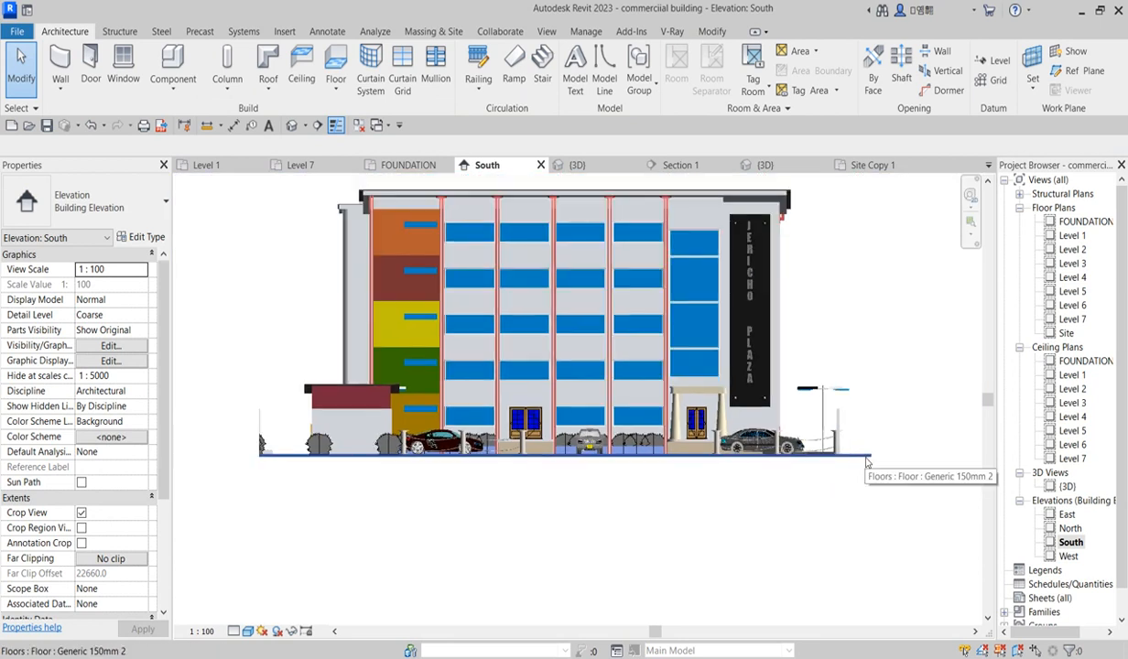
{"action": "scroll", "coordinate": [364, 460], "scroll_direction": "up", "scroll_amount": 3}
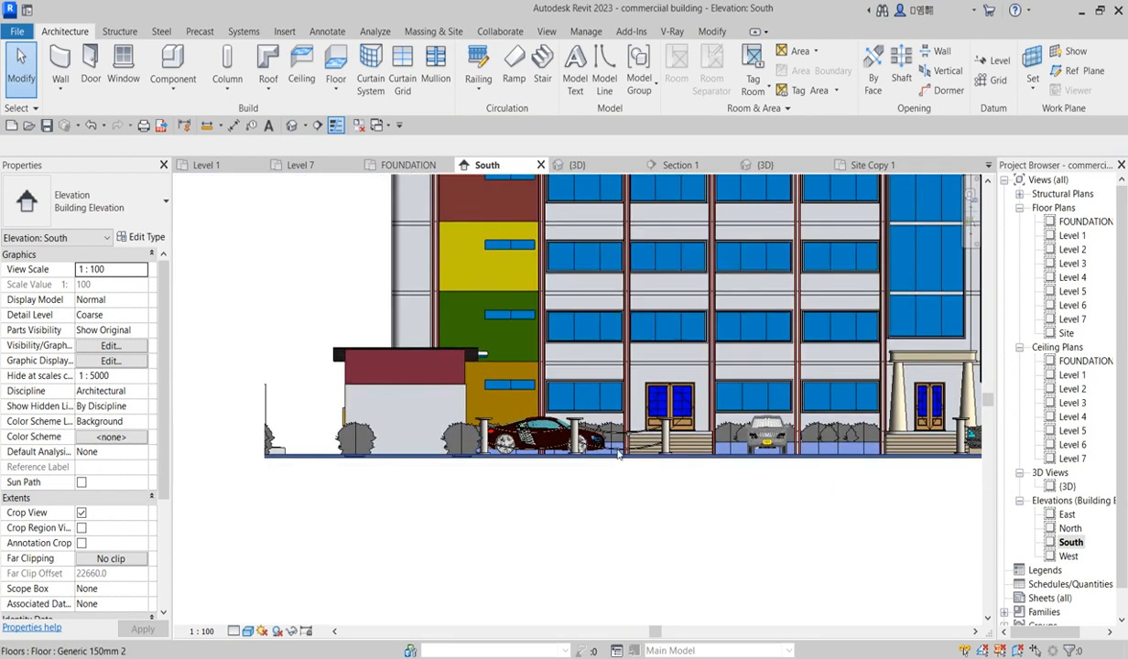
{"action": "scroll", "coordinate": [424, 441], "scroll_direction": "down", "scroll_amount": 4}
{"action": "scroll", "coordinate": [424, 440], "scroll_direction": "down", "scroll_amount": 1}
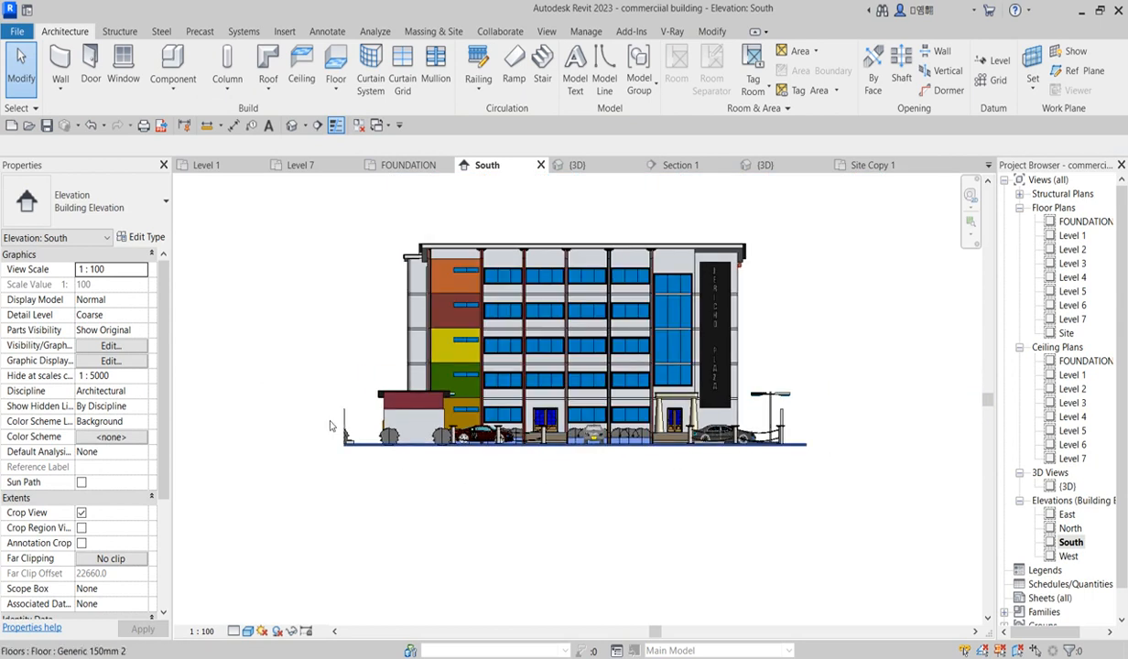
{"action": "double_click", "coordinate": [1067, 487]}
{"action": "scroll", "coordinate": [781, 445], "scroll_direction": "down", "scroll_amount": 3}
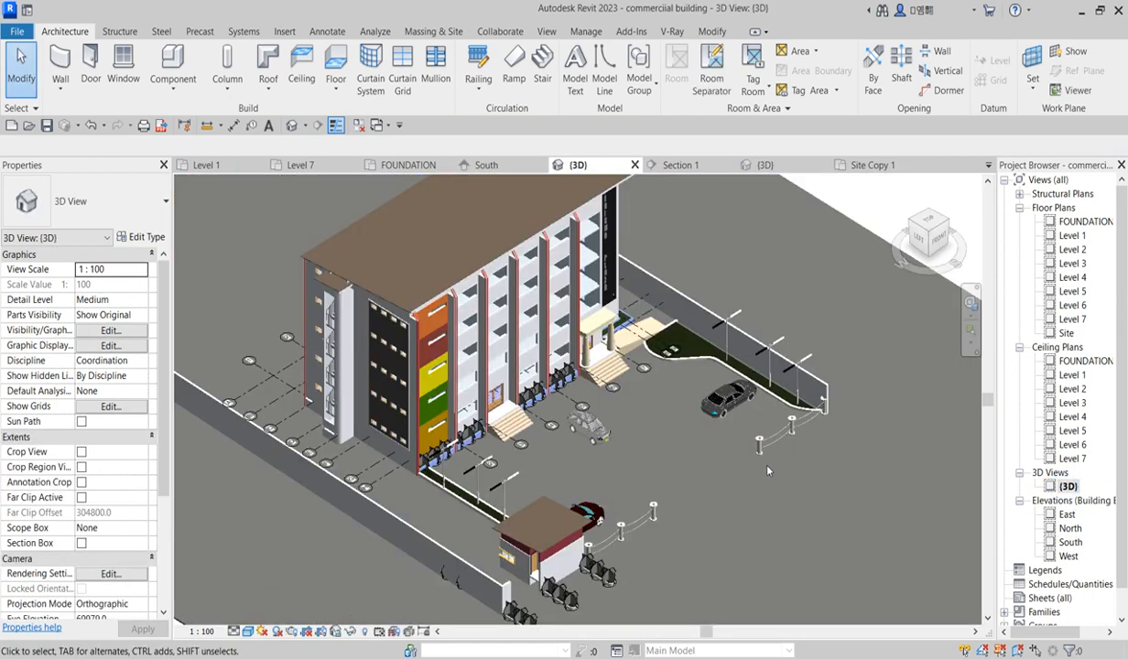
{"action": "scroll", "coordinate": [508, 519], "scroll_direction": "up", "scroll_amount": 3}
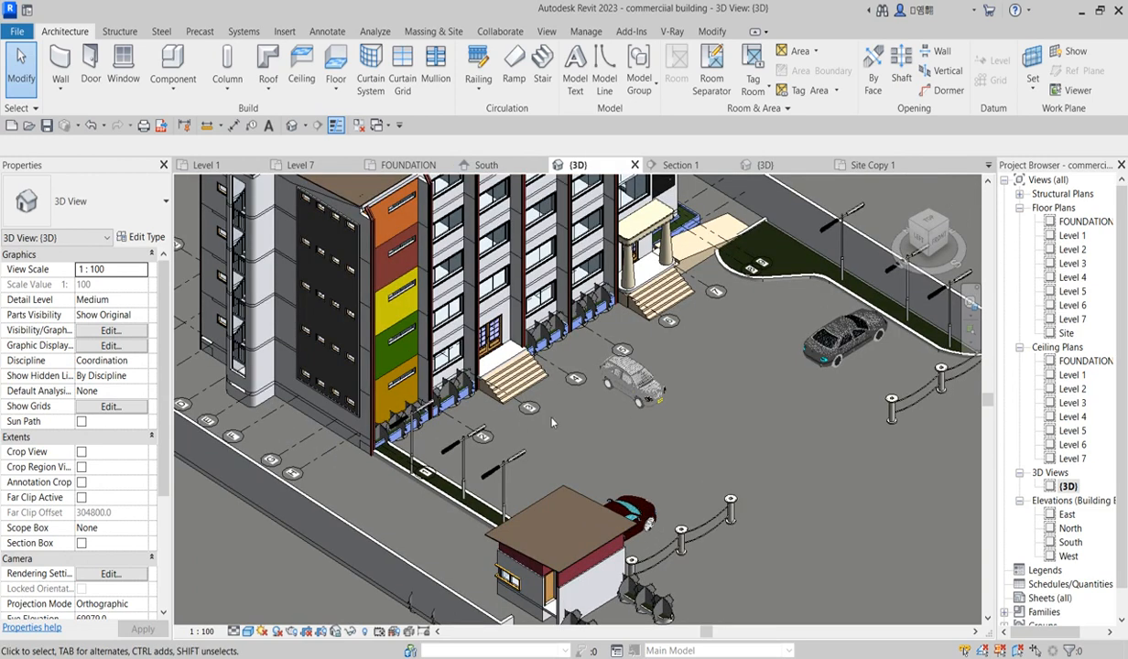
{"action": "scroll", "coordinate": [600, 431], "scroll_direction": "down", "scroll_amount": 2}
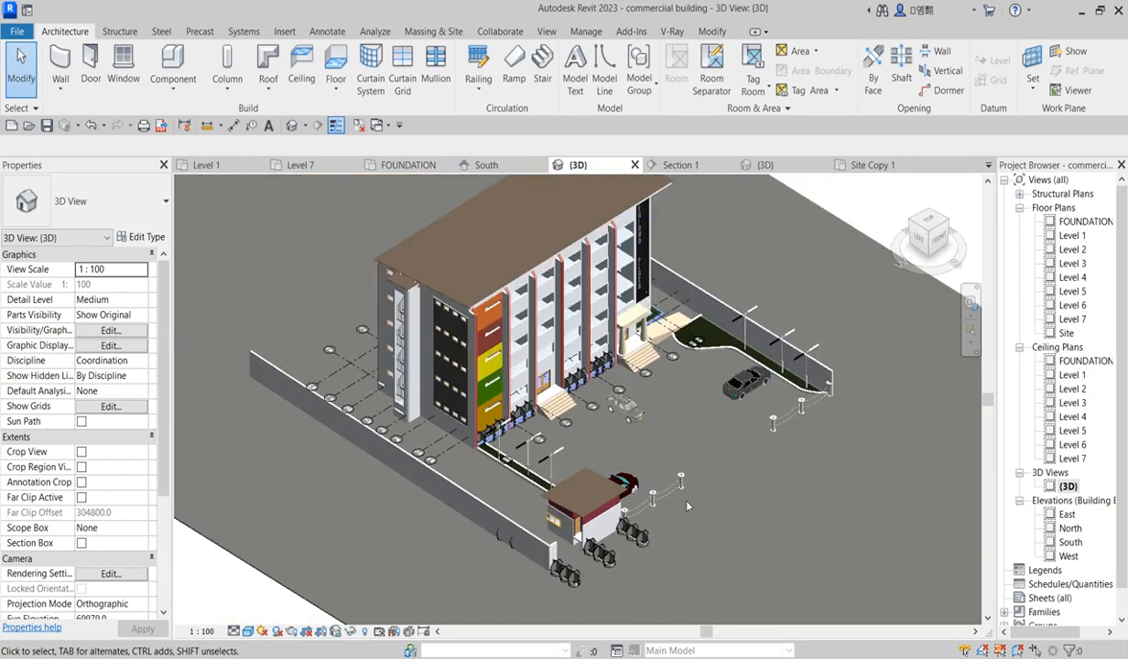